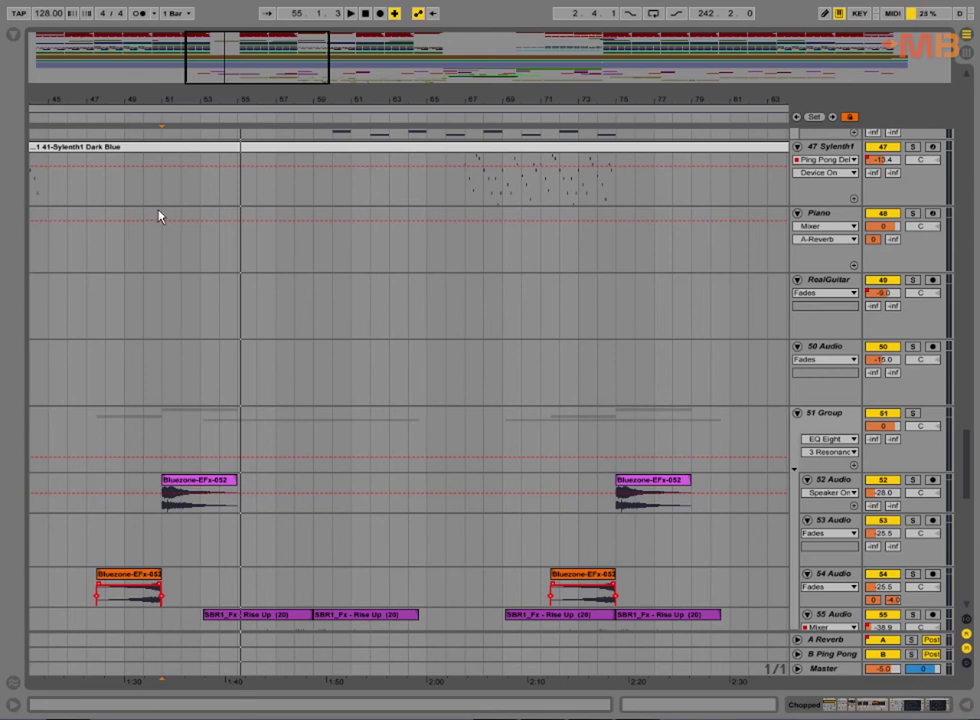
Start playback of the arrangement from bar 51.
scroll(225, 453, "up", 5)
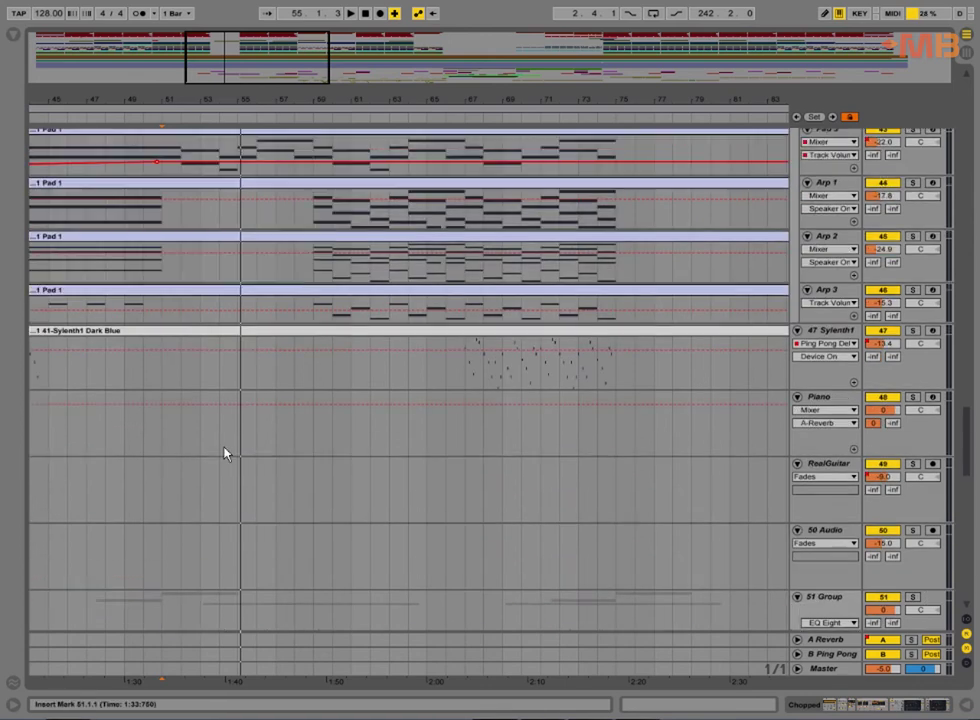
scroll(195, 473, "down", 5)
scroll(195, 478, "down", 10)
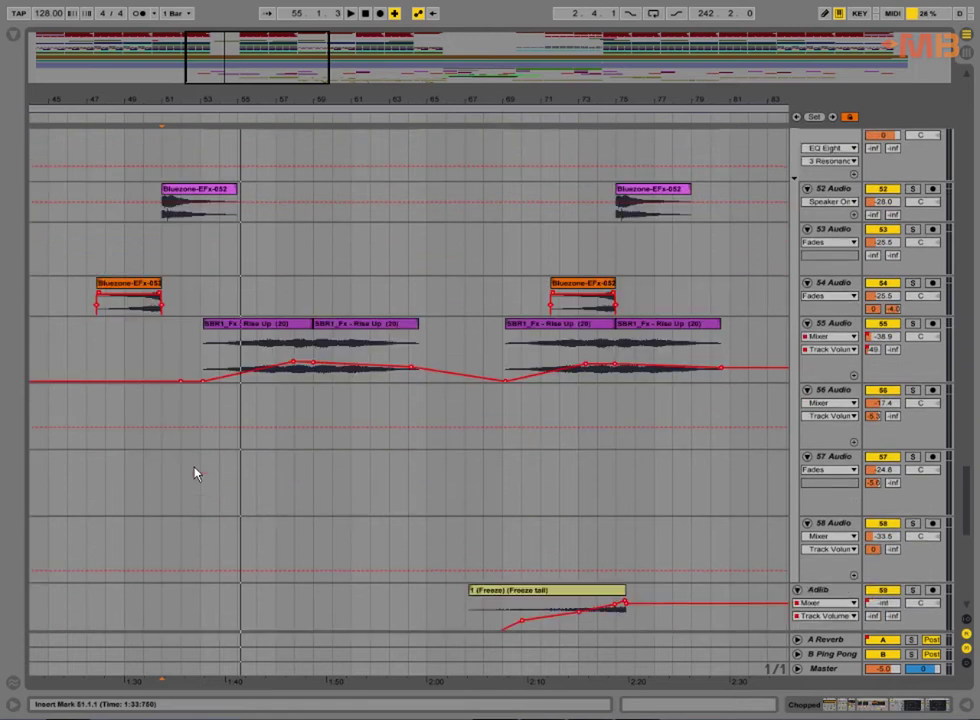
scroll(195, 474, "down", 3)
key("space")
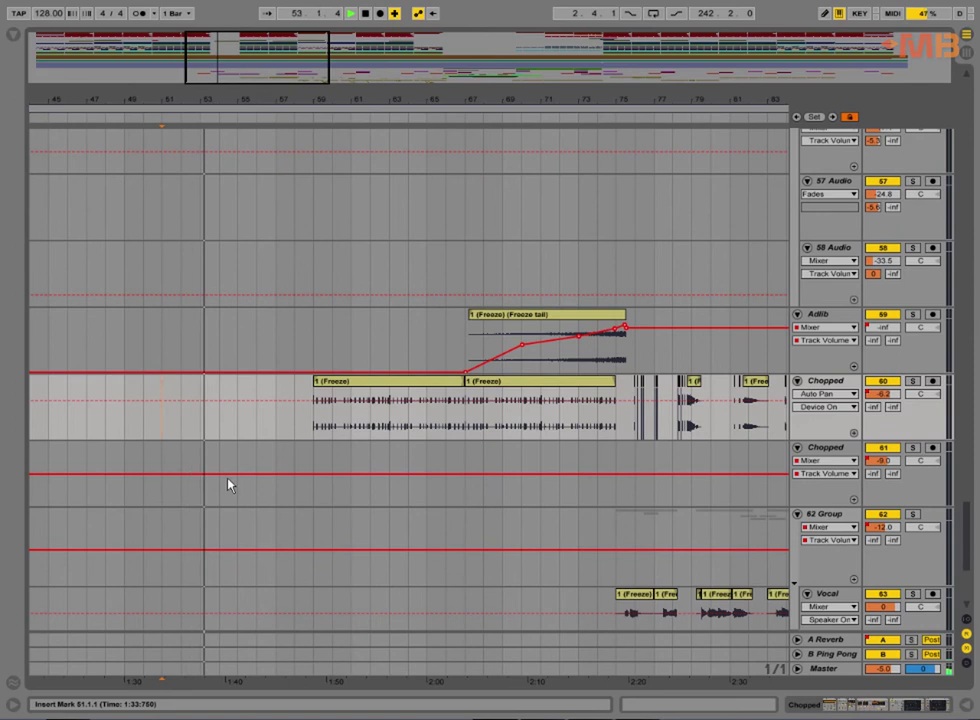
Examine the tracks from the vocals and effects up through pads, riff, bass, noises, loops and hats to the kick during playback.
scroll(228, 484, "down", 5)
scroll(230, 487, "down", 2)
scroll(230, 487, "up", 10)
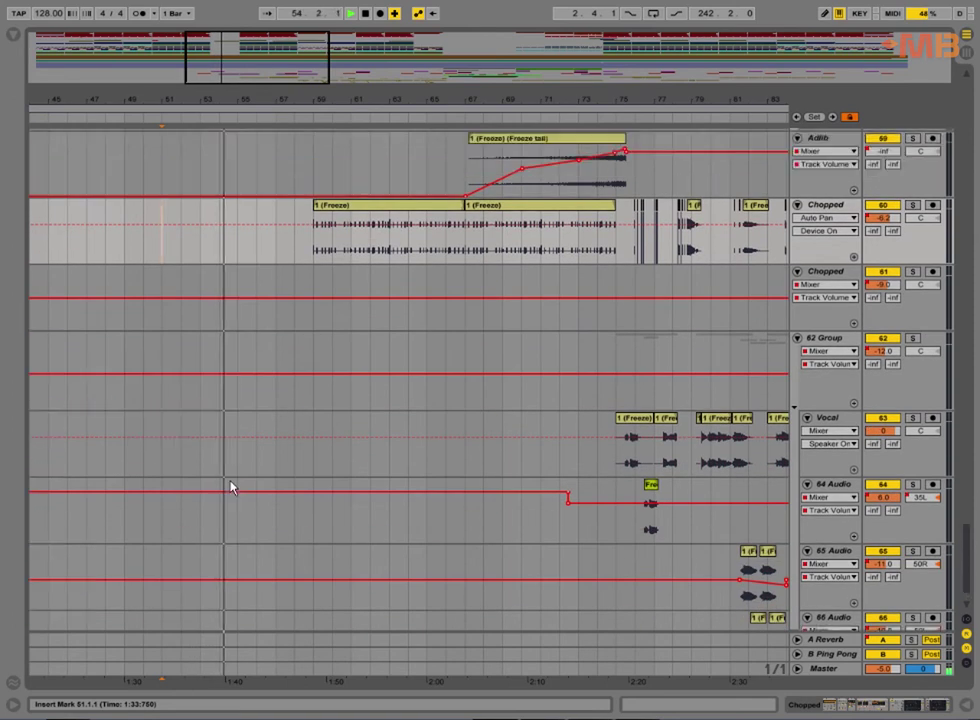
scroll(230, 487, "up", 10)
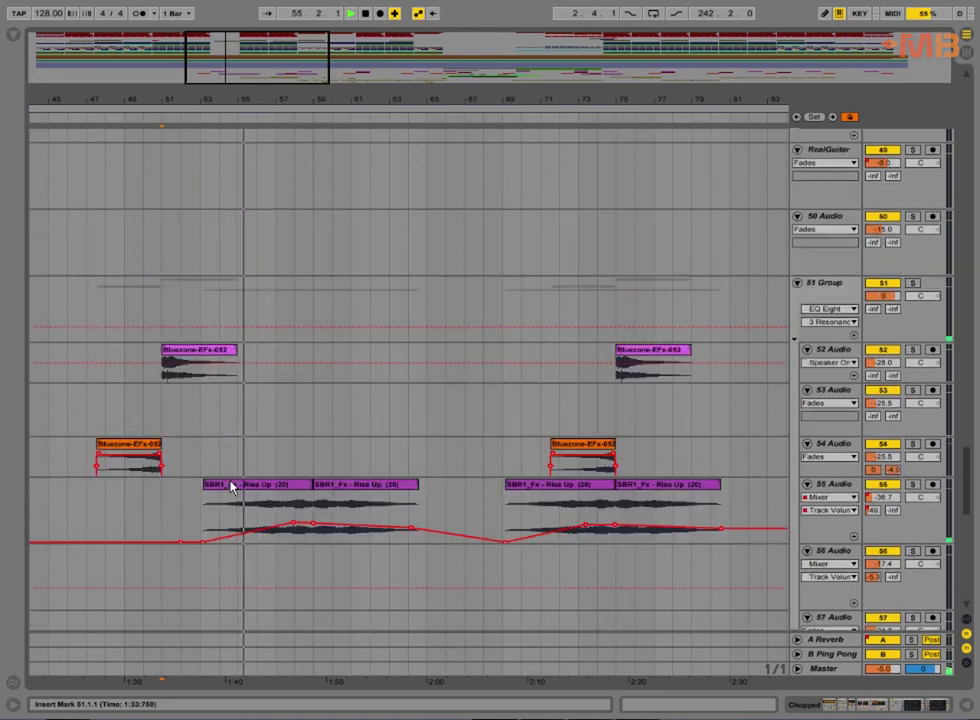
scroll(230, 487, "up", 10)
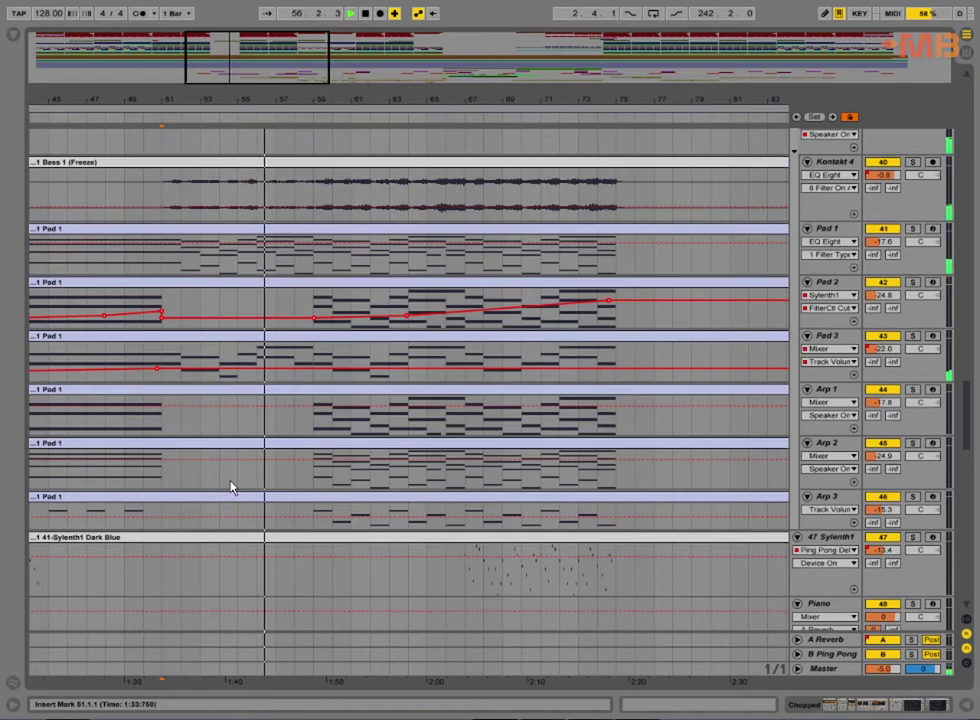
scroll(230, 487, "up", 5)
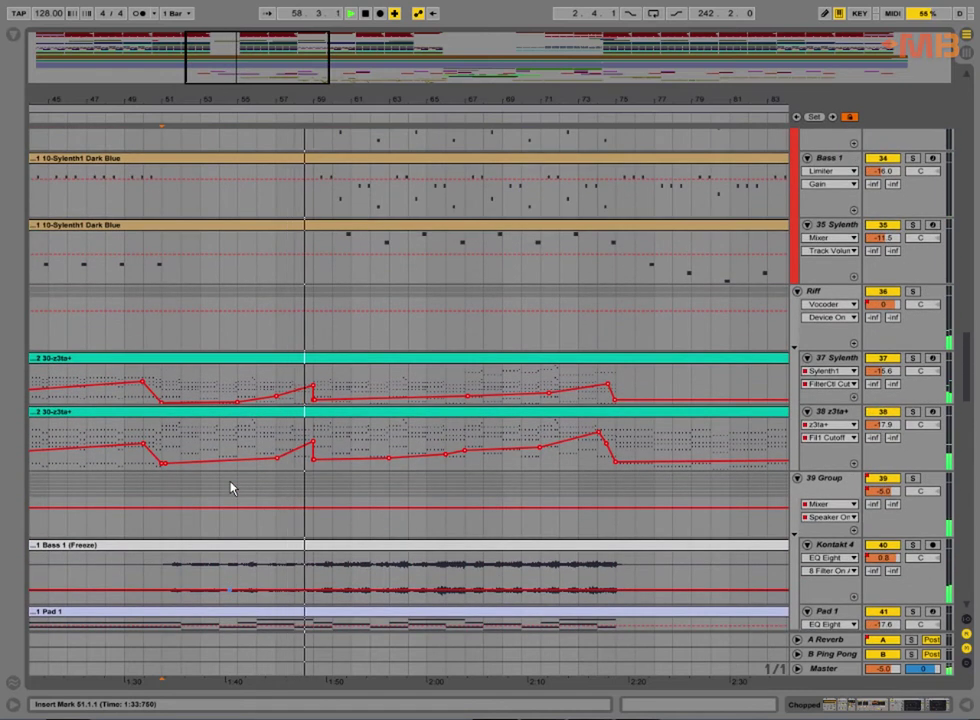
scroll(253, 466, "up", 10)
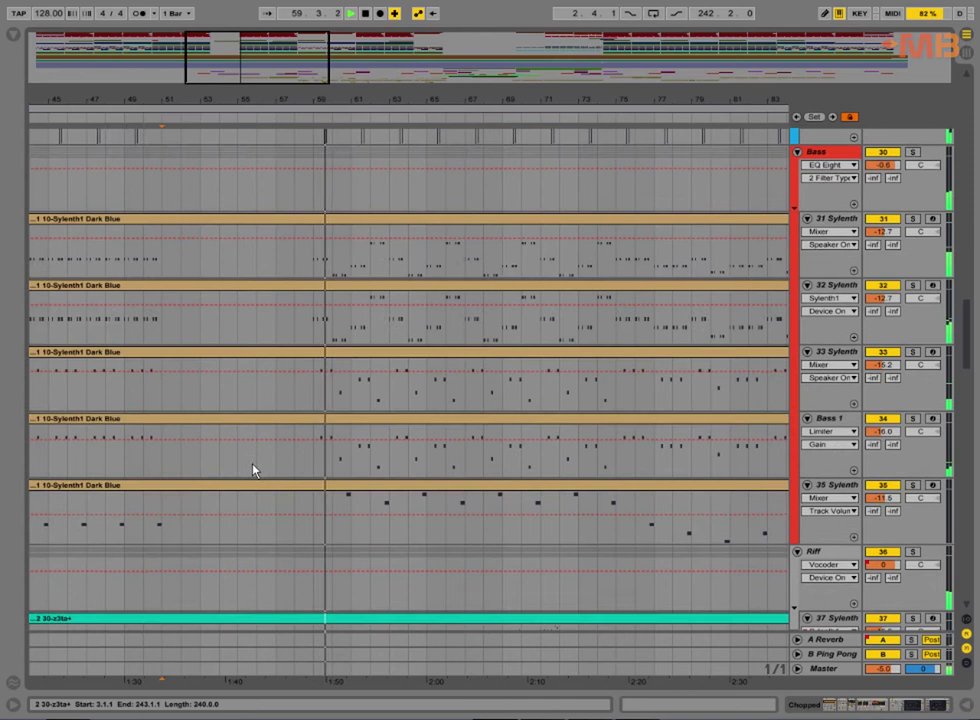
scroll(253, 470, "up", 8)
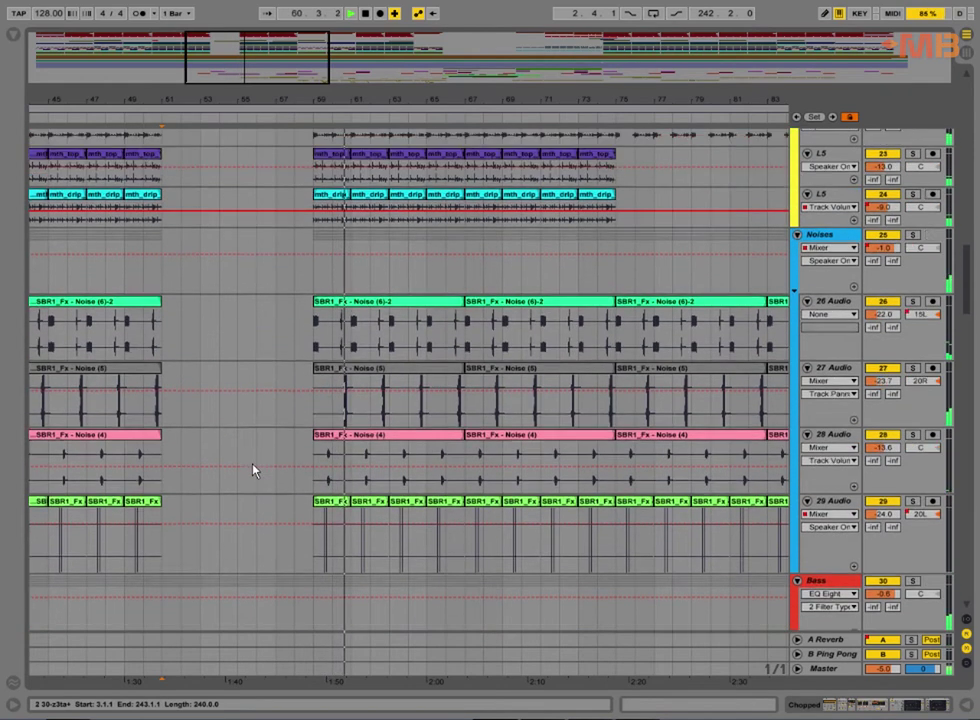
scroll(253, 470, "up", 8)
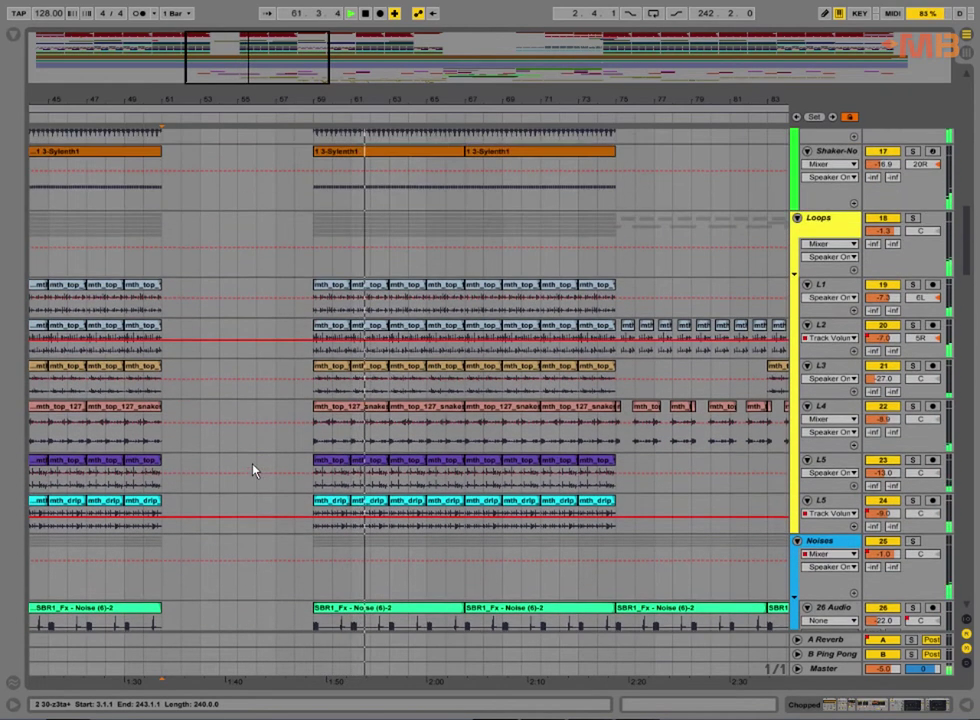
scroll(253, 470, "up", 8)
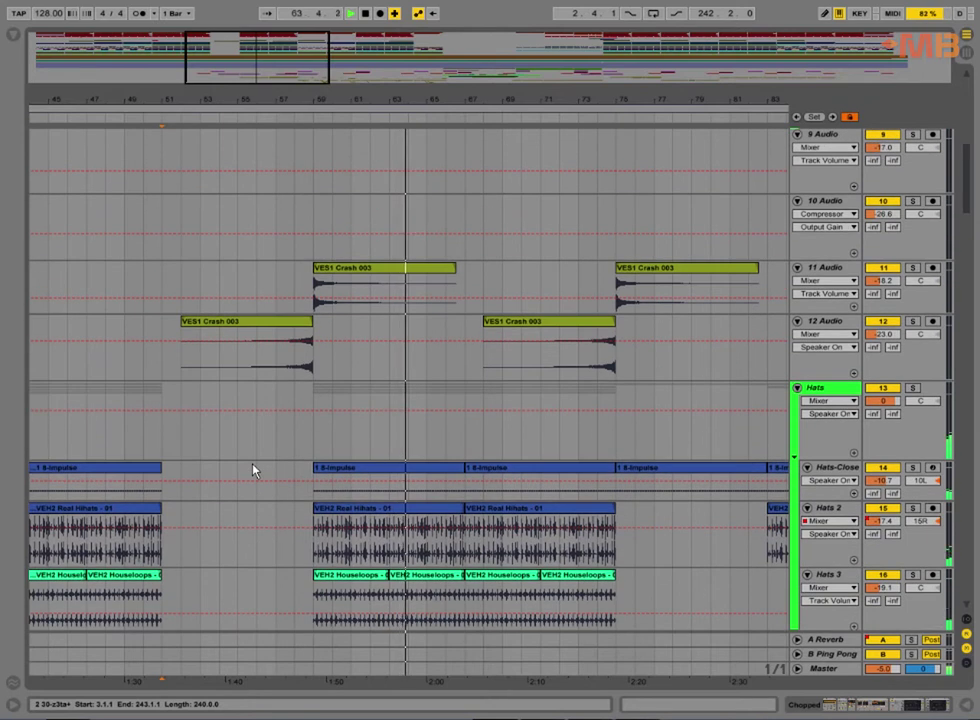
scroll(253, 470, "up", 3)
scroll(253, 470, "up", 10)
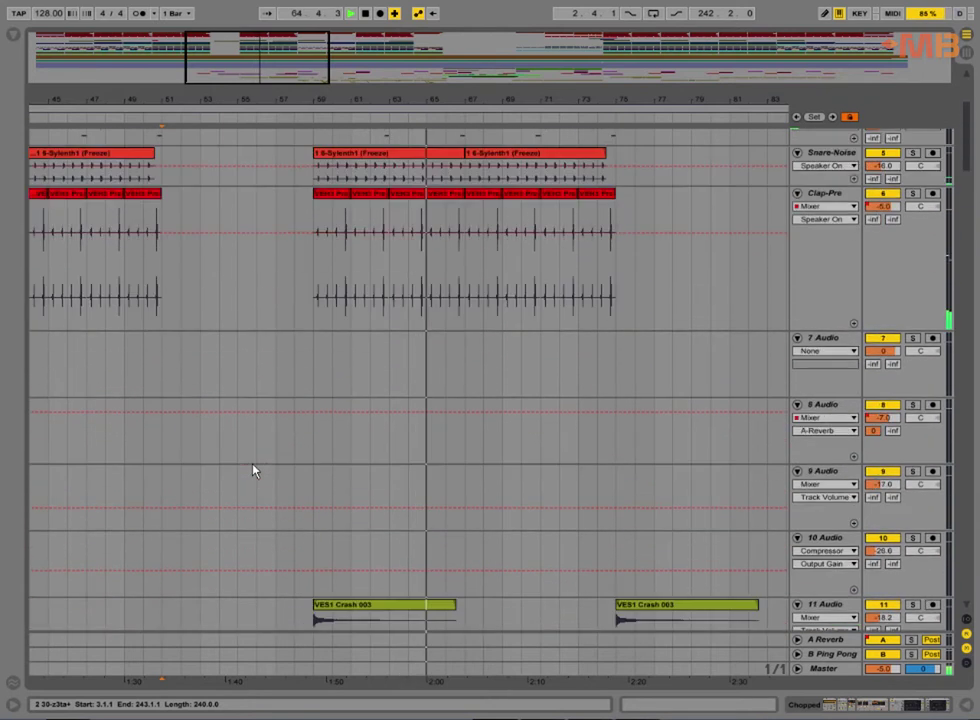
scroll(253, 470, "up", 1)
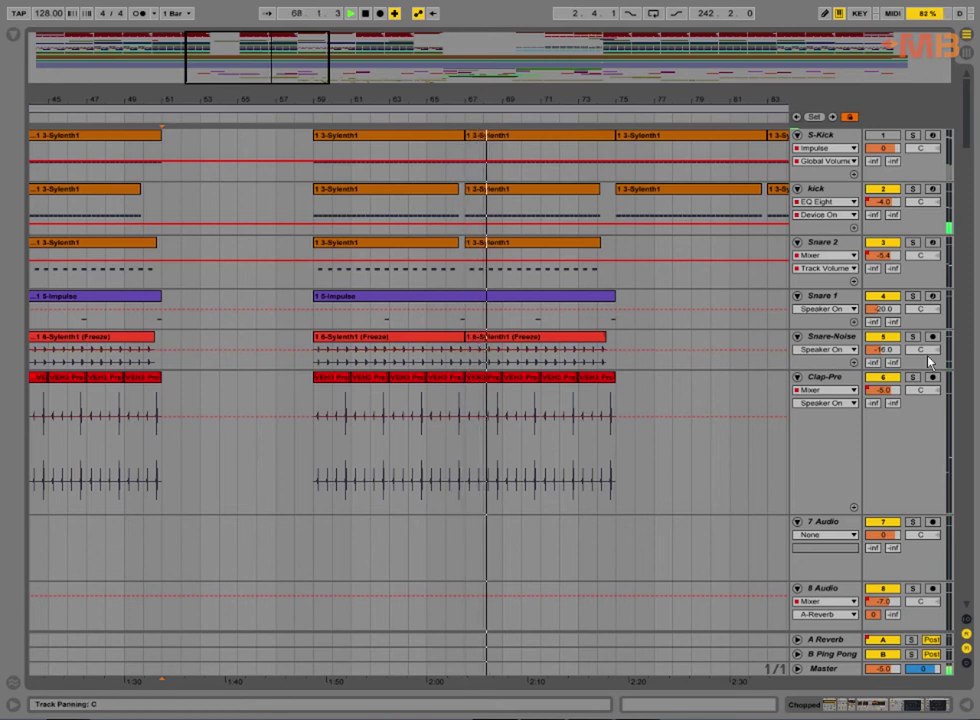
Inspect the notes of the 37 Sylenth riff clip in an enlarged editor with Follow enabled, and close the clip view.
scroll(917, 357, "down", 8)
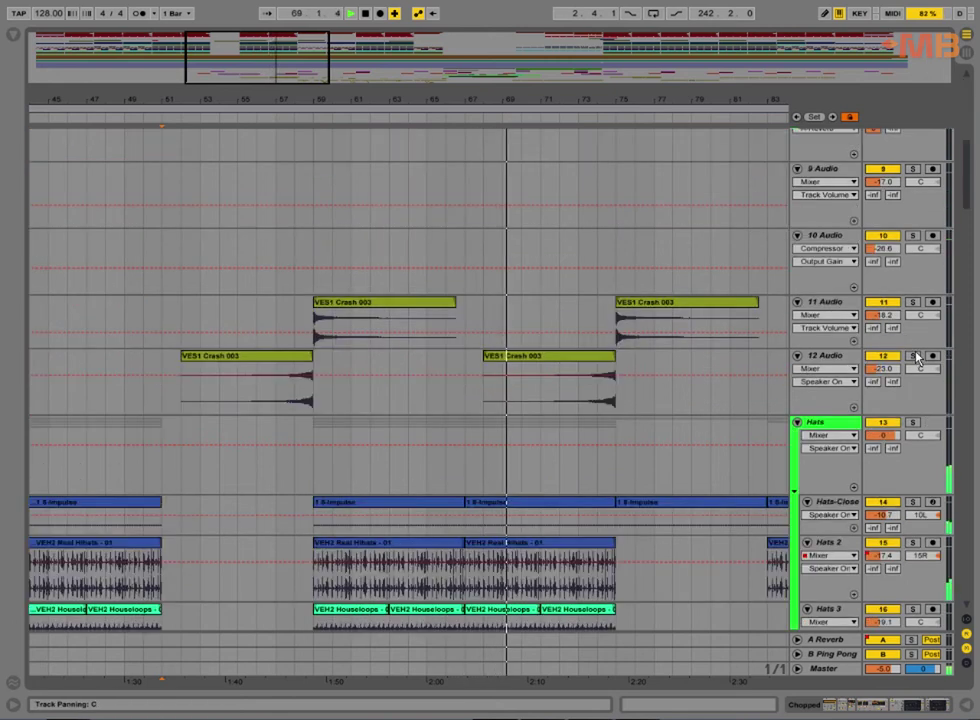
scroll(917, 357, "down", 8)
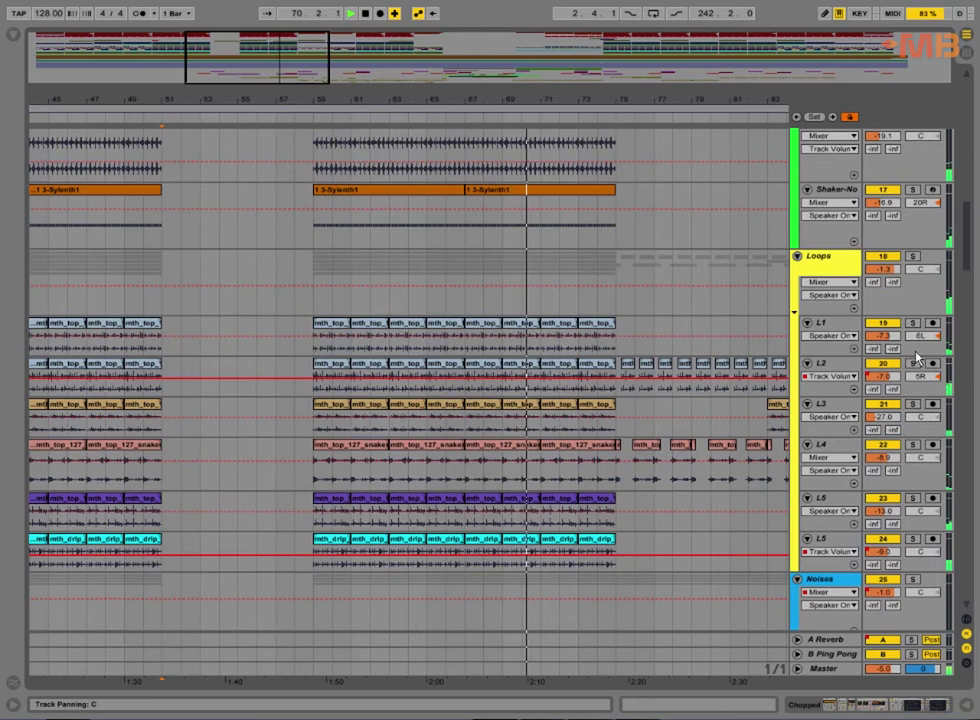
scroll(917, 357, "down", 6)
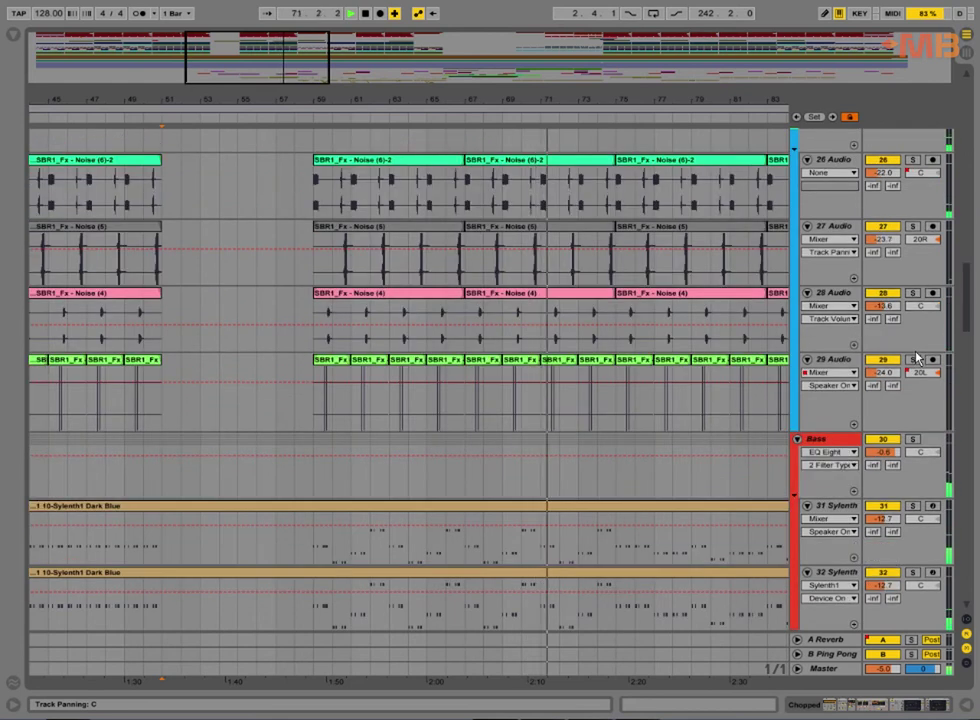
scroll(917, 357, "down", 7)
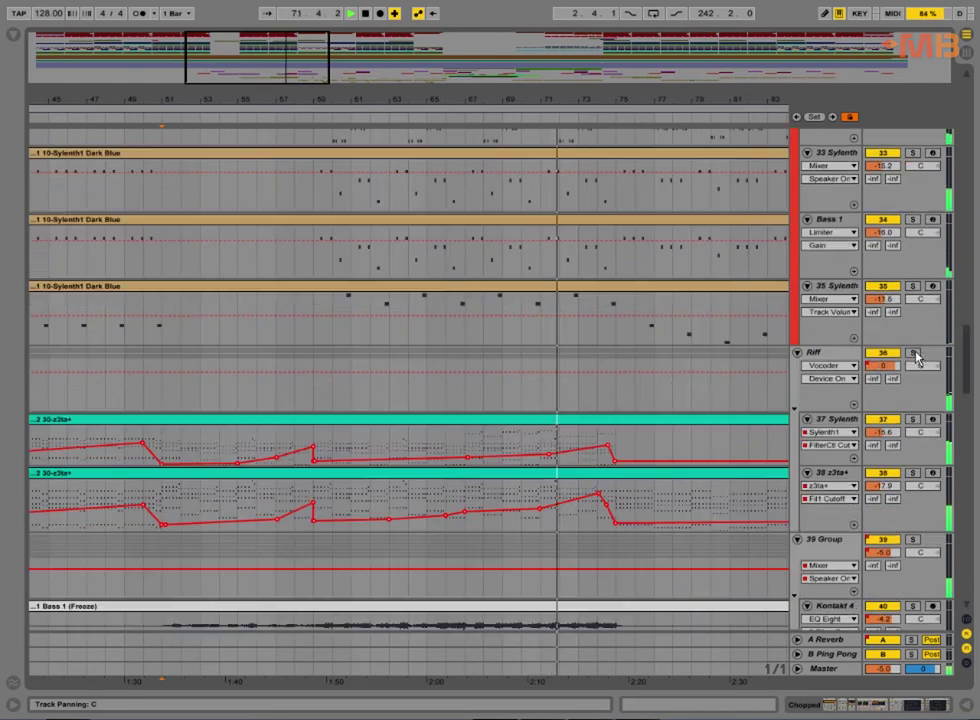
double_click(565, 423)
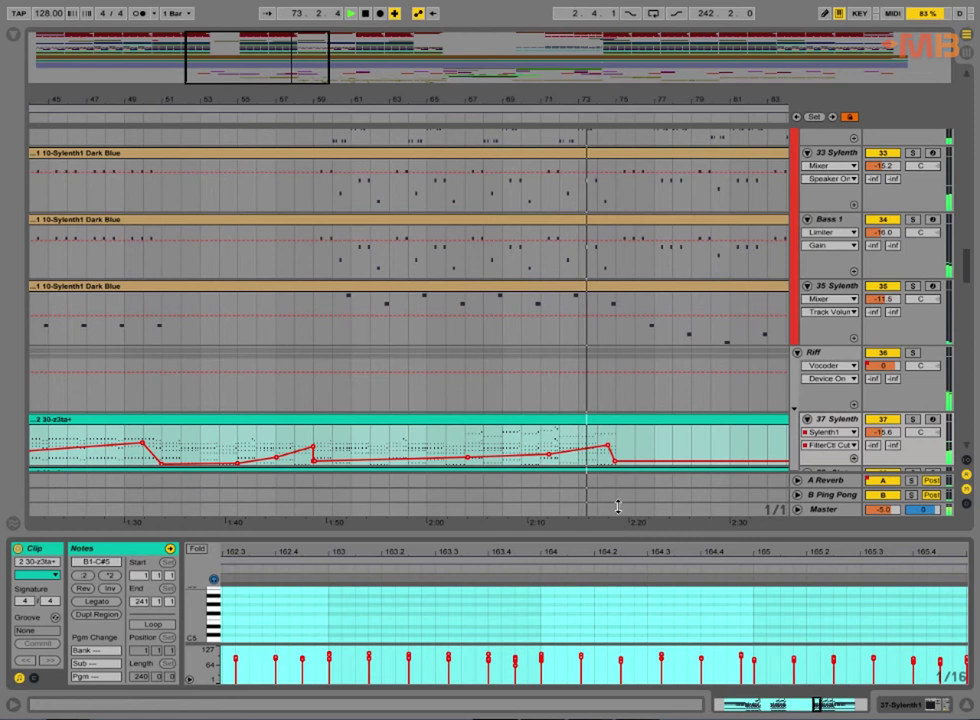
left_click_drag(619, 564, 593, 285)
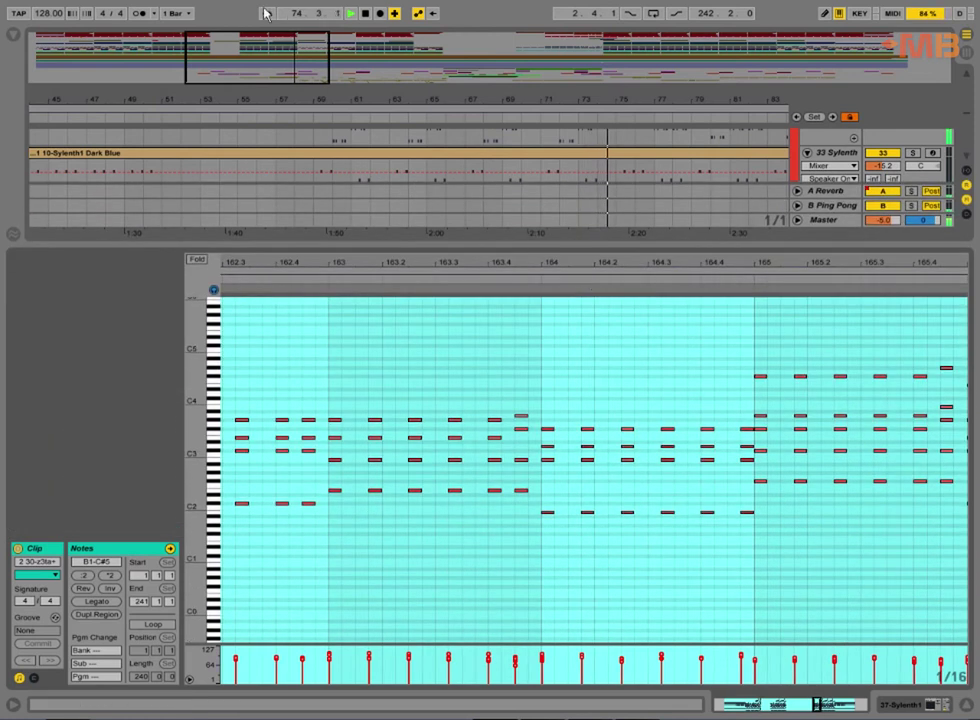
left_click(267, 13)
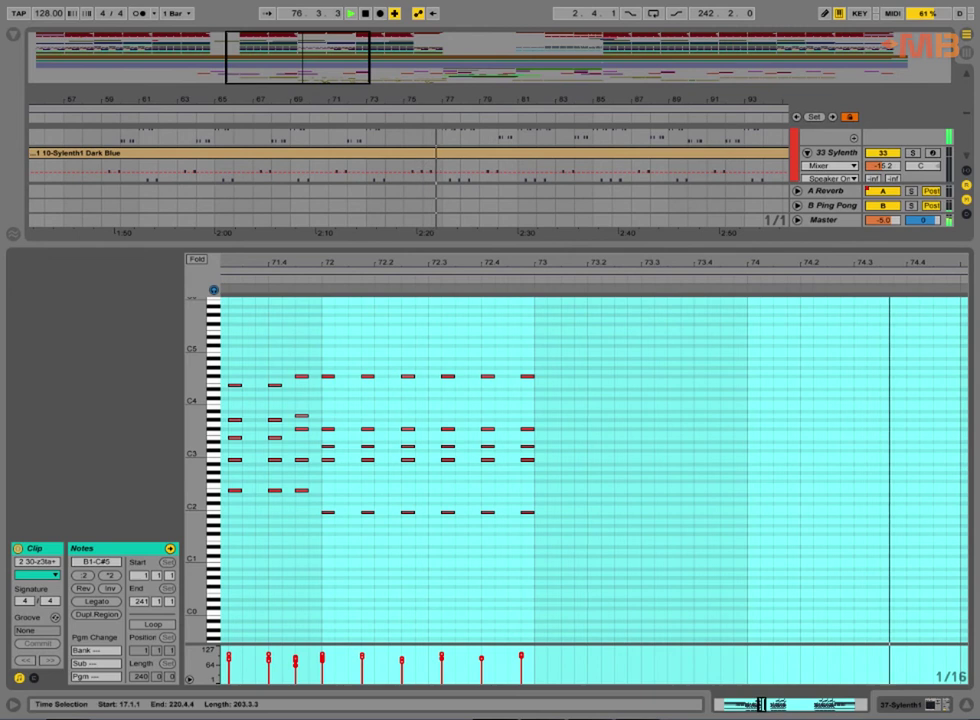
left_click(966, 708)
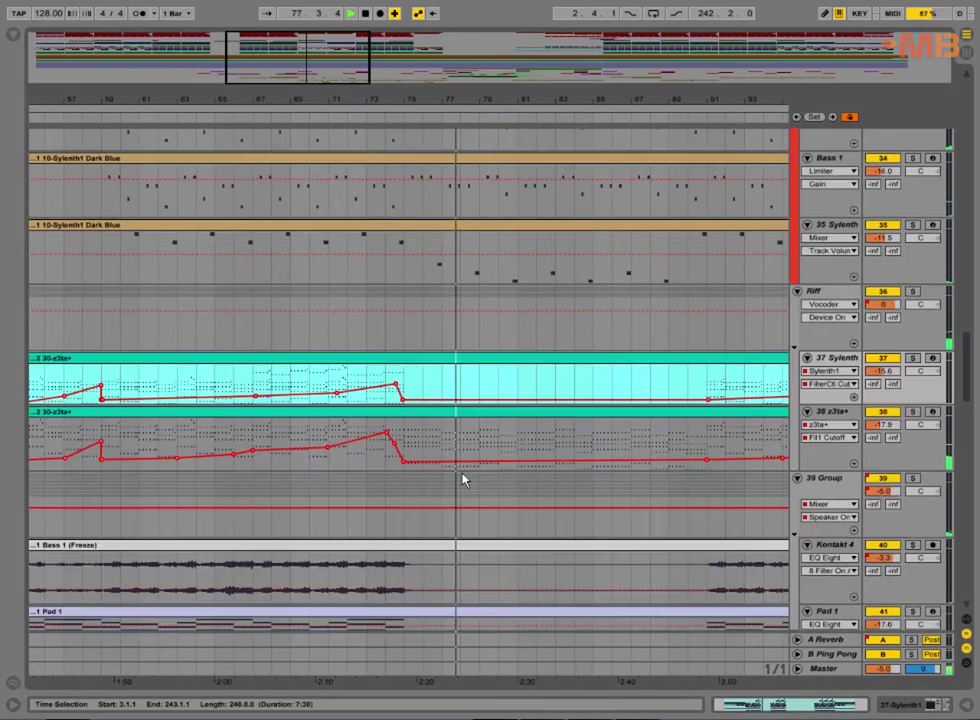
Inspect the 38 z3ta+ clip's notes up close around bars 74 to 82, and close the clip view.
scroll(462, 477, "down", 2)
double_click(443, 397)
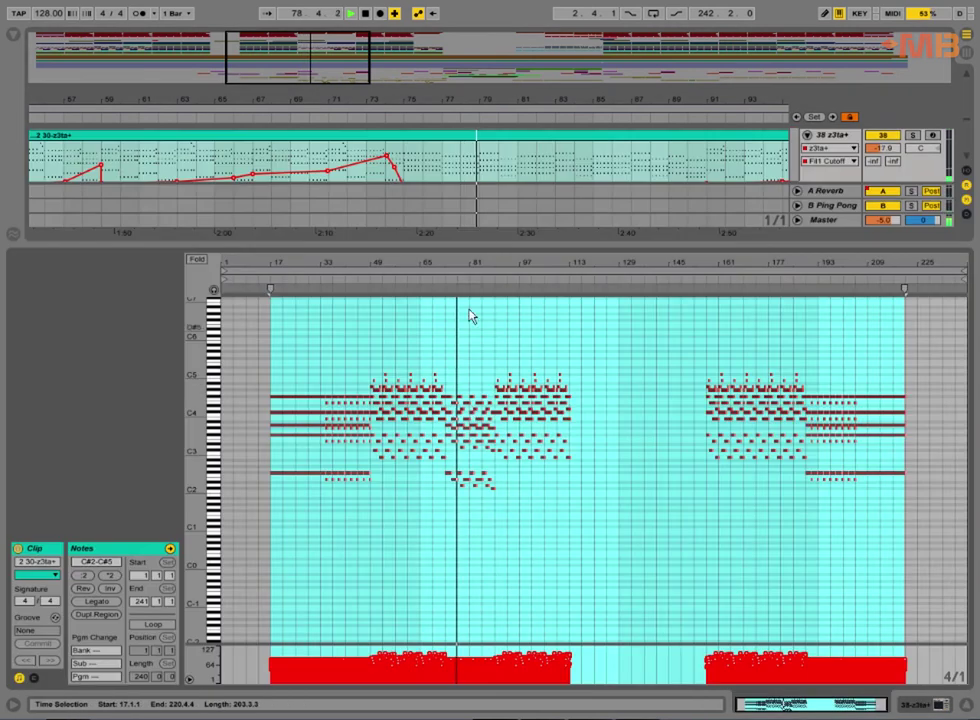
left_click_drag(457, 263, 457, 352)
left_click_drag(195, 428, 245, 428)
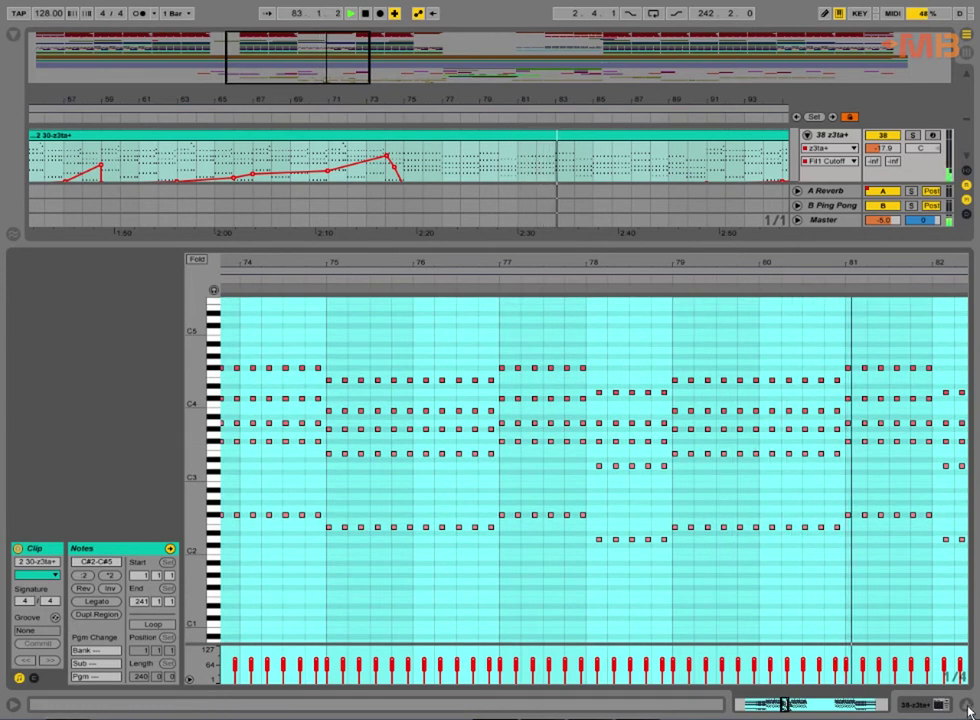
key("ctrl+alt+l")
Inspect the 31 Sylenth bass clip's notes up close around bars 82 to 92, and close the clip view.
scroll(620, 475, "down", 3)
scroll(617, 480, "down", 4)
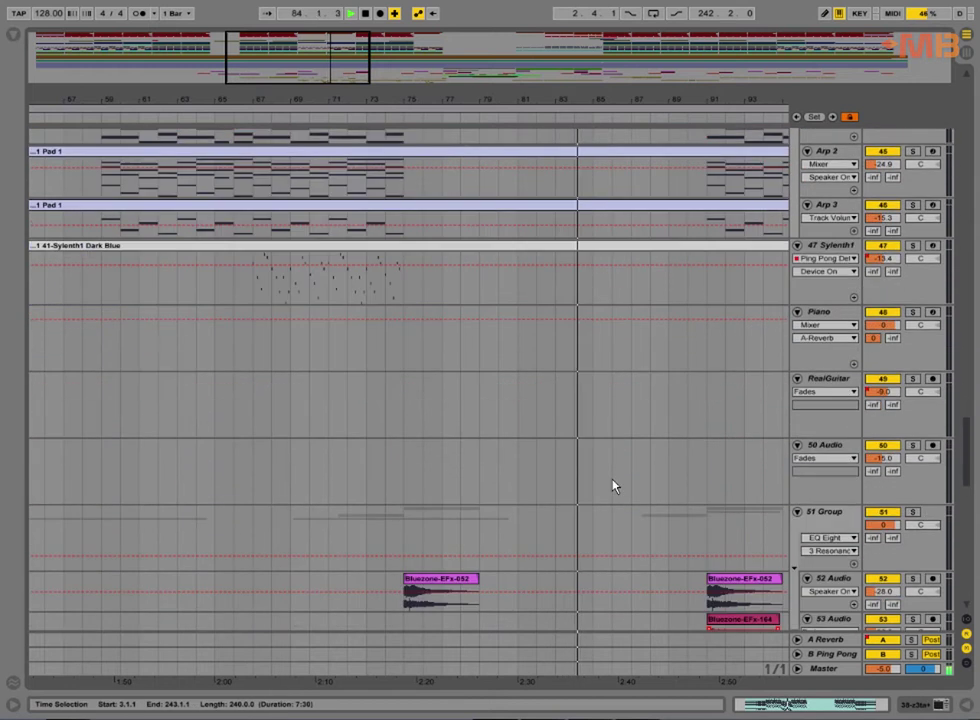
scroll(614, 484, "up", 10)
scroll(612, 400, "up", 1)
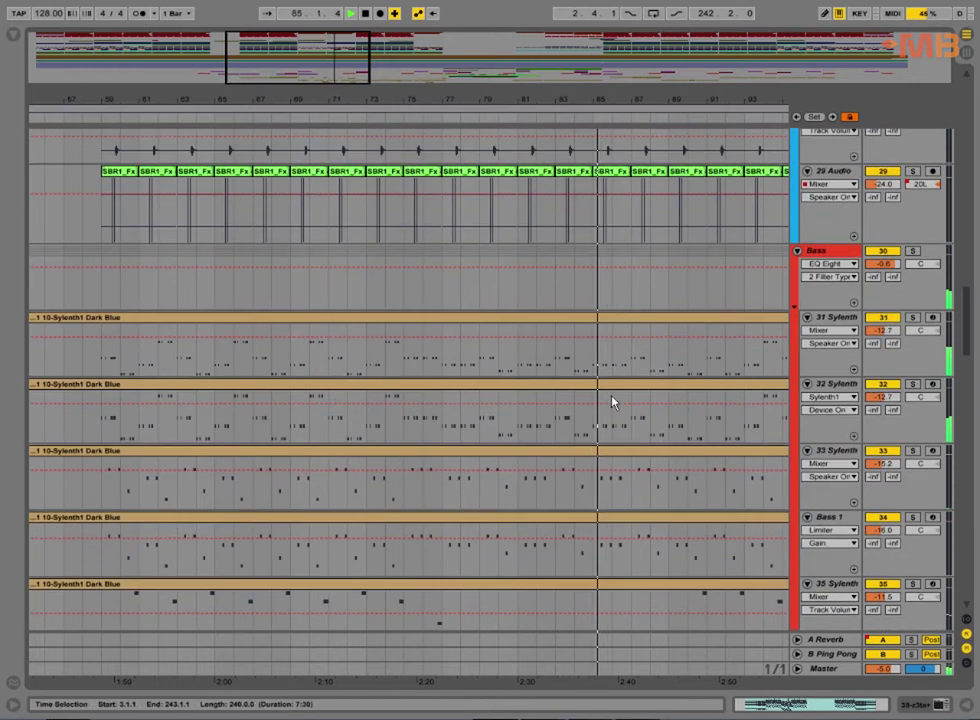
left_click_drag(517, 103, 308, 62)
double_click(380, 319)
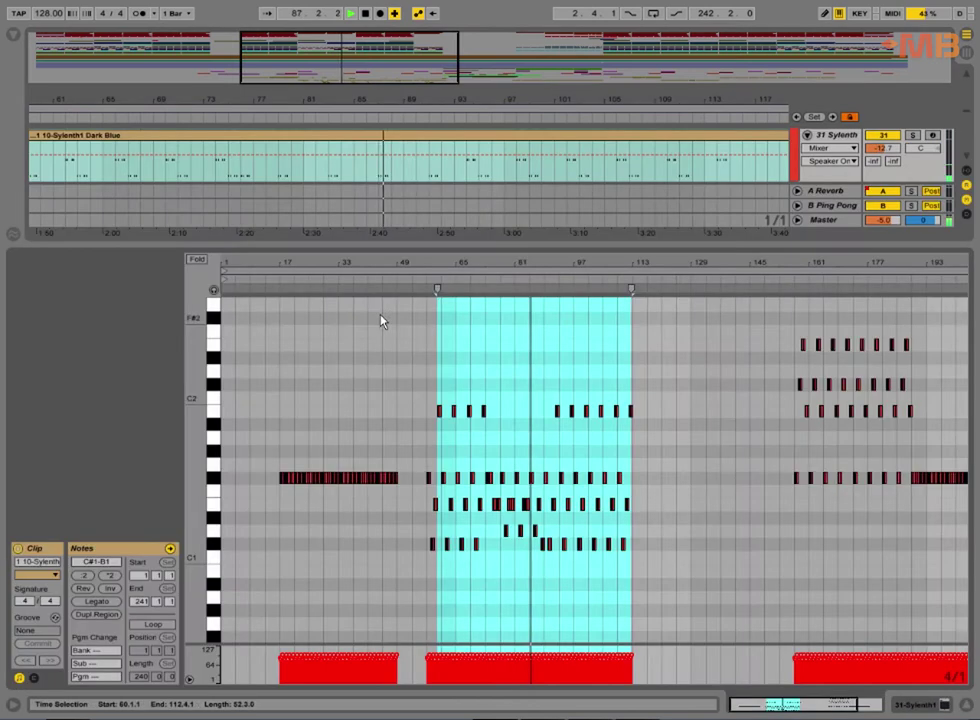
left_click_drag(527, 265, 535, 380)
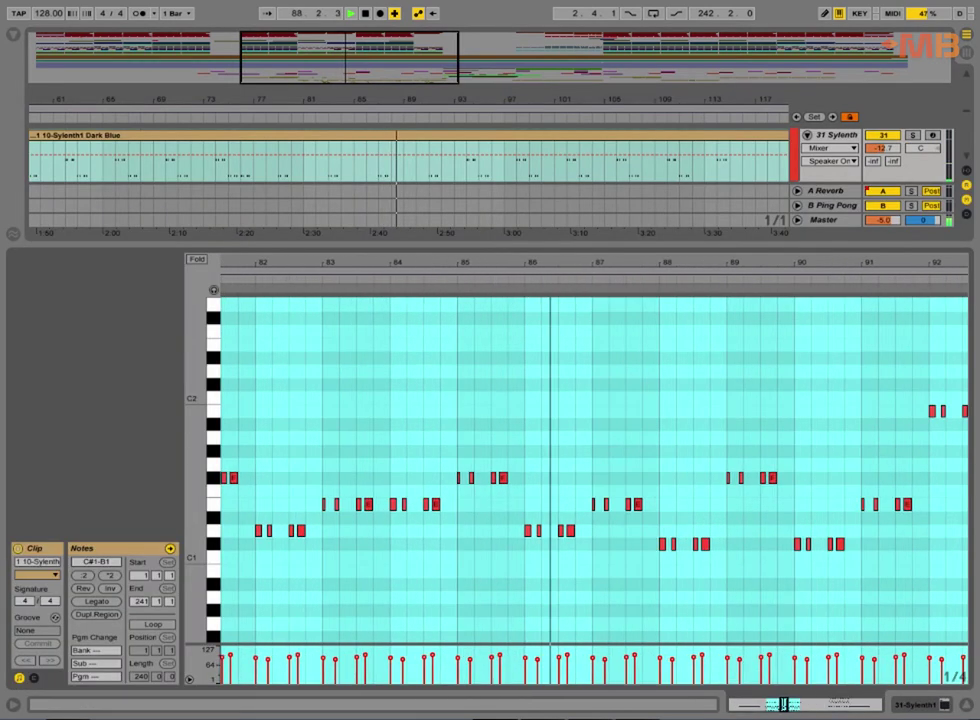
left_click(967, 705)
Place the insert marker at bar 91 on the Pad 1 track and show the arrangement around it in closer detail.
left_click_drag(958, 324, 956, 591)
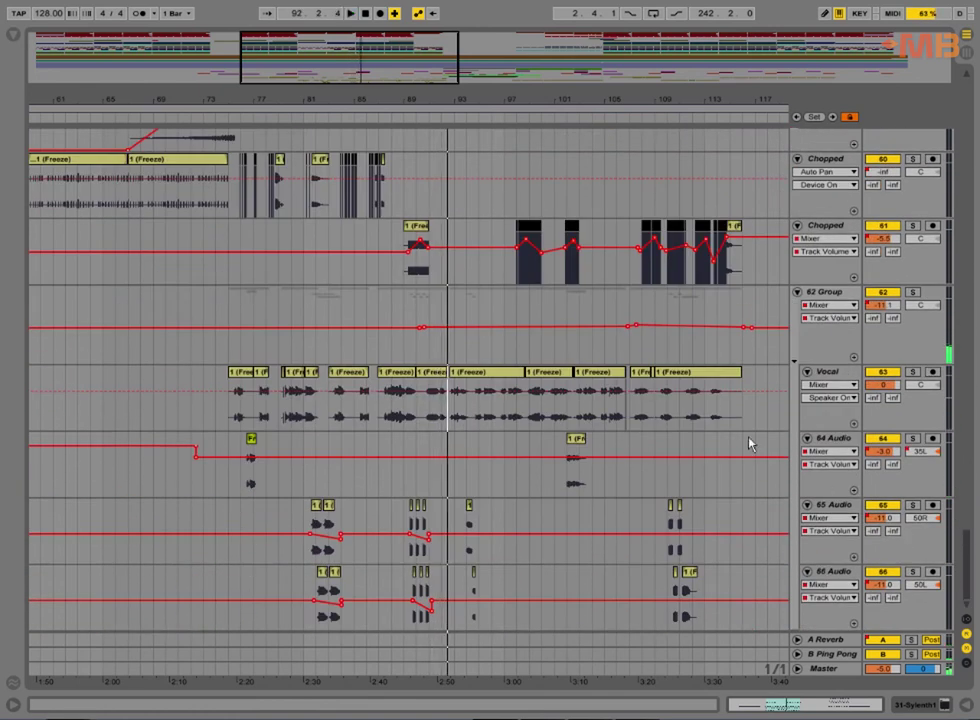
scroll(475, 335, "up", 15)
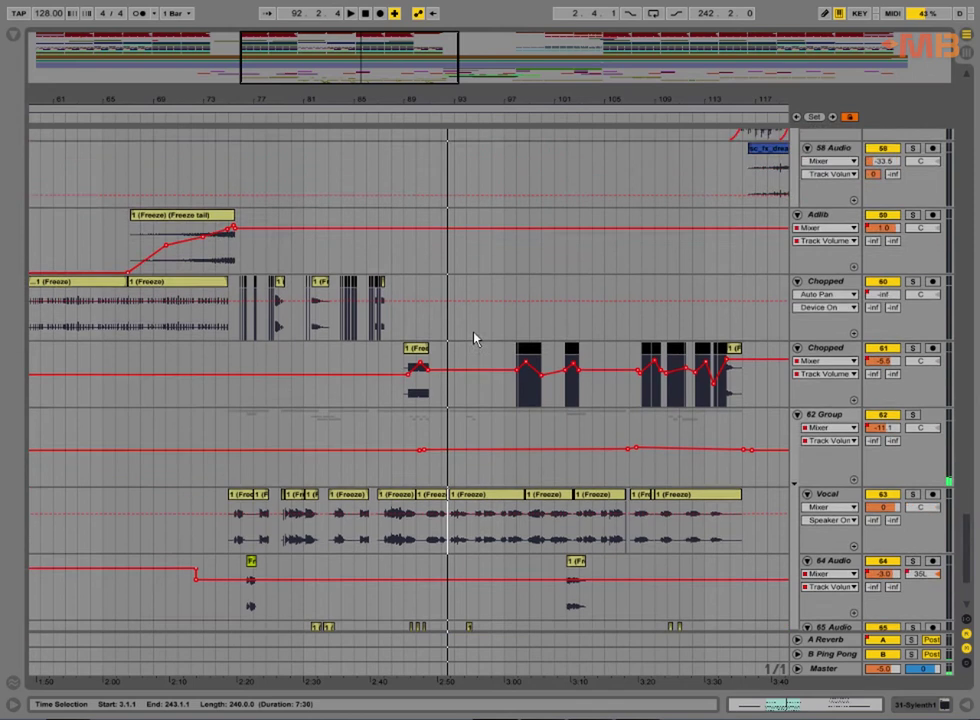
scroll(470, 338, "up", 12)
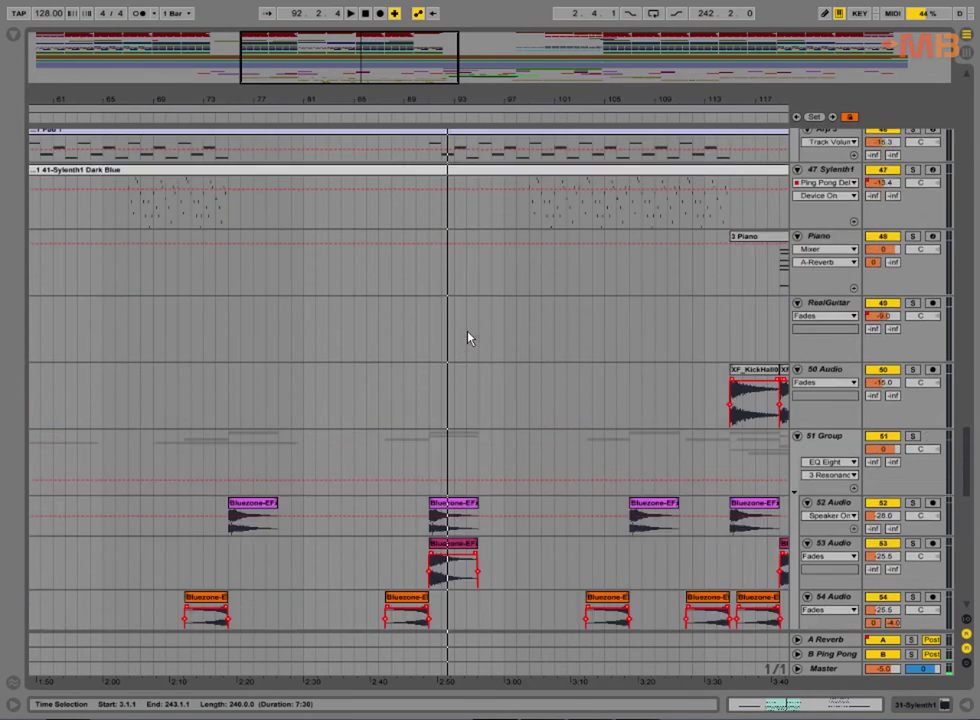
scroll(468, 337, "up", 3)
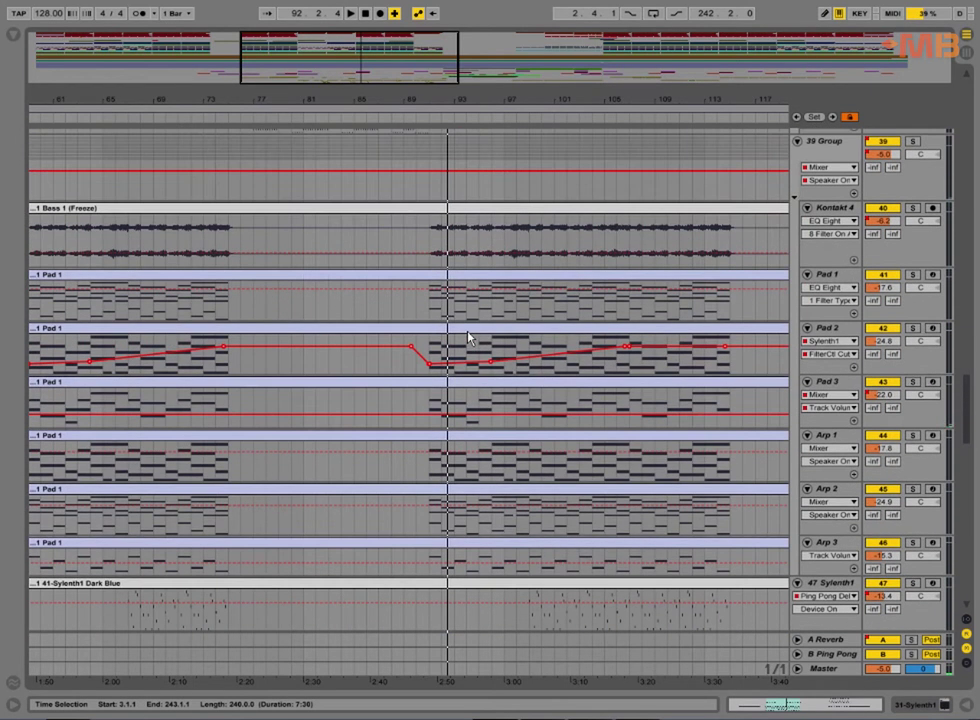
left_click(430, 316)
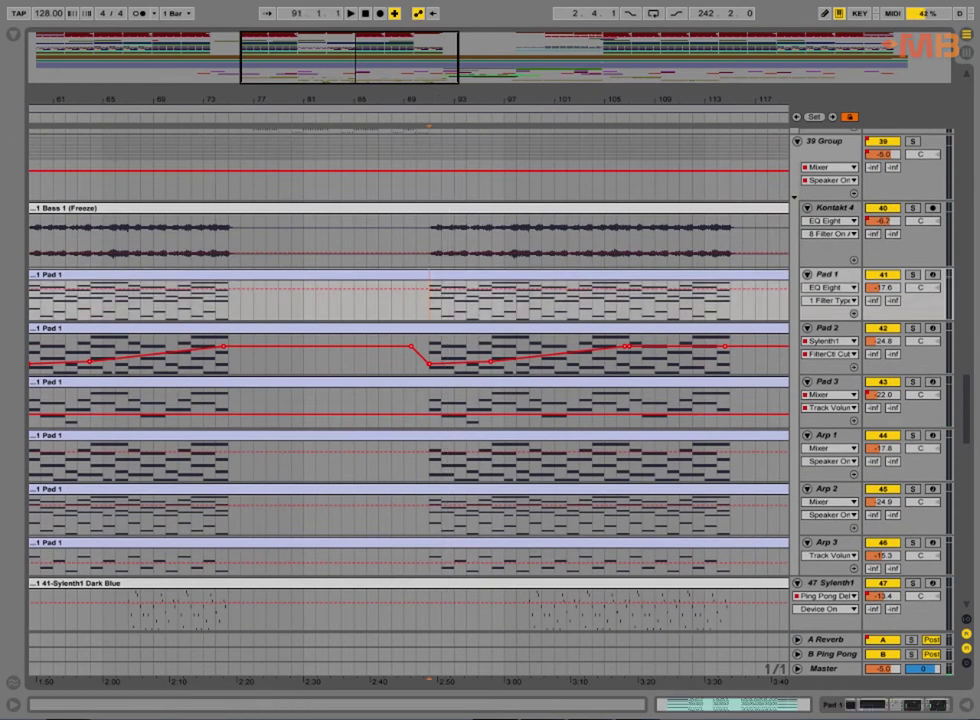
left_click_drag(437, 99, 380, 180)
Review the arrangement up through the riff, bass, loop and hat tracks, and place the insert marker at bar 91 on the kick track.
scroll(435, 254, "up", 8)
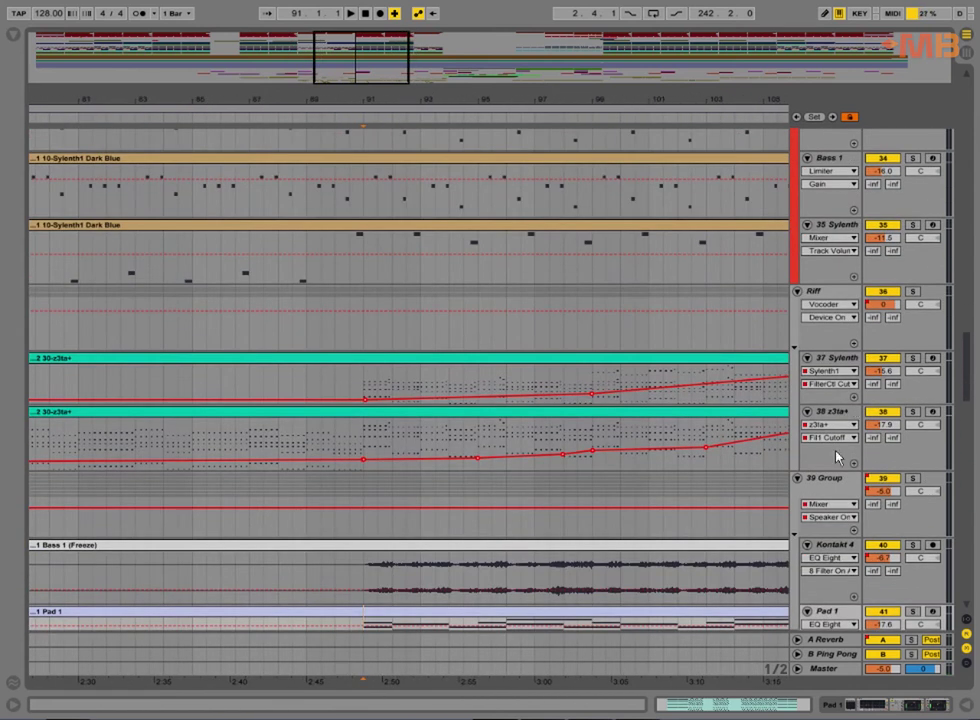
scroll(838, 457, "down", 4)
scroll(835, 448, "up", 6)
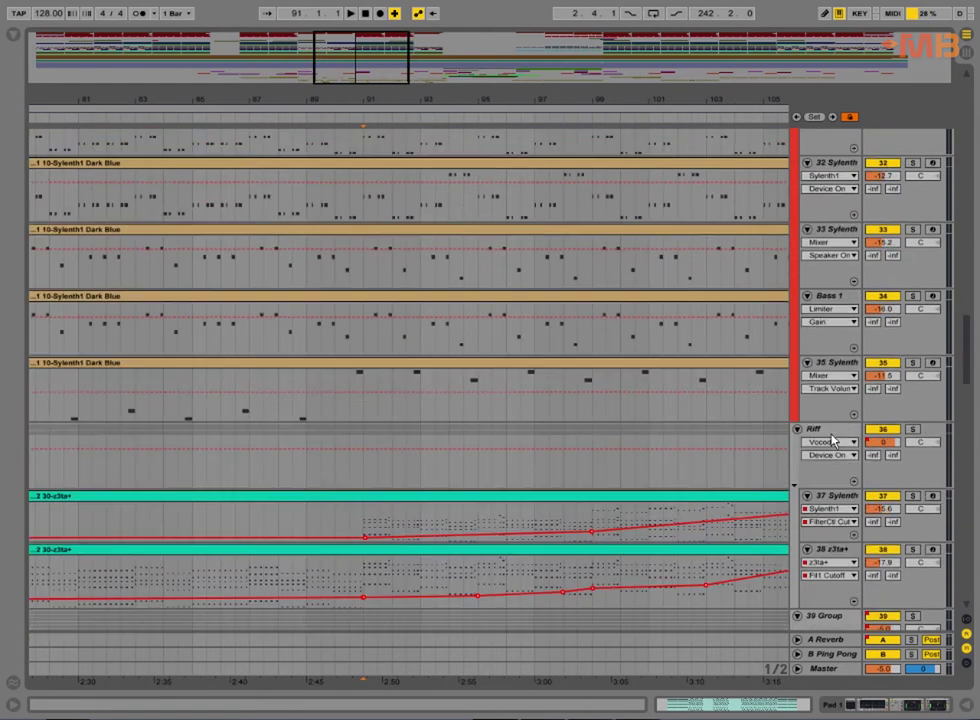
scroll(835, 435, "up", 10)
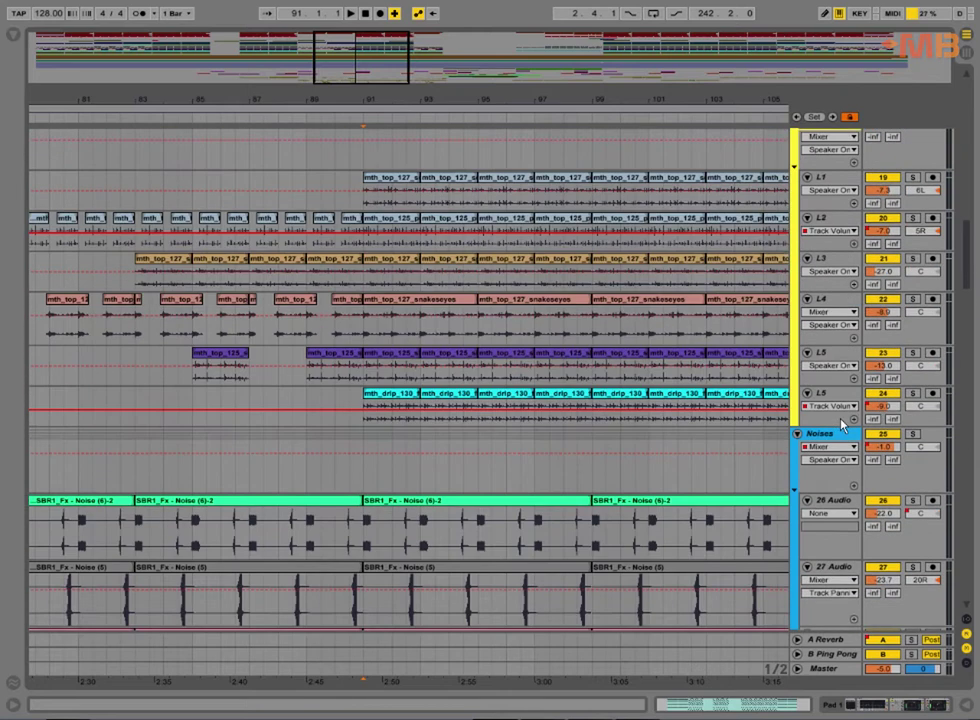
scroll(843, 425, "up", 10)
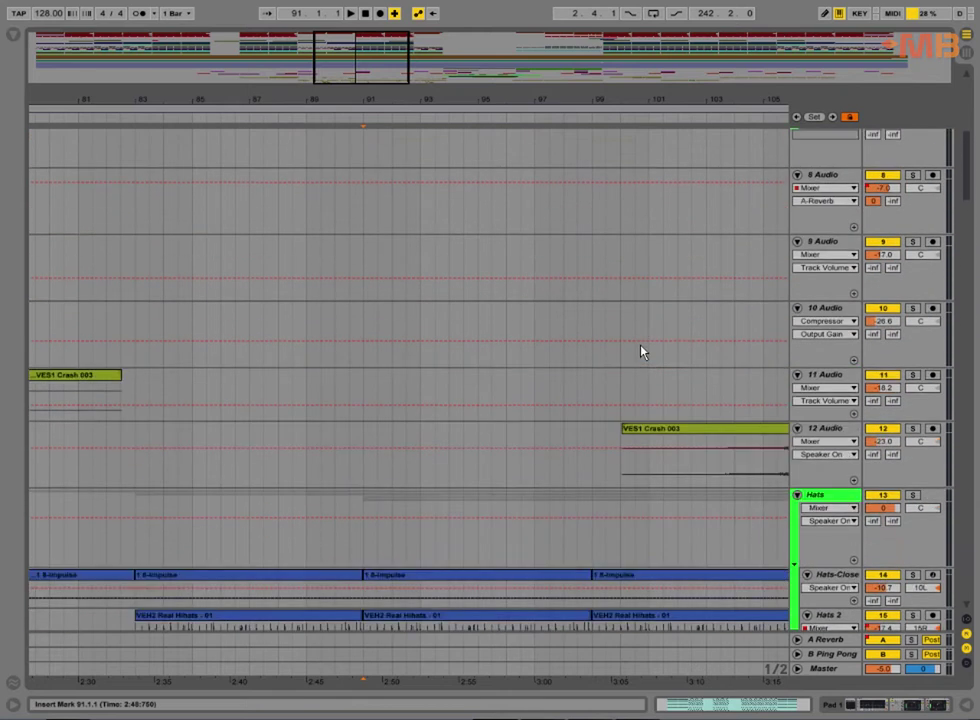
scroll(641, 351, "up", 5)
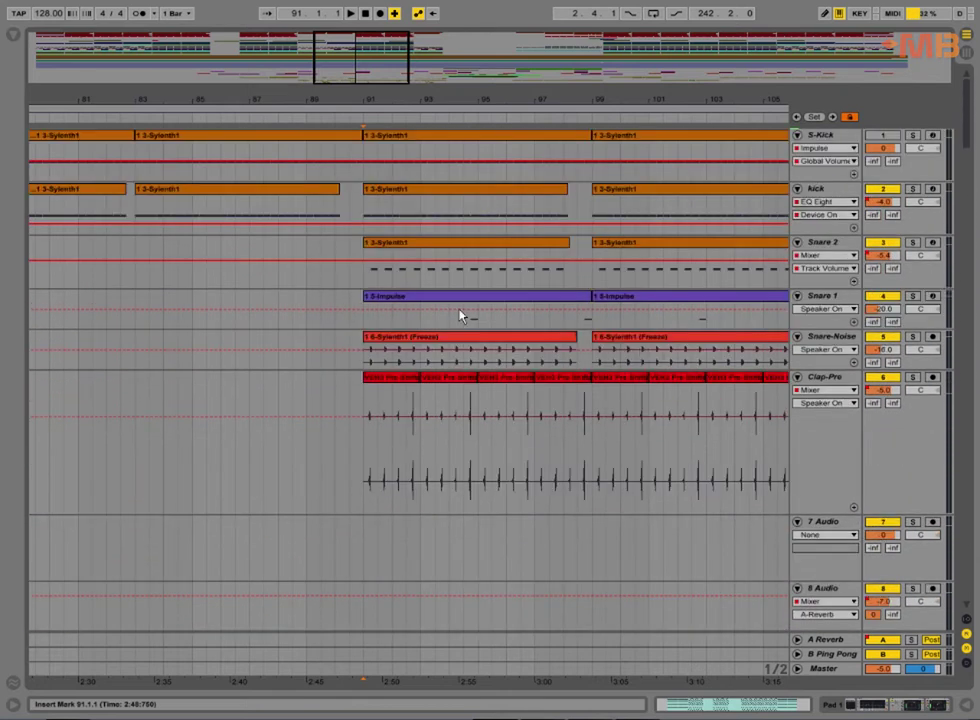
left_click(363, 210)
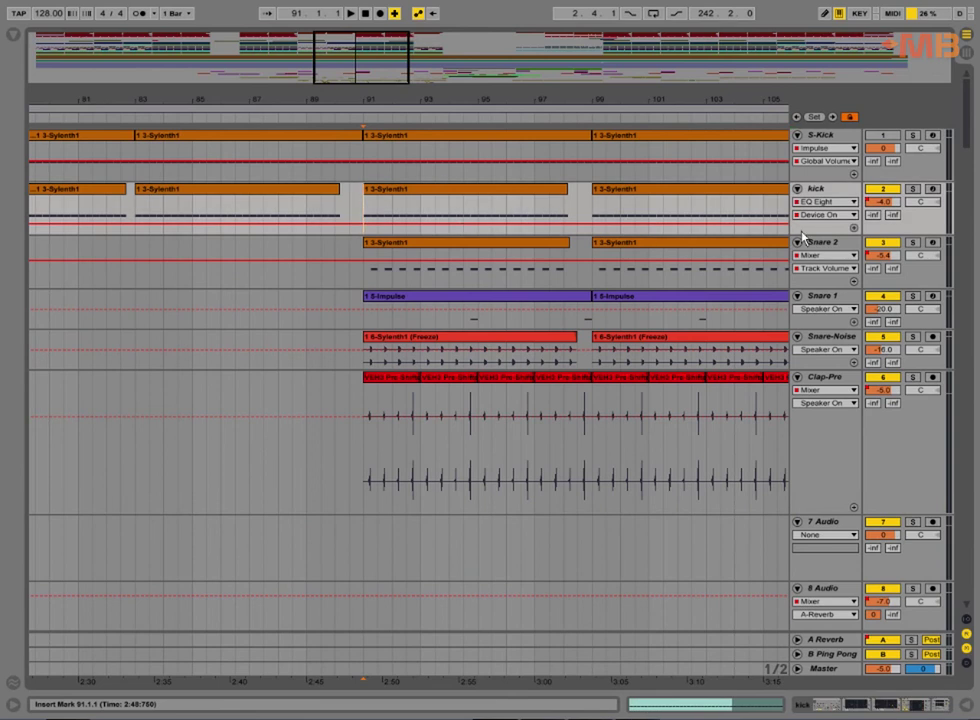
Show the kick track's device chain and select the kick sample in the first Impulse slot.
double_click(833, 193)
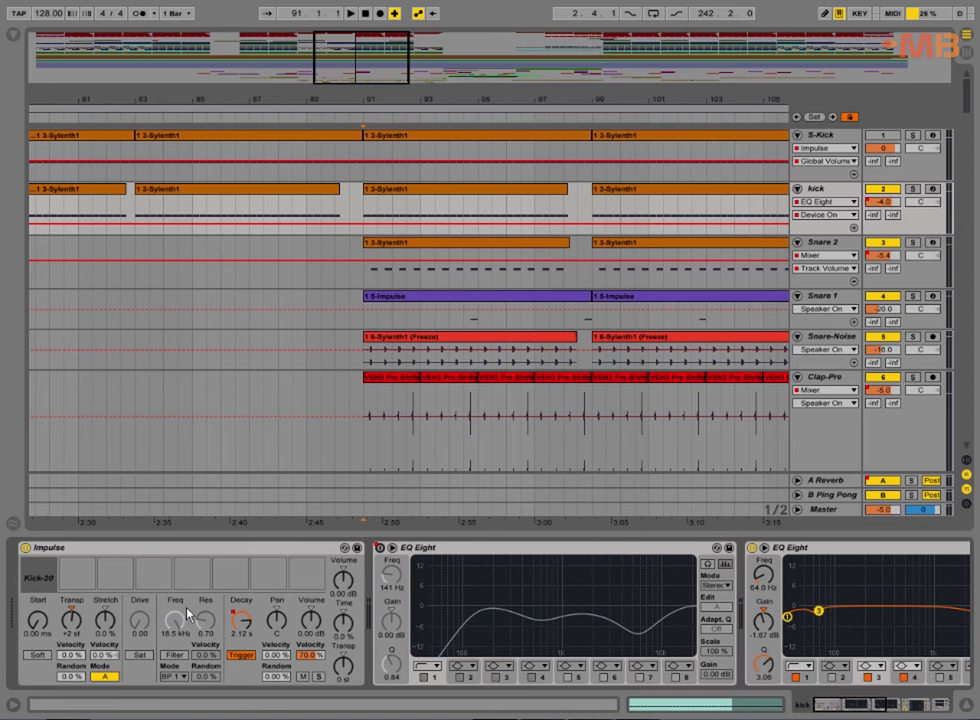
left_click(945, 705)
left_click_drag(935, 707, 745, 688)
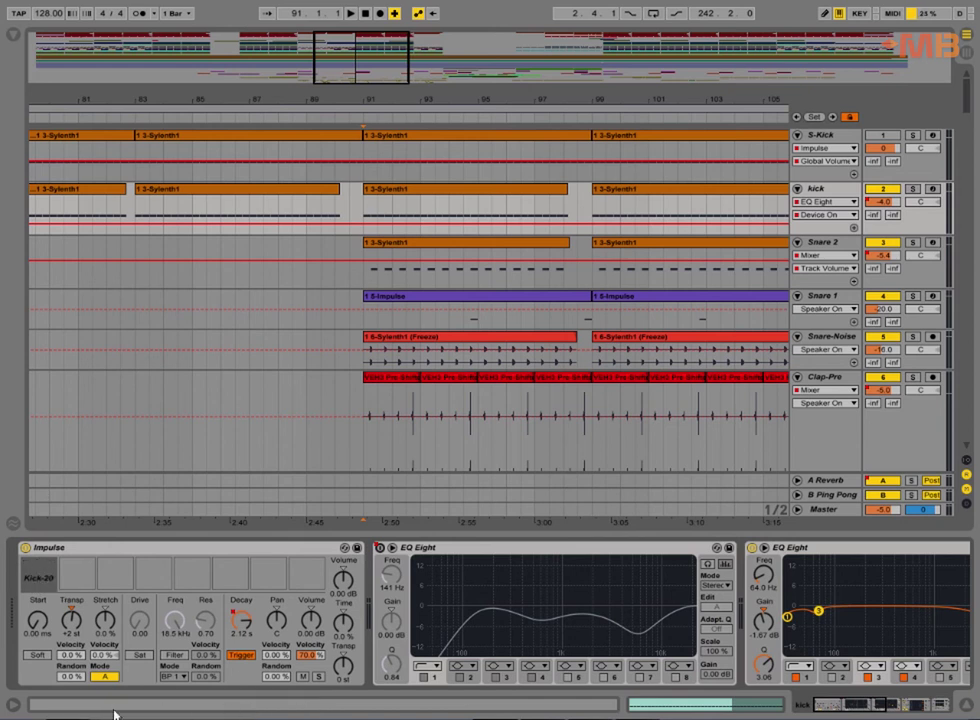
left_click(38, 566)
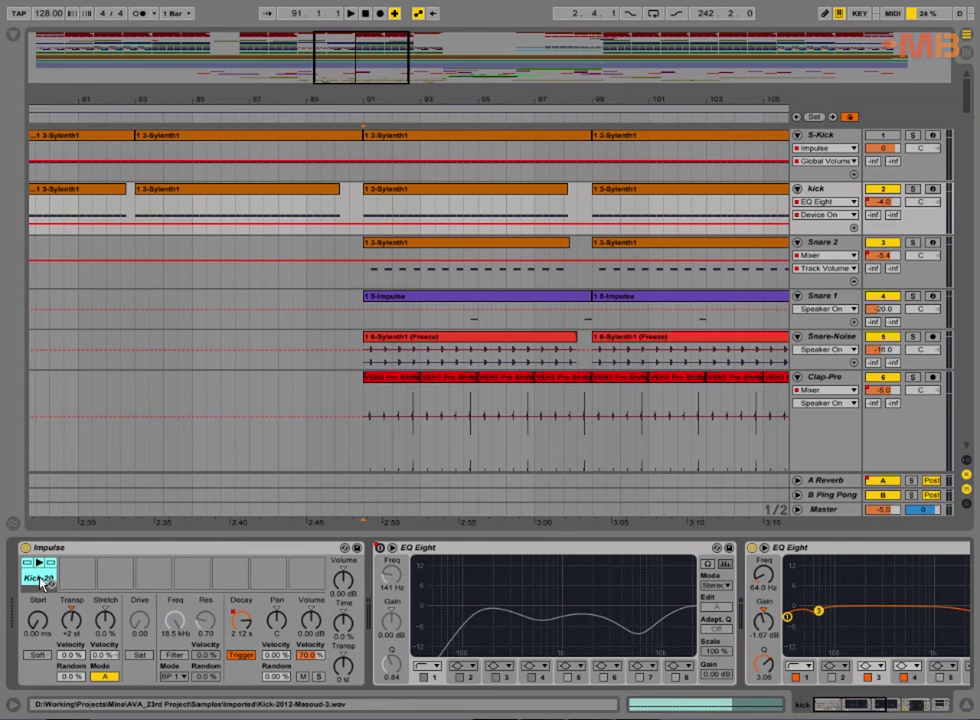
Insert a new MIDI track below the kick track and name it Low-Kick.
left_click(822, 189)
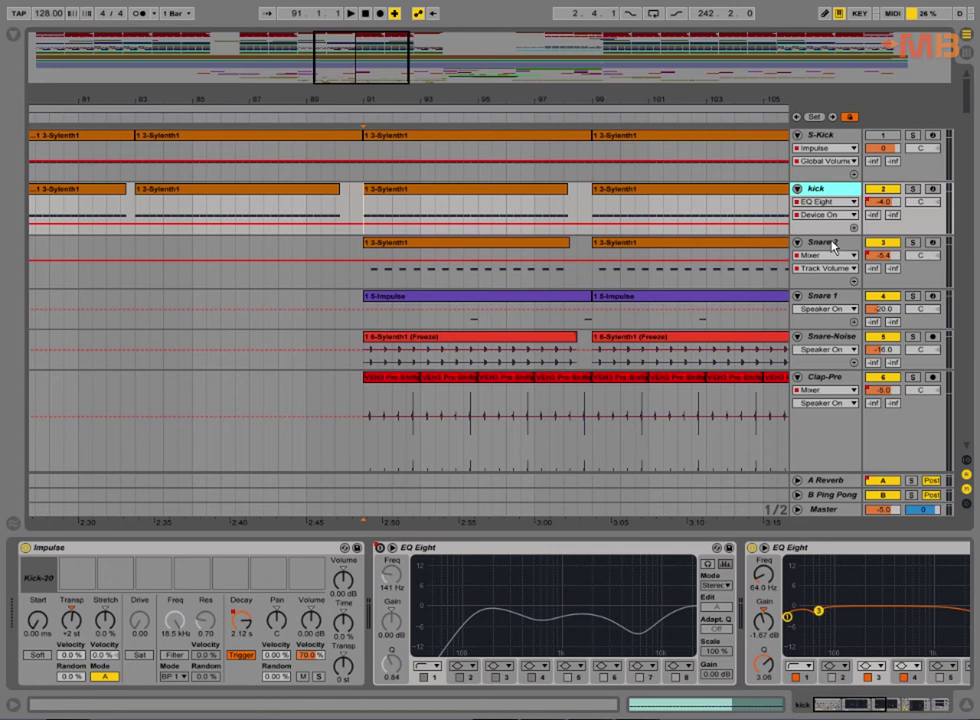
key("ctrl+shift+t")
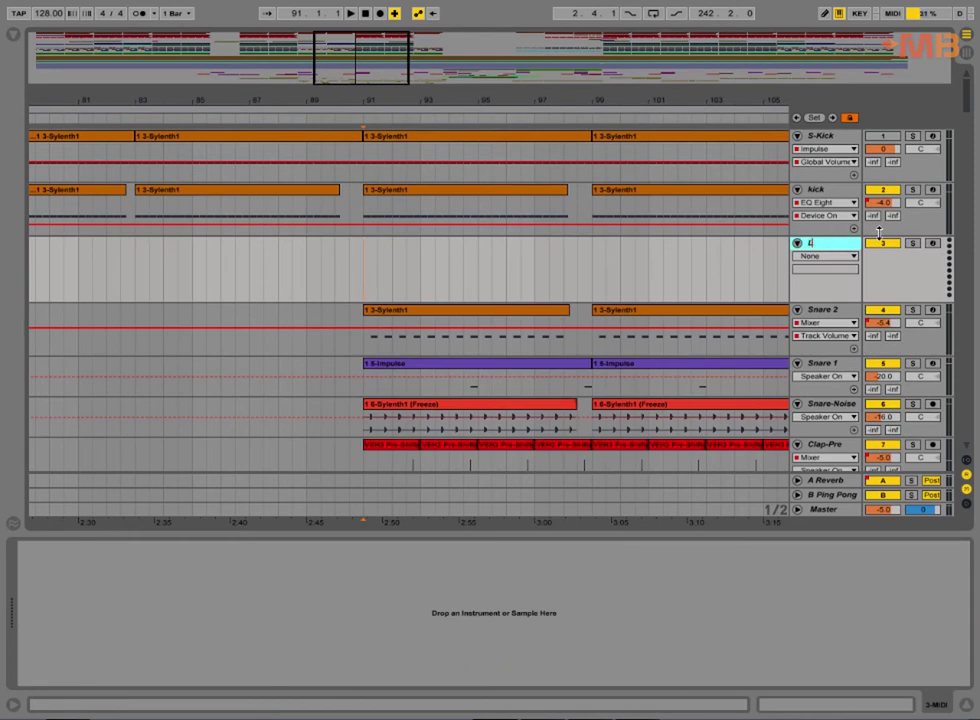
key("Return")
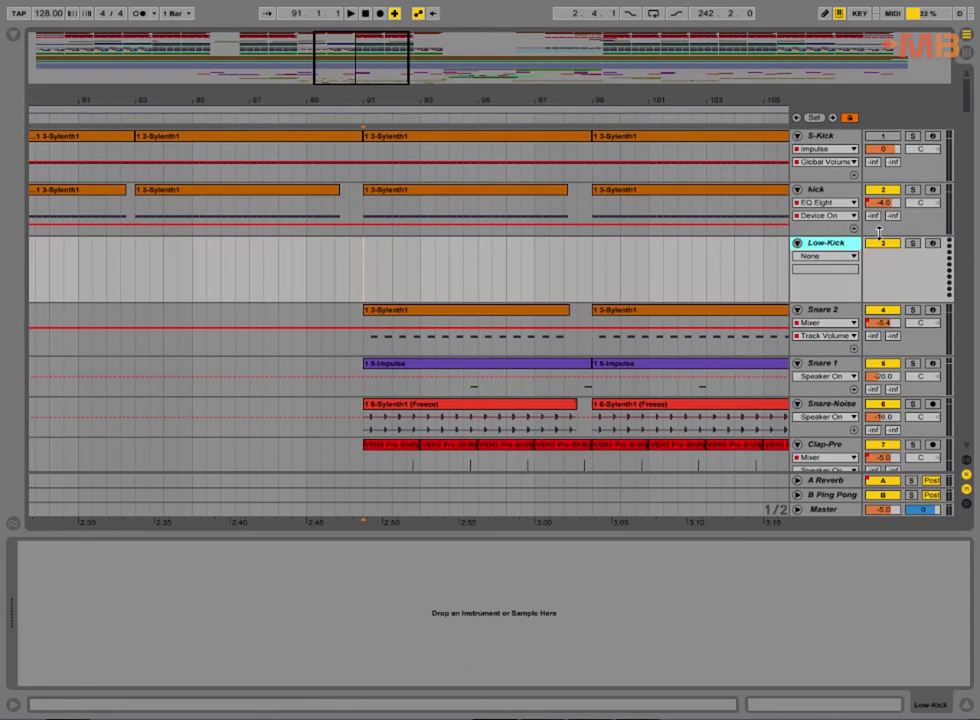
Open the browser and load the Impulse instrument onto the Low-Kick track.
left_click(14, 34)
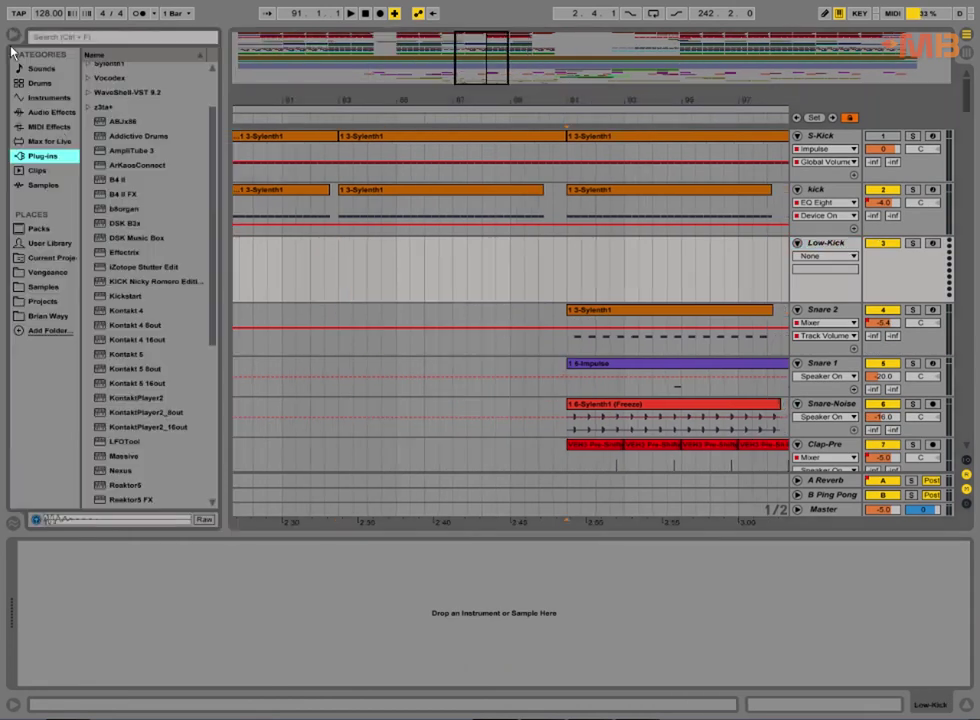
left_click(52, 112)
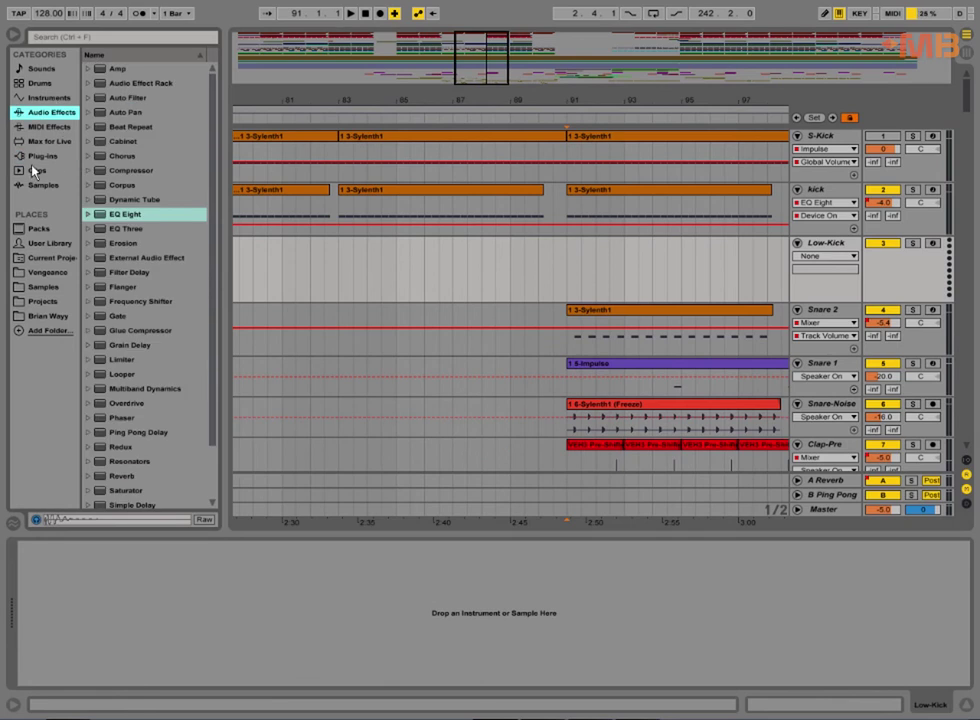
left_click(45, 98)
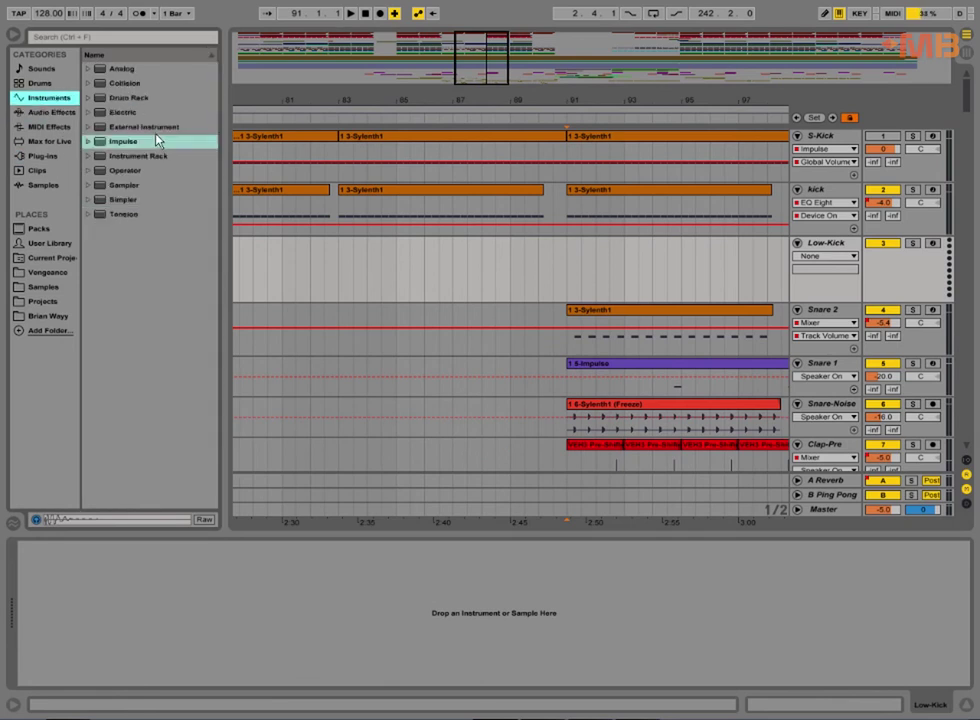
left_click(120, 145)
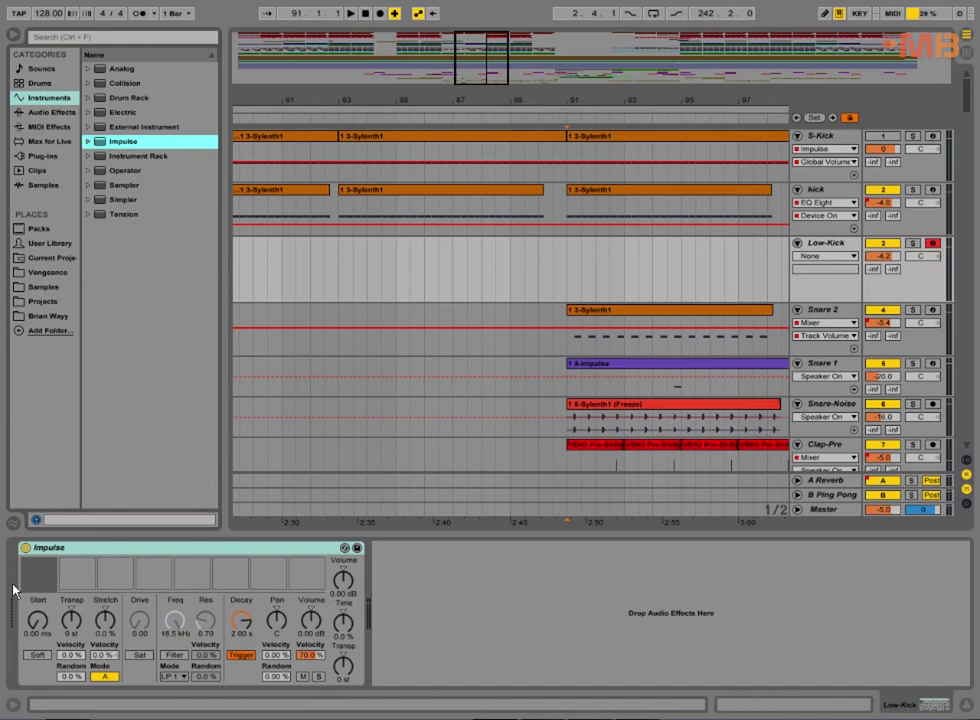
Audition kicks in the Fat Kicks sample folder and load kik005 sweet.wav into the first Impulse slot.
left_click(52, 289)
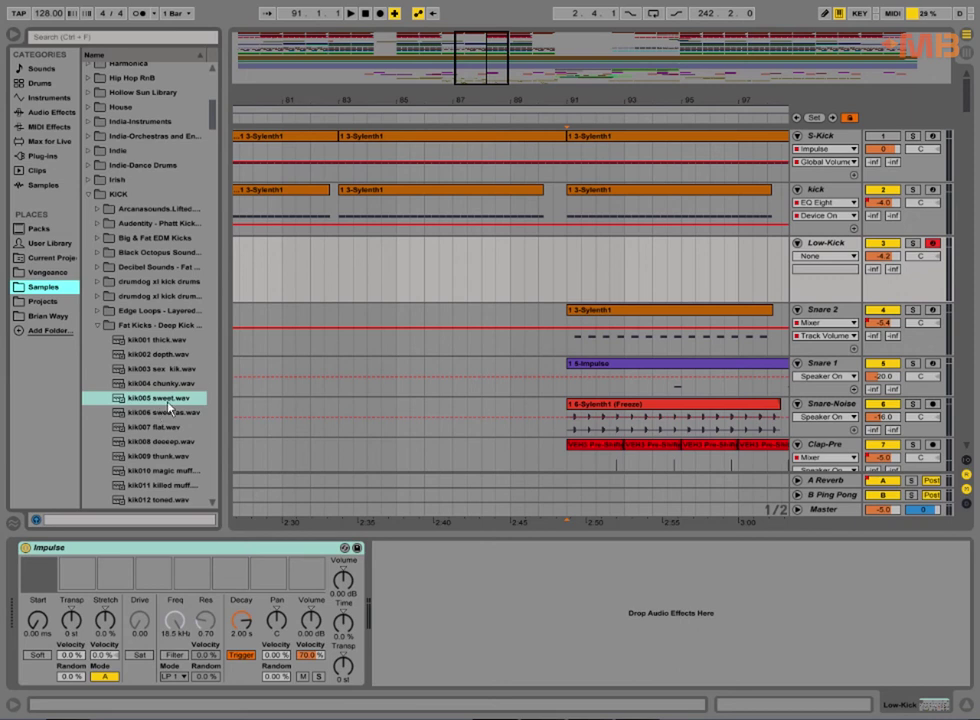
key("Up")
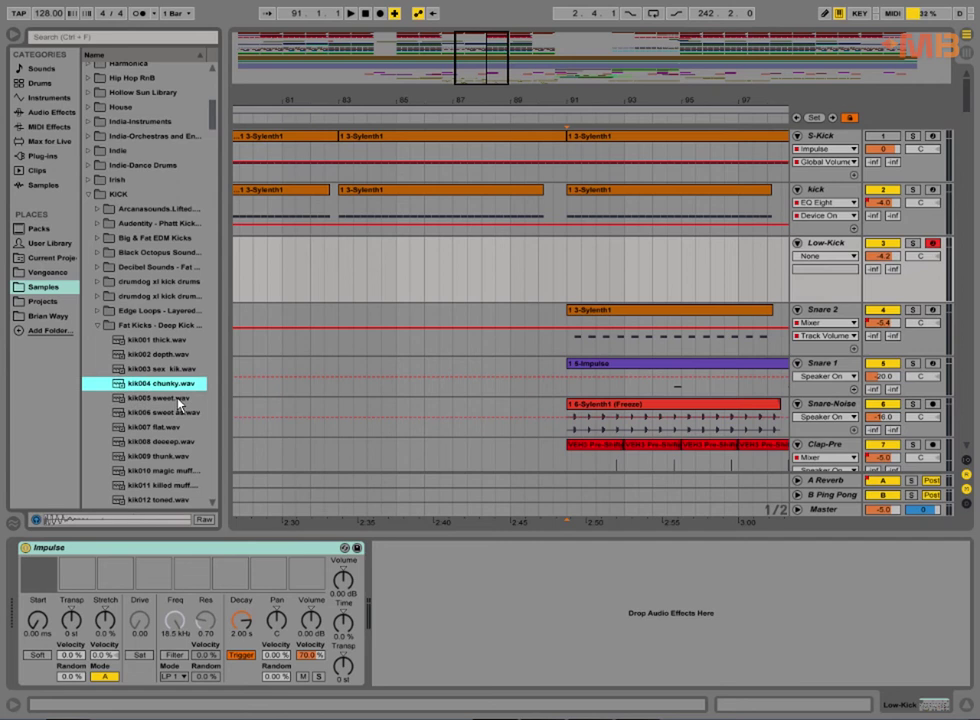
key("Down")
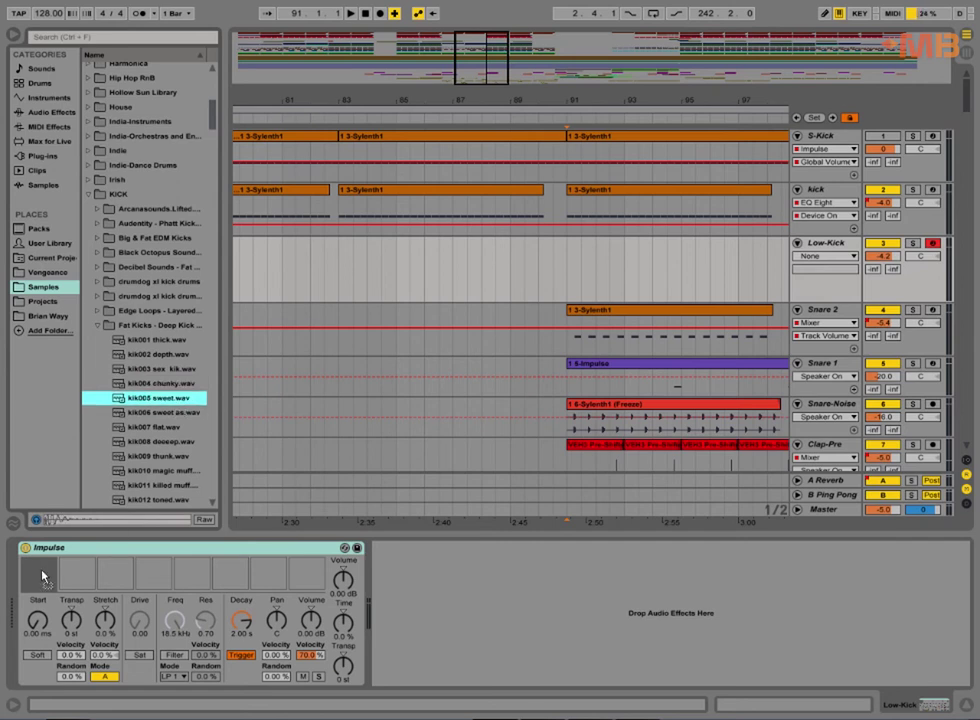
left_click_drag(42, 576, 37, 566)
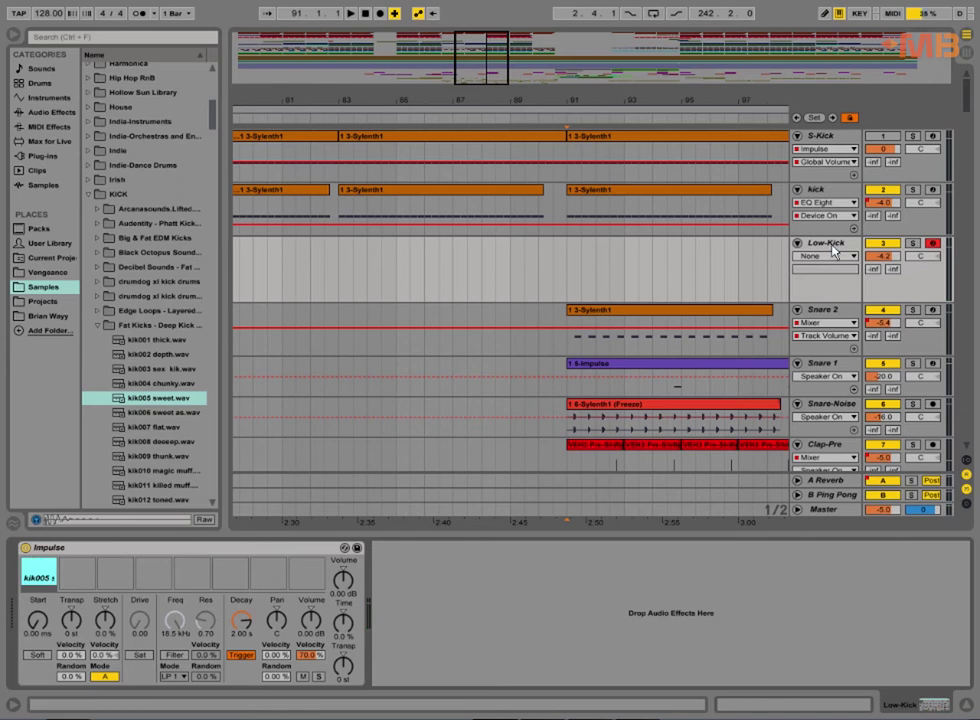
Duplicate the Low-Kick track and rename the copy Mid-Kick.
left_click(833, 251)
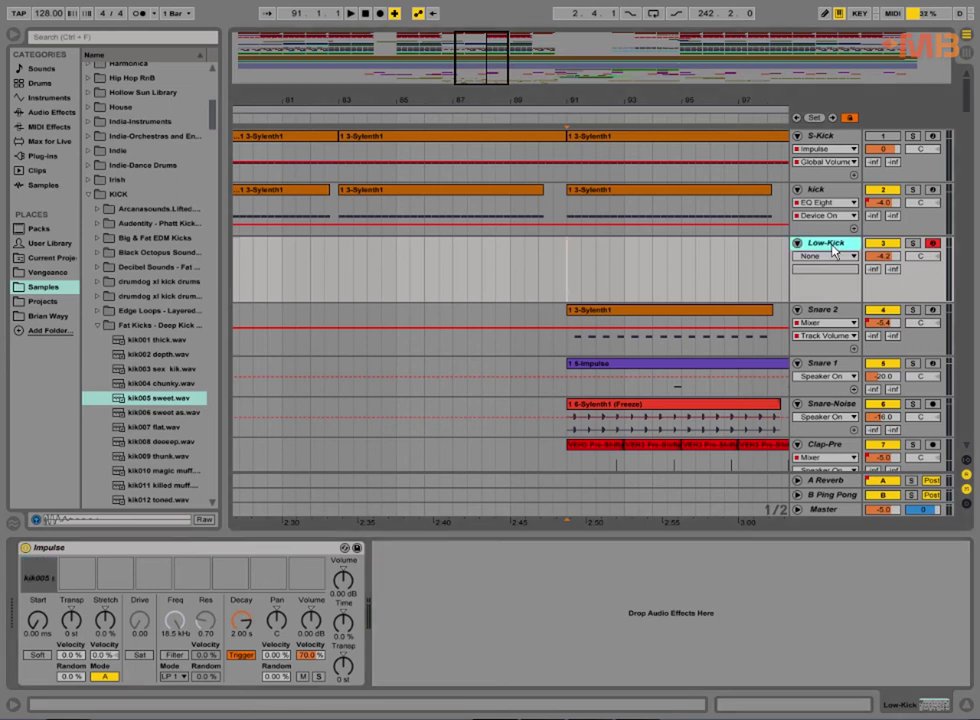
key("ctrl+d")
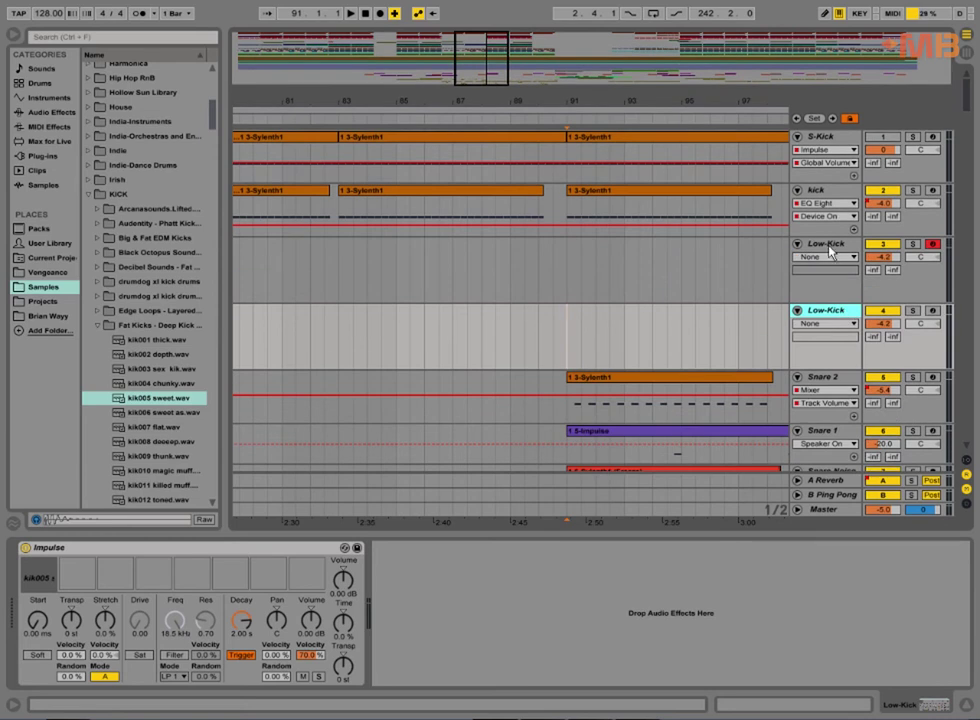
left_click(826, 250)
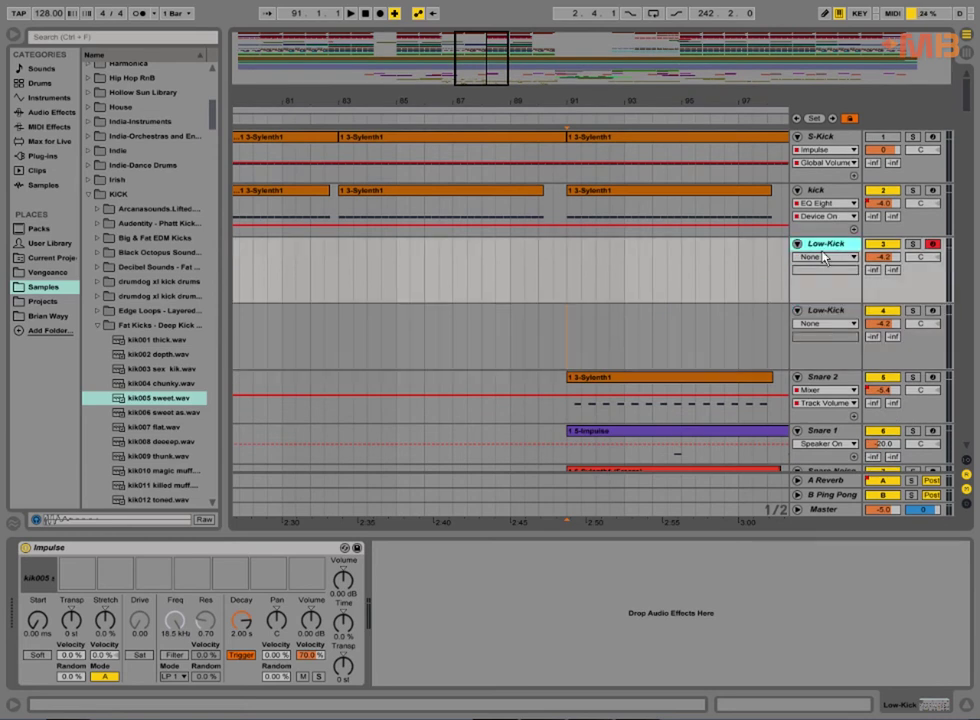
left_click(830, 308)
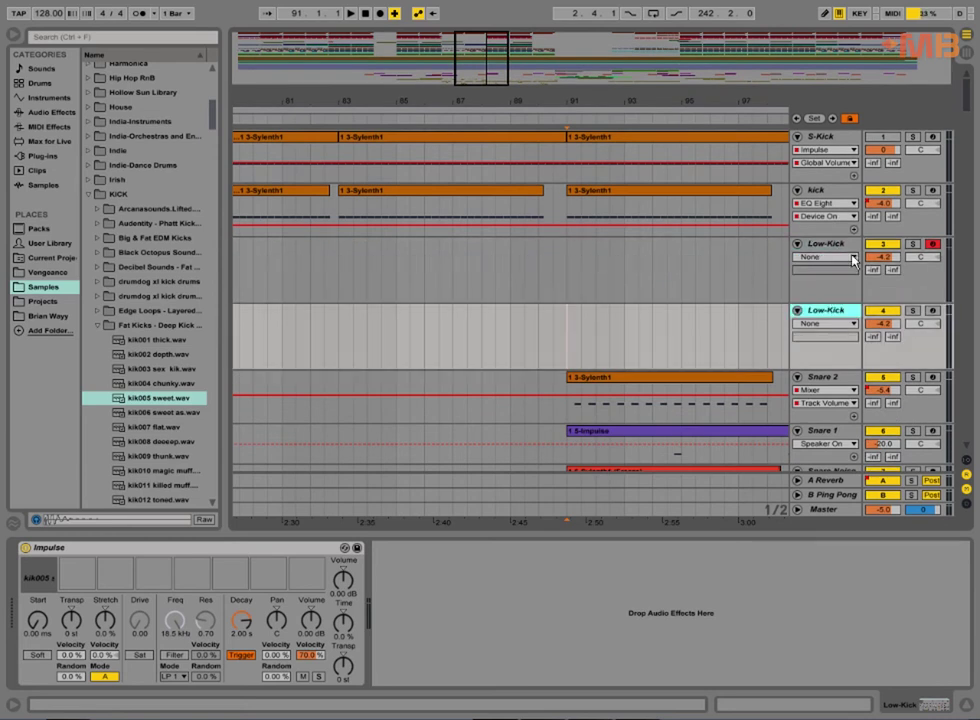
key("ctrl+r")
key("Left")
key("Delete")
key("Delete")
key("Delete")
type("Mid")
key("Return")
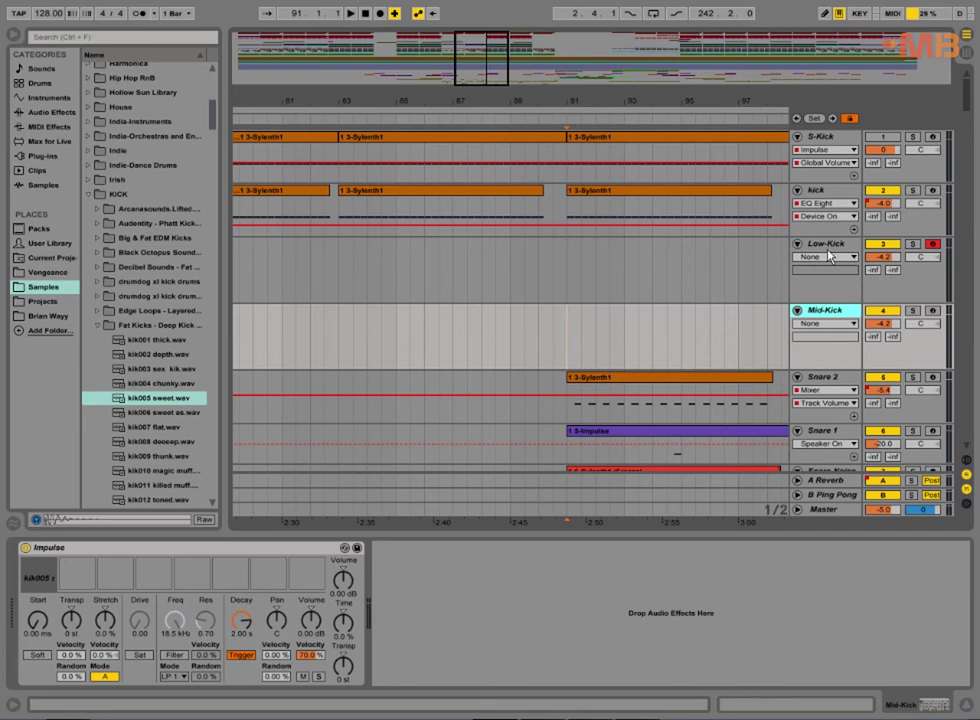
Return to the Low-Kick track and audition the kik002 depth.wav sample.
left_click(828, 247)
left_click(157, 356)
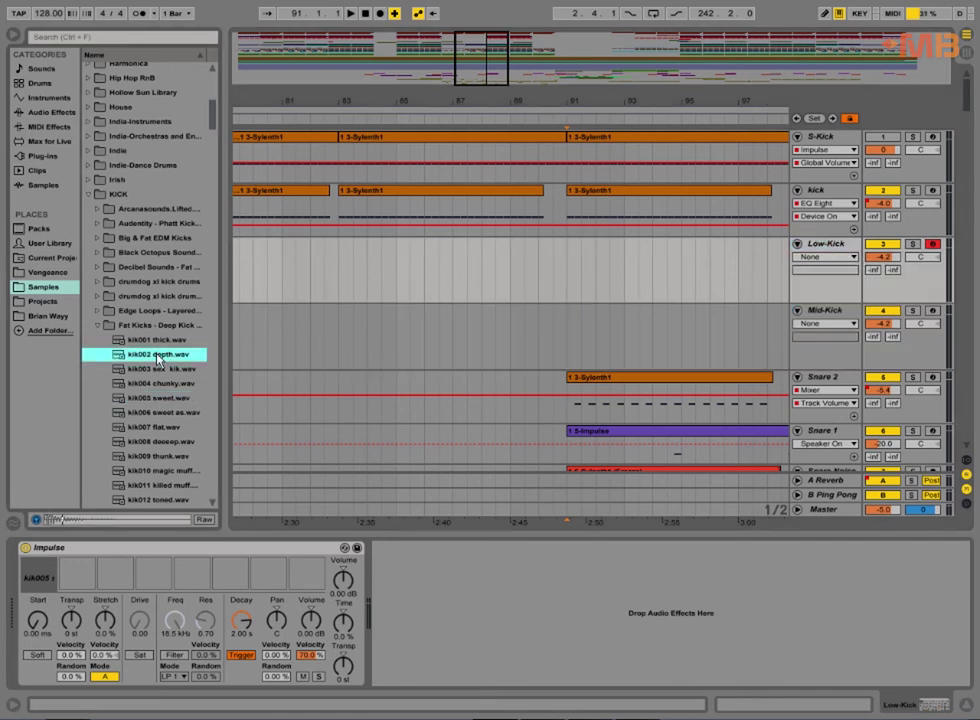
key("Left")
key("Right")
Open the VES2 Bassdrums folder inside the Vengeance Electroshock library.
left_click(42, 274)
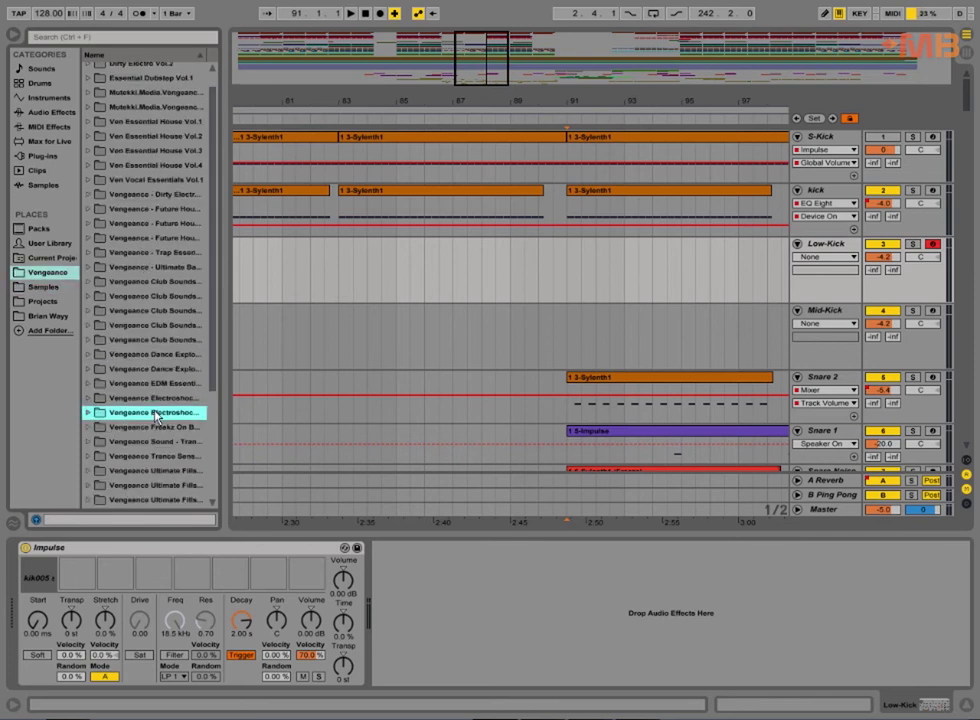
key("Right")
key("Down")
key("Down")
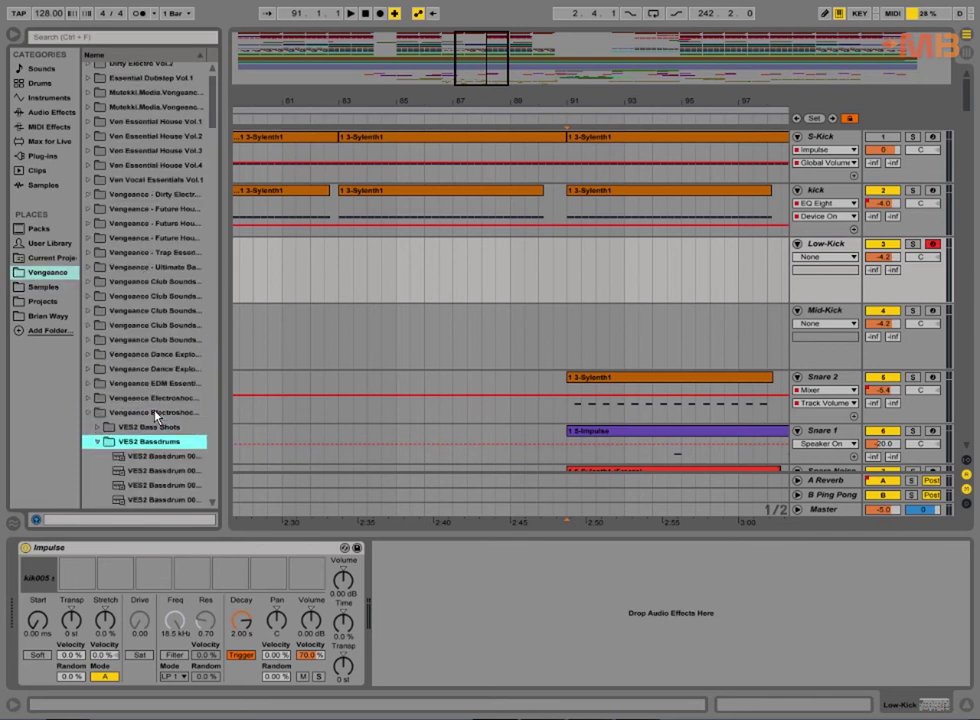
key("Right")
Audition the VES2 bassdrum samples and replace the sample in Low-Kick's first Impulse slot with the eighth one.
key("Down")
key("Down")
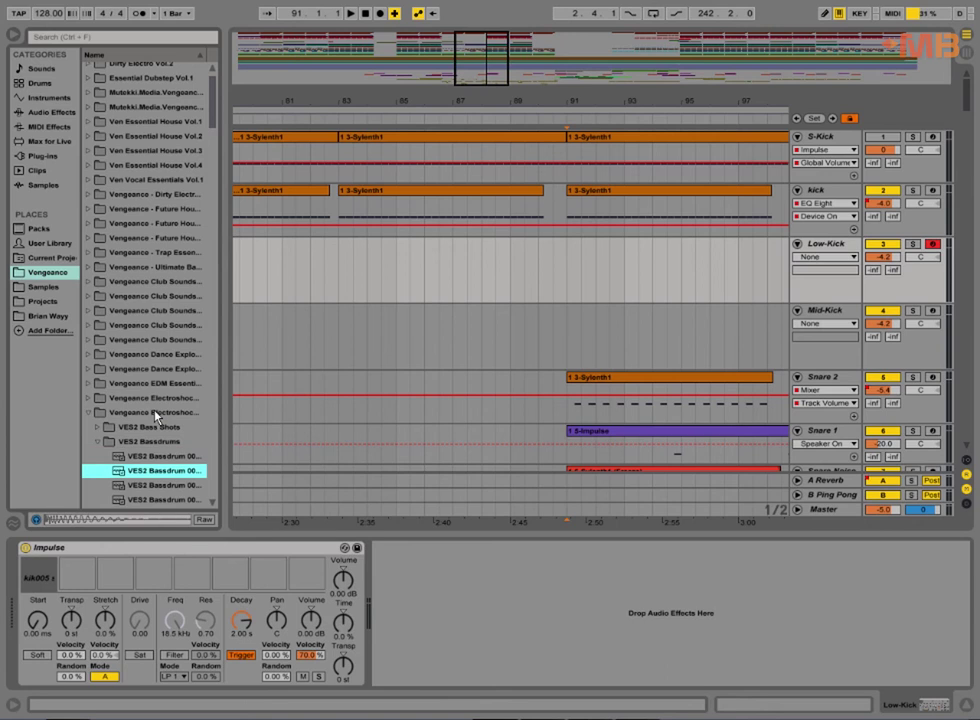
key("Down")
key("Down")
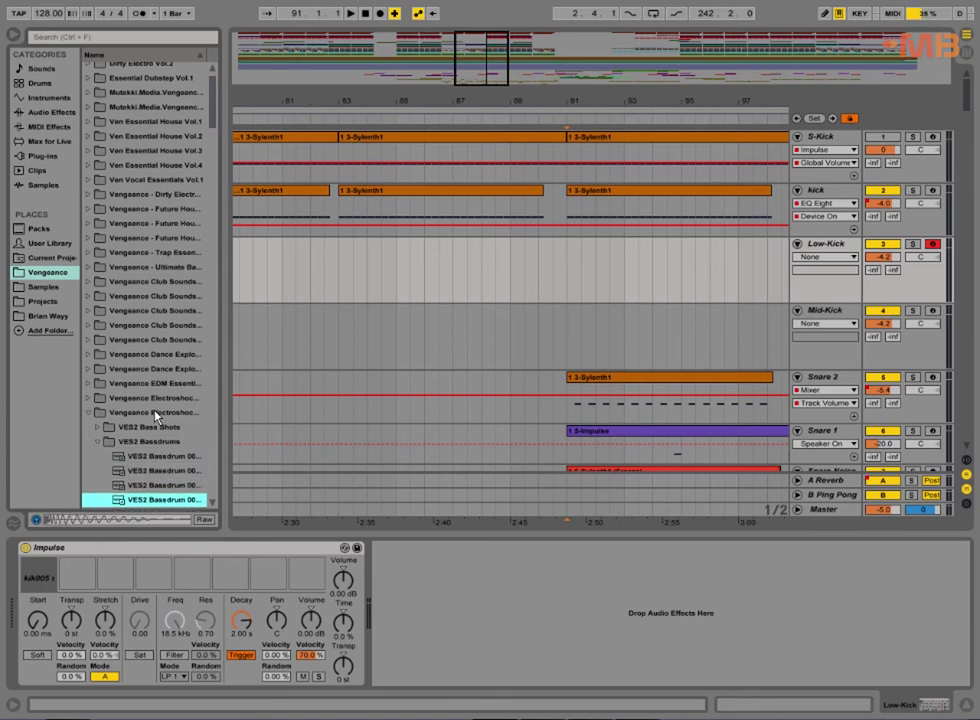
key("Down")
key("Down")
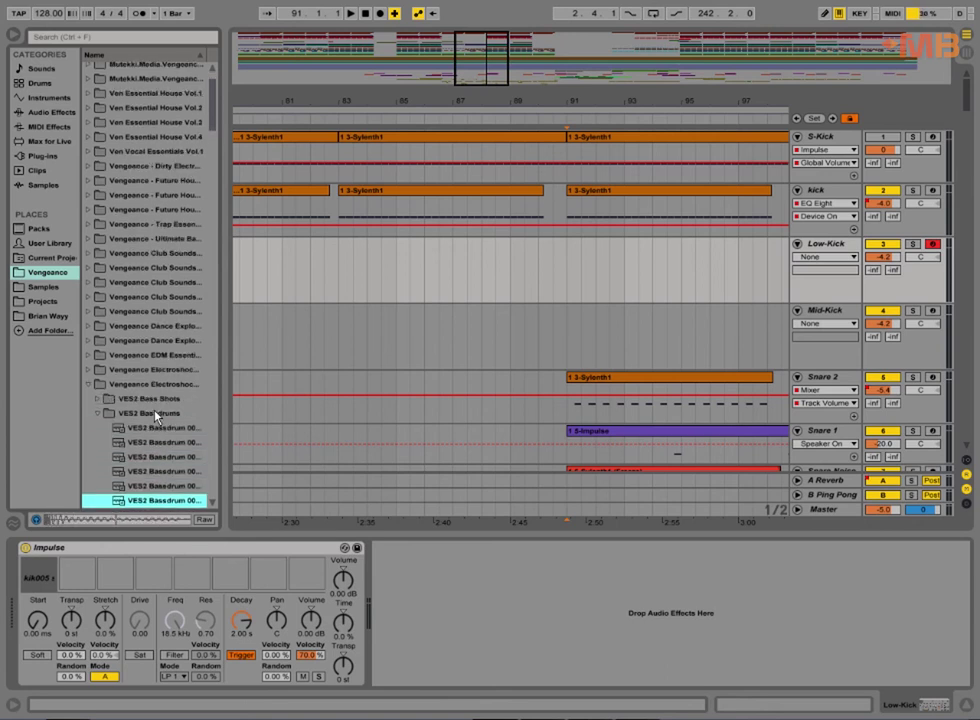
key("Down")
key("Down")
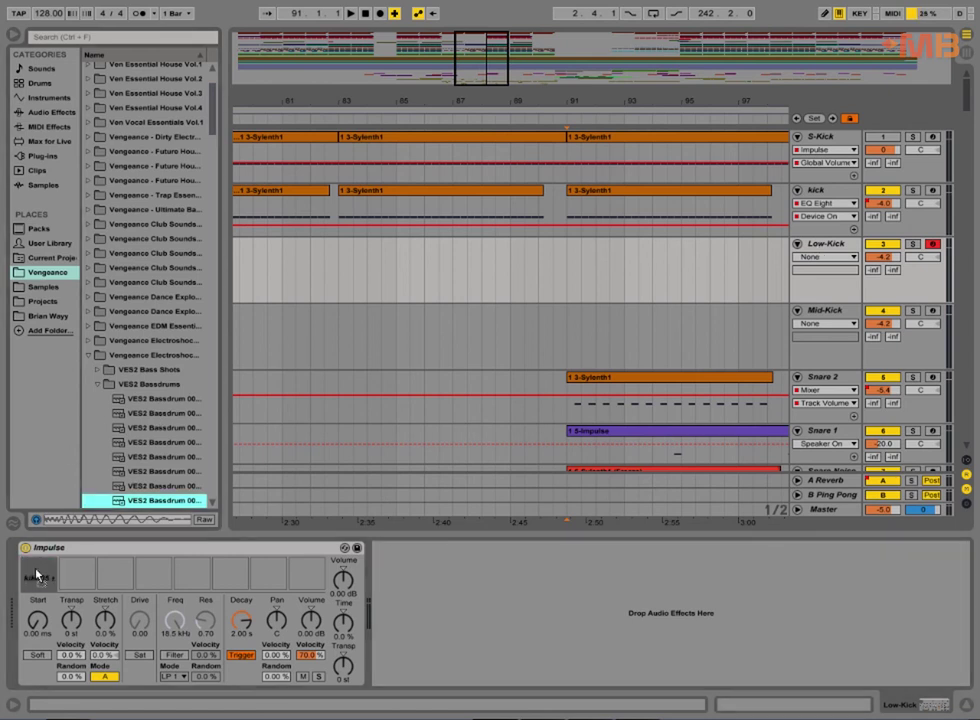
left_click_drag(36, 574, 38, 570)
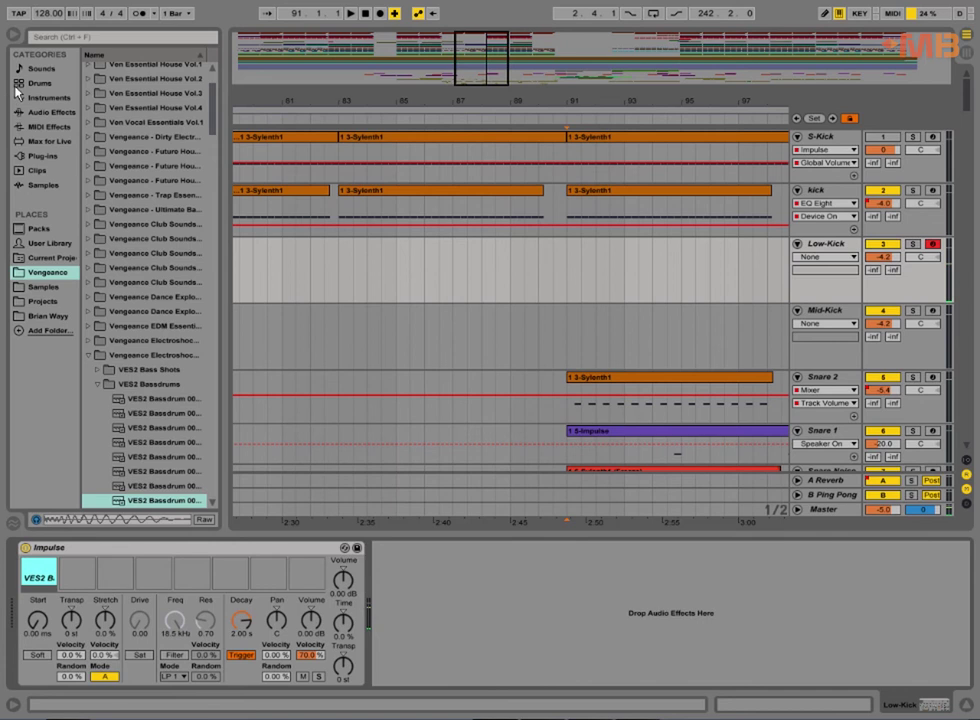
Add an EQ Three audio effect to both the Low-Kick and Mid-Kick tracks.
left_click(52, 112)
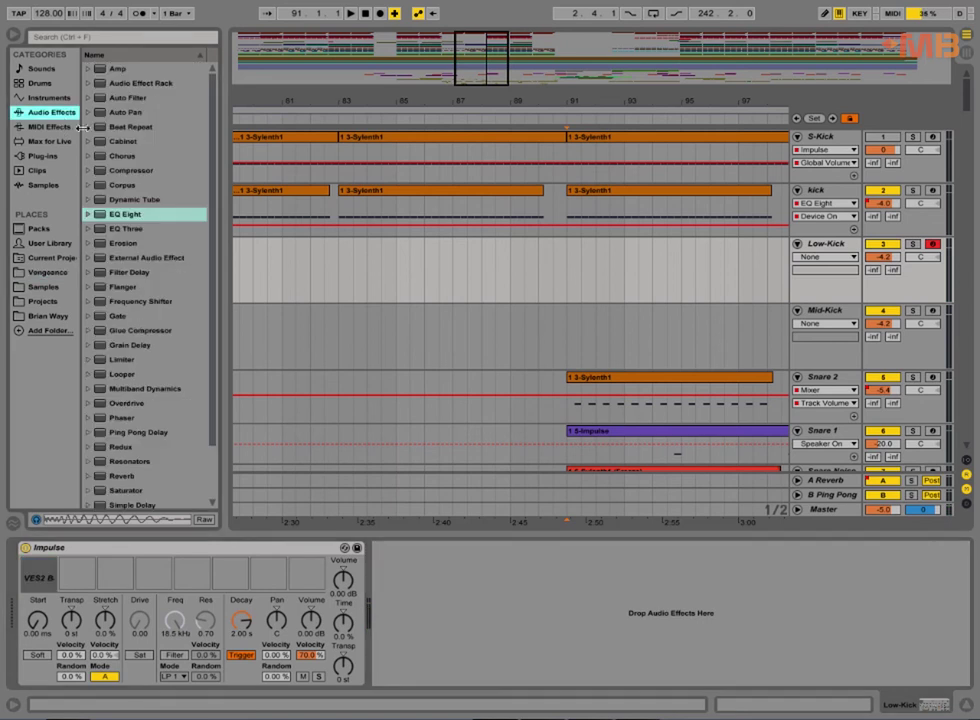
left_click(140, 231)
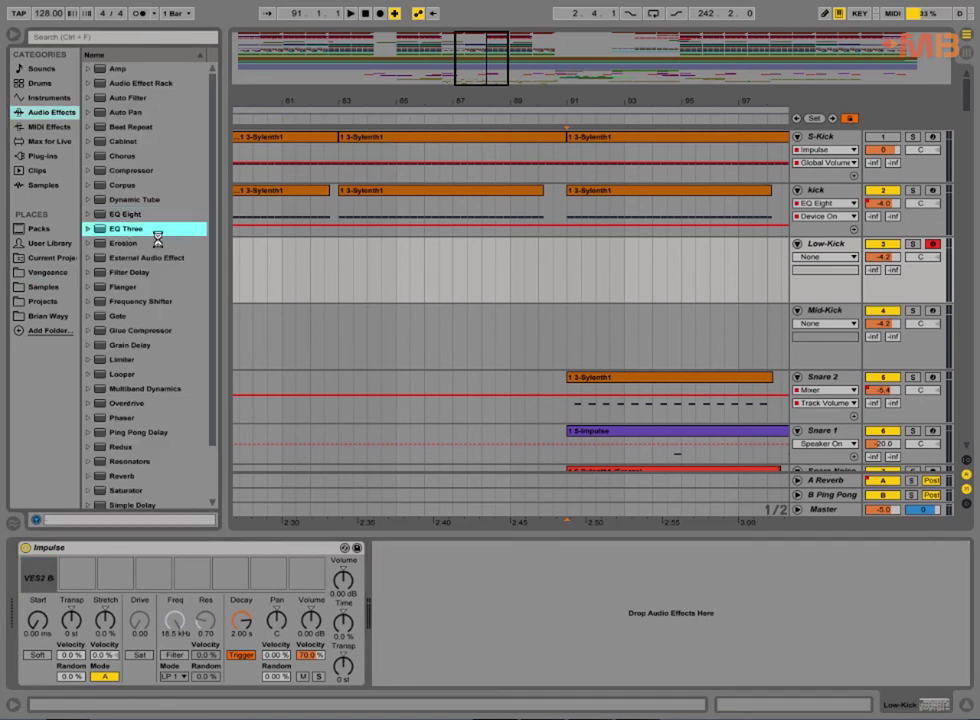
left_click(570, 340)
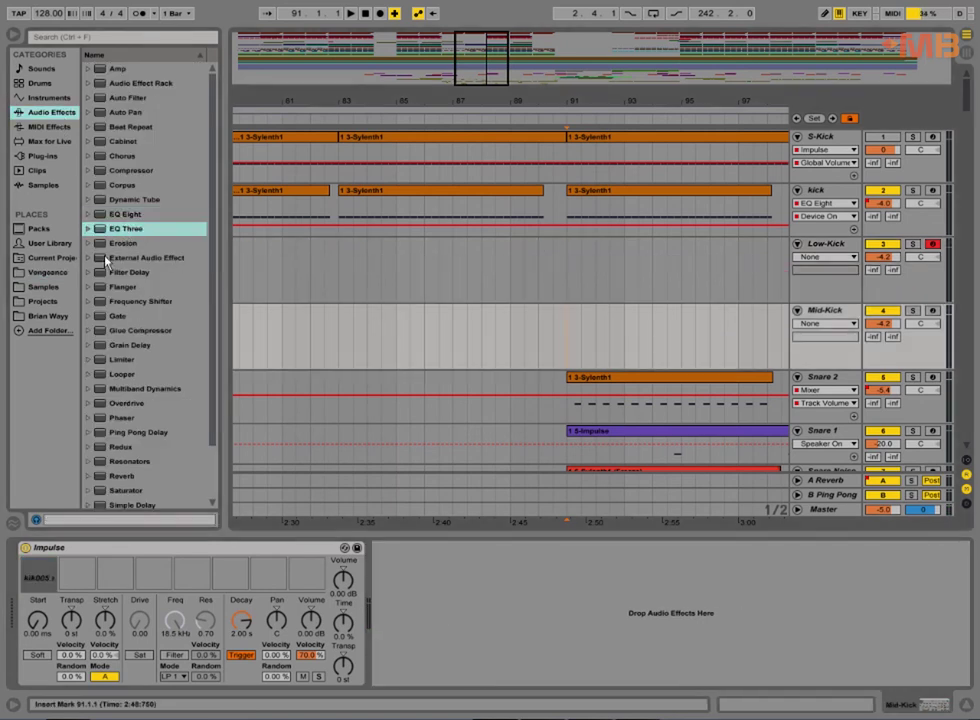
left_click(550, 268)
Solo Low-Kick during playback and switch off the mid and high bands in its EQ Three.
left_click(913, 245)
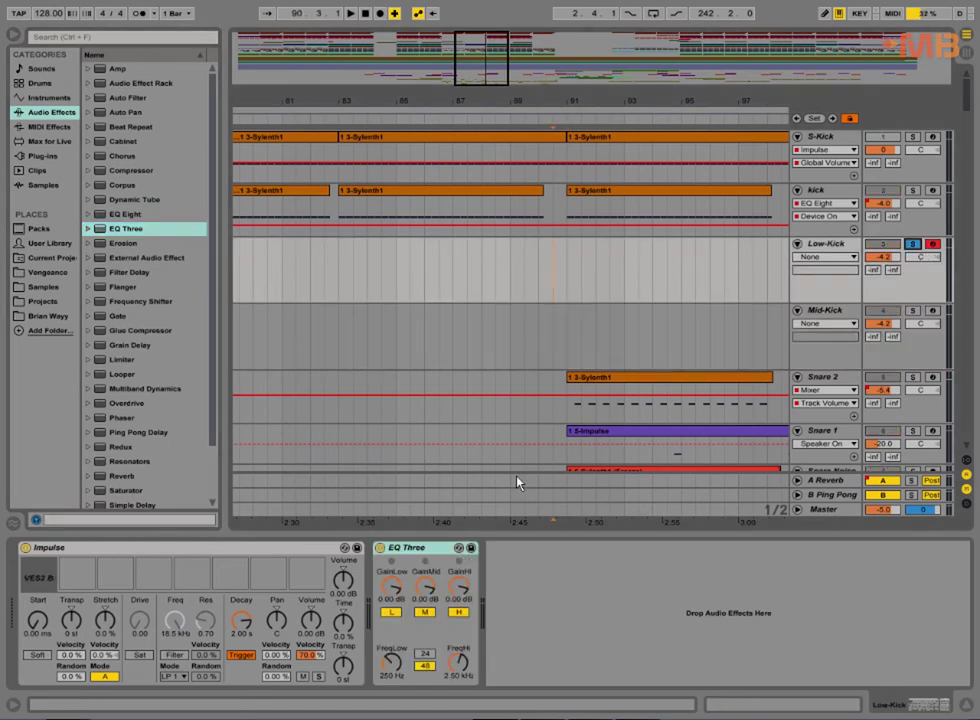
key("space")
left_click(429, 615)
left_click(459, 612)
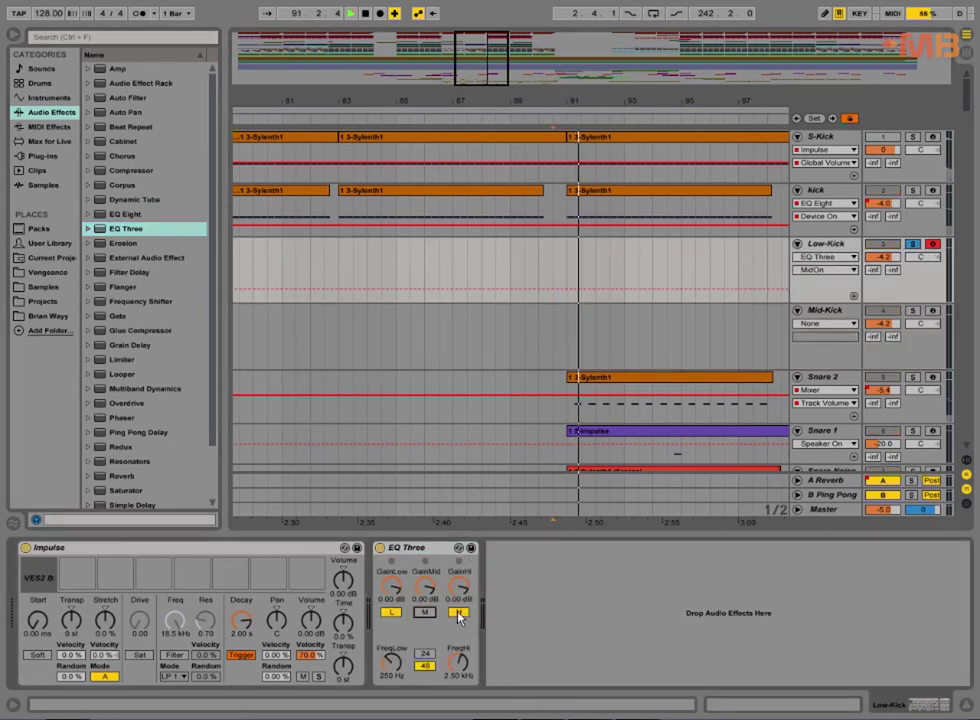
left_click_drag(570, 277, 680, 278)
key("space")
right_click(617, 268)
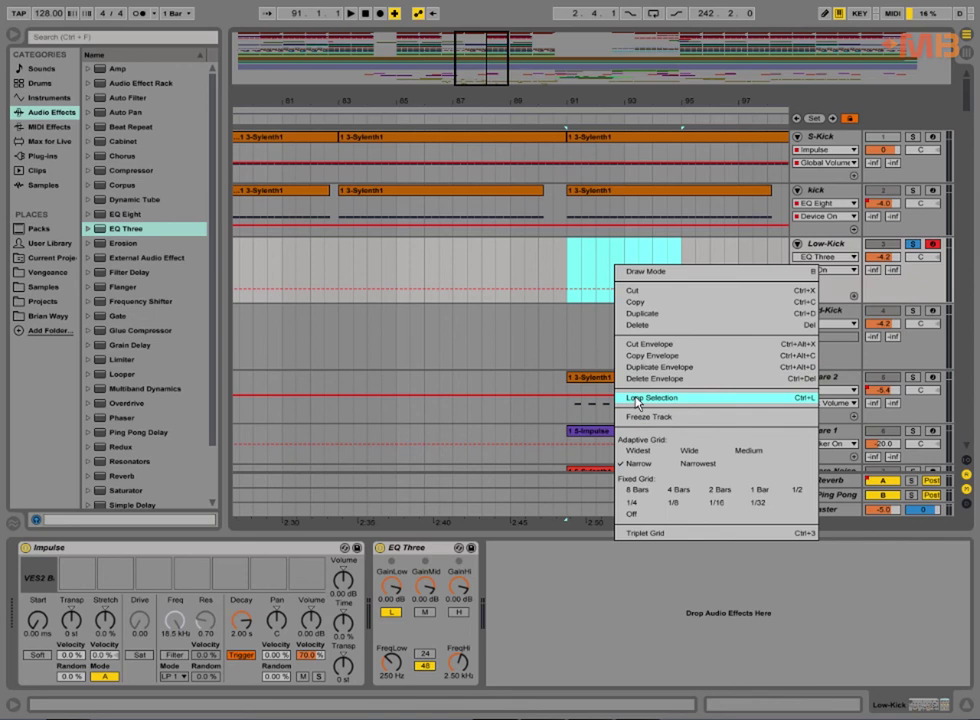
left_click(578, 267)
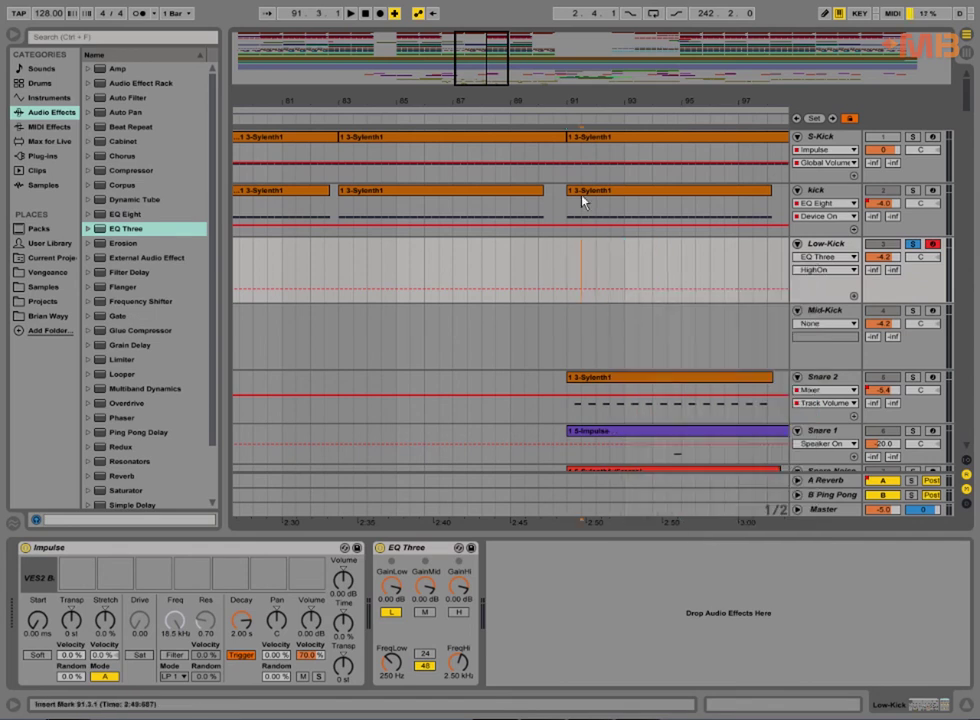
Copy the kick track's clip at bar 91 onto Low-Kick and open the copy's notes.
left_click_drag(616, 190, 620, 263)
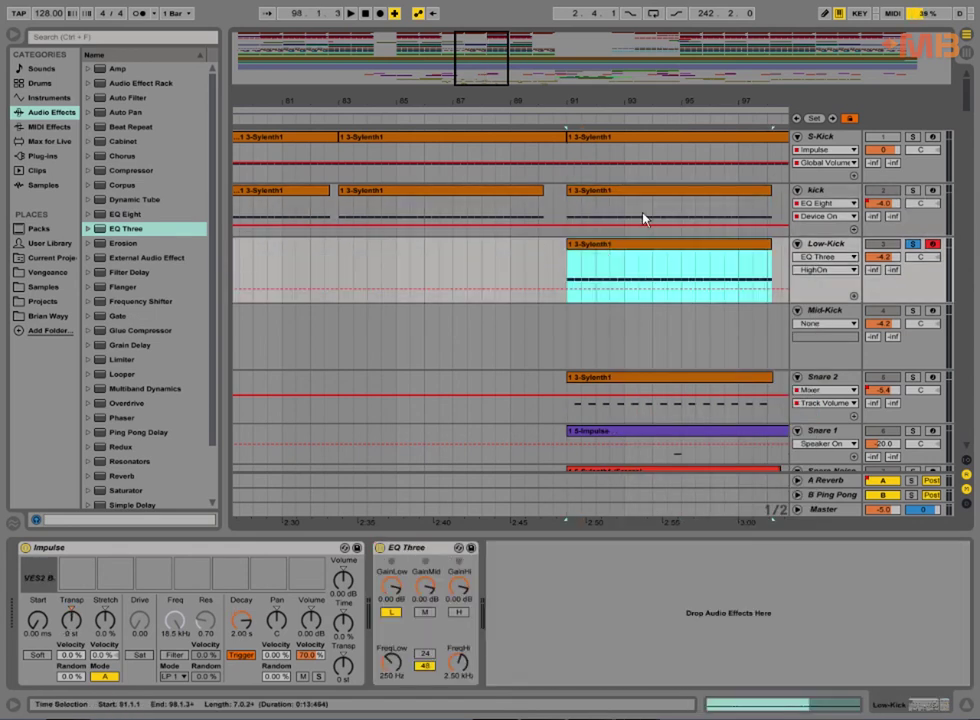
left_click(586, 258)
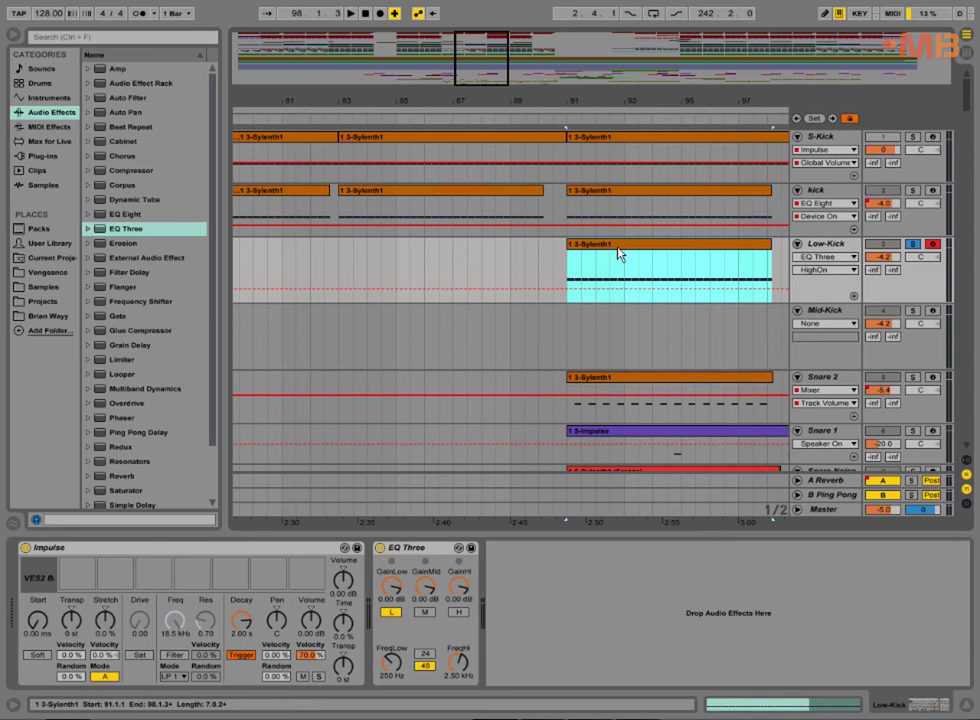
double_click(619, 255)
Play back the soloed Low-Kick clip and return to the track's device chain.
key("space")
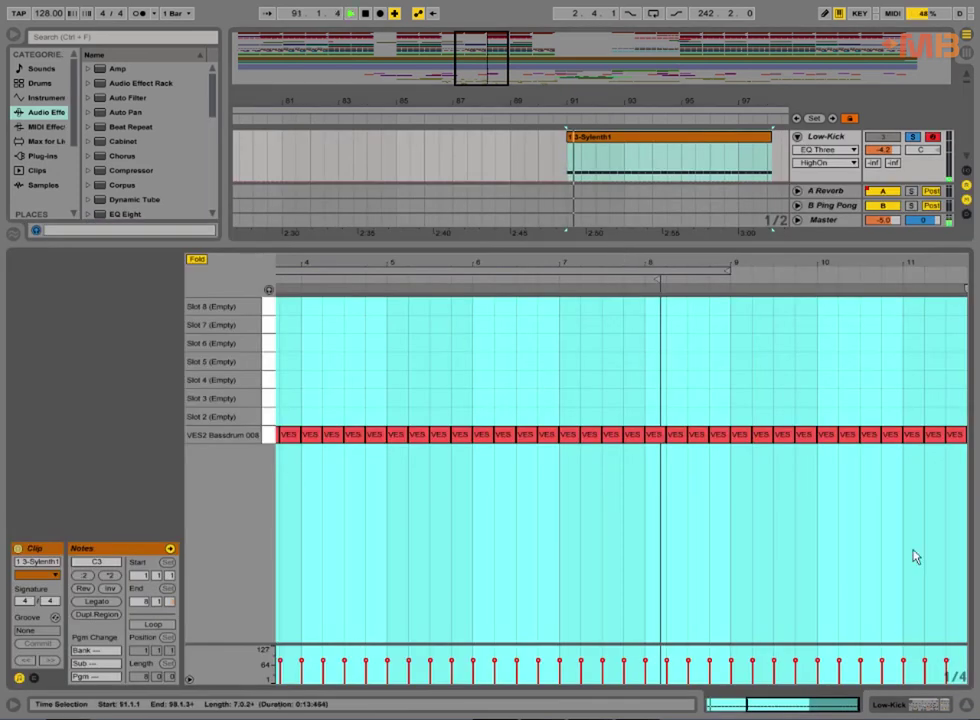
left_click(965, 705)
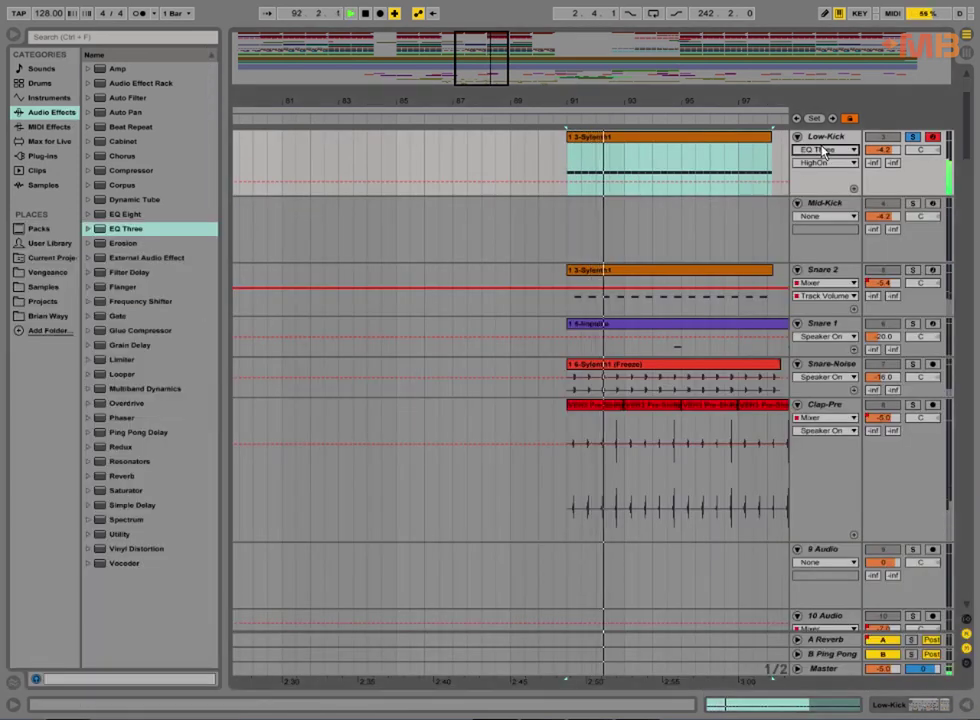
double_click(826, 139)
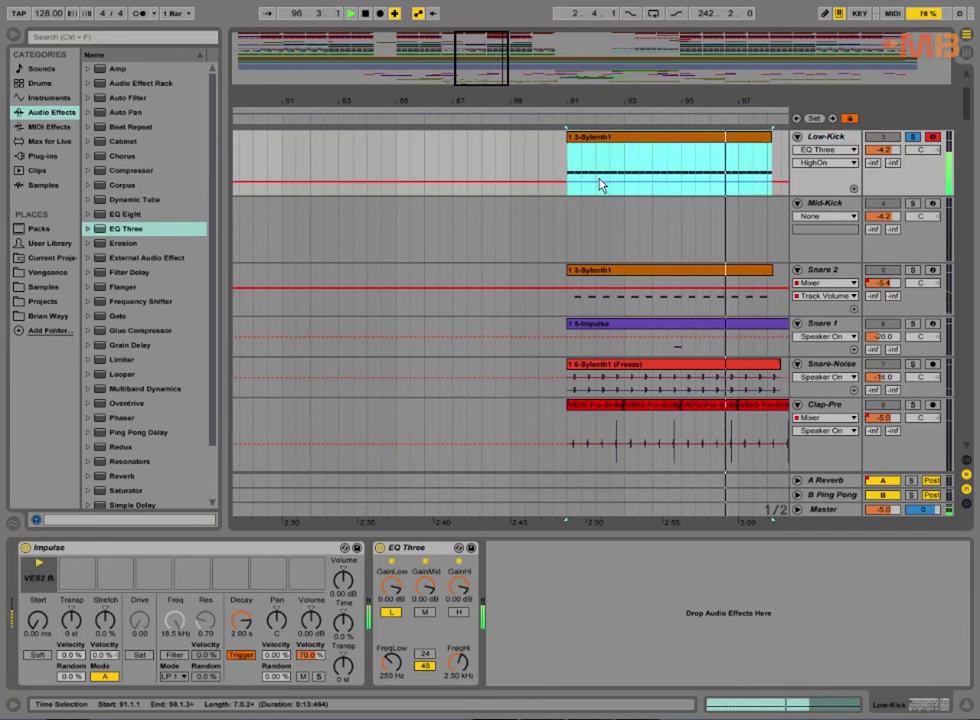
key("space")
Copy the Low-Kick clip onto Mid-Kick at bar 91 and solo Mid-Kick instead of Low-Kick.
left_click(627, 144)
left_click_drag(627, 144, 630, 203)
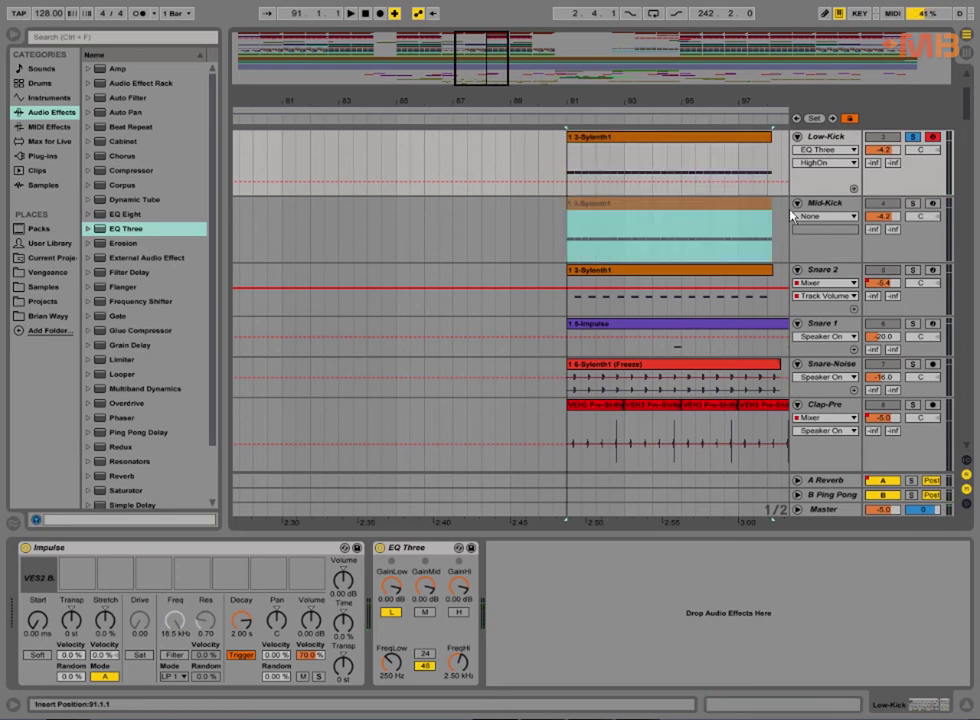
left_click(913, 204)
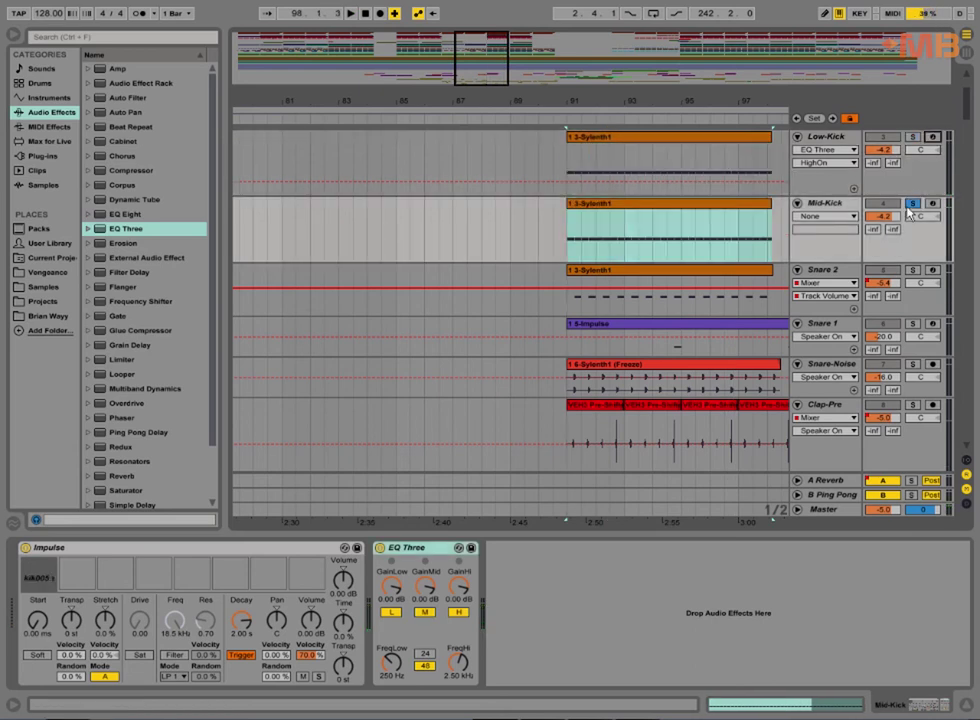
left_click(829, 209)
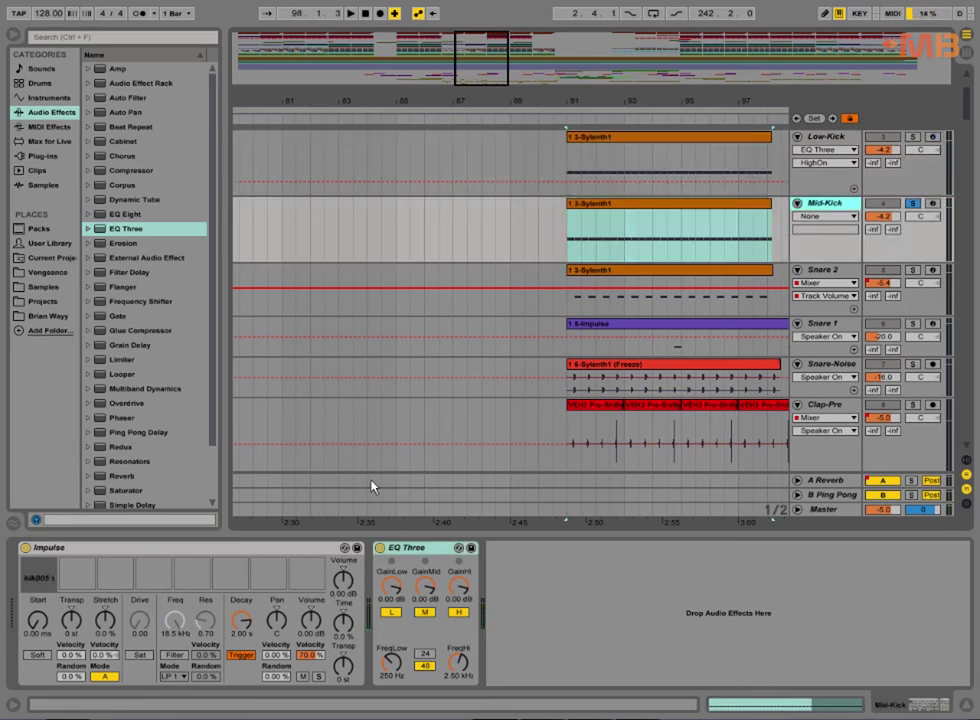
Switch off the low band in Mid-Kick's EQ Three and lower its FreqLow to 208 Hz.
left_click(393, 613)
key("space")
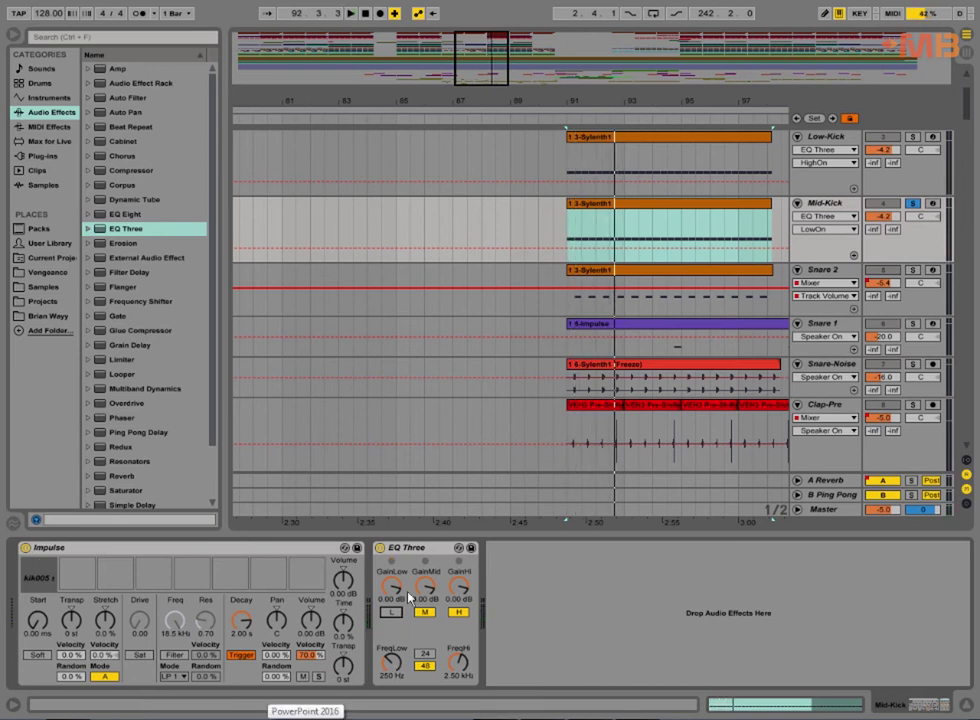
left_click(394, 660)
left_click(568, 169)
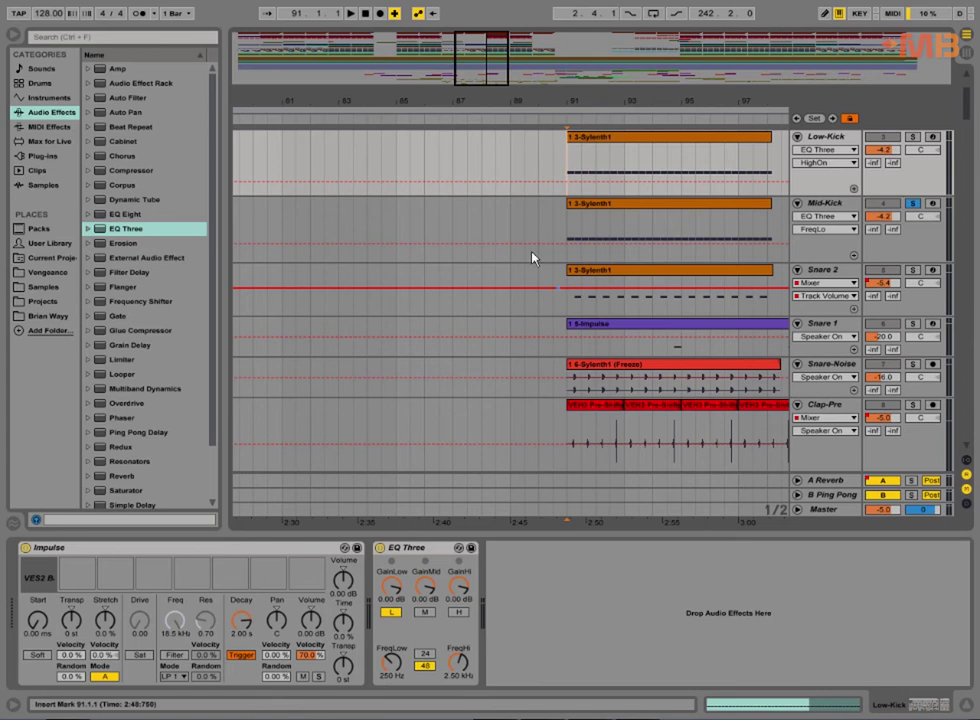
left_click(564, 234)
left_click_drag(392, 663, 392, 670)
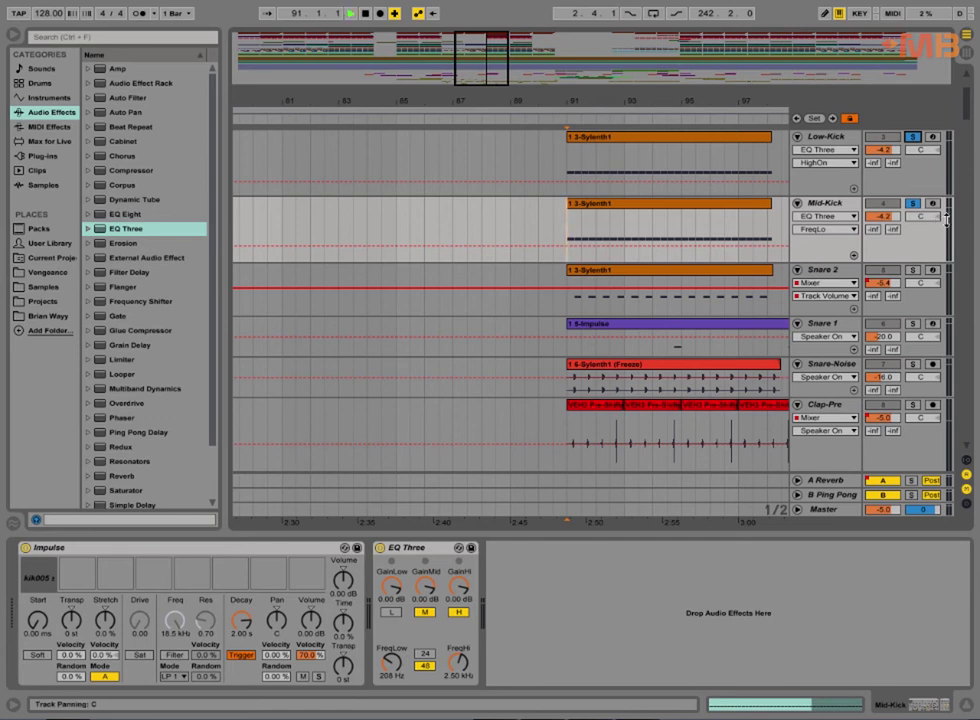
Play Low-Kick and Mid-Kick soloed together from bar 91 and compare their EQ Three settings.
key("space")
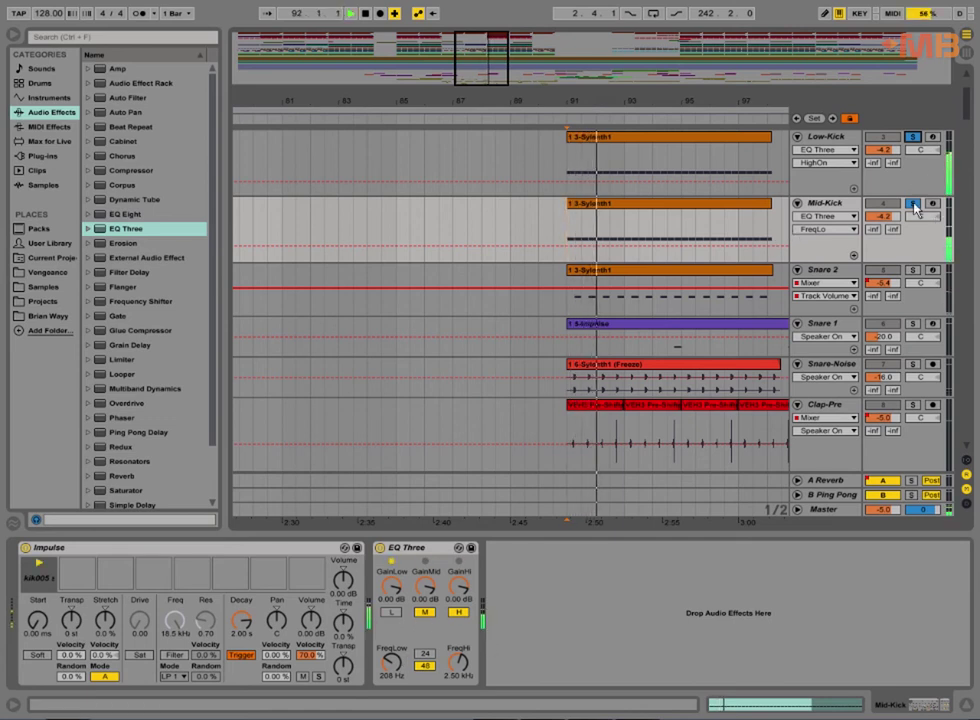
left_click(829, 138)
scroll(824, 342, "up", 3)
scroll(826, 343, "down", 1)
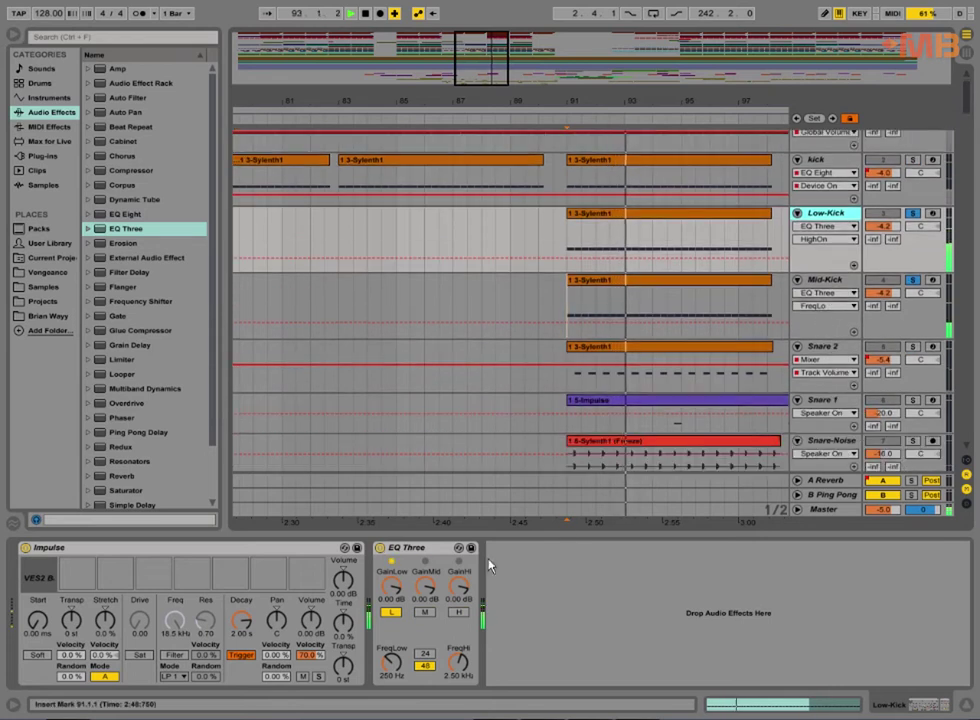
left_click(829, 283)
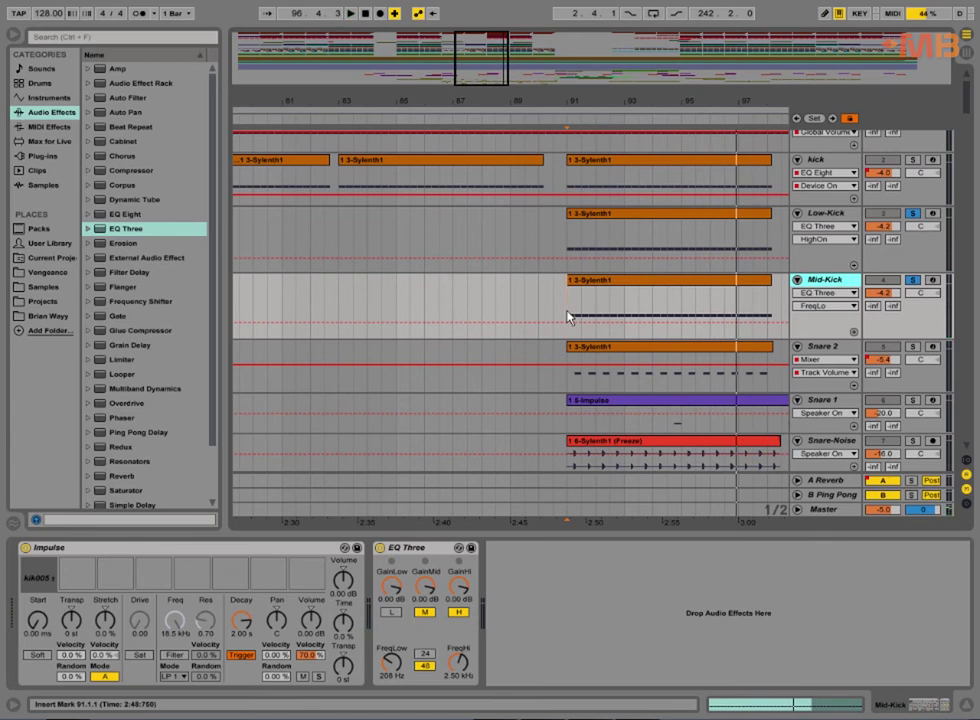
key("space")
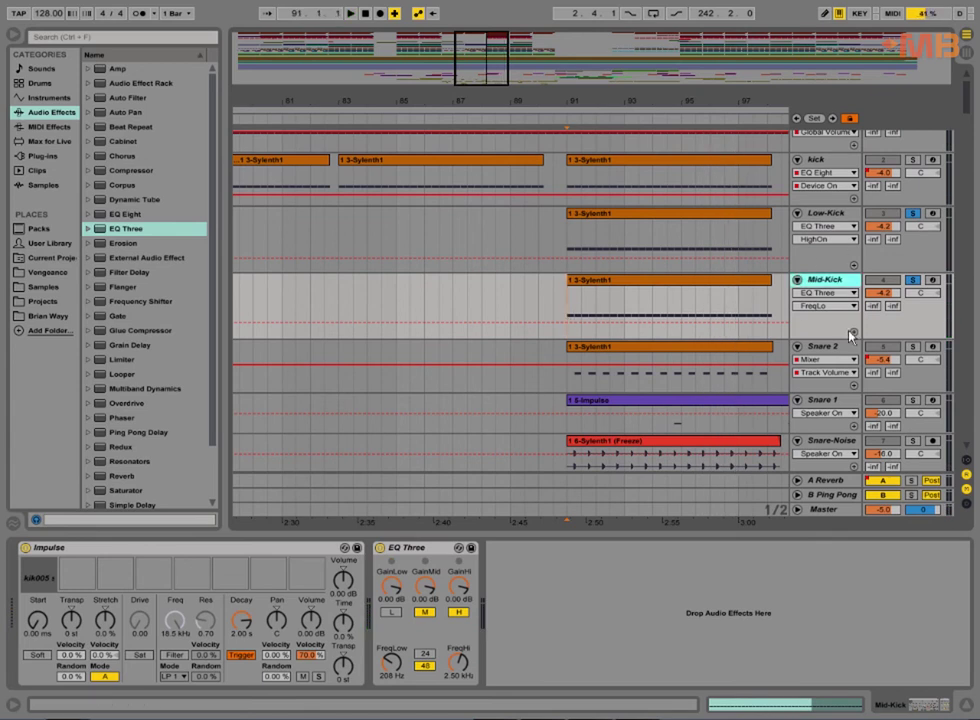
Duplicate the Mid-Kick track, rename the copy High-Kick and solo it along with the other two layers.
key("ctrl+d")
key("ctrl+r")
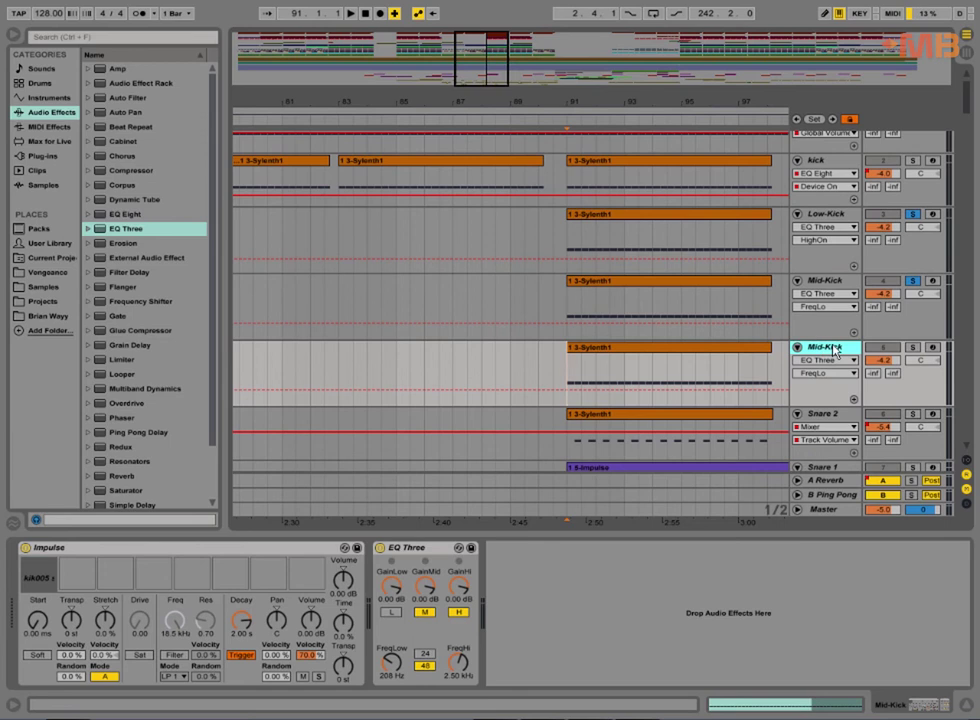
key("Left")
type("Hi")
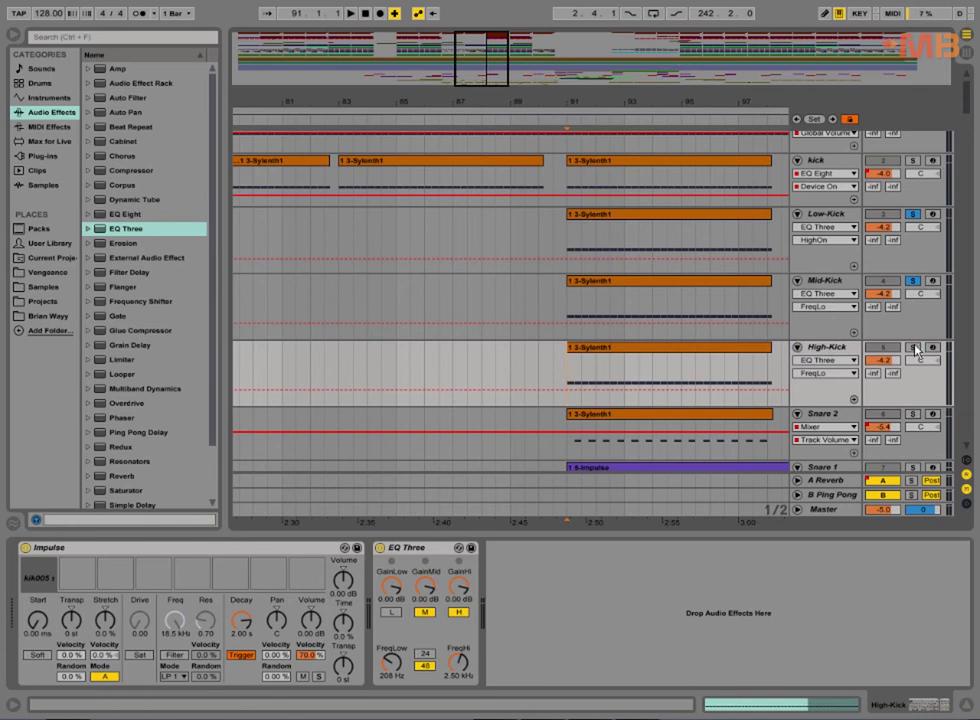
key("Return")
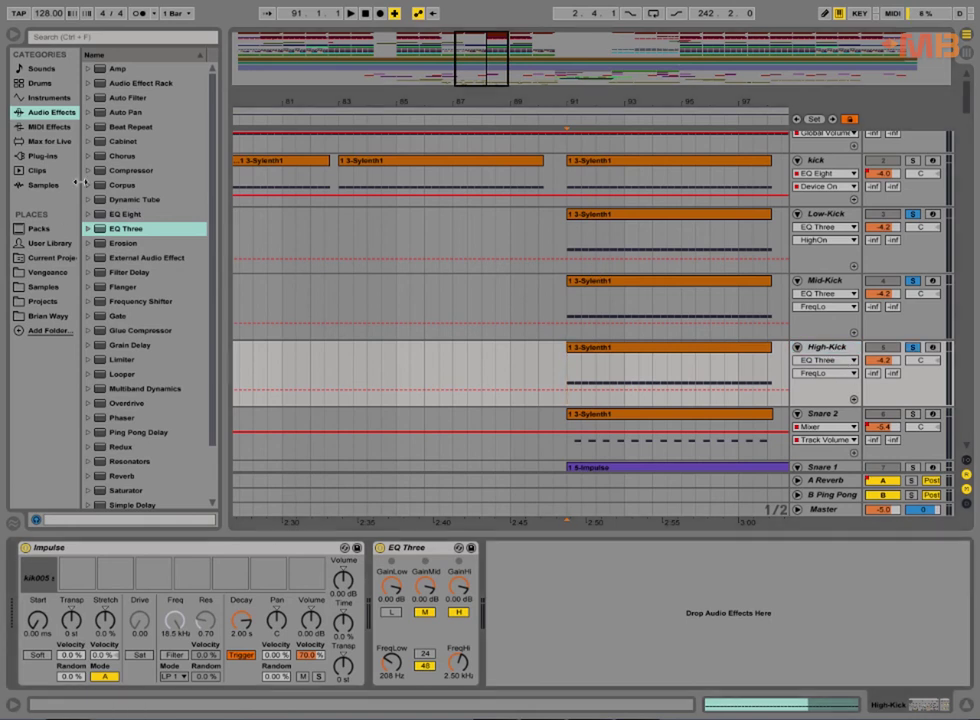
Audition samples in the VES2 Bassdrums folder and load VES2 Bassdrum 018.wav into High-Kick's first Impulse slot.
left_click(55, 274)
left_click(150, 398)
left_click(154, 413)
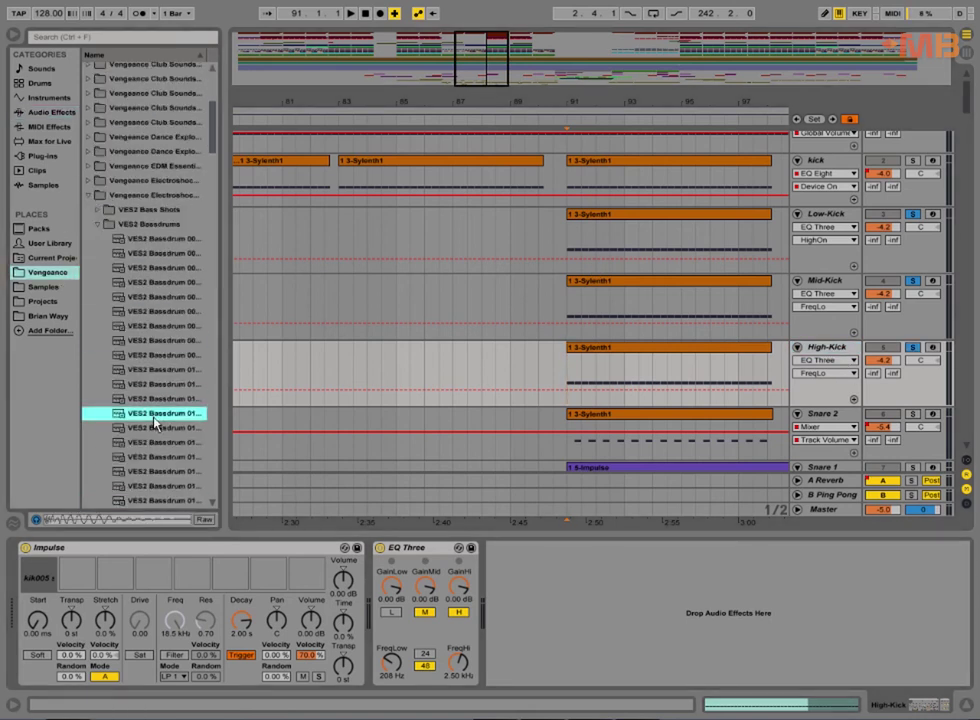
key("Down")
key("Down")
key("Down")
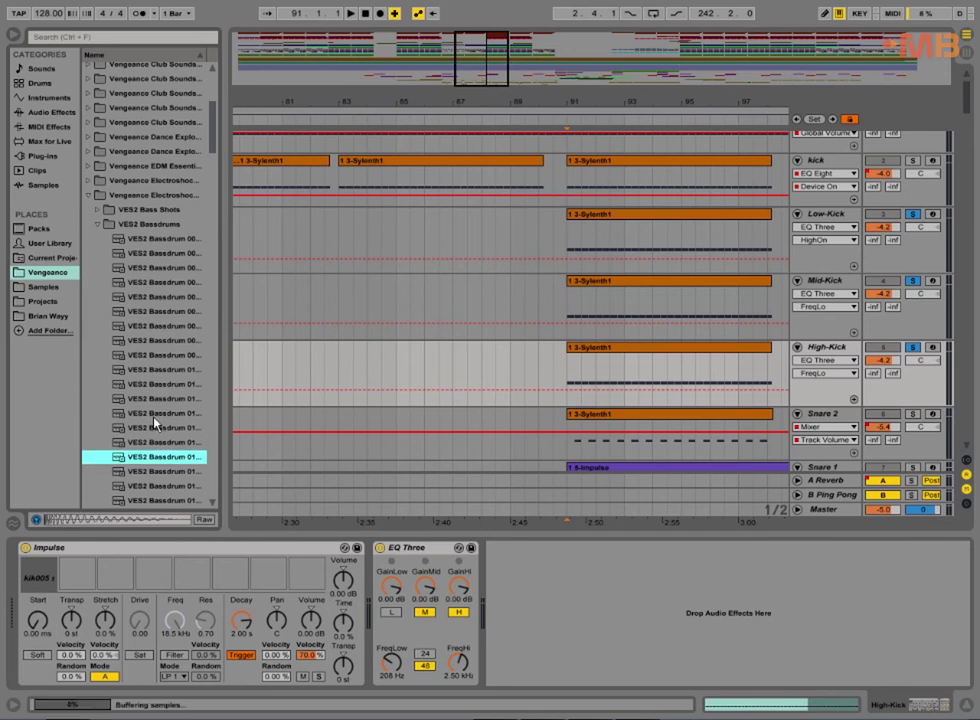
key("Down")
key("Down")
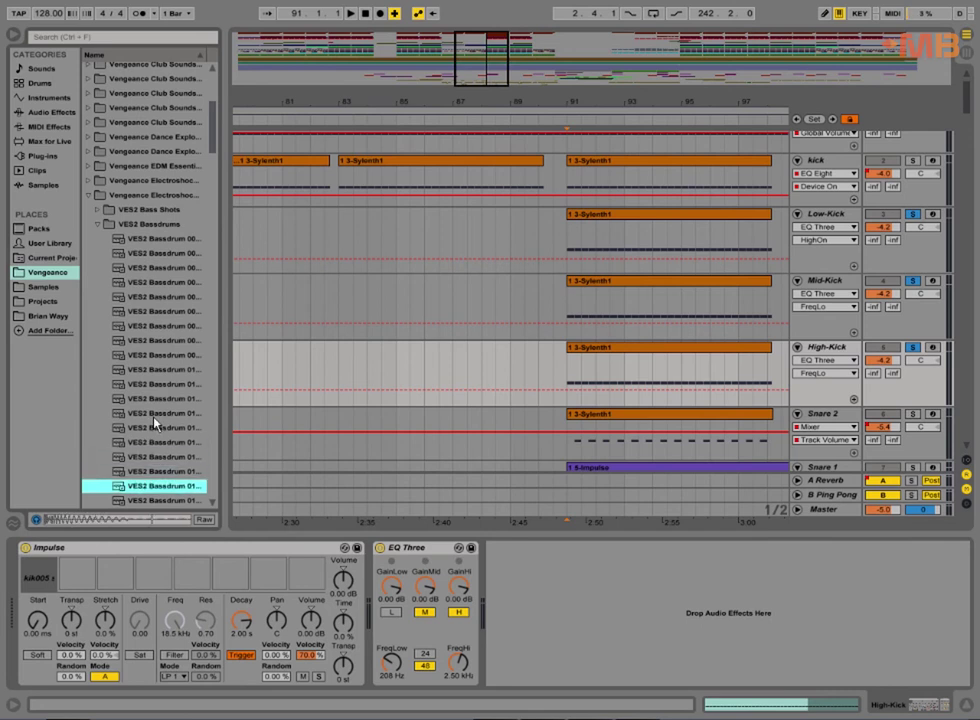
key("Down")
key("Up")
left_click_drag(166, 484, 38, 578)
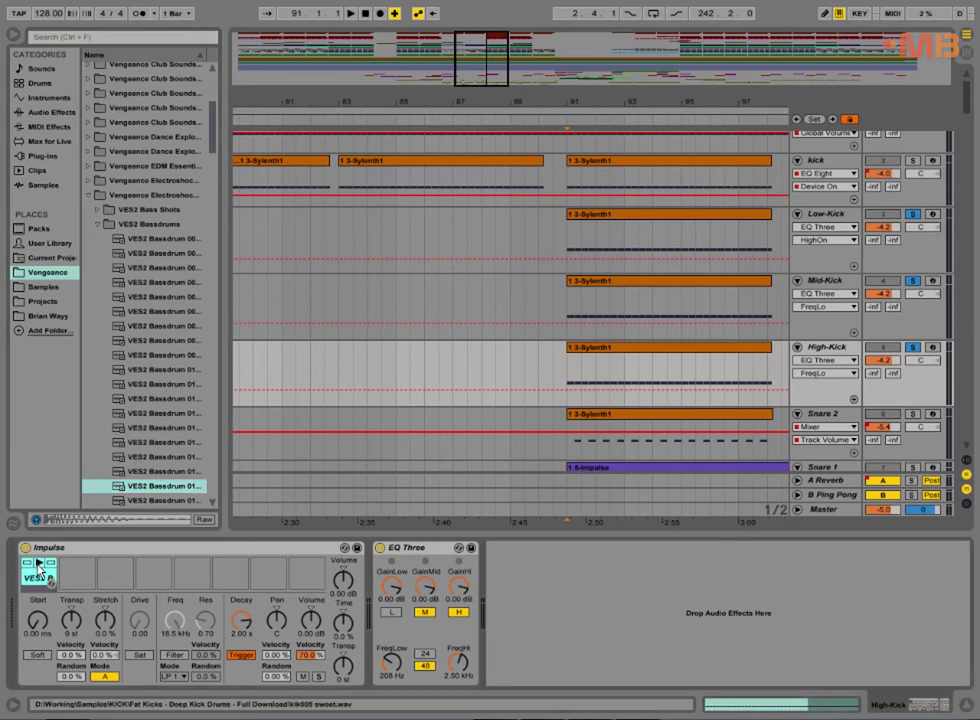
Switch off the mid band in High-Kick's EQ Three, raise FreqHi to 4.98 kHz and audition the sample.
left_click(425, 612)
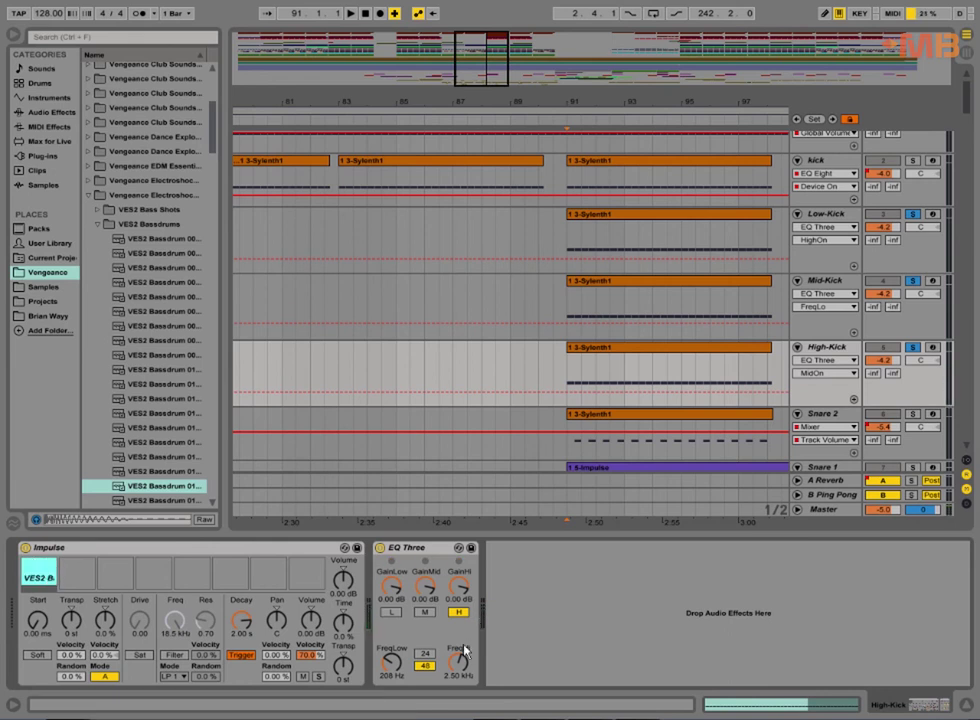
left_click_drag(458, 662, 458, 645)
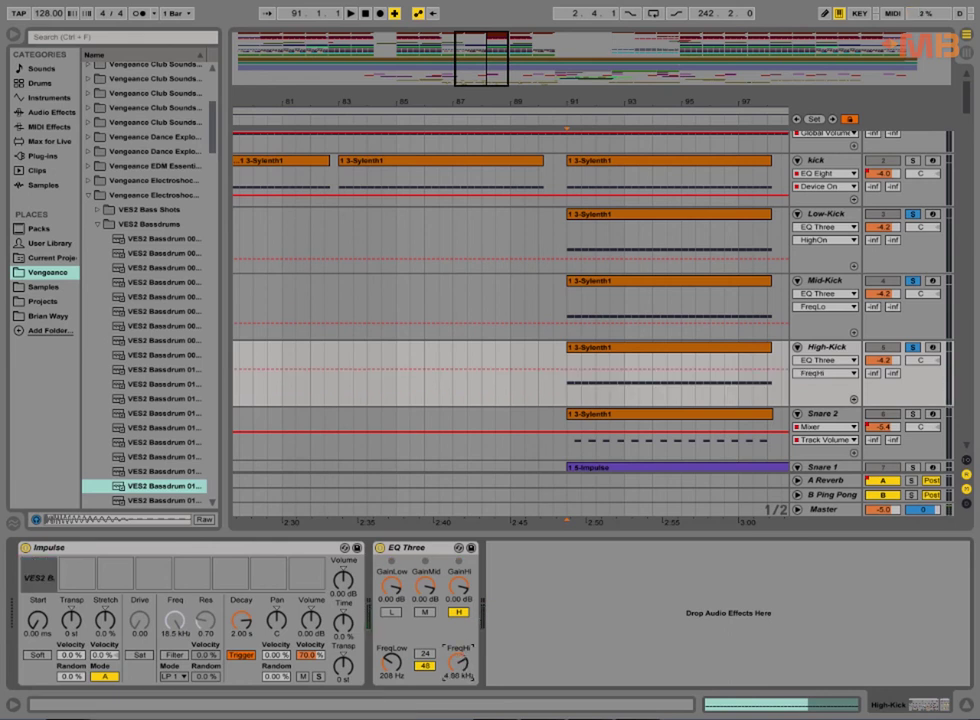
left_click(38, 576)
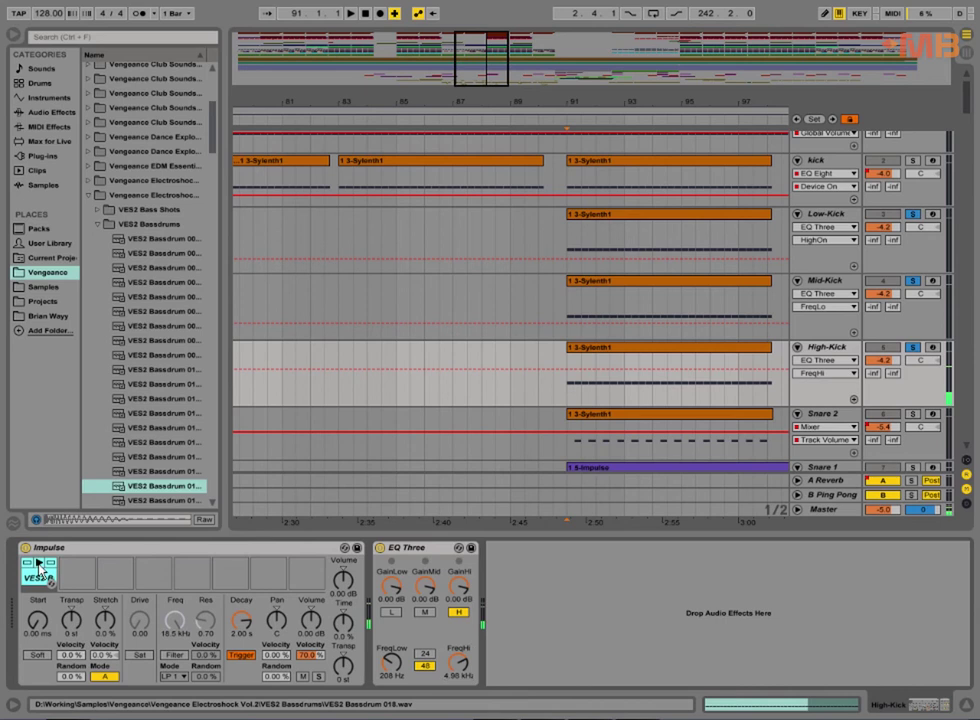
Group the Low-Kick, Mid-Kick and High-Kick tracks and name the group Kick.
left_click(827, 216)
left_click(838, 351, "shift")
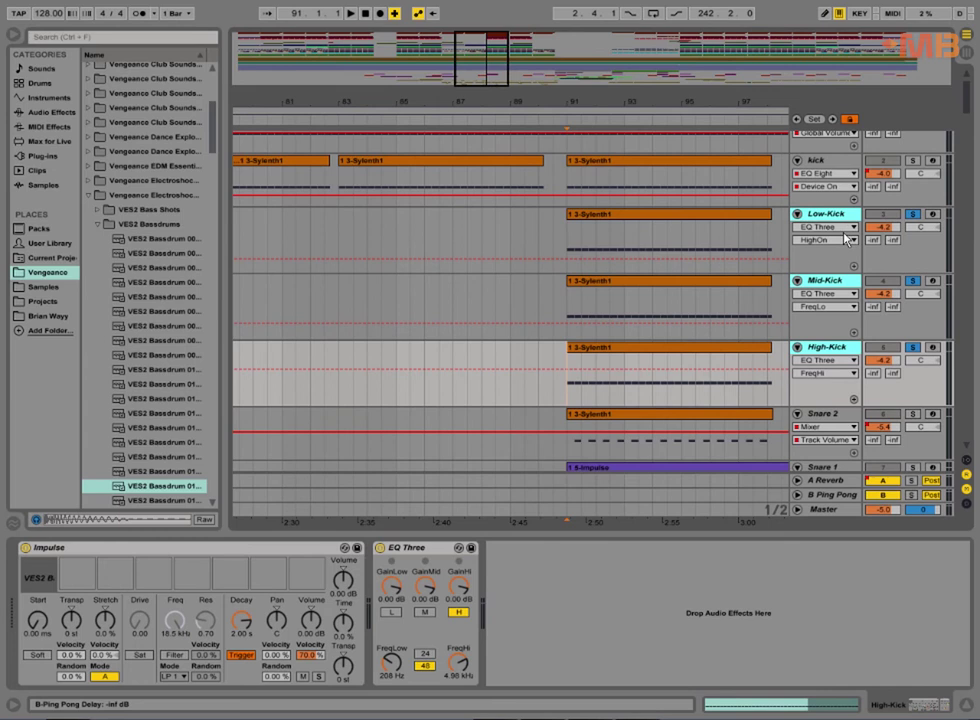
key("ctrl+g")
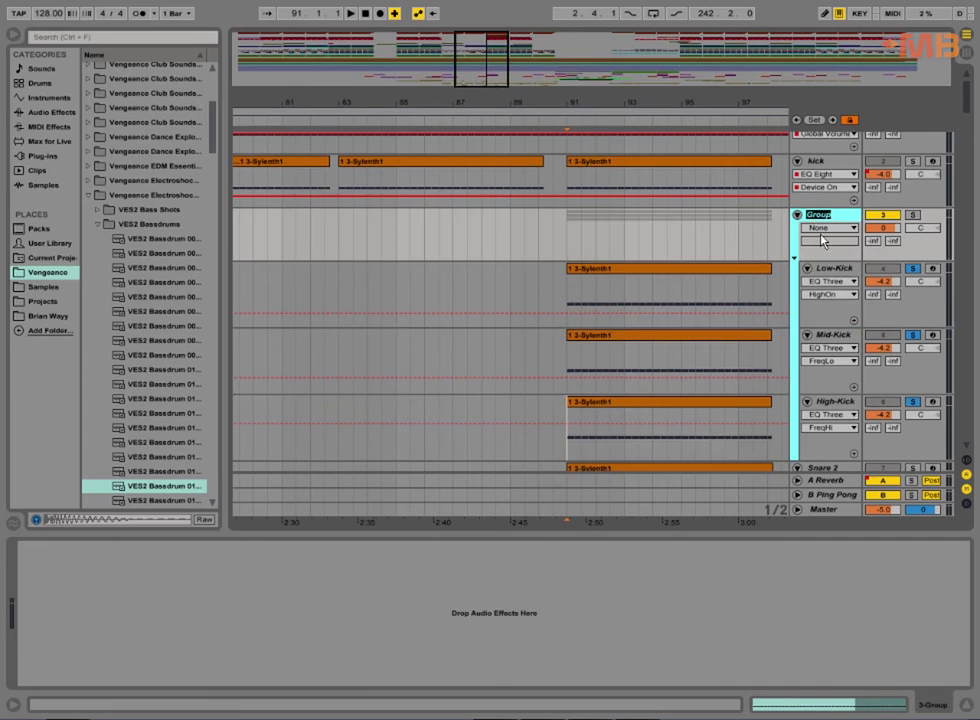
type("Kick")
key("Return")
left_click(163, 138)
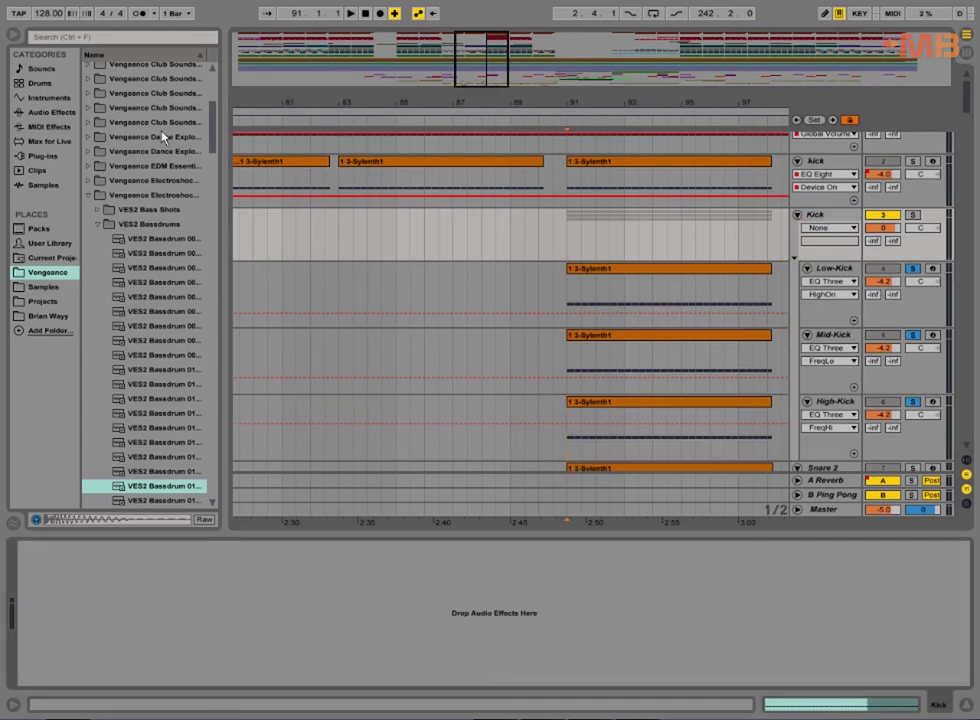
Add a Glue Compressor to the Kick group and lower its threshold to -20.3 dB while the soloed group plays.
left_click(61, 113)
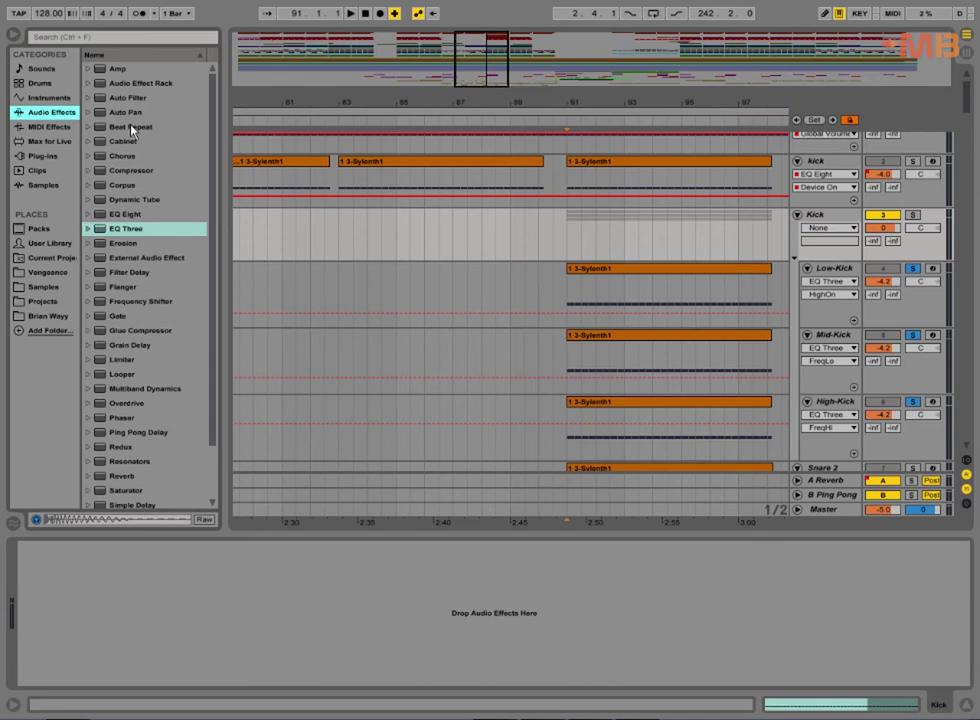
left_click(113, 331)
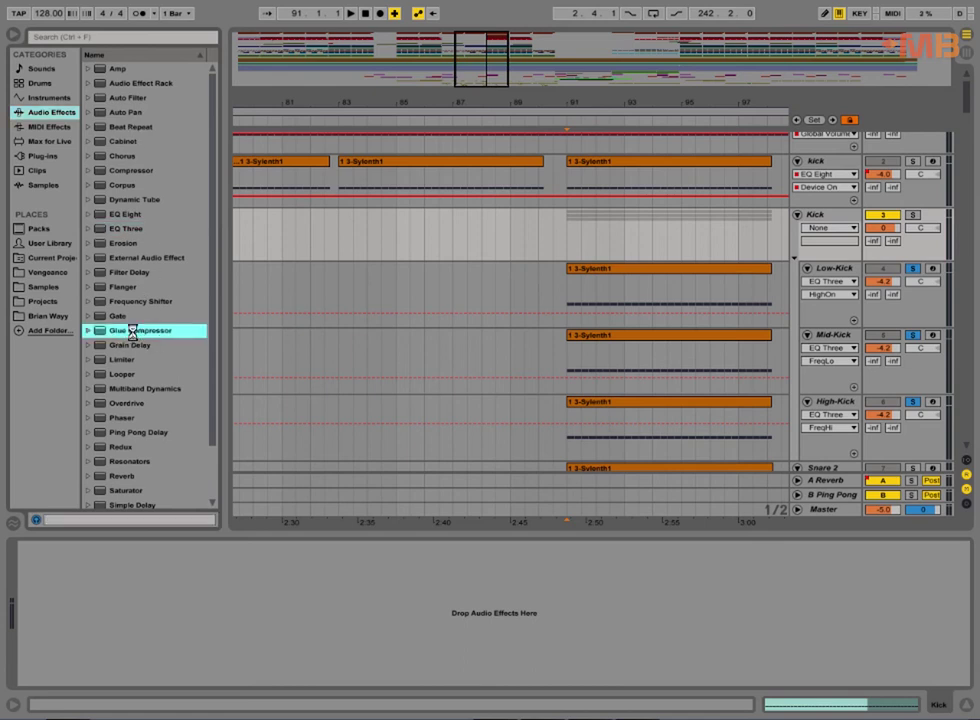
left_click_drag(132, 333, 540, 605)
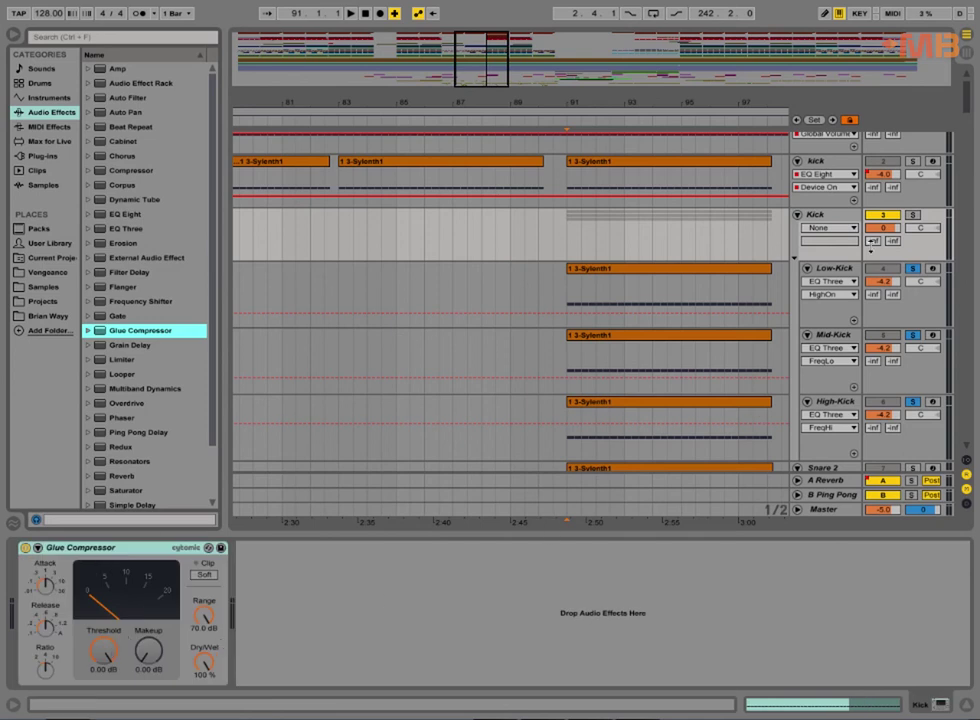
key("space")
left_click_drag(108, 657, 108, 719)
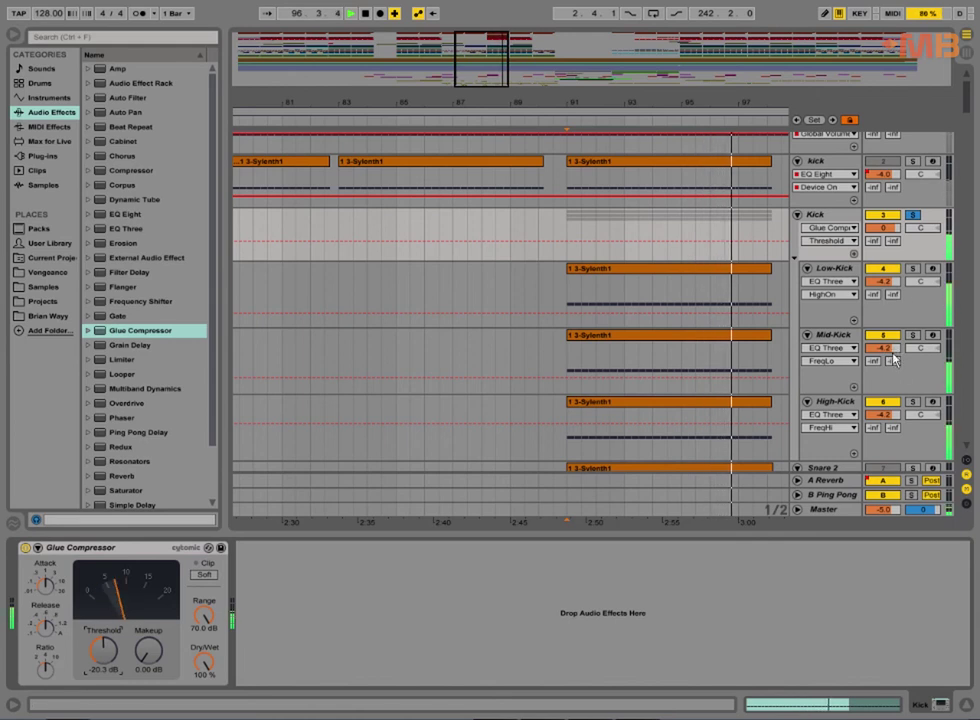
Balance the kick layers by setting Mid-Kick to -6.3 dB and High-Kick to -7.7 dB, muting individual layers while adjusting.
left_click_drag(886, 350, 886, 362)
left_click_drag(888, 271, 901, 330)
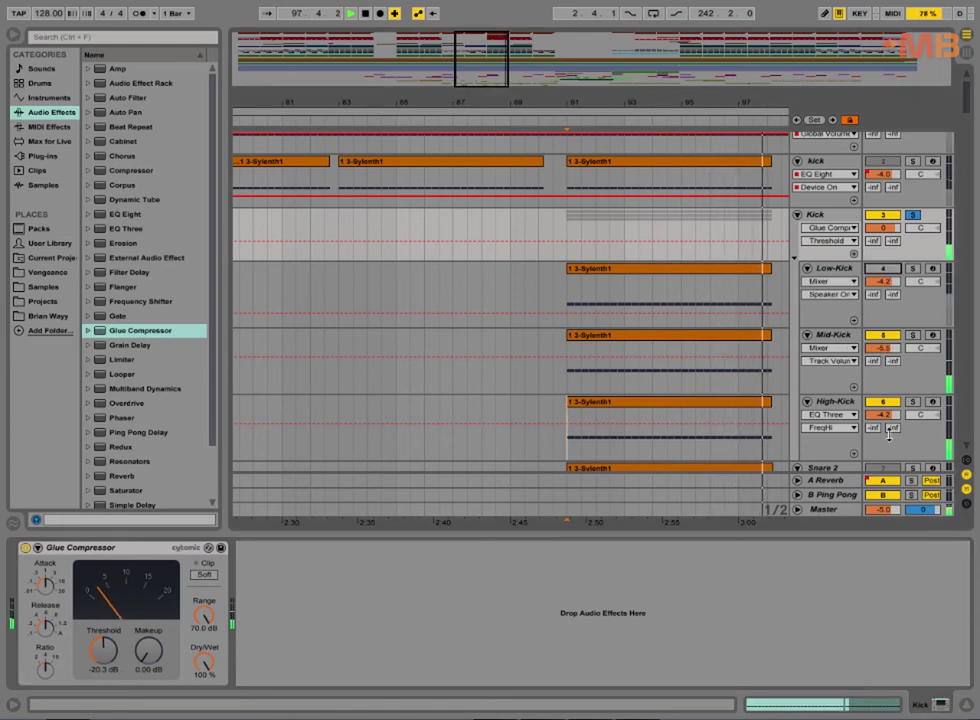
left_click(883, 402)
left_click(883, 270)
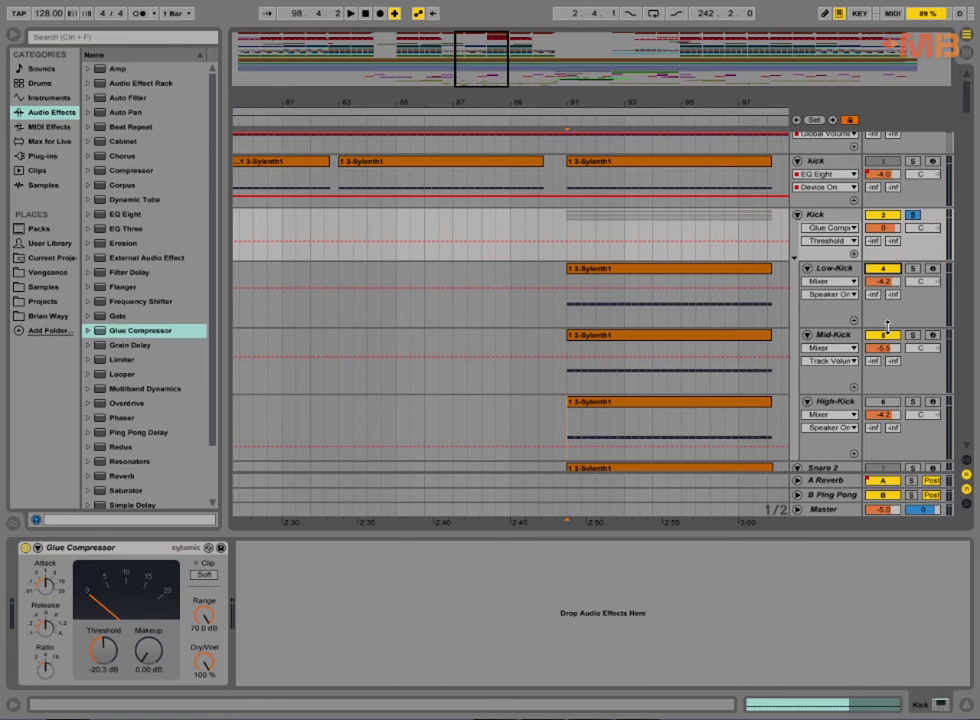
left_click_drag(884, 349, 884, 355)
left_click(884, 403)
left_click_drag(888, 416, 888, 427)
scroll(852, 256, "down", 1)
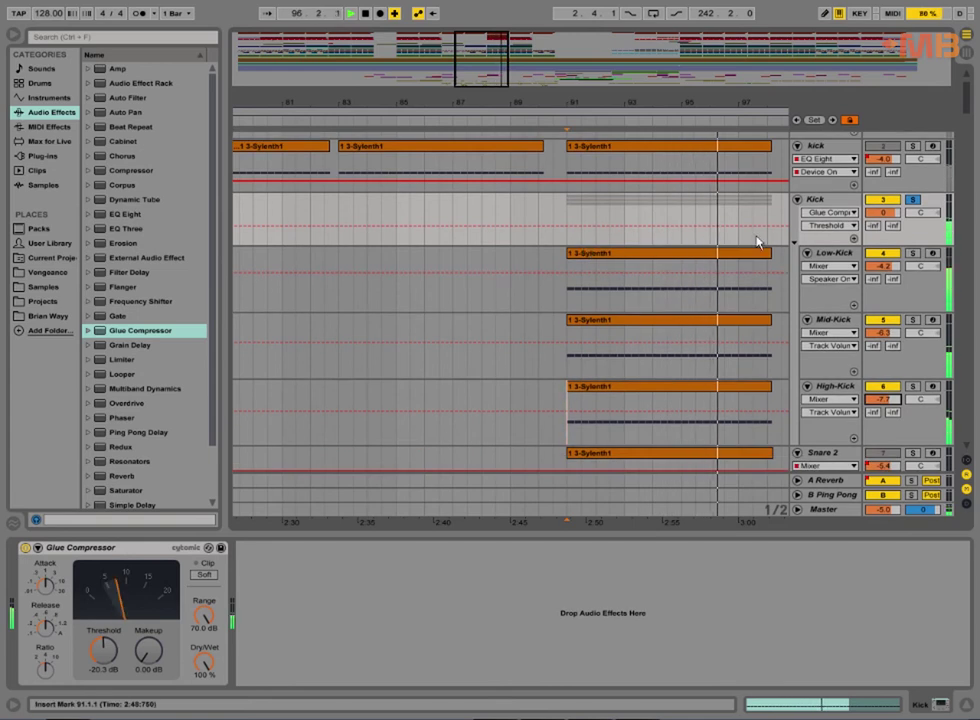
Compare the original kick track with the layered Kick group by soloing each in turn during playback from bar 91.
scroll(760, 240, "up", 2)
left_click(912, 193)
key("space")
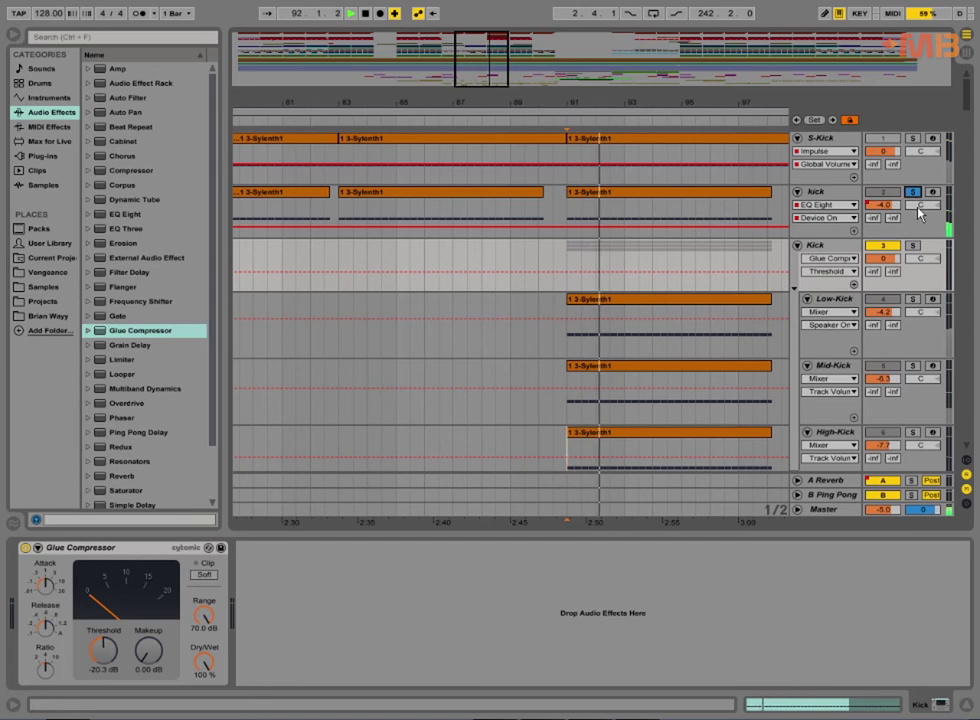
left_click(913, 246)
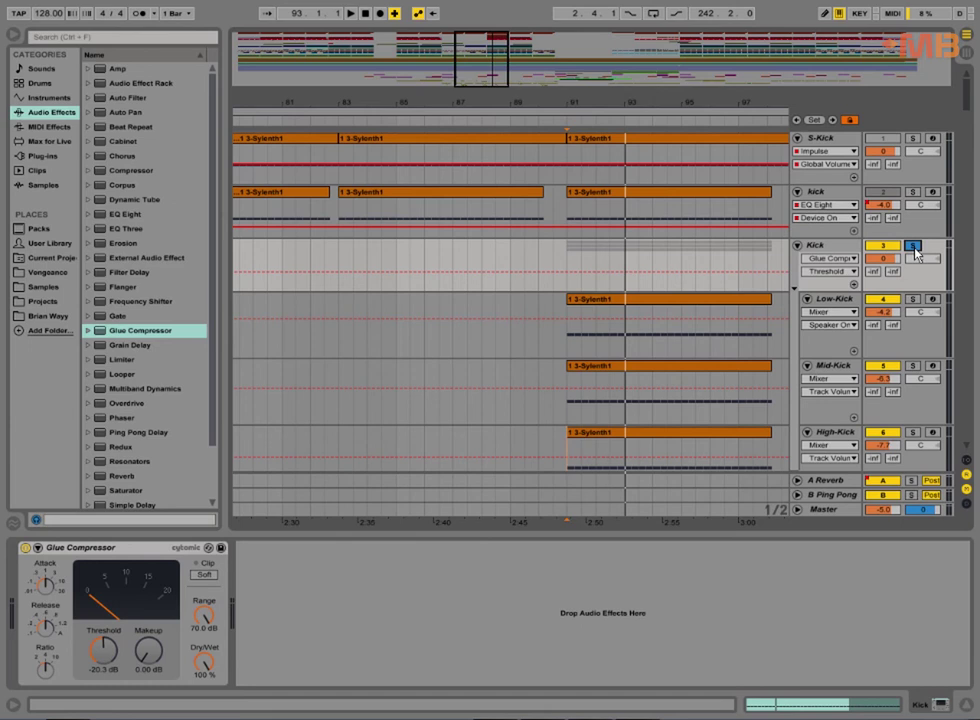
Delete the layered Kick group, solo Snare 2 and play it from 91.2.1.
left_click(816, 250)
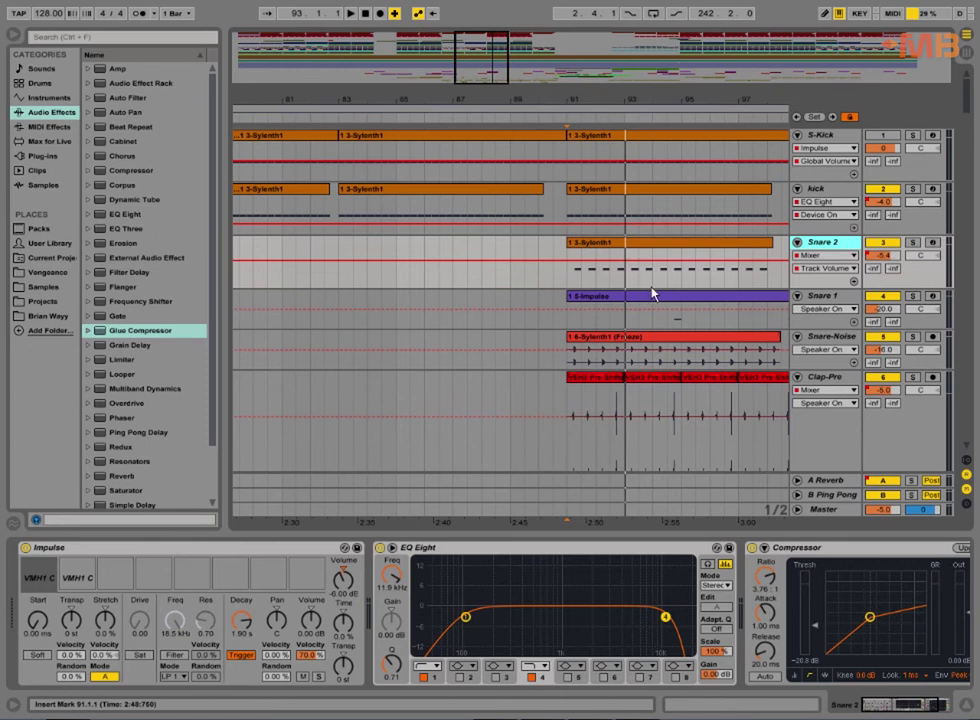
left_click(563, 279)
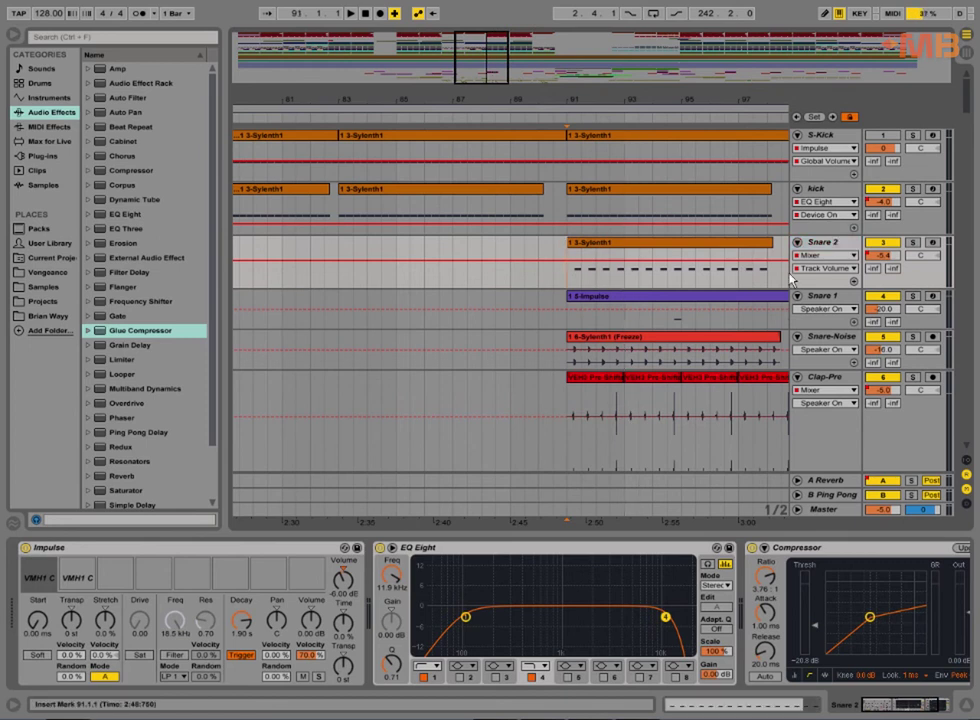
left_click(912, 244)
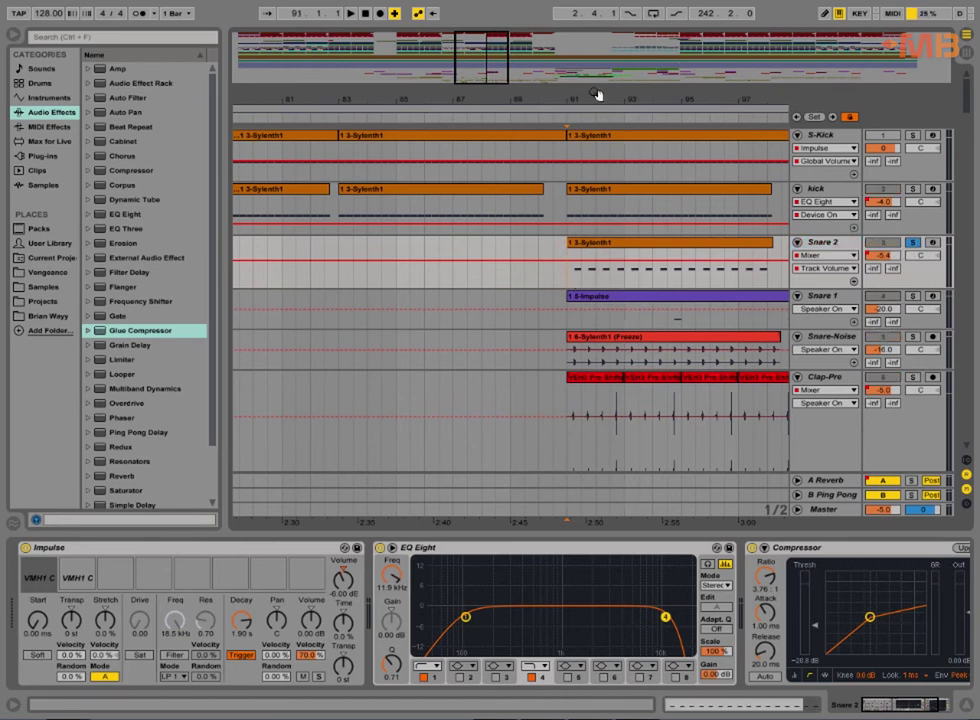
left_click_drag(595, 96, 552, 245)
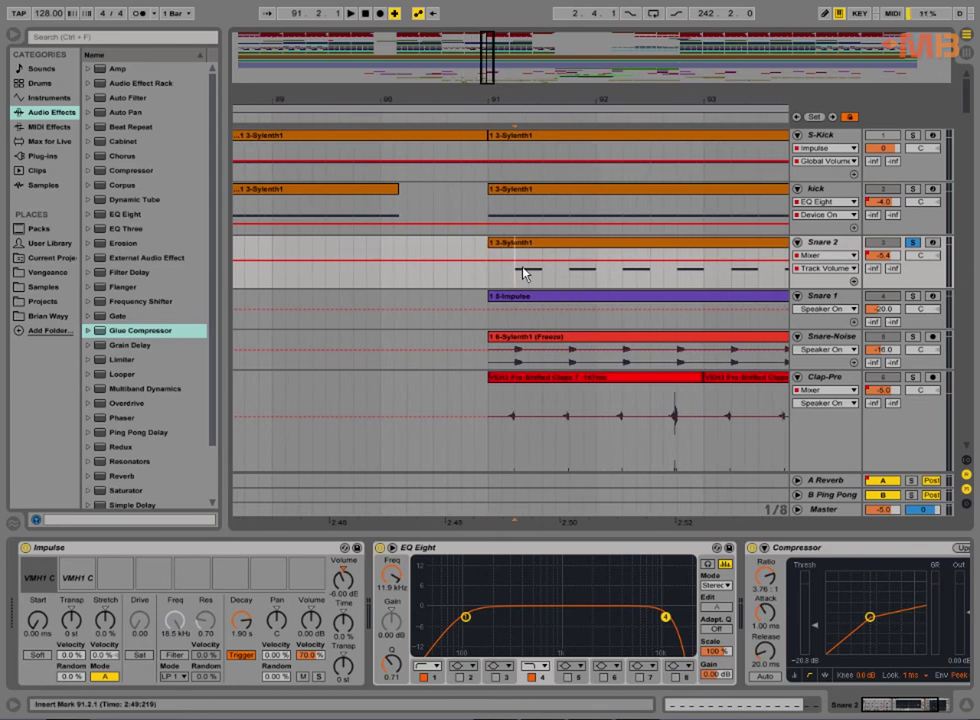
key("space")
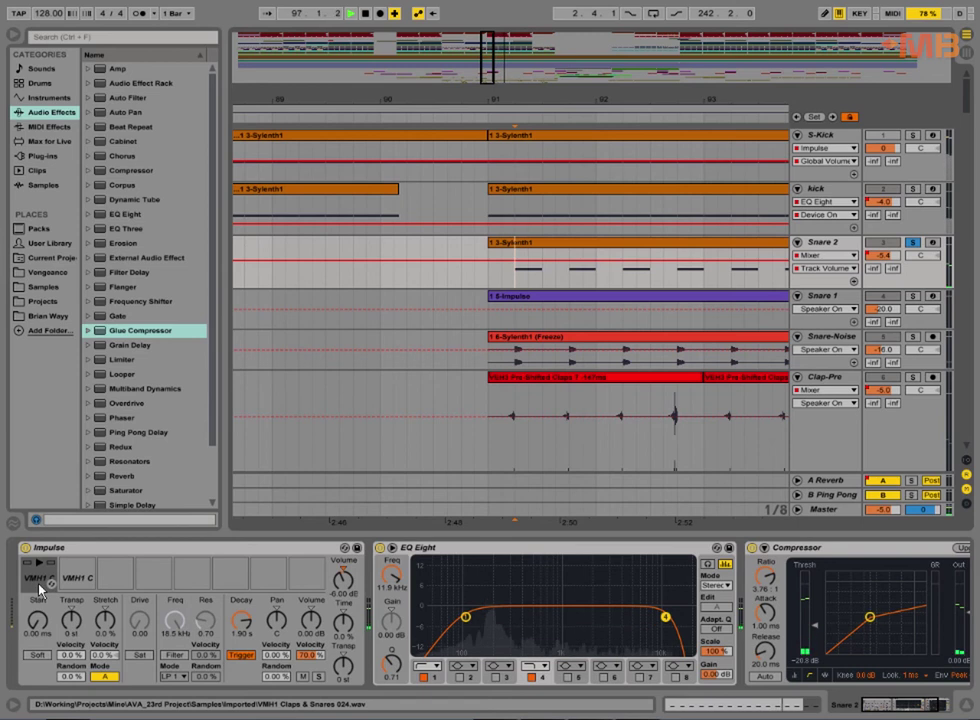
Solo Snare 1 as well and play its note from bar 93.
left_click(913, 297)
left_click_drag(621, 311, 404, 341)
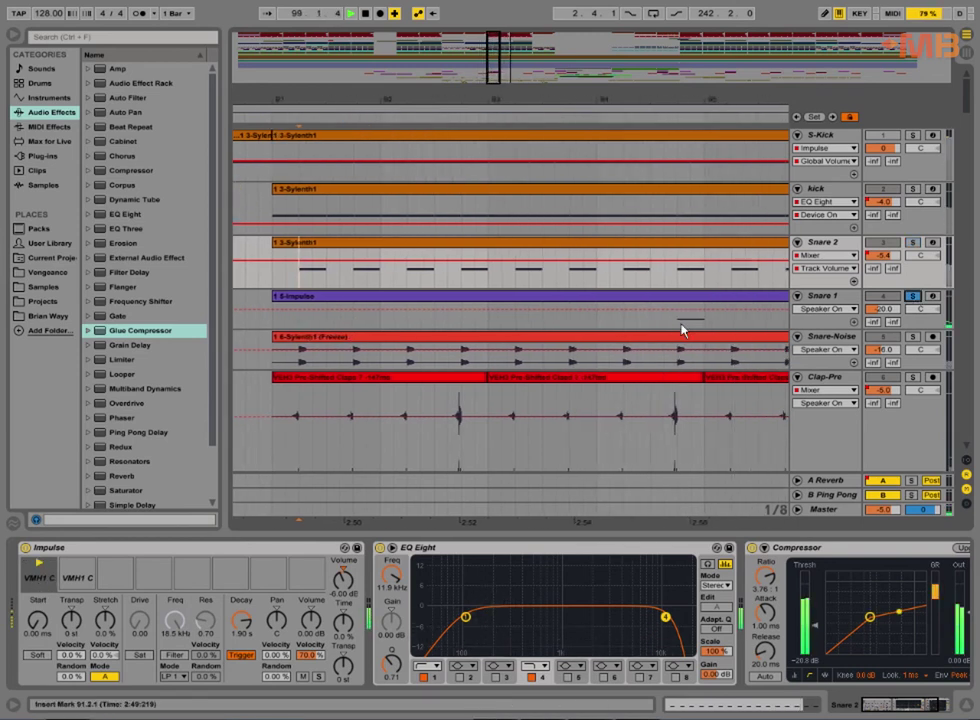
left_click(677, 318)
key("space")
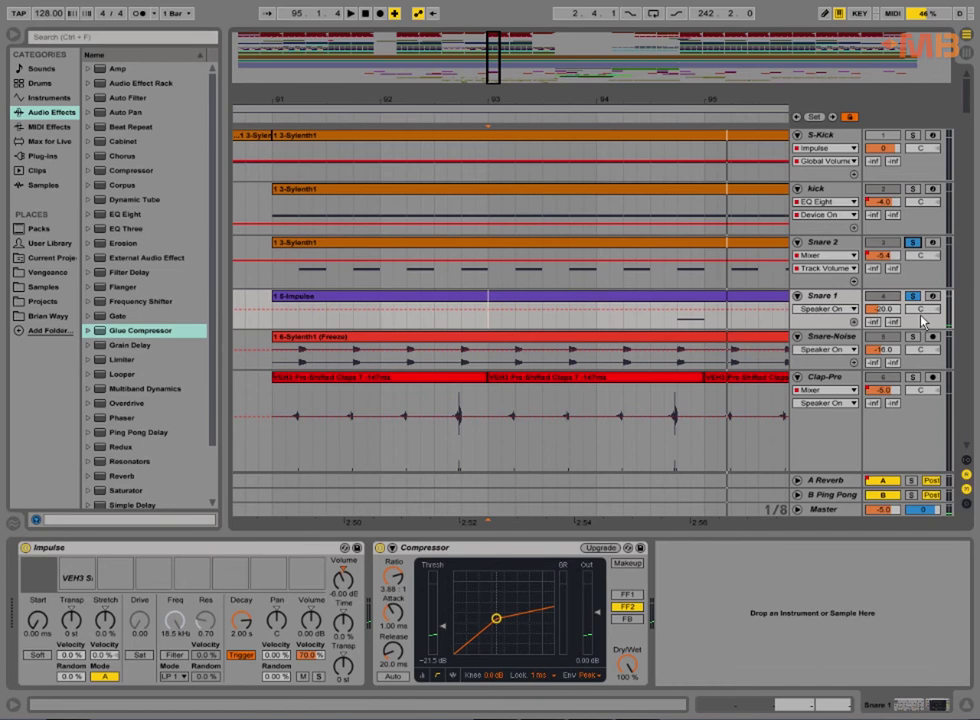
Play Snare-Noise together with Snare 2, solo Clap-Pre instead and set the insert marker to 91.1.1.
left_click(275, 366)
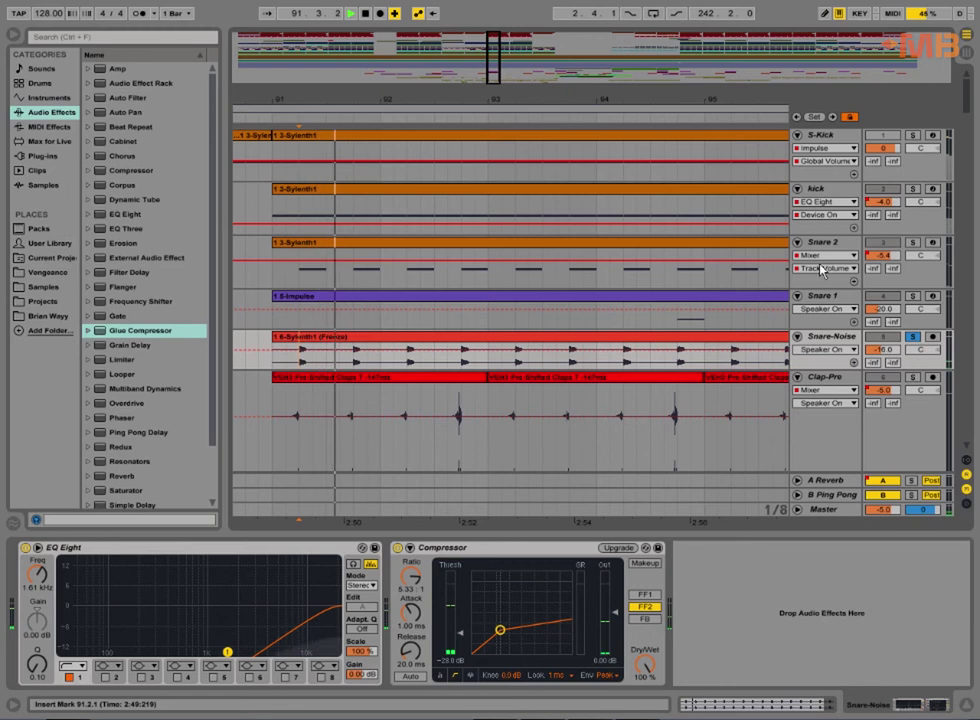
left_click(912, 243)
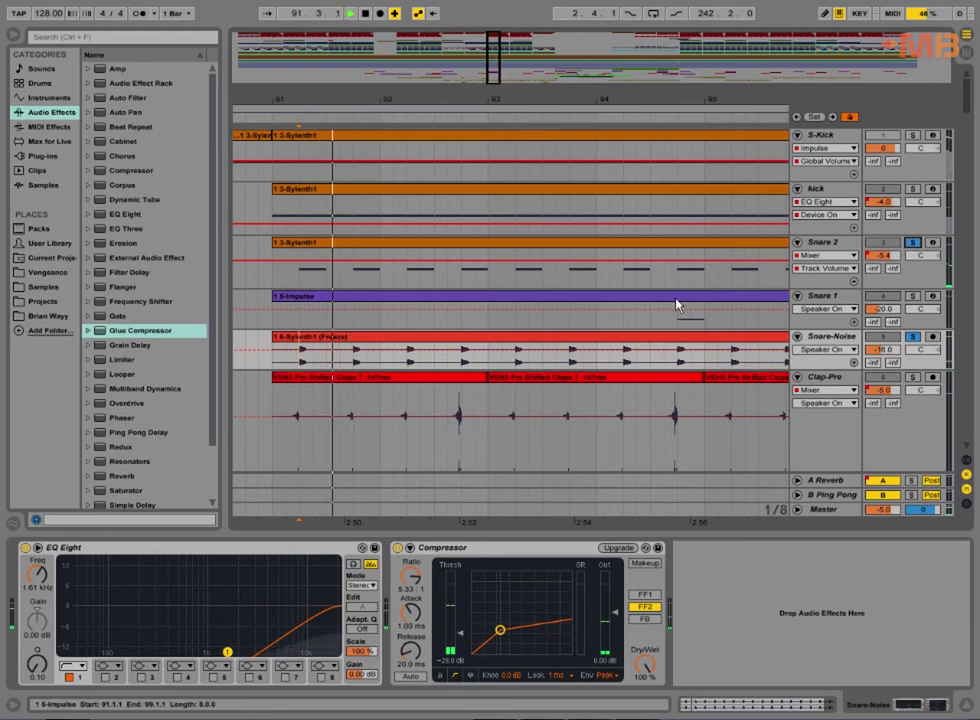
scroll(860, 300, "down", 2)
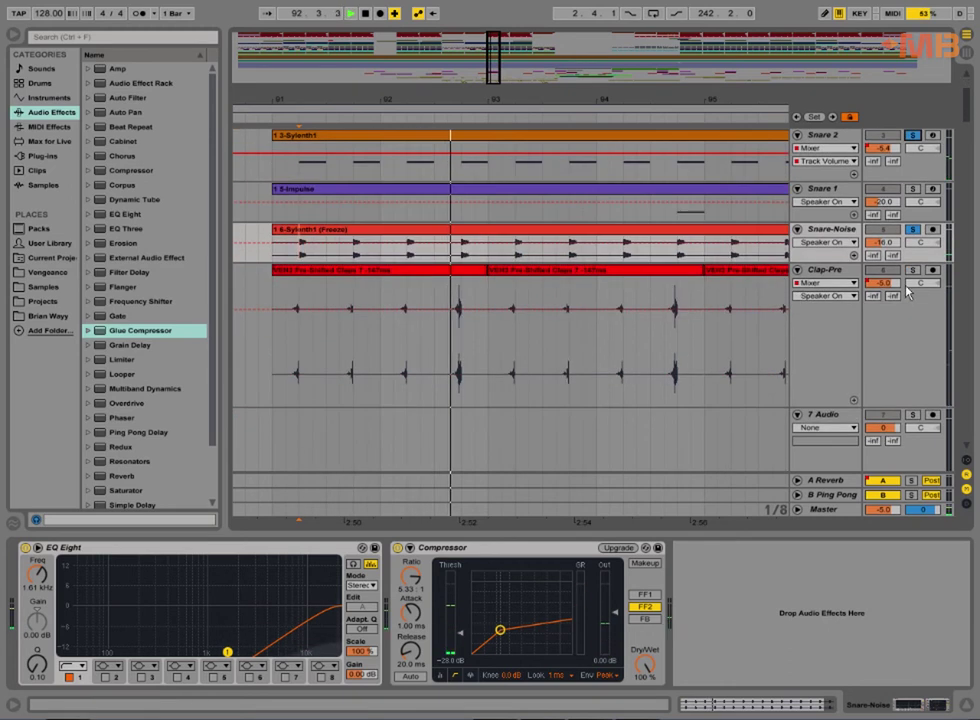
left_click(912, 270)
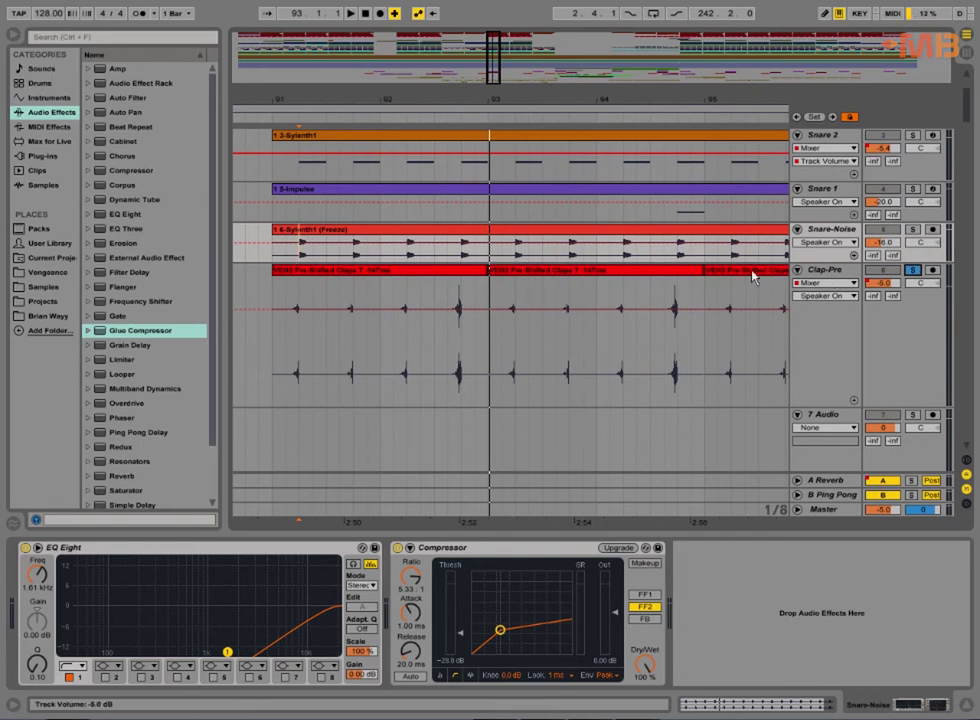
left_click(278, 360)
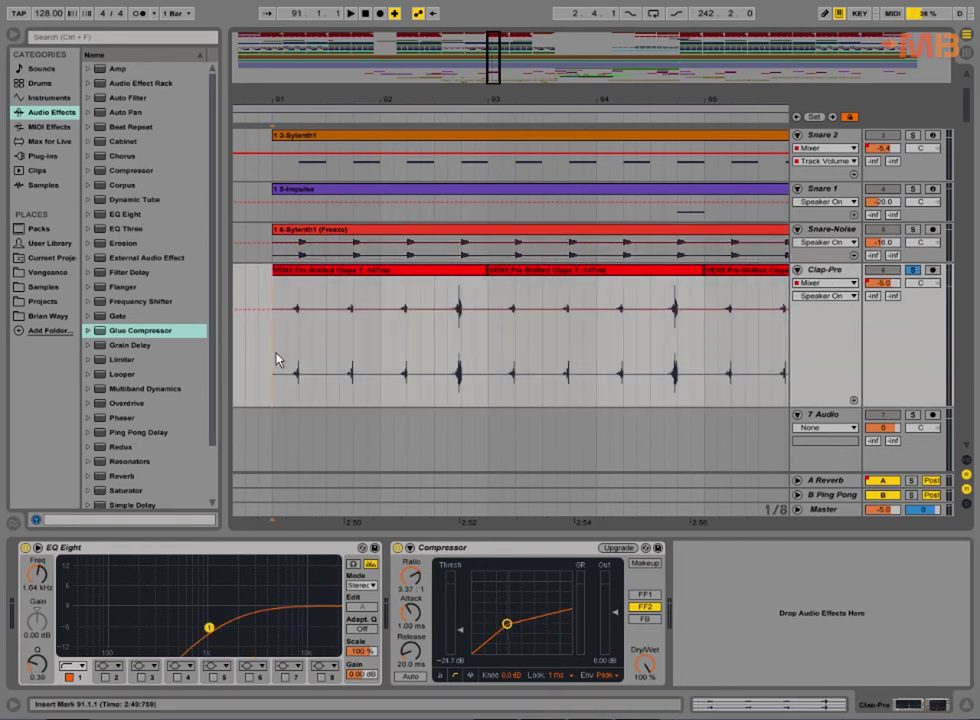
Collapse the bass drum samples and open the VES2 Claps & Snares folder in the Vengeance Electroshock Vol.2 library.
left_click(50, 273)
left_click(197, 327)
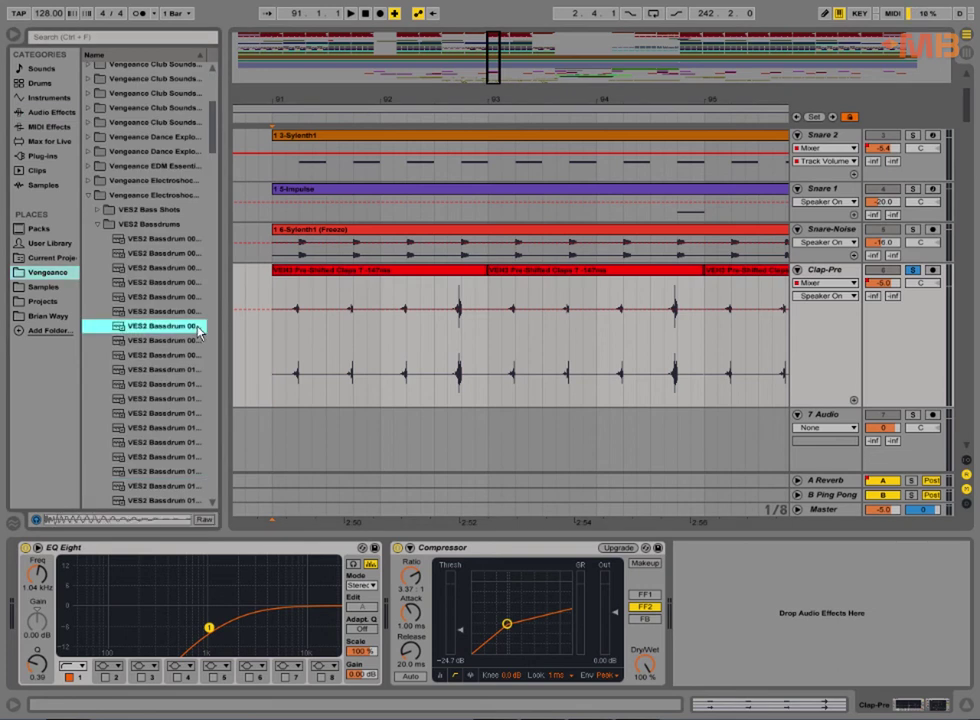
key("Left")
key("Left")
key("Left")
key("Left")
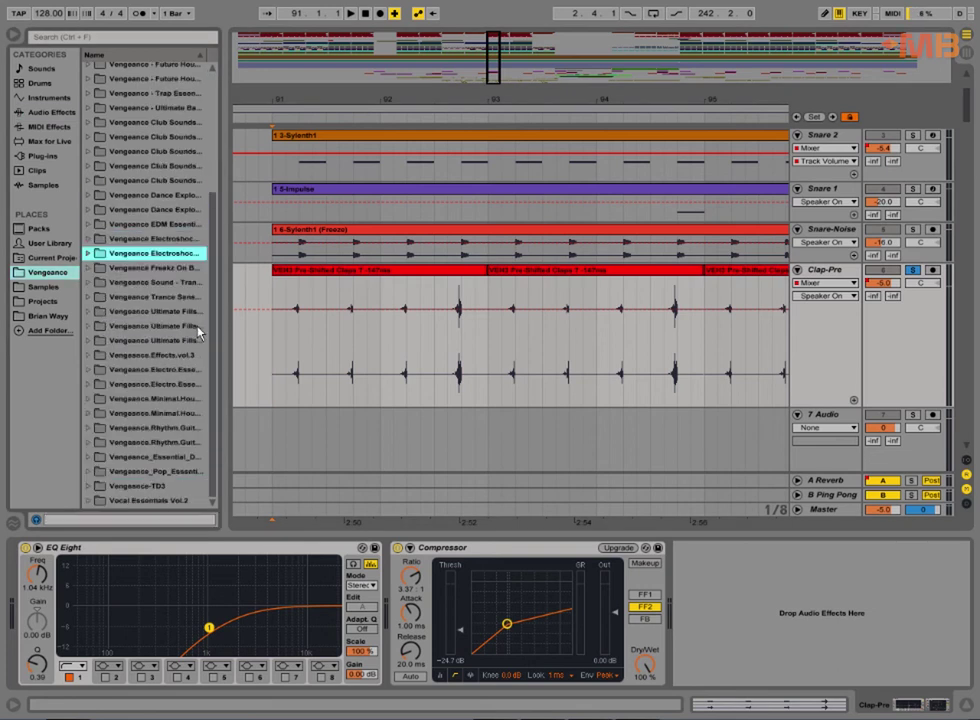
key("Up")
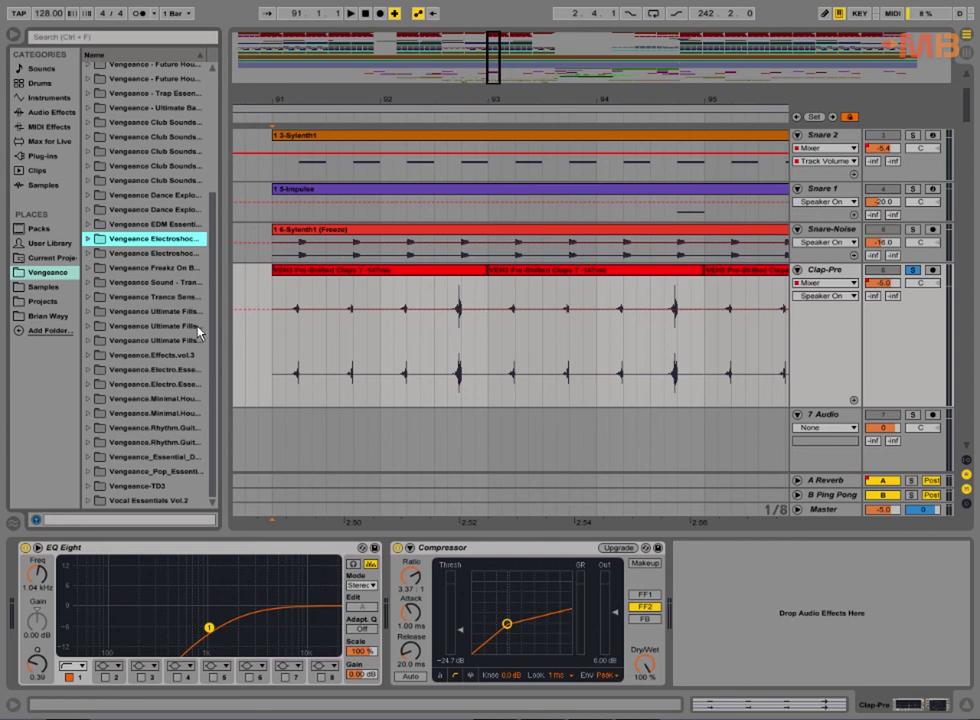
key("Down")
key("Right")
key("Down")
key("Down")
key("Down")
key("Right")
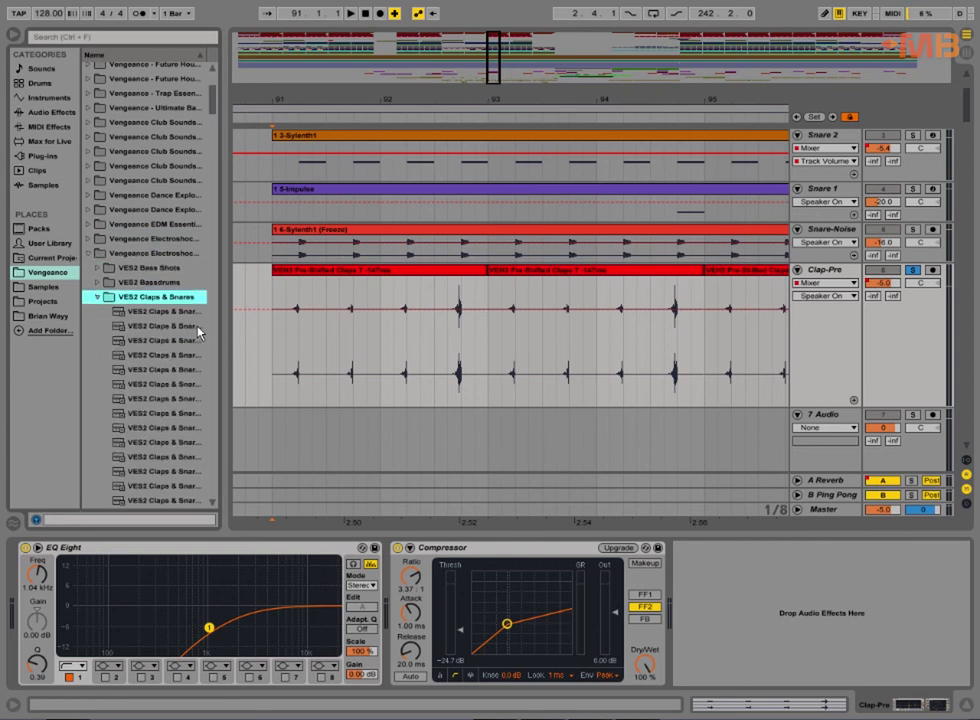
Audition the samples in the VES2 Claps & Snares folder and select VES2 Claps & Snares 033.
key("Down")
key("Down")
key("Down")
key("Down")
key("Down")
key("Down")
key("Down")
key("Down")
key("Down")
key("Down")
key("Down")
key("Down")
key("Down")
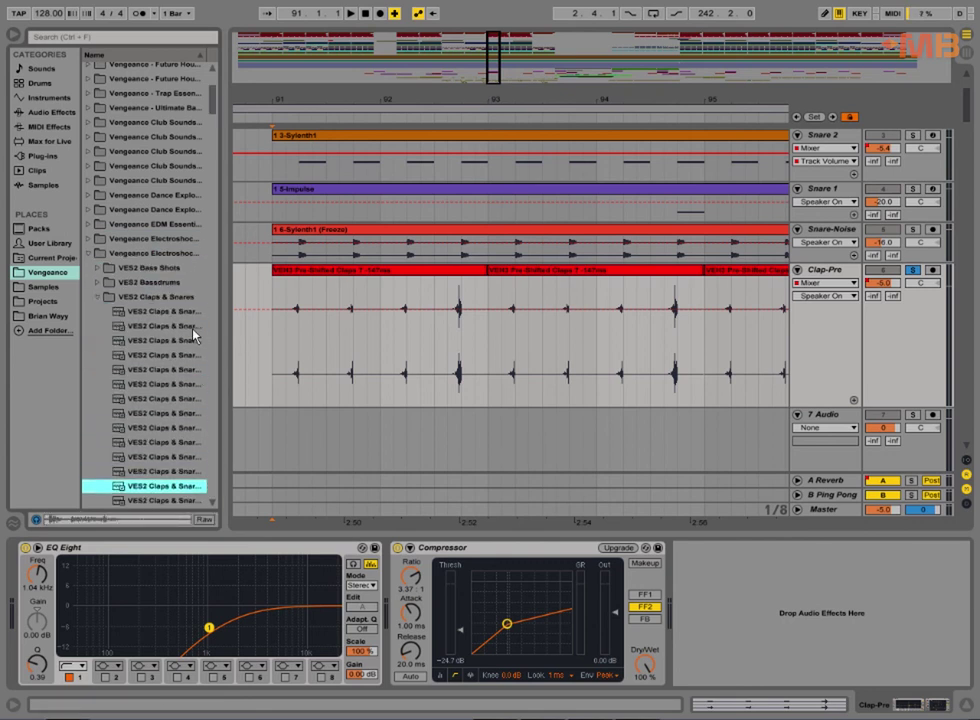
scroll(195, 360, "down", 10)
left_click(182, 385)
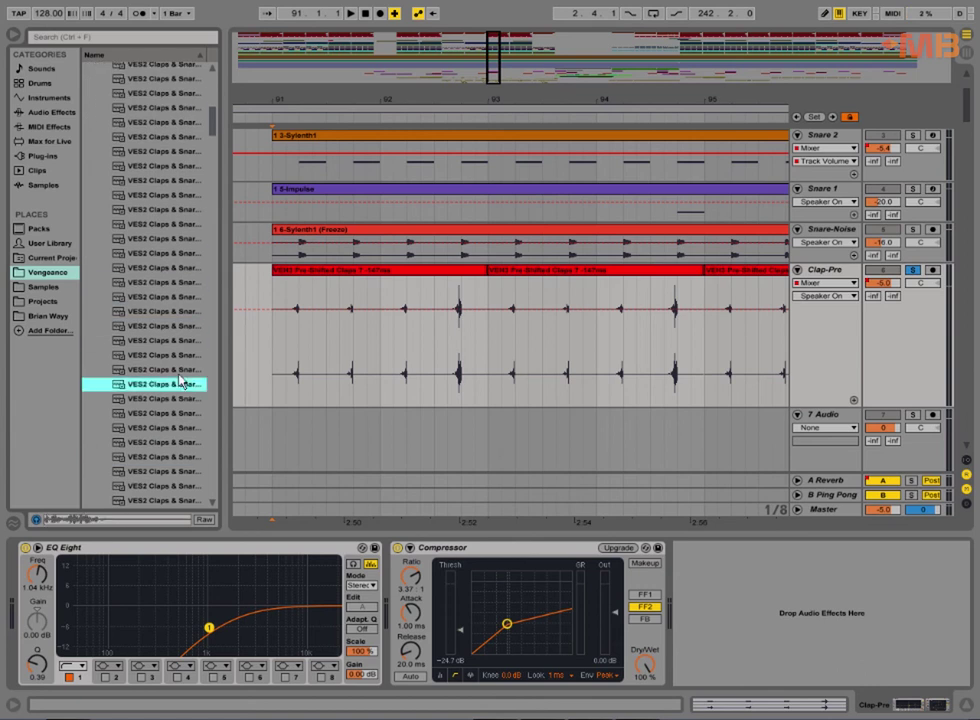
key("Down")
key("Down")
key("Down")
key("Down")
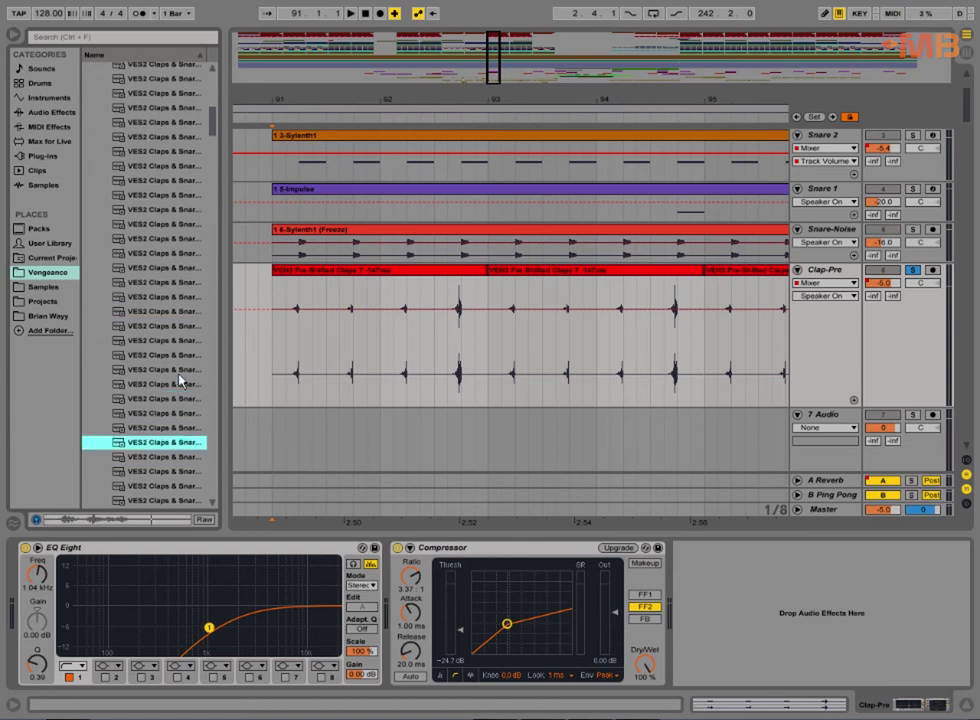
Insert a new audio track below 7 Audio and place VES2 Claps & Snares 033 on 7 Audio at 91.2.1.
scroll(673, 247, "down", 5)
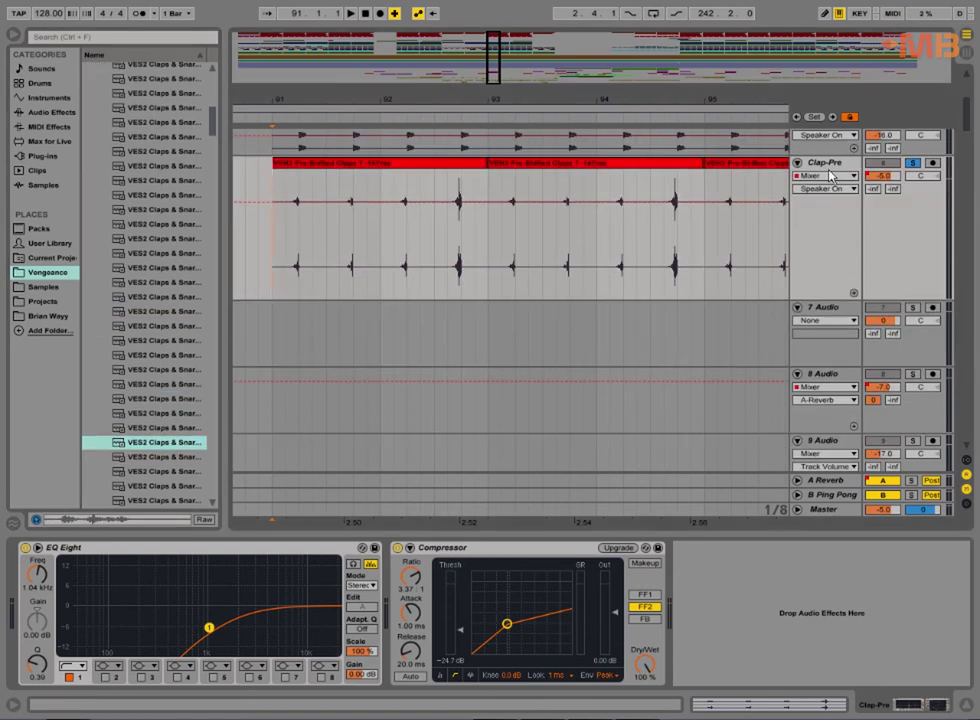
left_click(822, 307)
left_click_drag(188, 441, 304, 328)
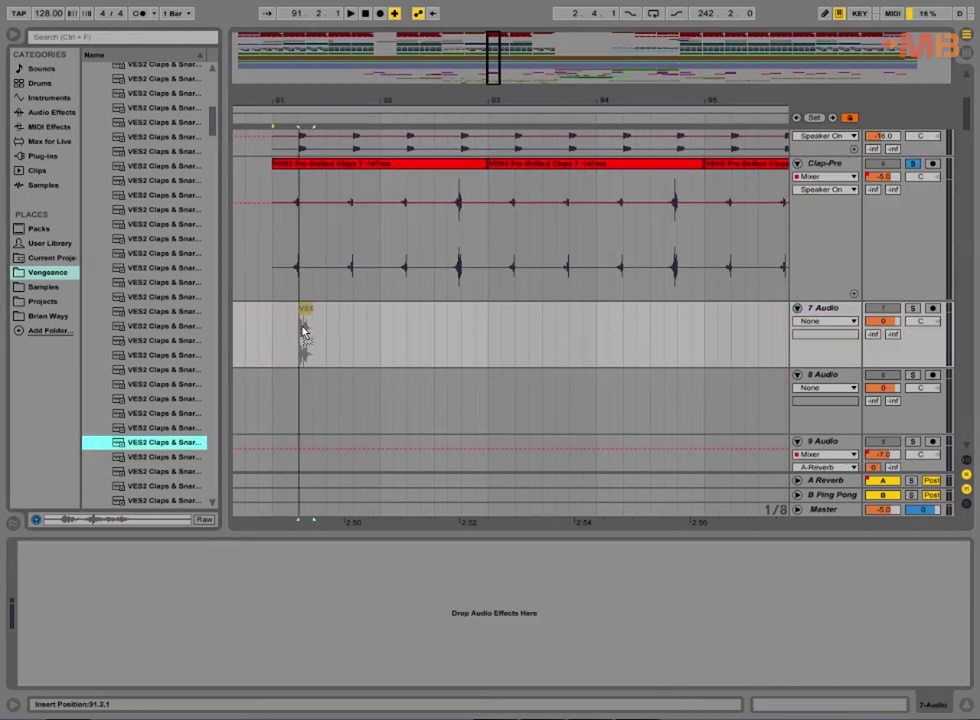
Shift the VES2 Claps & Snares 033 clip earlier to start just after 91.1.4, aligning its main hit with beat 91.2.
left_click_drag(280, 98, 278, 196)
left_click_drag(681, 311, 618, 324)
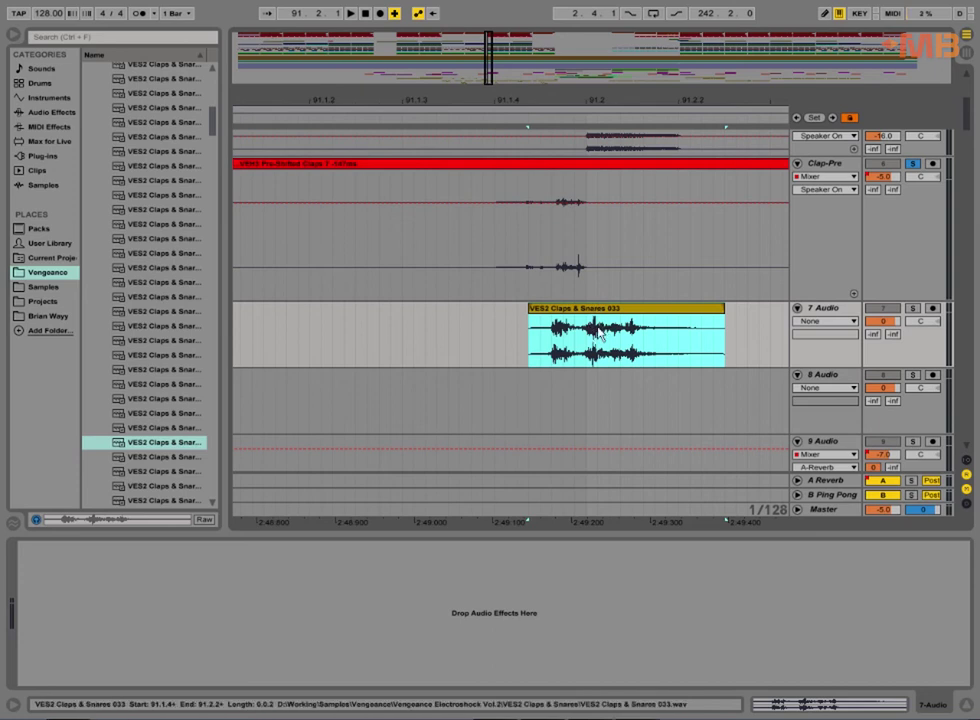
left_click(589, 340)
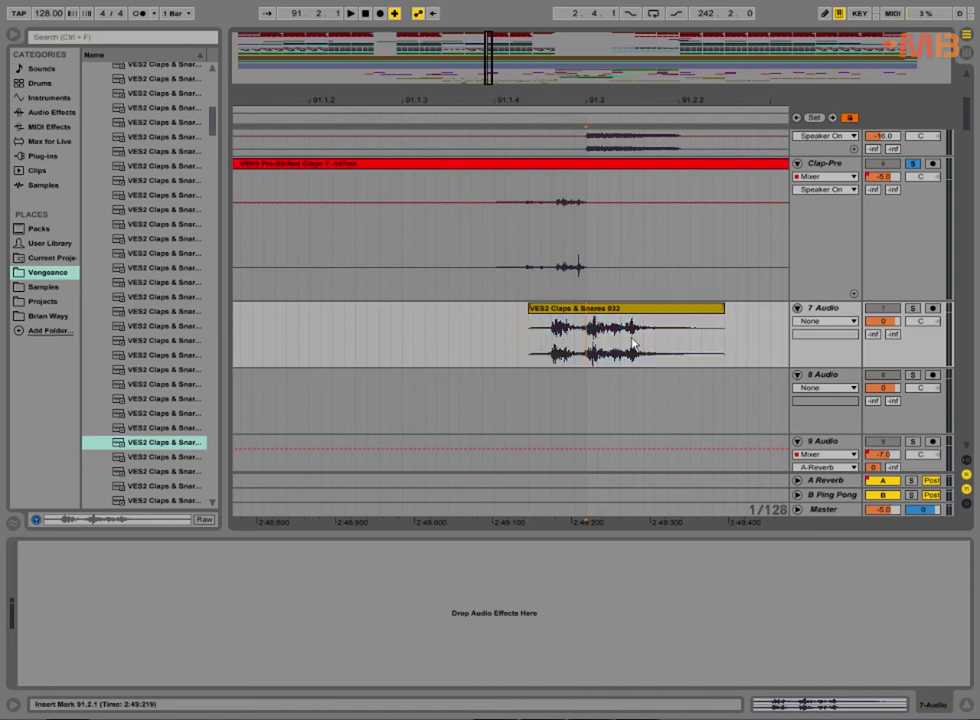
left_click_drag(587, 340, 646, 304)
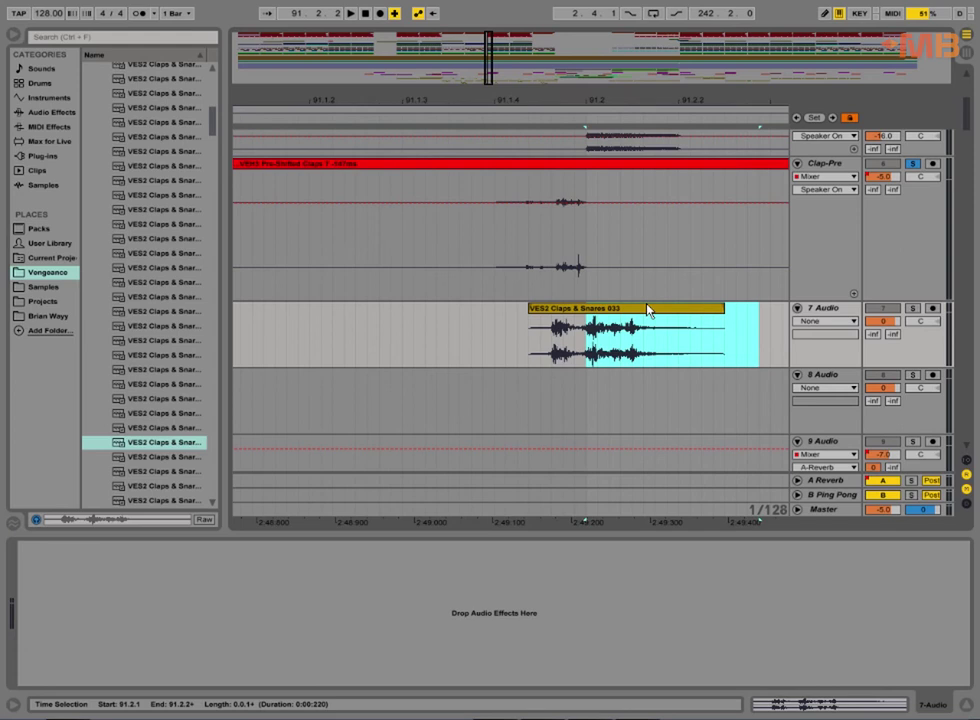
left_click(646, 310)
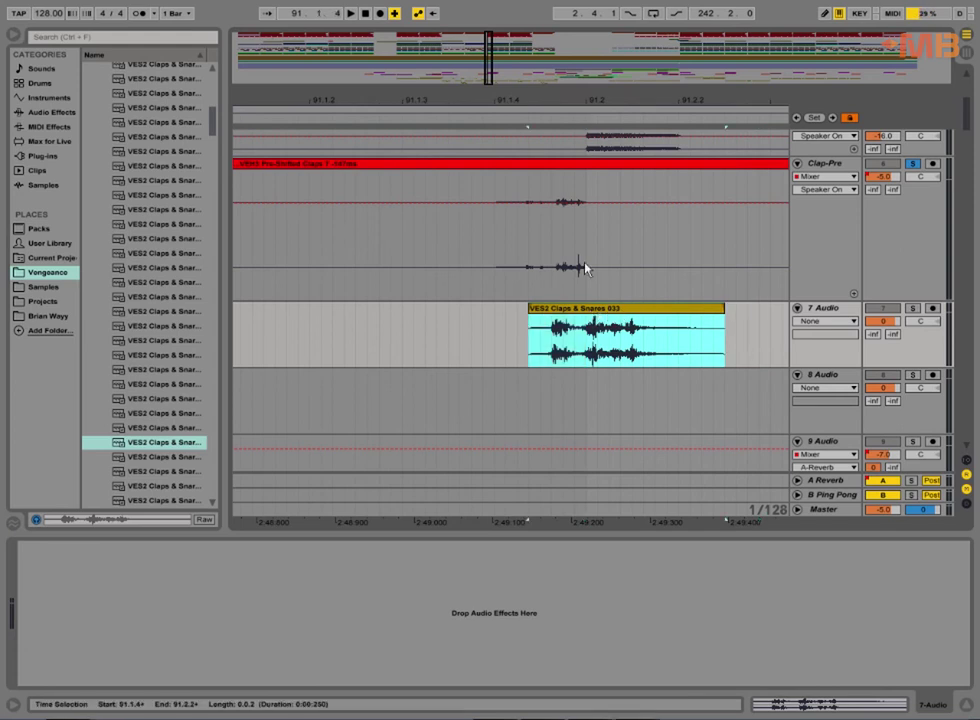
scroll(585, 268, "up", 4)
scroll(586, 225, "down", 3)
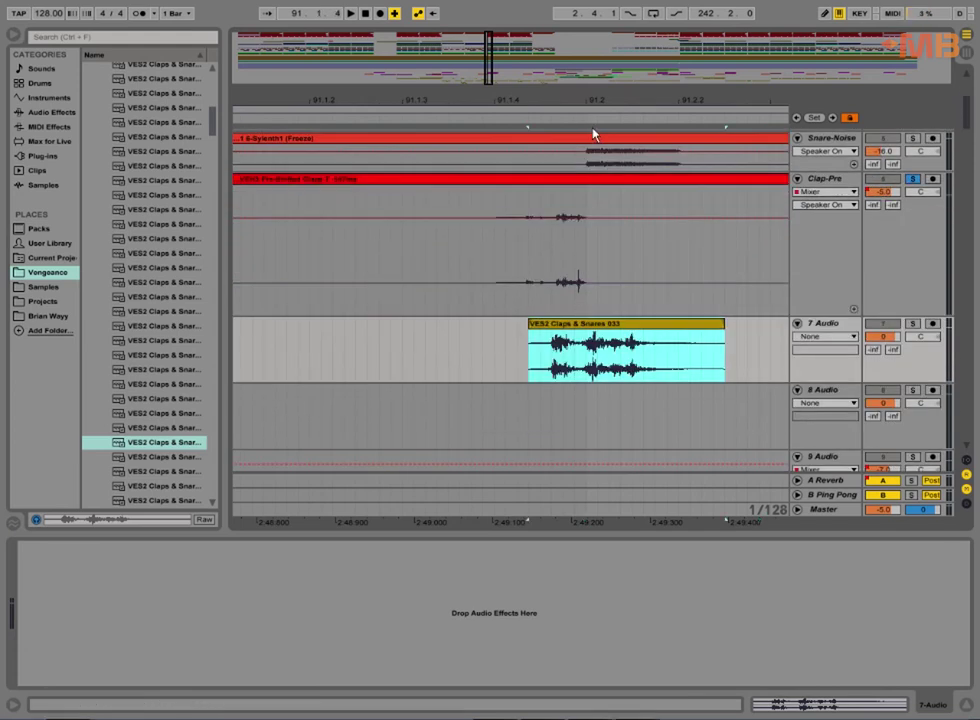
Move the VES2 Claps & Snares 033 clip slightly earlier to line its hit up with 91.2 and delete everything after 91.2.1.
scroll(600, 200, "up", 4)
scroll(593, 300, "down", 3)
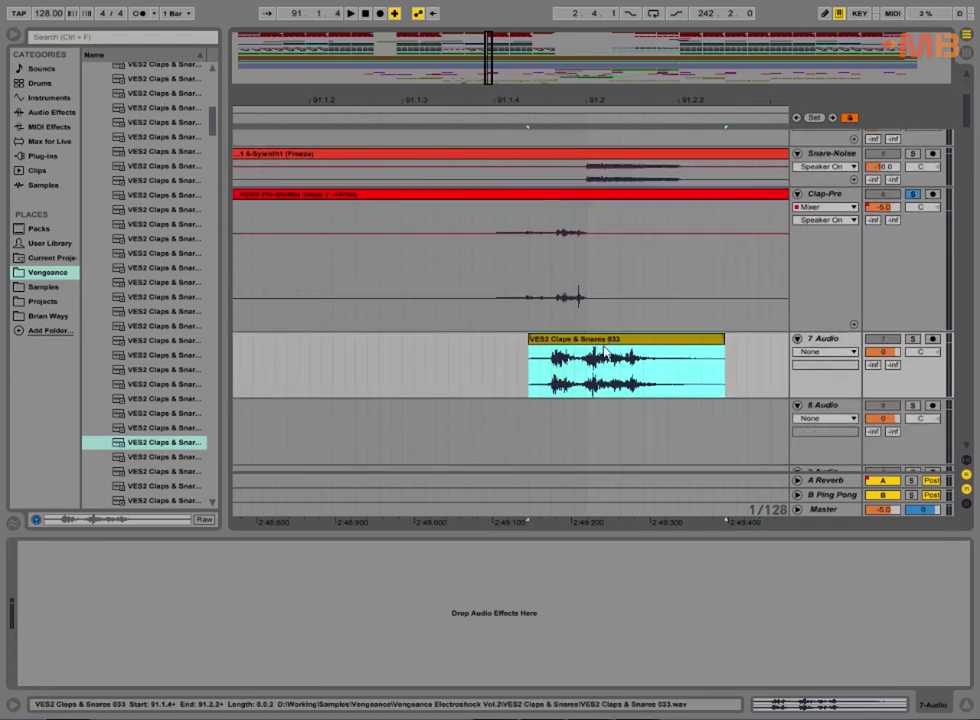
left_click_drag(612, 342, 608, 346)
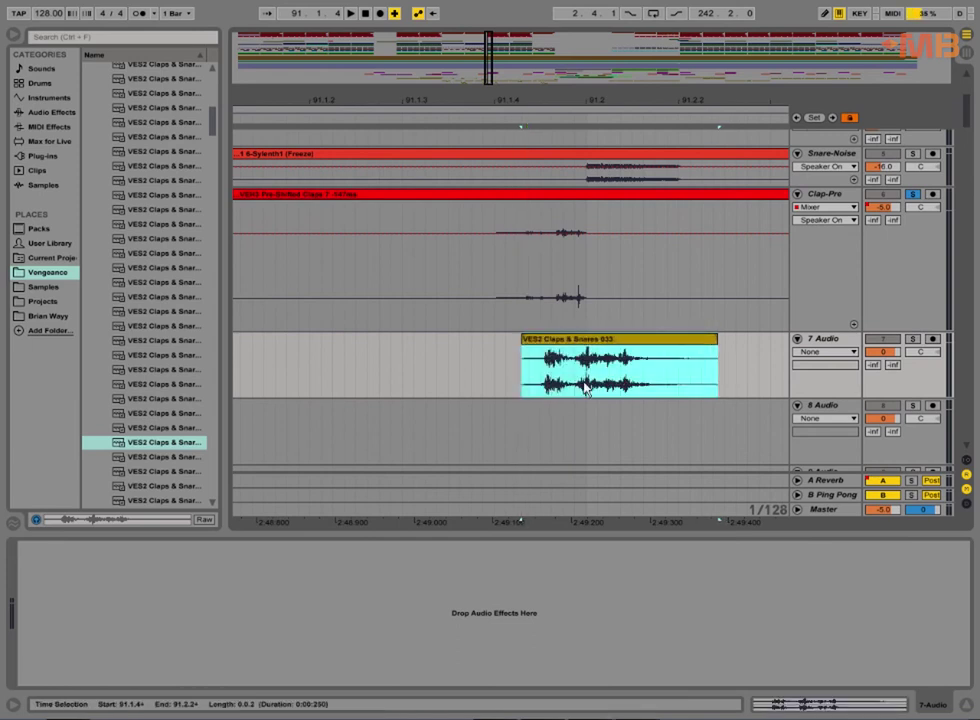
left_click(591, 388)
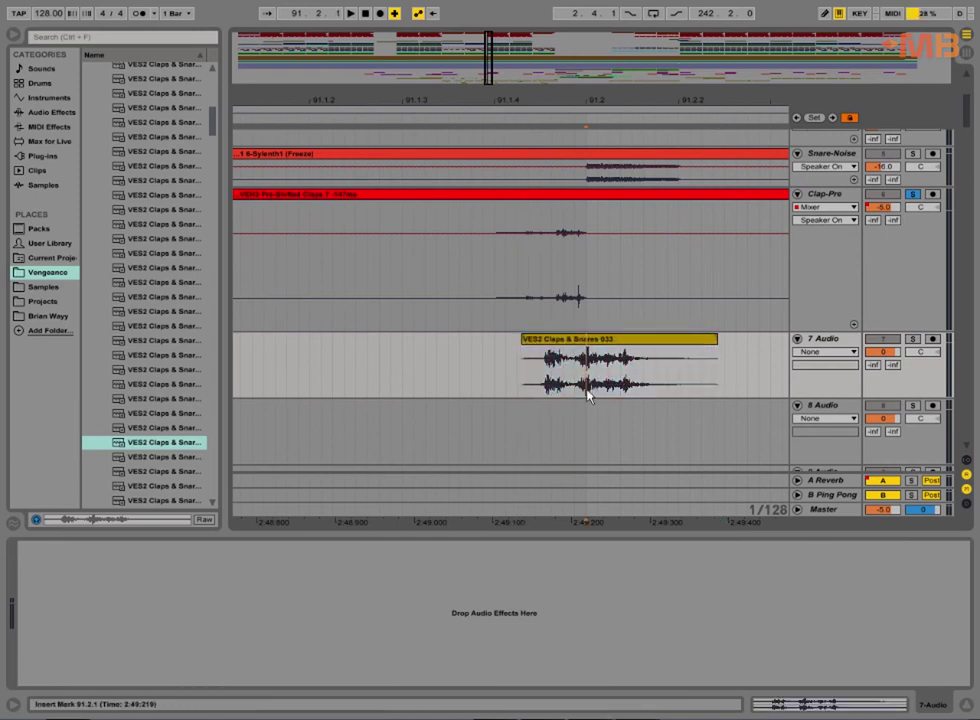
left_click_drag(593, 388, 757, 385)
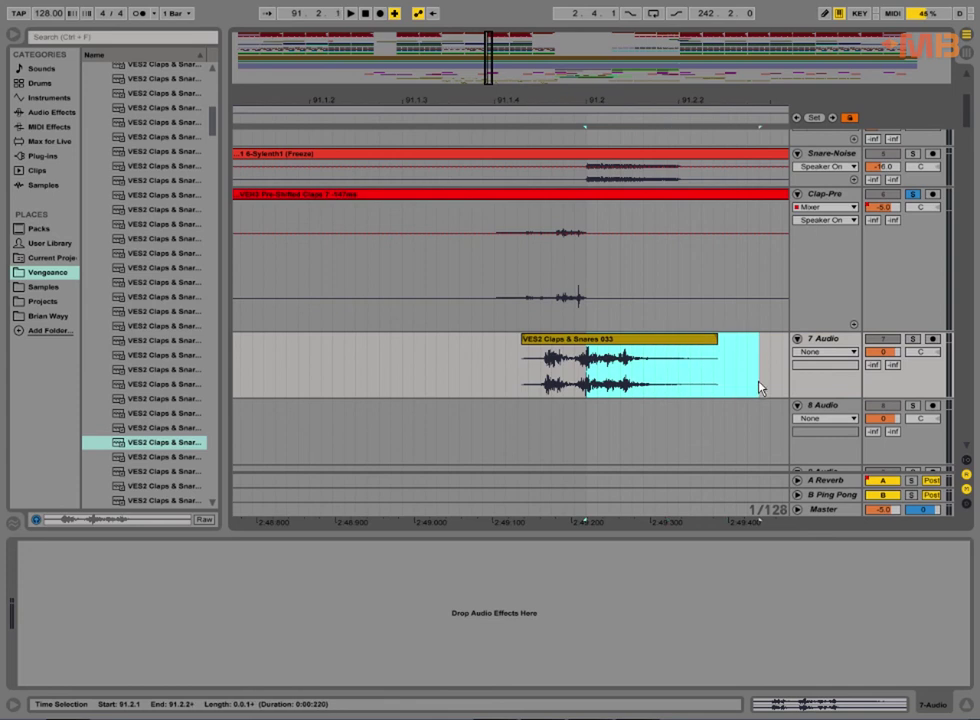
key("Delete")
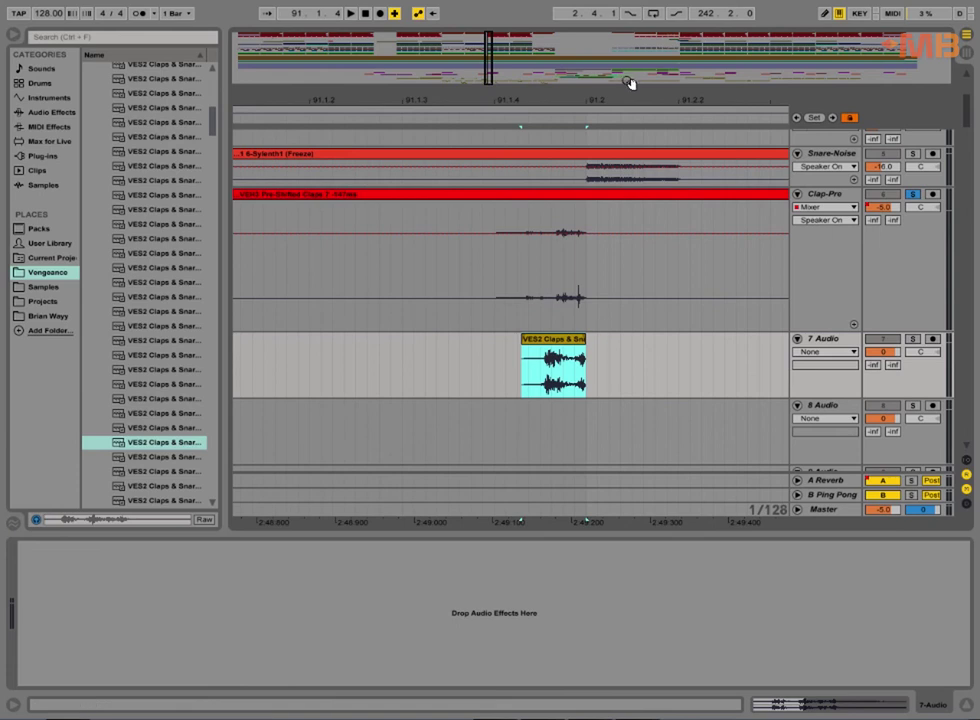
Solo 7 Audio and play the trimmed VES2 Claps & Snares 033 clip, restoring the full mix after listening.
left_click_drag(632, 95, 632, 62)
left_click(915, 341)
key("space")
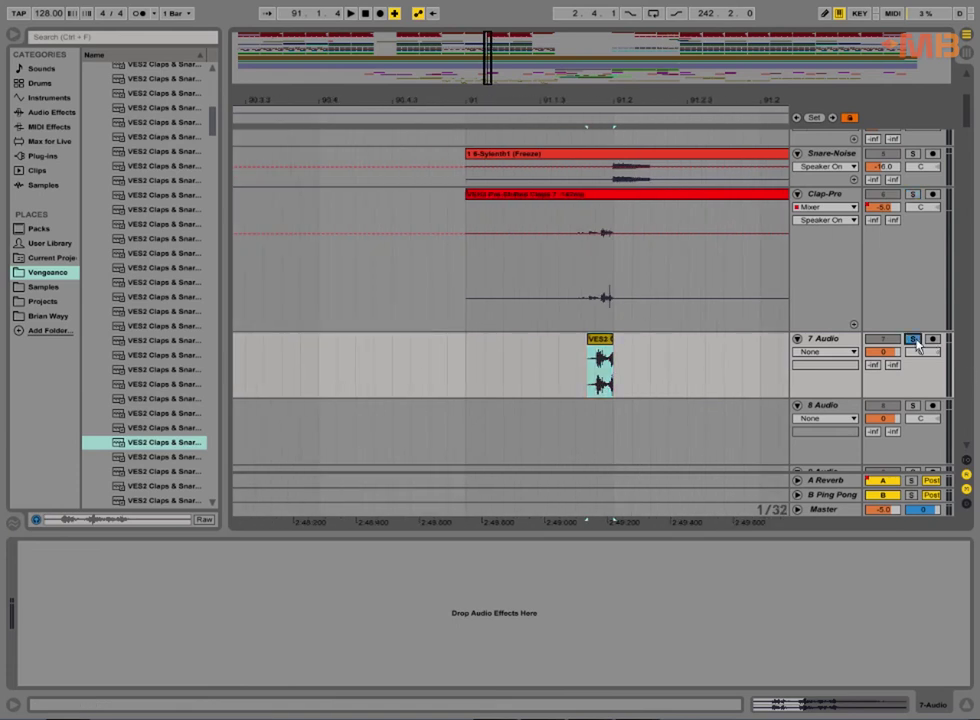
key("space")
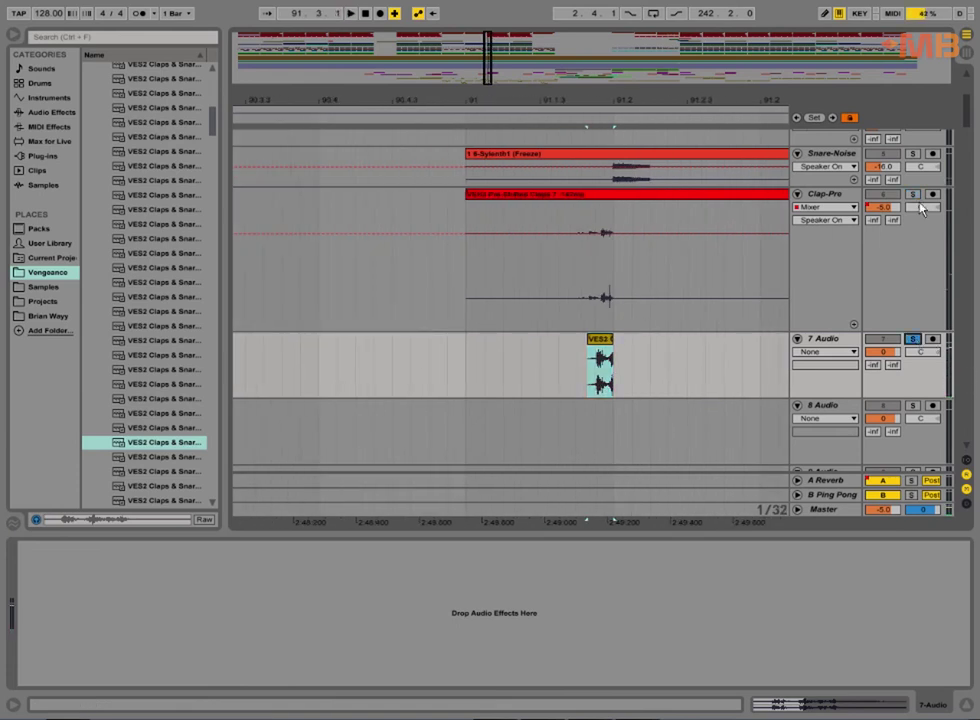
key("space")
left_click(914, 341)
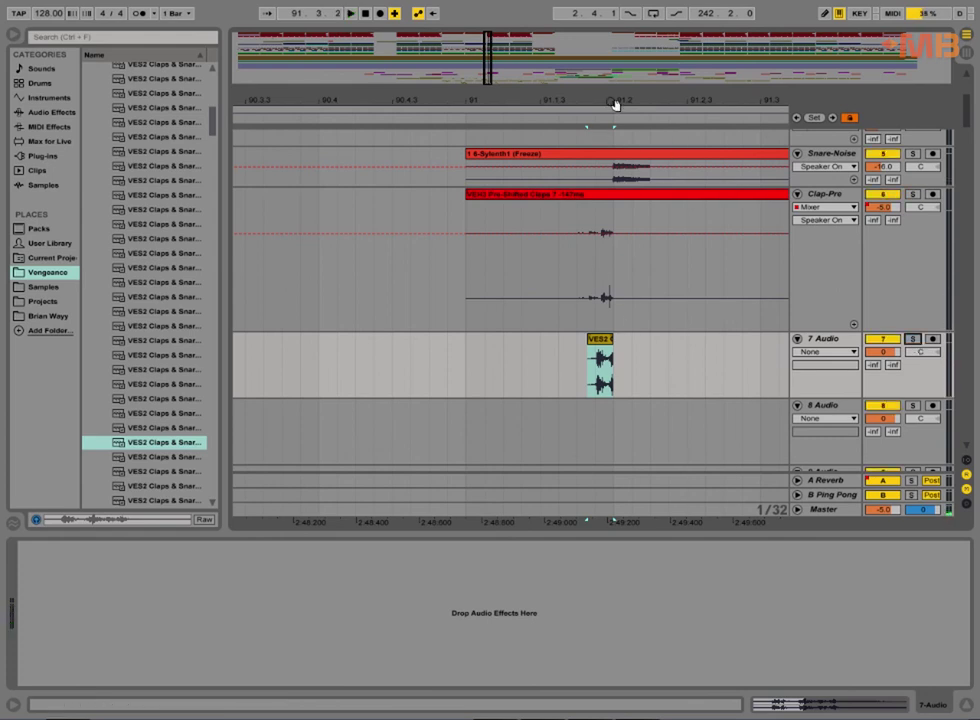
Delete the 7 Audio track holding the trimmed VES2 Claps & Snares 033 clip.
left_click_drag(615, 104, 479, 56)
left_click(828, 342)
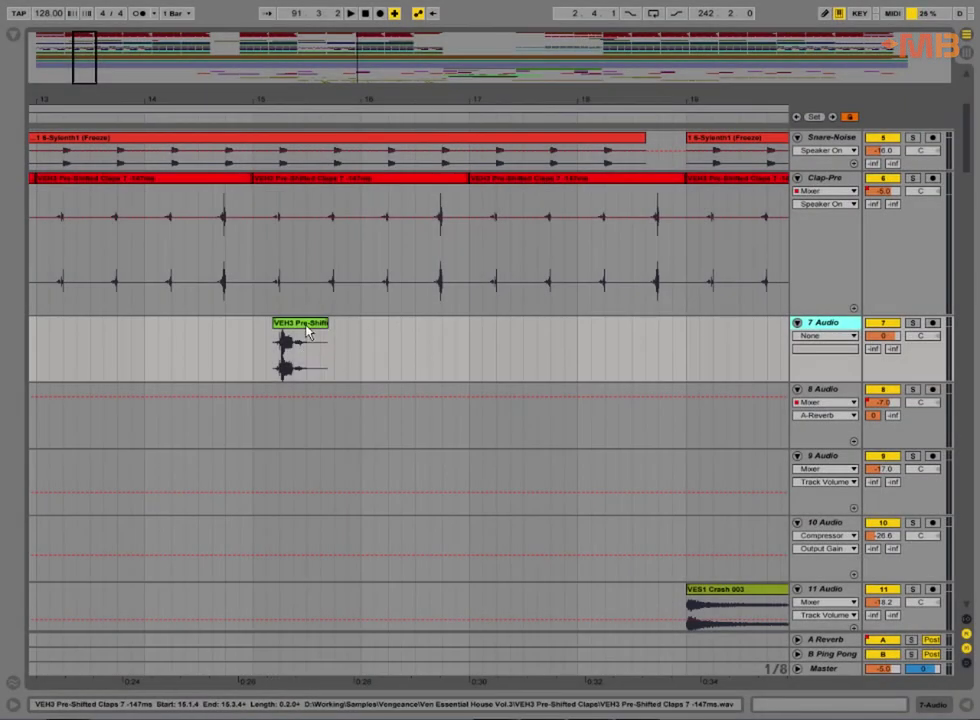
Solo 7 Audio and remove the part of the VEH3 Pre-Shifted Claps 7 -147ms clip after 15.2.1.
left_click(308, 332)
key("z")
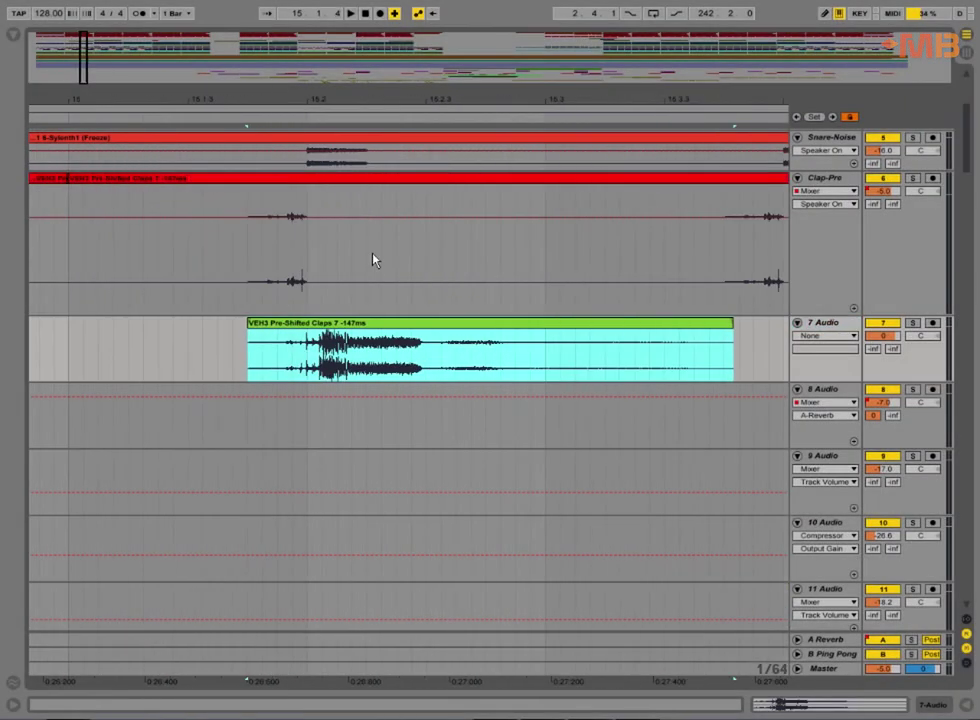
left_click(913, 324)
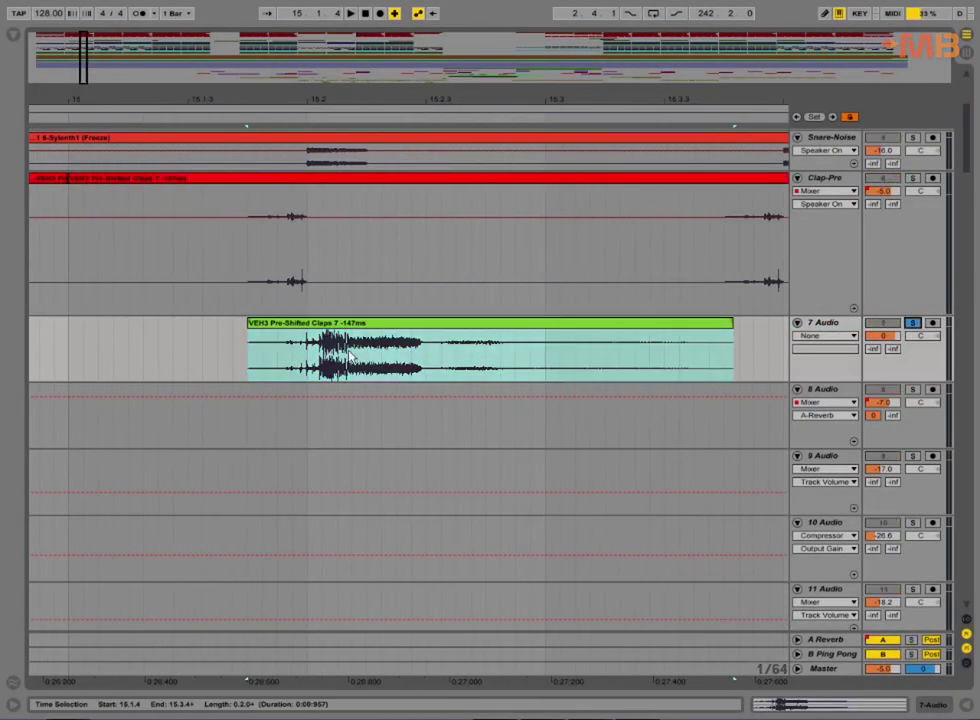
left_click_drag(306, 350, 757, 360)
key("Delete")
left_click(290, 330)
Play the trimmed VEH3 clip on 7 Audio from 15.1.4, comparing it with Clap-Pre soloed and with the full mix.
key("space")
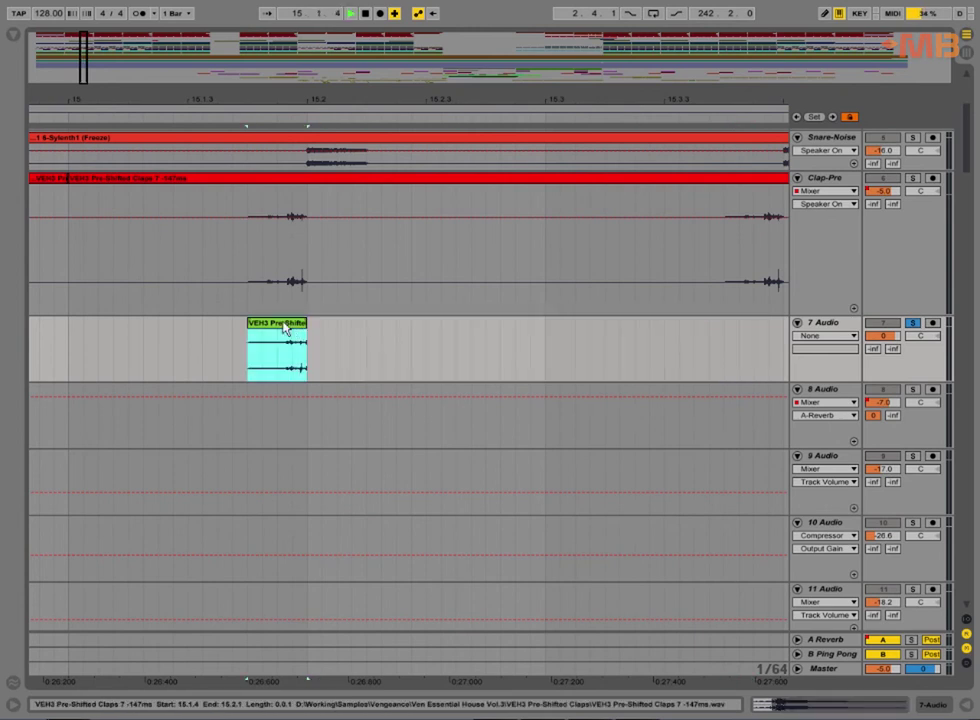
left_click(927, 180)
left_click(914, 179)
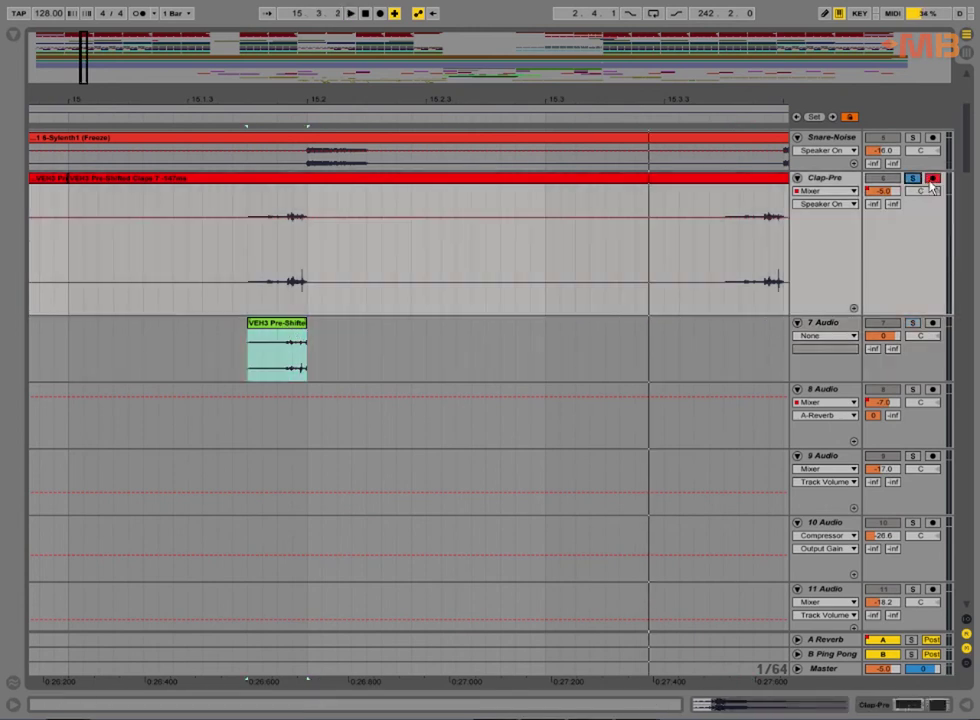
left_click(932, 181)
key("space")
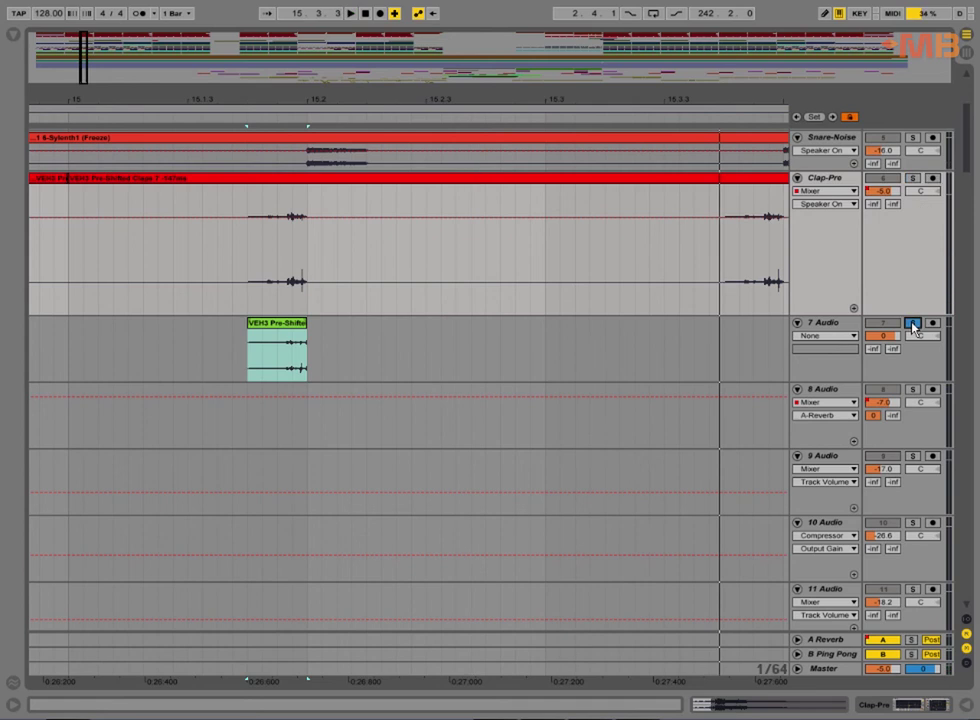
left_click(913, 324)
key("space")
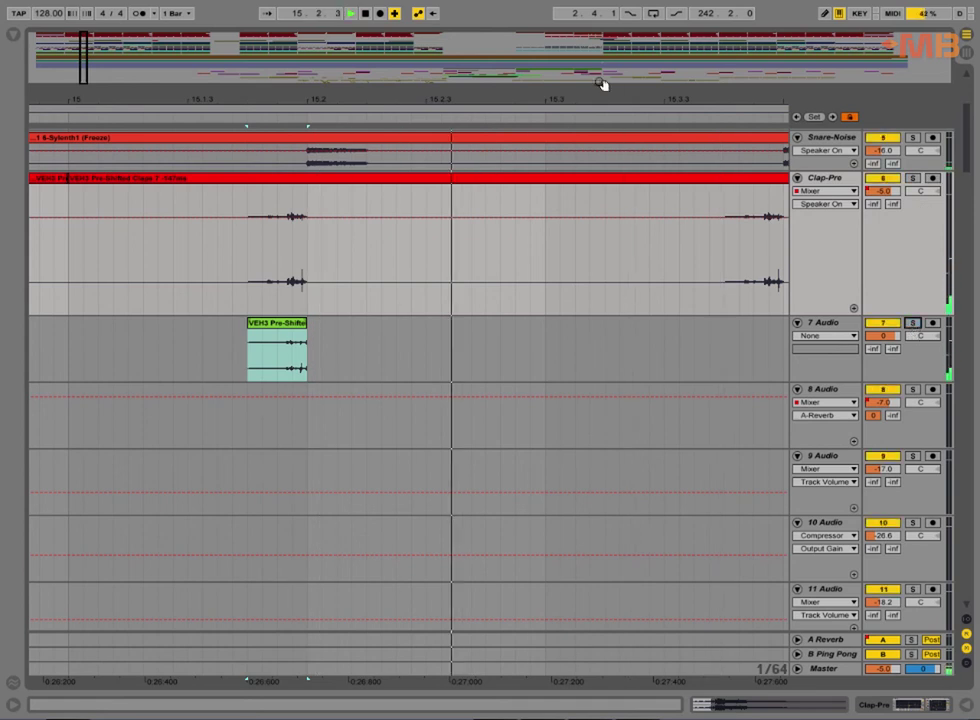
key("space")
Delete the 7 Audio track holding the trimmed VEH3 Pre-Shifted Claps 7 clip.
left_click_drag(595, 98, 595, 52)
left_click(842, 325)
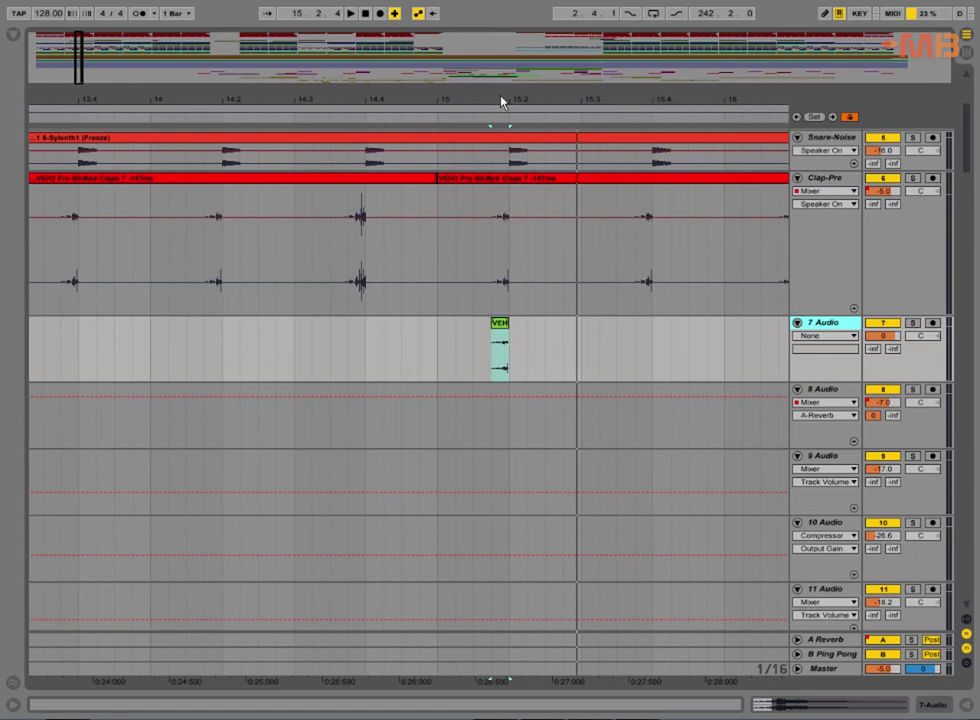
key("Delete")
Solo the Hats group and play it from bar 37.
left_click_drag(502, 98, 502, 30)
scroll(164, 311, "down", 5)
left_click(130, 283)
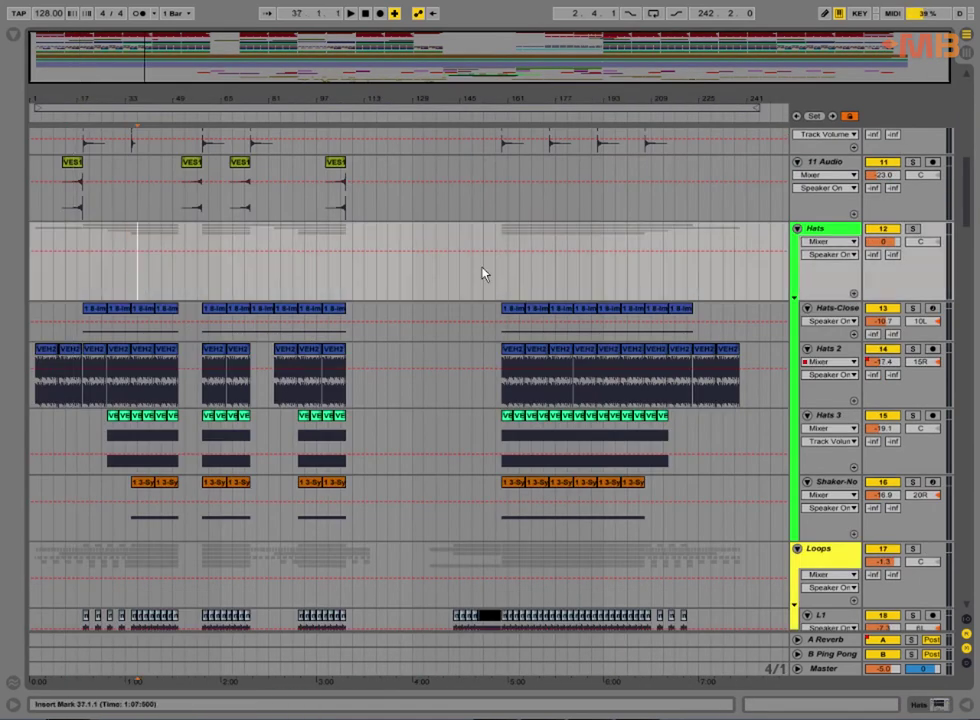
left_click(914, 230)
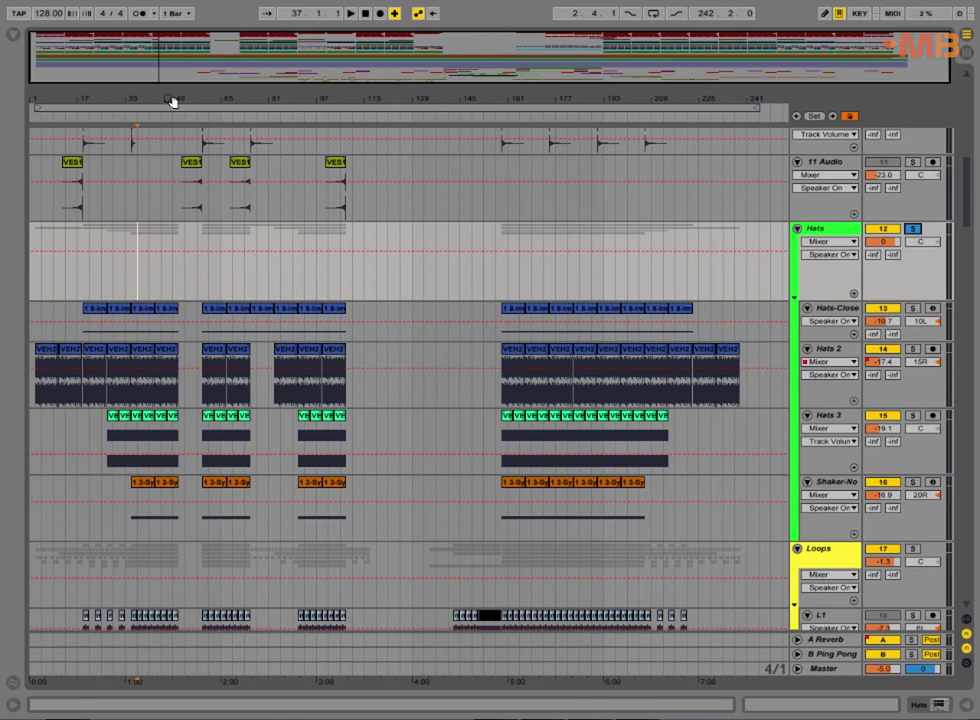
left_click_drag(134, 98, 420, 293)
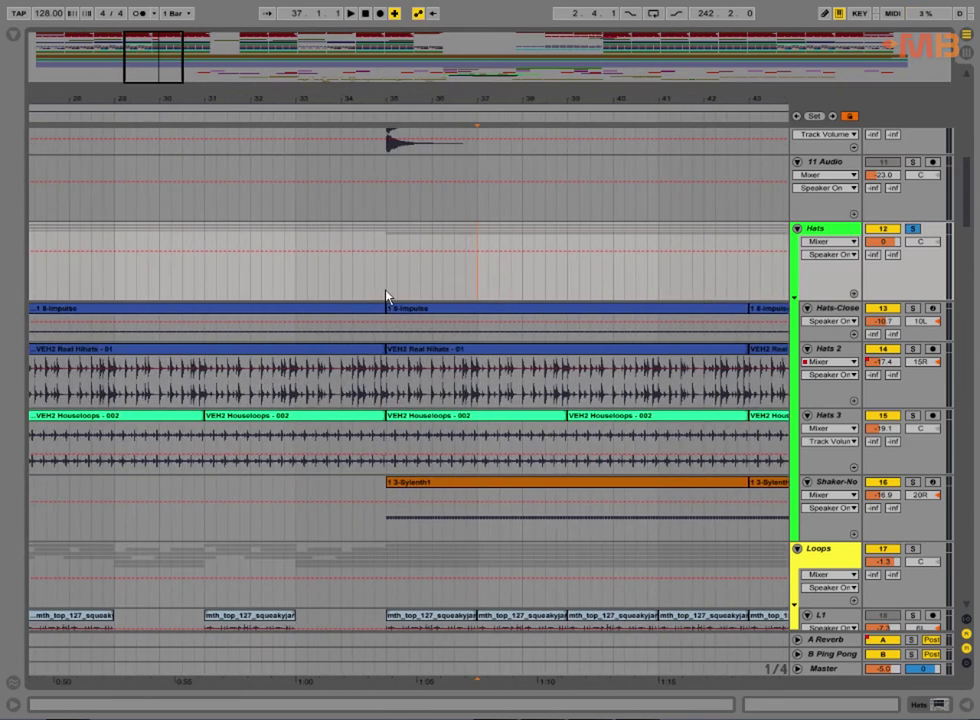
key("space")
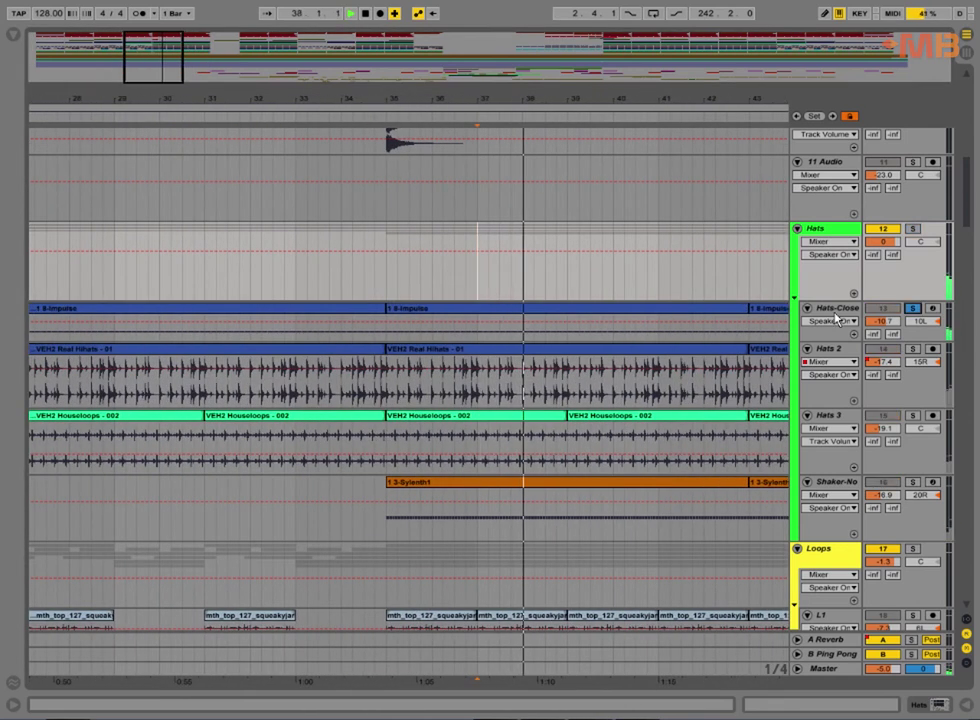
Solo Hats-Close, show its Impulse and Compressor device chain, and play the track from bar 35.
left_click(912, 308)
double_click(827, 310)
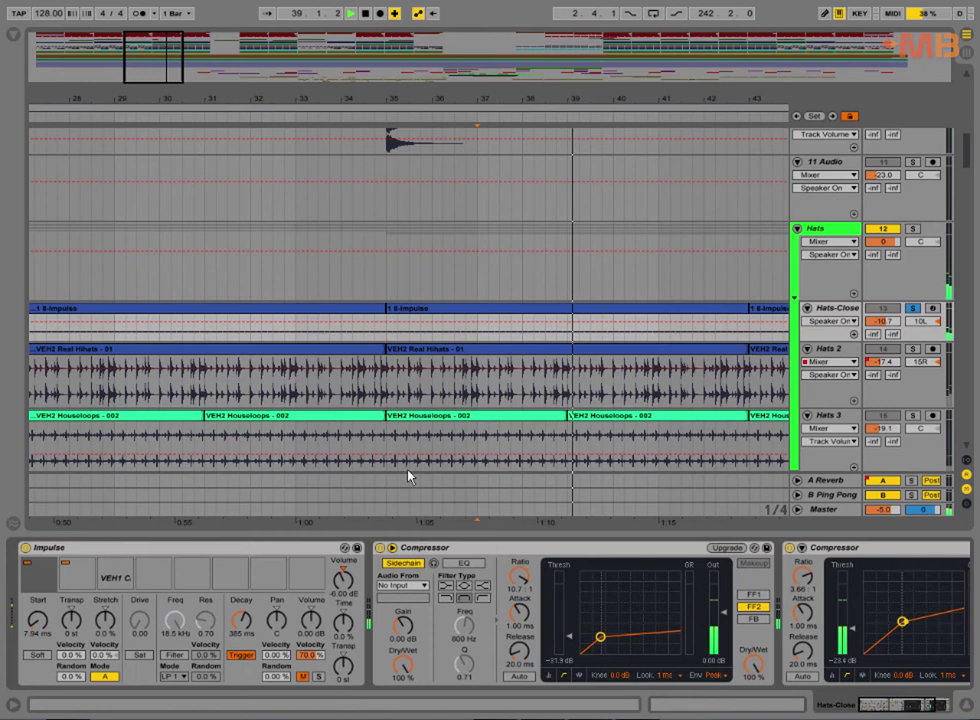
left_click(388, 348)
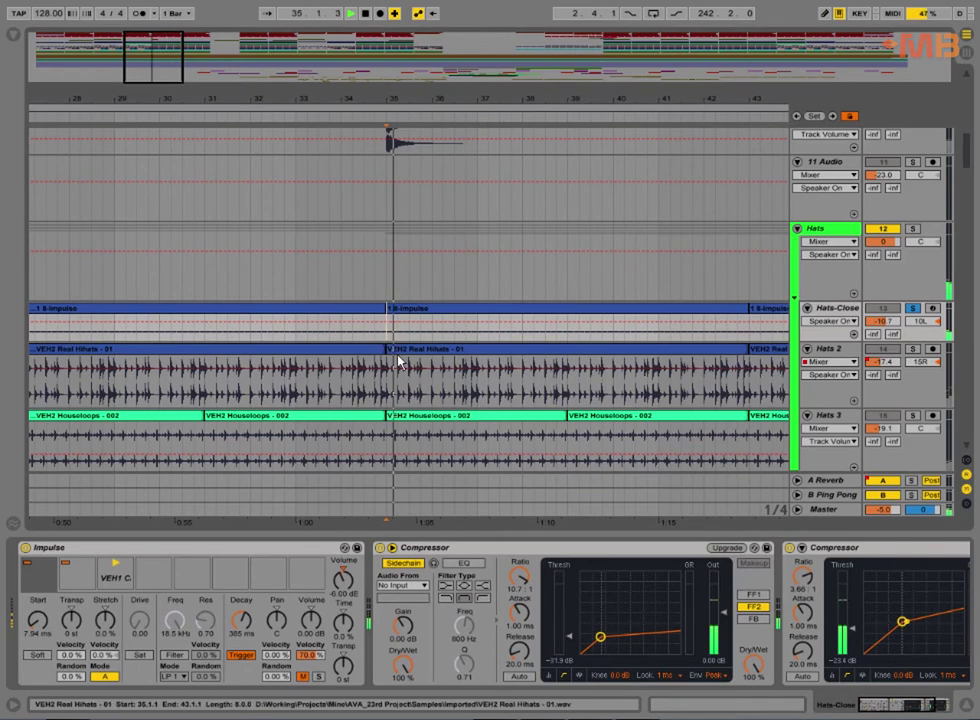
scroll(520, 361, "down", 1)
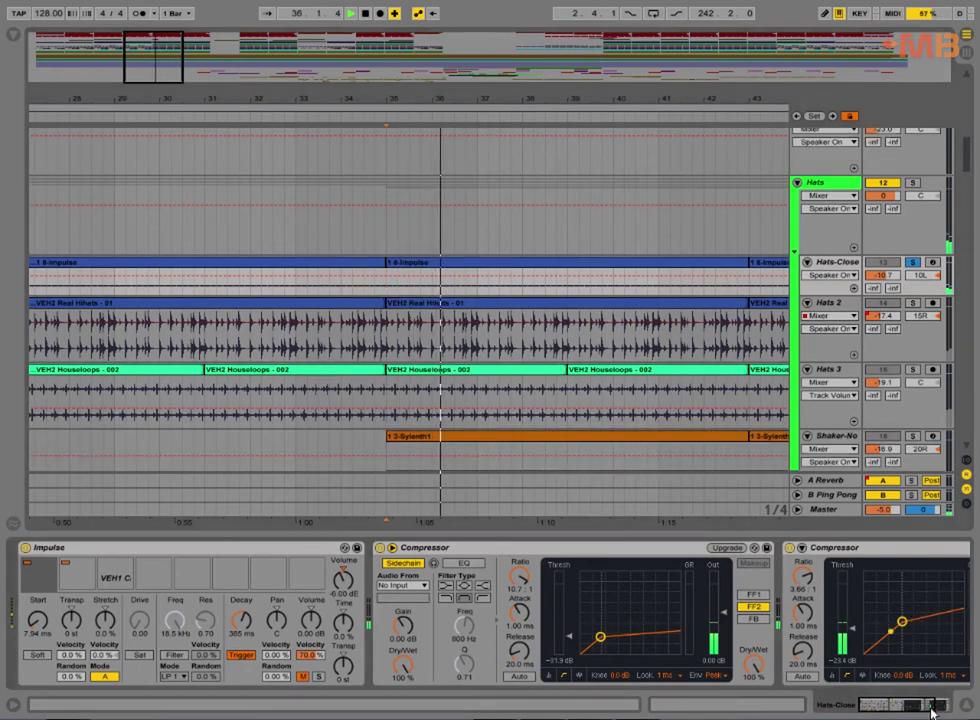
left_click(941, 708)
left_click(885, 706)
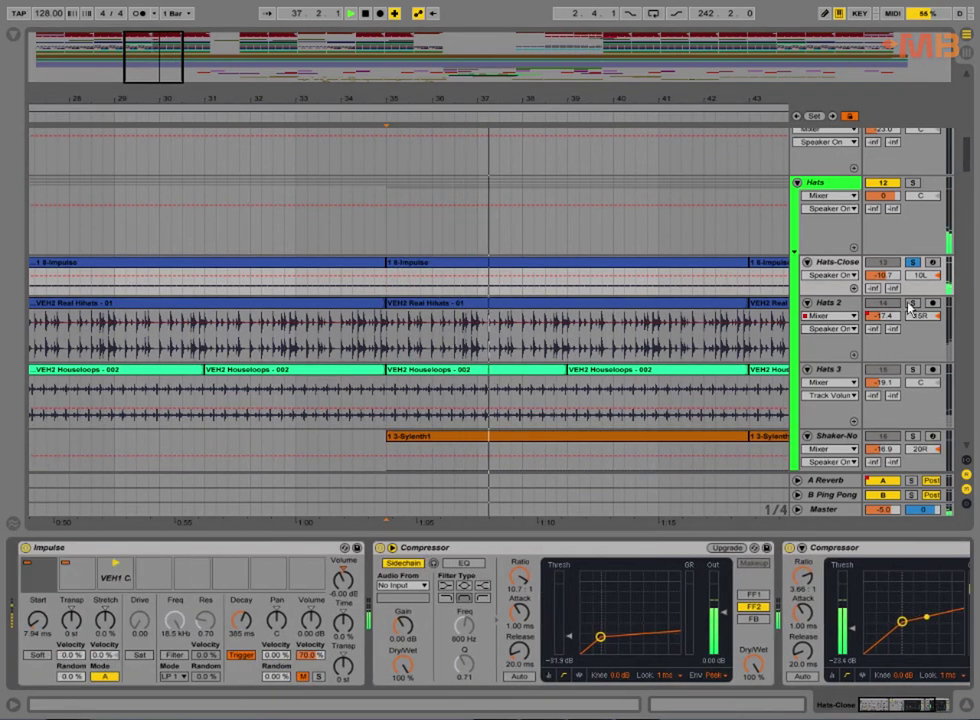
Open the 1 8-Impulse clip at bar 35 on Hats-Close to examine its notes and velocities, and close the clip editor.
double_click(448, 263)
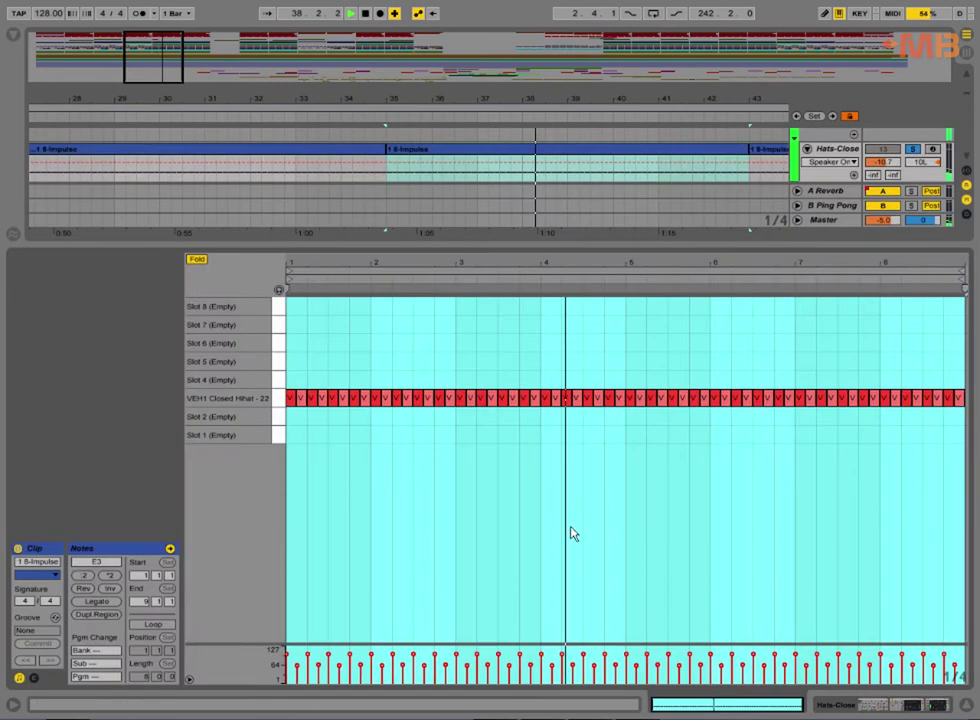
left_click(560, 597)
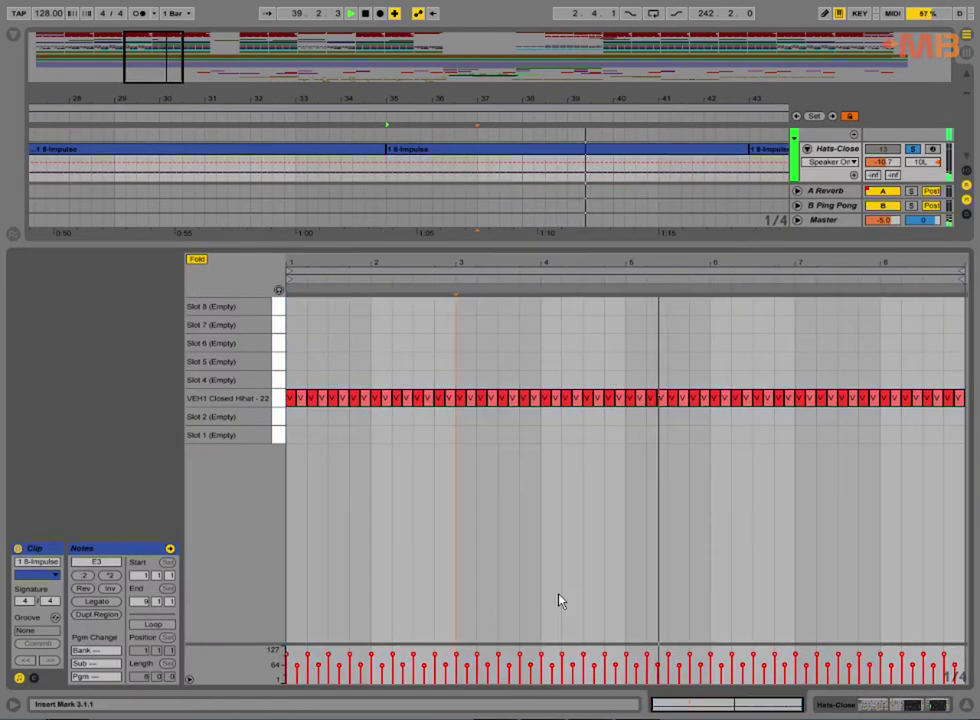
left_click(967, 705)
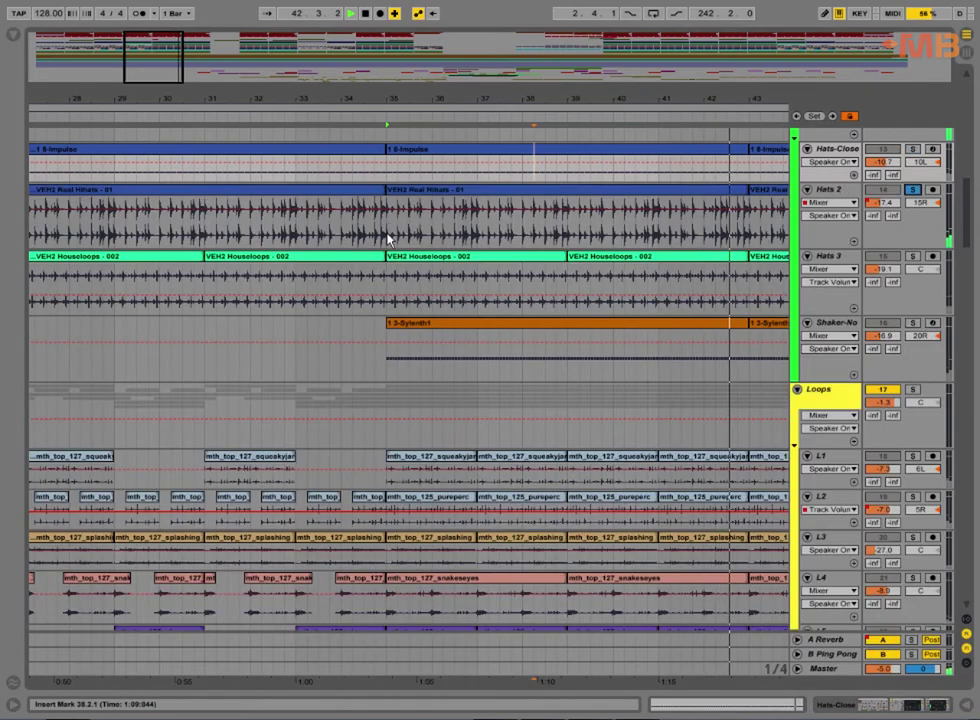
Play the soloed Hats 2 track from bar 35 and switch the solo to Hats 3.
left_click(389, 240)
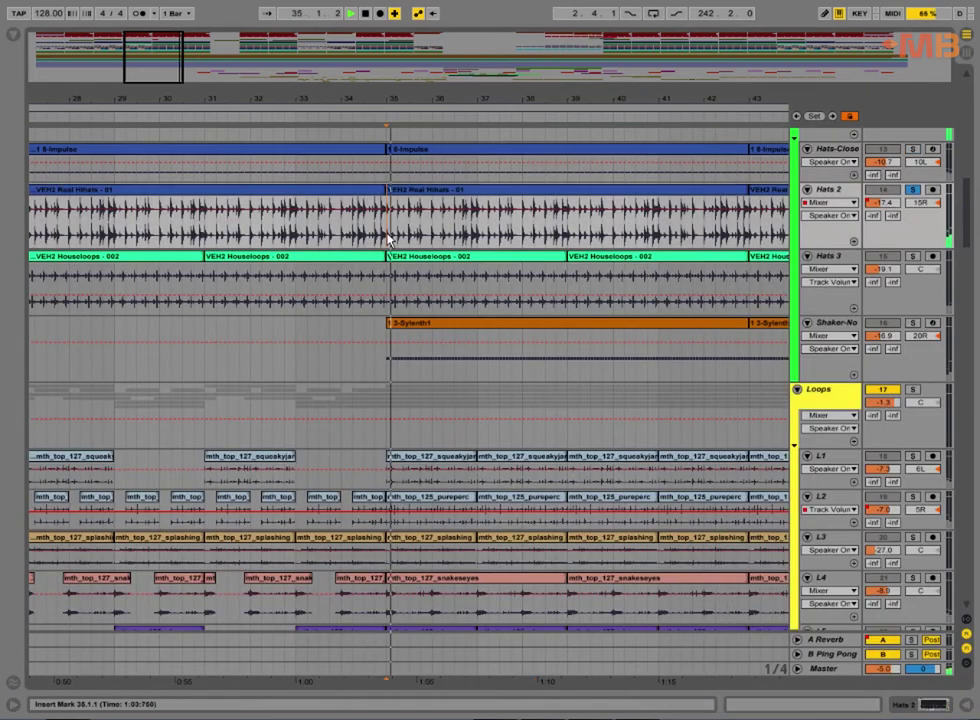
left_click(914, 258)
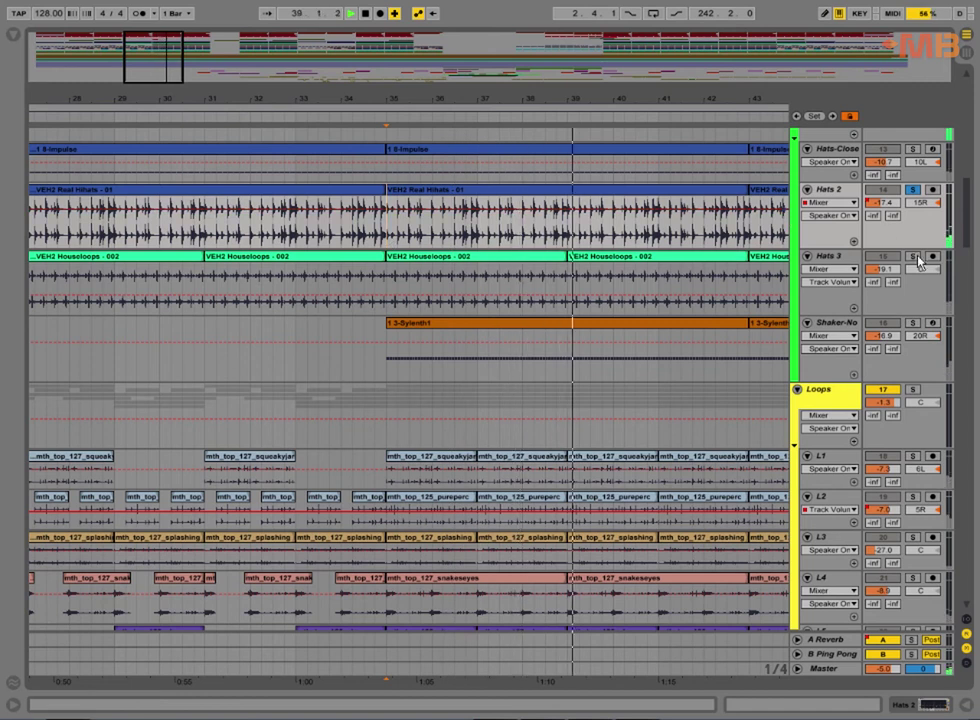
scroll(912, 283, "up", 2)
scroll(913, 284, "up", 1)
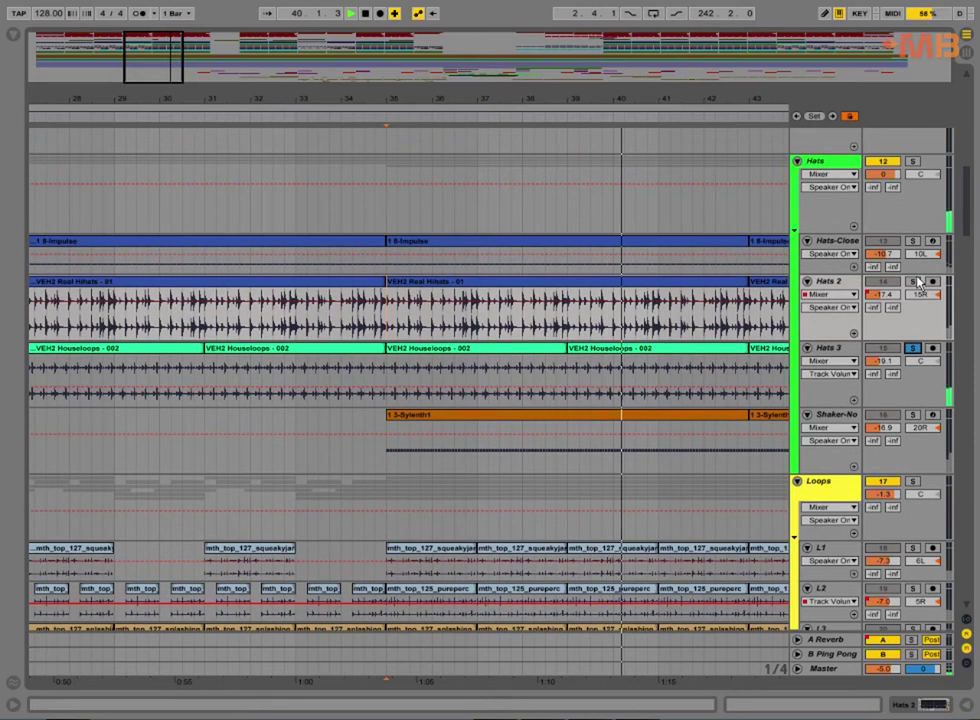
Solo Hats-Close together with Hats 2 and play them while examining their panning and levels in the Session View mixer.
left_click(914, 282)
left_click(914, 242, "ctrl")
left_click(836, 248)
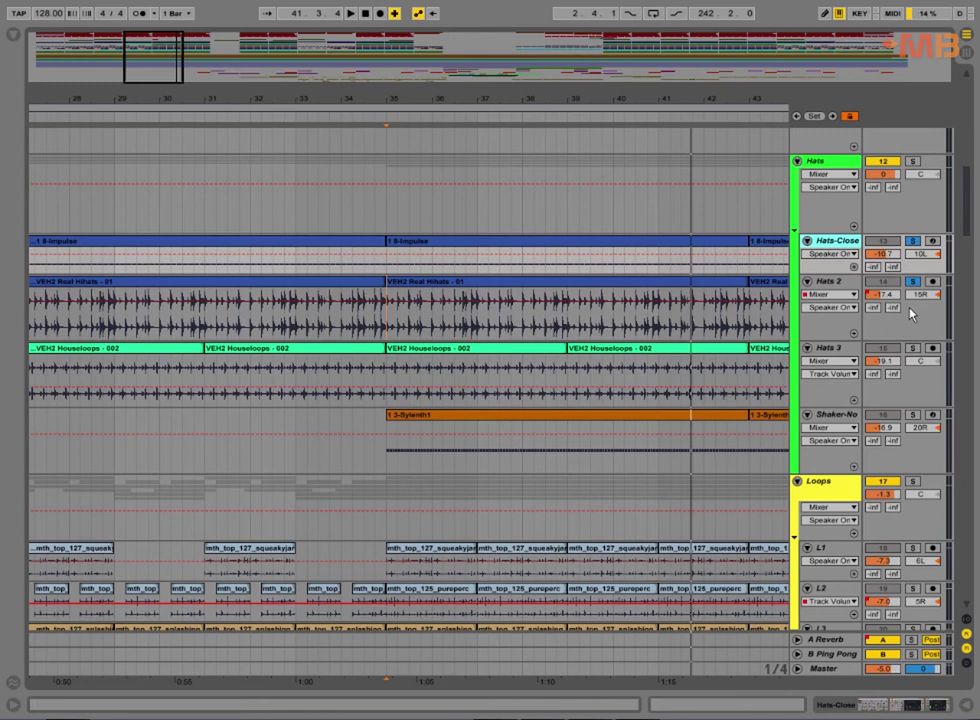
key("Tab")
left_click_drag(546, 246, 552, 519)
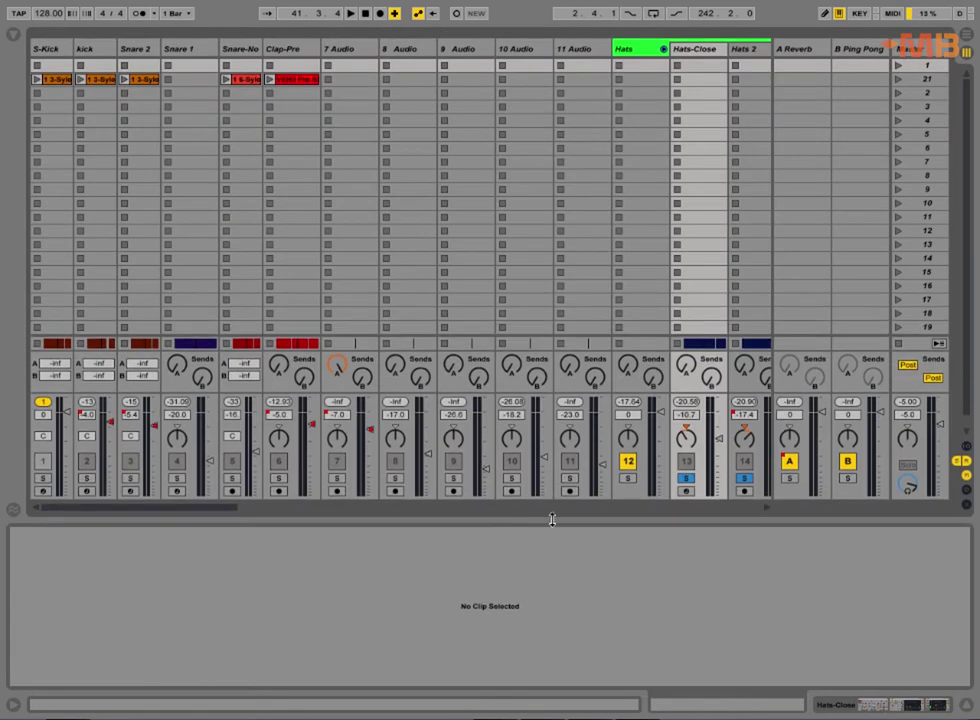
left_click_drag(222, 512, 325, 520)
key("space")
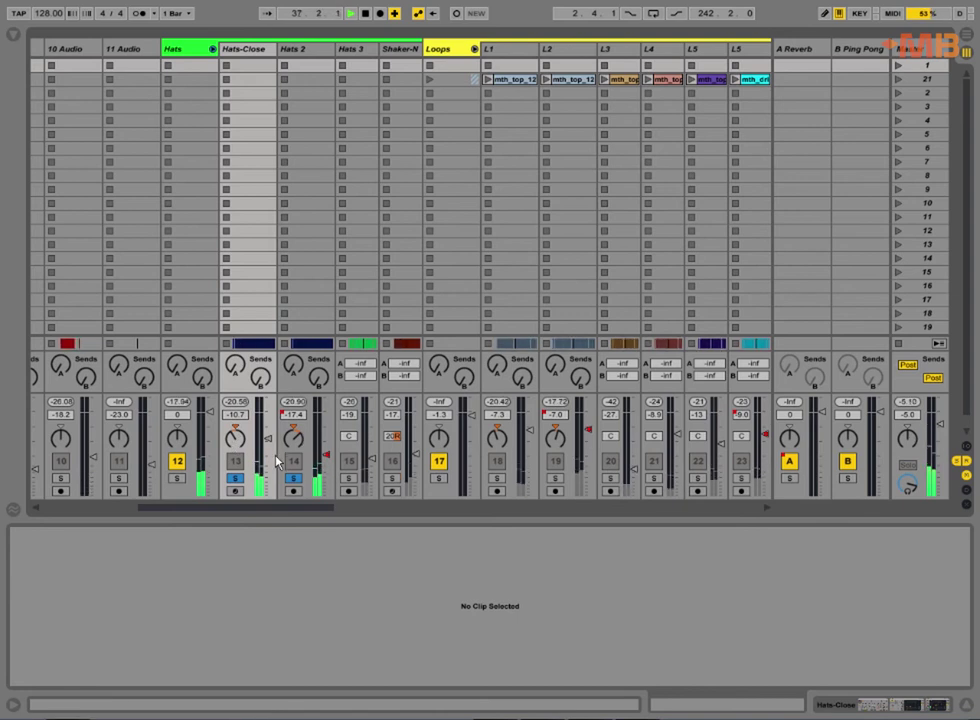
Solo Hats 3 on its own and return to the Arrangement View.
left_click(350, 479)
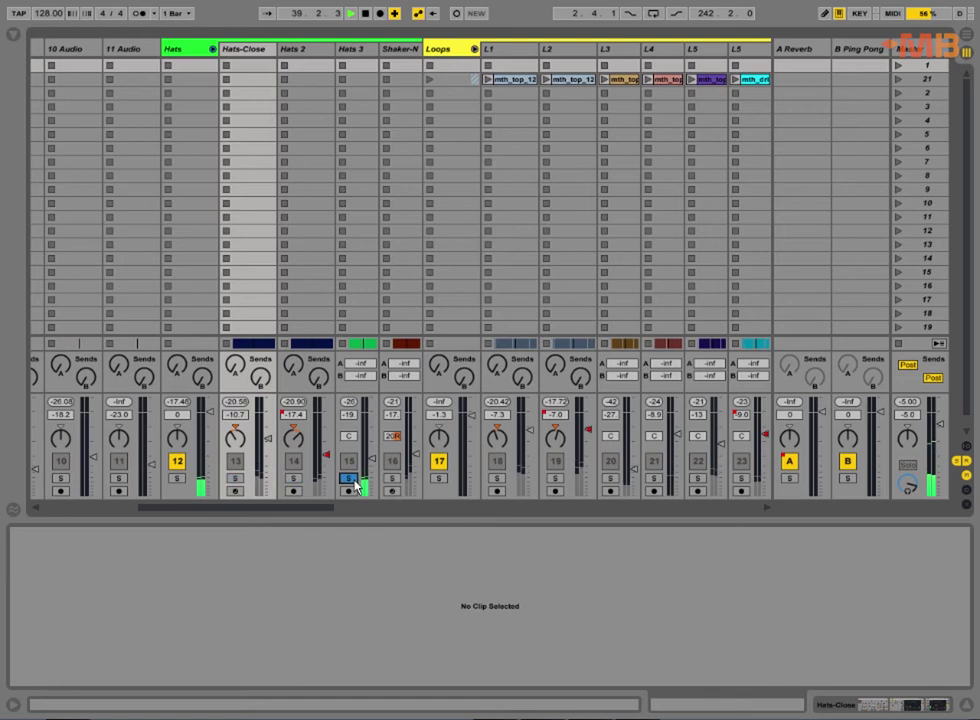
key("Tab")
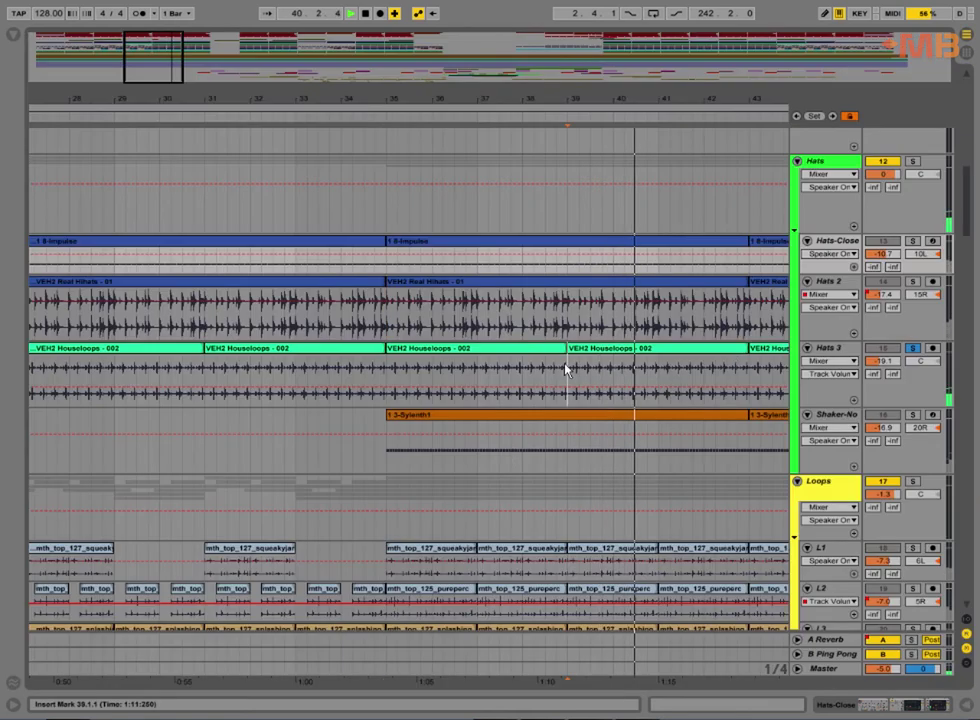
Solo Shaker-Noise instead of Hats 3 and open its 1 3-Sylenth1 clip at bar 35 to examine the notes and velocities.
left_click(566, 368)
scroll(575, 367, "down", 2)
left_click(912, 339)
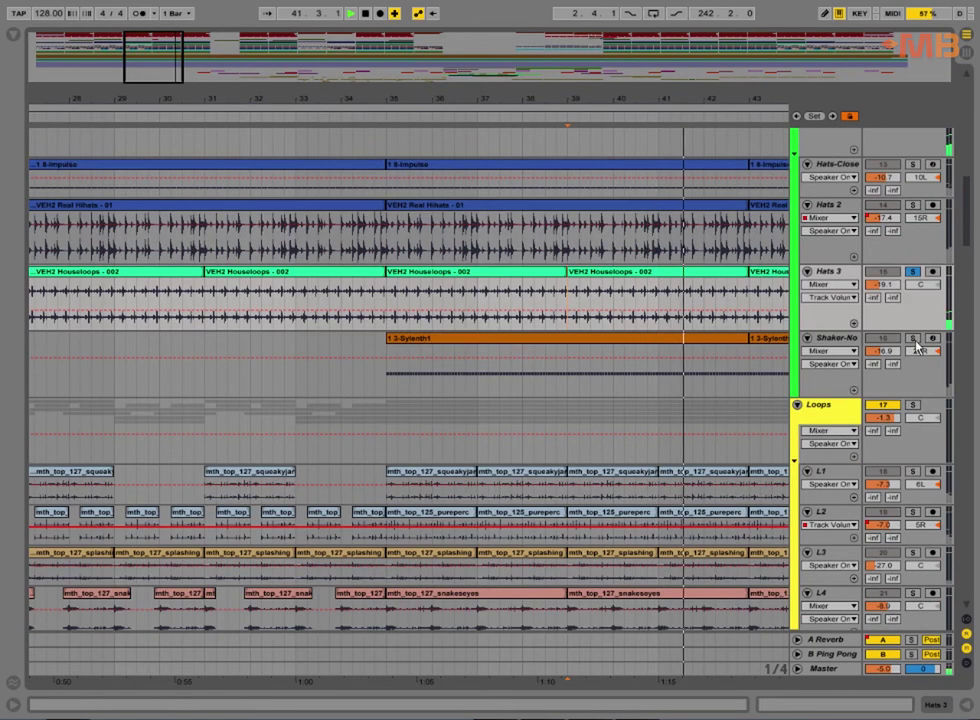
scroll(490, 337, "right", 3)
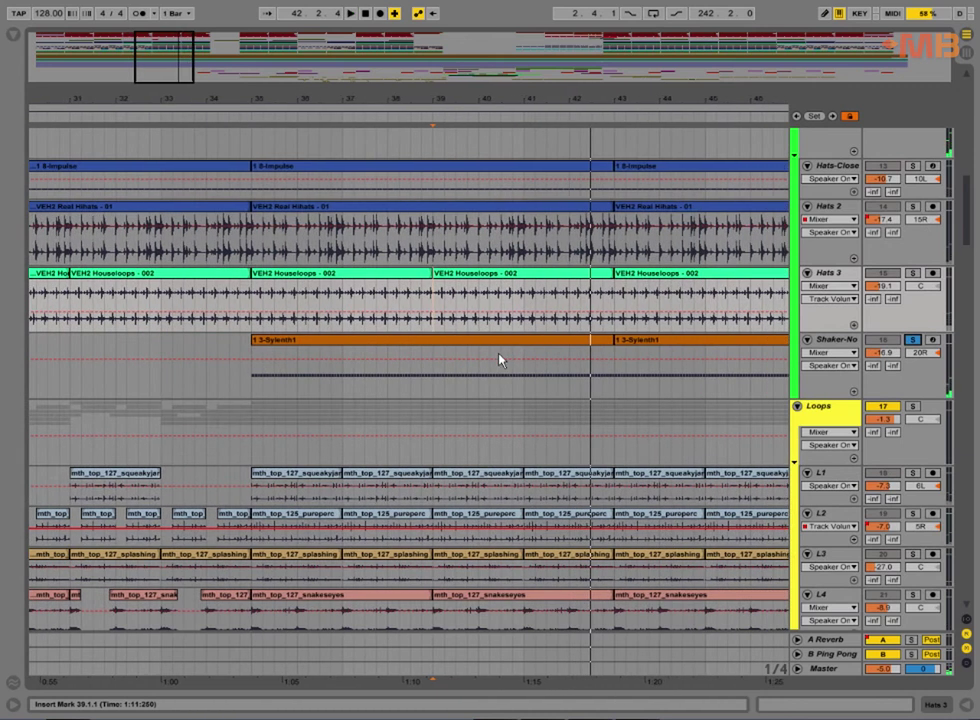
double_click(499, 352)
key("space")
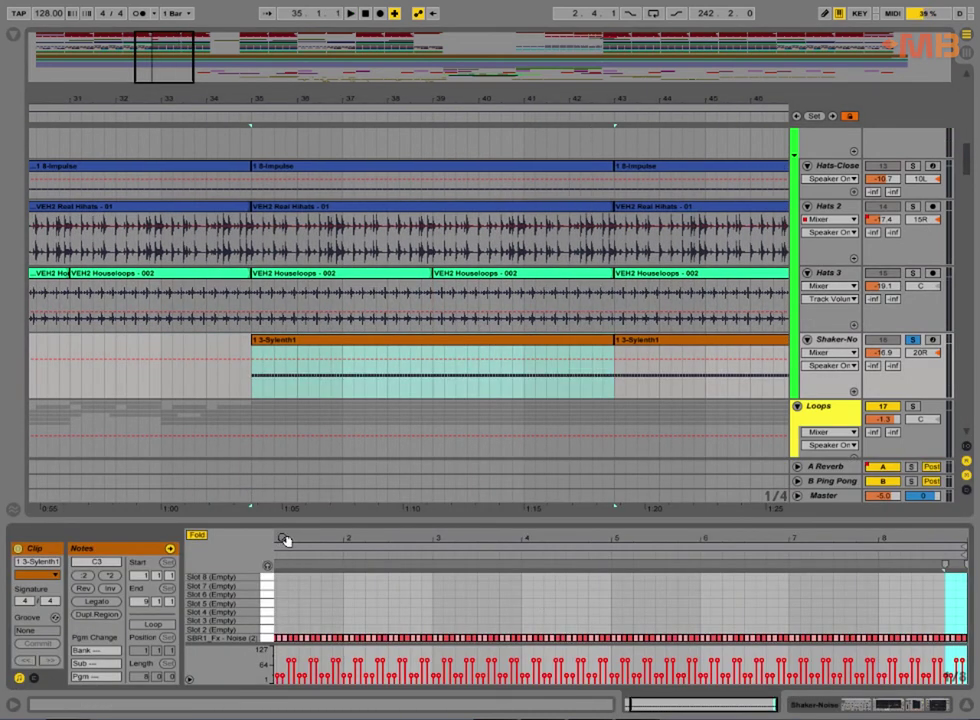
left_click_drag(285, 540, 378, 665)
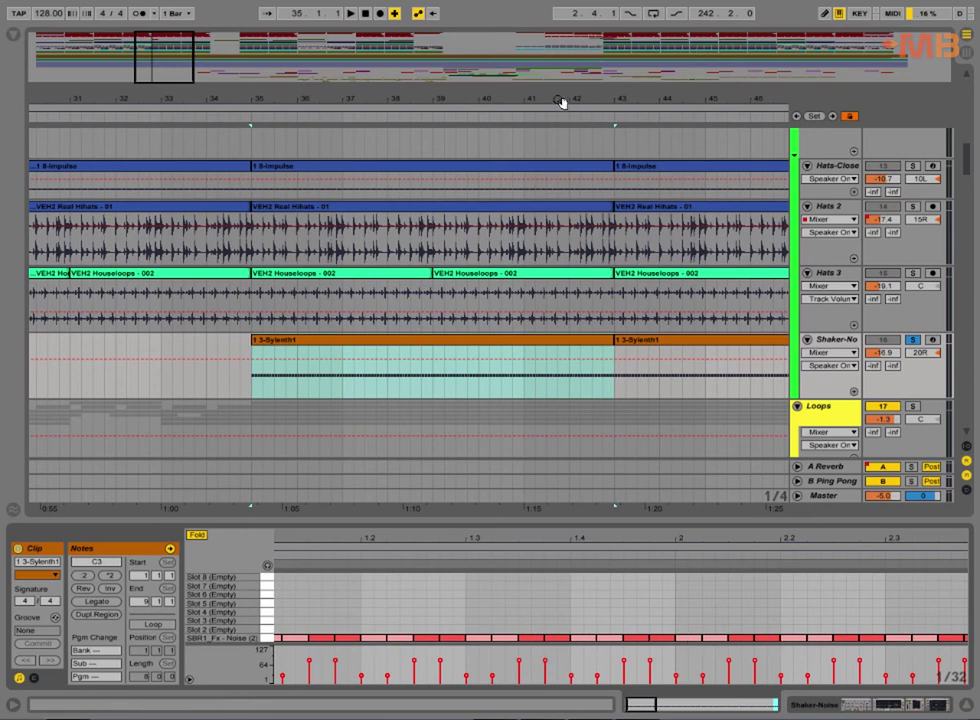
Select the Hats group and show its Auto Filter's Device On and Frequency automation across the arrangement.
left_click_drag(562, 103, 247, 50)
scroll(352, 243, "down", 2)
scroll(370, 236, "up", 2)
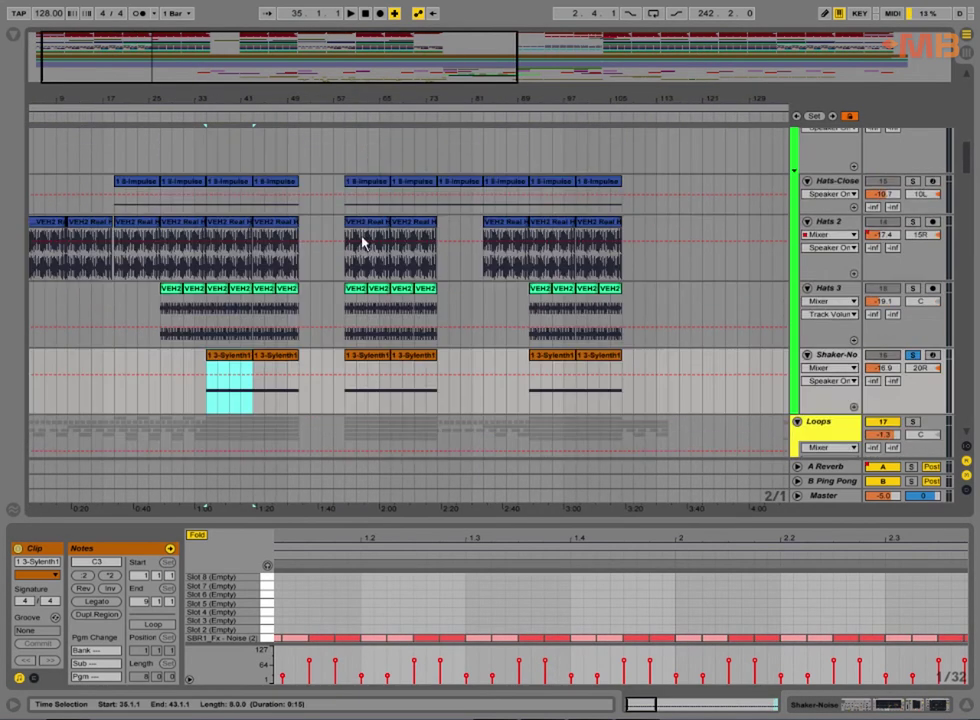
scroll(726, 258, "up", 3)
left_click(833, 243)
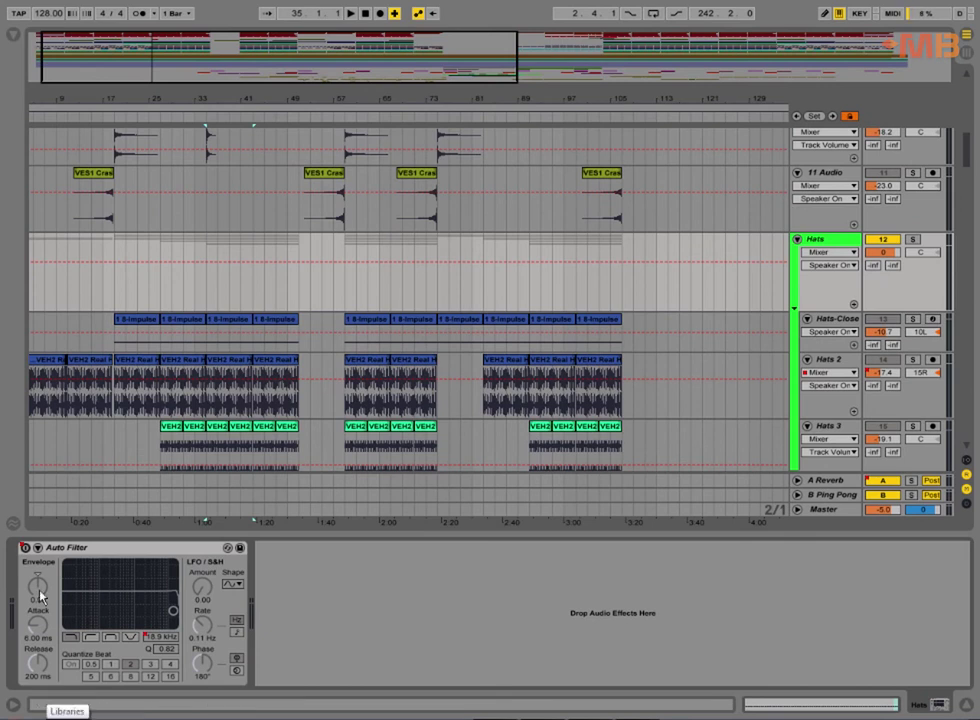
right_click(27, 552)
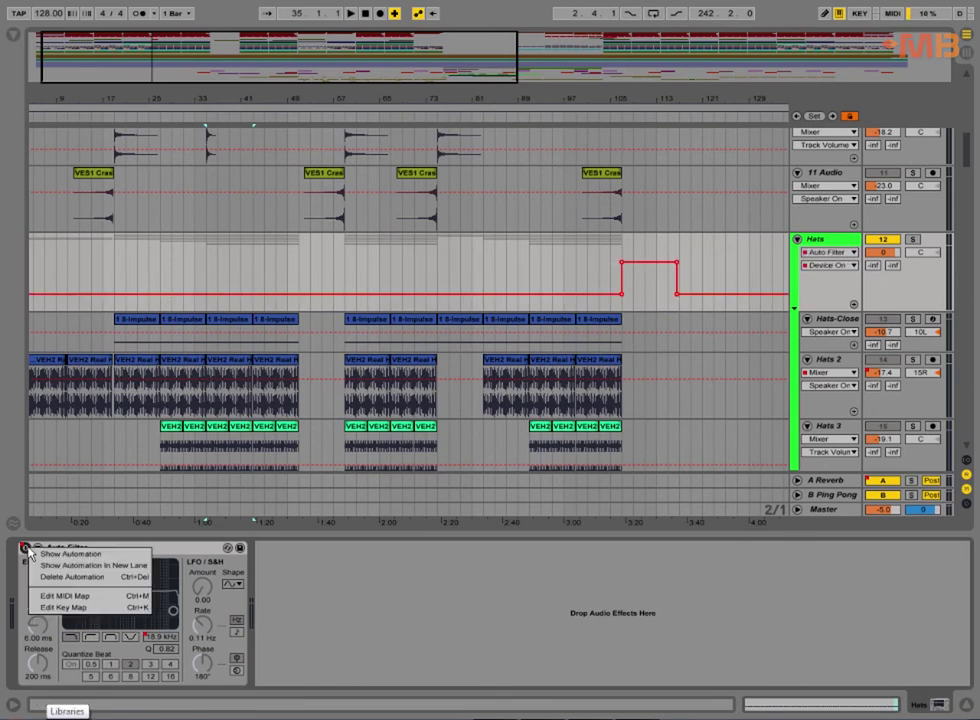
right_click(157, 638)
left_click(430, 288)
scroll(928, 219, "down", 1)
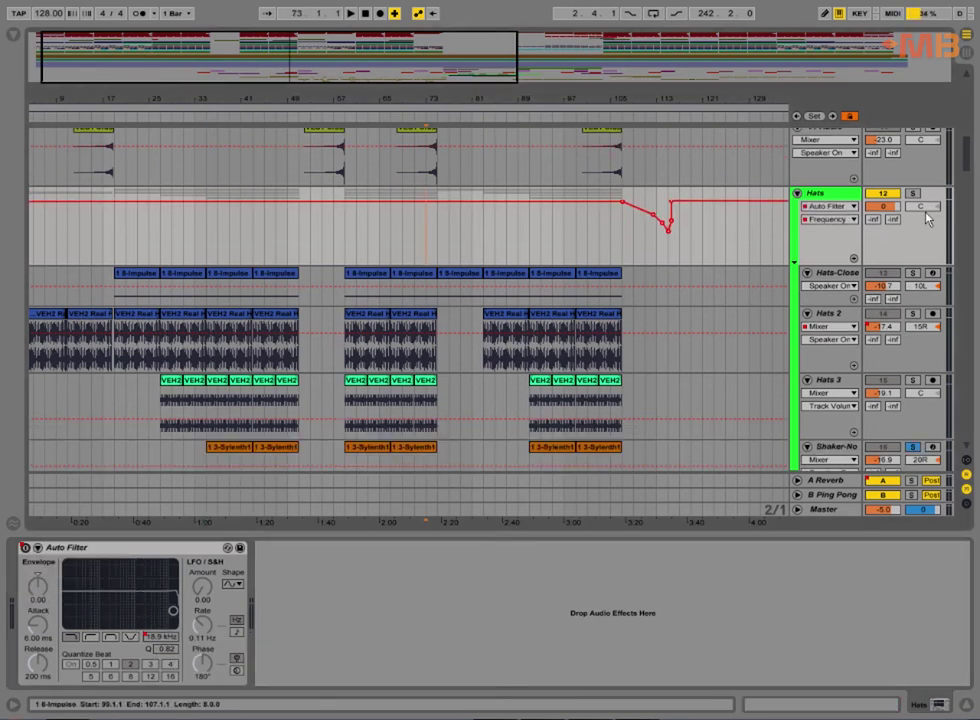
Solo the Hats group, play all hat layers together from bar 91, and turn the solo off.
left_click(912, 193)
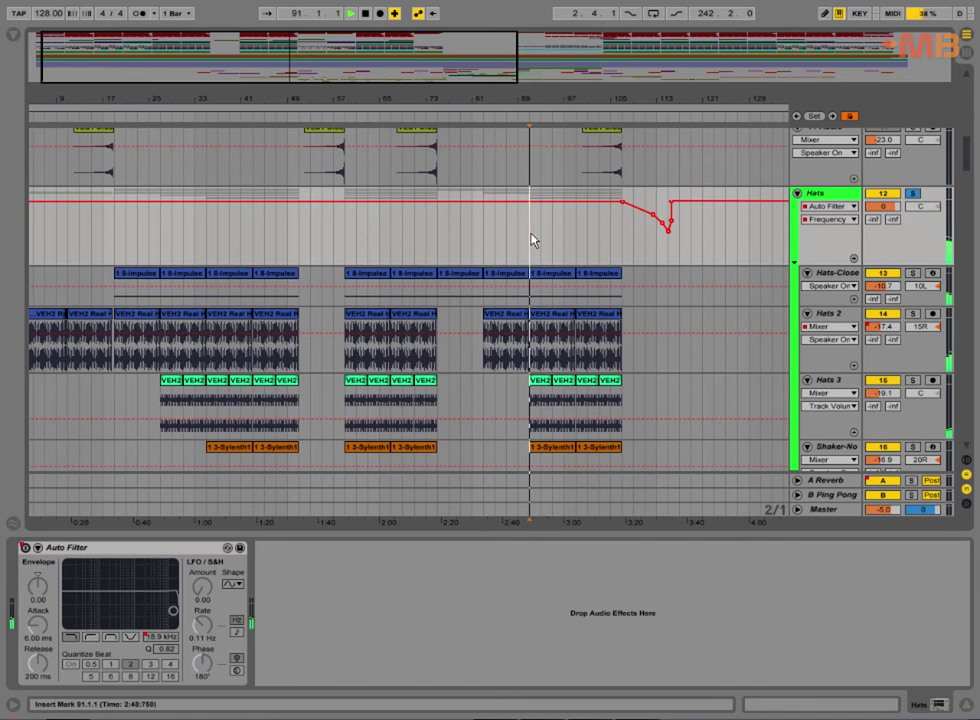
key("space")
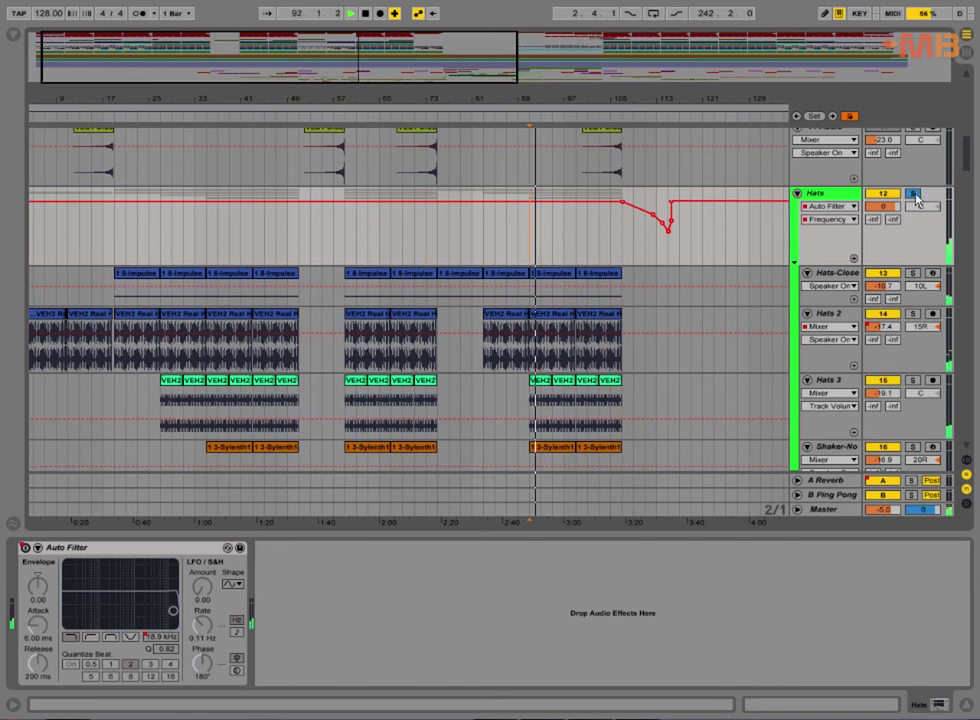
scroll(801, 265, "down", 5)
scroll(801, 265, "down", 3)
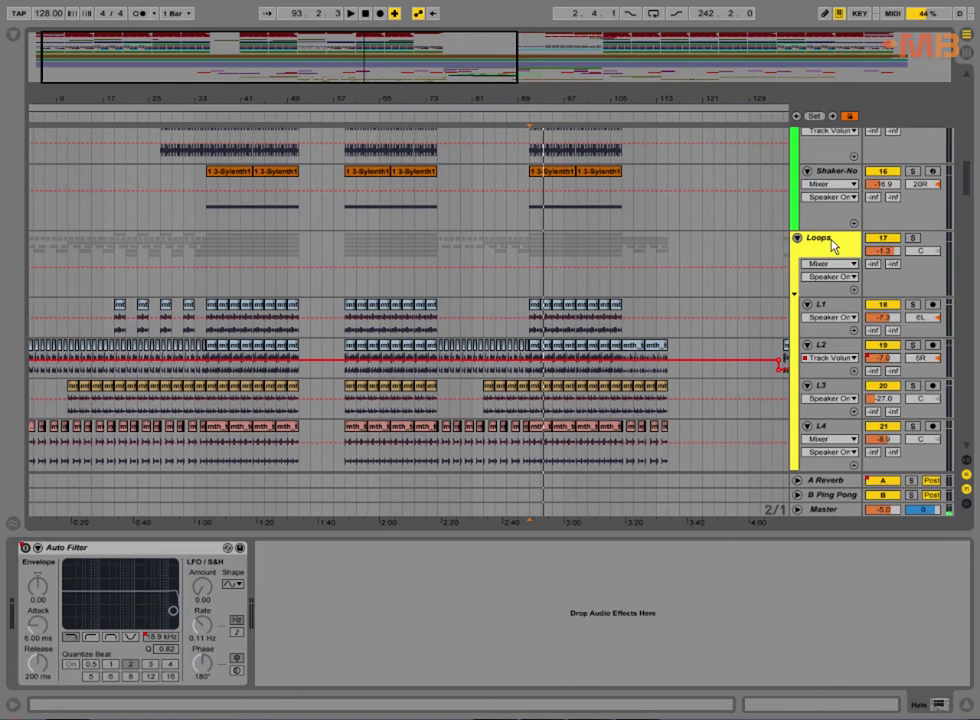
Select the Loops group to examine its effect chain and solo it with its section around bar 91 in view.
left_click(831, 246)
scroll(801, 245, "down", 3)
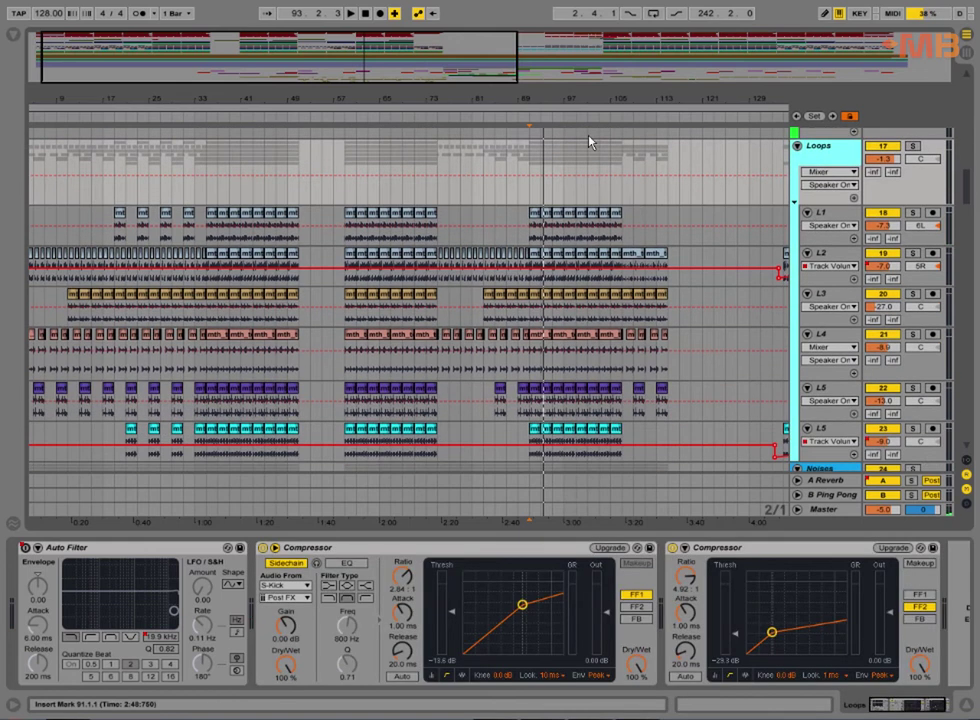
left_click_drag(599, 99, 599, 199)
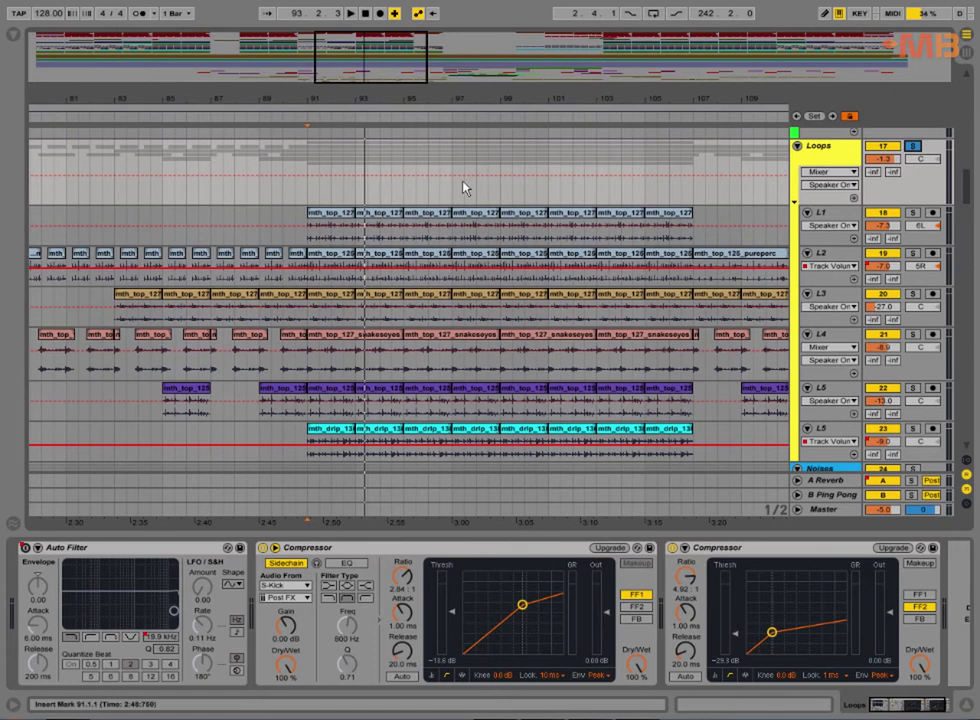
Play the soloed Loops group from bar 91 while examining its loop layers, and stop with the insert mark at bar 91 on L1.
key("space")
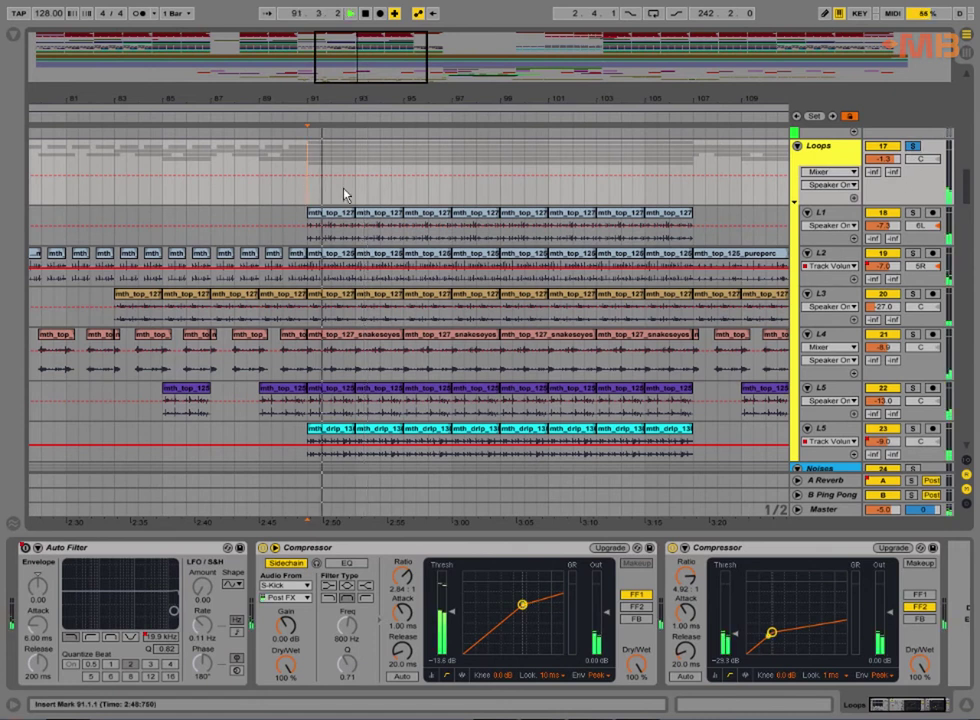
scroll(415, 215, "down", 3)
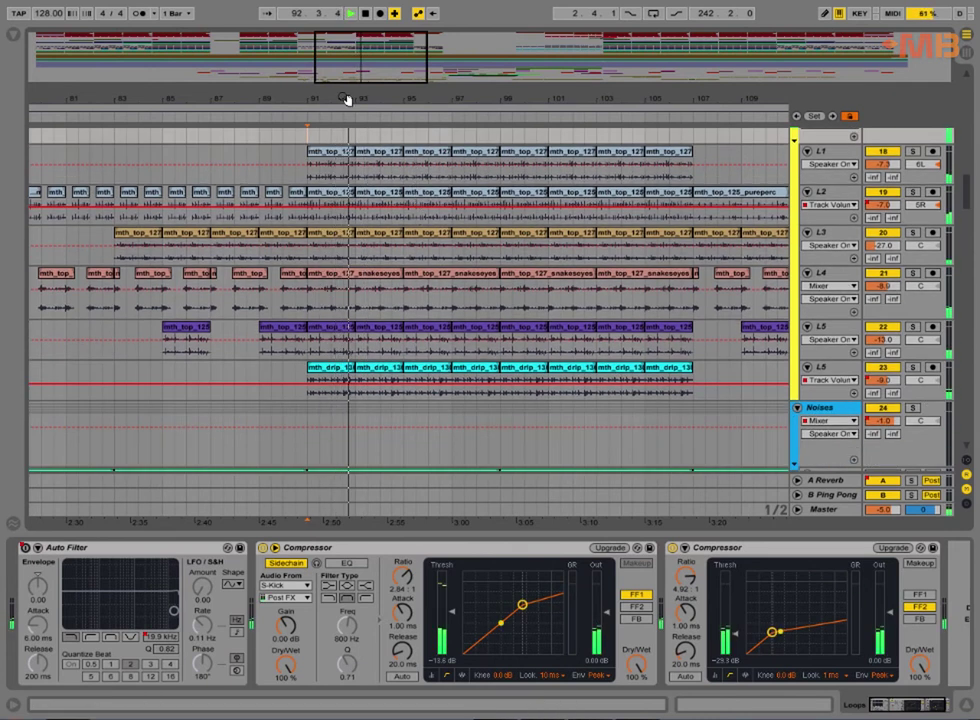
left_click_drag(350, 99, 406, 136)
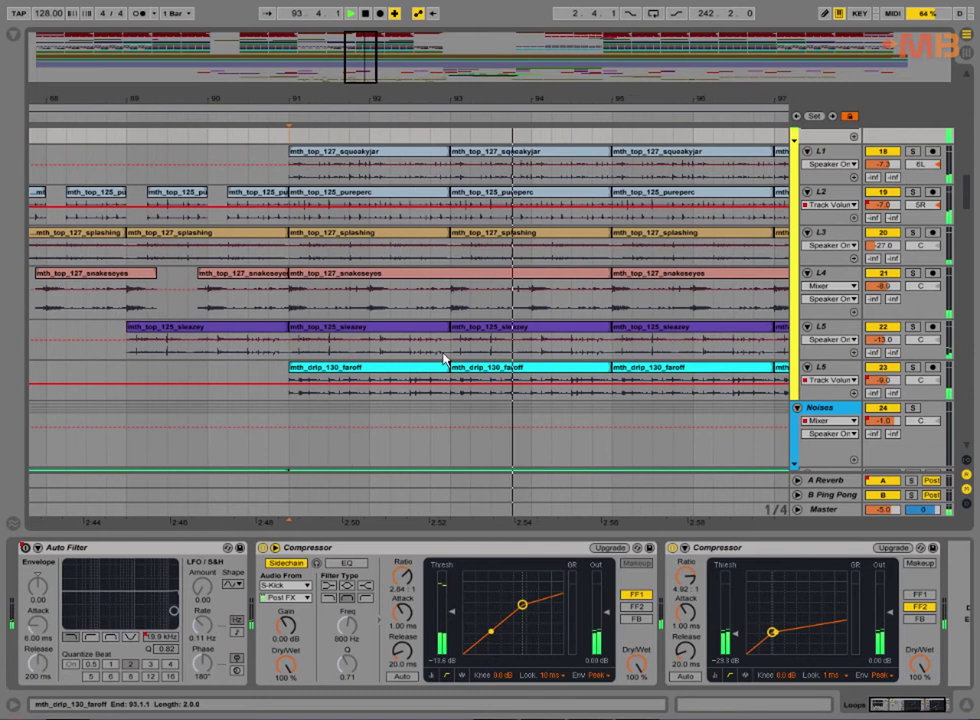
scroll(420, 367, "up", 2)
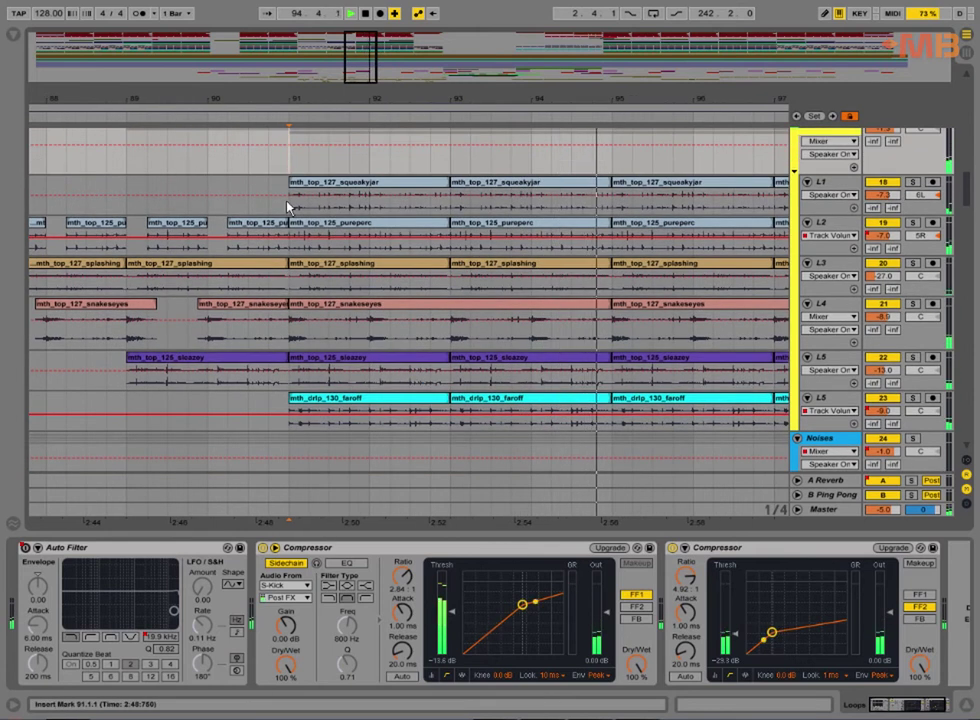
left_click(290, 207)
key("space")
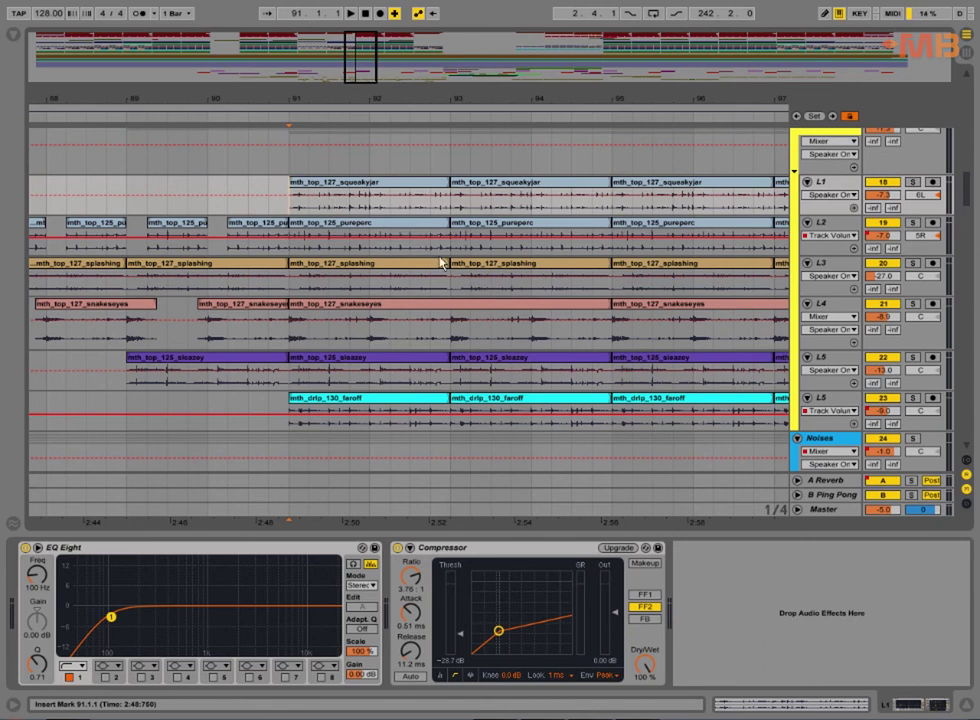
Open the mth_top_127_squeakyjar clip at bar 91 on L1 and enlarge the track's height to show its transients.
left_click(319, 187)
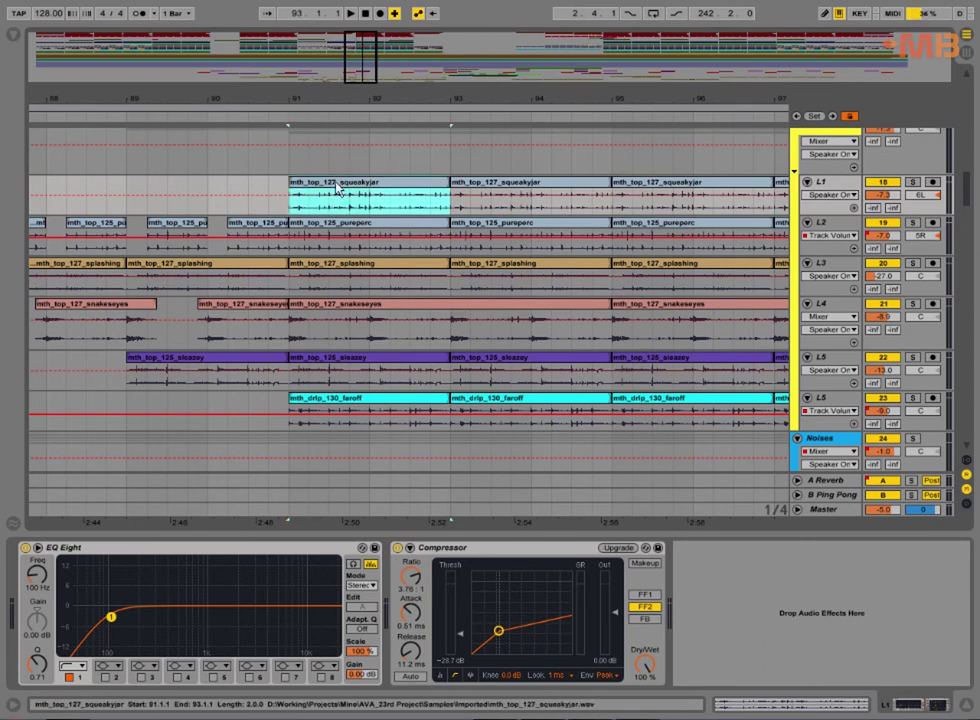
double_click(338, 190)
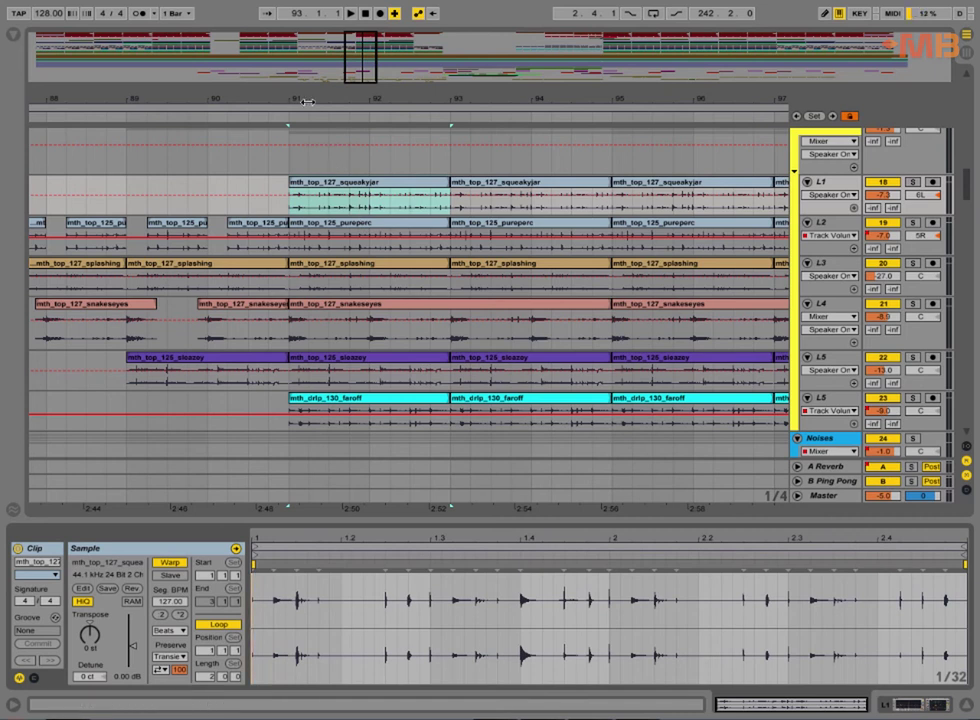
left_click_drag(306, 99, 317, 207)
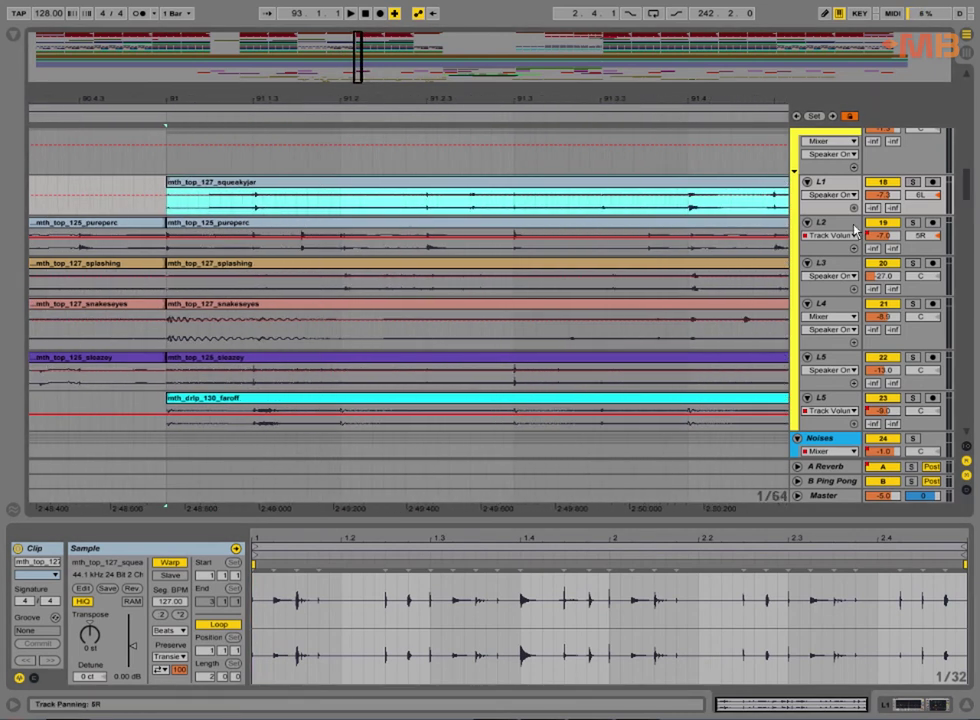
left_click_drag(838, 214, 838, 345)
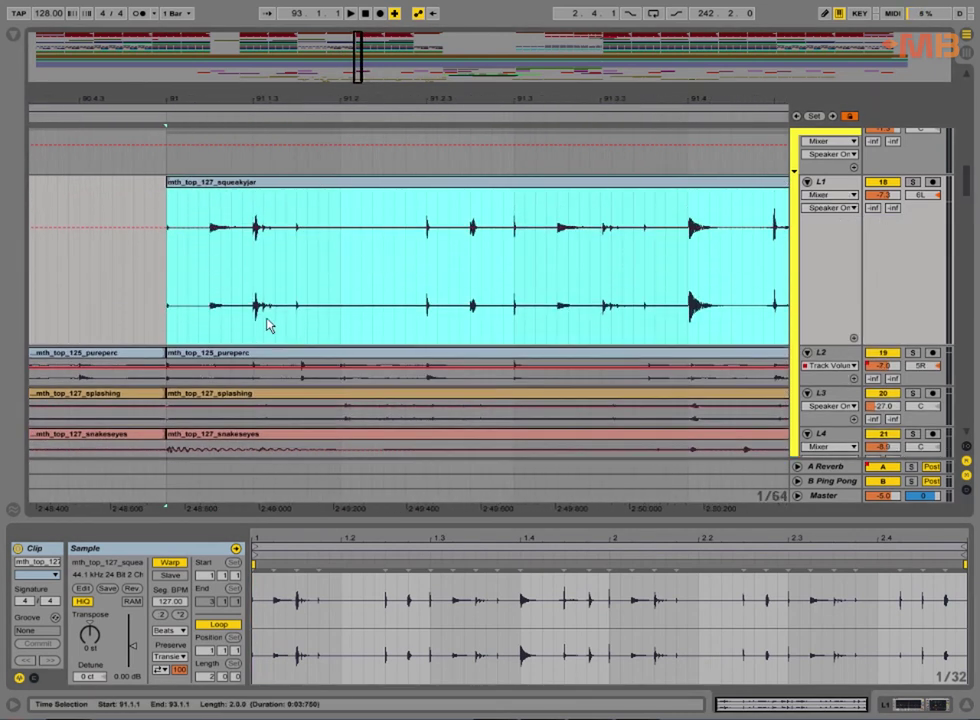
Split the squeakyjar clip on L1 at 91.1.3, 91.1.4 and 91.2.3.
left_click(252, 290)
key("ctrl+e")
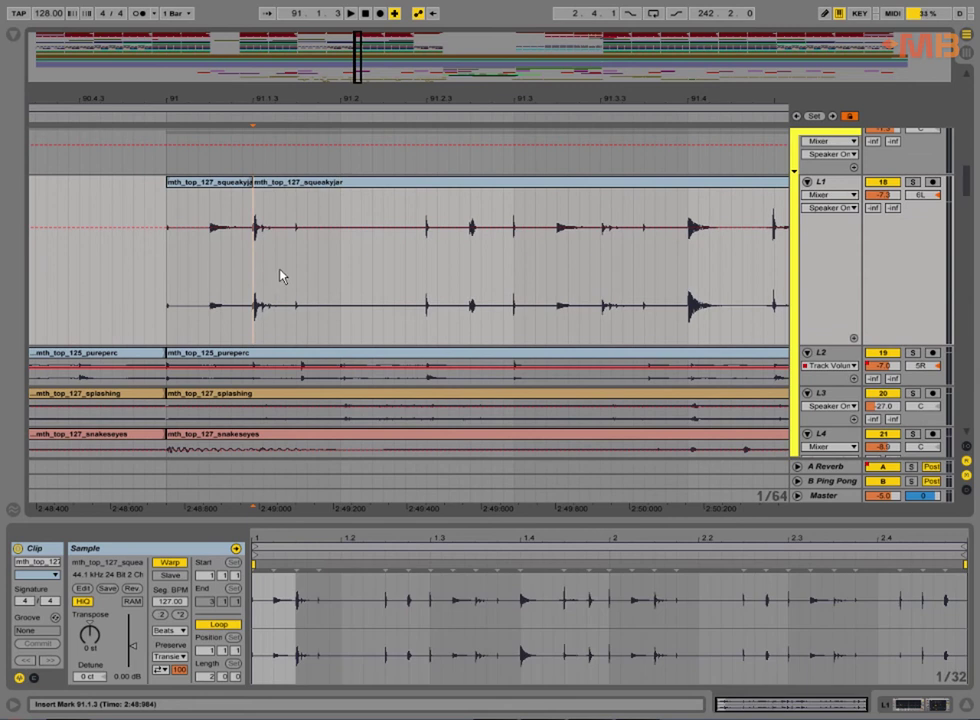
left_click(298, 267)
key("ctrl+e")
left_click(421, 266)
left_click(430, 266)
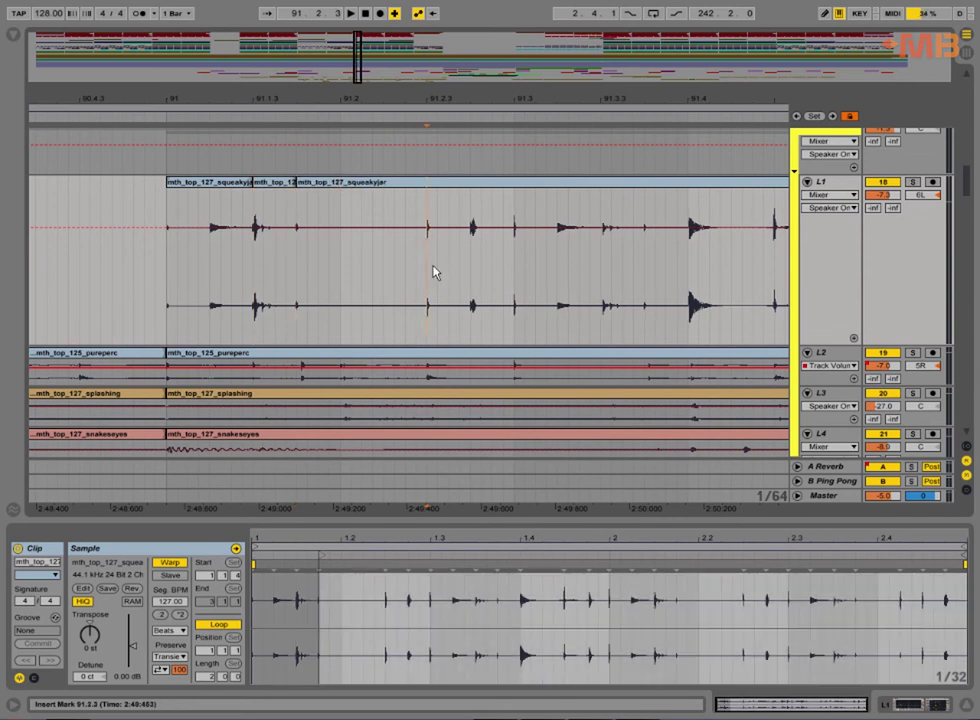
key("ctrl+e")
Split the L1 clip at 91.2.4, 91.3.1 and 91.1.2, and rearrange the slices before 91.3.1 into a new rhythm.
left_click(470, 260)
key("ctrl+e")
left_click(513, 255)
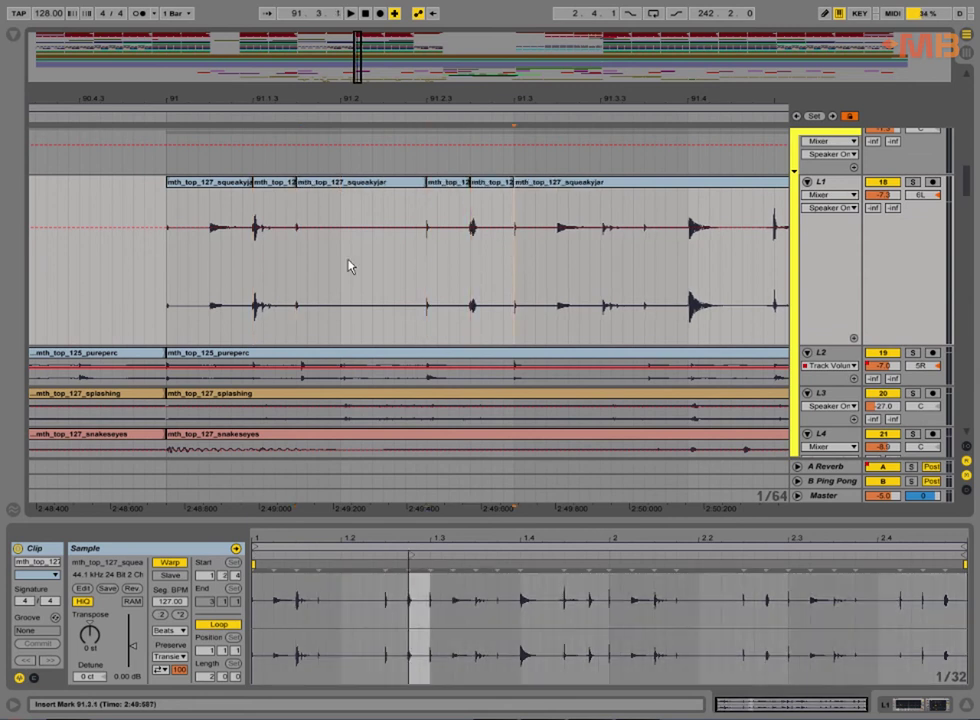
key("ctrl+e")
left_click(210, 260)
key("ctrl+e")
left_click_drag(280, 187, 389, 227)
Duplicate the rearranged L1 slices from 91.1.1 to 91.3.1 three times to fill the loop up to bar 93.
left_click_drag(166, 278, 521, 274)
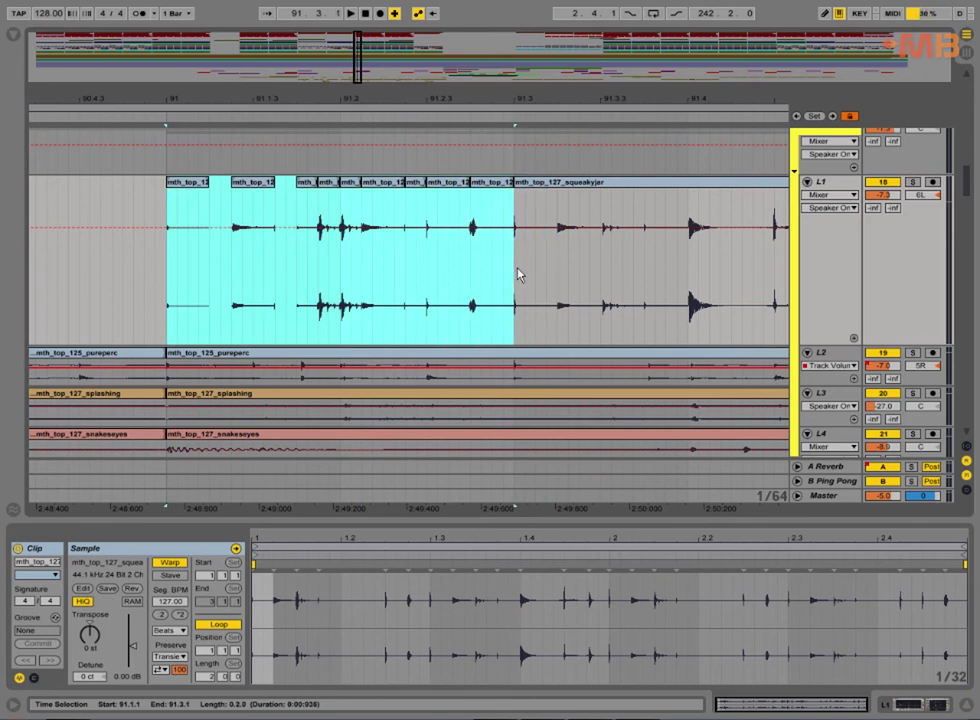
key("minus")
key("minus")
key("minus")
key("ctrl+d")
key("ctrl+d")
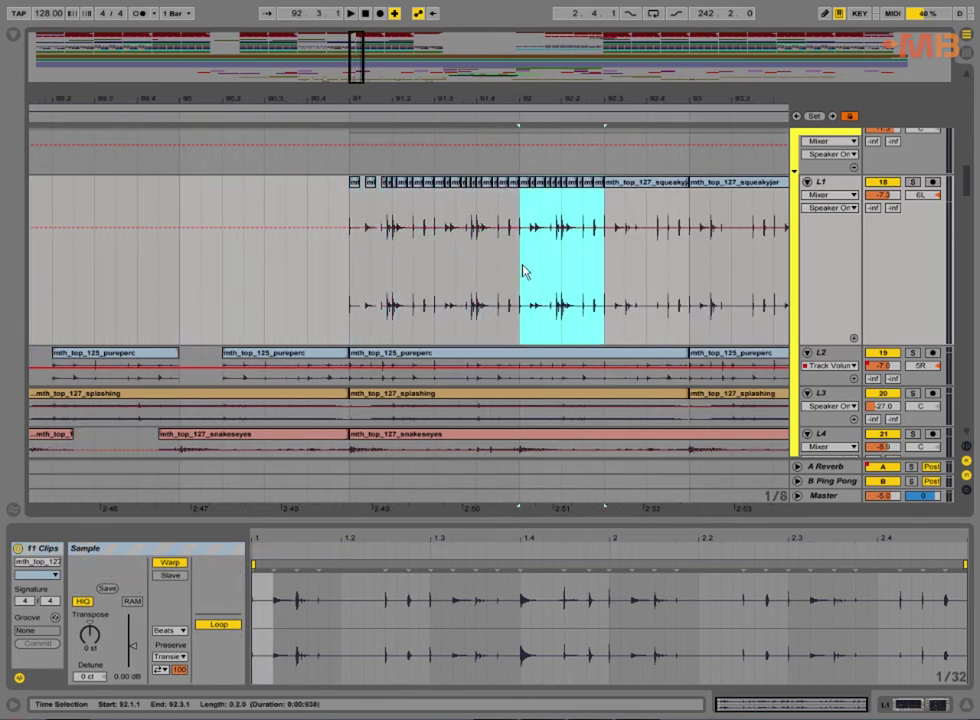
key("ctrl+d")
Consolidate all L1 slices from 91.1.1 to 93.1.1 into a single clip.
left_click(349, 265, "shift")
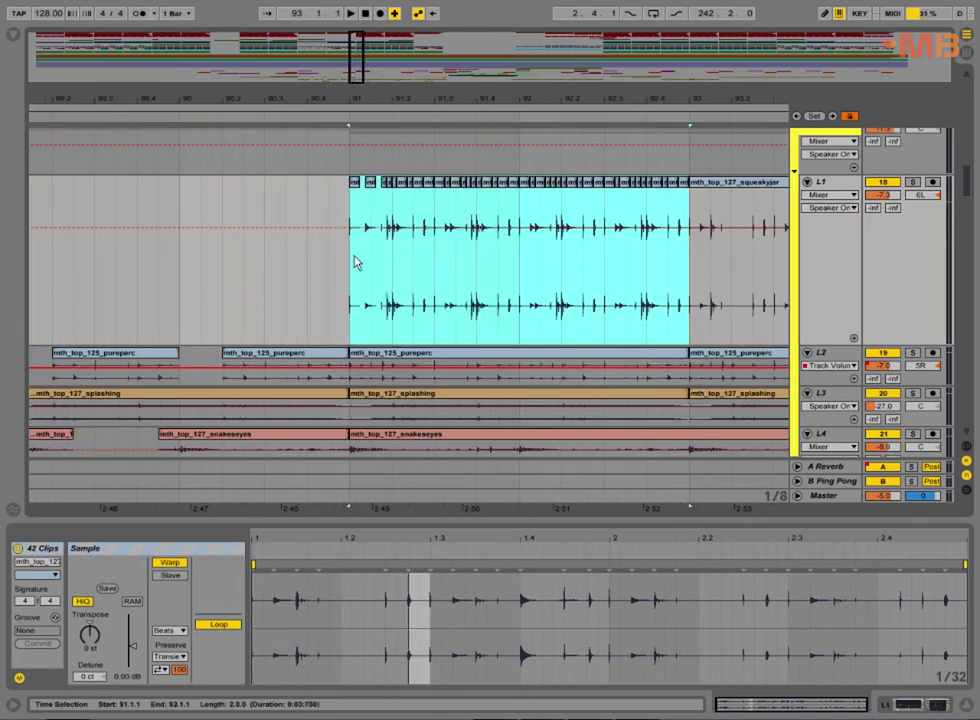
right_click(398, 173)
left_click(343, 277)
left_click_drag(350, 275, 690, 280)
right_click(497, 186)
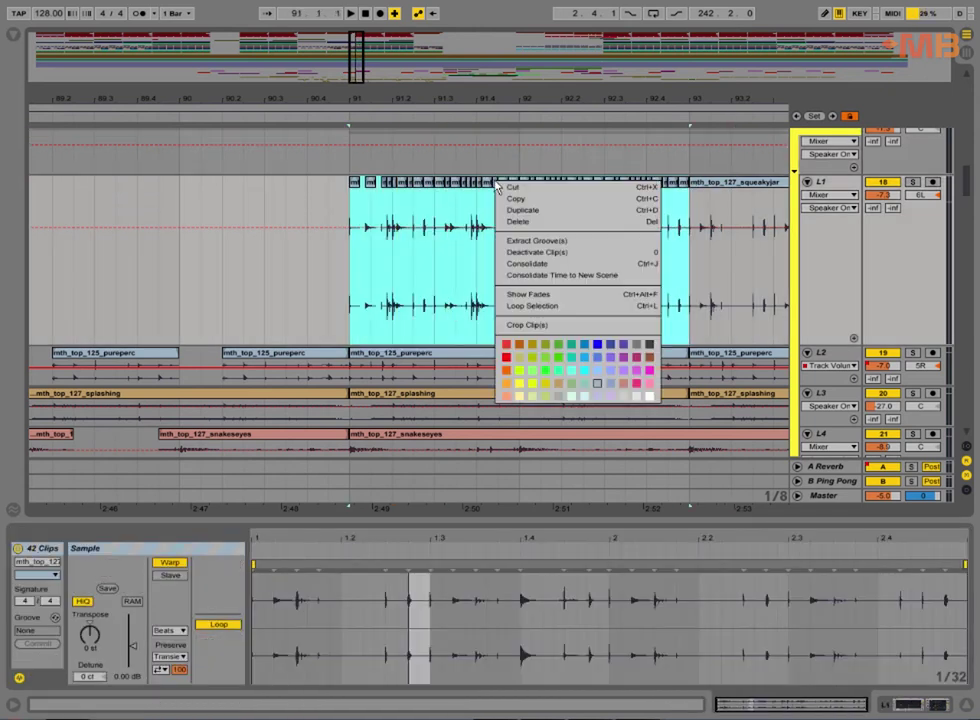
left_click(560, 265)
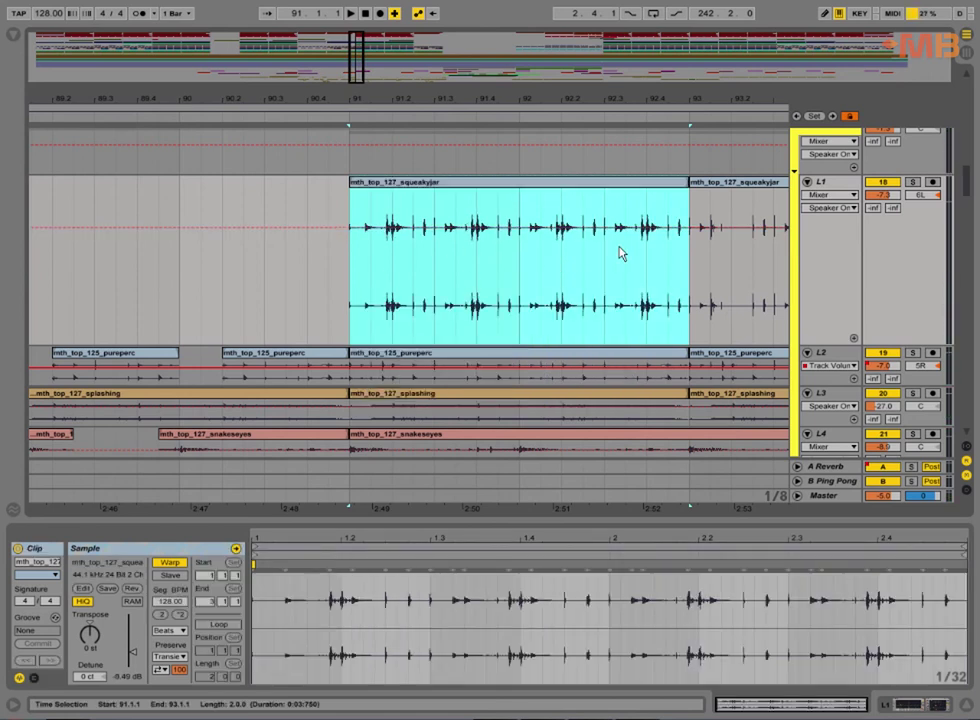
Examine the consolidated squeakyjar clip from bar 91 against its neighbouring loops, and reduce the L1 track's height.
left_click(356, 278)
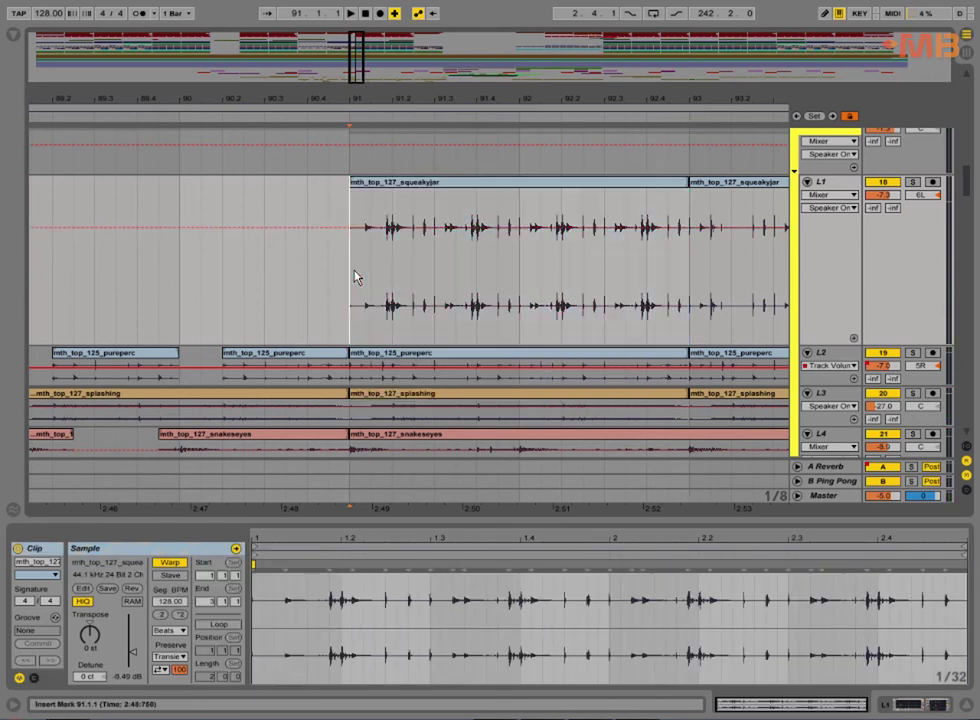
key("minus")
key("minus")
key("minus")
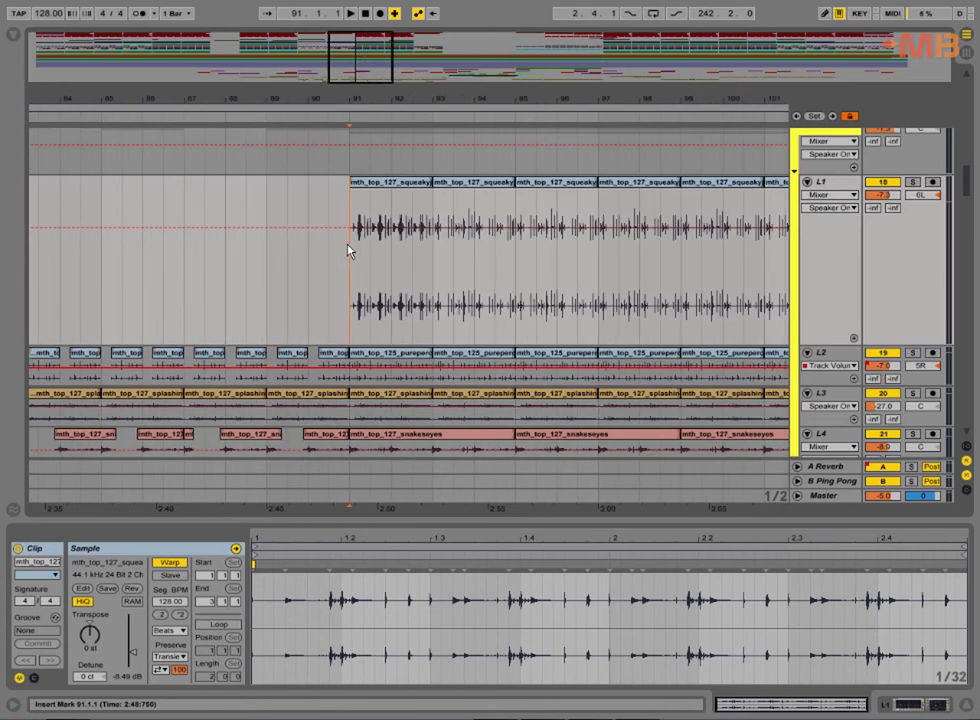
left_click_drag(369, 100, 302, 220)
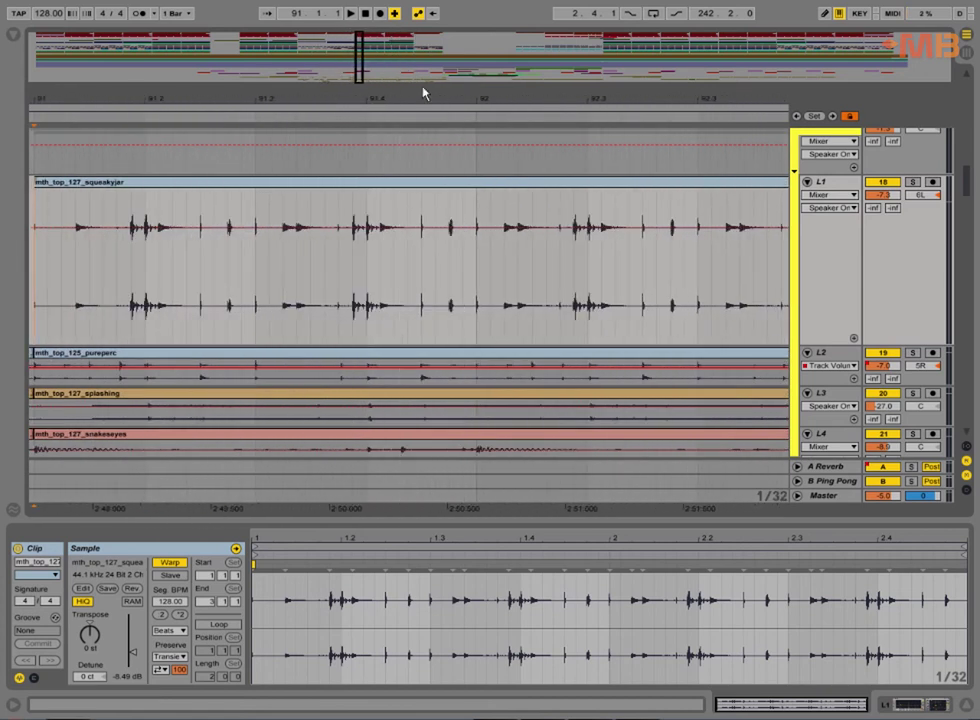
left_click_drag(426, 97, 401, 89)
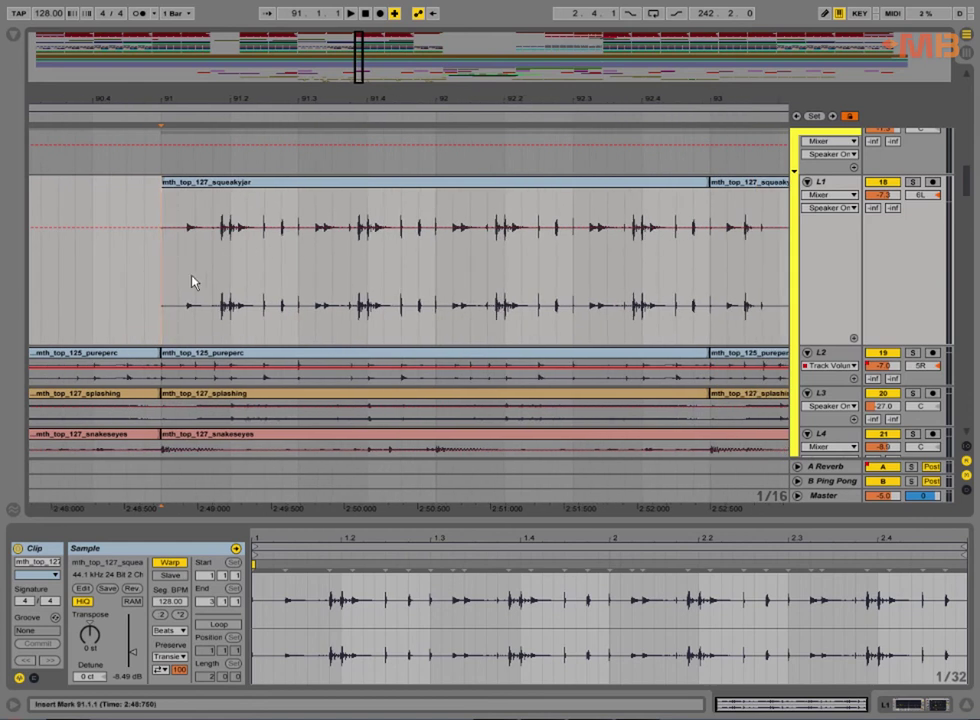
left_click_drag(830, 295, 830, 266)
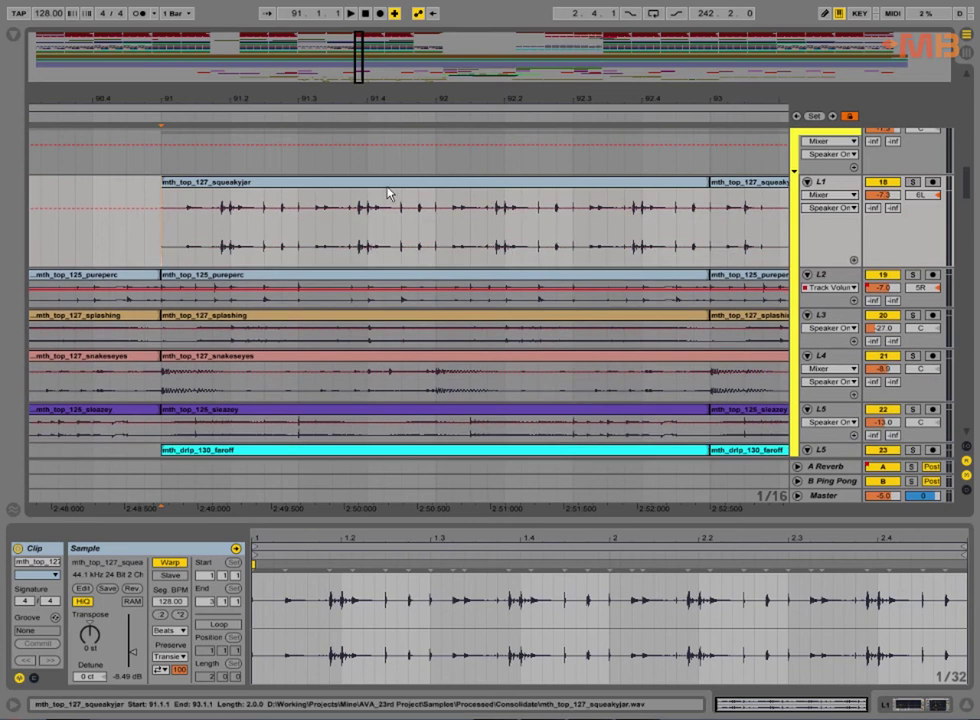
Undo the L1 consolidation, and try transposing the slice at 91.2.3 by 6 st with its clip gain at -13.5 dB.
key("ctrl+z")
left_click(274, 184)
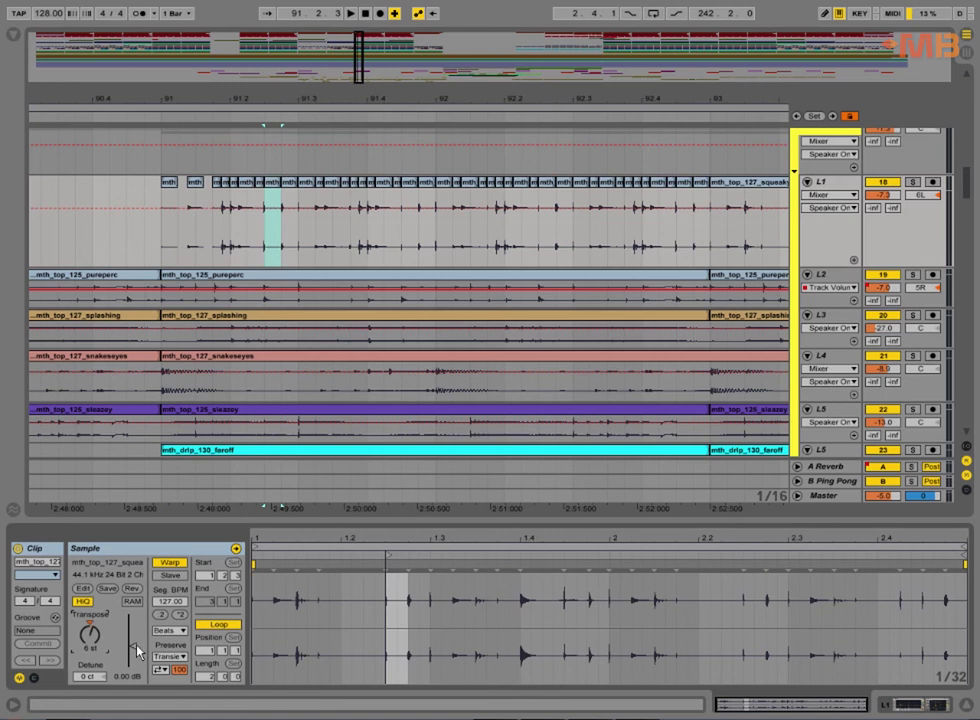
mouse_move(133, 650)
left_mouse_down()
mouse_move(133, 637)
mouse_move(133, 656)
left_mouse_up()
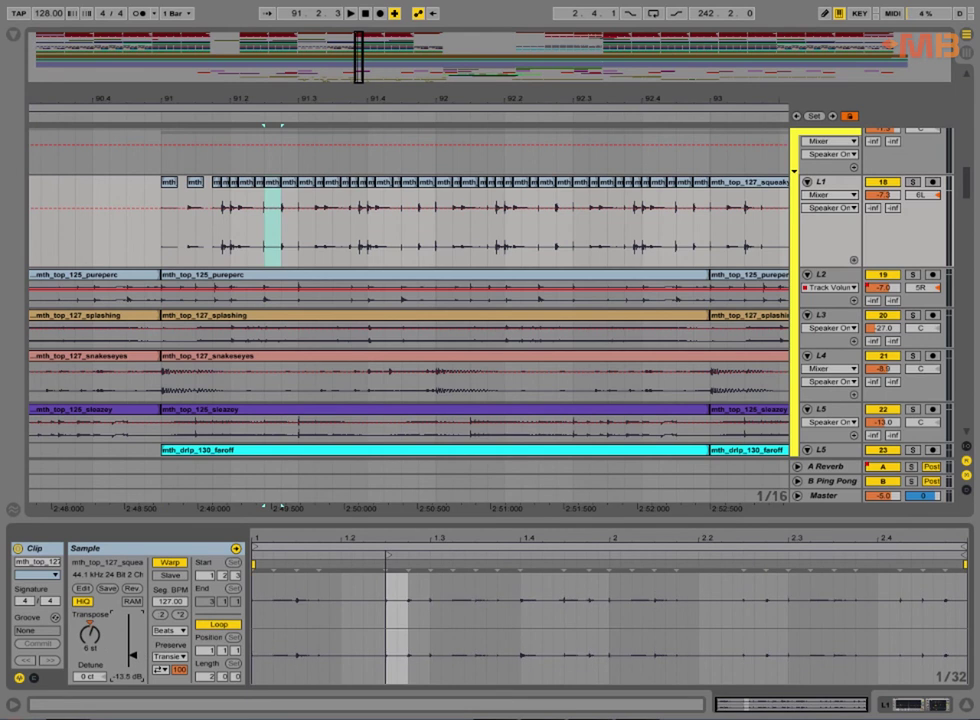
left_click_drag(160, 241, 713, 238)
right_click(616, 187)
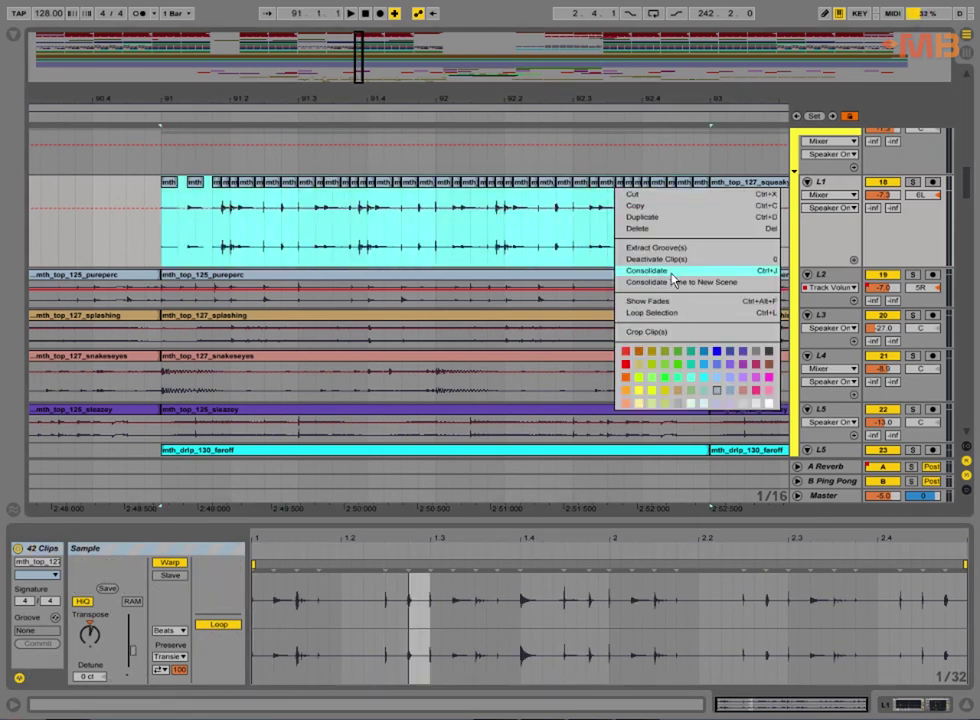
left_click(166, 252)
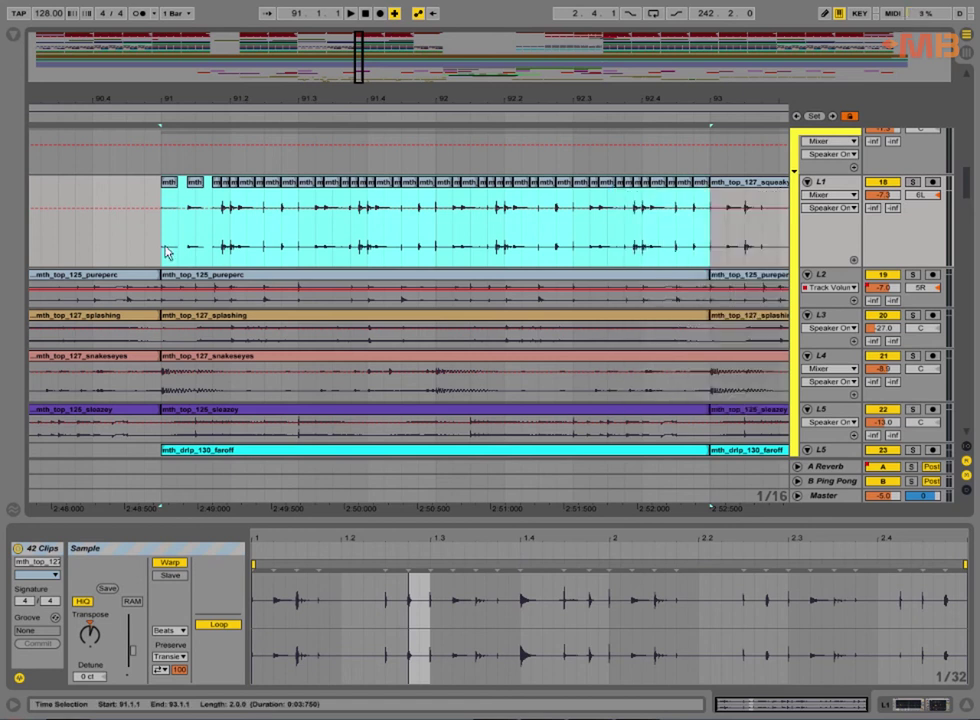
left_click(166, 252)
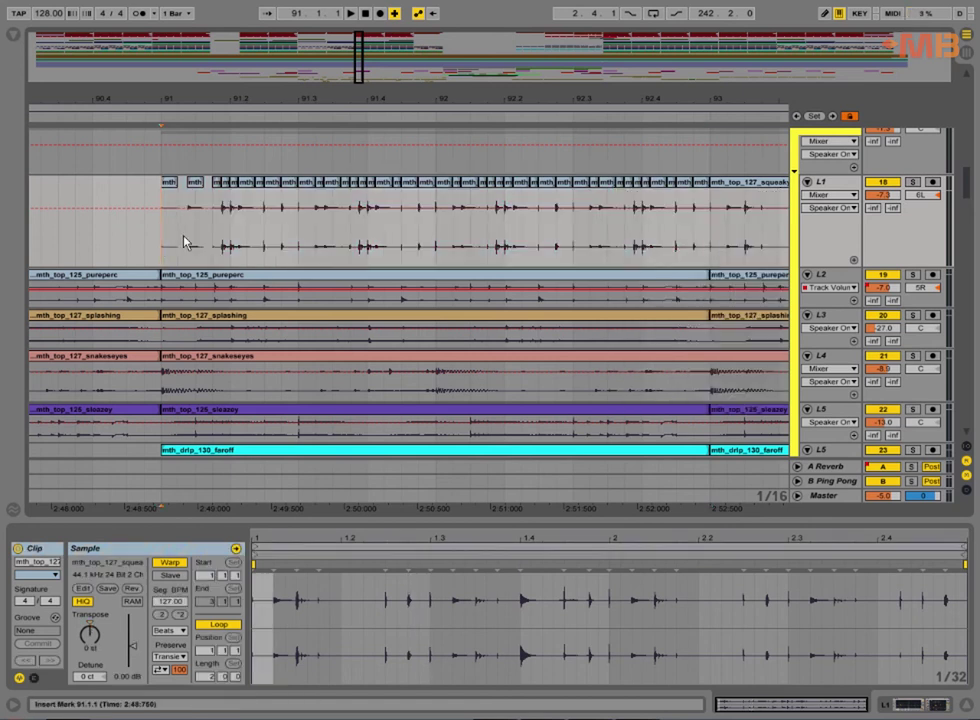
Undo the slicing and rearranging on L1 back to the single original squeakyjar clip from 91.1.1 to 93.1.1.
key("ctrl+z")
key("ctrl+z")
key("ctrl+z")
key("ctrl+z")
key("ctrl+z")
key("ctrl+z")
key("ctrl+z")
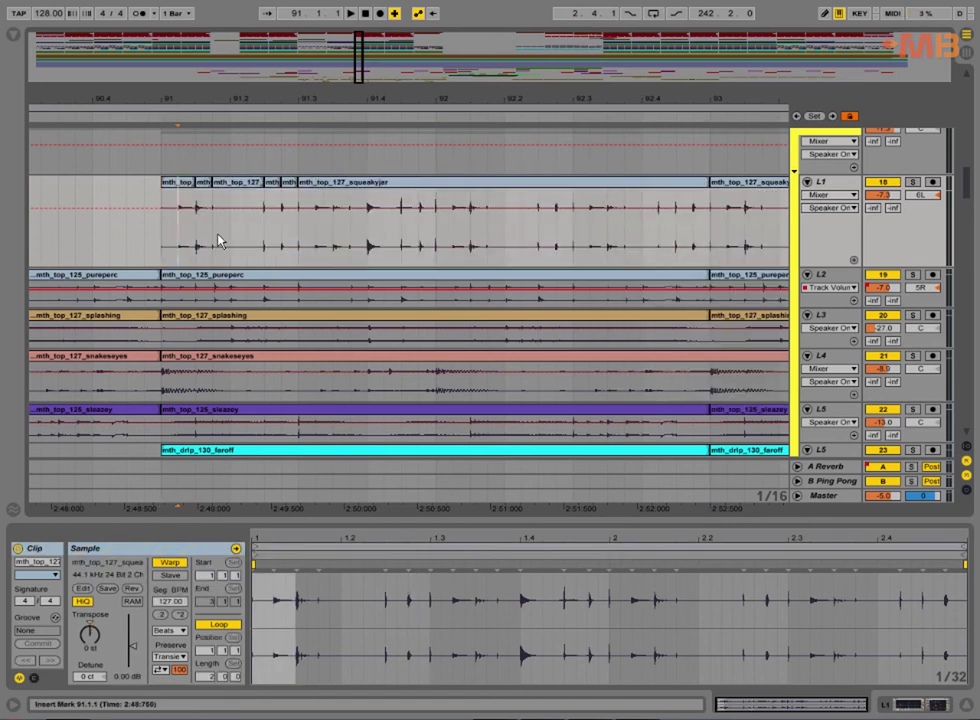
key("ctrl+z")
key("ctrl+z")
key("ctrl+z")
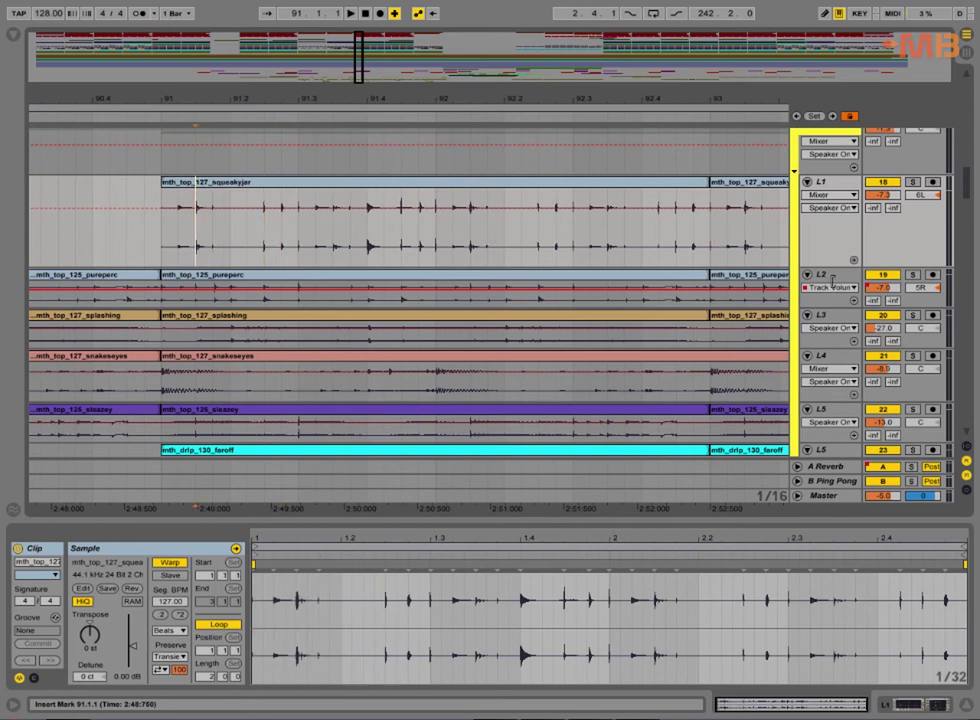
Solo the L1 track and play its restored squeakyjar loop from 91.1.1.
scroll(357, 383, "down", 4)
scroll(914, 200, "up", 3)
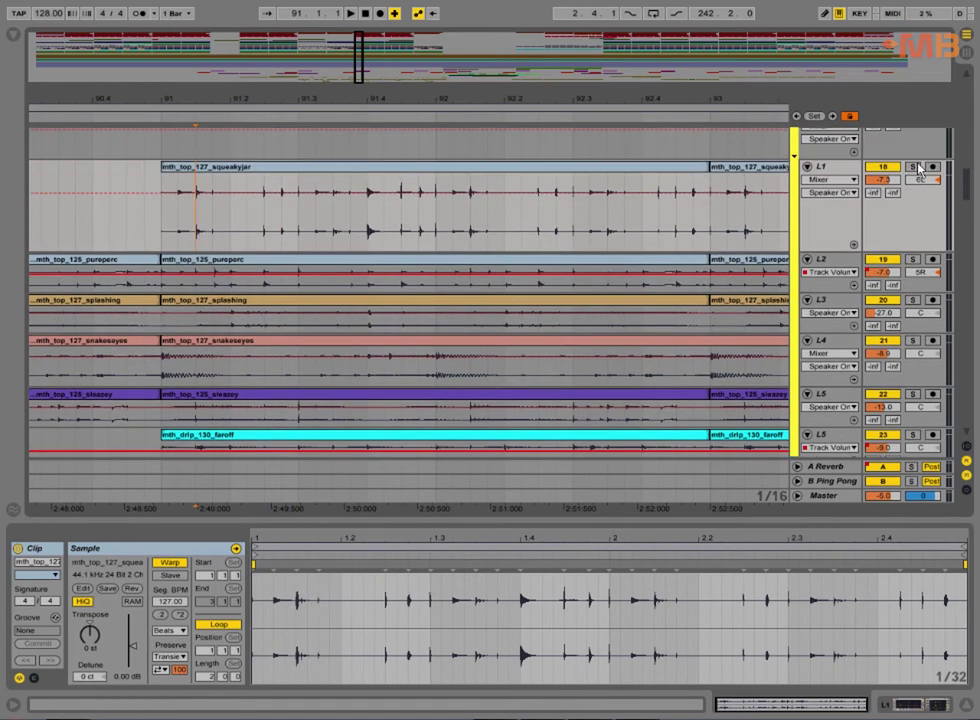
left_click(914, 167)
left_click(160, 232)
key("space")
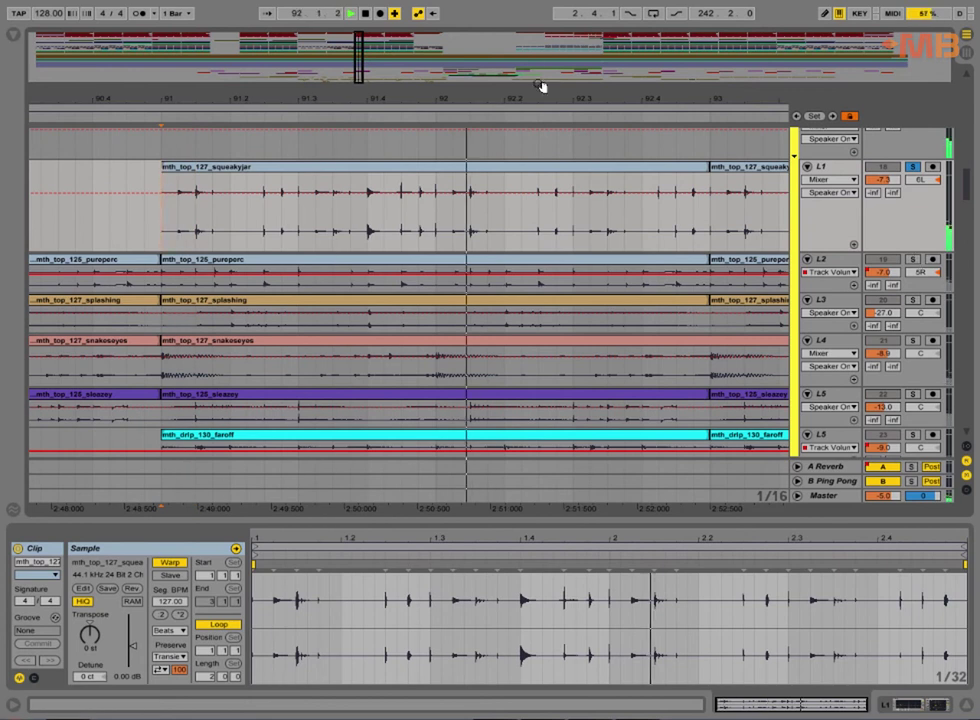
Listen to the L2 pureperc loop in solo, and compare it with L1 and L2 soloed together.
left_click_drag(543, 95, 543, 38)
left_click(913, 259)
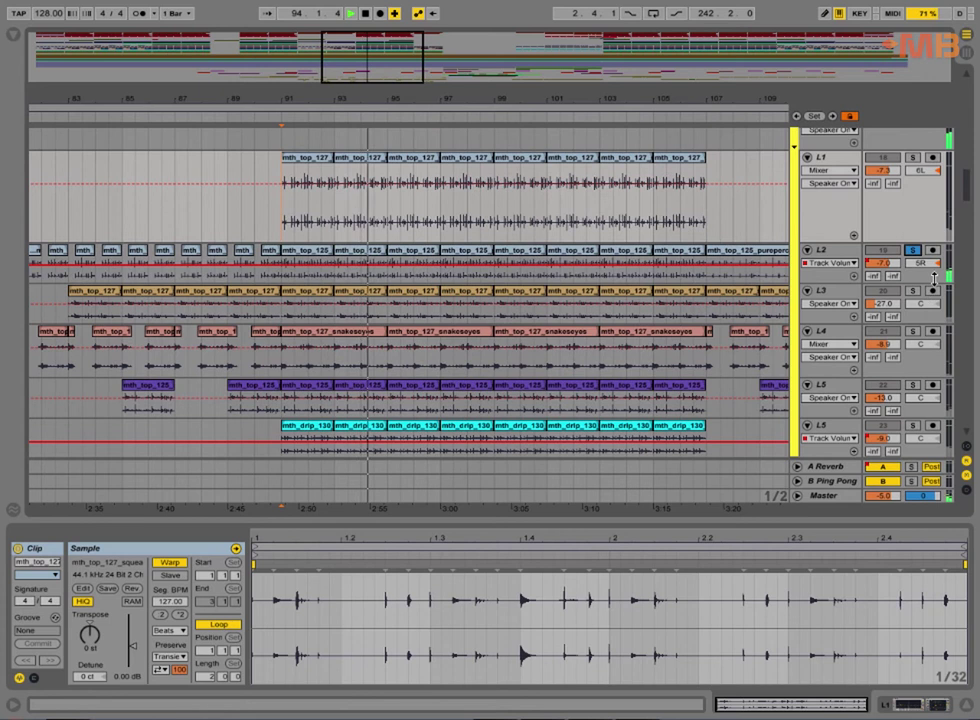
left_click(843, 251)
left_click(848, 158, "shift")
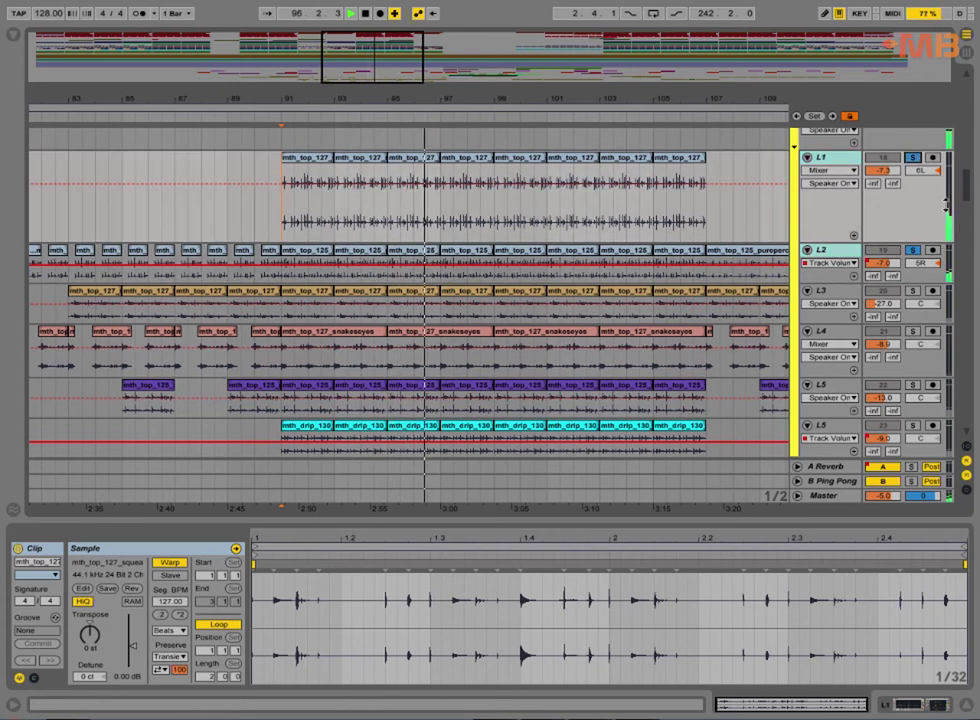
Solo the L3 track and examine its splashing clip at bar 93.
key("Tab")
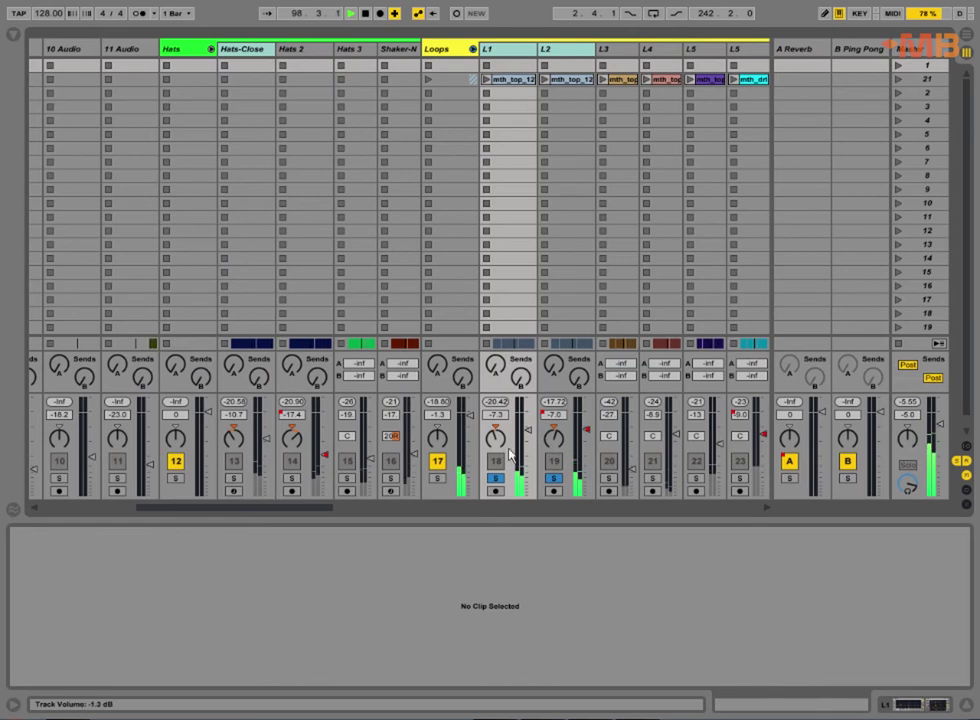
left_click(609, 478)
key("Tab")
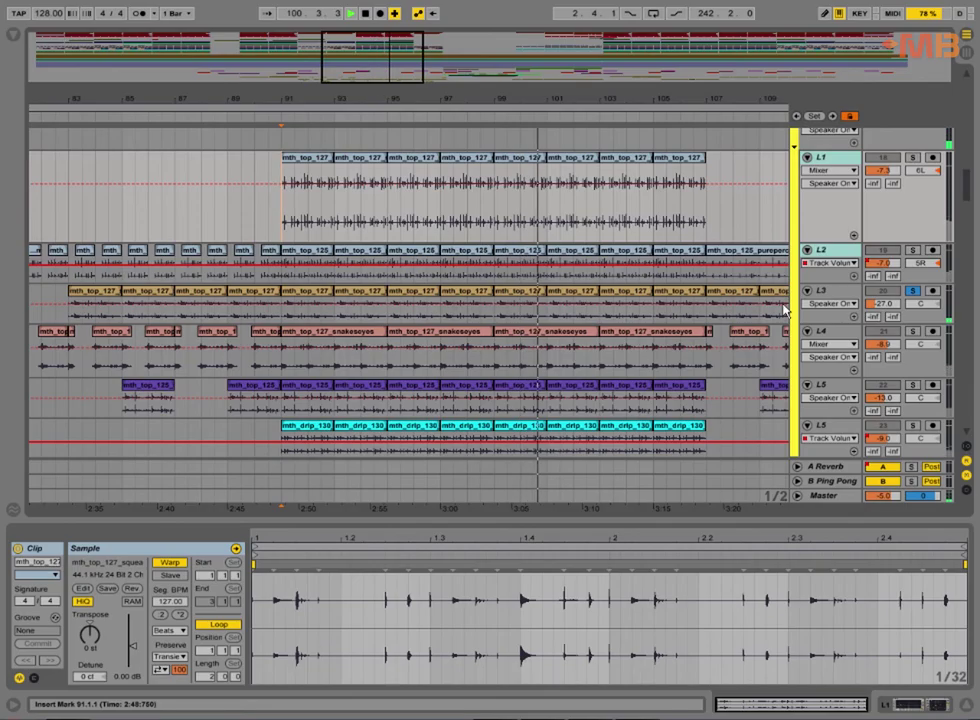
scroll(378, 330, "down", 3)
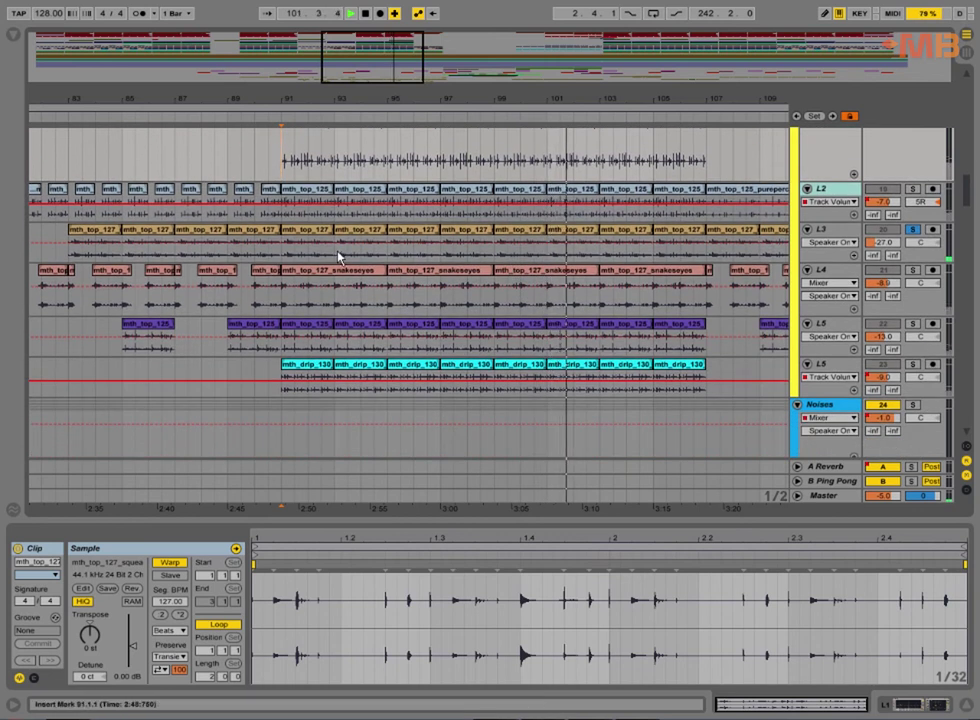
left_click(342, 250)
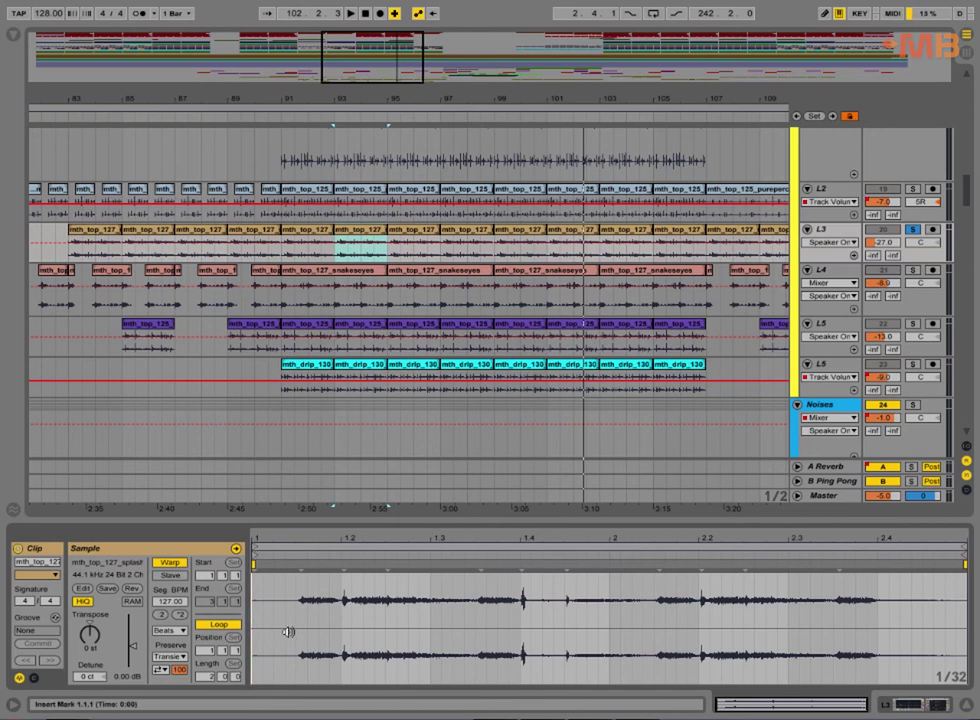
Audition the L4 snakeseyes loop and the L5 sleazey loop in solo from 91.1.1, and show the sleazey clip's sample.
left_click(340, 303)
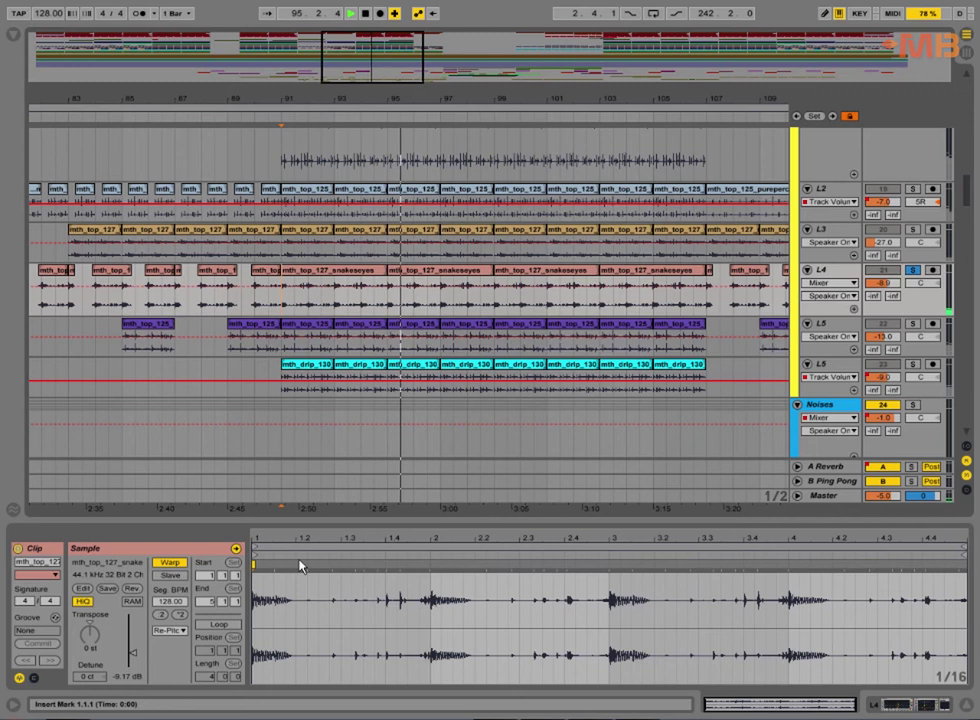
left_click(913, 325)
left_click(283, 355)
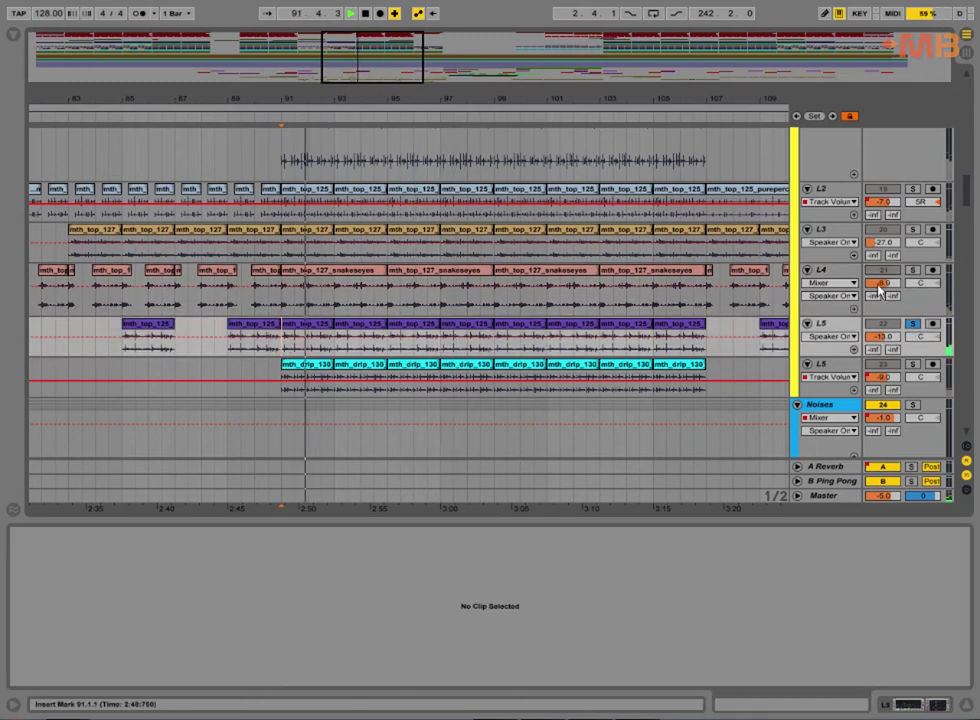
scroll(283, 355, "down", 3)
left_click(307, 222)
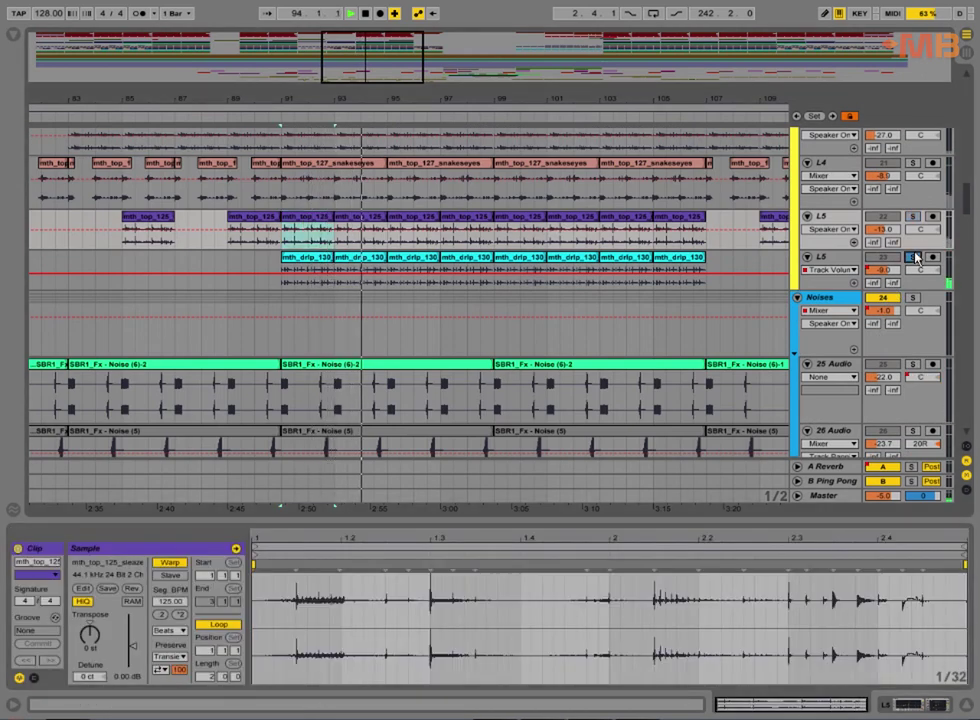
Examine the soloed mth_drip_130_faroff clip at bar 91 while it plays, and stop playback.
left_click(316, 268)
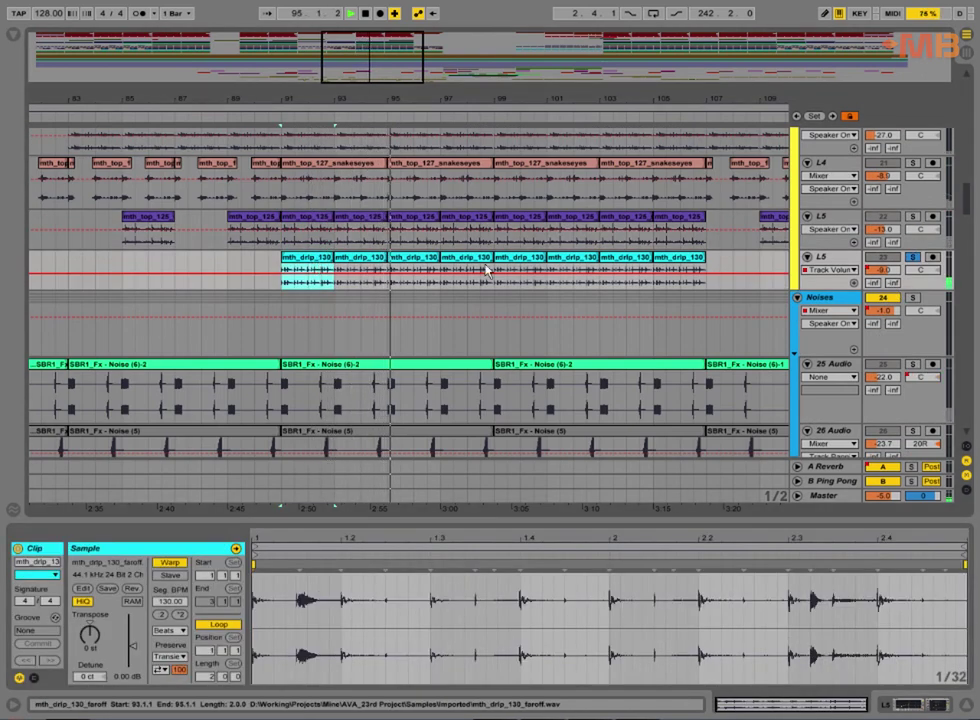
scroll(540, 289, "down", 6)
scroll(545, 289, "up", 7)
key("space")
Examine the effect chains on the faroff L5 track and L4, including the EQ Eight low cuts, Compressor and TRackS3.
left_click(840, 280)
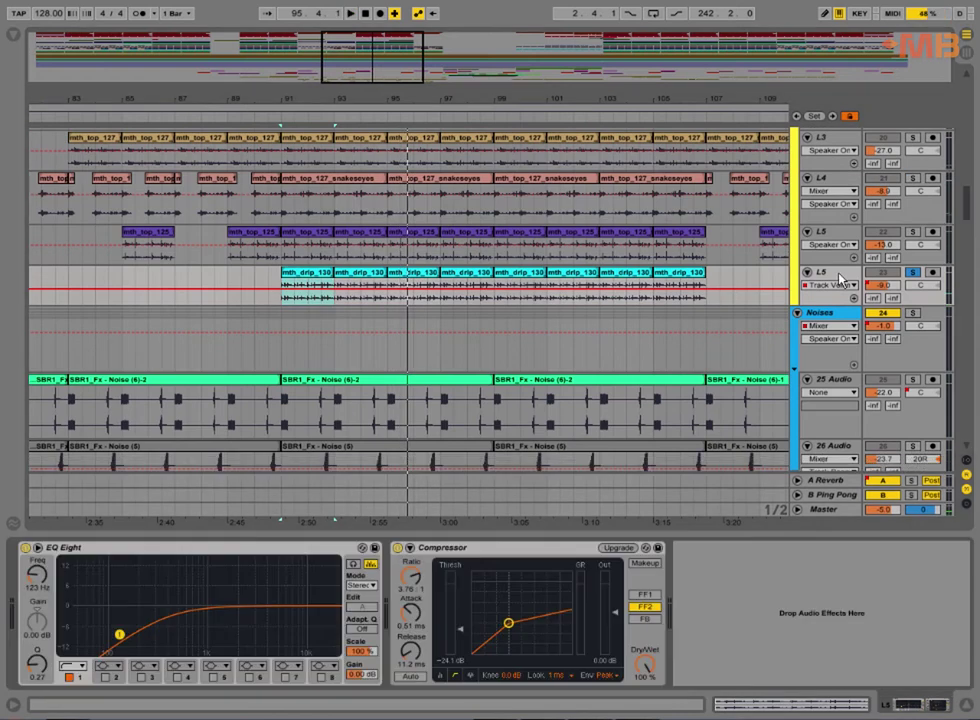
scroll(830, 270, "up", 3)
left_click(838, 281)
key("Up")
key("Up")
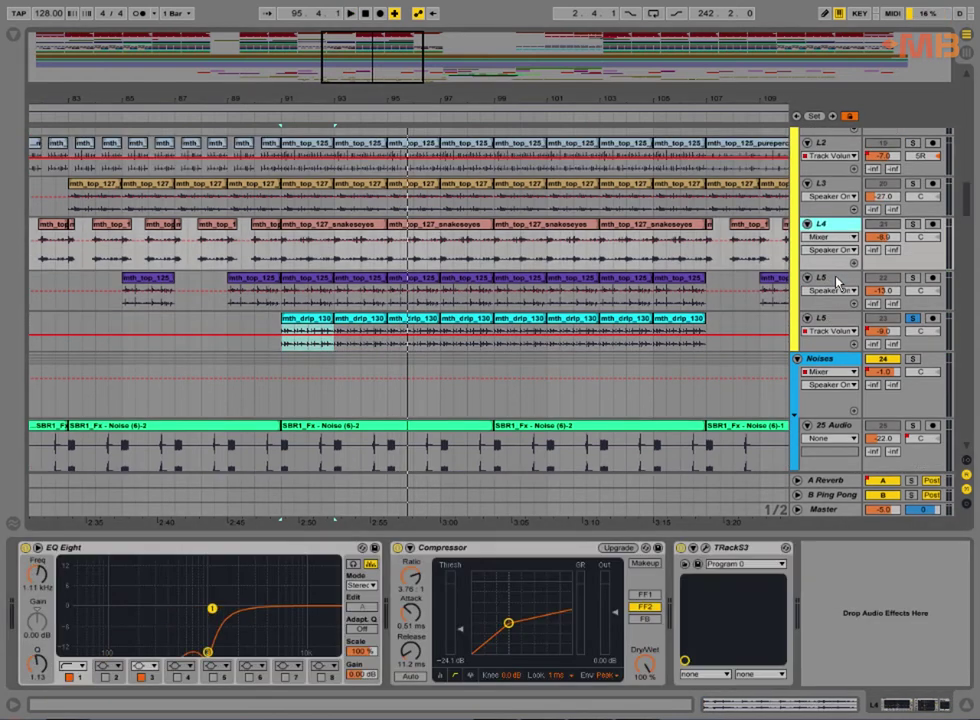
key("Down")
left_click(736, 553)
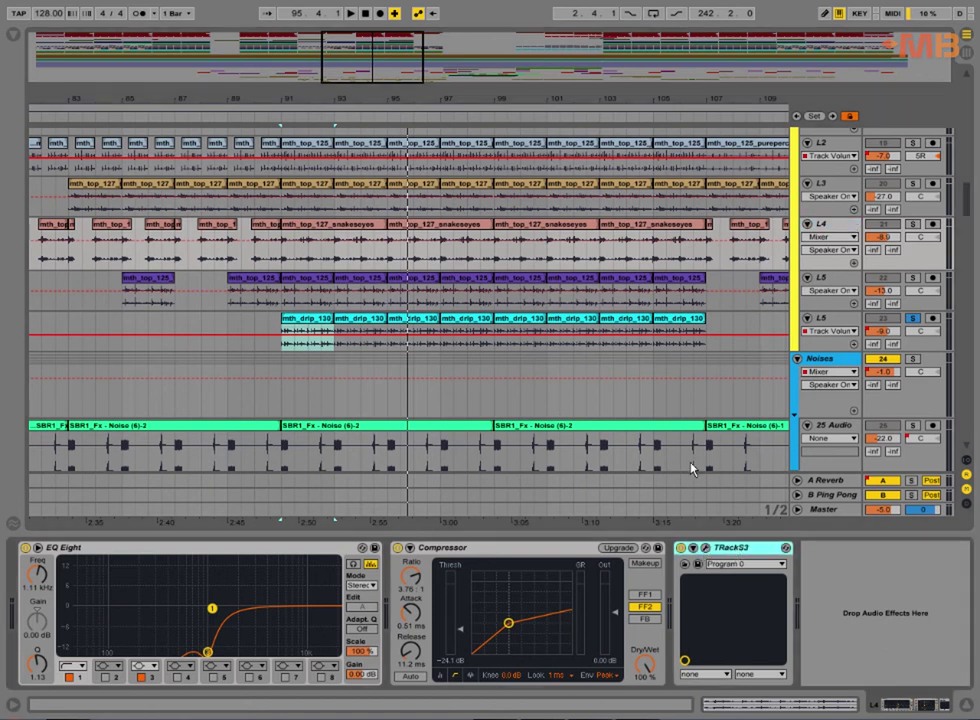
Examine the EQ Eight and Compressor settings on the L3, L2 and L1 tracks.
scroll(437, 287, "up", 5)
left_click(386, 308)
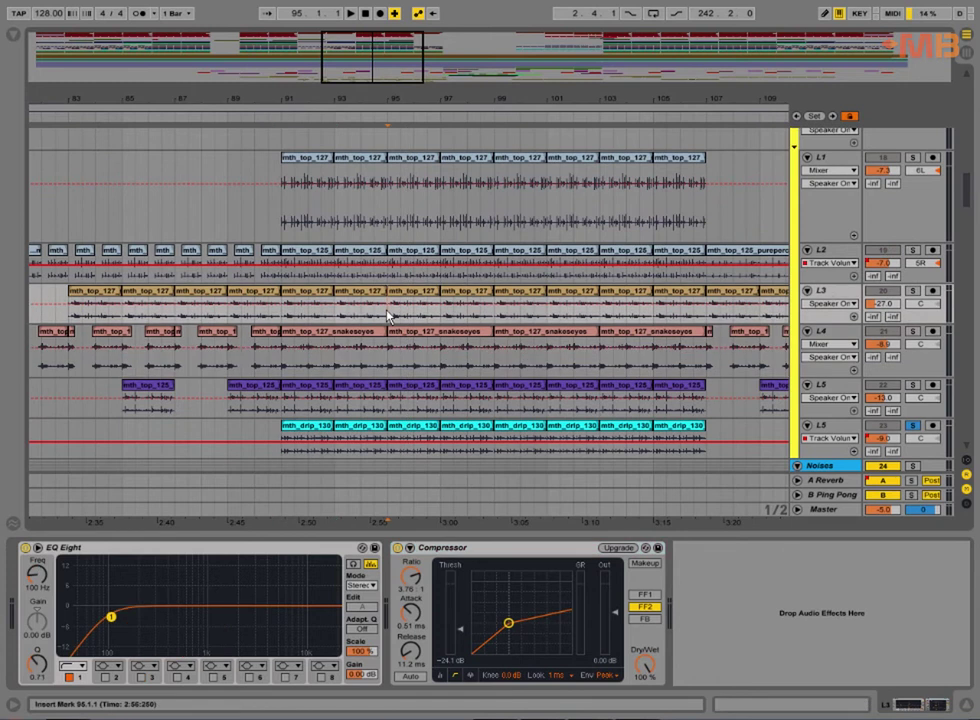
left_click(831, 255)
scroll(827, 258, "up", 3)
left_click(829, 240)
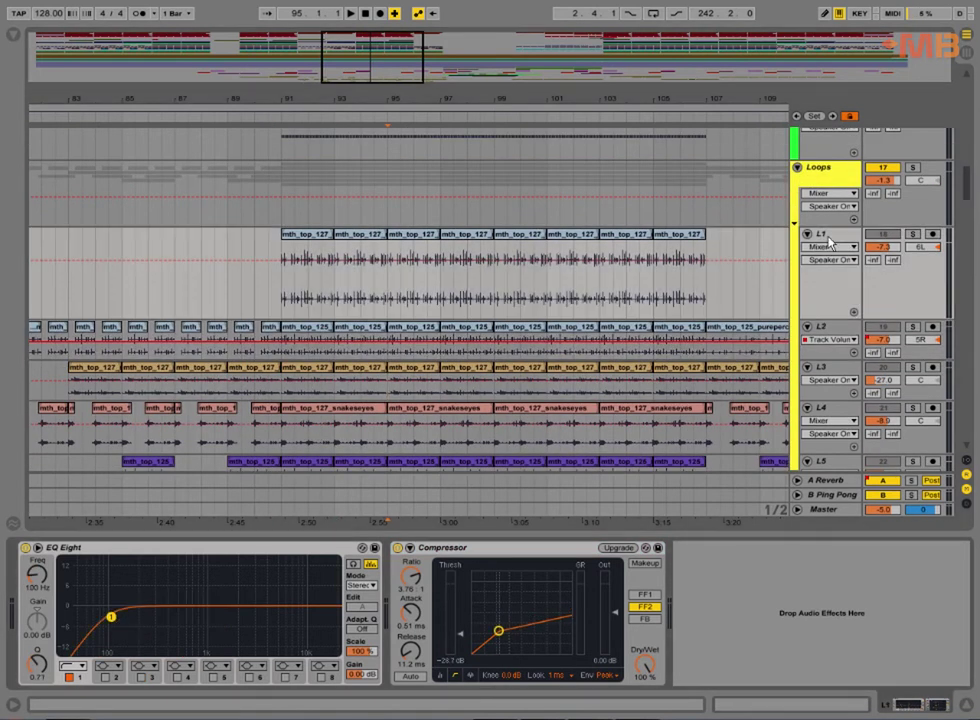
Solo the Noises group and set the insert marker at 91.1.1 to view its four audio tracks.
scroll(837, 289, "down", 9)
scroll(874, 293, "down", 5)
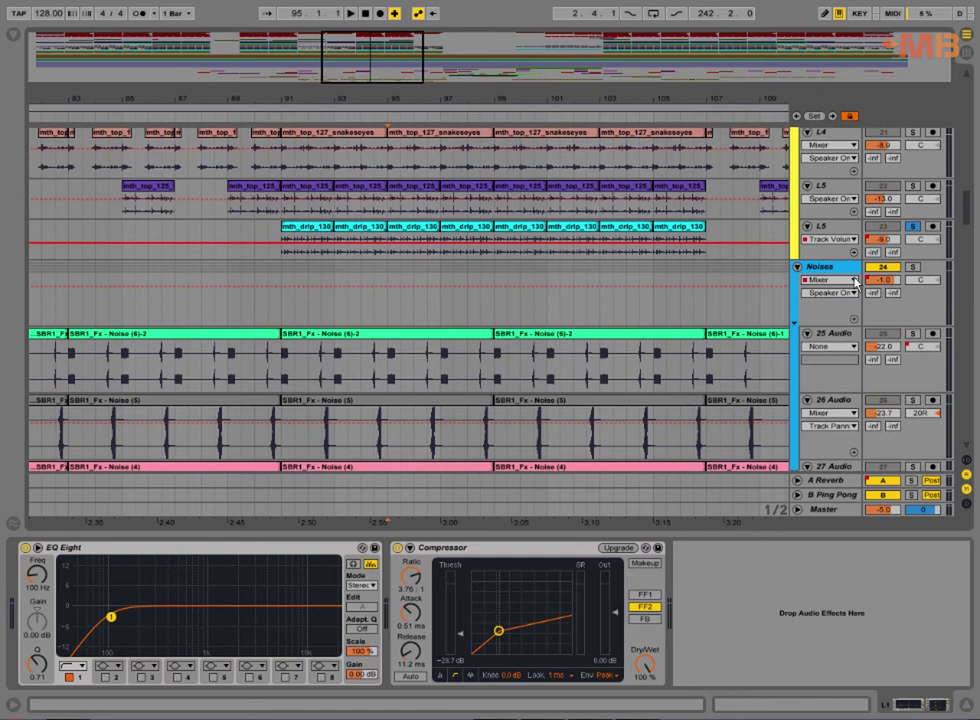
left_click(912, 177)
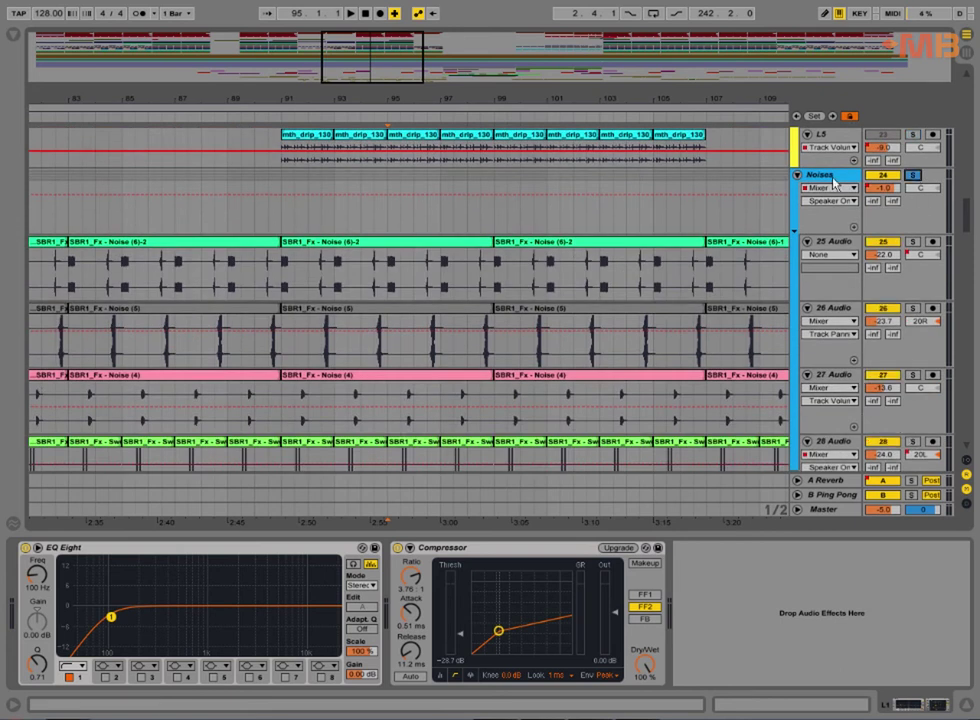
left_click(289, 220)
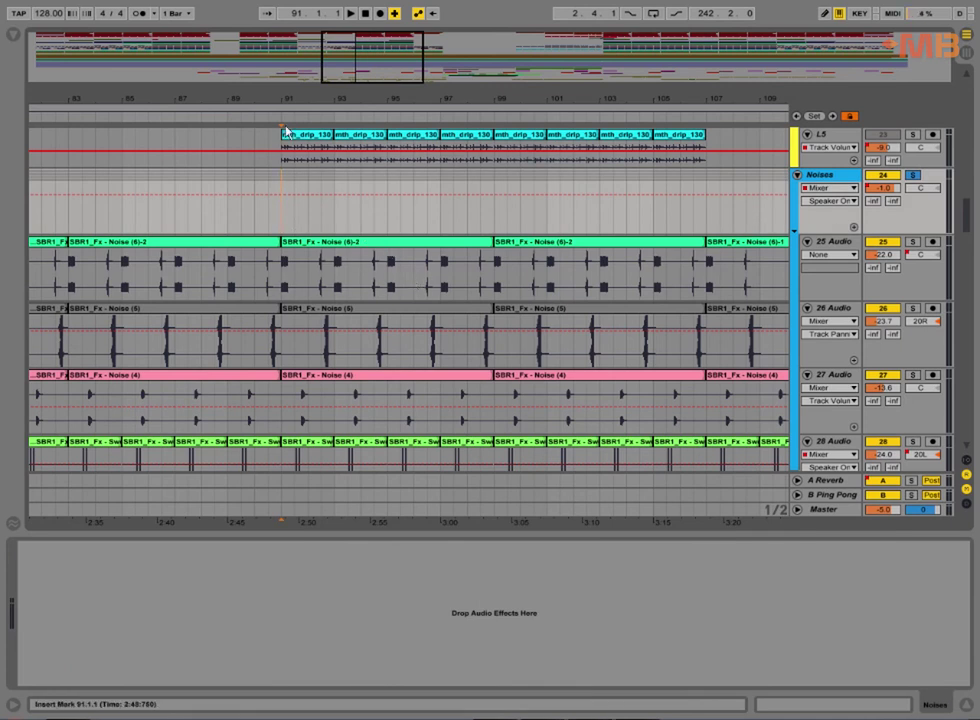
left_click_drag(289, 100, 290, 232)
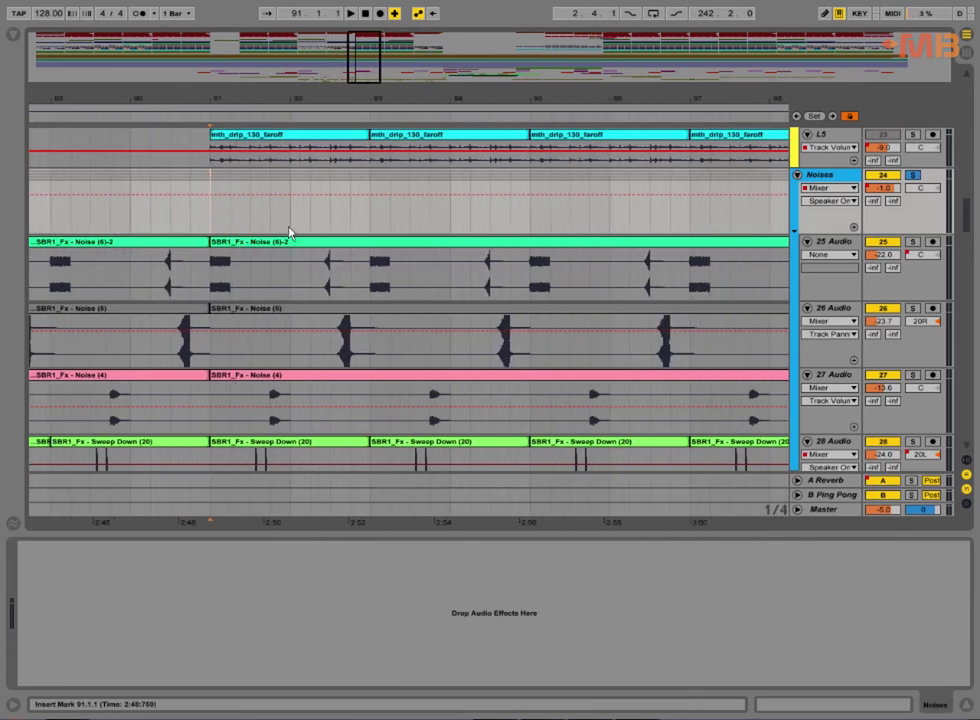
scroll(289, 232, "down", 2)
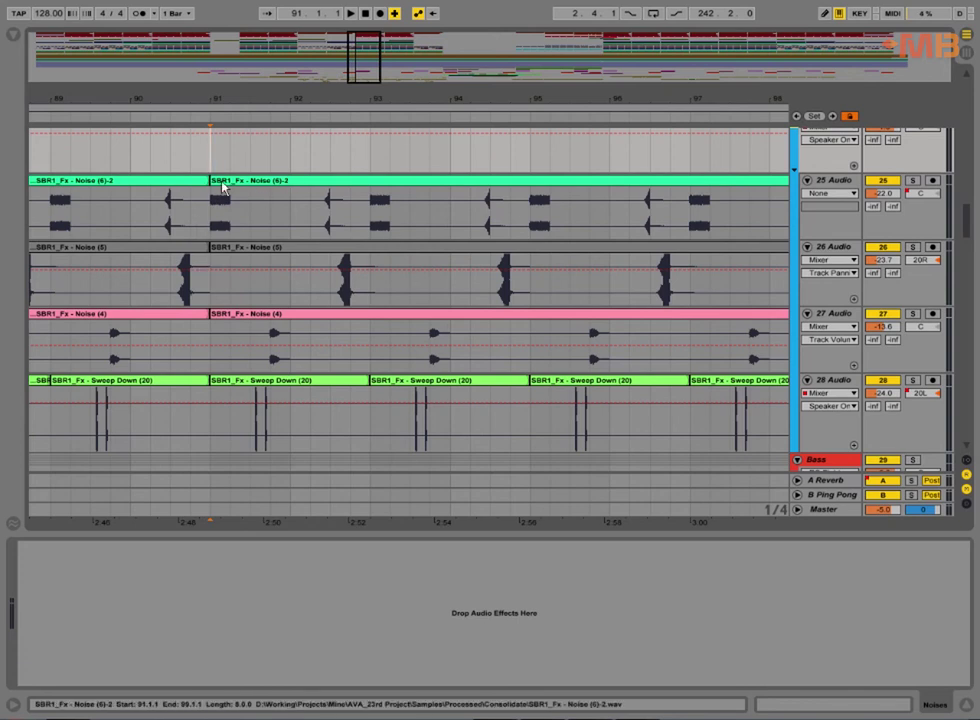
Split the 25 Audio noise clip at 93.1.1, 93.2.1, 92.3.1, 92.2.1 and 91.2.1.
left_click(374, 214)
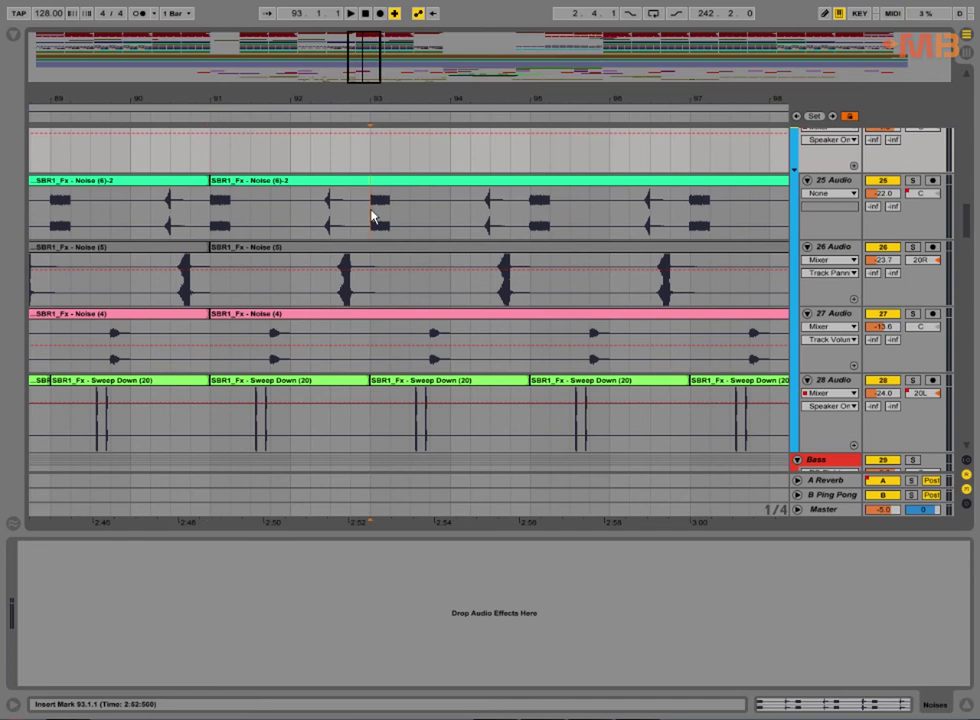
key("ctrl+e")
left_click(388, 211)
key("ctrl+e")
left_click(334, 203)
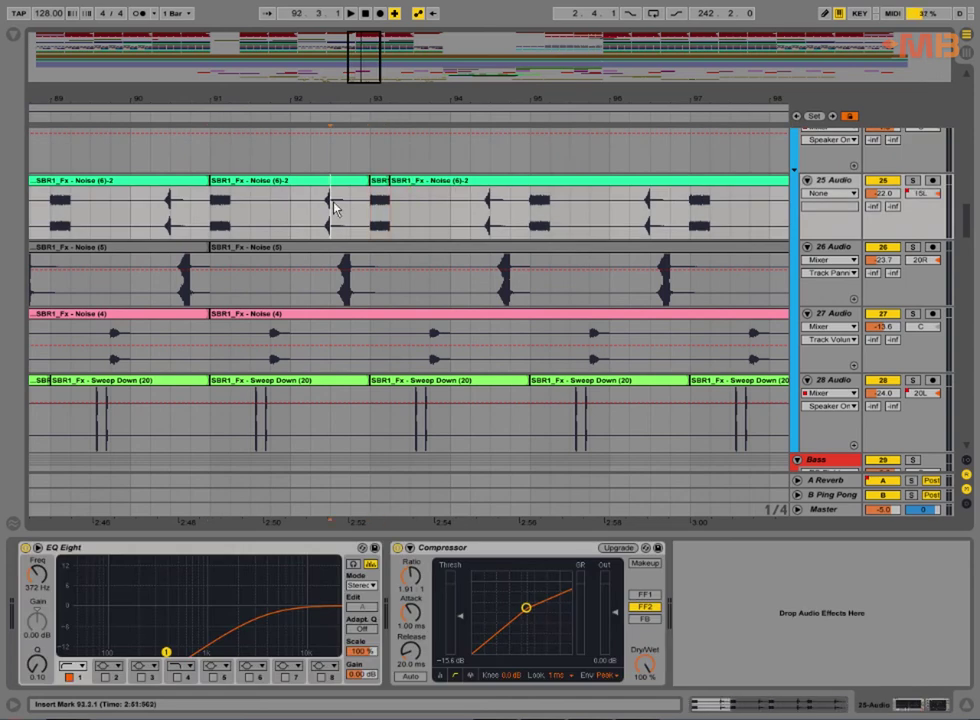
key("ctrl+e")
left_click(309, 203)
key("ctrl+e")
left_click(233, 204)
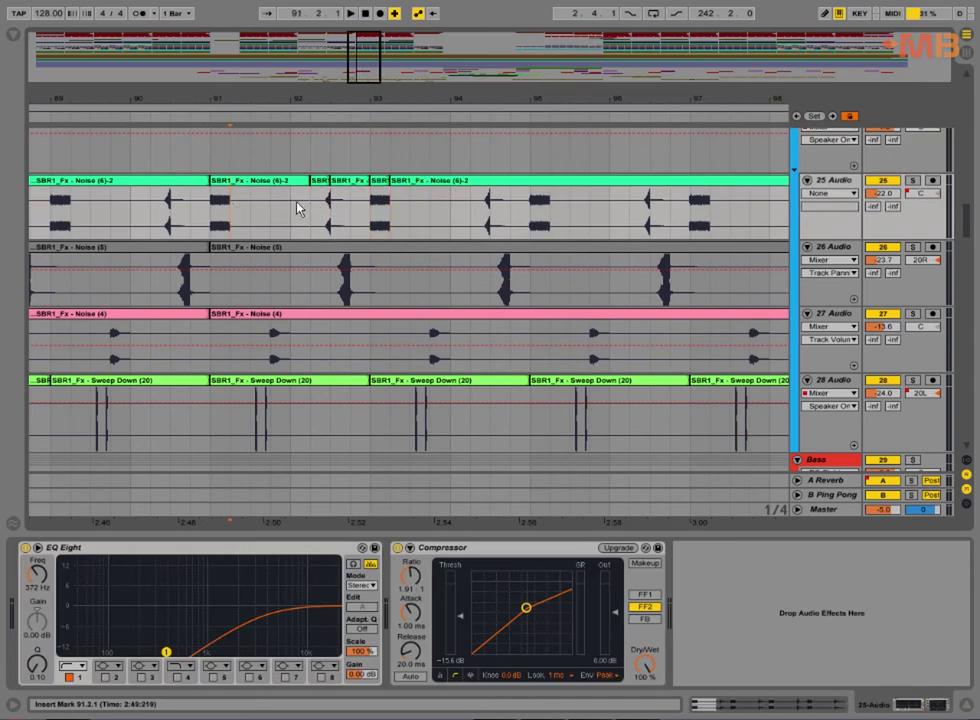
key("ctrl+e")
Try moving the 25 Audio noise slice from 93.1.1 to 91.3.1 and shortening it.
left_click_drag(381, 183, 257, 182)
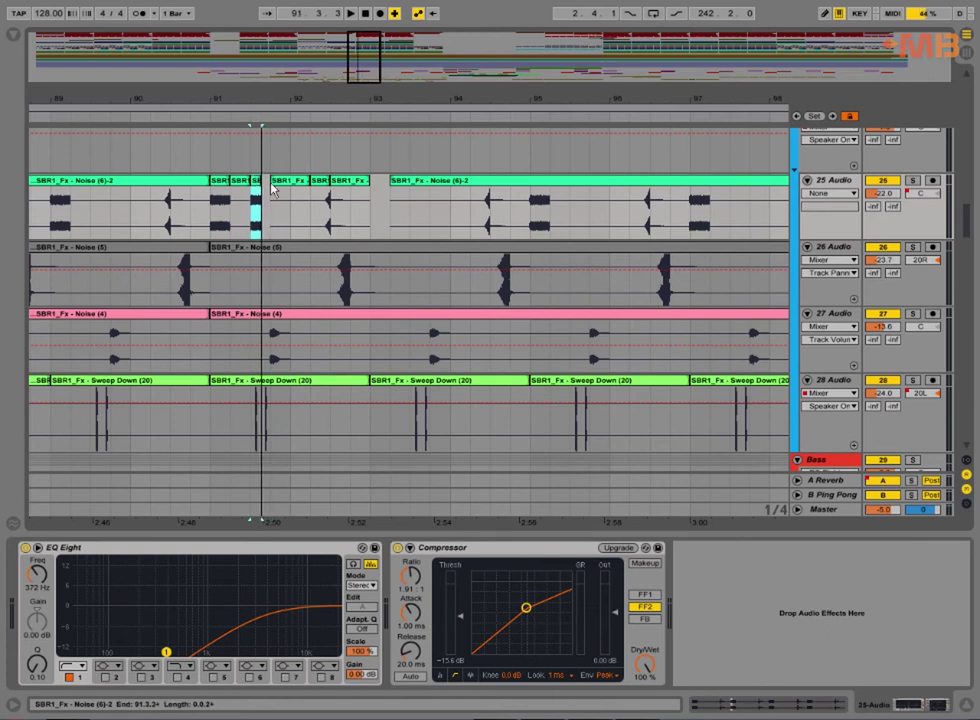
key("ctrl+z")
key("ctrl+z")
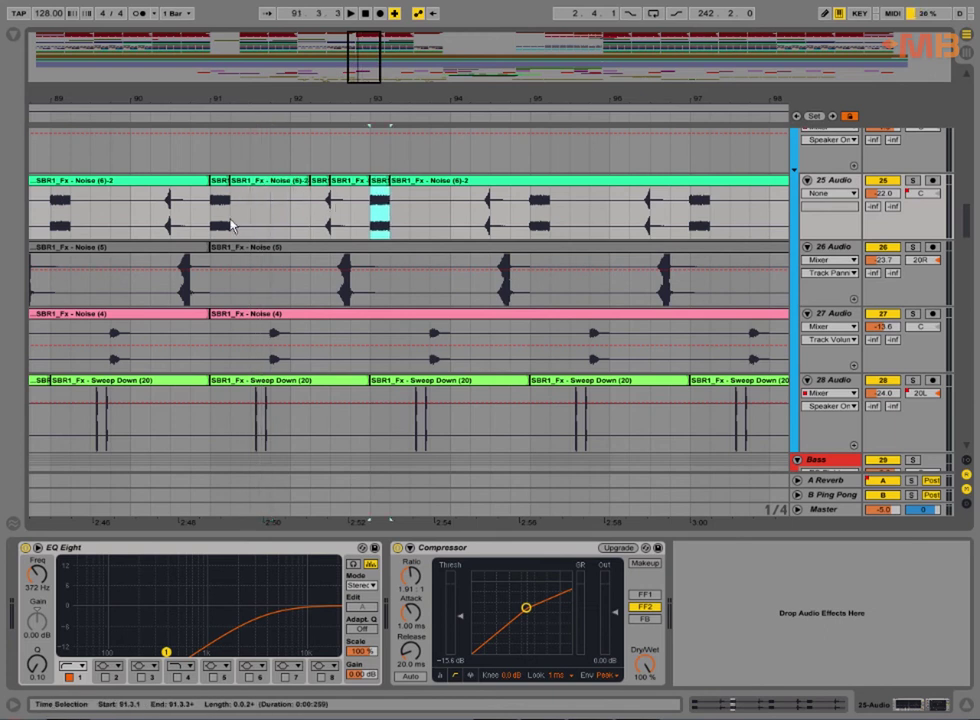
scroll(232, 222, "down", 1)
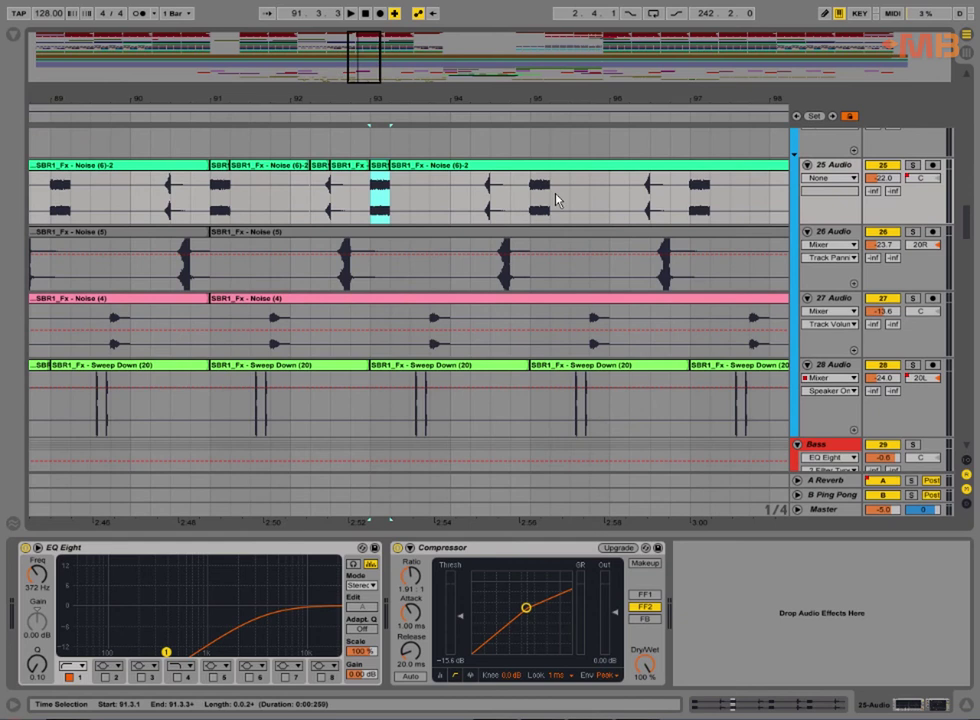
Undo the slice move and the splits made on the 25 Audio noise clip after 91.1.1.
key("ctrl+z")
key("ctrl+z")
key("ctrl+z")
key("ctrl+z")
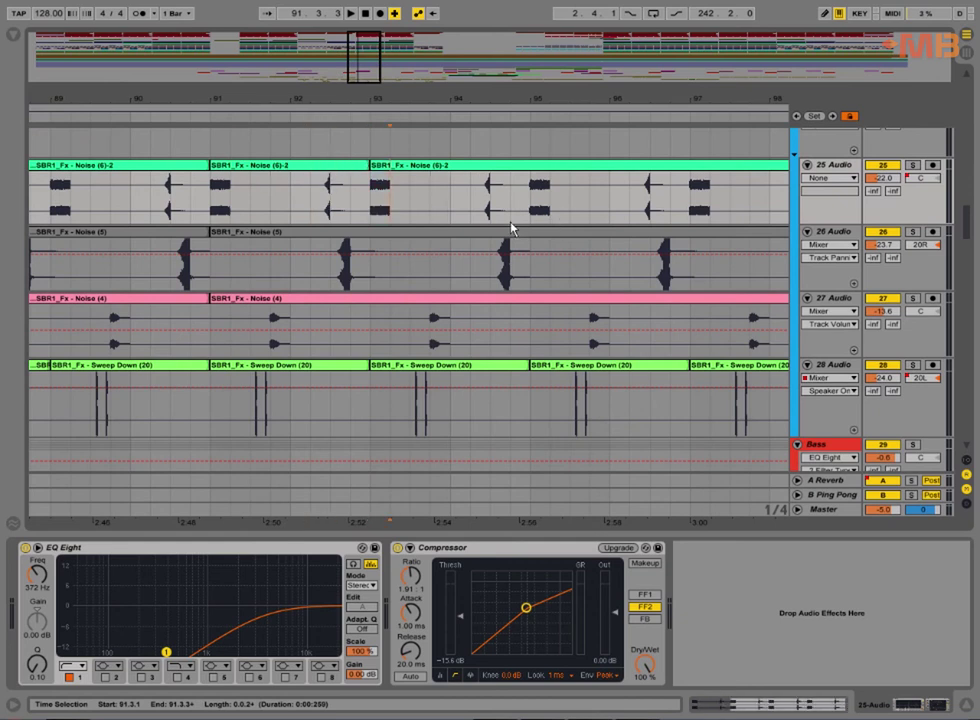
Play the soloed Noises group from 91.1.1 and hide the device view to show more tracks.
scroll(600, 225, "up", 5)
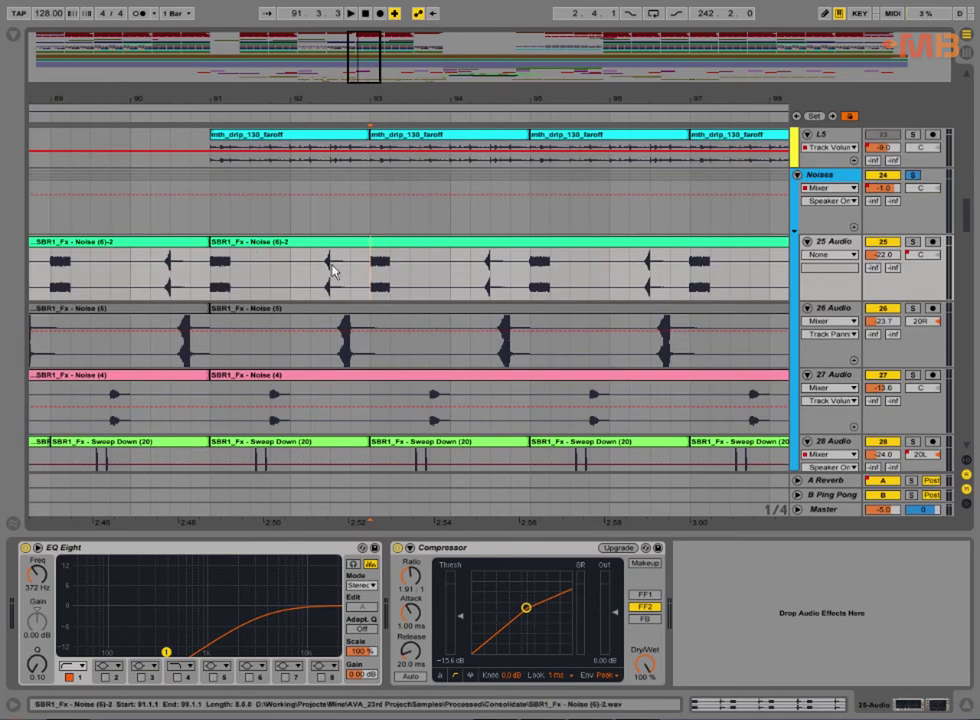
left_click(270, 246)
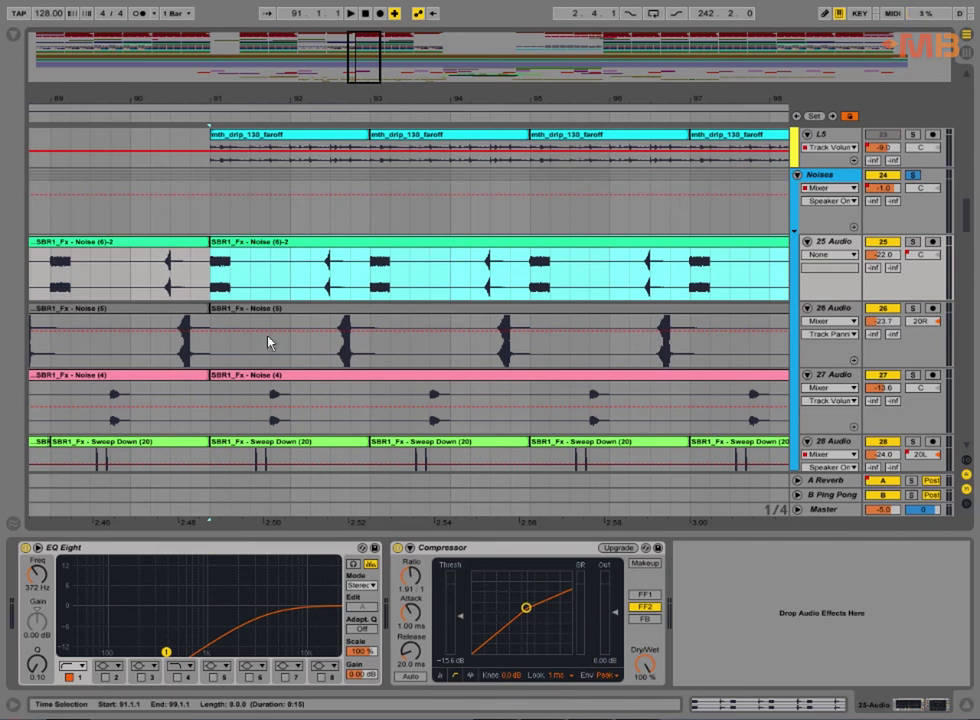
left_click(258, 228)
scroll(432, 274, "down", 1)
key("space")
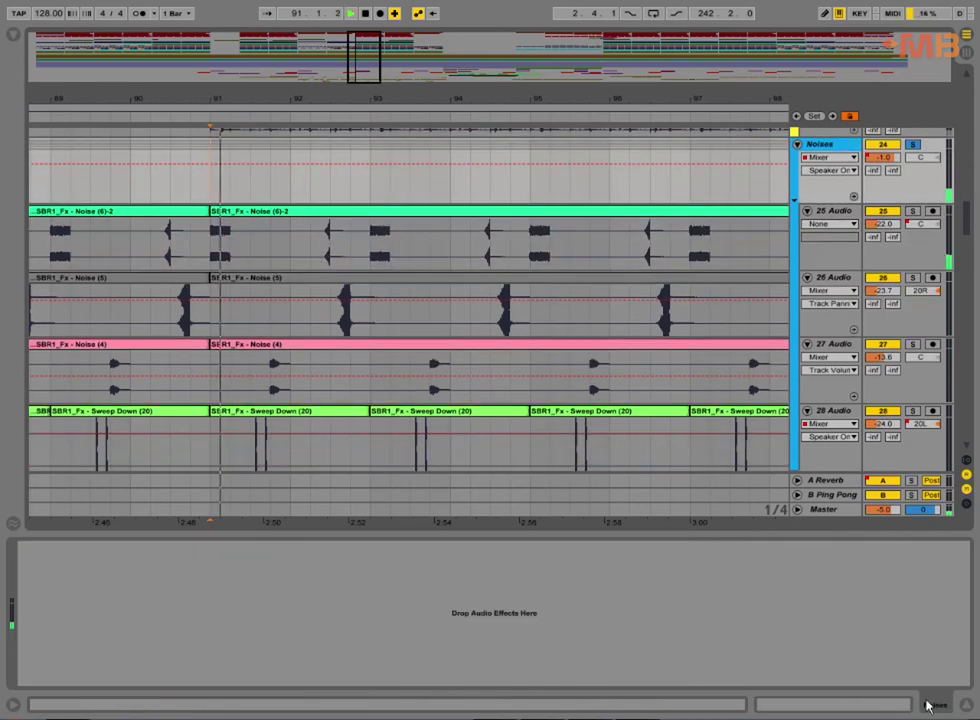
left_click(964, 705)
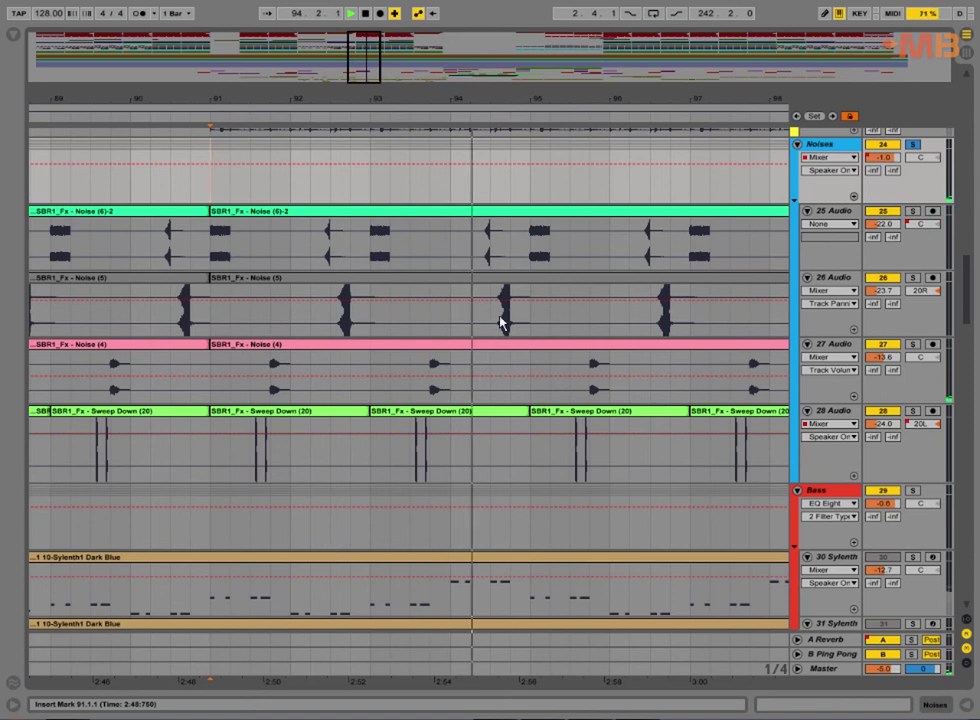
Solo the kick track alongside the Noises group and play both from 91.1.1.
left_click(213, 262)
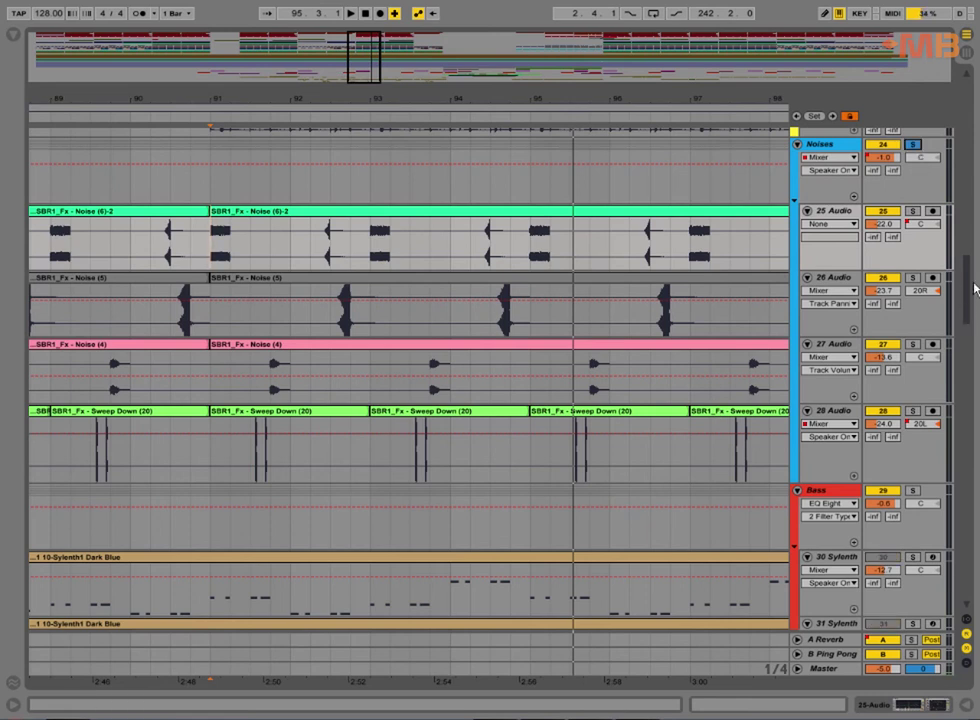
left_click_drag(971, 288, 951, 111)
left_click(913, 188)
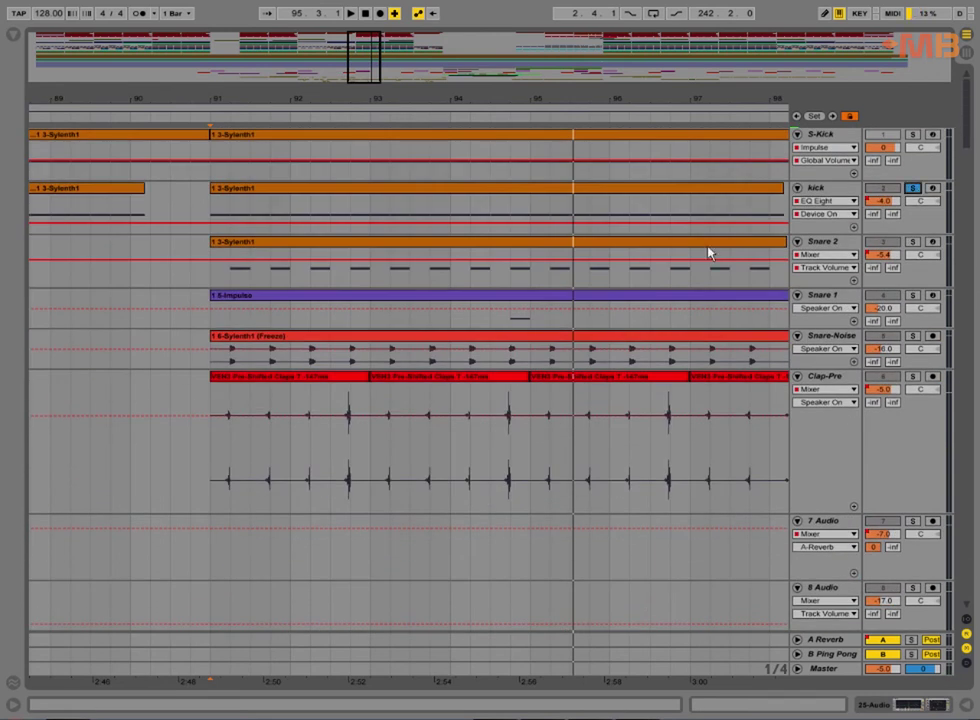
key("space")
scroll(458, 303, "down", 1)
scroll(460, 310, "down", 15)
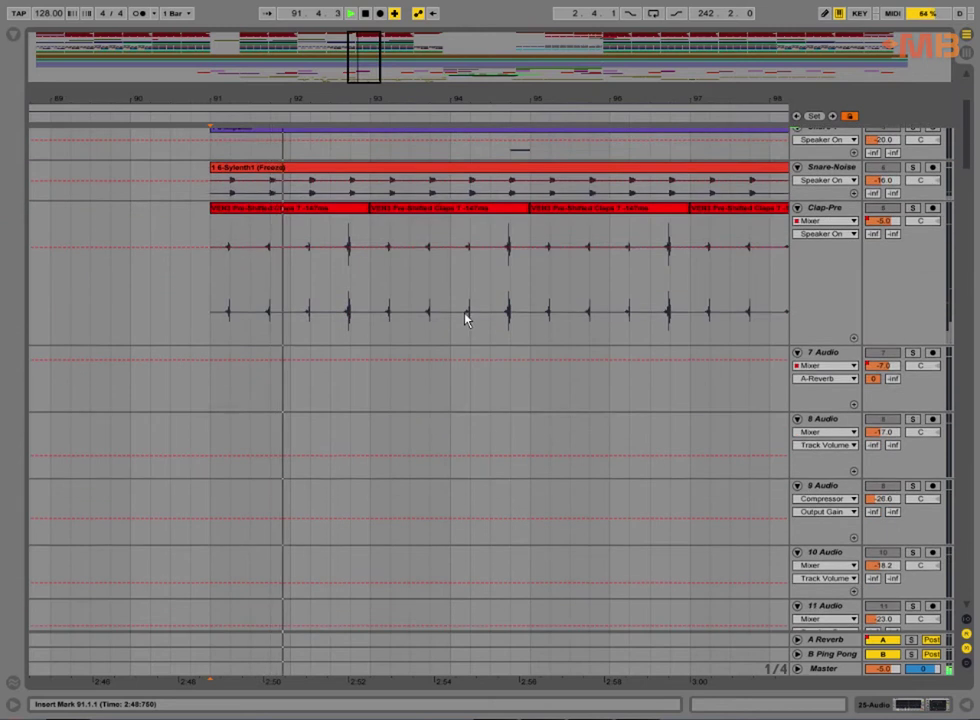
scroll(470, 341, "down", 15)
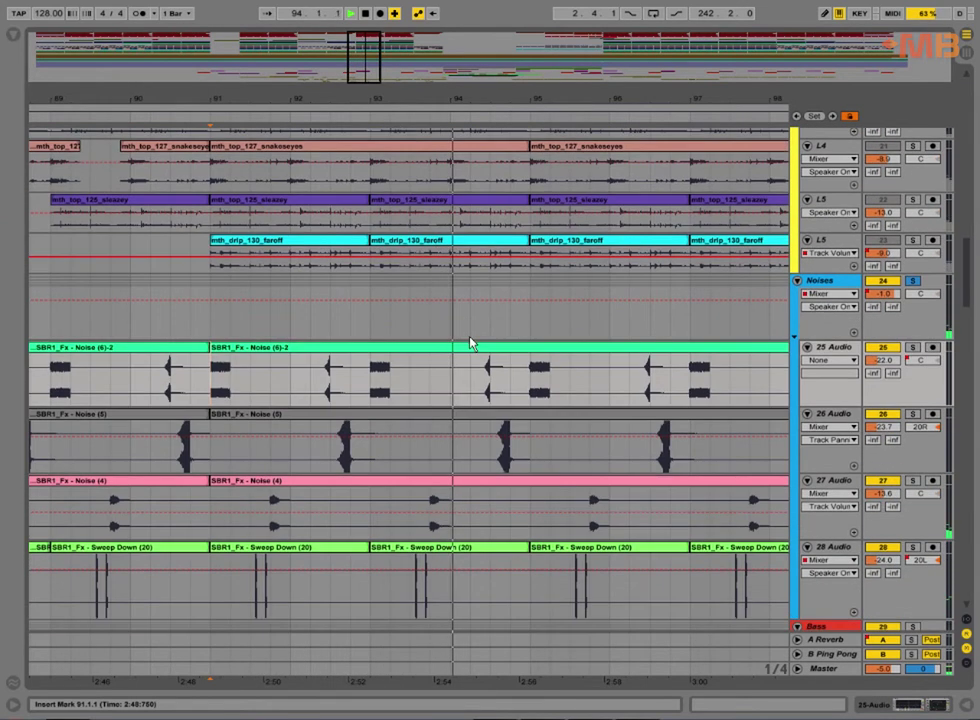
Add the Loops group to the solo during playback and set the insert marker at 91.1.1 on L1.
scroll(768, 338, "up", 6)
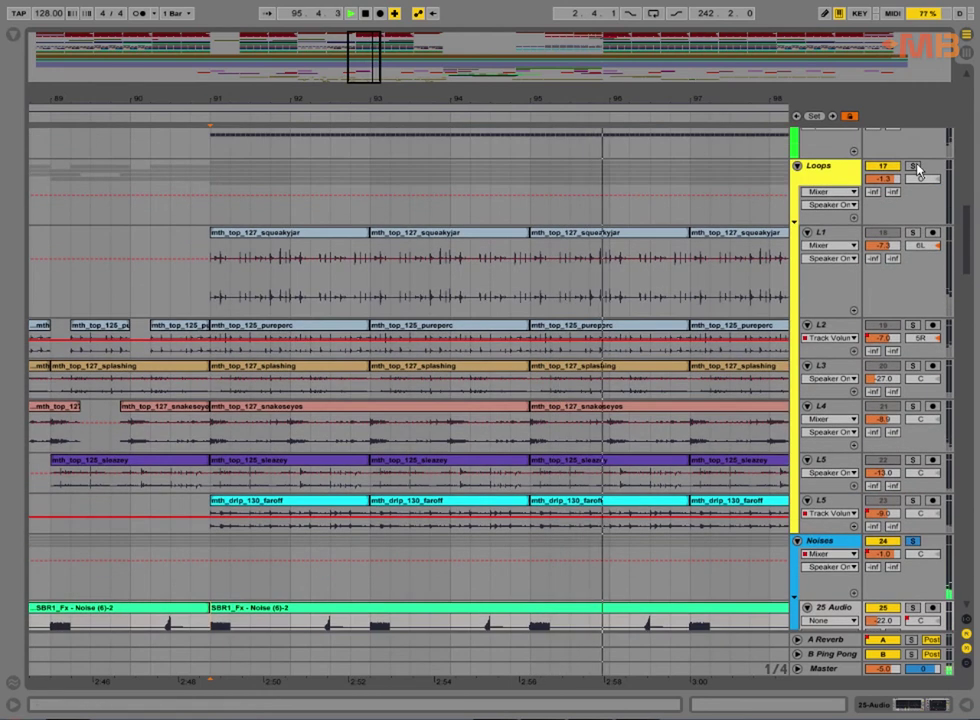
left_click(913, 166)
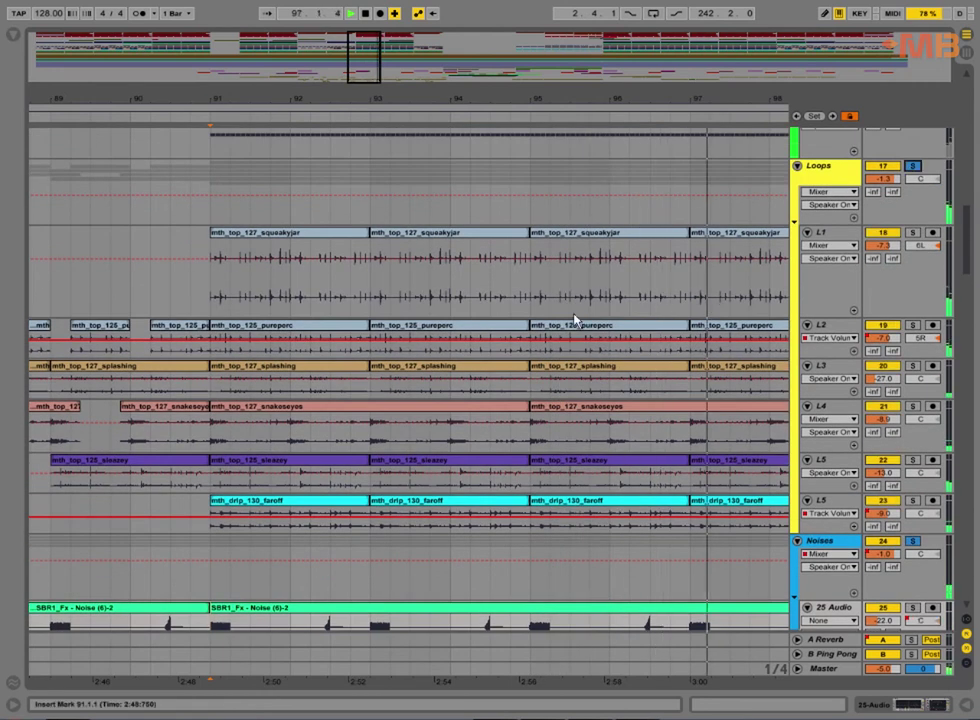
left_click(208, 288)
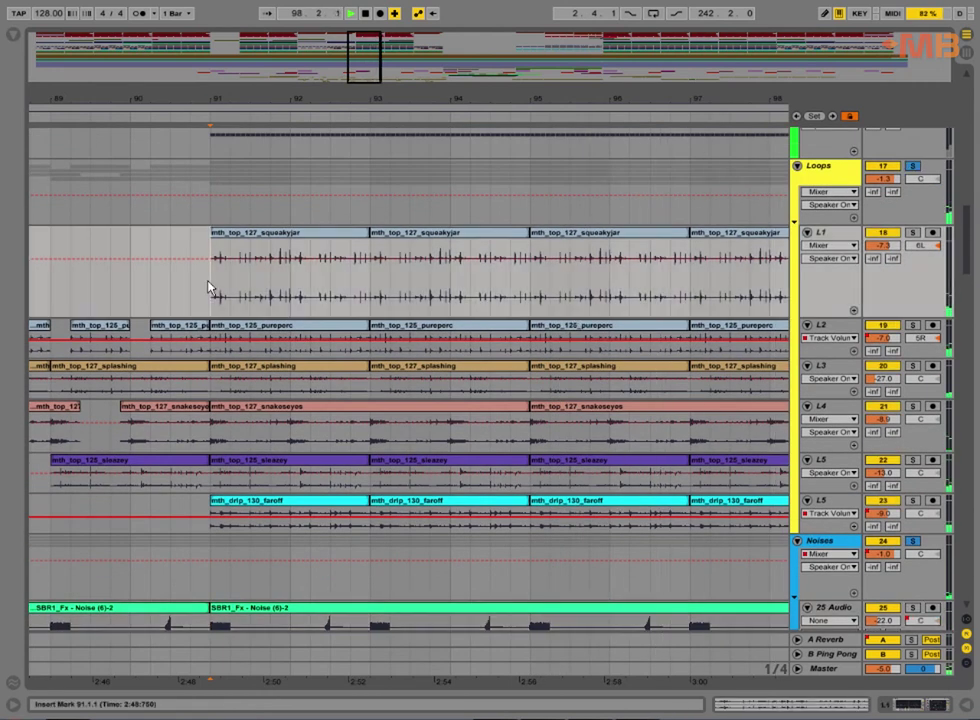
scroll(495, 412, "down", 5)
scroll(495, 412, "down", 7)
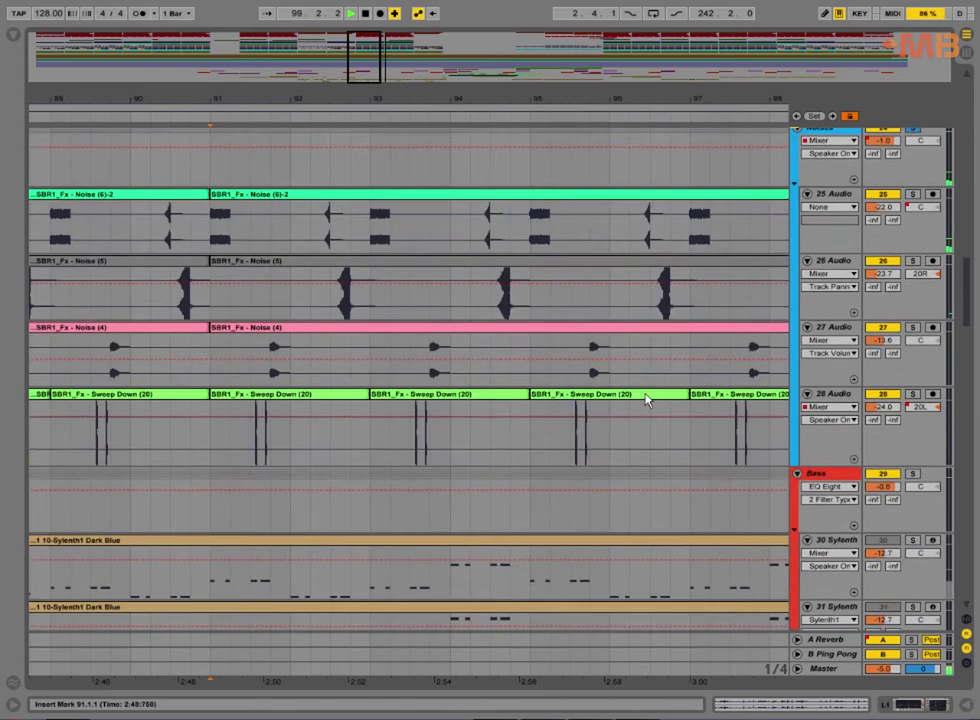
Stop playback, clear all solos and set the insert marker at 91.1.1 on the 25 Audio track.
scroll(187, 386, "up", 4)
scroll(187, 386, "up", 3)
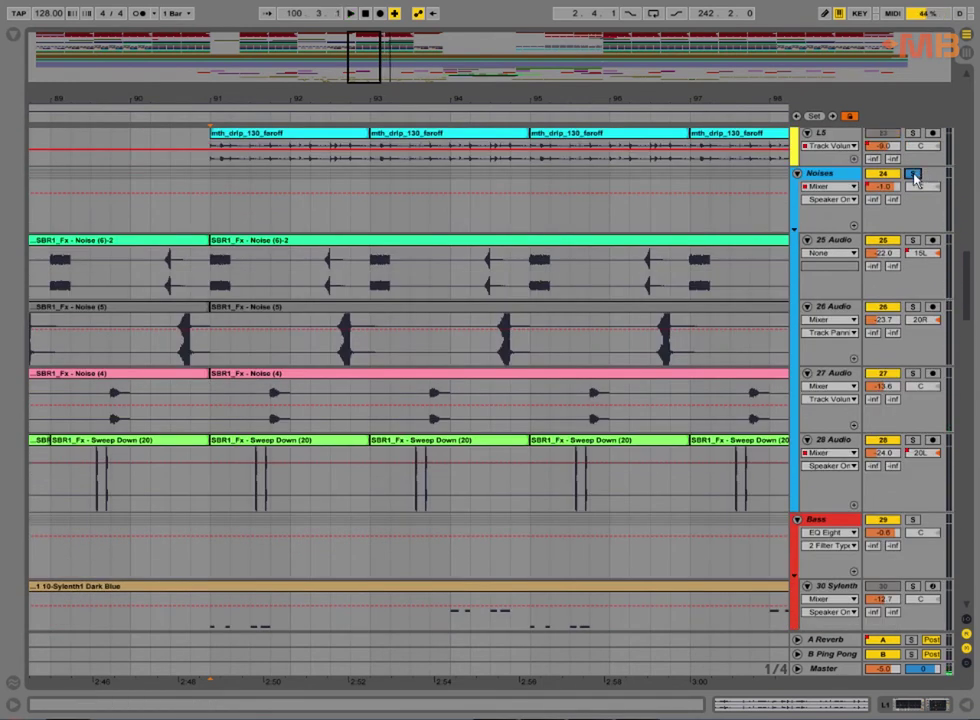
left_click(209, 285)
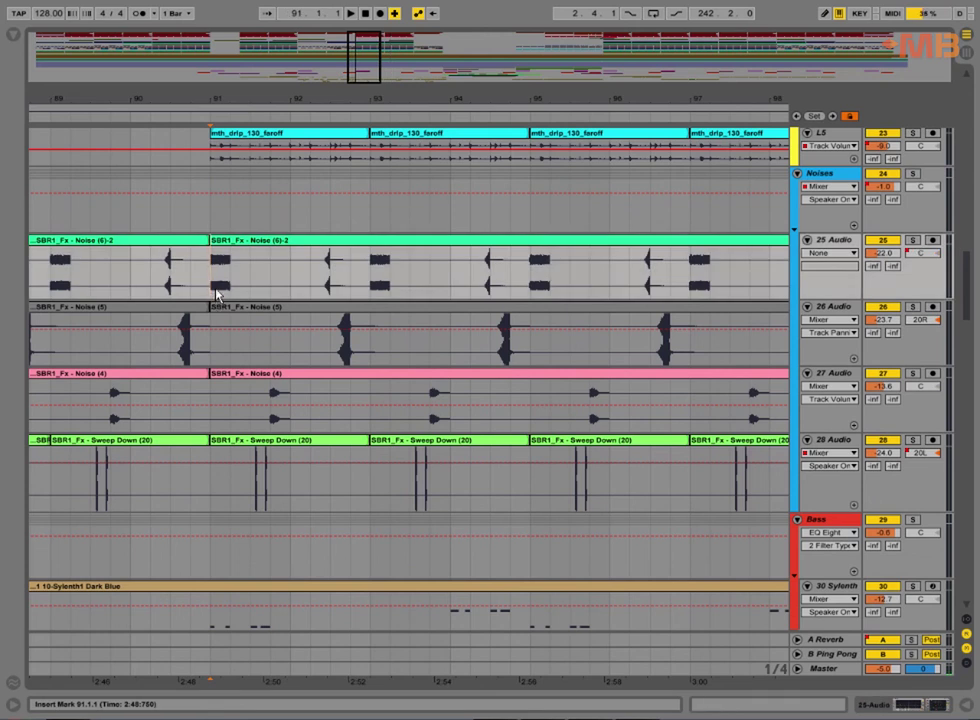
Reduce the height of the L1 track in the Loops group.
scroll(380, 330, "up", 5)
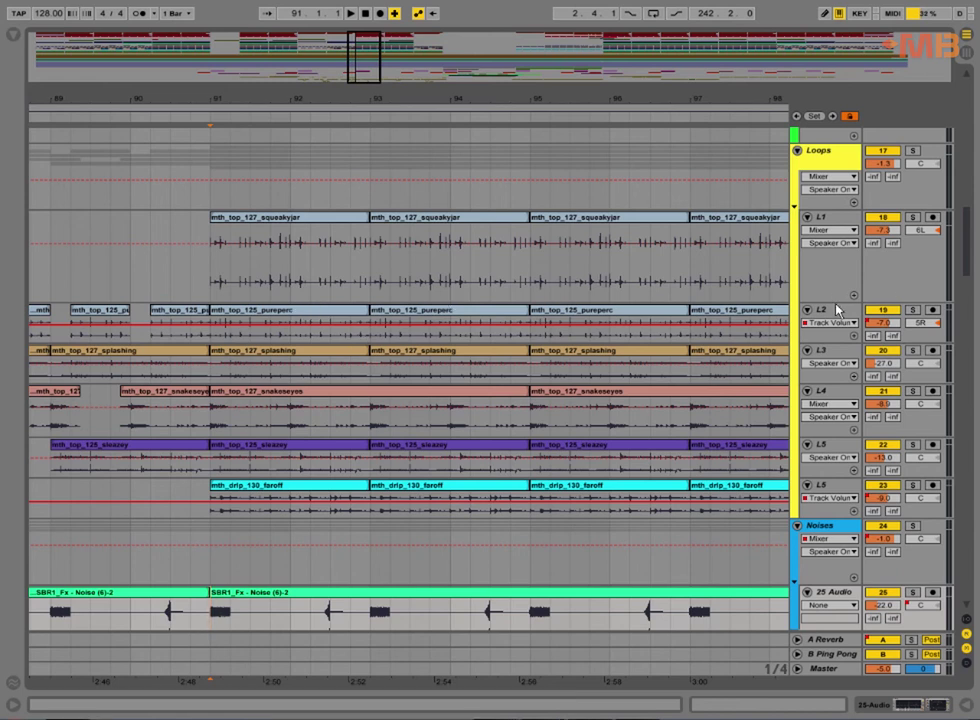
left_click_drag(837, 300, 831, 258)
left_click(831, 262)
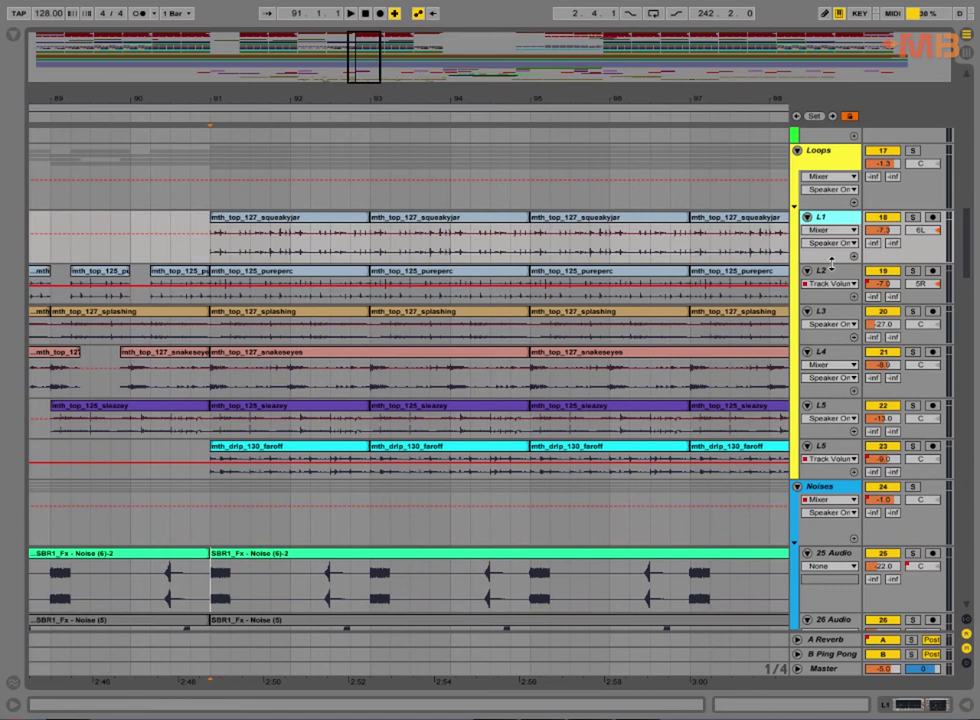
Solo the Bass group and set the insert marker at 91.1.1 on its track.
scroll(617, 376, "down", 10)
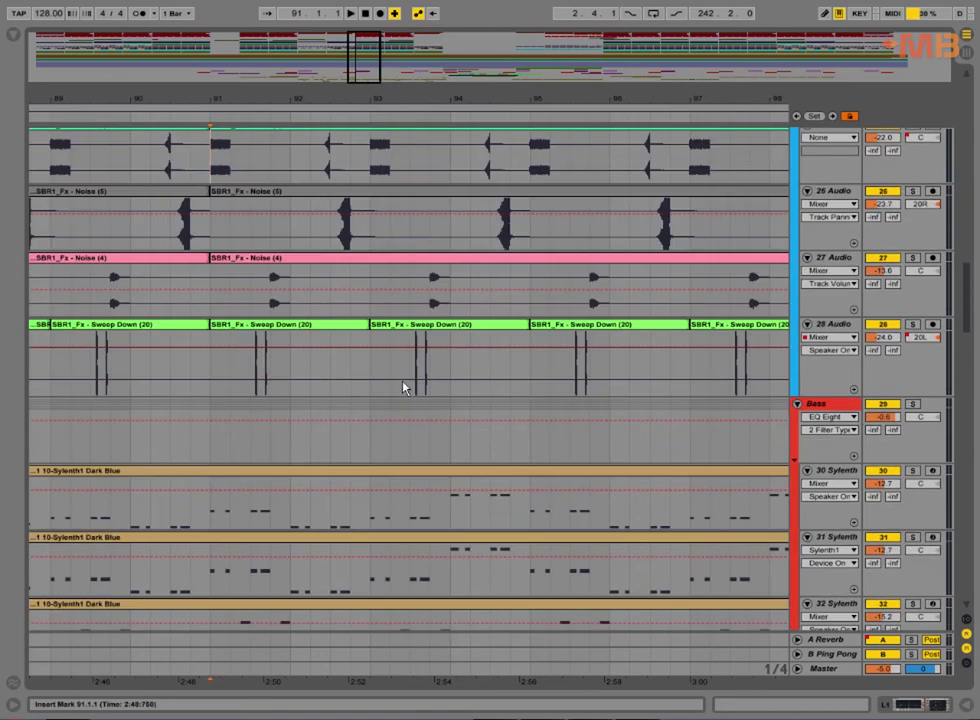
scroll(396, 396, "up", 8)
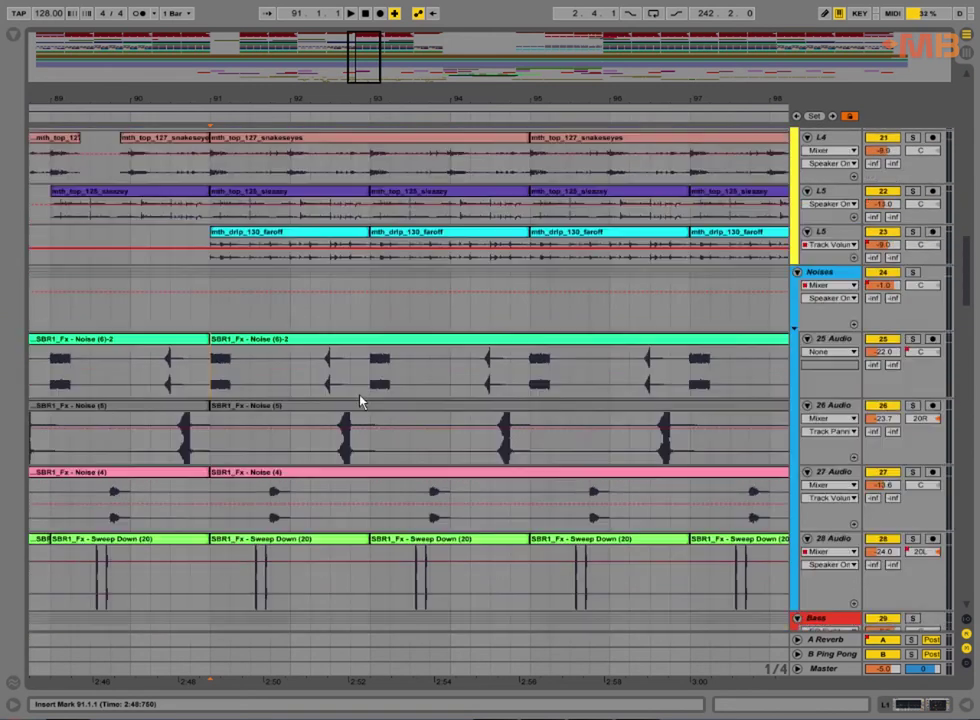
scroll(280, 550, "down", 7)
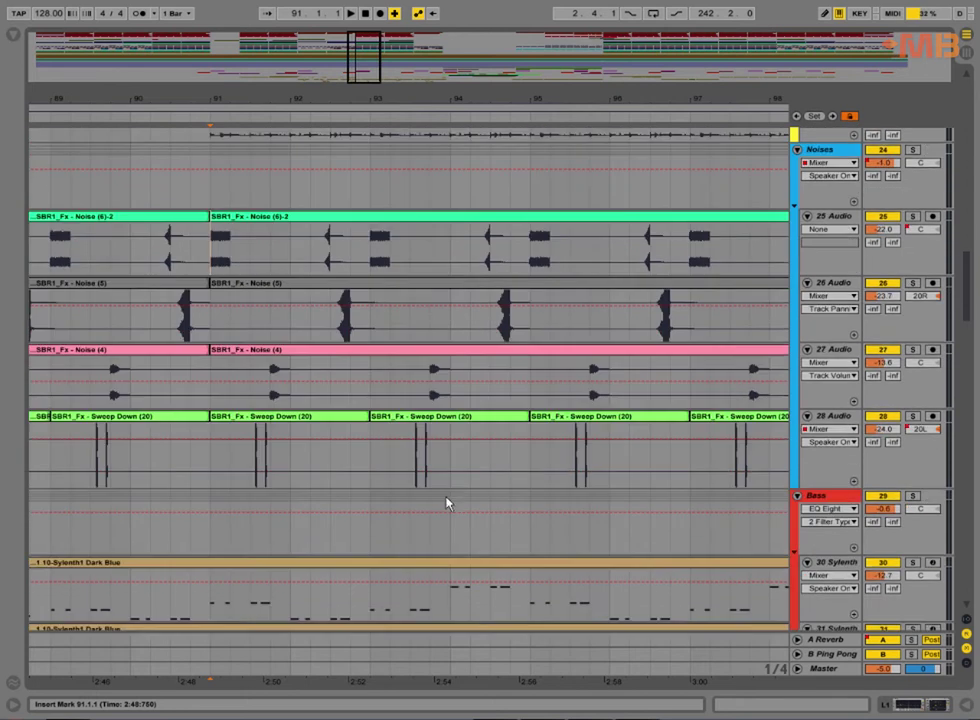
scroll(480, 478, "down", 3)
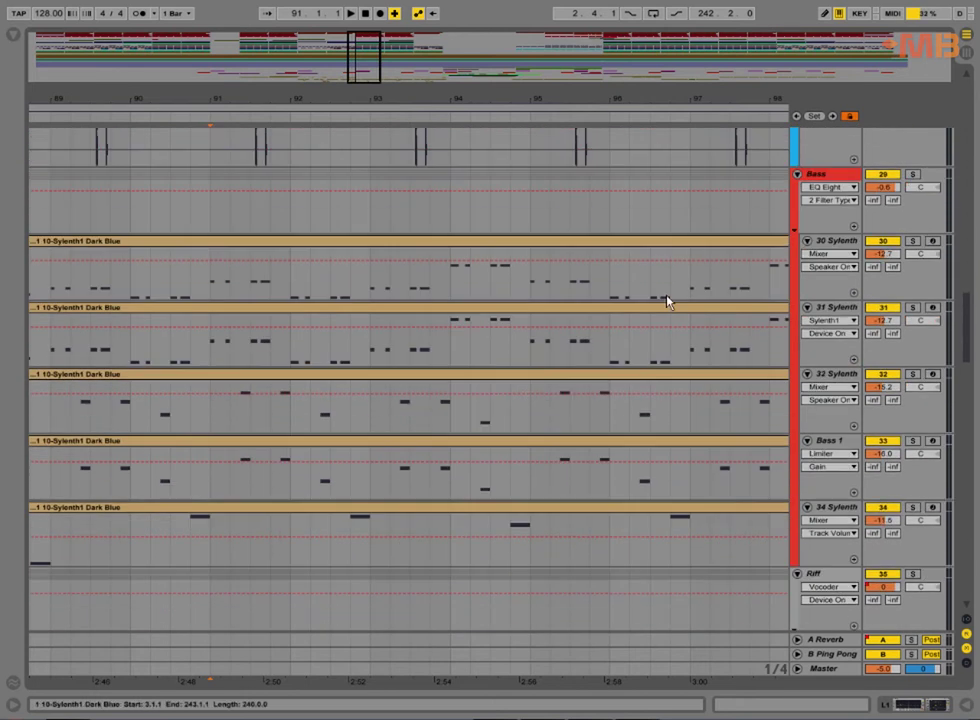
left_click(912, 175)
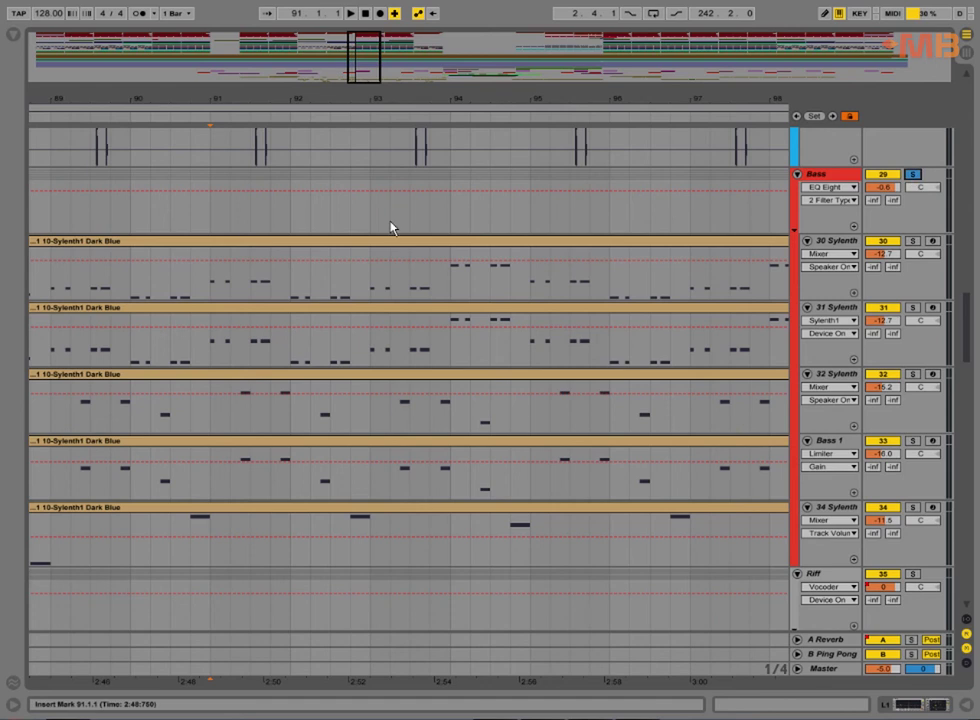
left_click(210, 222)
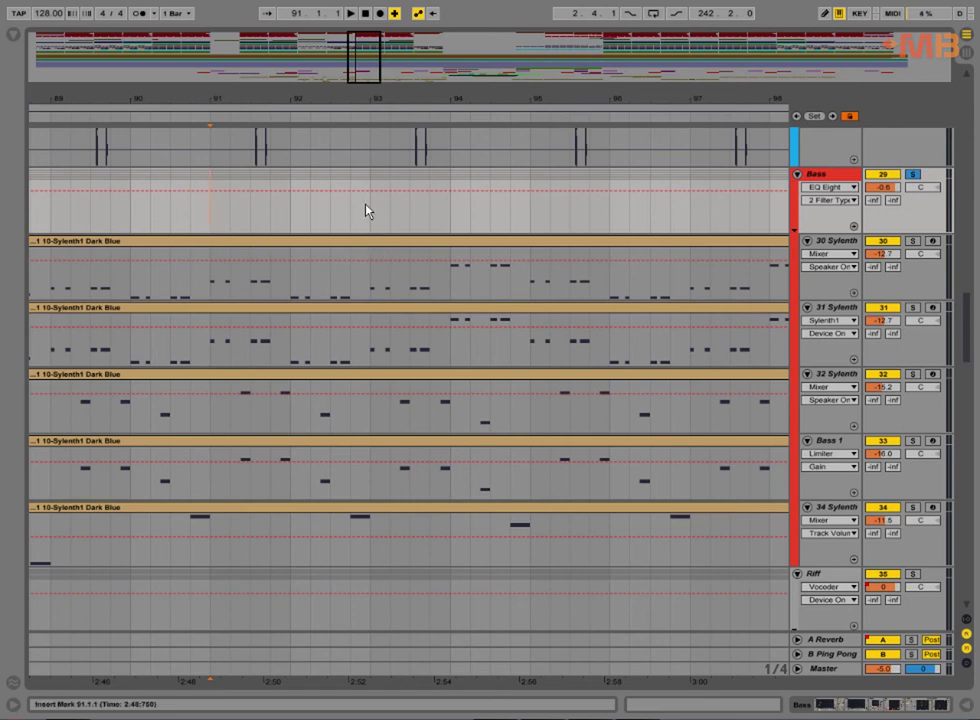
Examine the instruments and effects on the five Bass group tracks, from 30 Sylenth through Bass 1 to 34 Sylenth.
double_click(827, 246)
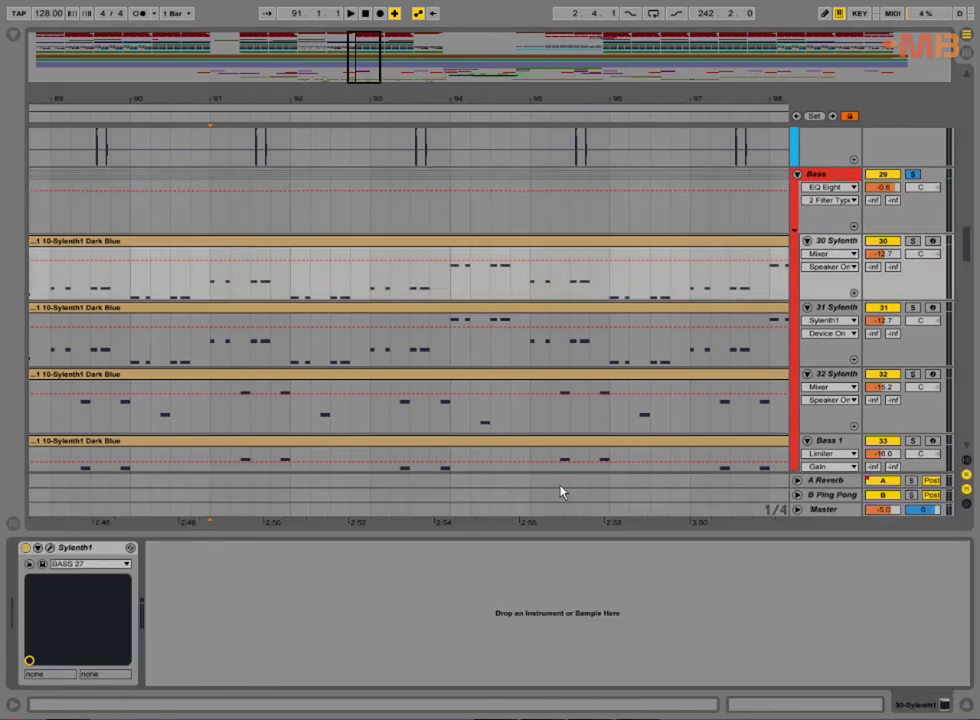
left_click(840, 311)
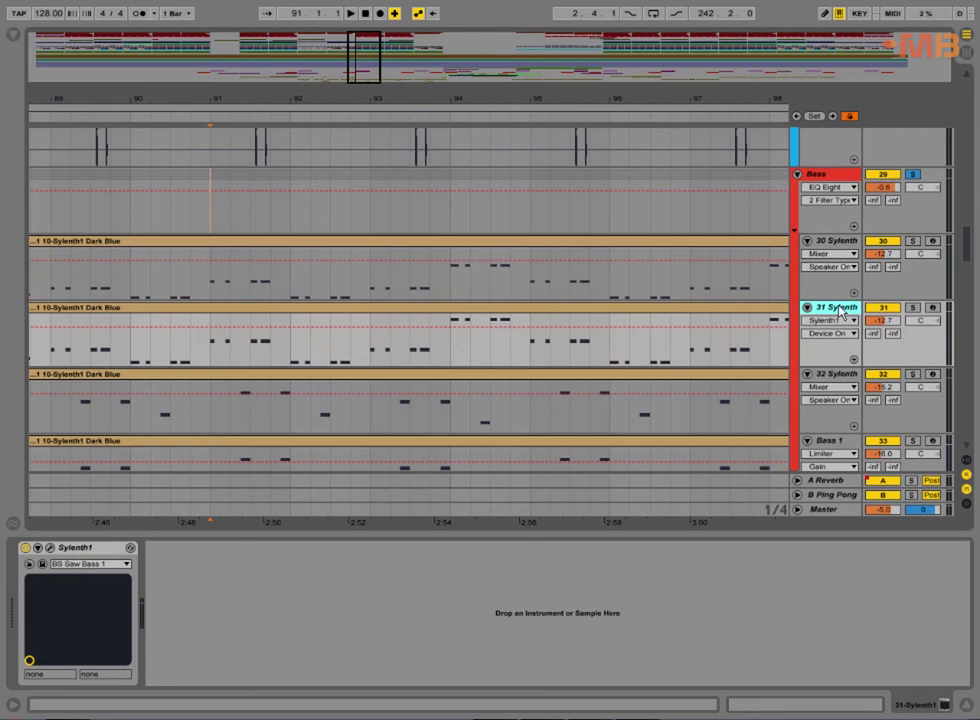
left_click(840, 375)
scroll(840, 340, "down", 3)
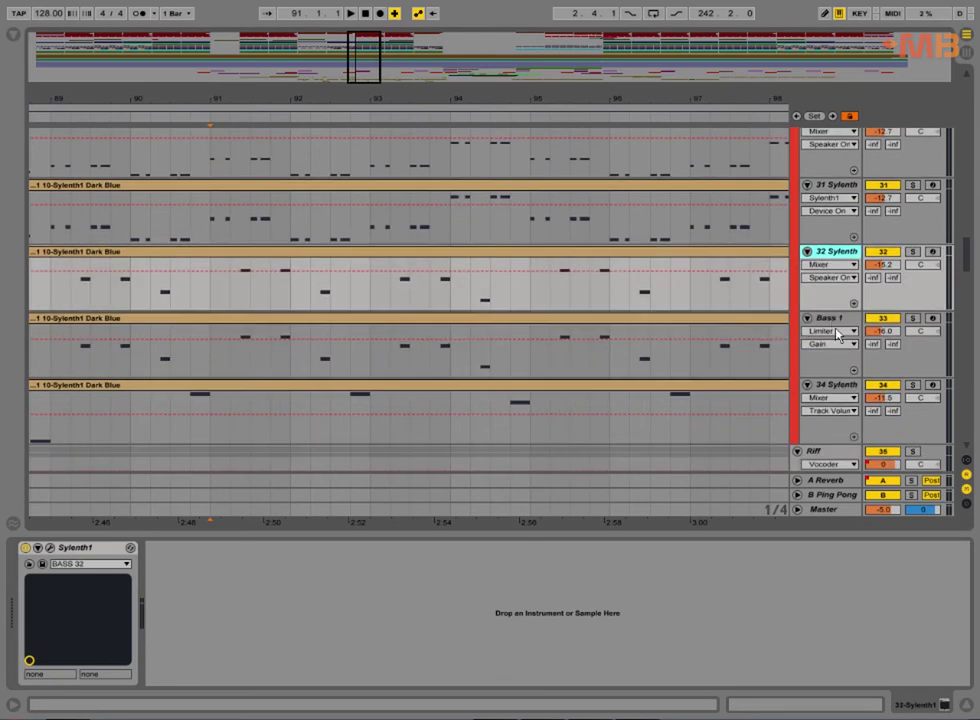
left_click(831, 321)
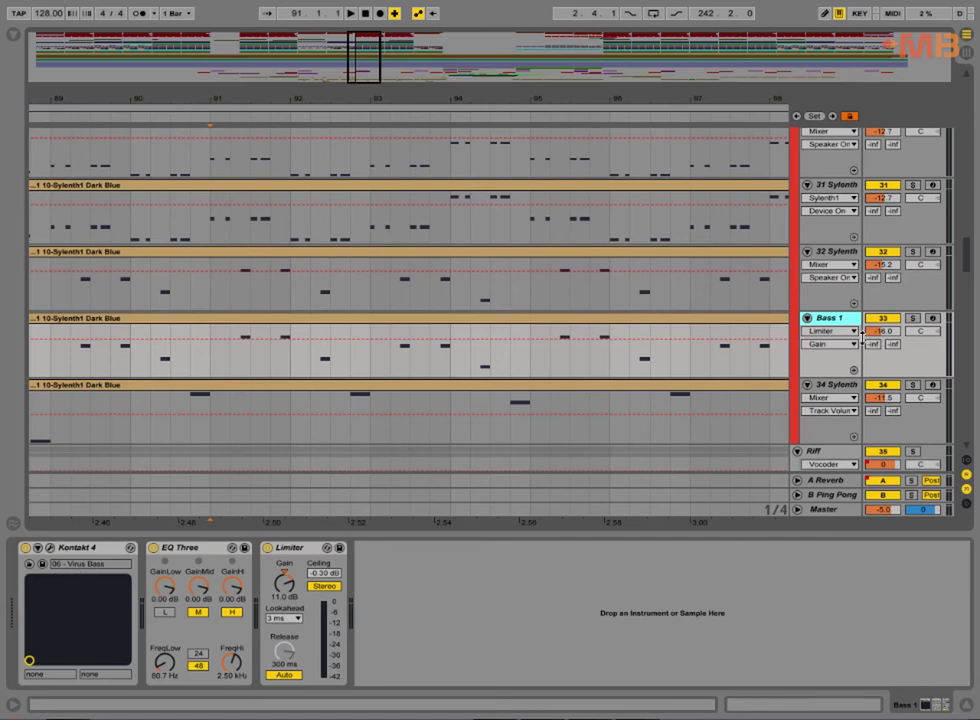
scroll(842, 333, "down", 2)
left_click(842, 330)
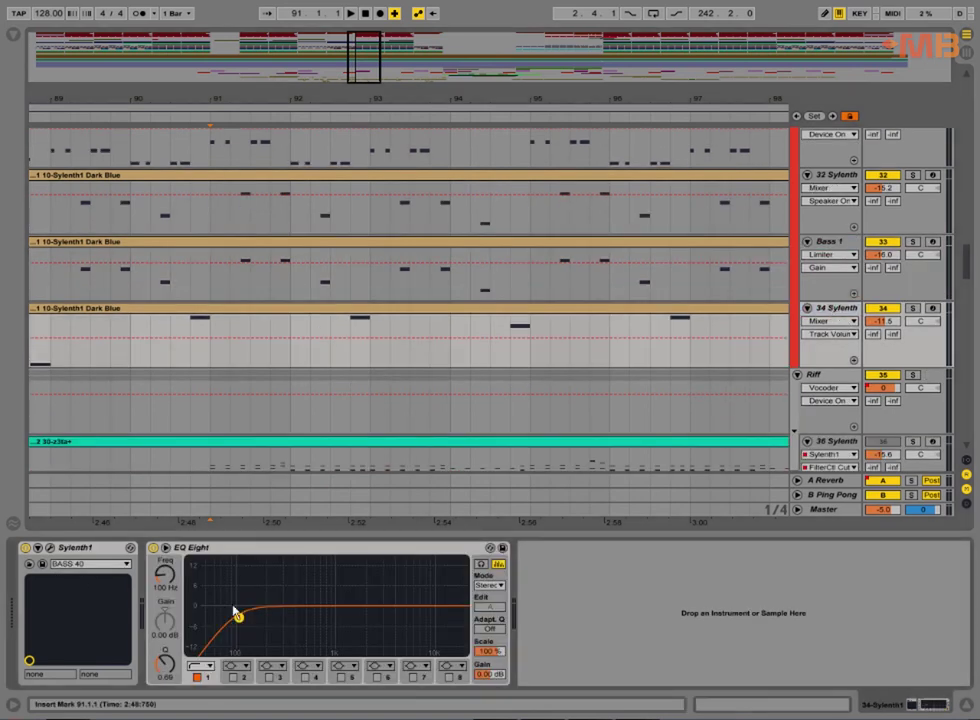
Hide the device view and play the soloed Bass group from 91.1.1.
scroll(599, 335, "up", 10)
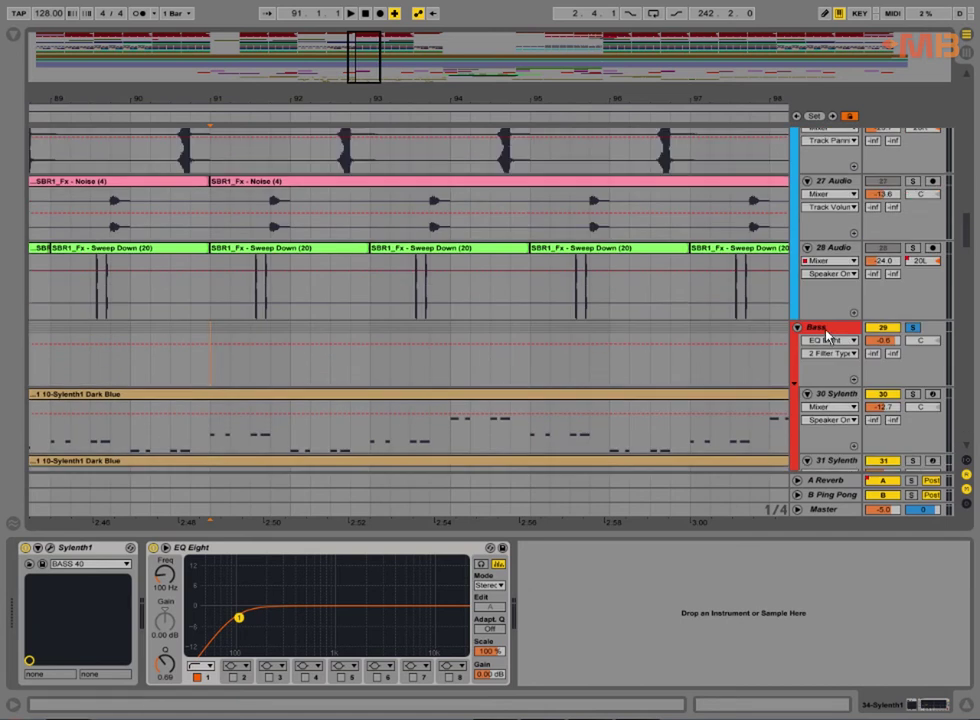
scroll(820, 336, "down", 4)
left_click(965, 708)
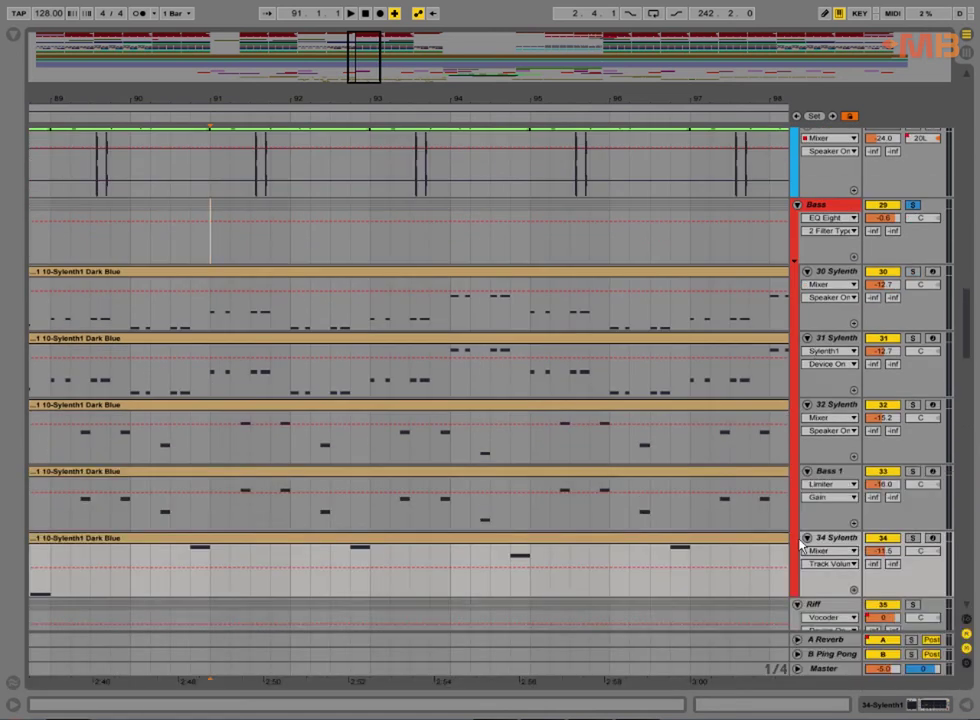
scroll(202, 272, "up", 1)
scroll(206, 288, "up", 1)
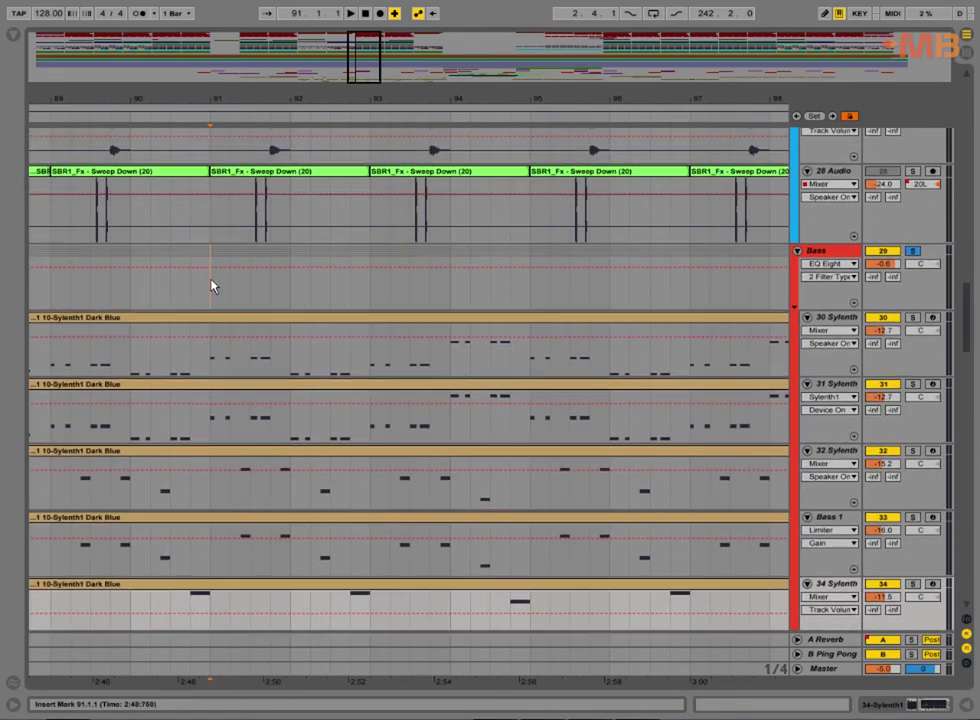
left_click(212, 292)
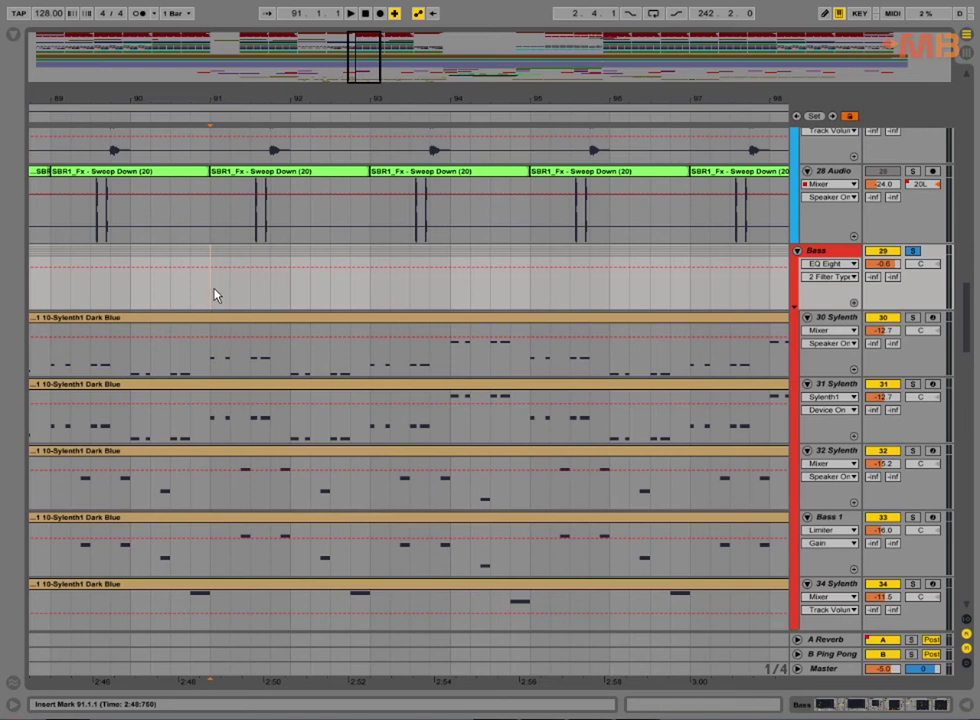
key("space")
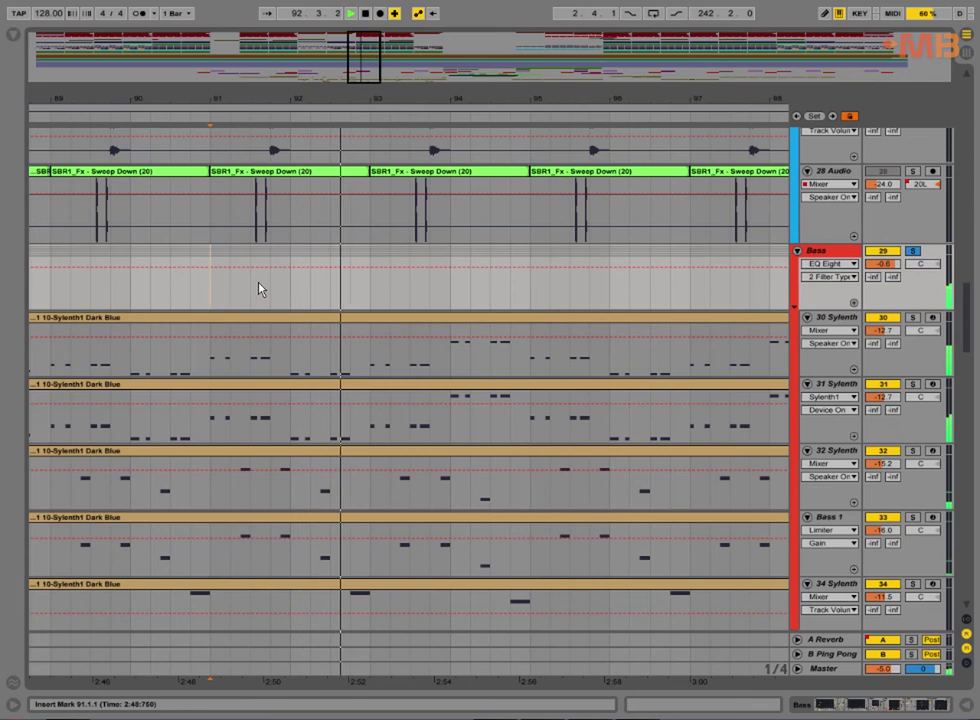
scroll(343, 287, "down", 3)
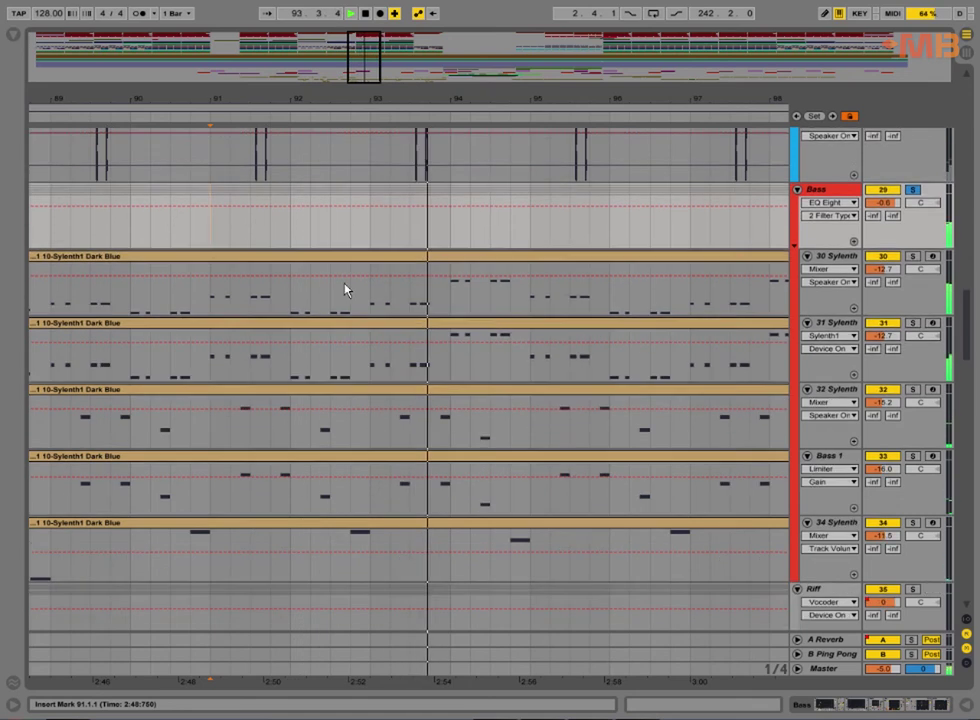
scroll(540, 313, "up", 2)
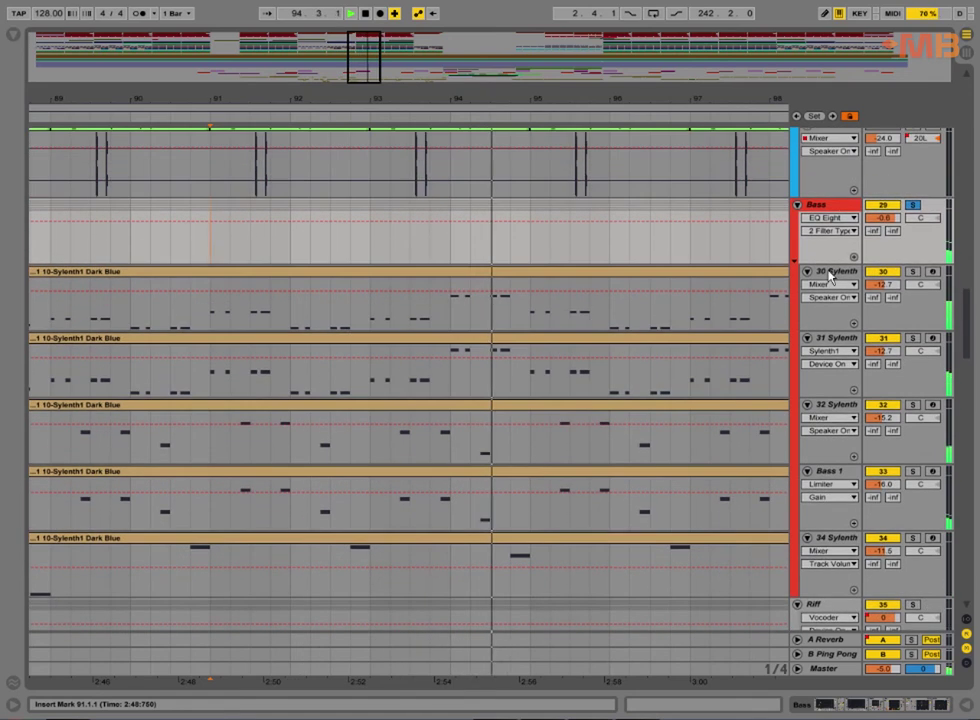
Solo the five Bass group tracks one after another during playback, from 30 Sylenth to 34 Sylenth, then stop and clear the solo.
left_click(914, 273)
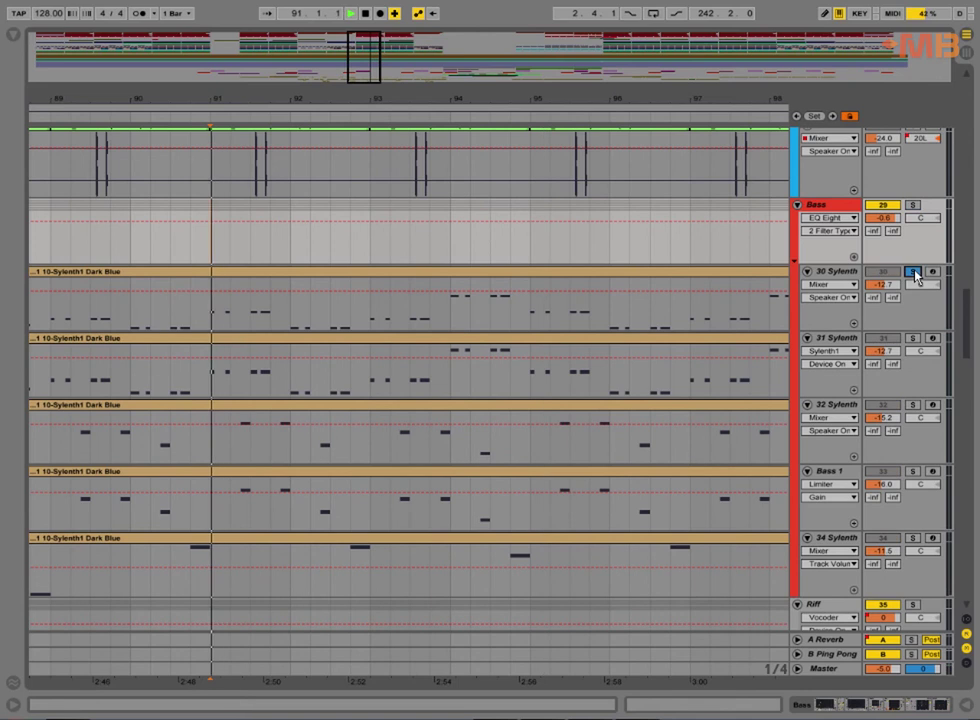
scroll(916, 282, "down", 2)
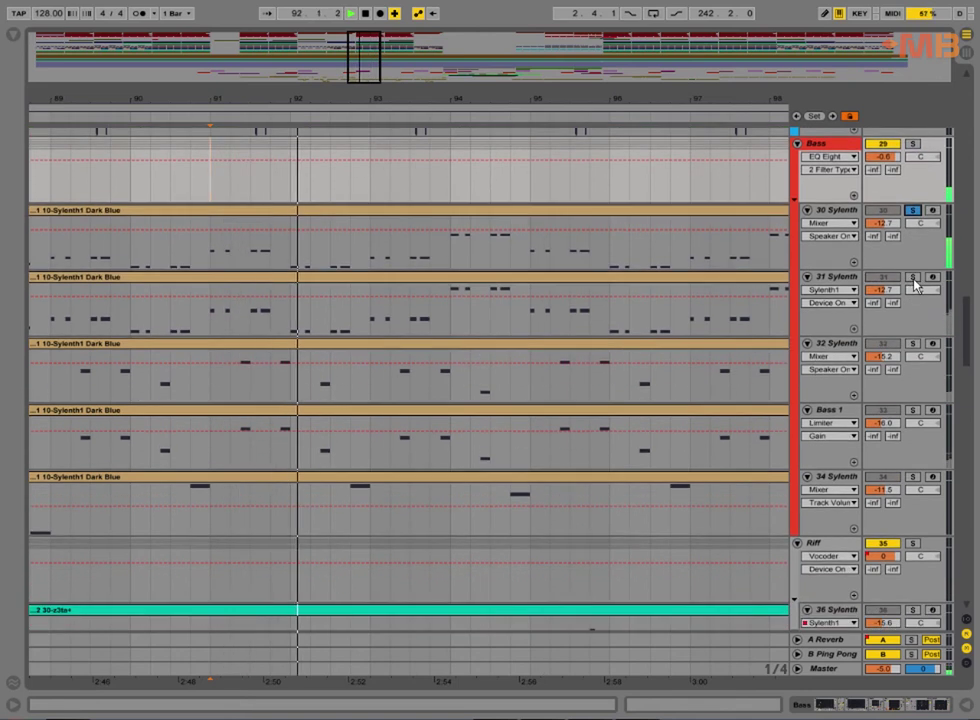
left_click(912, 277)
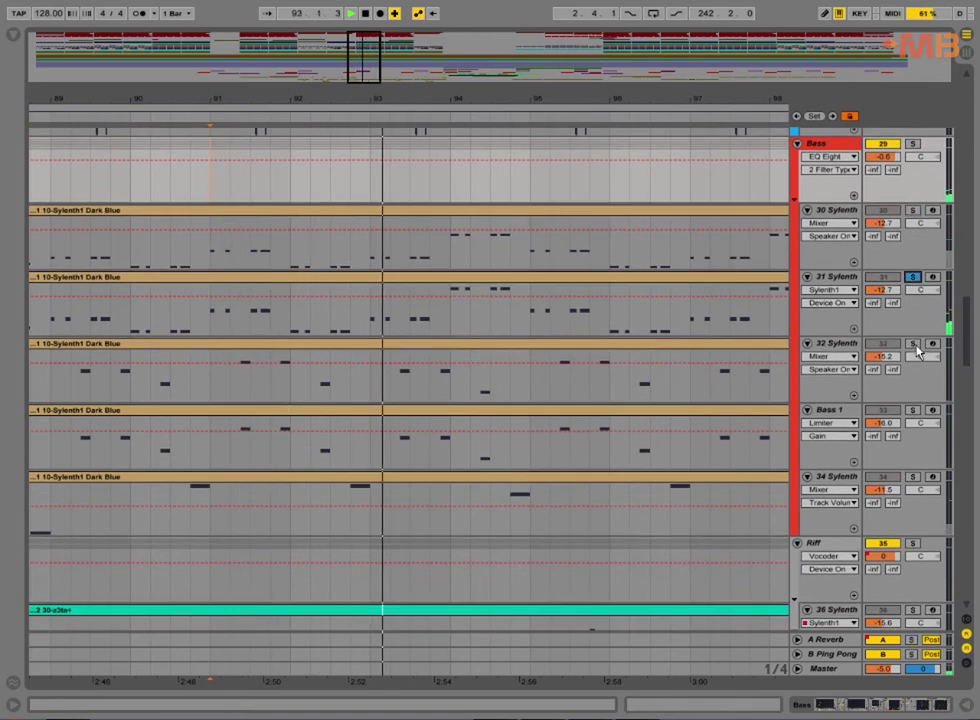
left_click(914, 345)
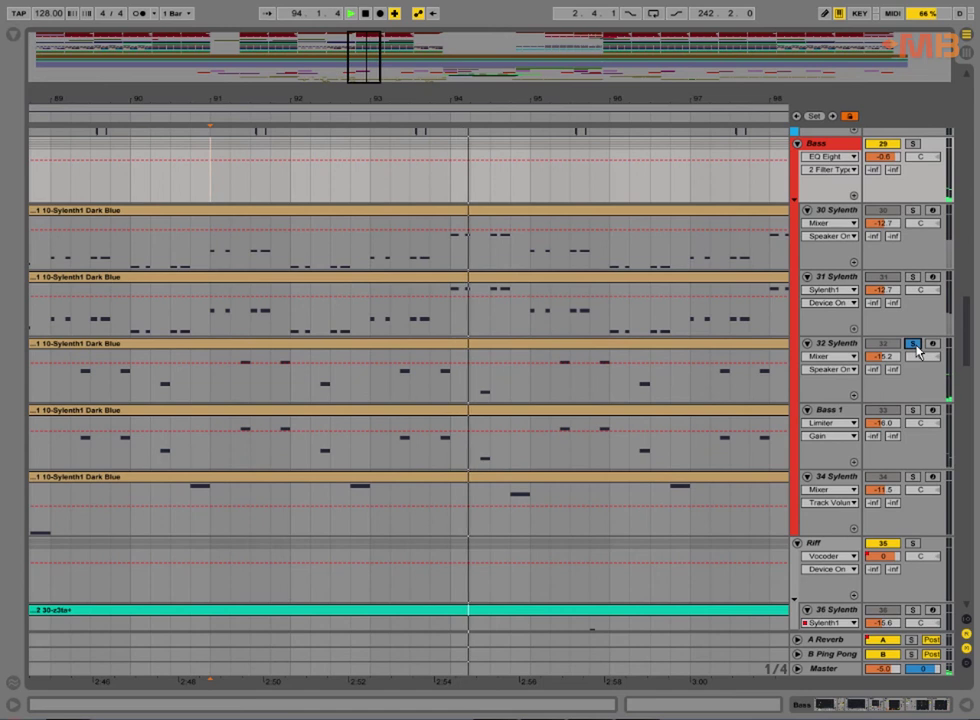
left_click(912, 410)
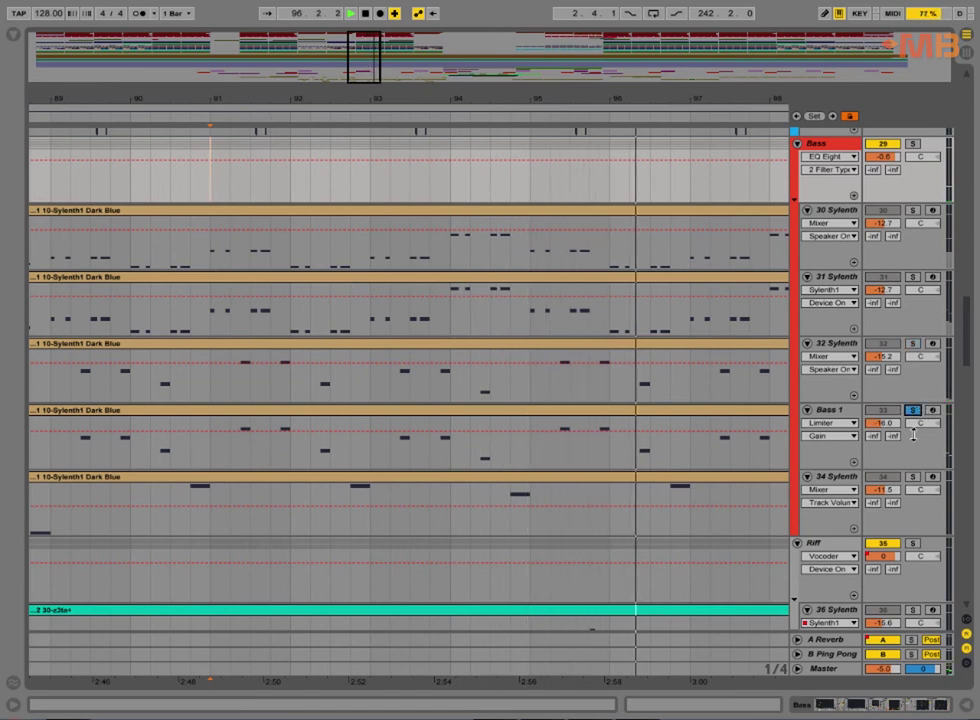
left_click(912, 477)
key("space")
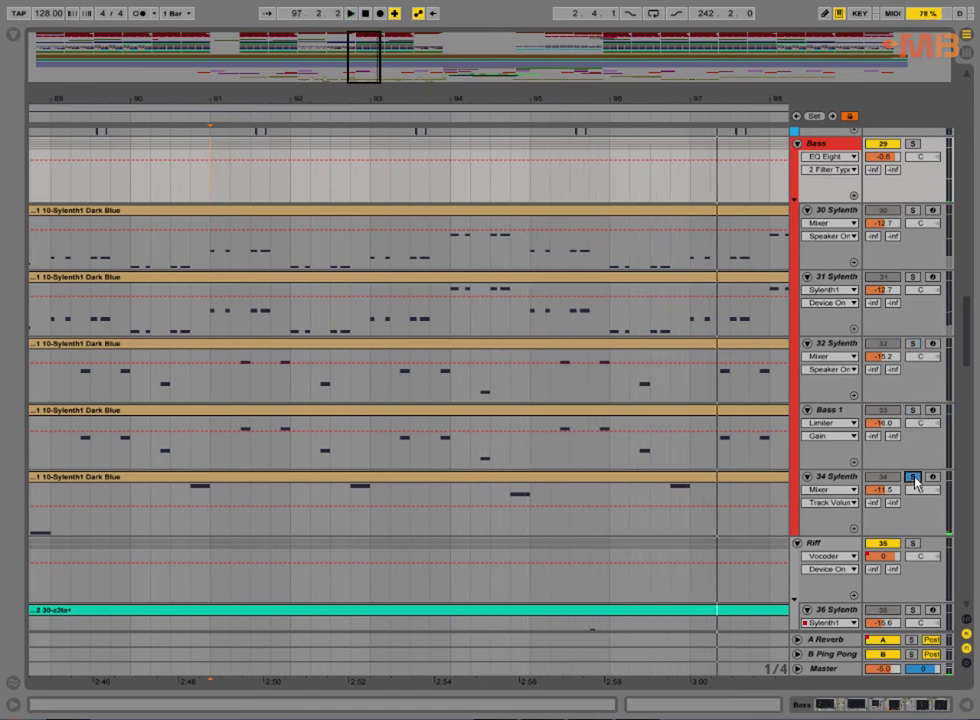
left_click(914, 479)
scroll(518, 436, "up", 1)
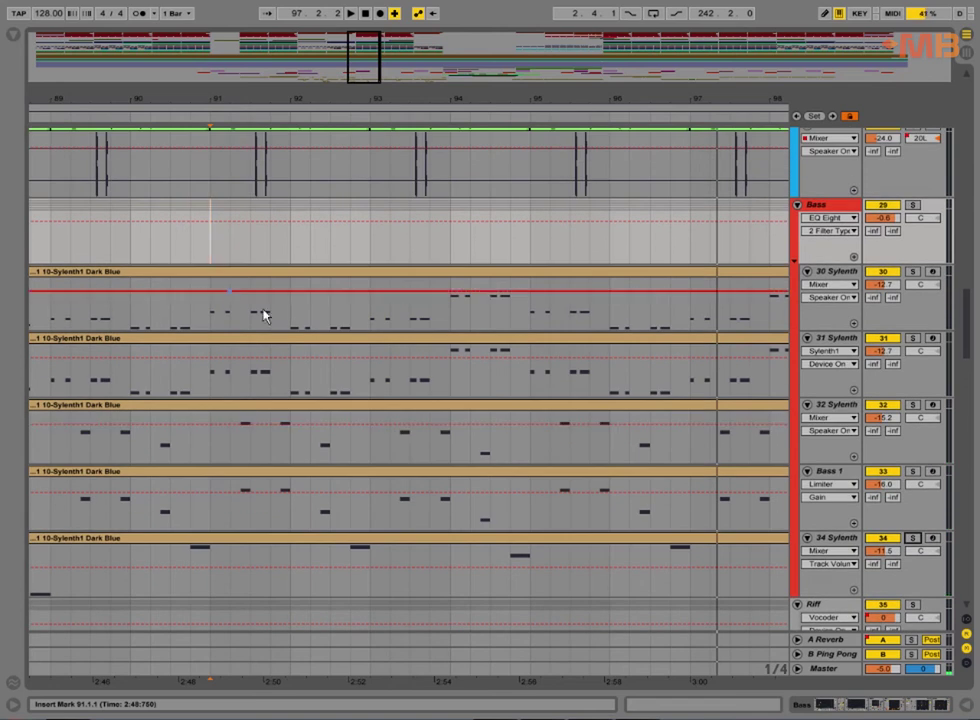
Show the Bass group's effects and examine the note placement on its tracks around bar 91.
double_click(832, 208)
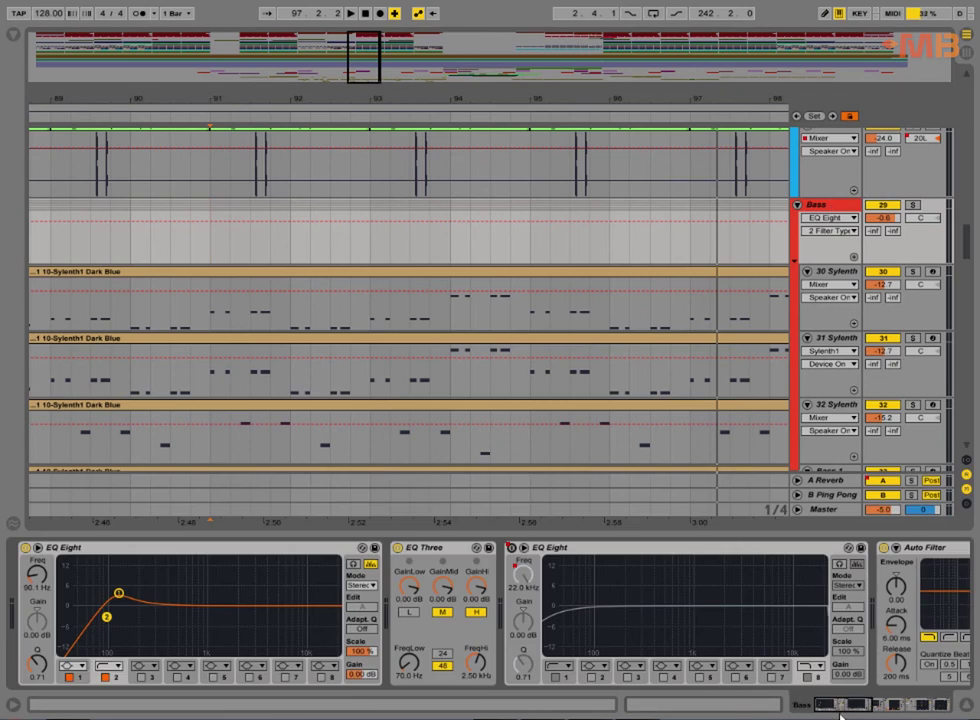
scroll(836, 298, "down", 5)
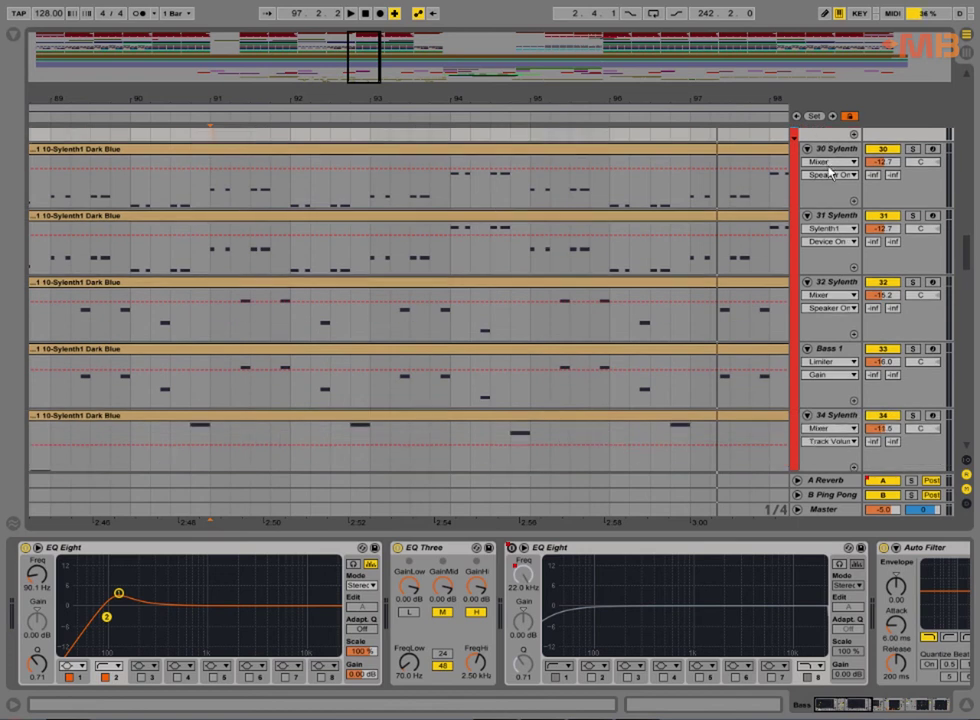
key("plus")
key("plus")
key("plus")
key("plus")
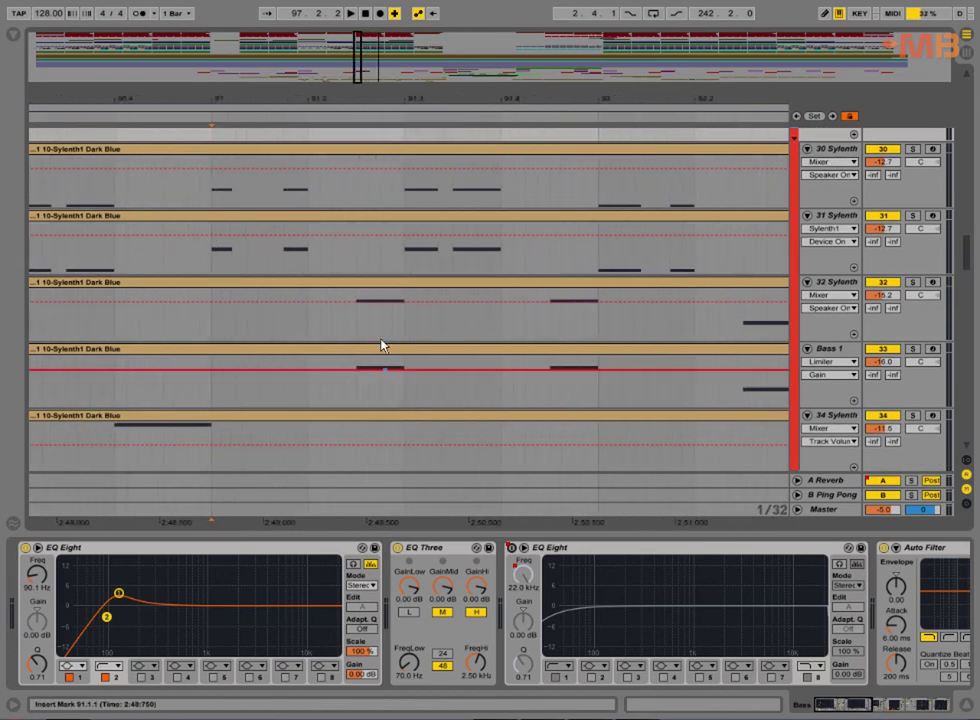
scroll(381, 322, "down", 4)
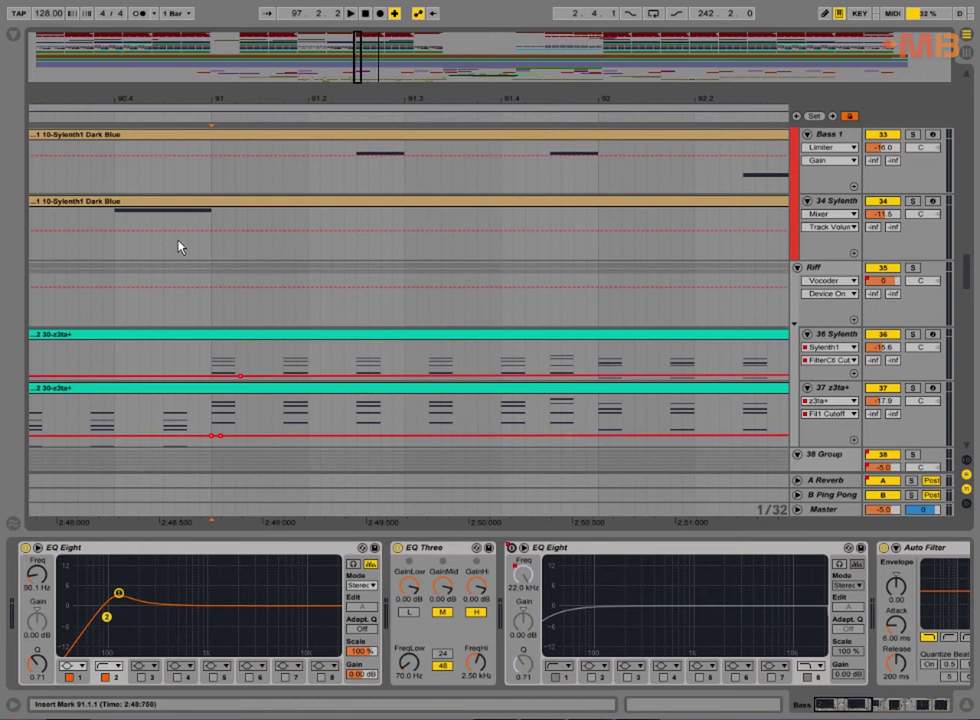
scroll(200, 297, "up", 2)
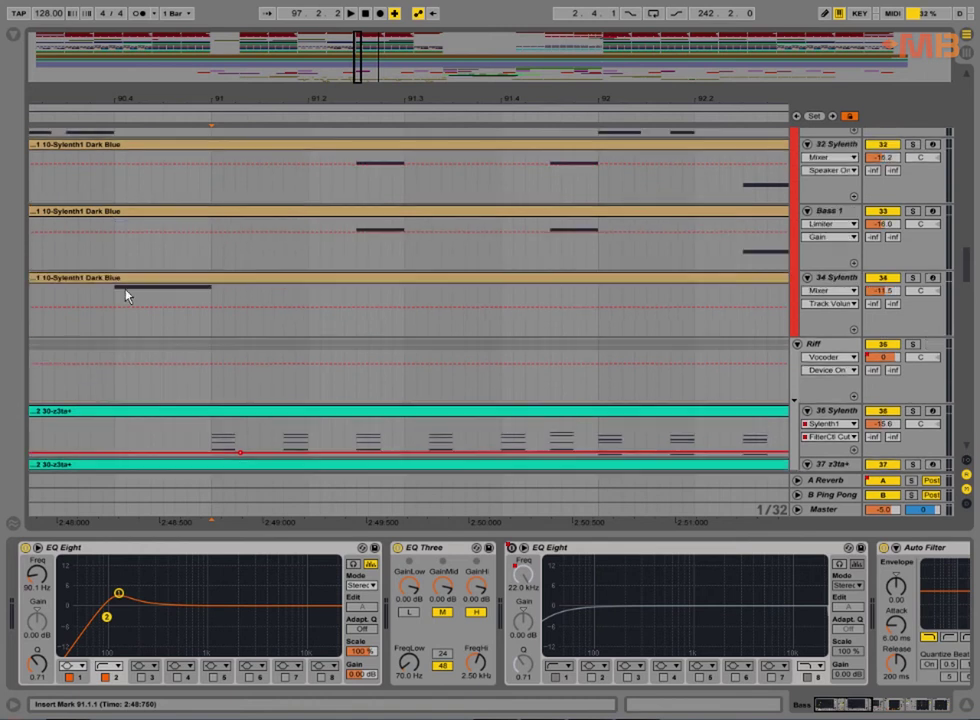
Play the 34 Sylenth track soloed from 90.4.1, then stop and clear its solo.
left_click(116, 292)
left_click(913, 278)
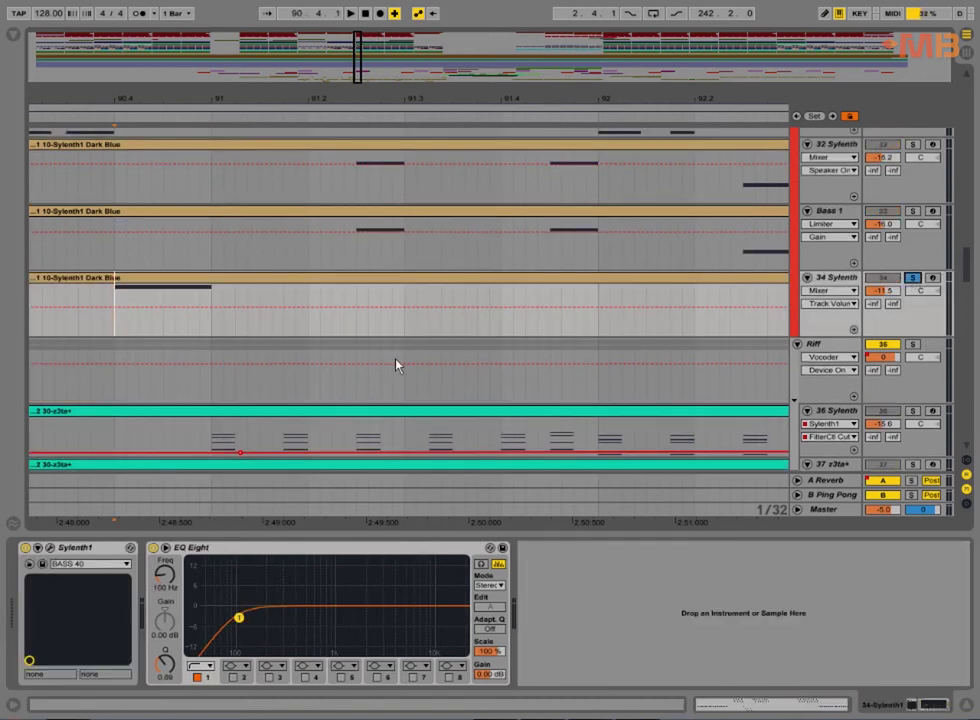
key("space")
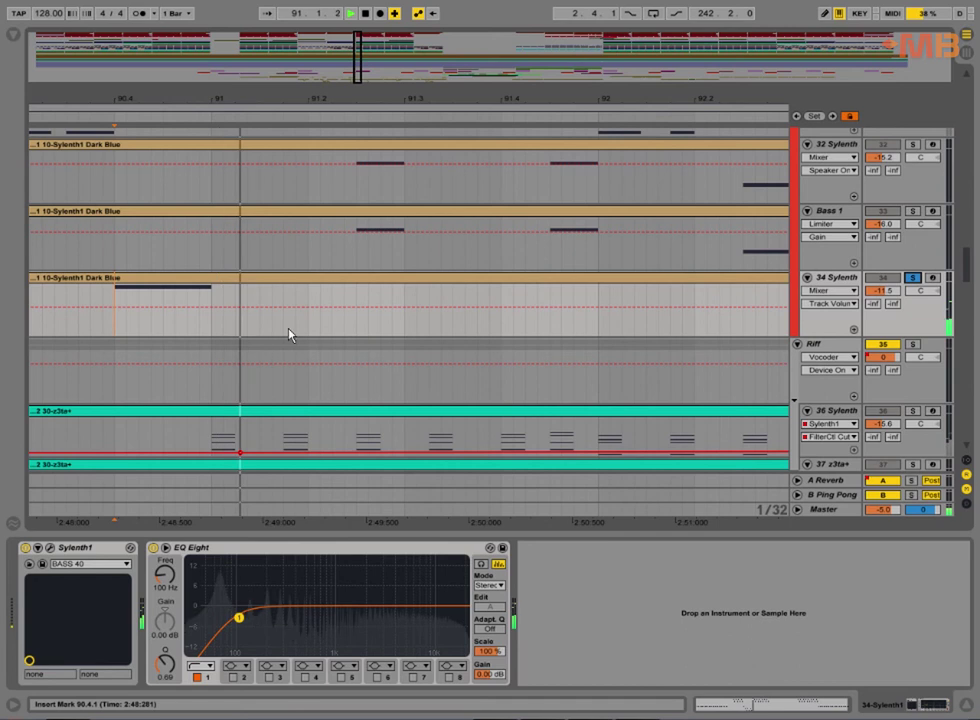
key("space")
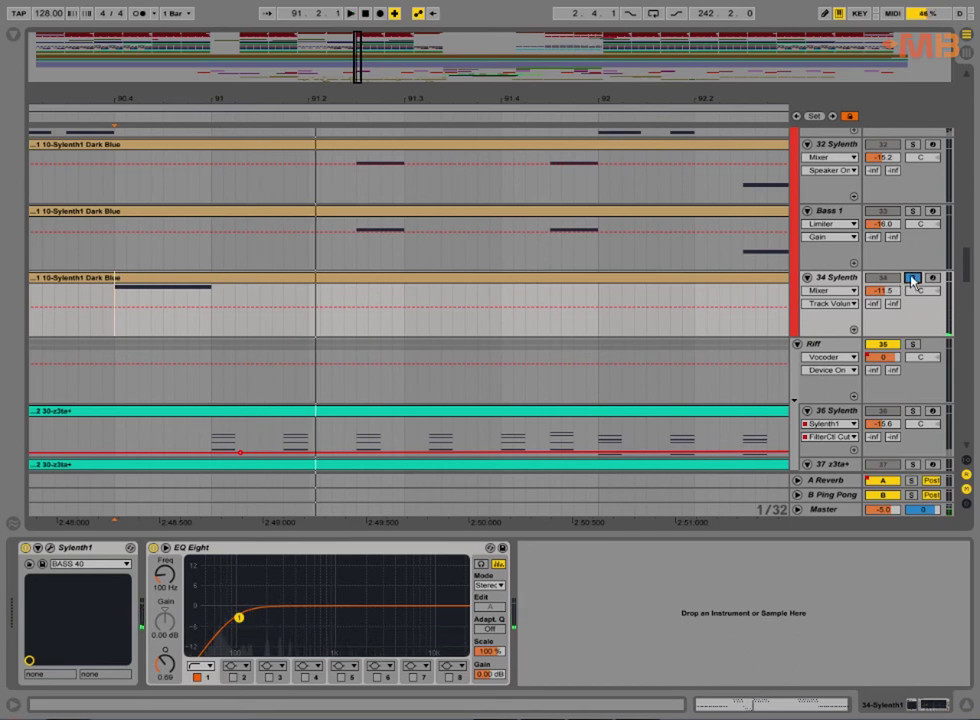
left_click(913, 282)
Set the insert marker at 91.1.1 on the Bass group track and show the start of its effect chain.
scroll(470, 357, "up", 10)
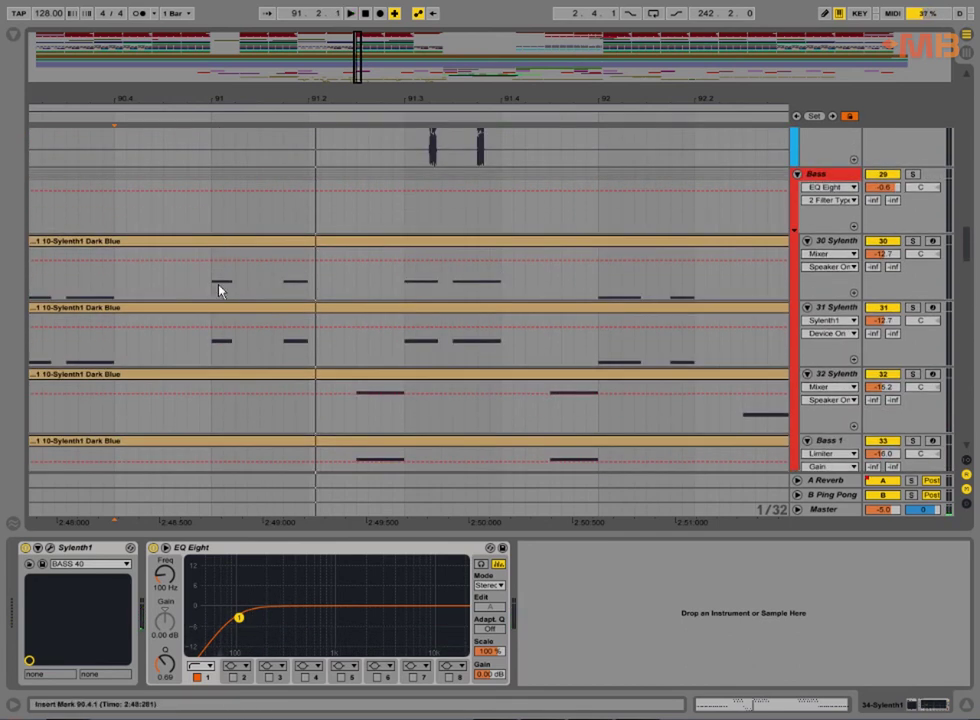
left_click(212, 292)
left_click(208, 346)
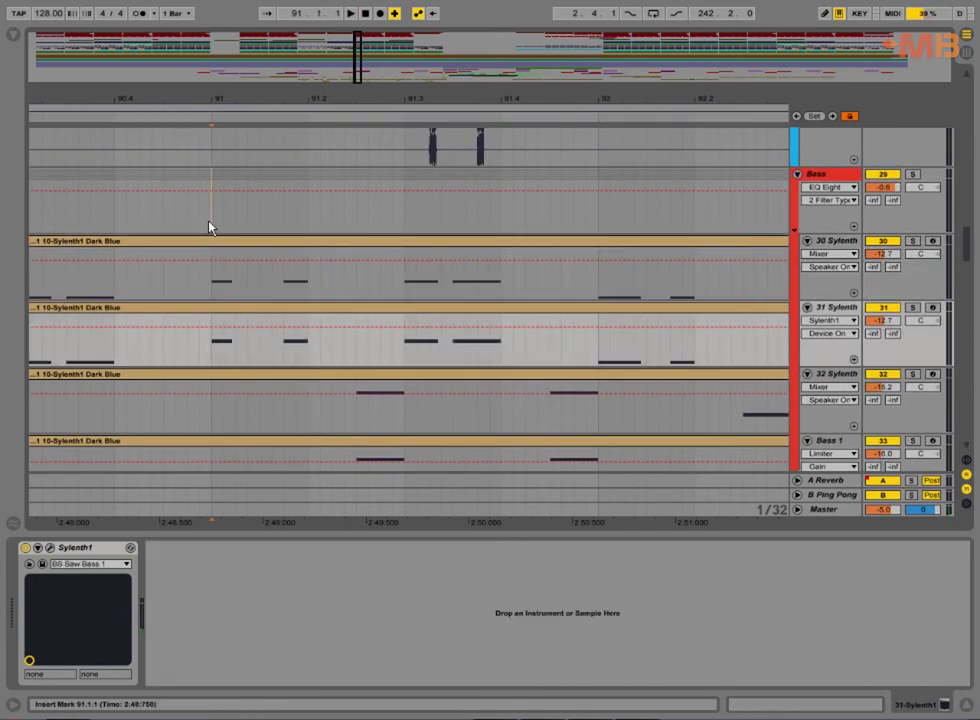
left_click(210, 228)
left_click_drag(864, 702, 820, 706)
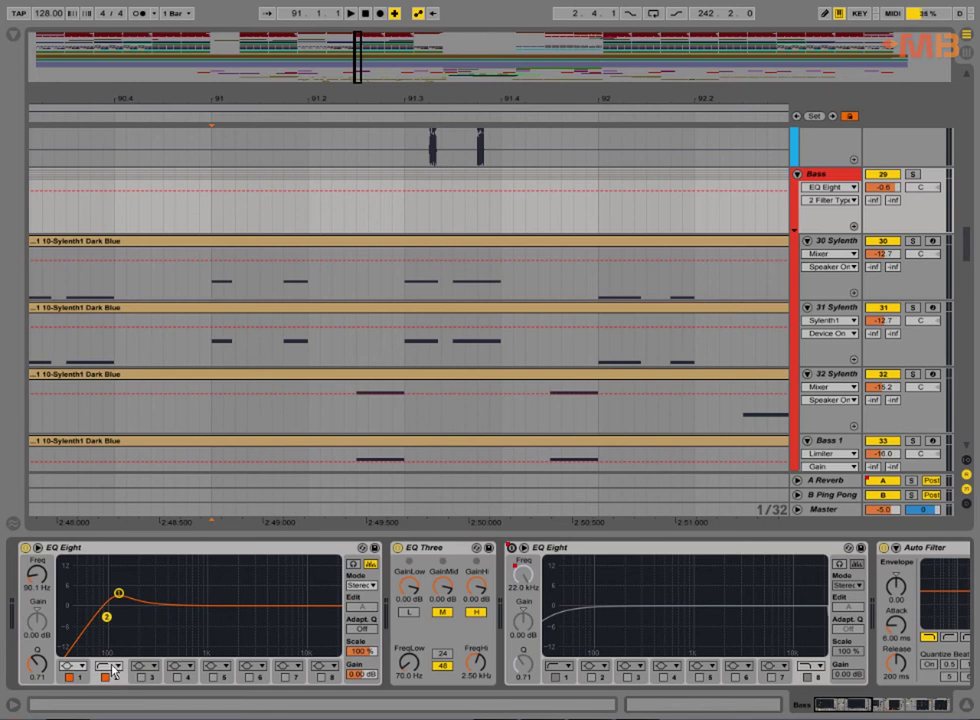
Try the steeper low-cut shape on band 2 of the Bass group's first EQ Eight with band 1 off, then restore both bands.
left_click(108, 665)
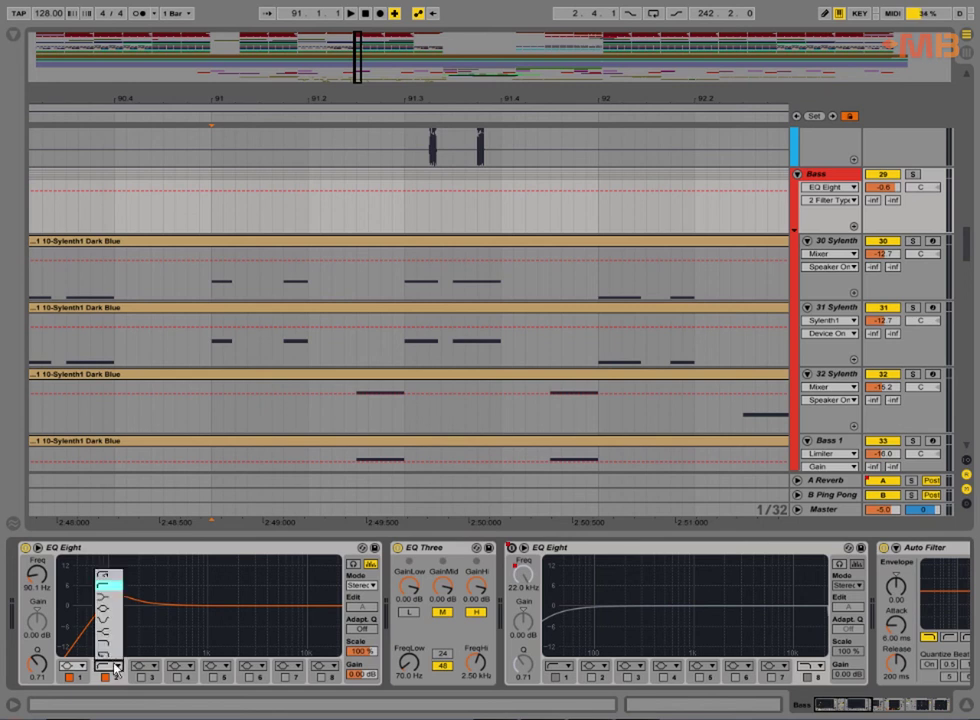
left_click(113, 578)
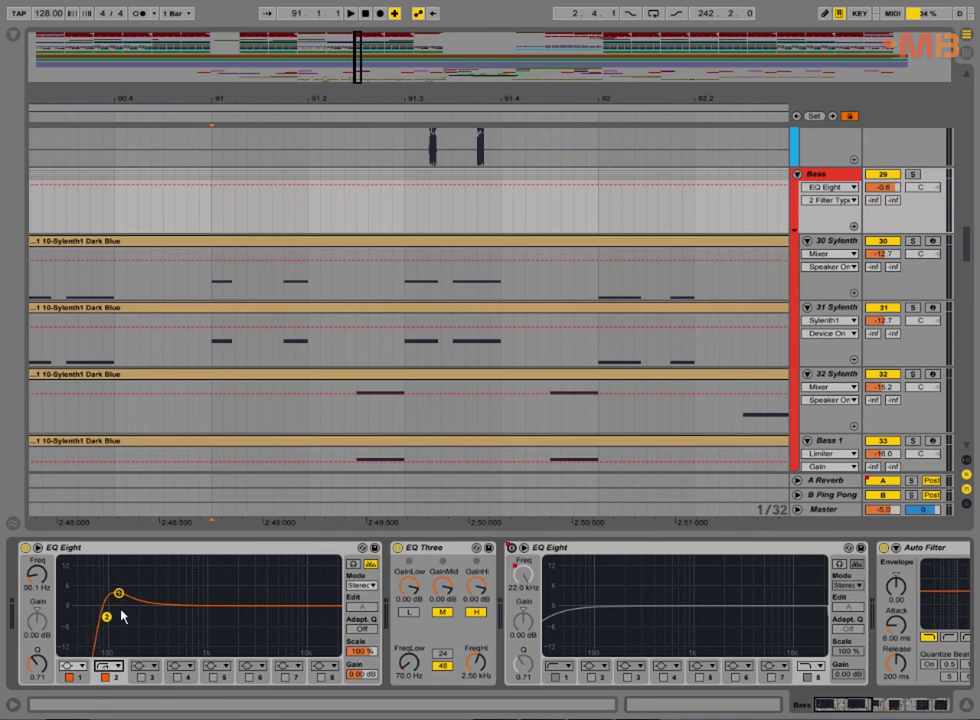
left_click(69, 677)
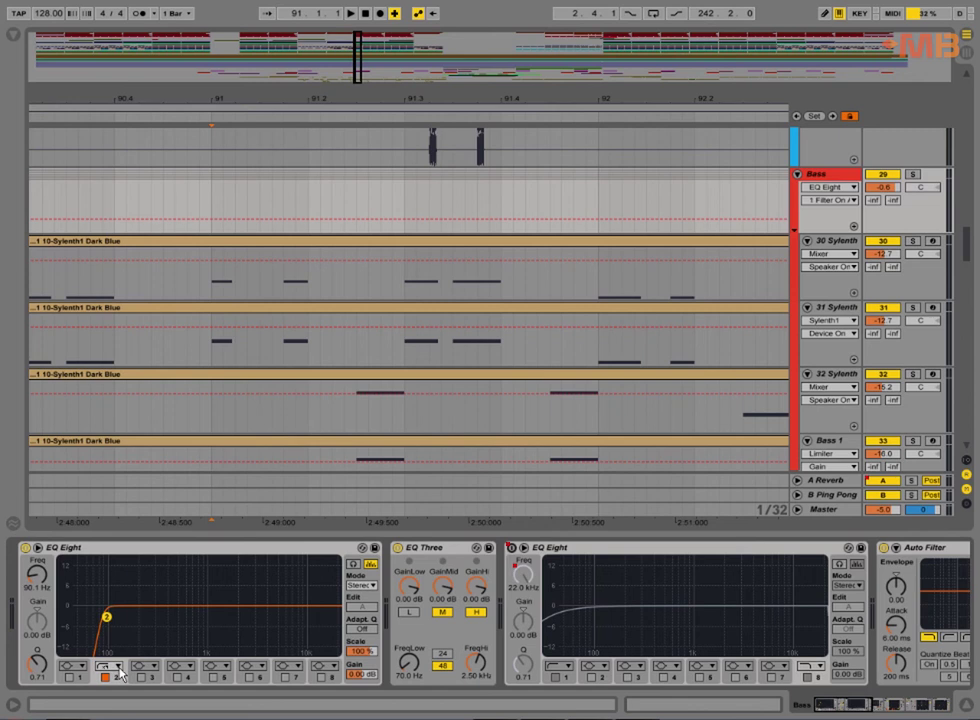
left_click(110, 665)
left_click(113, 590)
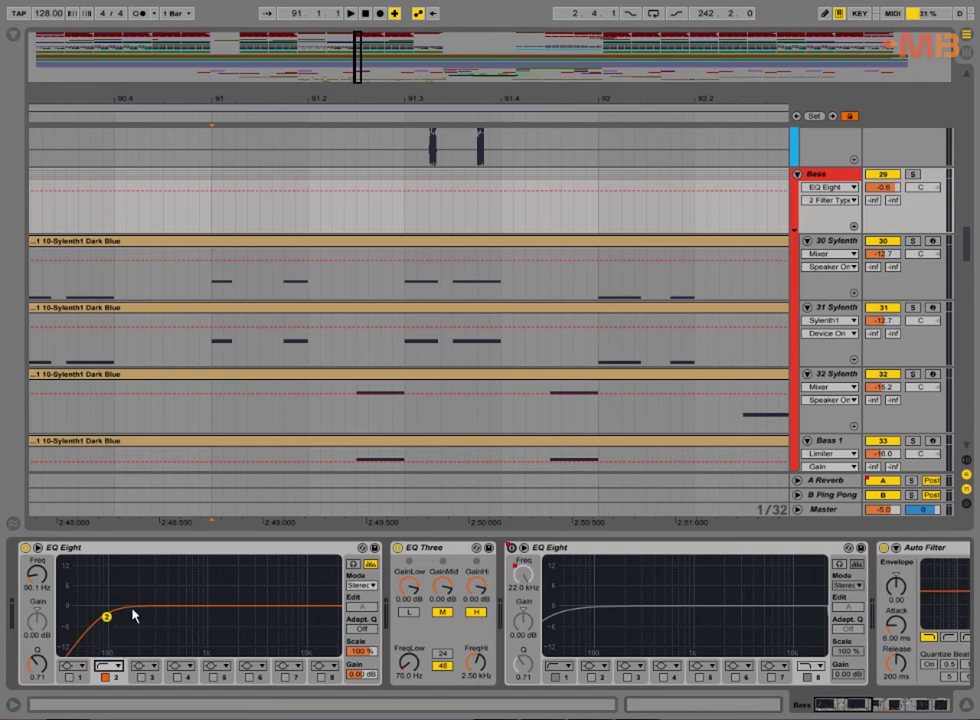
left_click(72, 679)
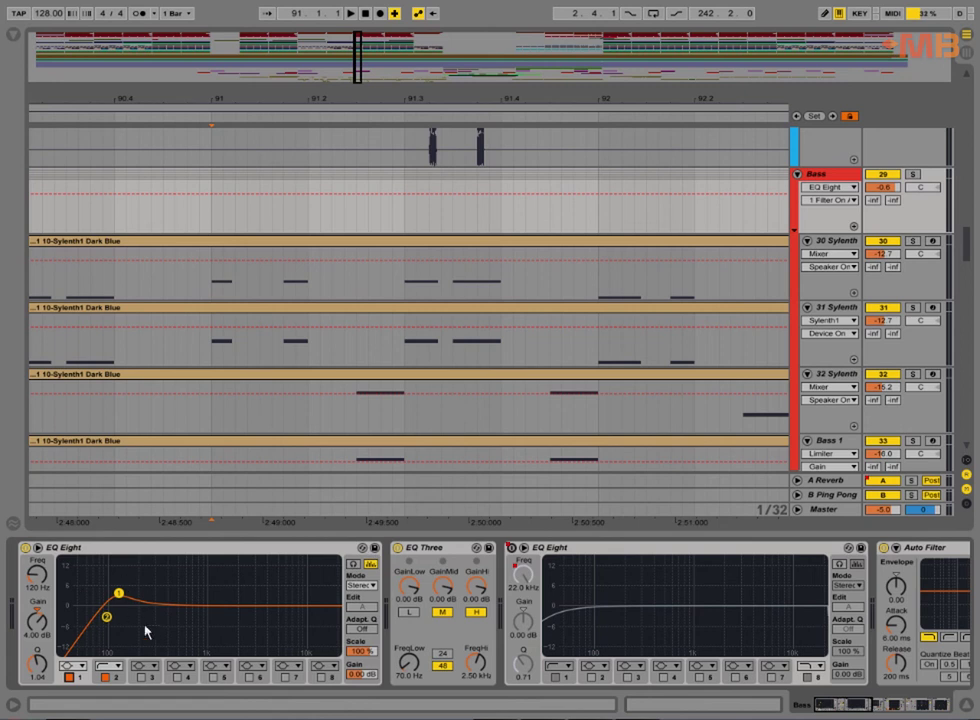
Select EQ Three, then demonstrate the steep band 2 low cut on the first EQ Eight without band 1 again and restore both bands.
left_click(420, 548)
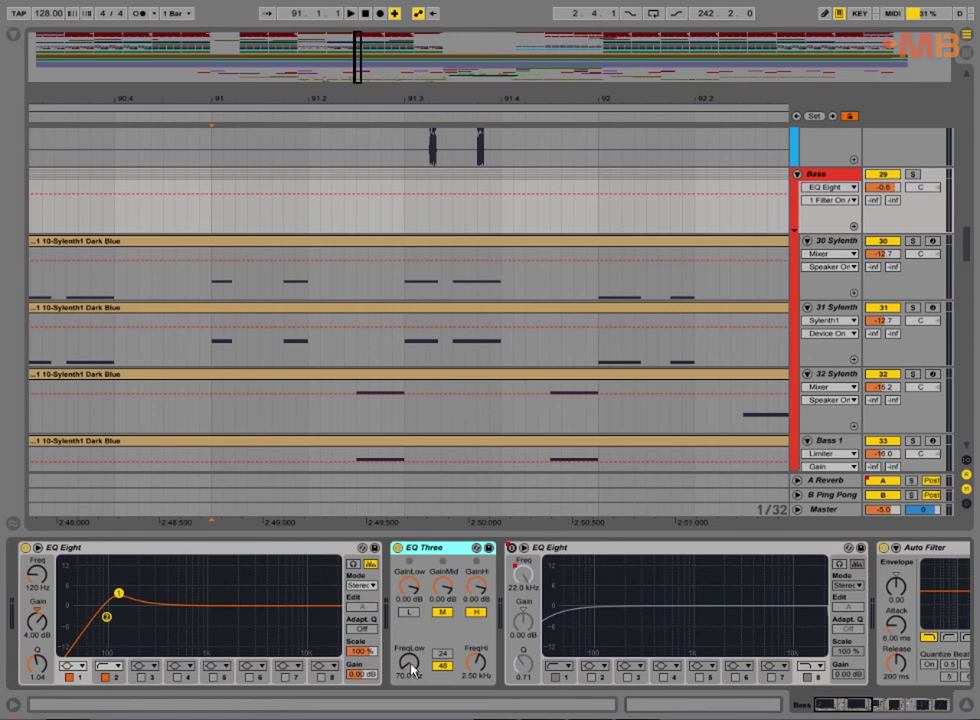
left_click(113, 666)
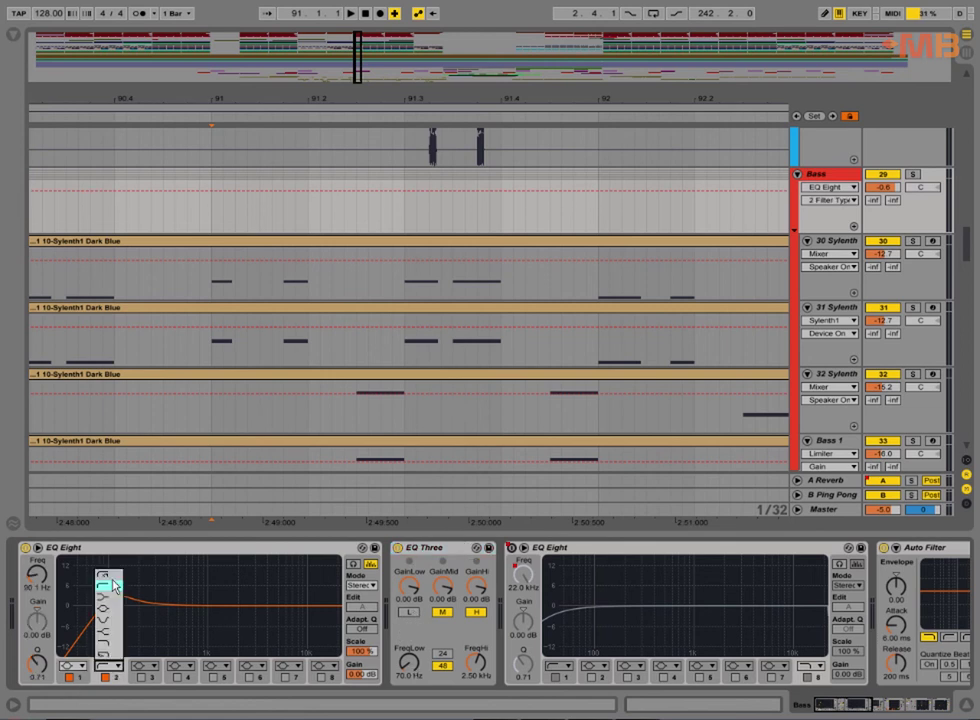
left_click(88, 448)
left_click(71, 677)
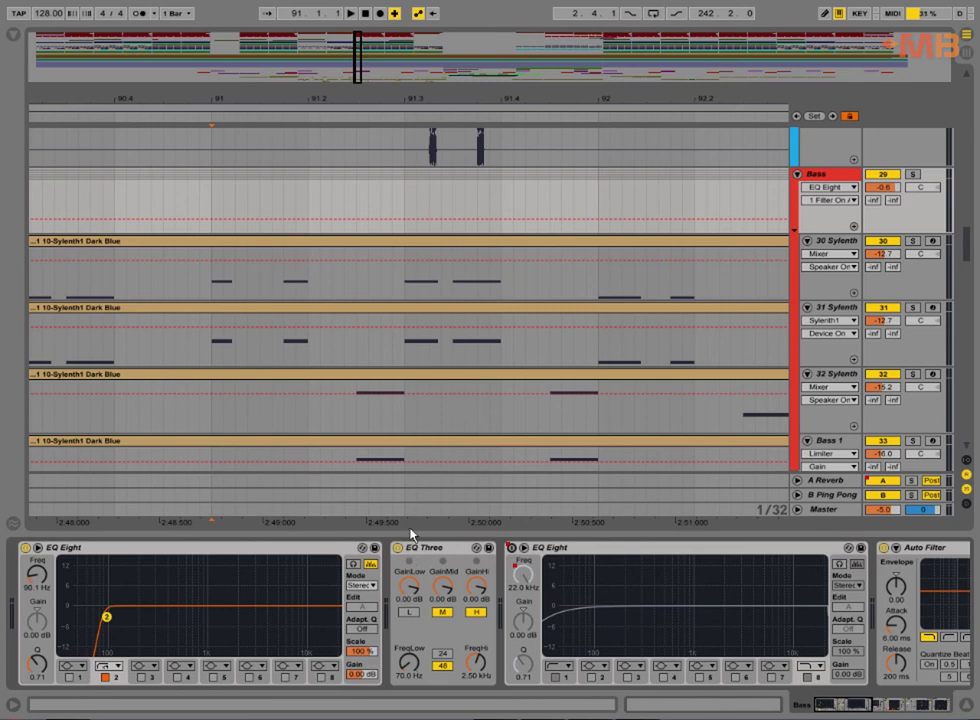
left_click(121, 667)
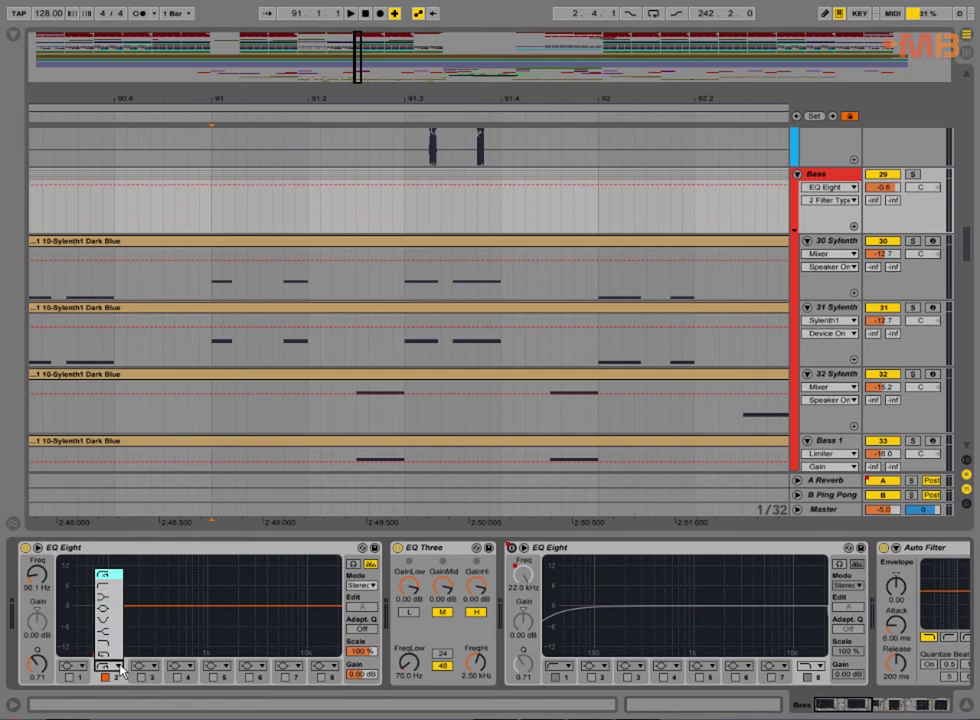
left_click(115, 593)
left_click(68, 677)
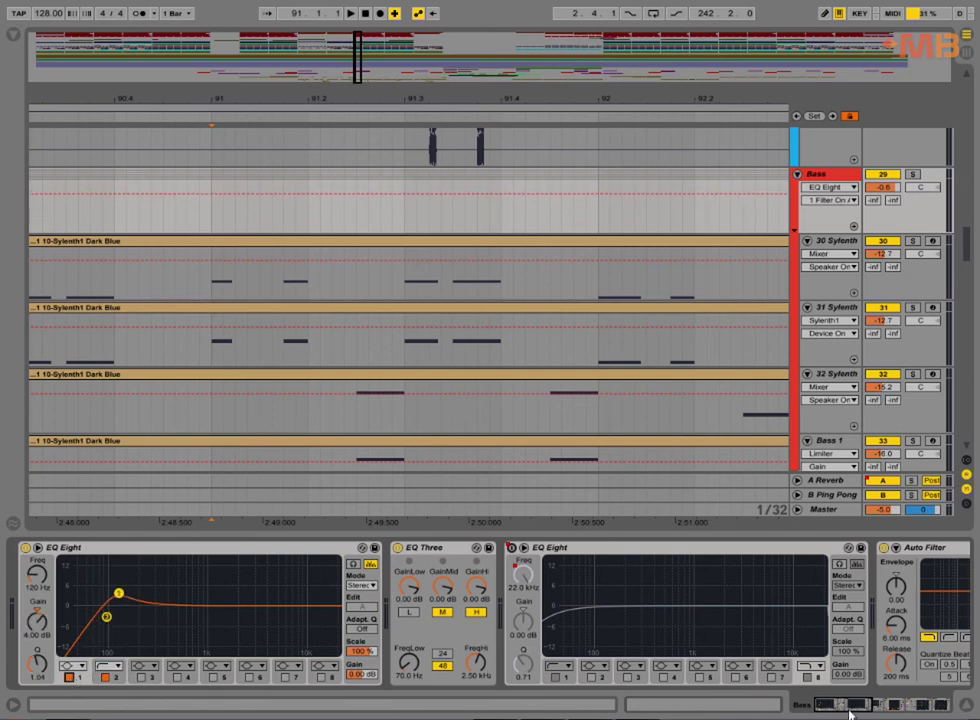
Examine the Bass group's Auto Filter frequency automation, its Vocoder and the two compressors ending the chain.
left_click_drag(850, 712, 872, 706)
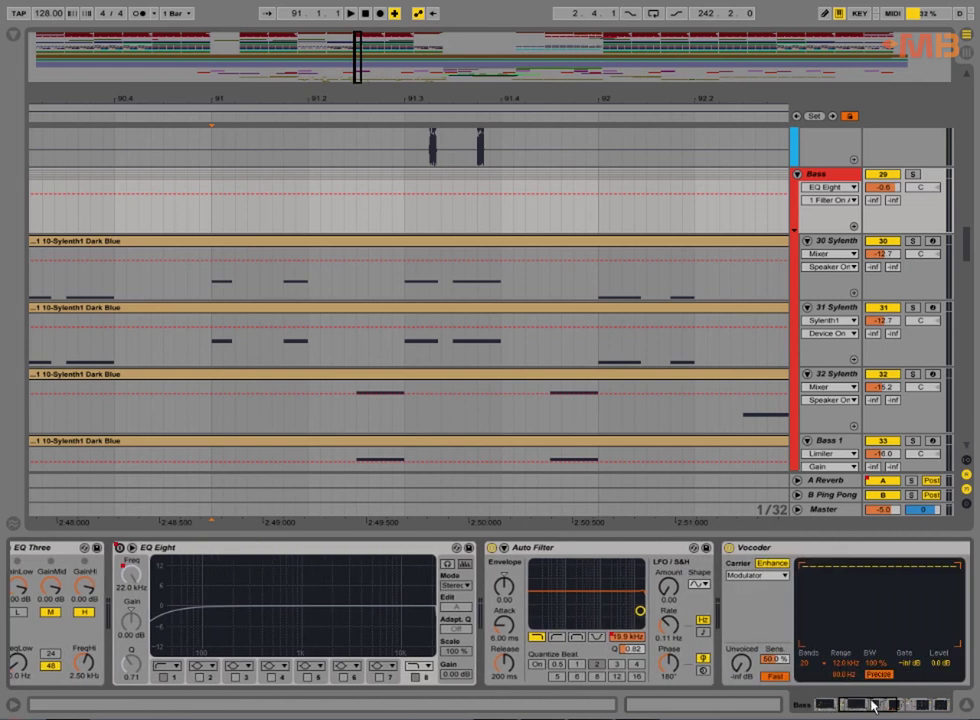
left_click(637, 637)
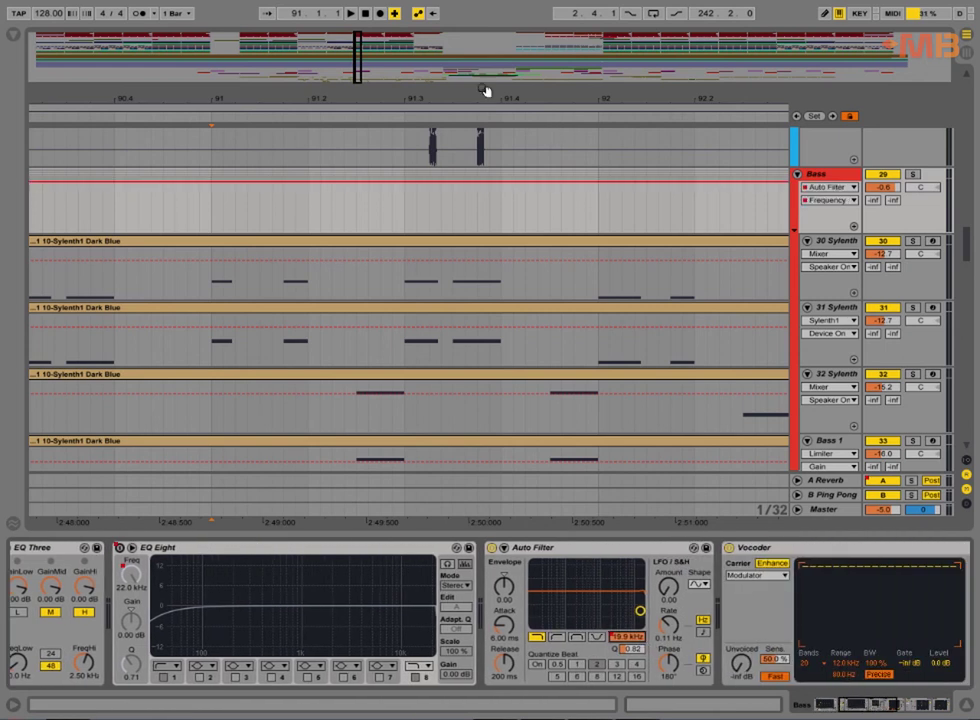
left_click_drag(485, 98, 411, 108)
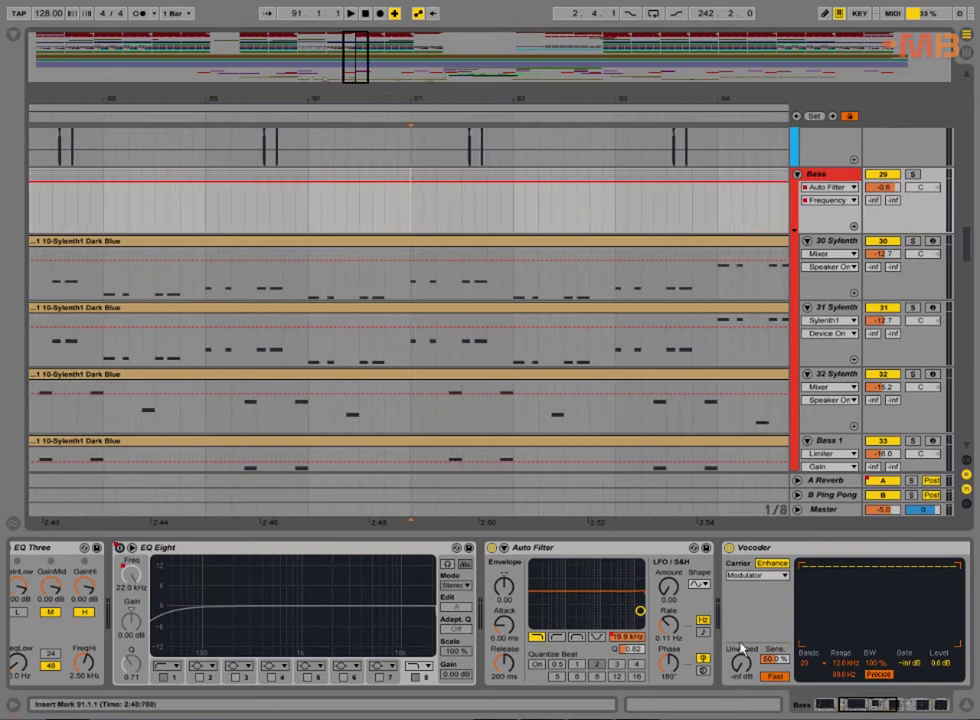
left_click(930, 706)
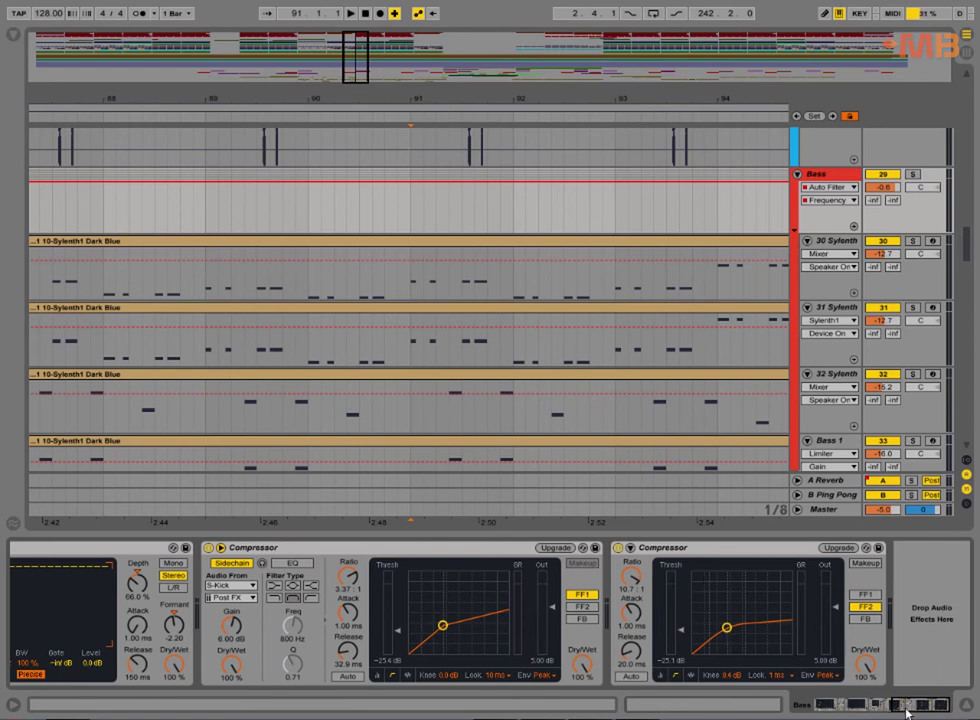
Solo the Bass group and play it from 91.1.1 with its Vocoder switched off, then switch the Vocoder back on.
left_click_drag(908, 712, 887, 710)
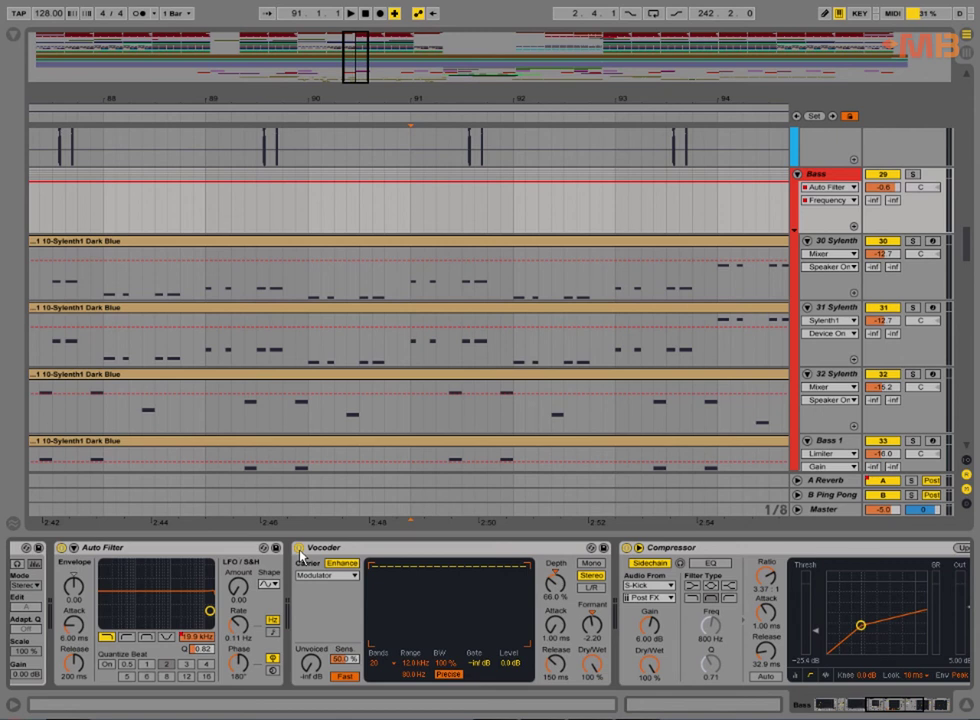
left_click(298, 548)
key("space")
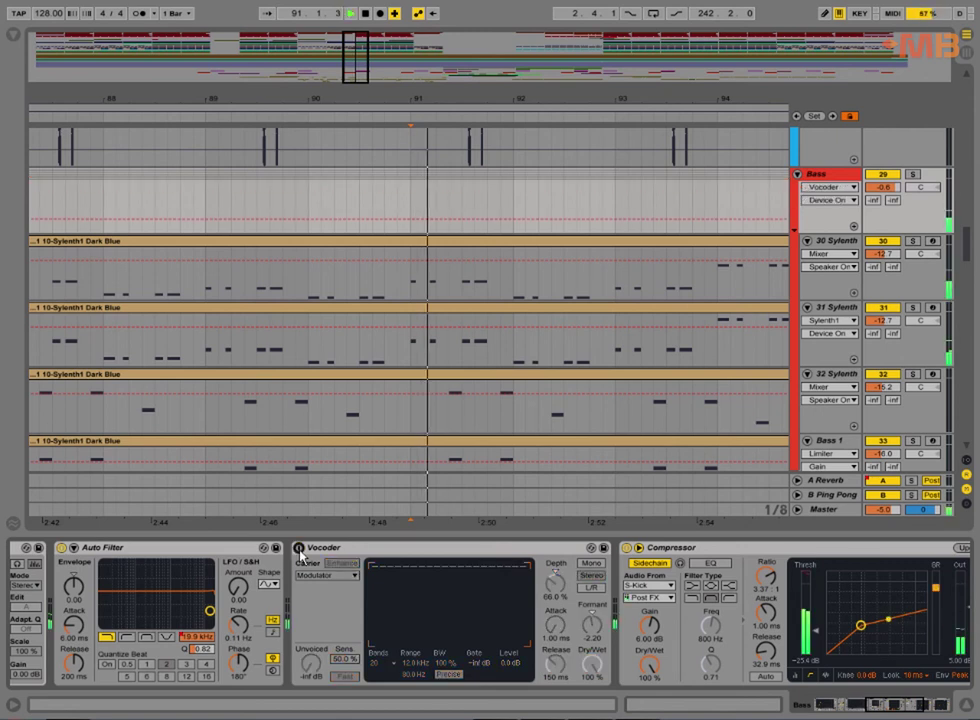
left_click(915, 187)
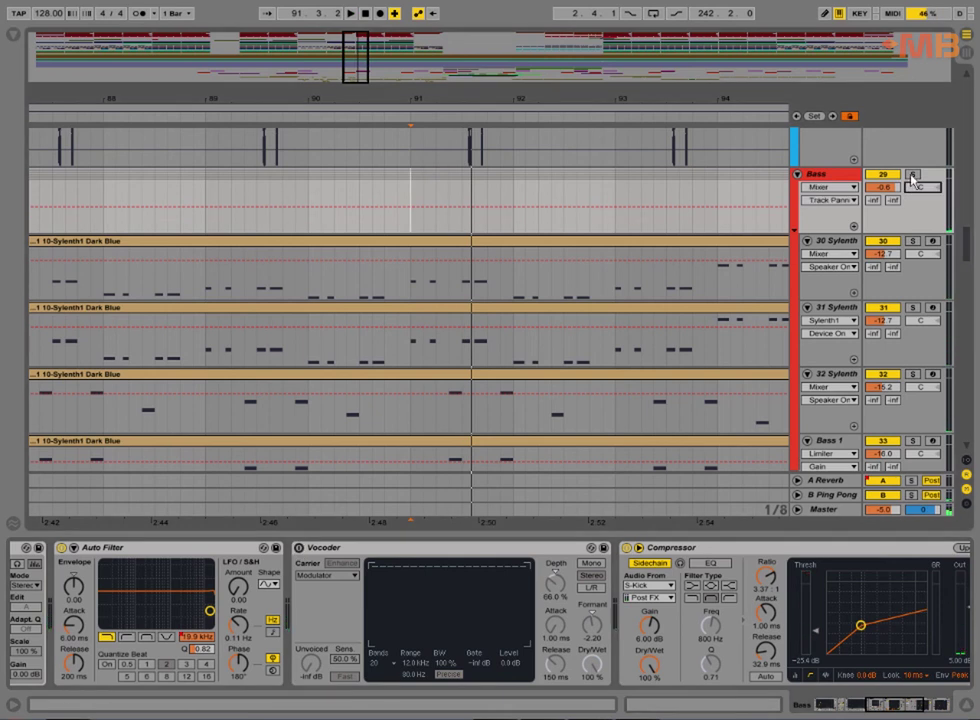
left_click(912, 175)
key("space")
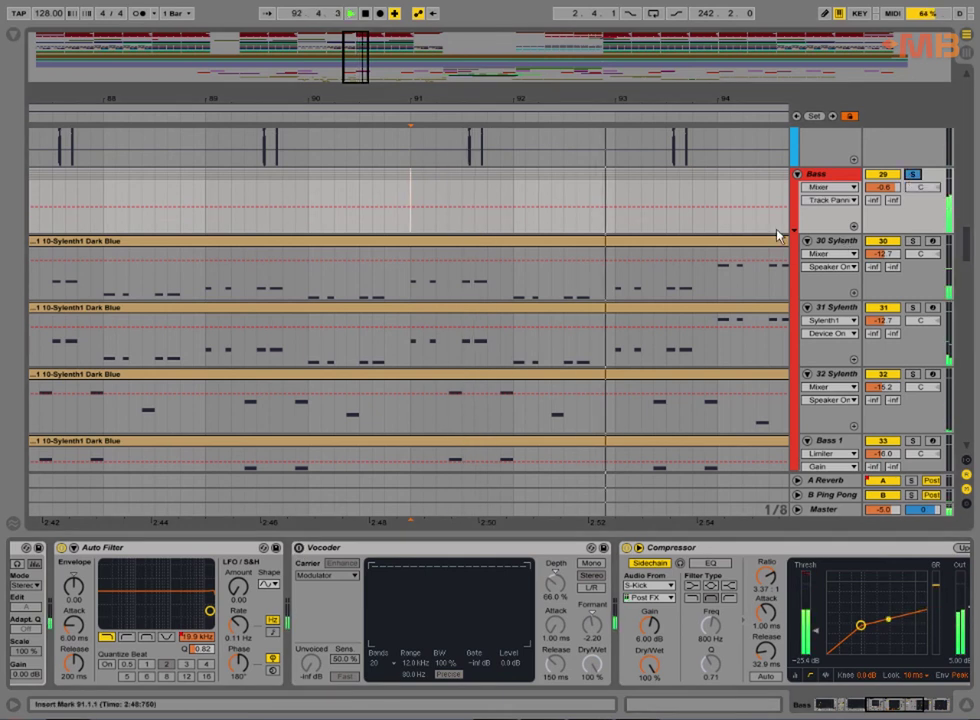
left_click(298, 548)
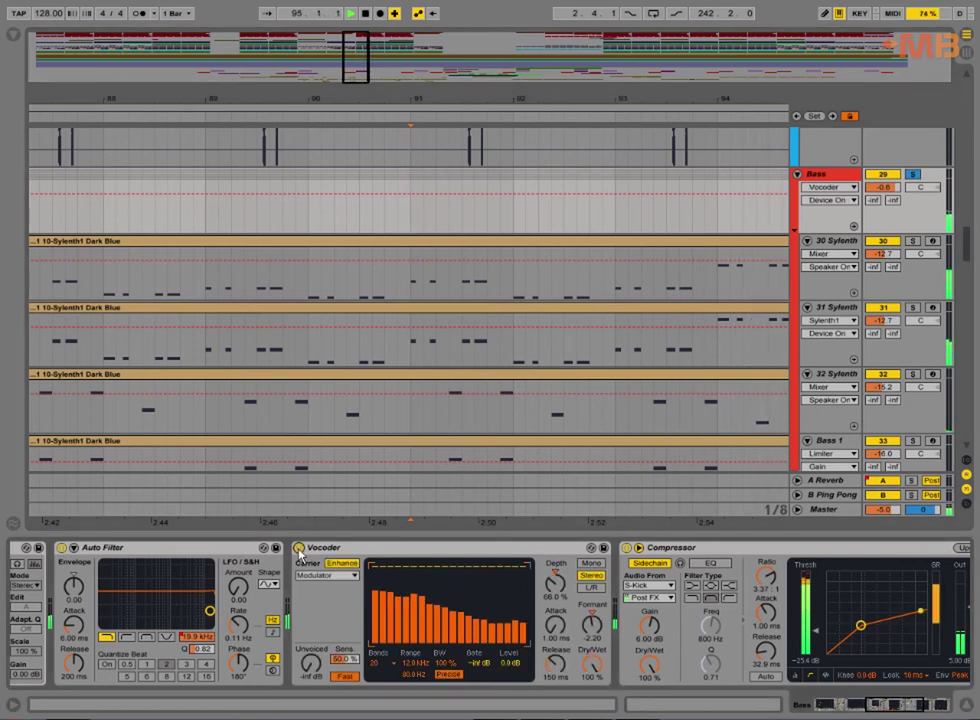
Play the soloed Bass group from 89.1.1 to check the Vocoder's effect on its sound.
left_click(215, 200)
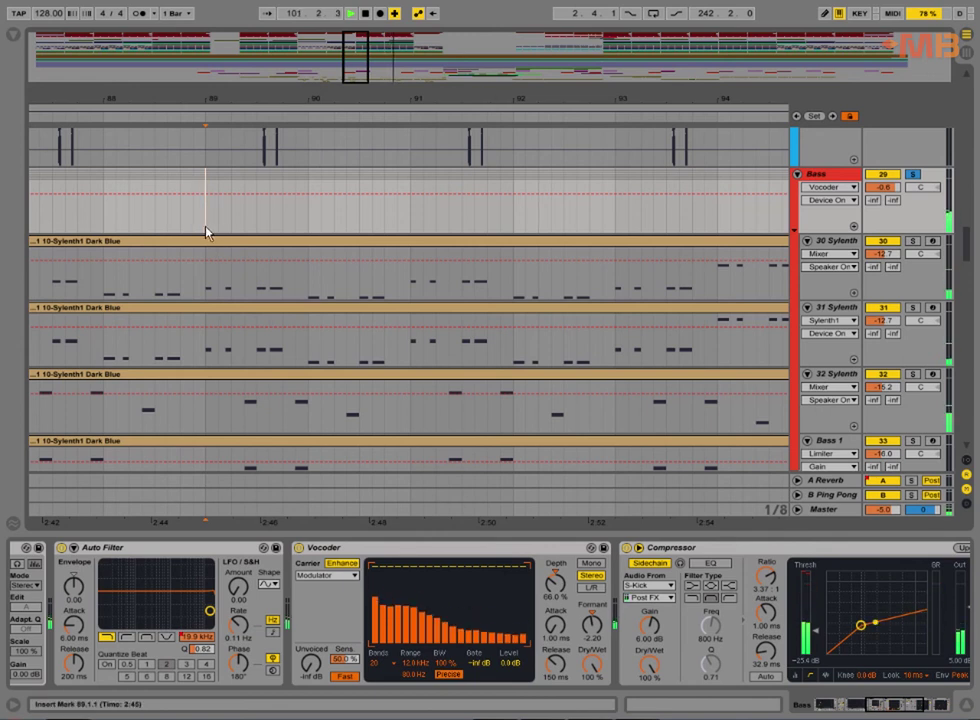
key("space")
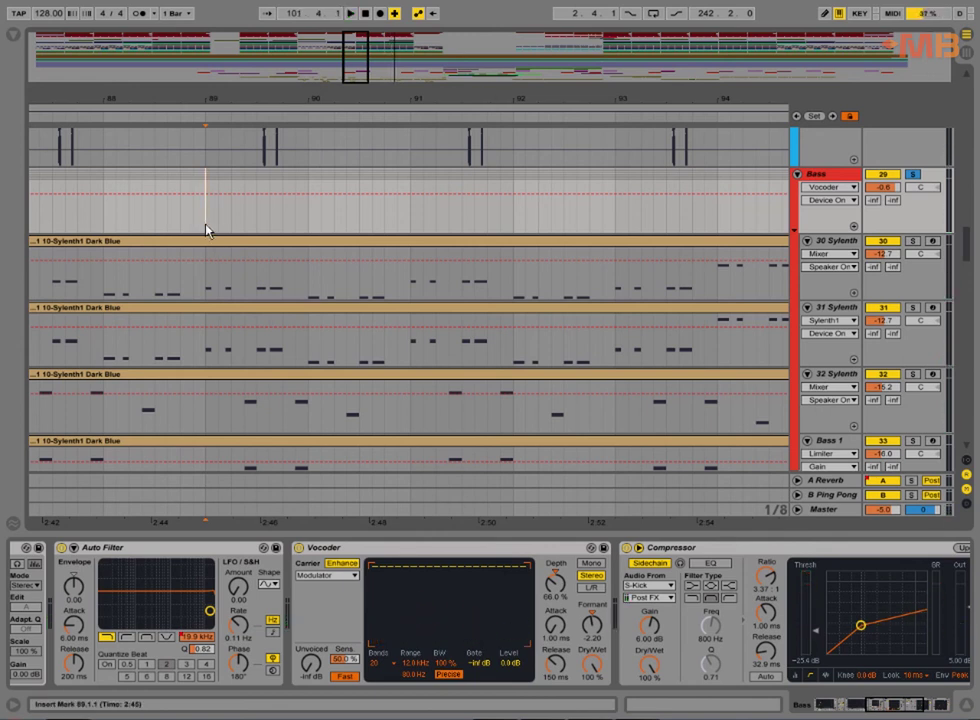
left_click(210, 229)
key("space")
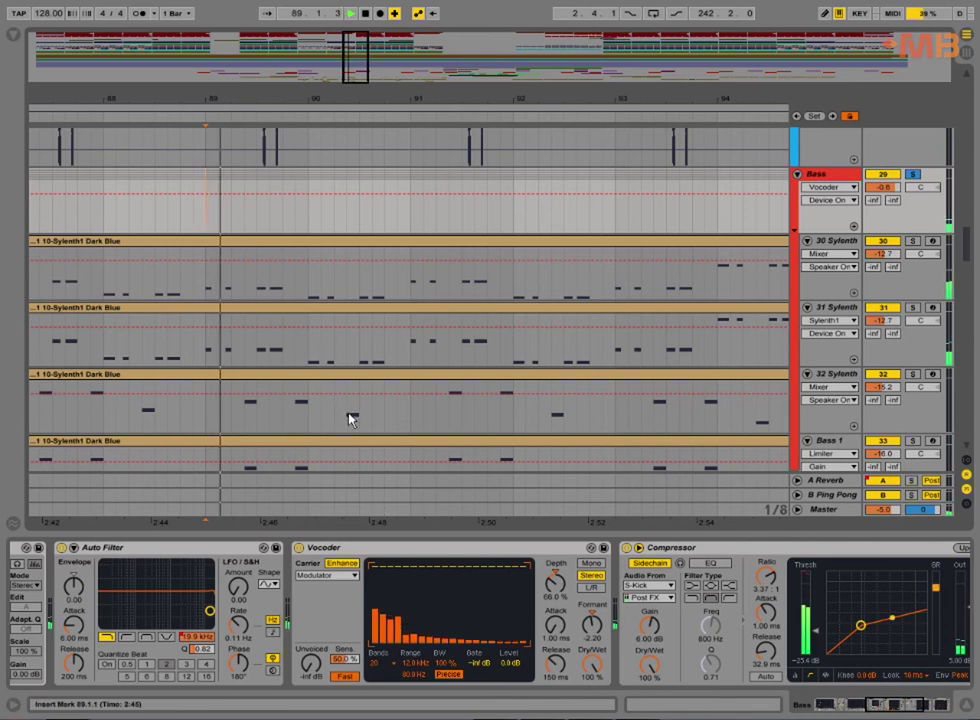
left_click(298, 549)
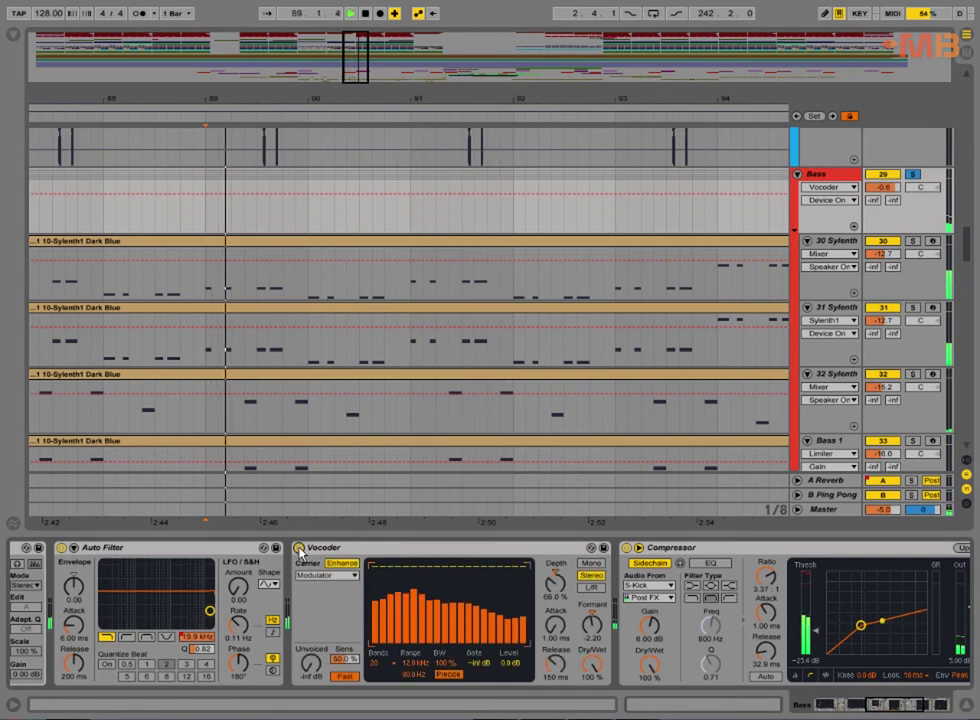
Play the Bass group from 91.1.1, switching its Vocoder off and on again to compare, then stop playback.
left_click(410, 280)
key("space")
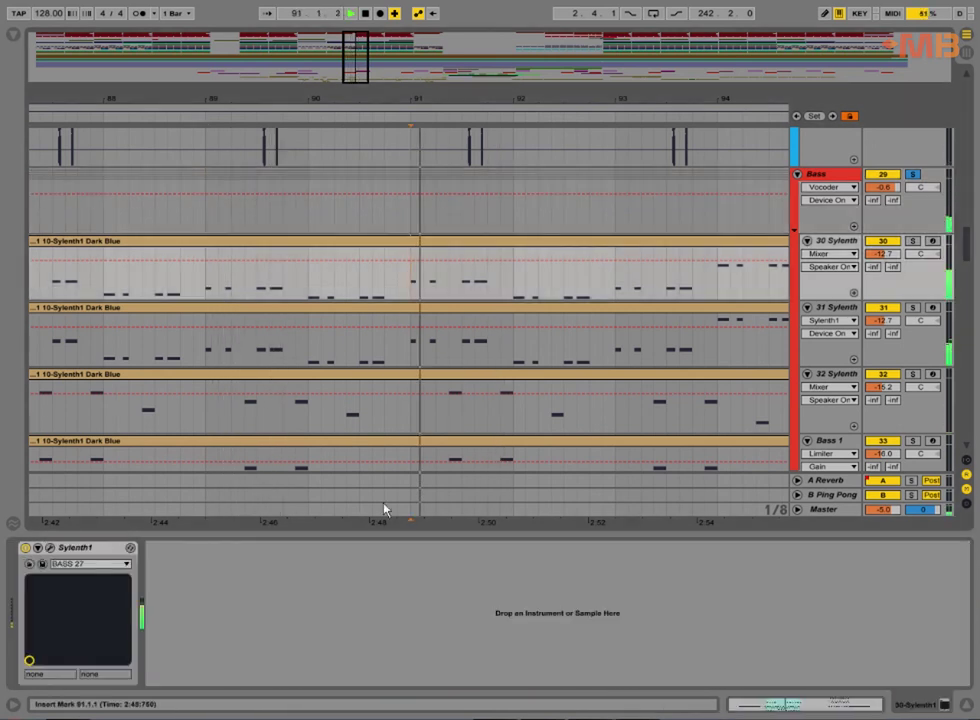
key("space")
left_click(412, 213)
key("space")
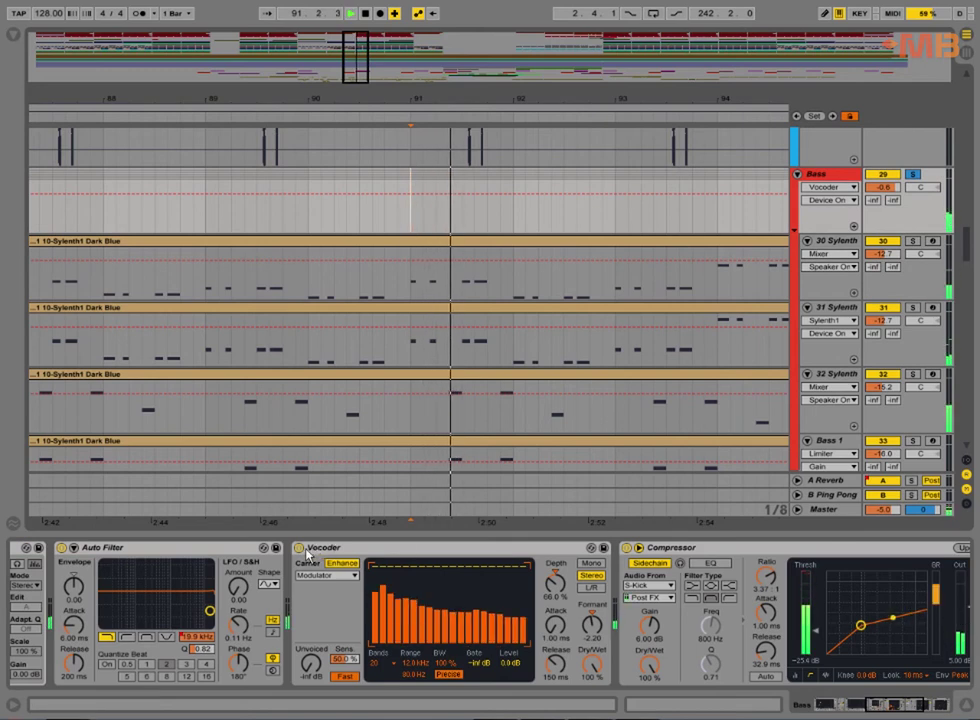
left_click(298, 548)
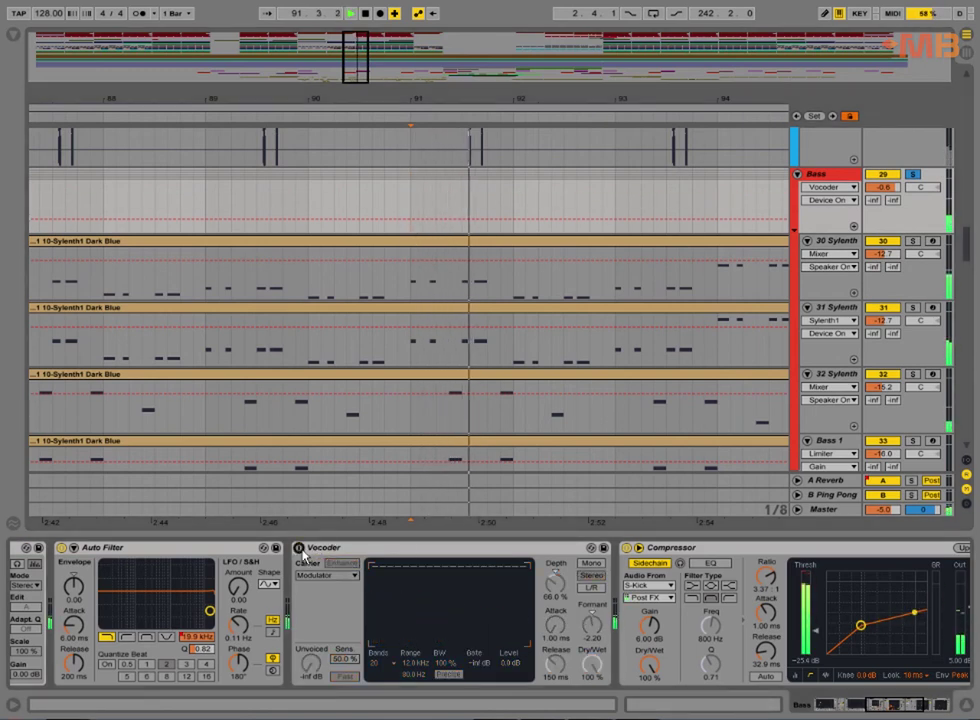
left_click(298, 548)
key("space")
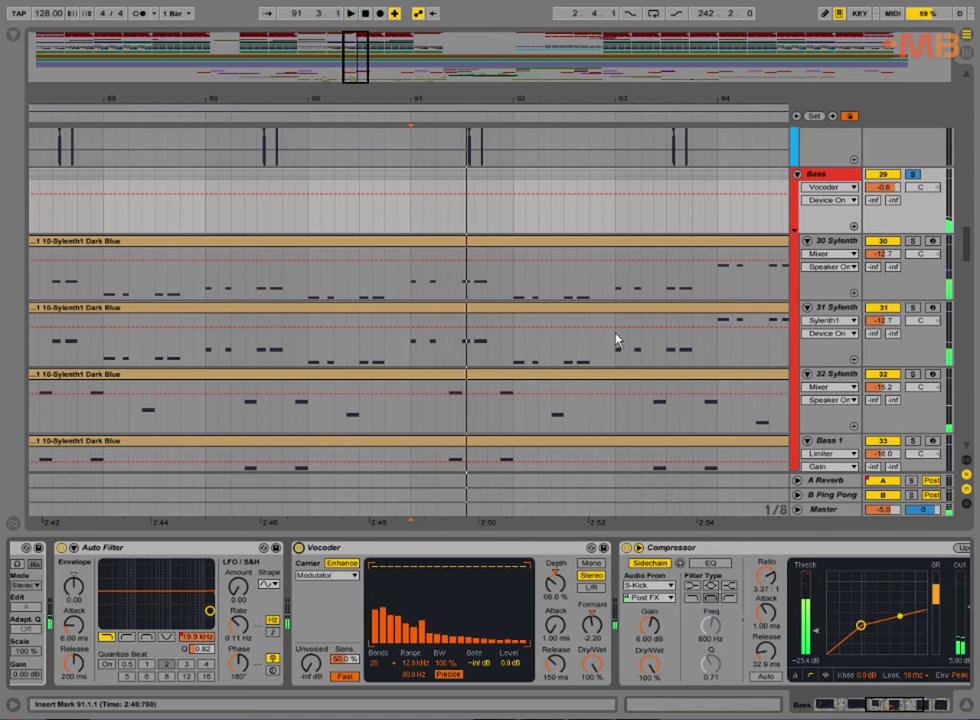
Solo the Riff group instead of the Bass group and play it from 91.1.1.
scroll(630, 340, "down", 5)
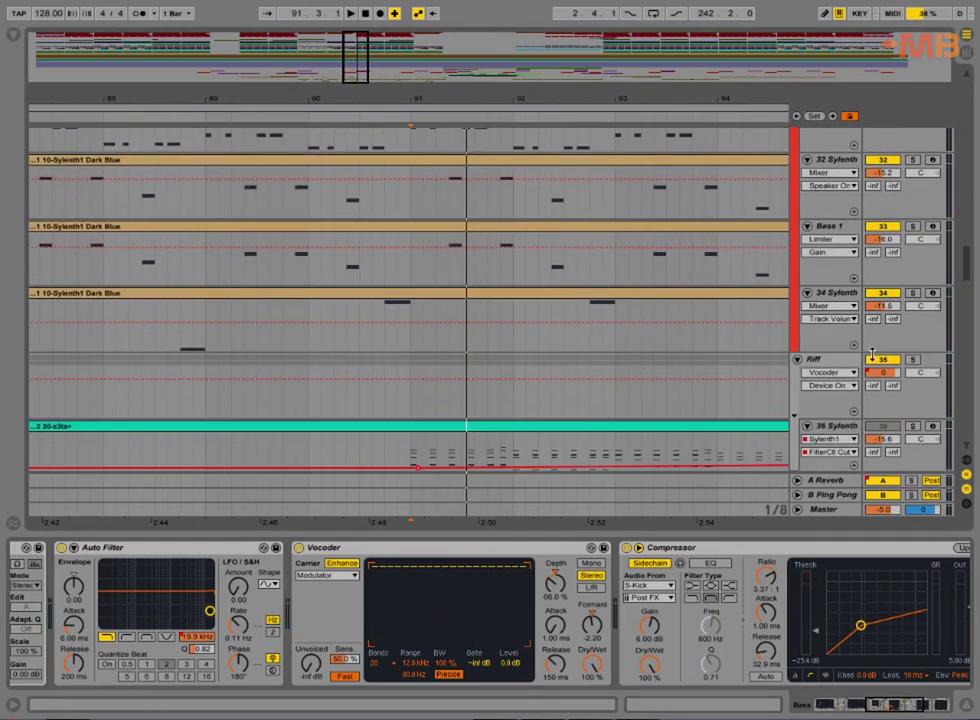
scroll(717, 368, "down", 4)
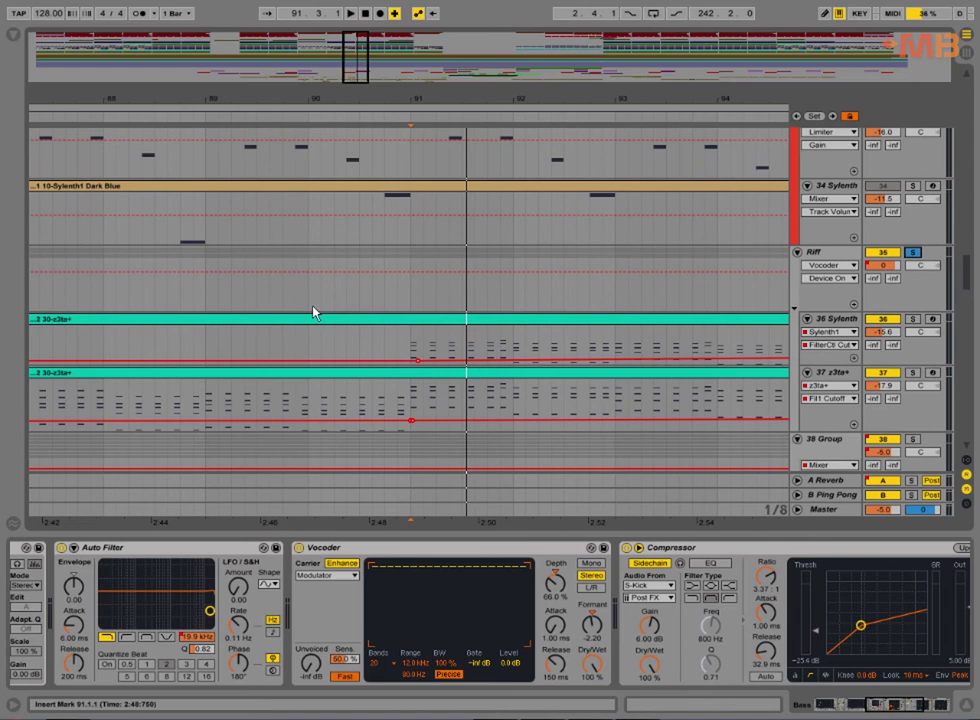
left_click(414, 301)
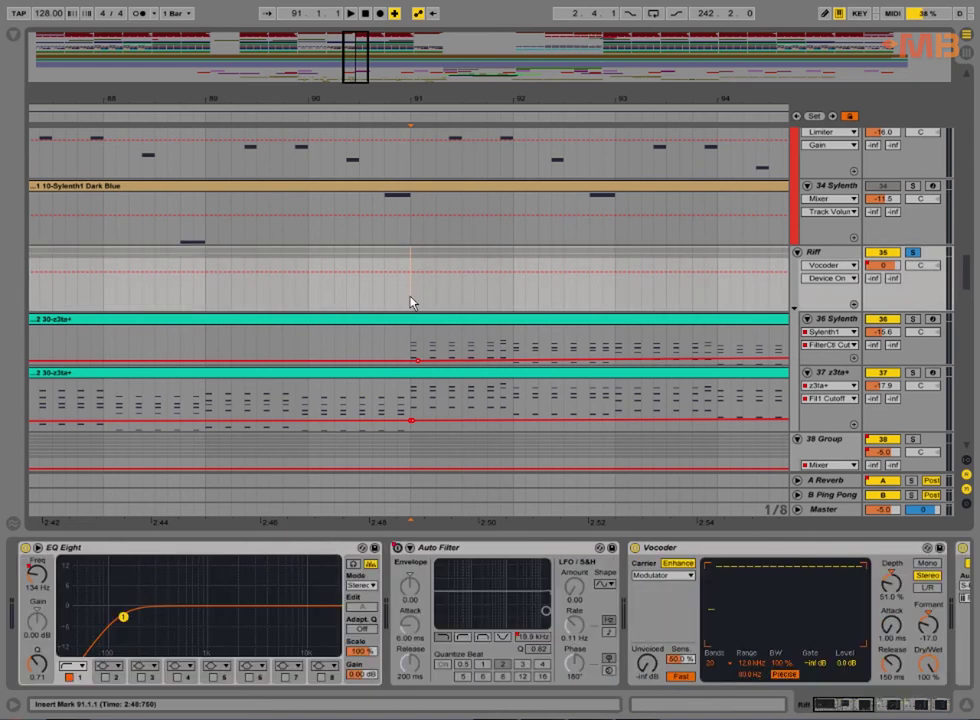
scroll(395, 306, "down", 3)
key("space")
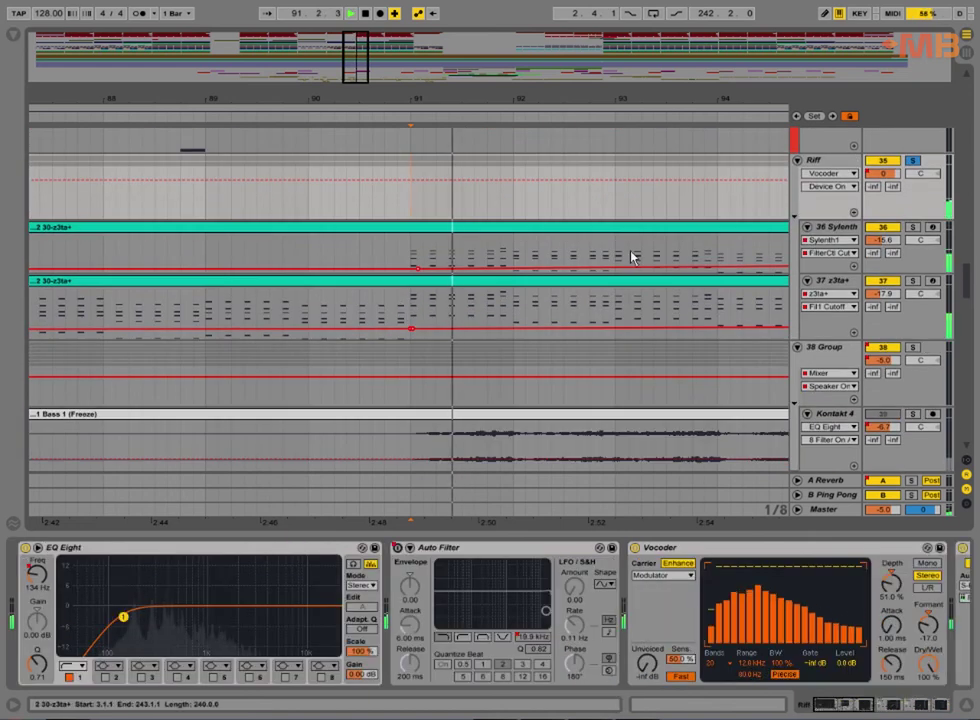
left_click_drag(481, 99, 325, 96)
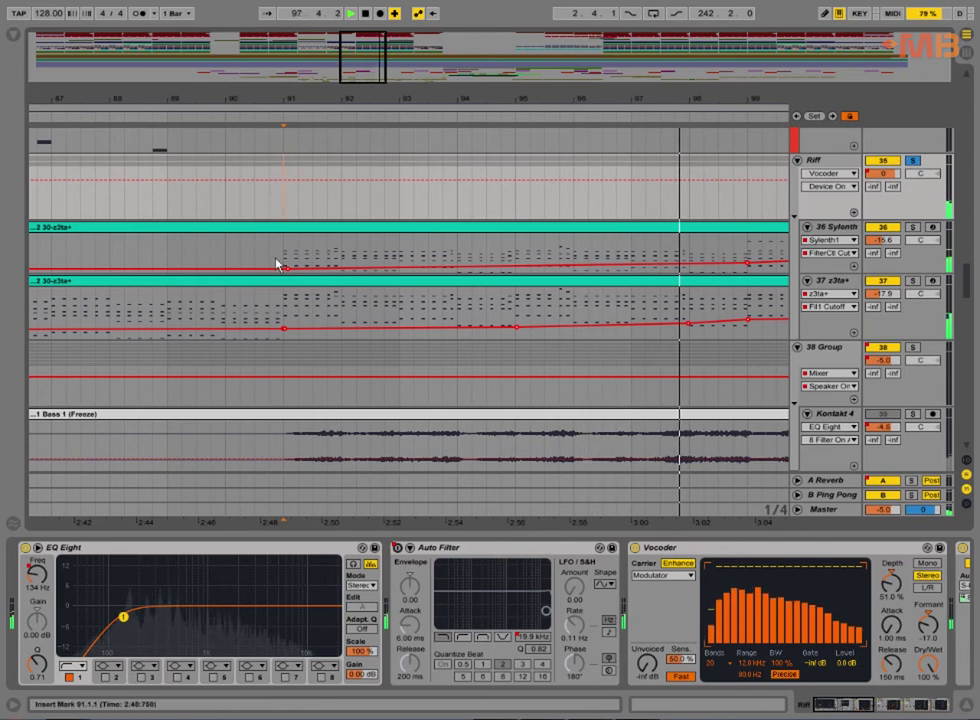
key("space")
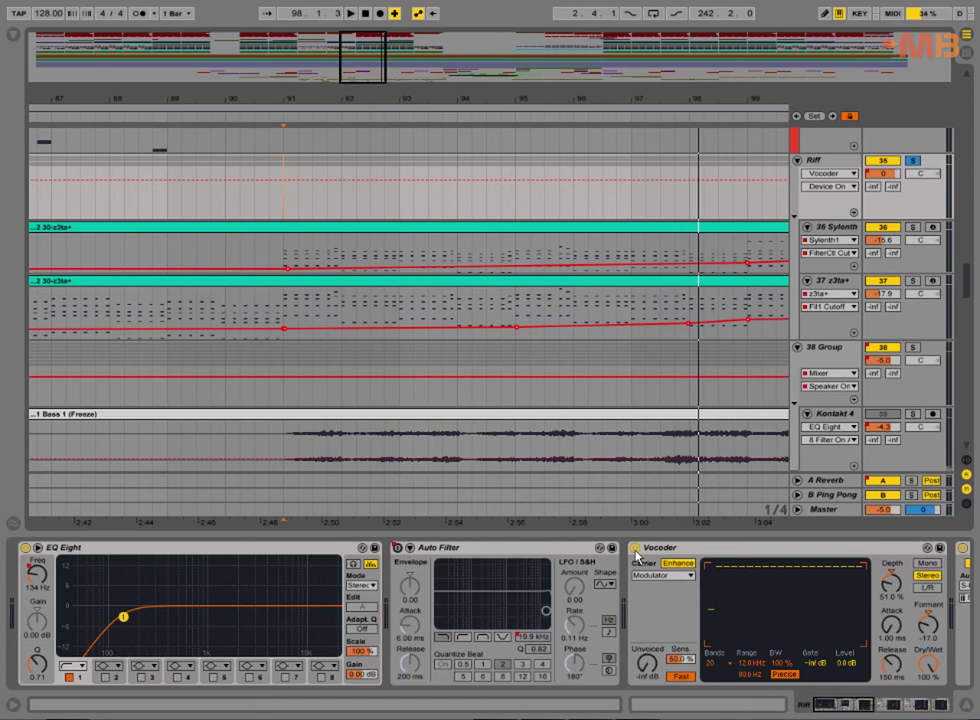
Play the Riff group with its Vocoder switched off, restore the Vocoder, and show the sidechained compressors in its chain.
left_click(635, 549)
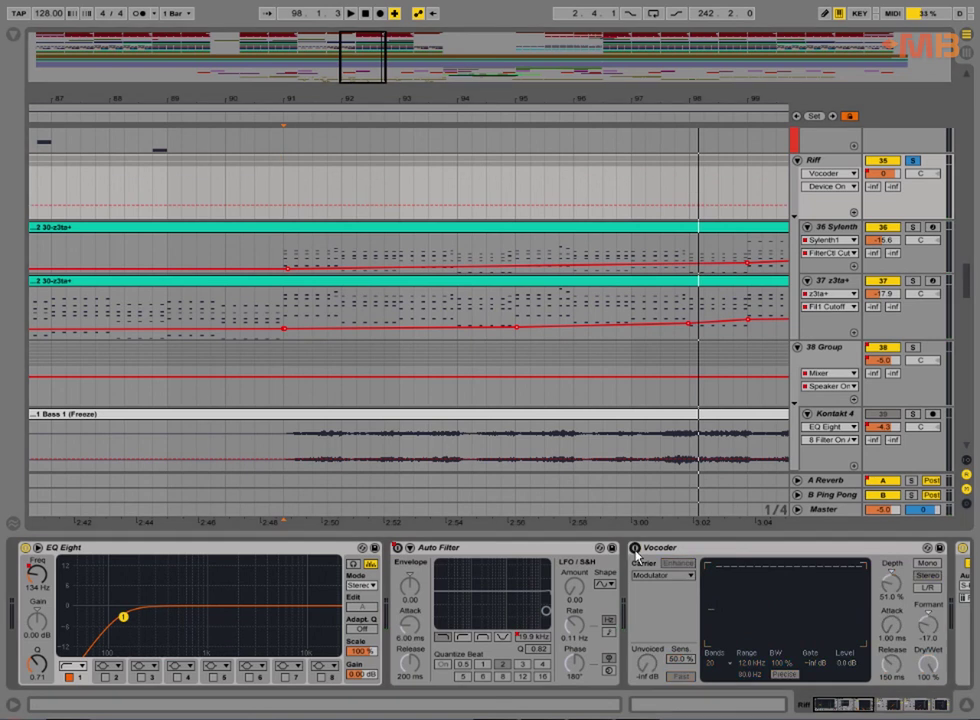
key("space")
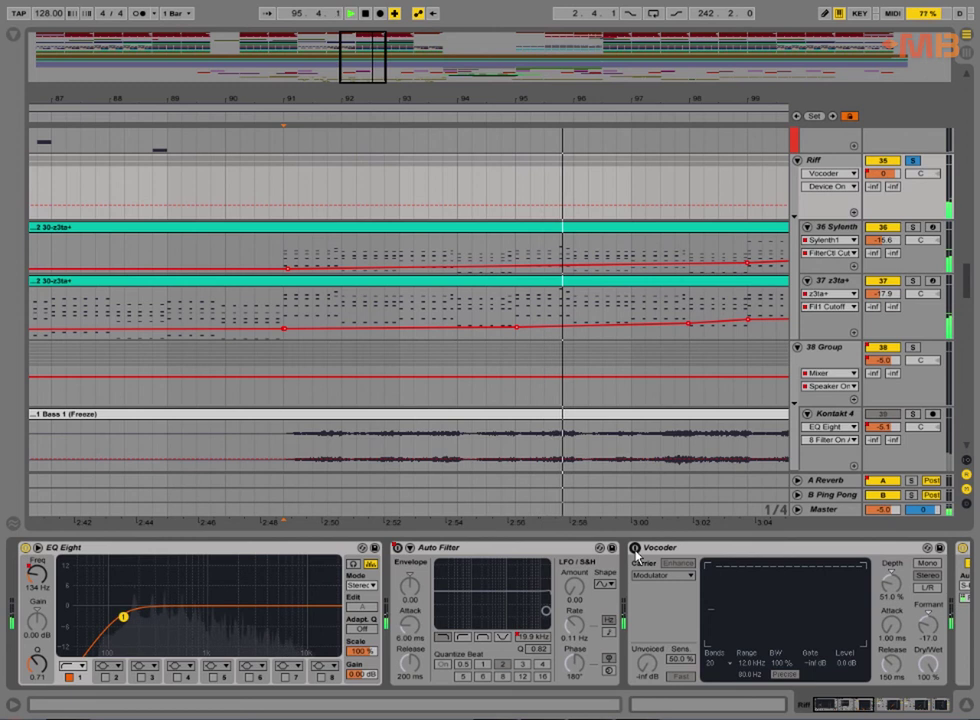
left_click(635, 549)
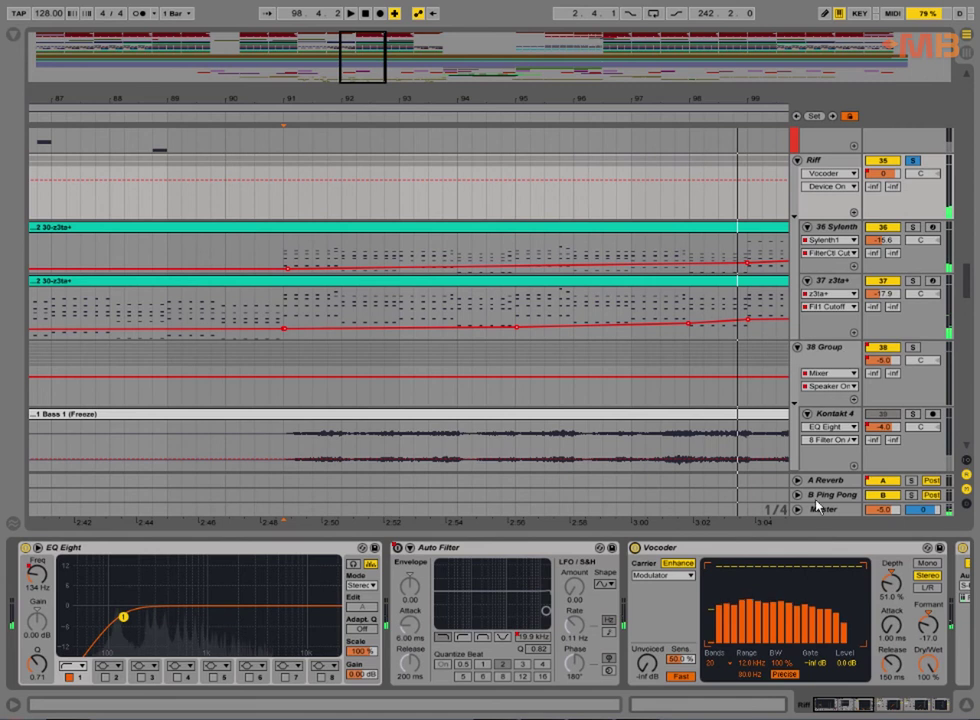
left_click_drag(855, 711, 900, 709)
Audition the Riff group from 75.1.1, 63.1.1 and 55.1.1 on the 36 Sylenth track to find a suitable passage.
left_click_drag(477, 97, 474, 48)
left_click_drag(284, 293, 329, 275)
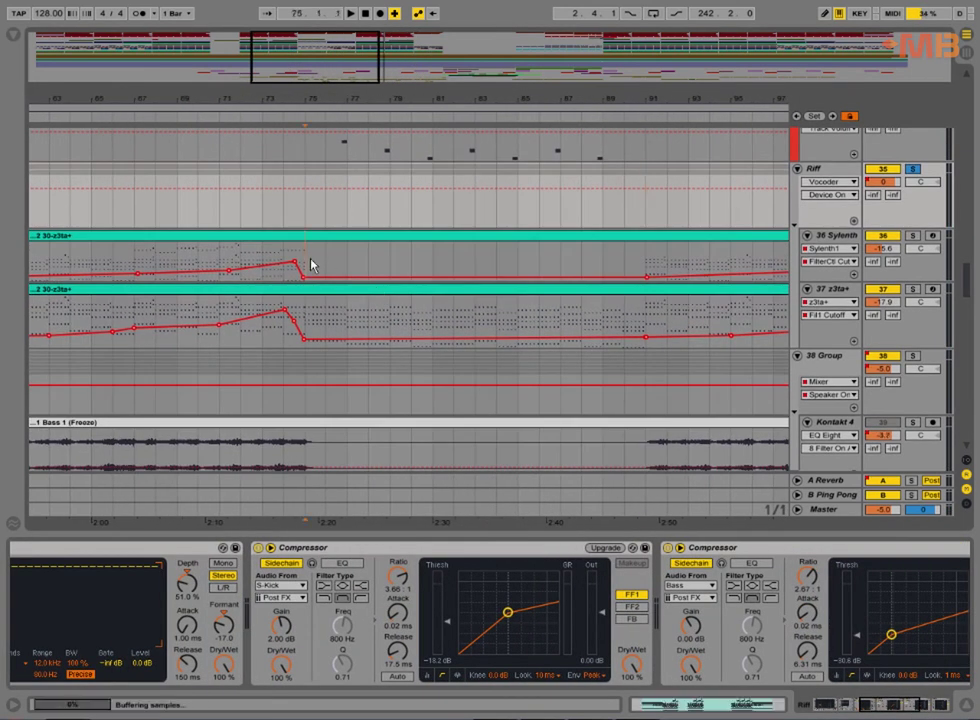
left_click(311, 265)
key("space")
left_click_drag(521, 339, 697, 341)
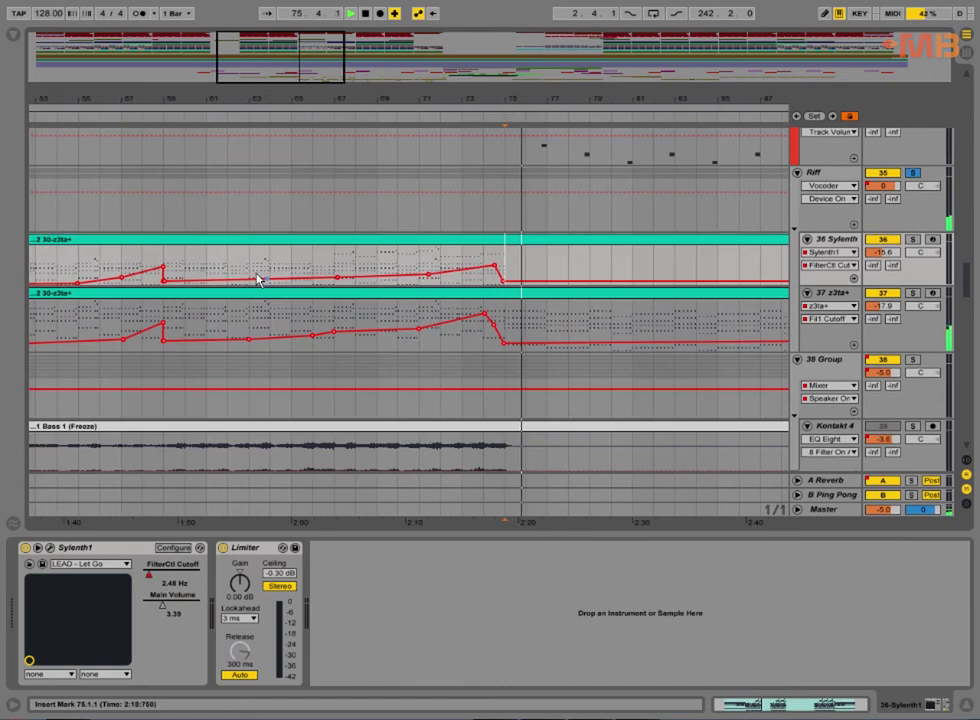
left_click(257, 280)
key("space")
key("space")
left_click_drag(411, 301, 565, 302)
left_click(232, 259)
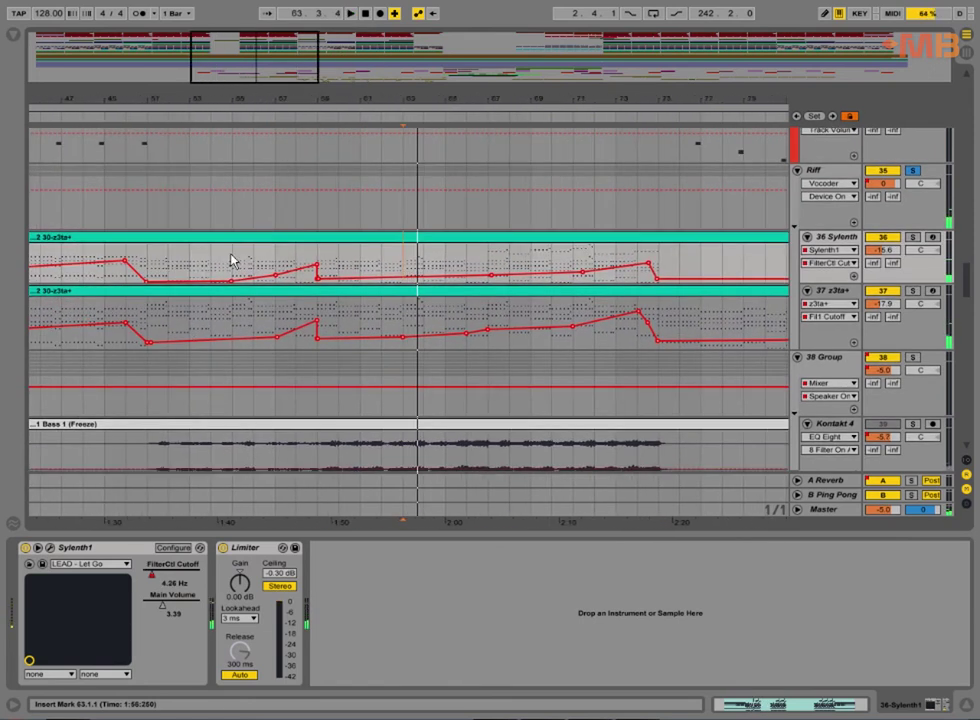
key("space")
key("space")
left_click_drag(458, 297, 544, 297)
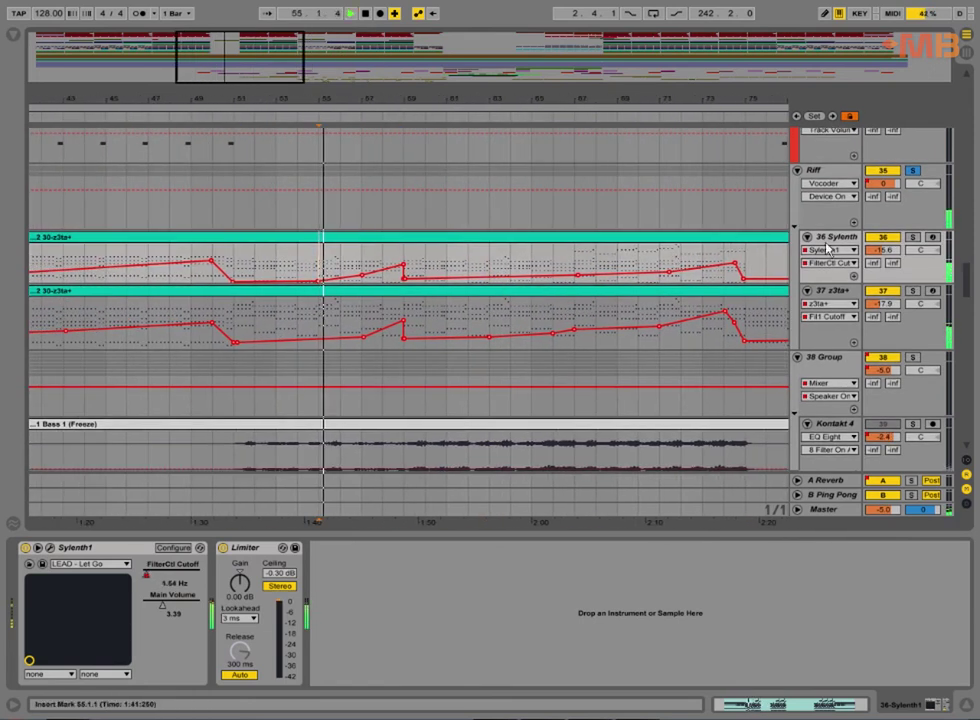
Solo the 36 Sylenth track in place of the whole Riff group and play it from 53.1.1.
left_click(312, 273)
key("space")
key("space")
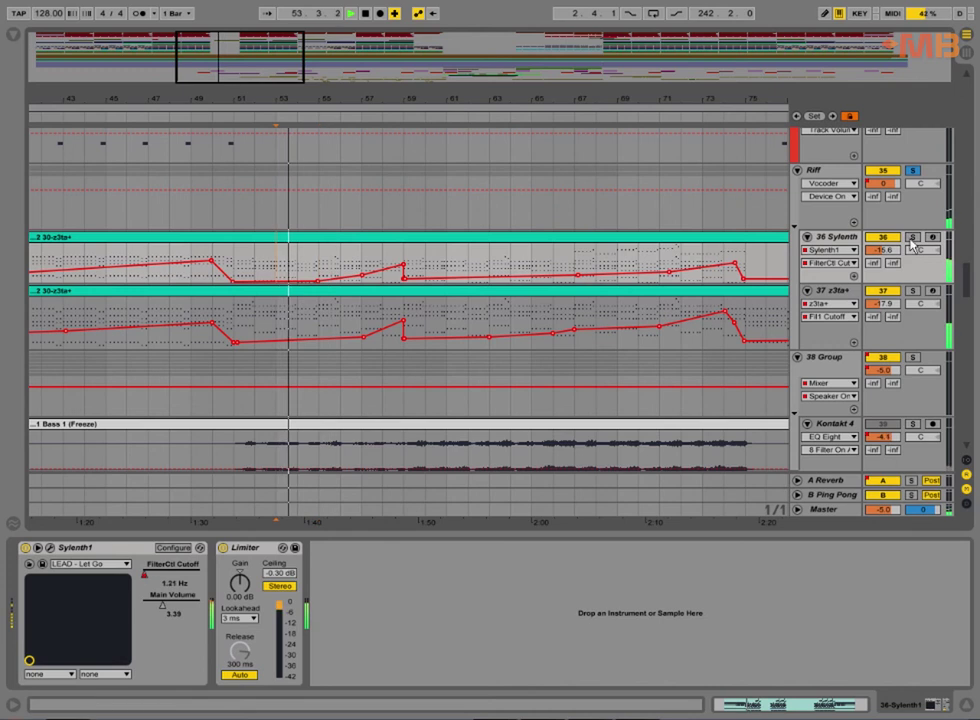
left_click(838, 237)
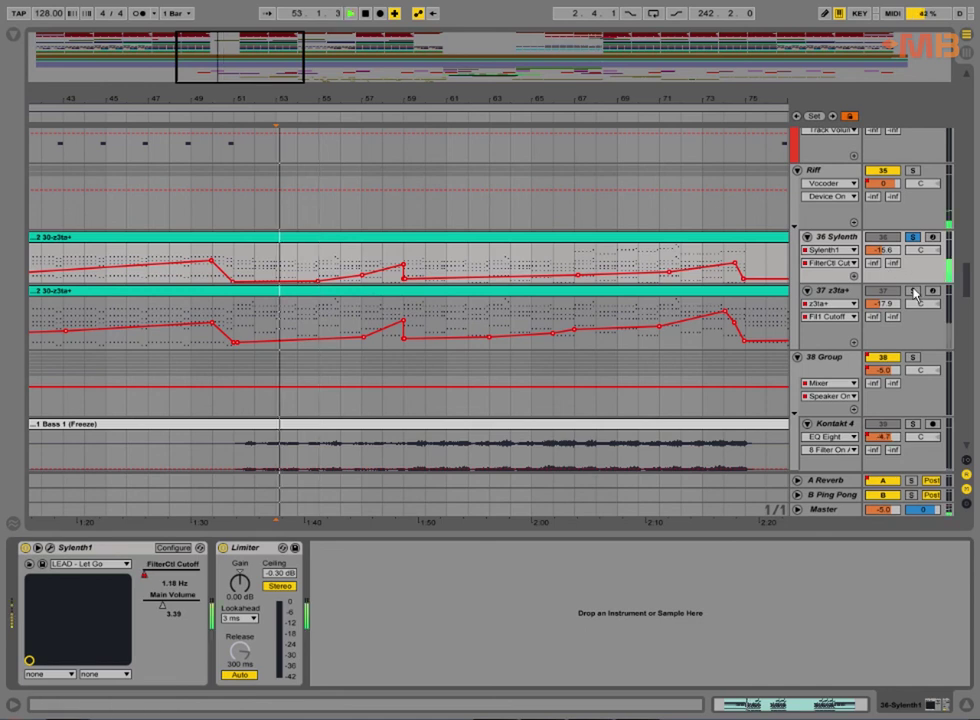
Play the soloed Sylenth track from bar 53 and compare its sound with the Riff group's Vocoder off and on.
left_click(286, 217)
key("space")
left_click(286, 217)
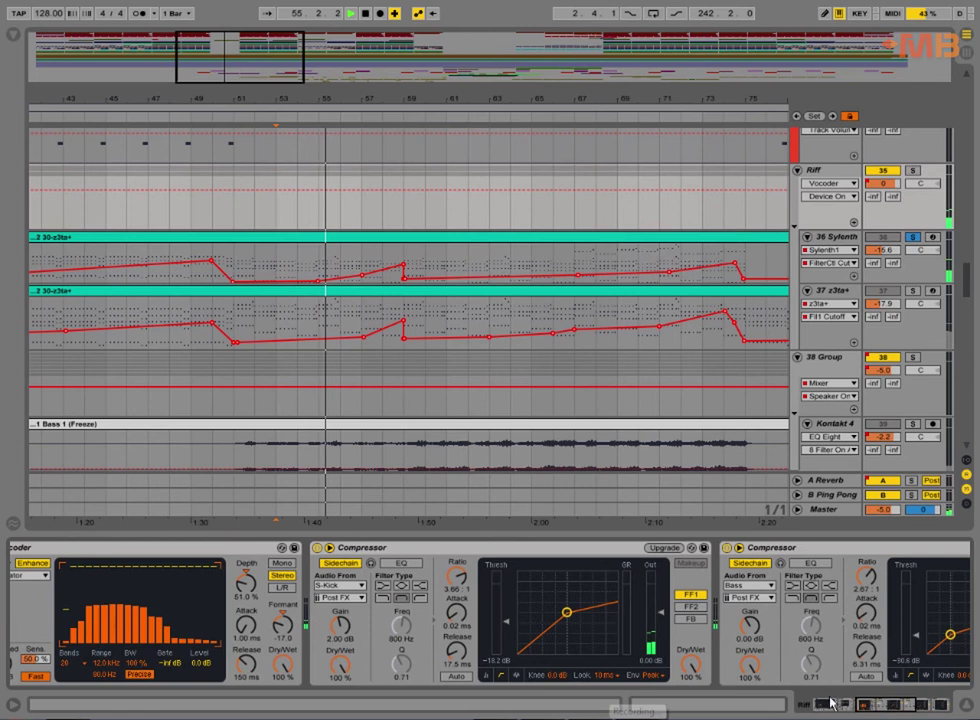
left_click_drag(868, 704, 835, 708)
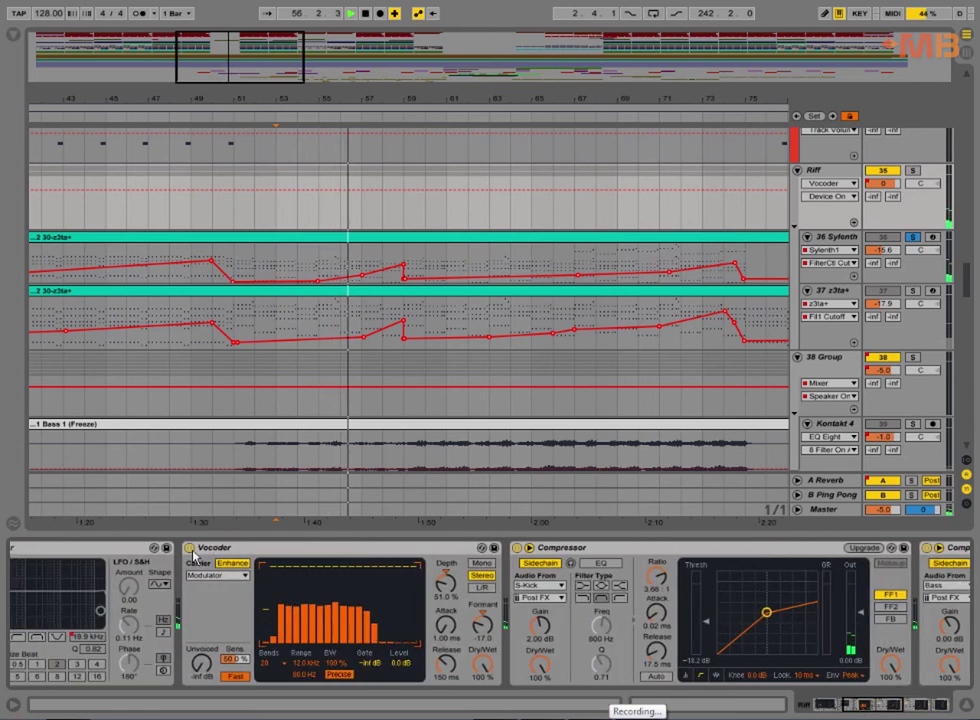
left_click(189, 549)
key("space")
key("space")
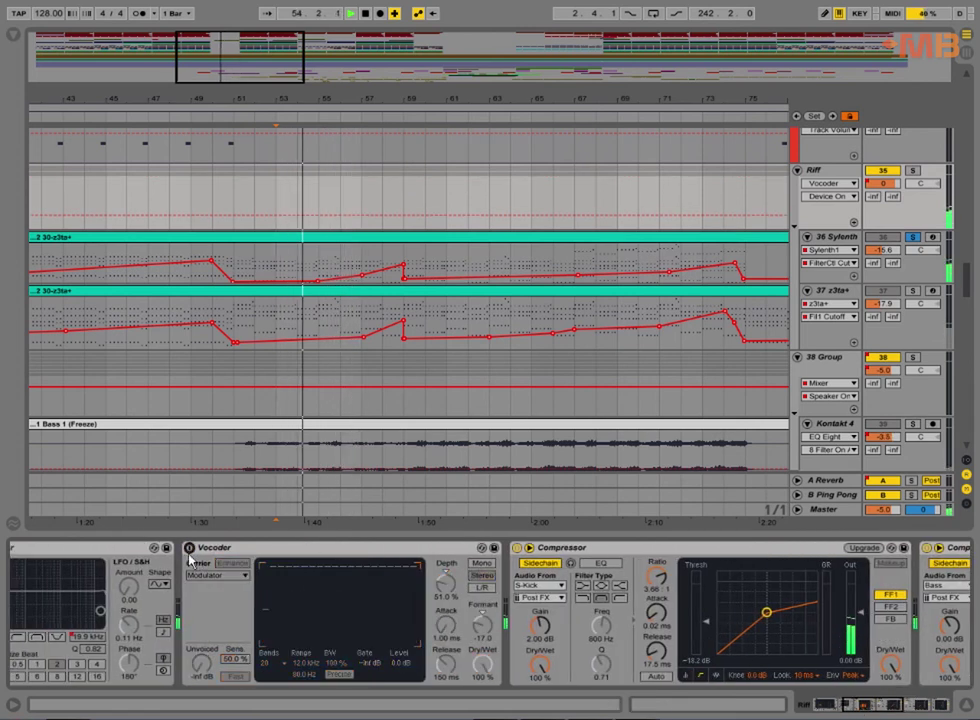
left_click(190, 550)
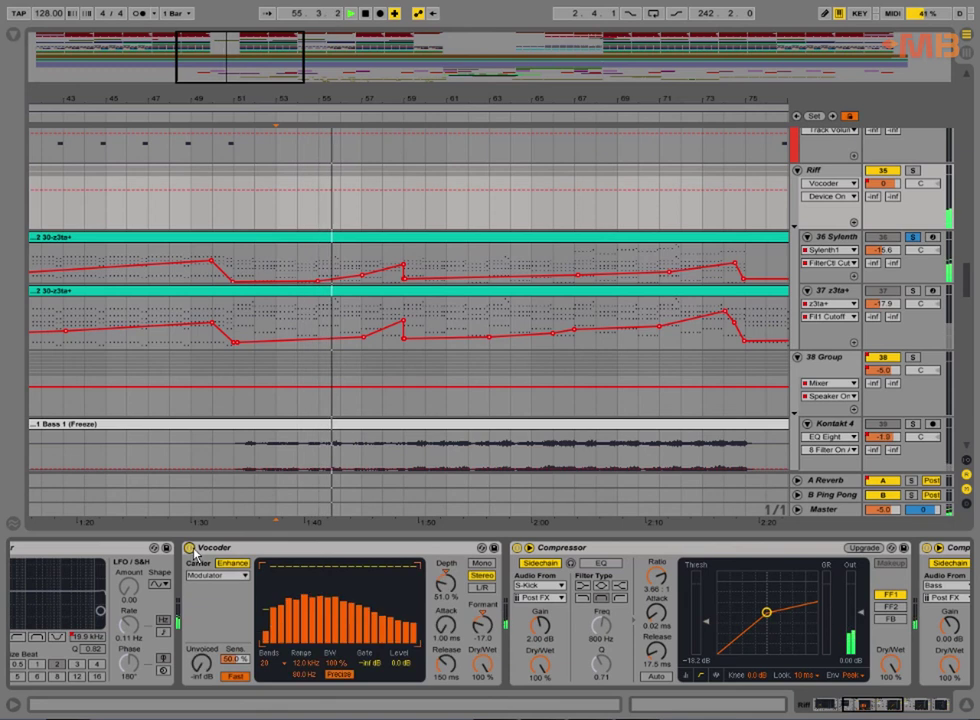
Solo the 37 z3ta+ track, set the playback start to bar 53 and view the track's instrument device.
left_click(912, 291)
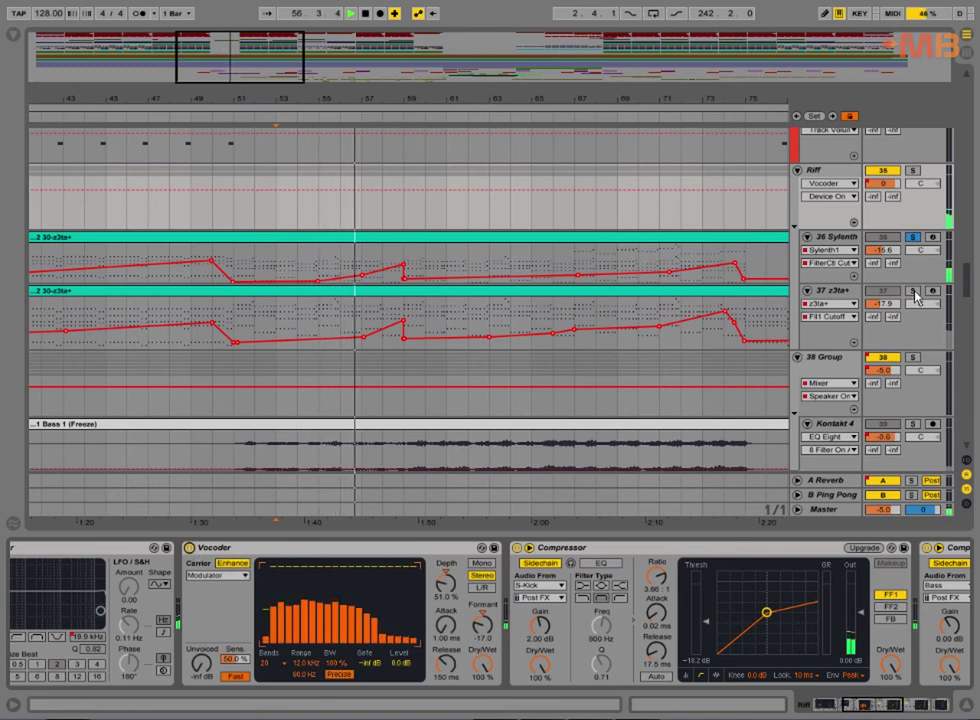
left_click(272, 323)
key("space")
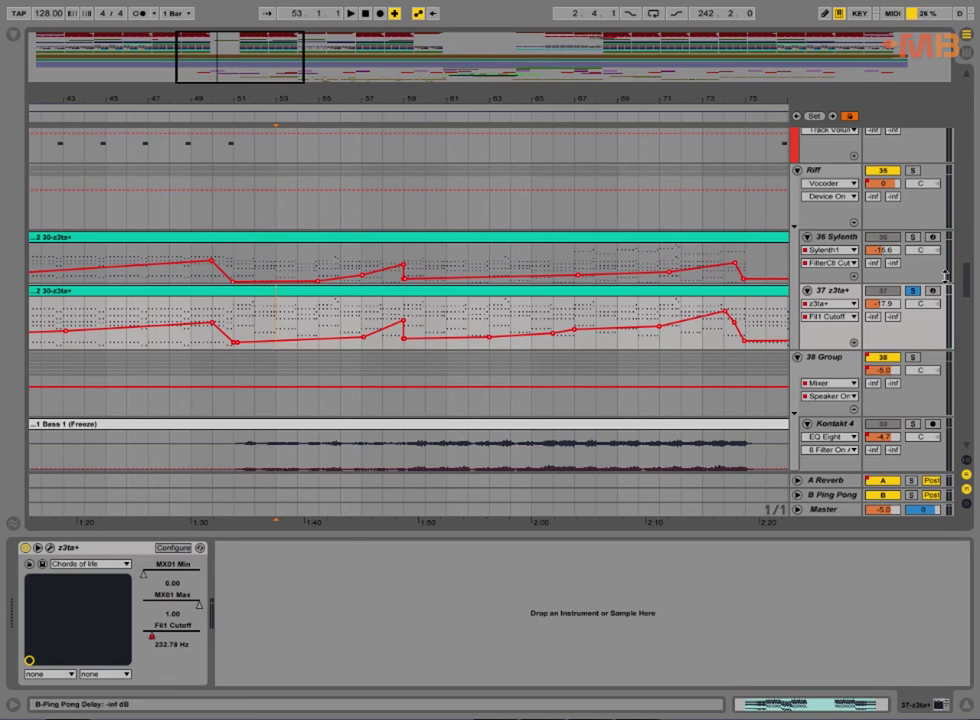
left_click(277, 215)
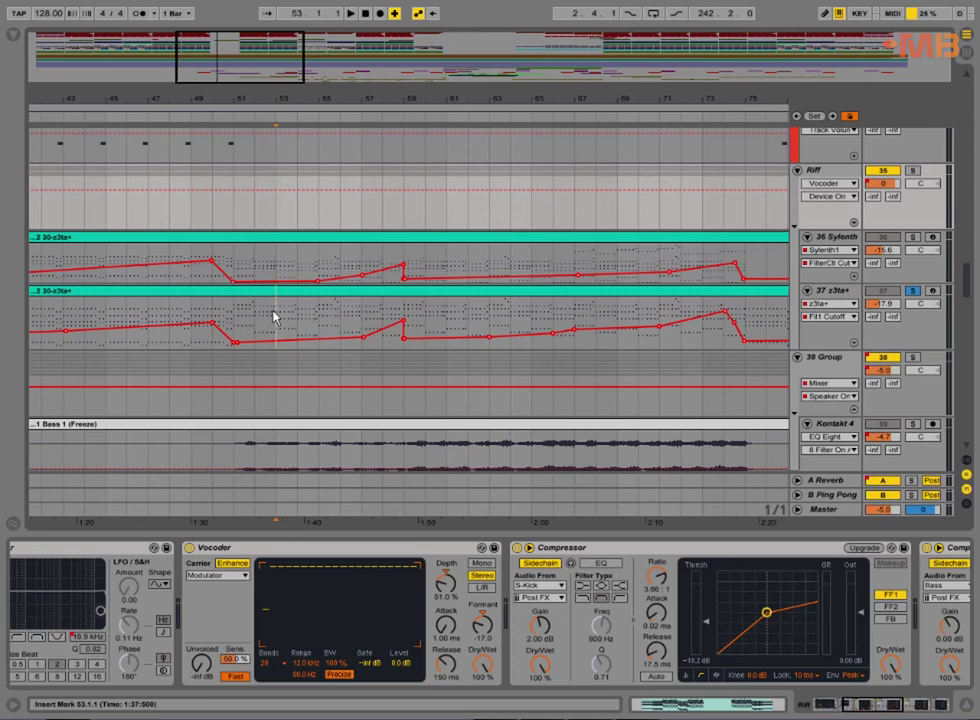
left_click(273, 315)
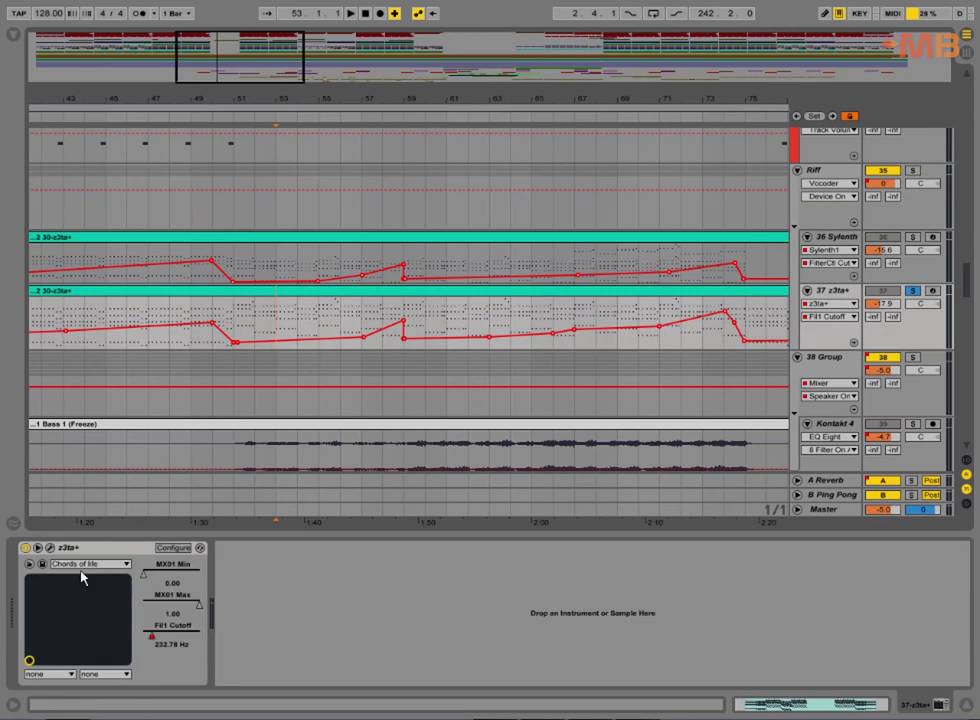
Play z3ta+ from bar 53 and compare it with the Riff group's Vocoder off and on.
left_click(280, 210)
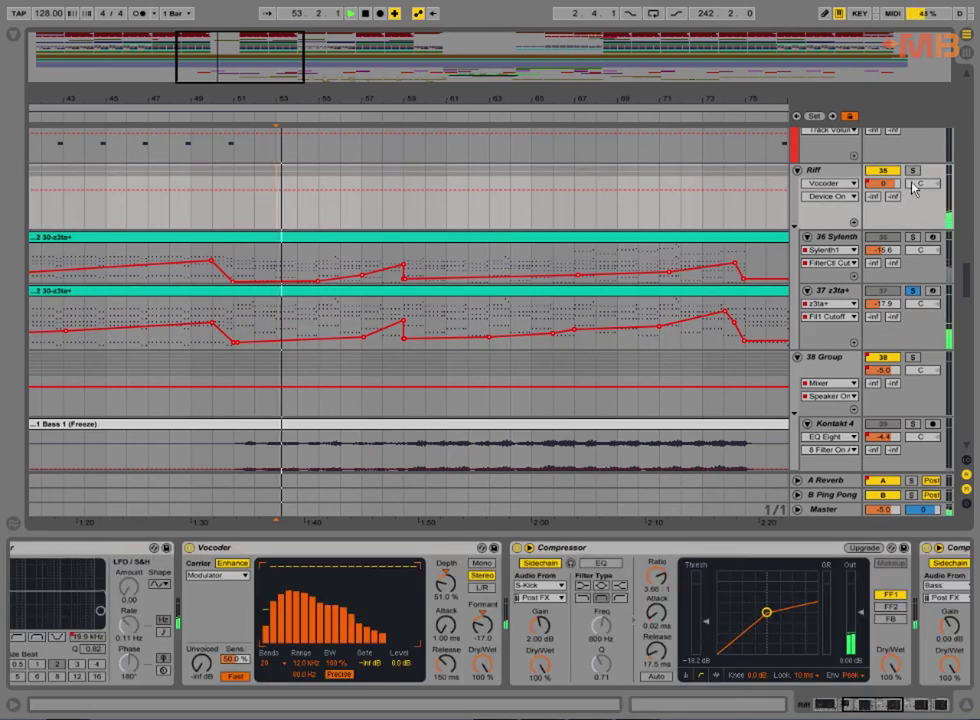
left_click(189, 548)
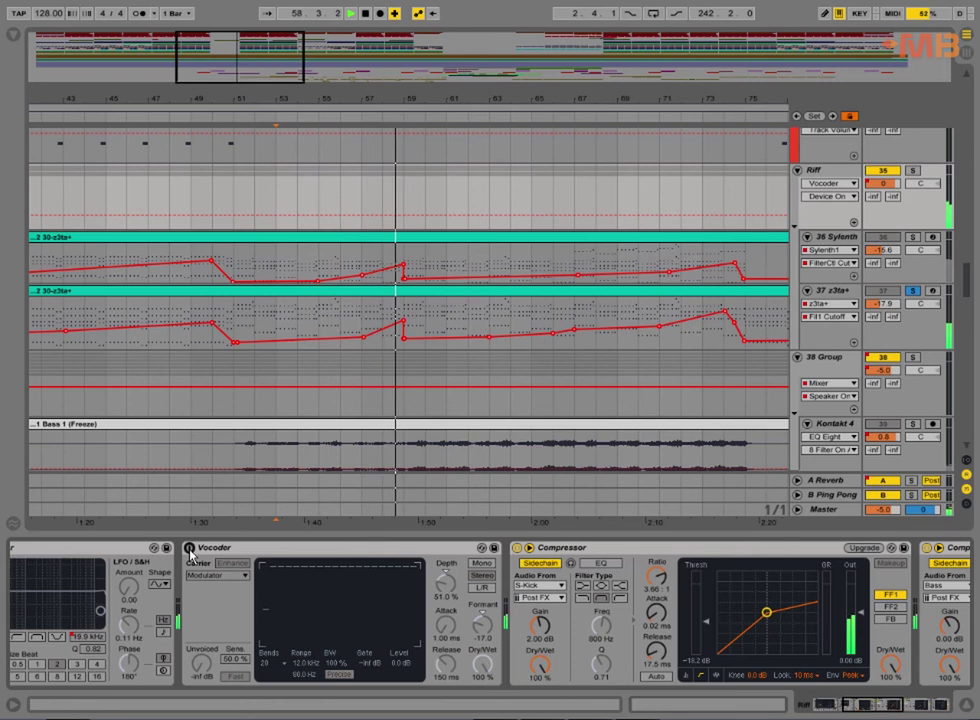
left_click(190, 551)
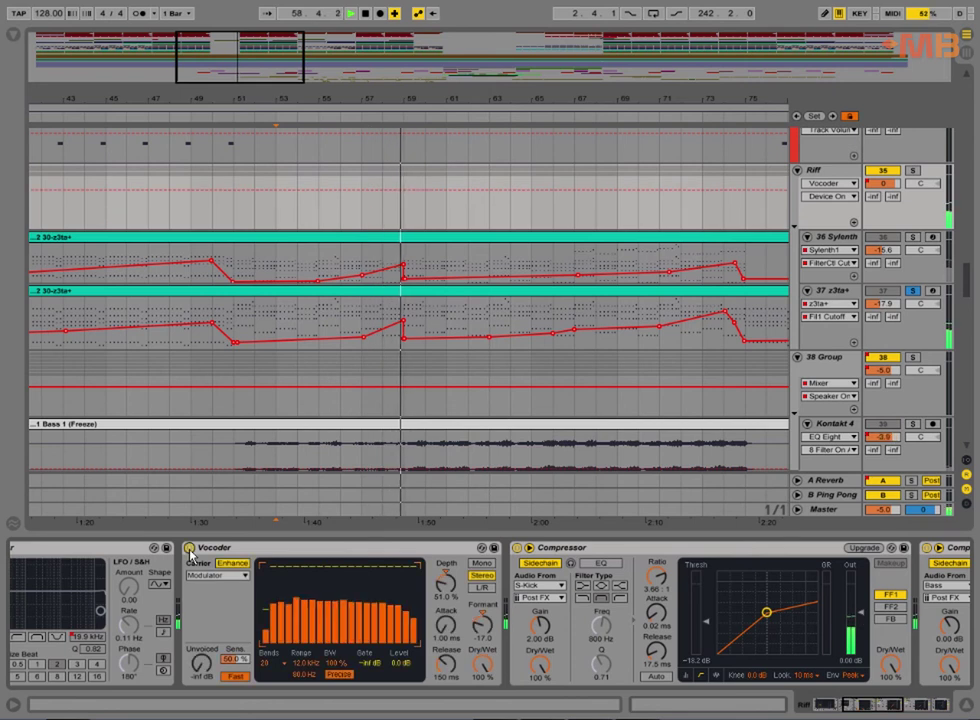
Solo the Riff group and open the 36 Sylenth track's MIDI clip in an enlarged note editor.
left_click(912, 172)
double_click(287, 243)
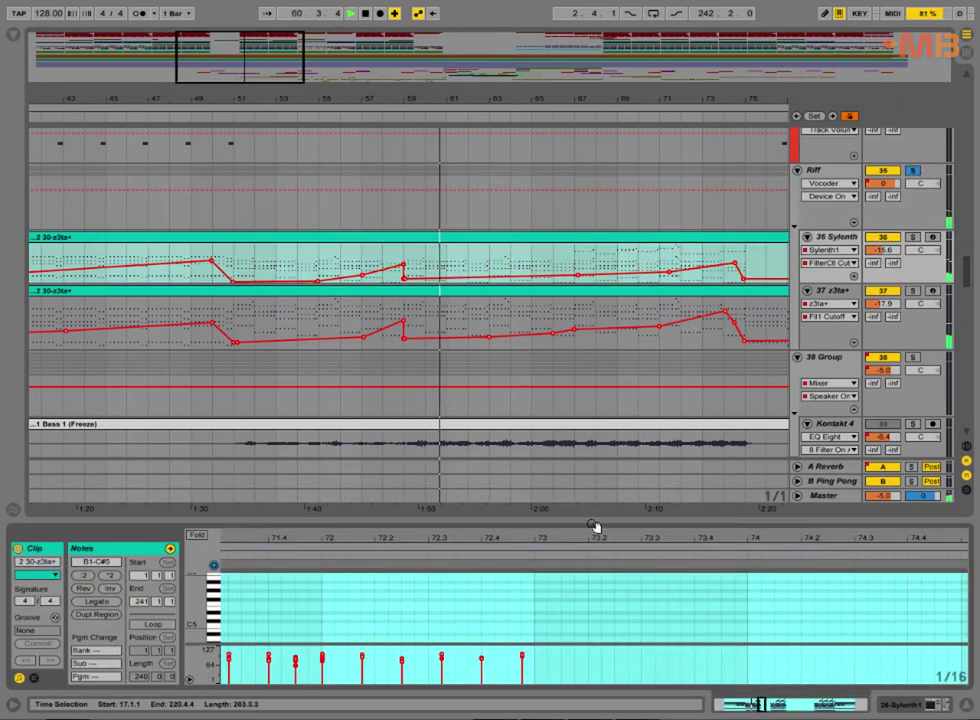
left_click_drag(594, 526, 594, 190)
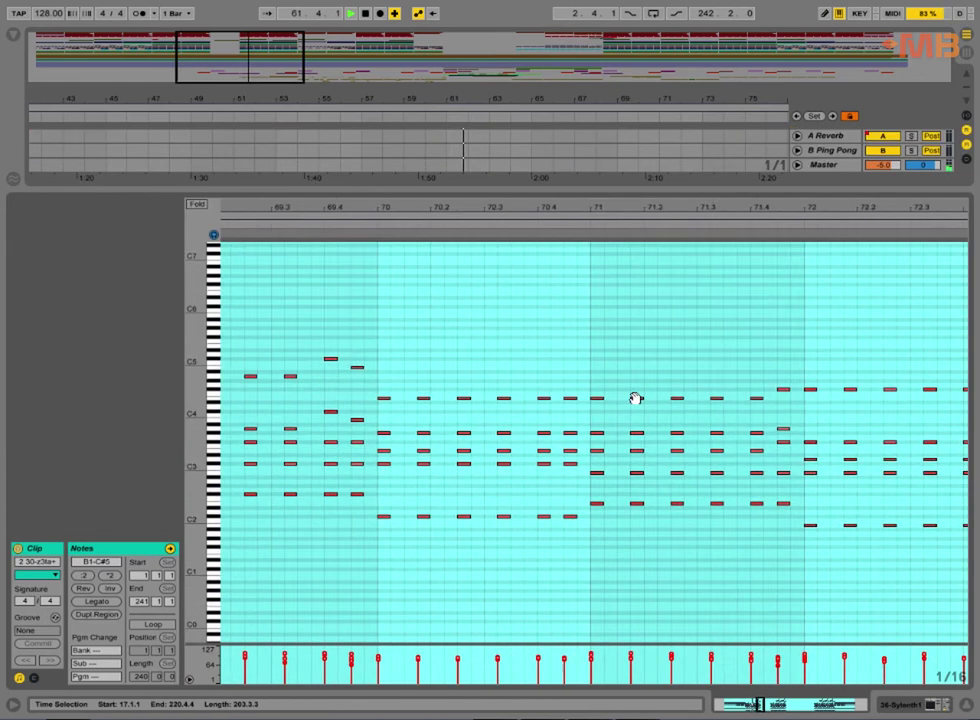
Examine the Sylenth clip's chord notes around bars 59 to 66 during playback, and hide the clip view.
left_click_drag(635, 398, 933, 418)
left_click_drag(340, 416, 940, 416)
left_click(267, 13)
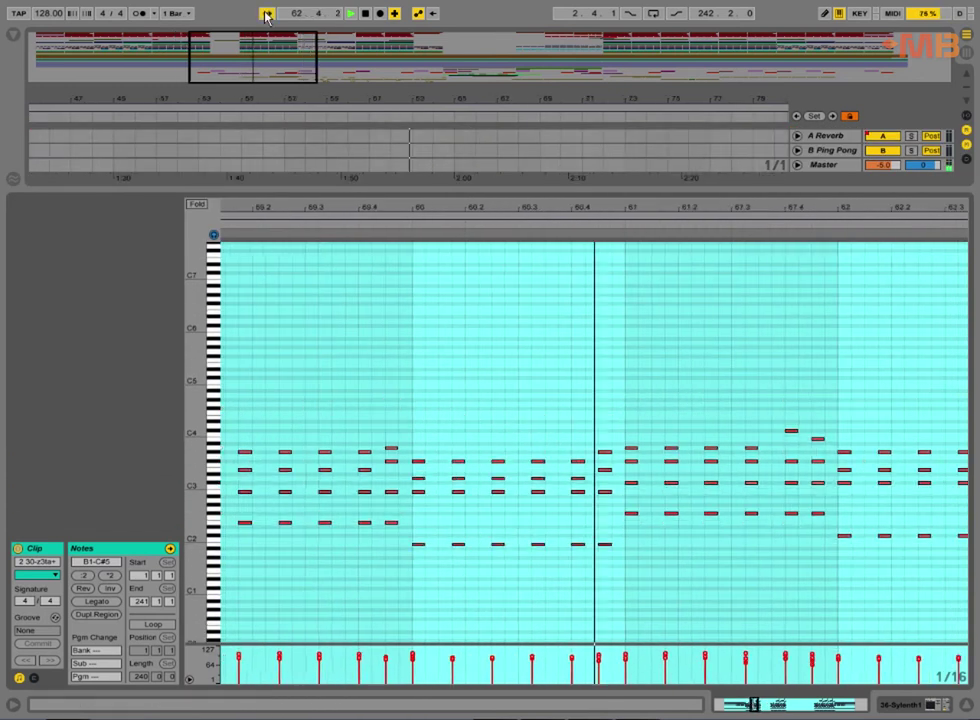
left_click(266, 13)
left_click_drag(675, 538, 316, 529)
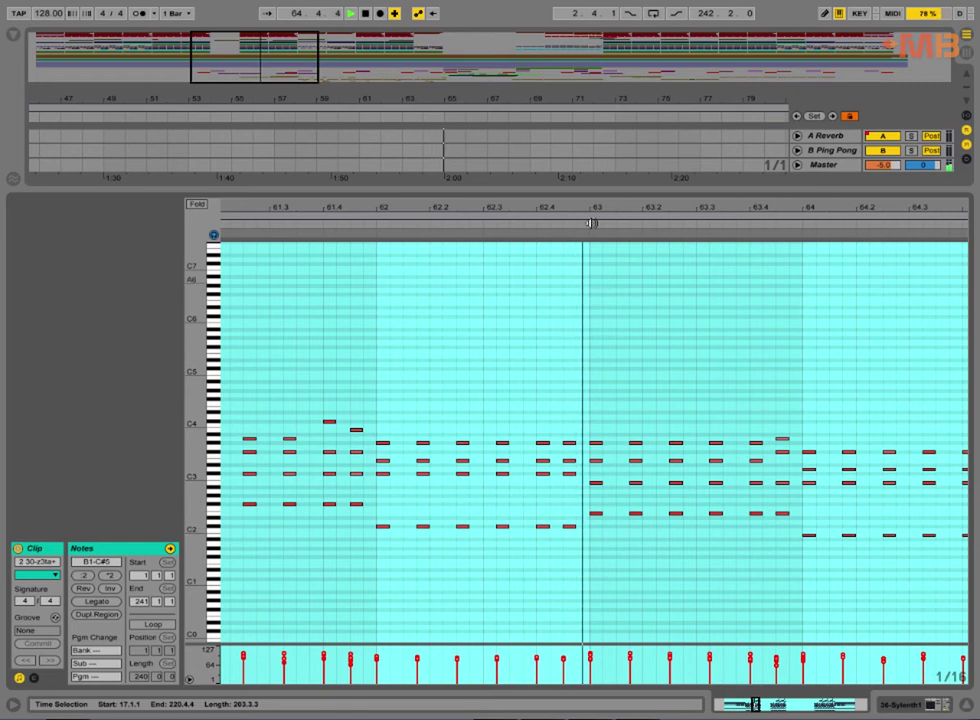
left_click_drag(590, 209, 589, 165)
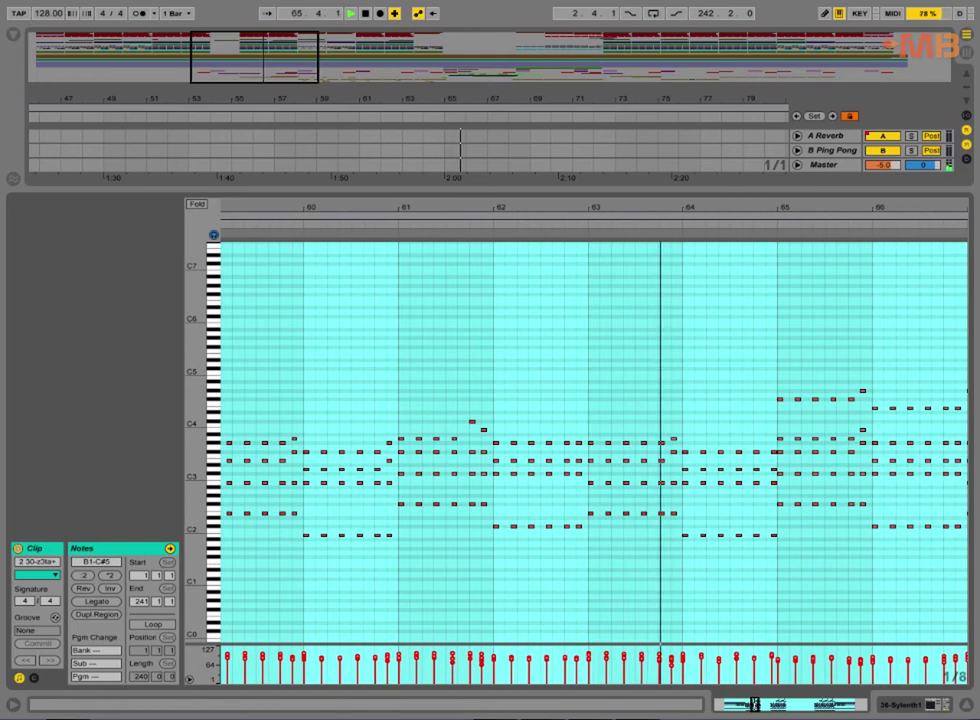
left_click(966, 705)
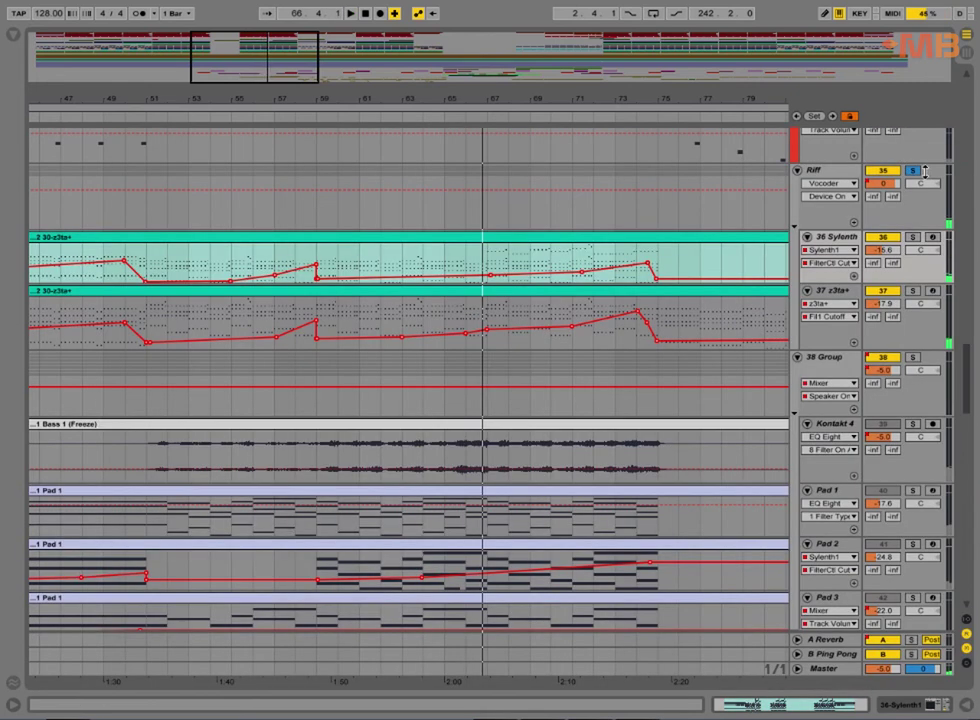
Solo the 38 Group and look over its bass, pad and arp tracks.
left_click(912, 358)
scroll(338, 398, "down", 3)
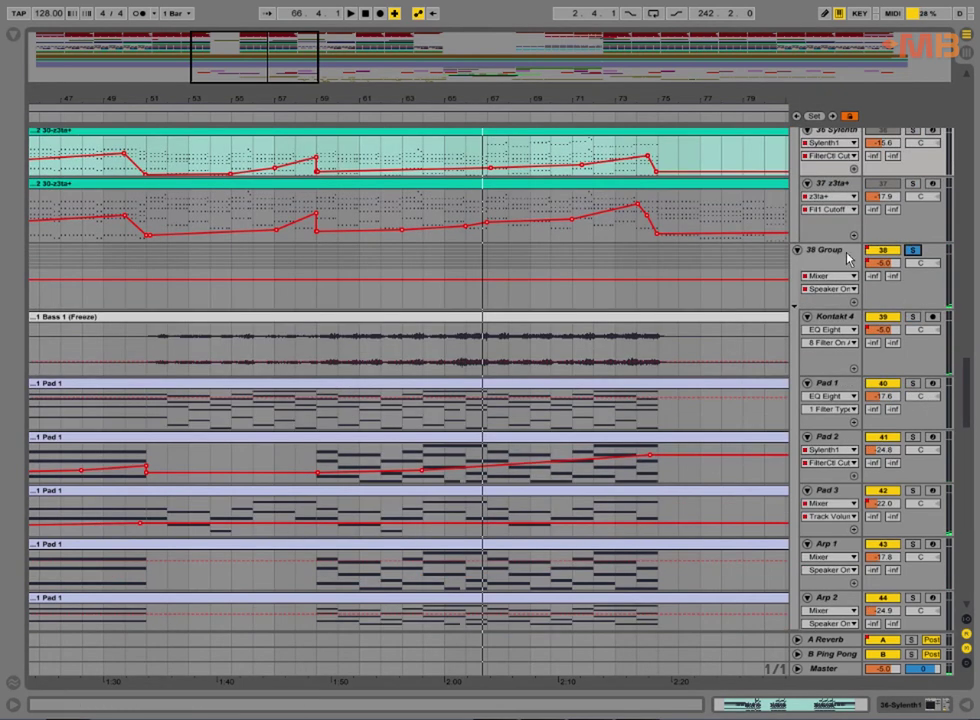
scroll(840, 460, "down", 2)
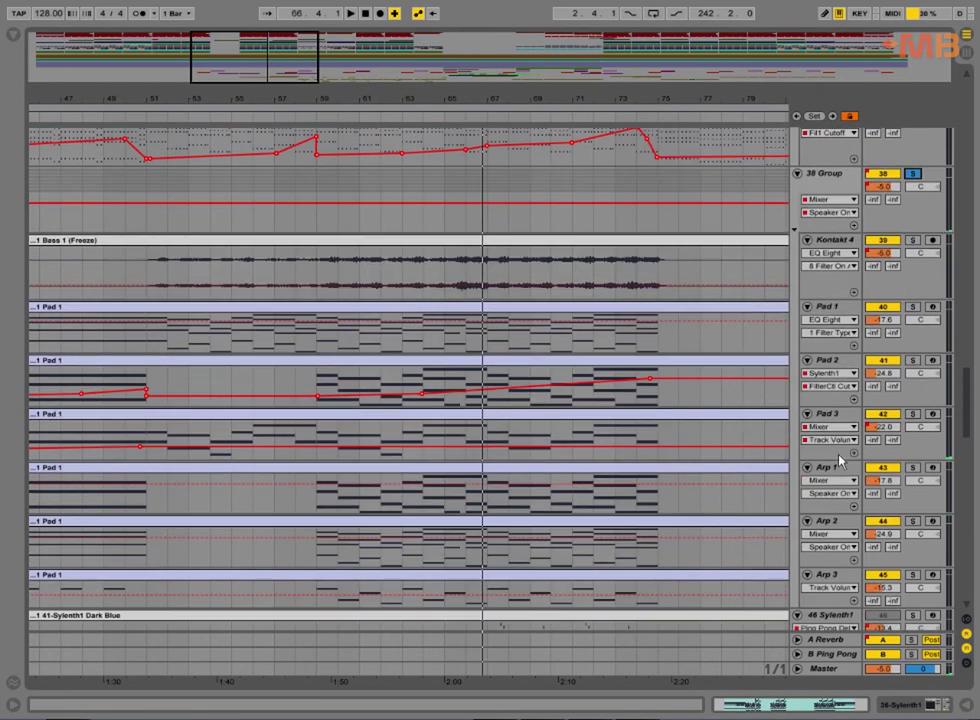
left_click(829, 183)
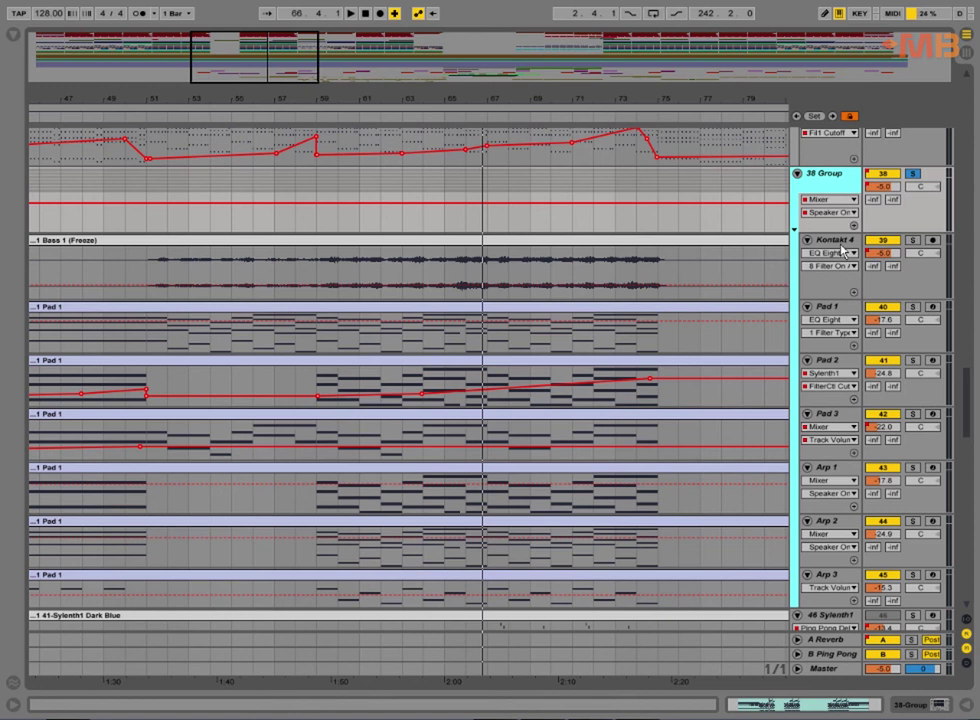
Solo the Kontakt 4 track and audition its frozen Bass 1 clip from bar 59.
left_click(925, 241)
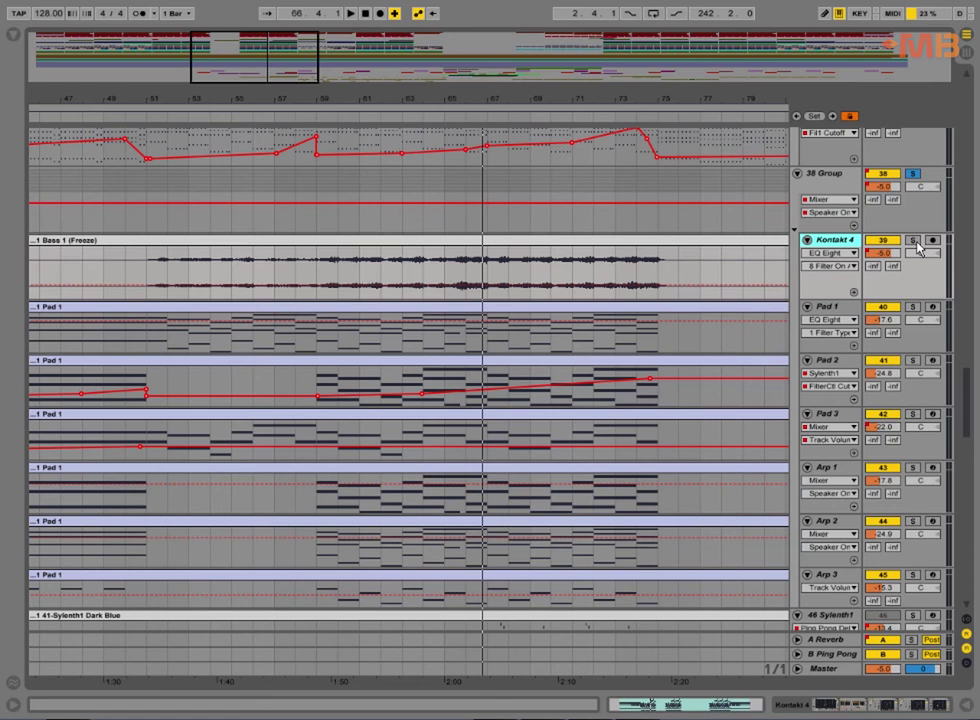
left_click(913, 241)
left_click(318, 274)
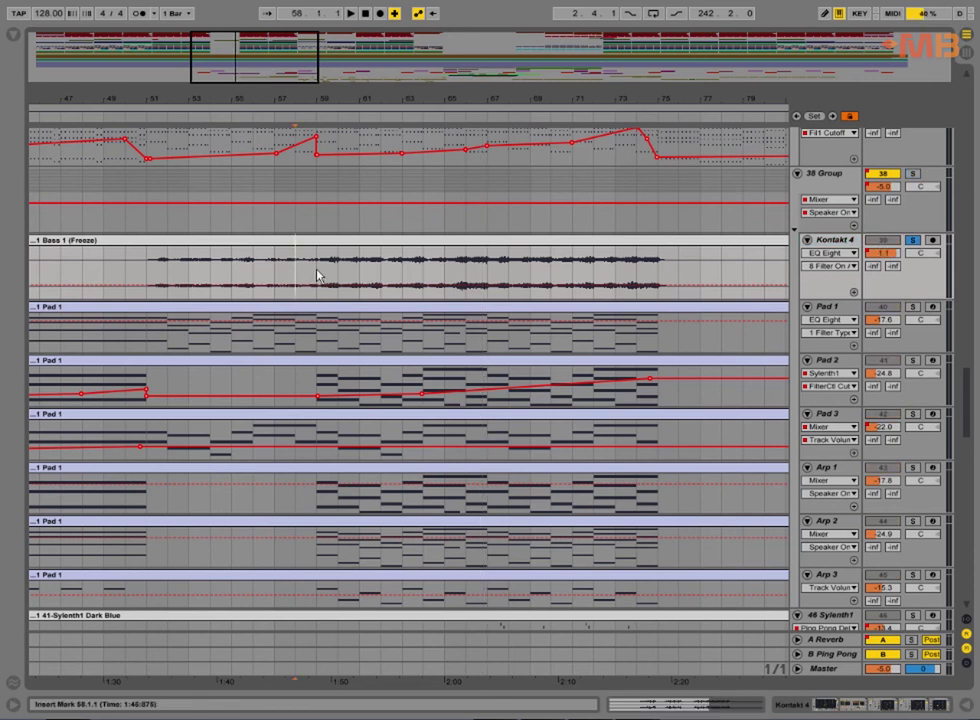
key("space")
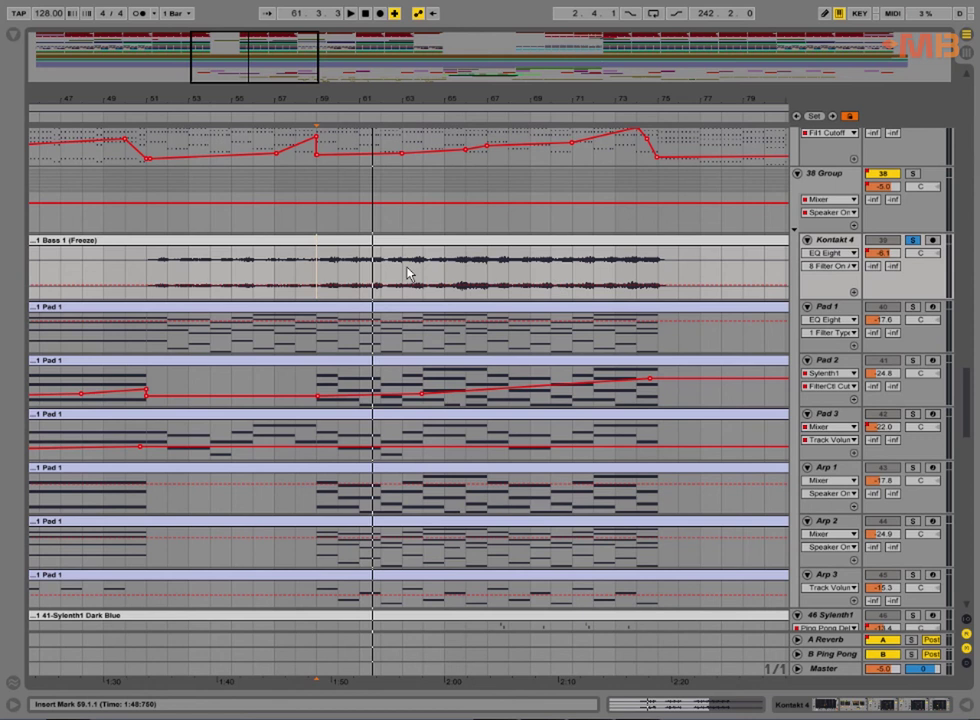
left_click_drag(325, 273, 655, 277)
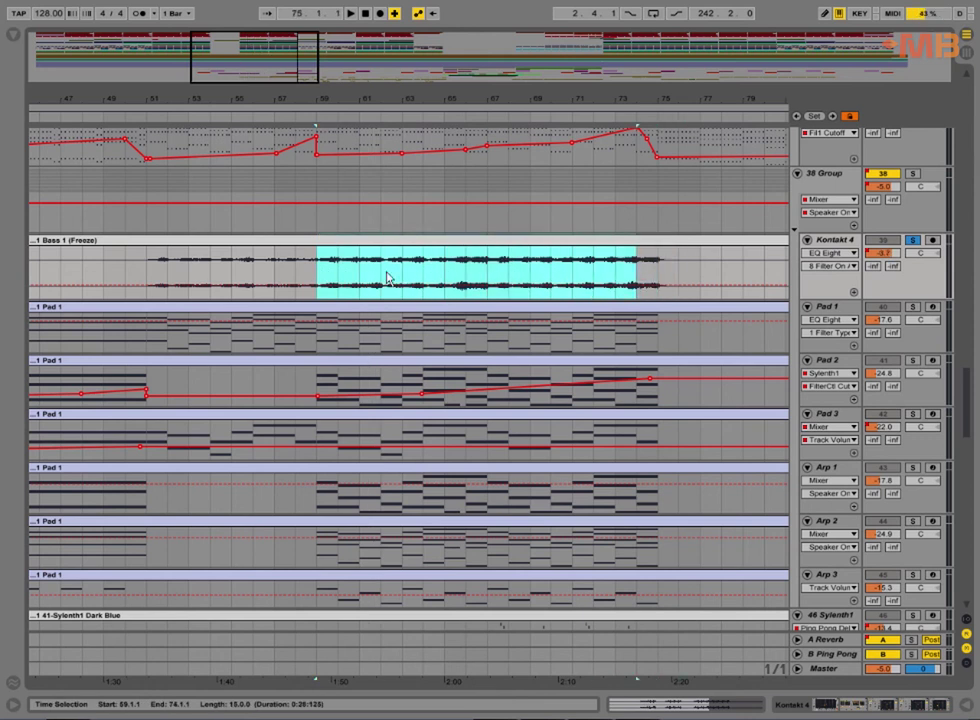
mouse_move(317, 276)
left_mouse_down()
mouse_move(525, 258)
mouse_move(317, 265)
mouse_move(700, 282)
mouse_move(665, 273)
mouse_move(293, 271)
mouse_move(318, 267)
left_mouse_up()
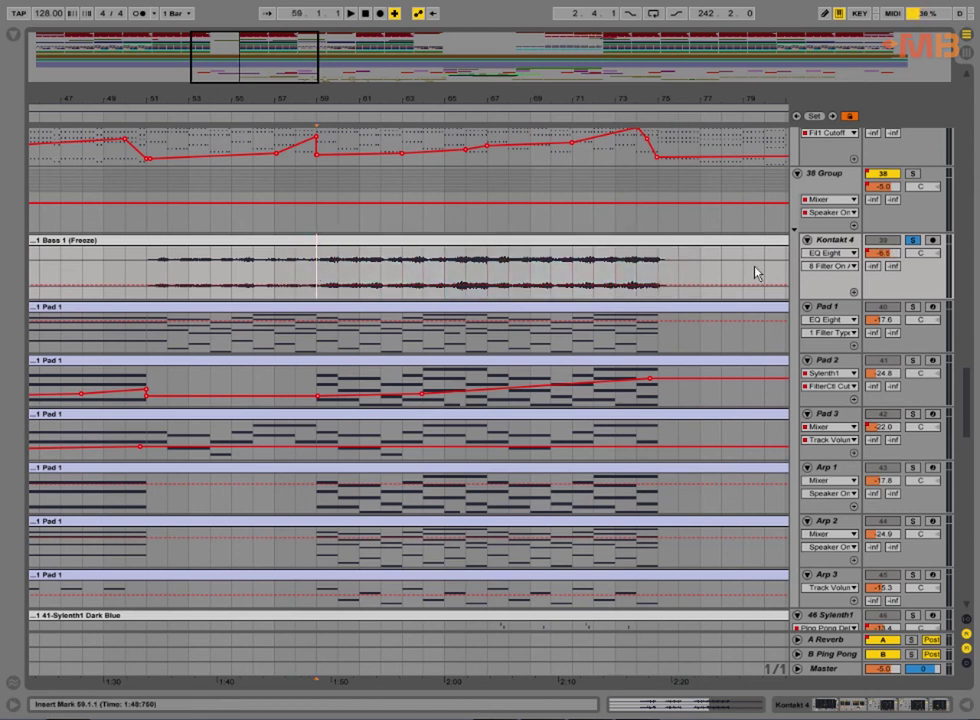
Solo the Pad 1 track, play it from bar 59 and show its device chain.
left_click(317, 344)
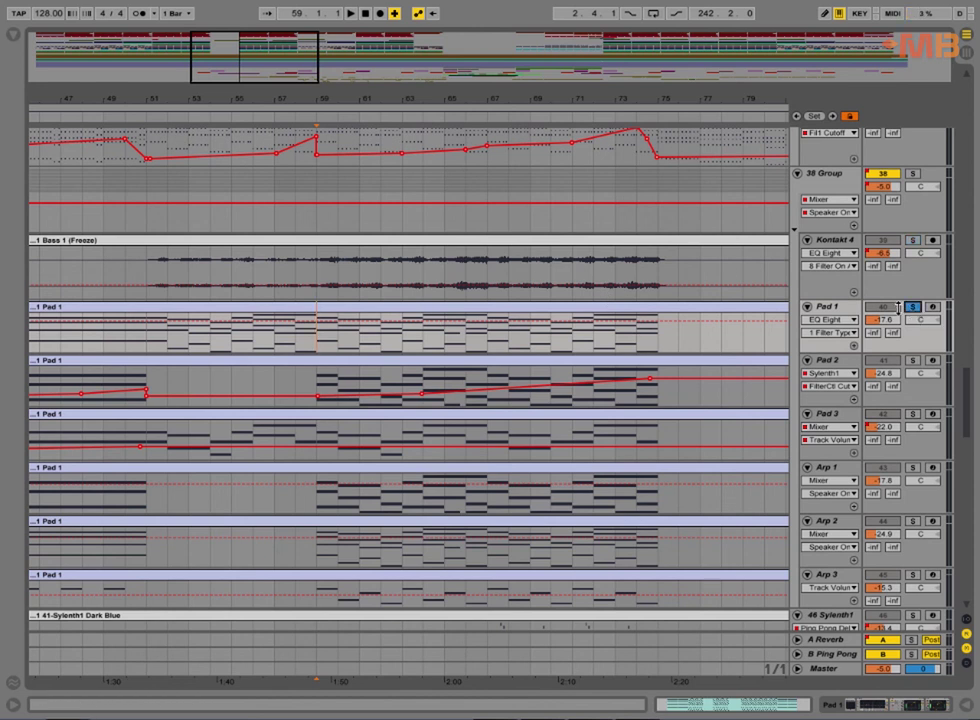
key("space")
double_click(853, 312)
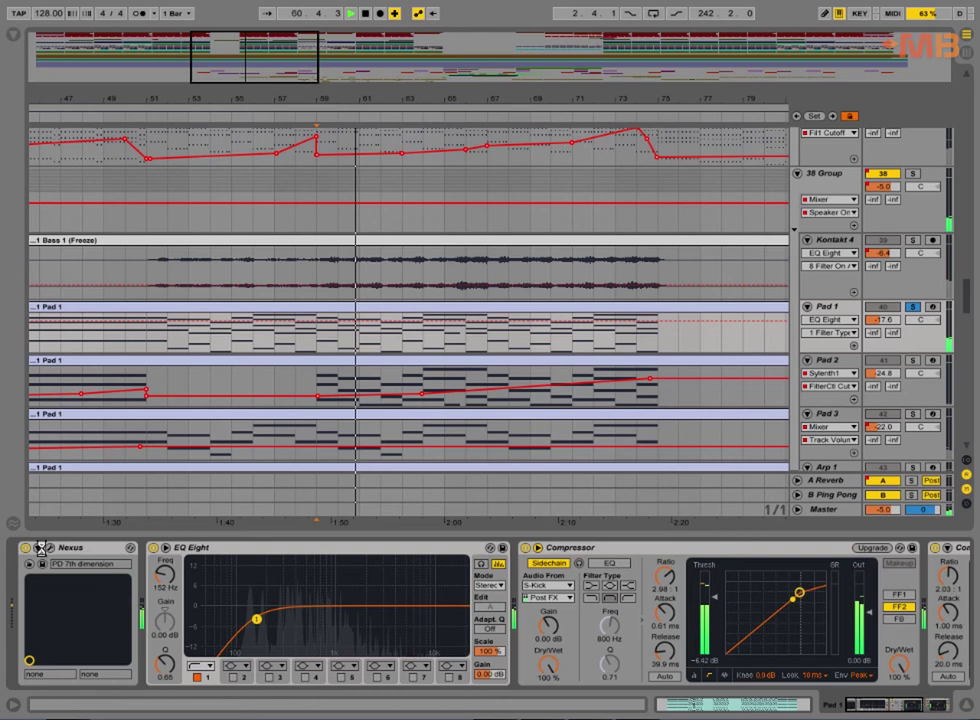
Inspect Pad 1's Nexus plug-in window and the compressors further along its device chain.
left_click(128, 548)
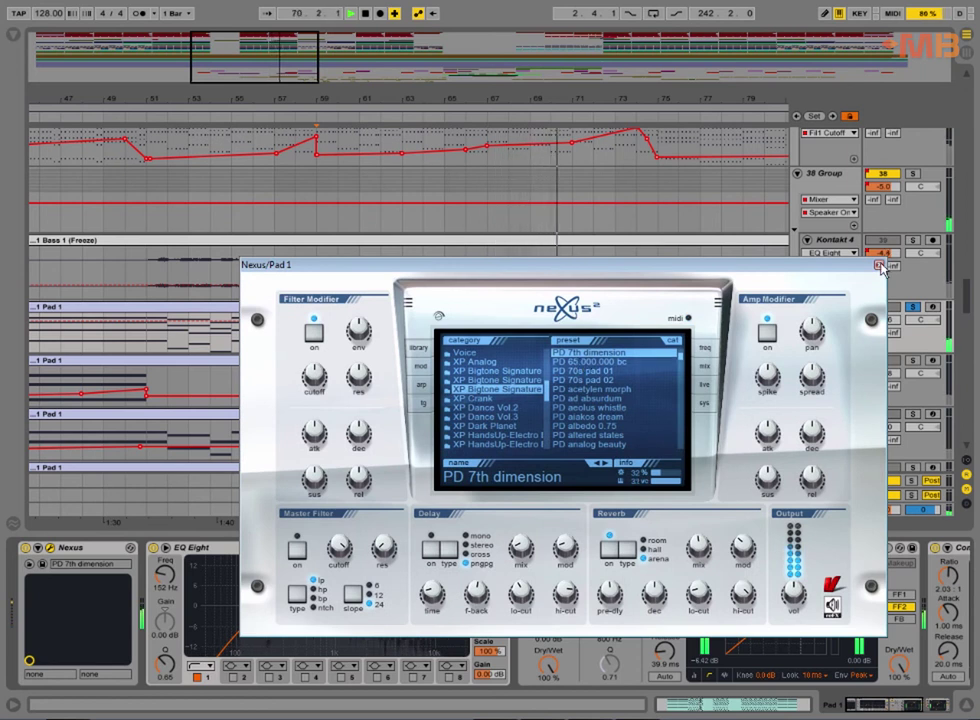
left_click(879, 265)
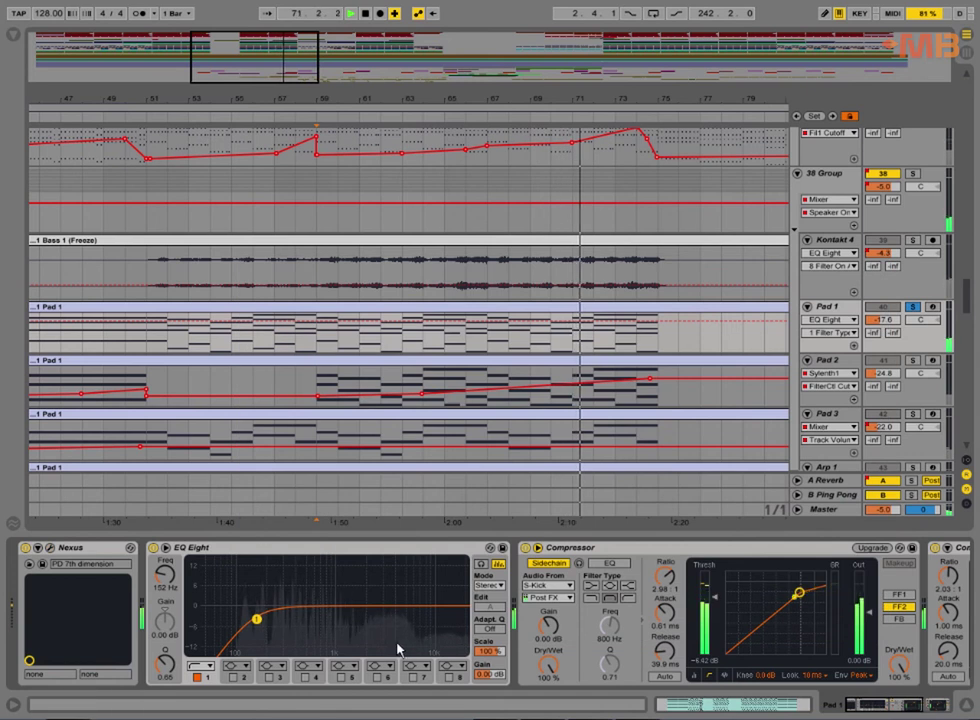
left_click_drag(896, 706, 920, 707)
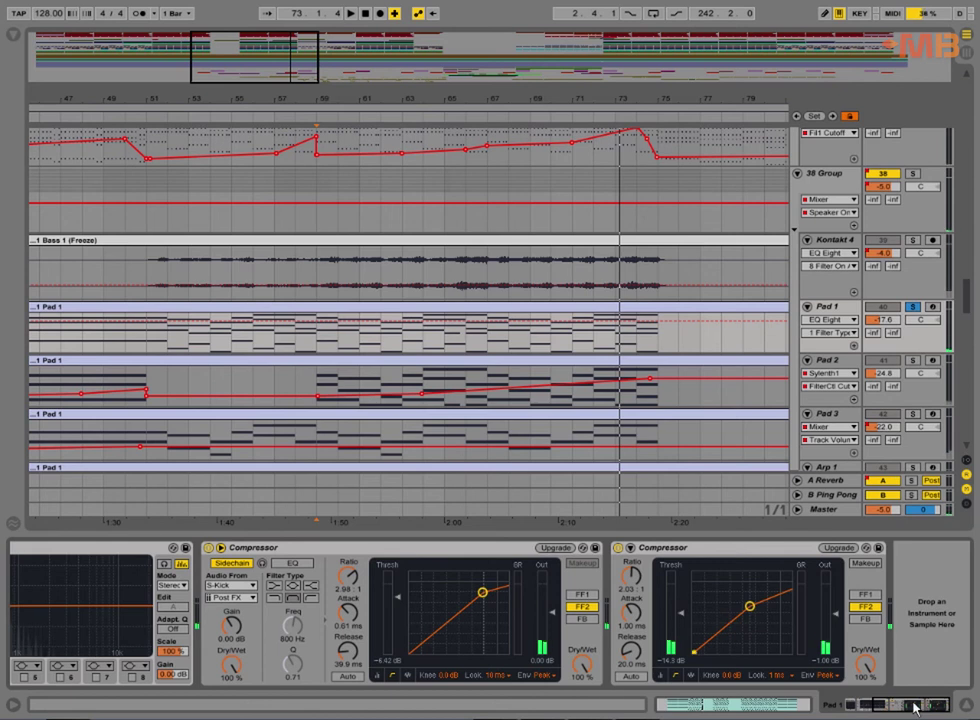
left_click_drag(938, 708, 404, 668)
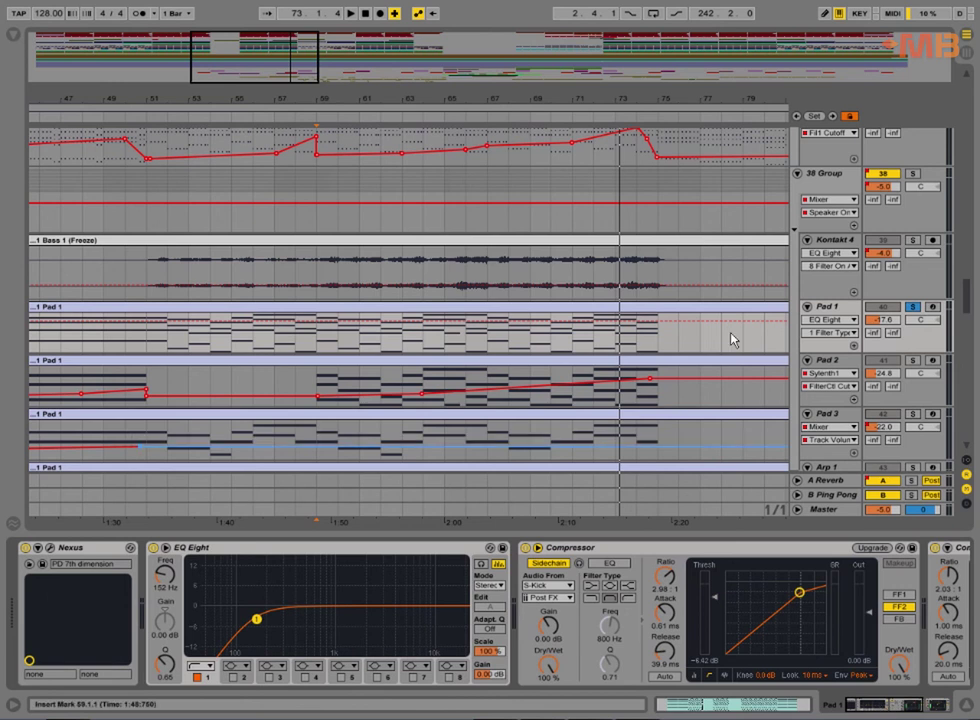
Solo the Pad 2 track, show its devices and play it from bar 59 and from bar 70.
scroll(885, 316, "down", 2)
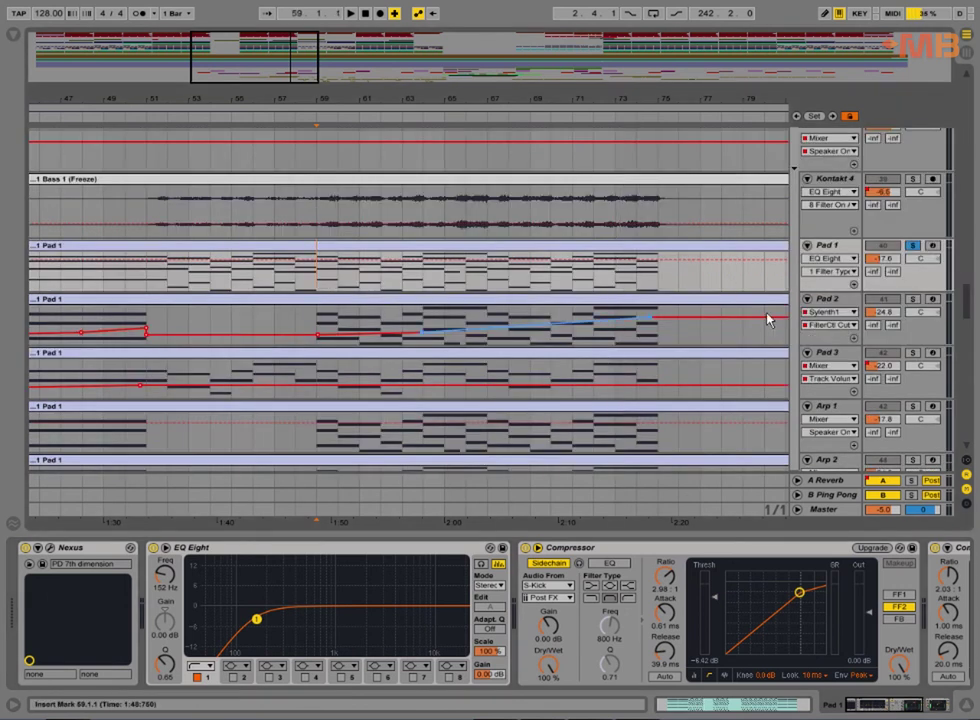
left_click(828, 299)
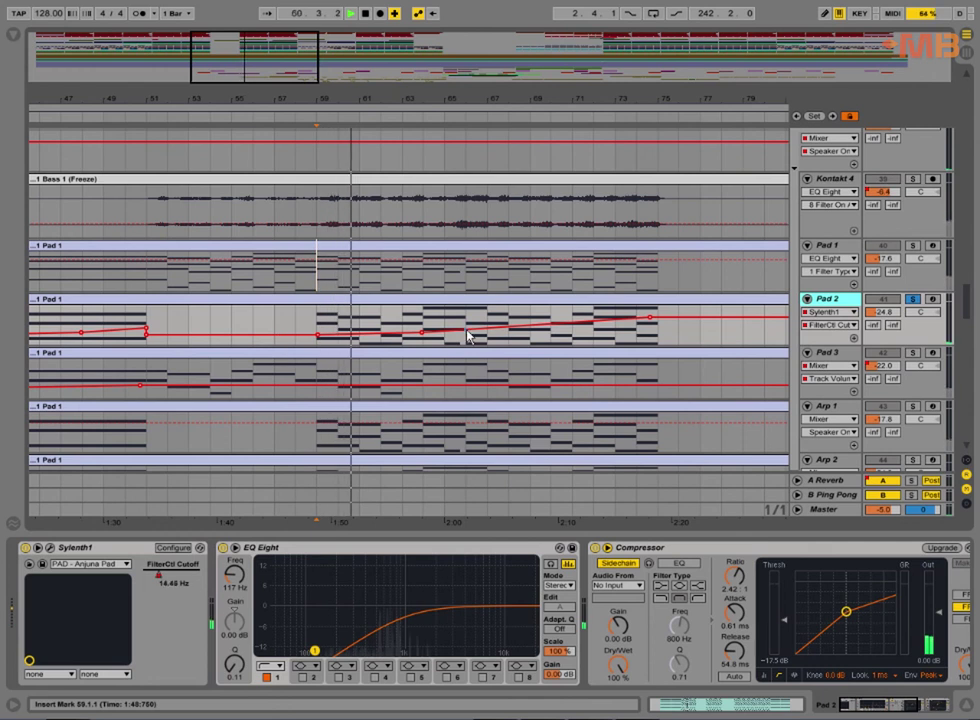
key("space")
left_click(555, 318)
key("space")
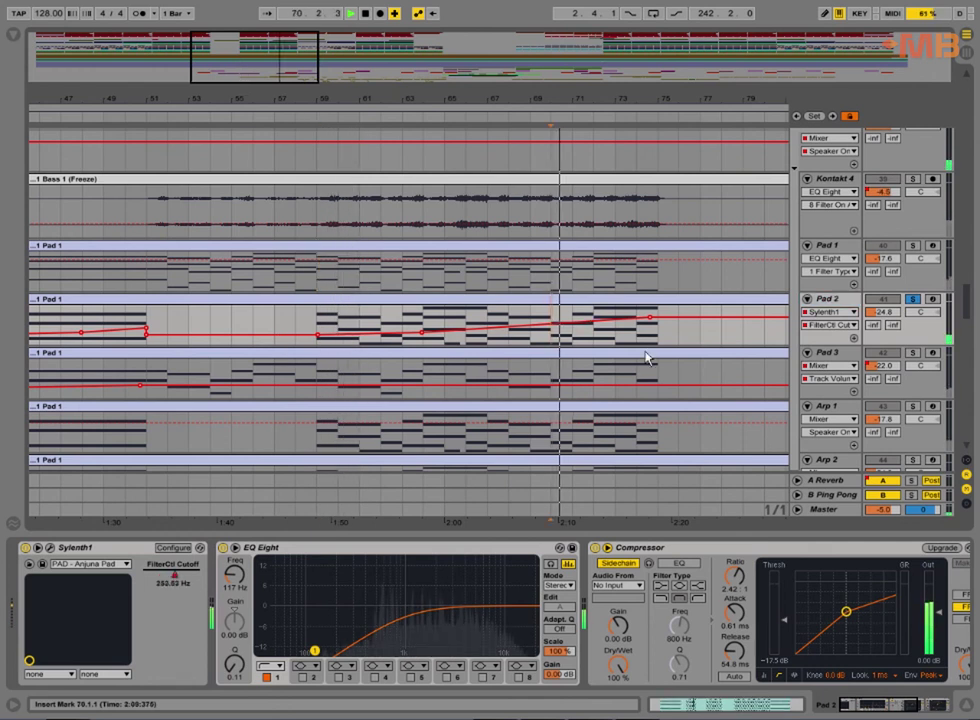
scroll(656, 346, "down", 3)
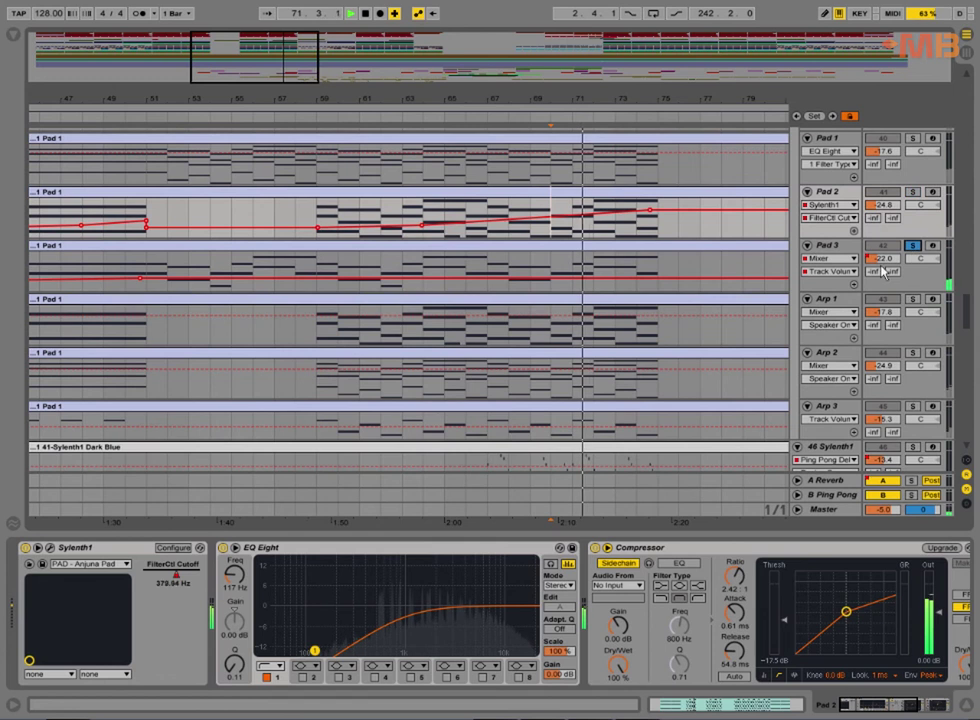
Show the device chain of the soloed Pad 3 track and set playback to start at bar 59.
left_click(212, 287)
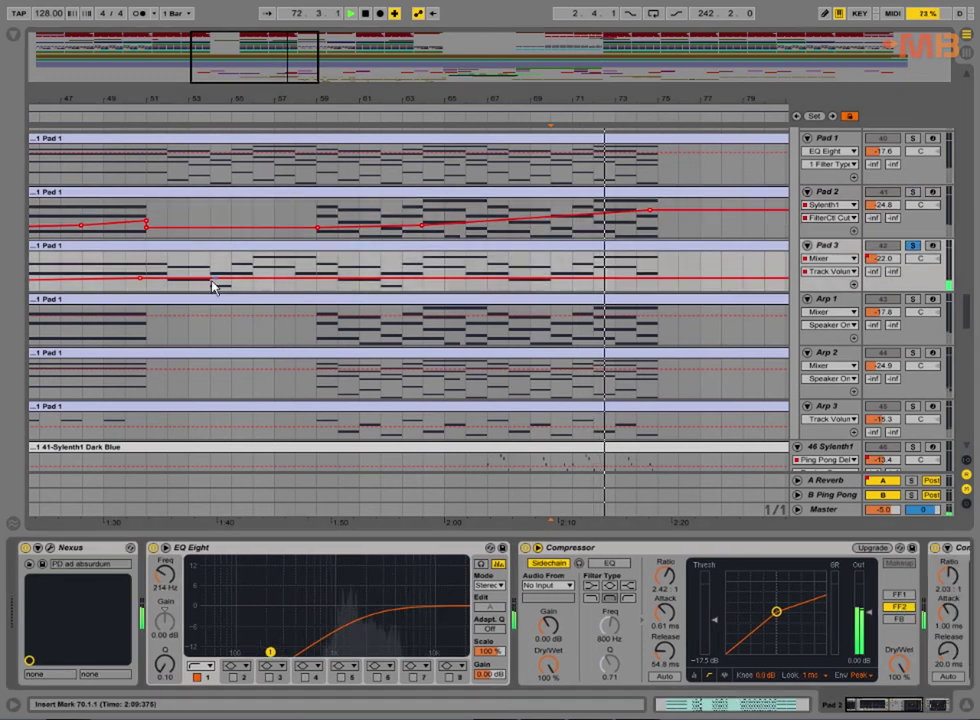
left_click(317, 267)
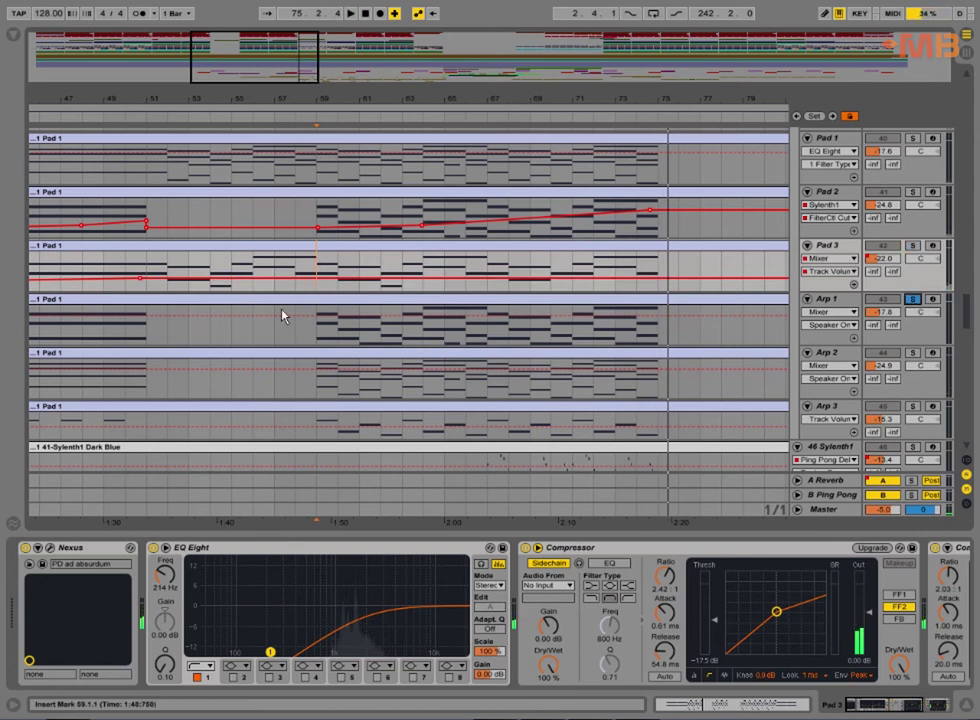
Audition the Arp 1 track solo from bar 59, switching the solo to Arp 2 and Arp 3 during playback.
scroll(560, 370, "down", 2)
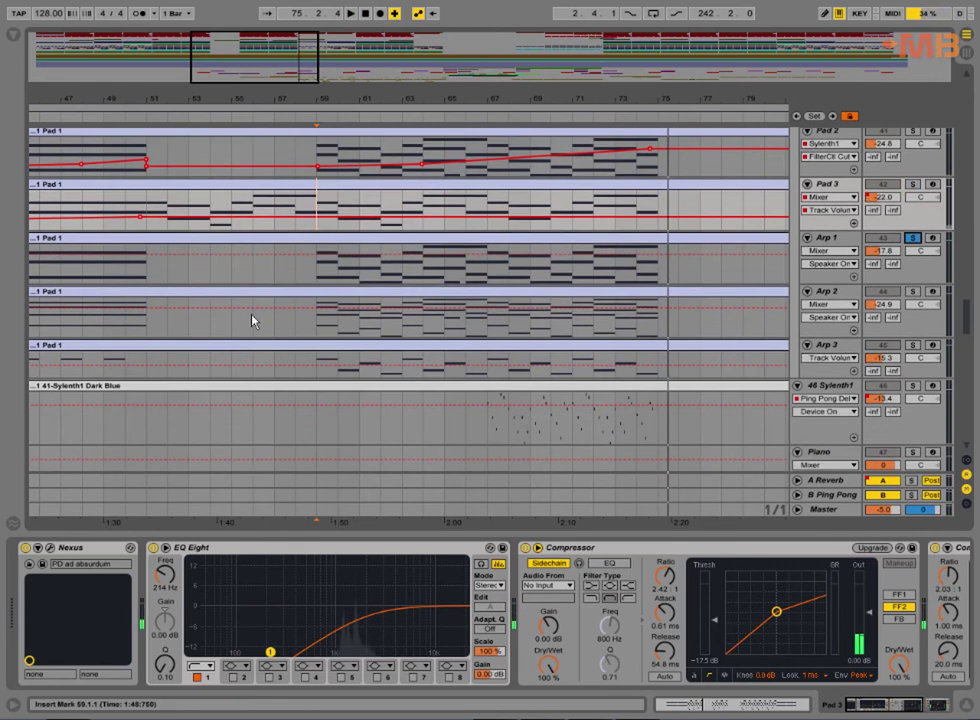
left_click(316, 272)
key("space")
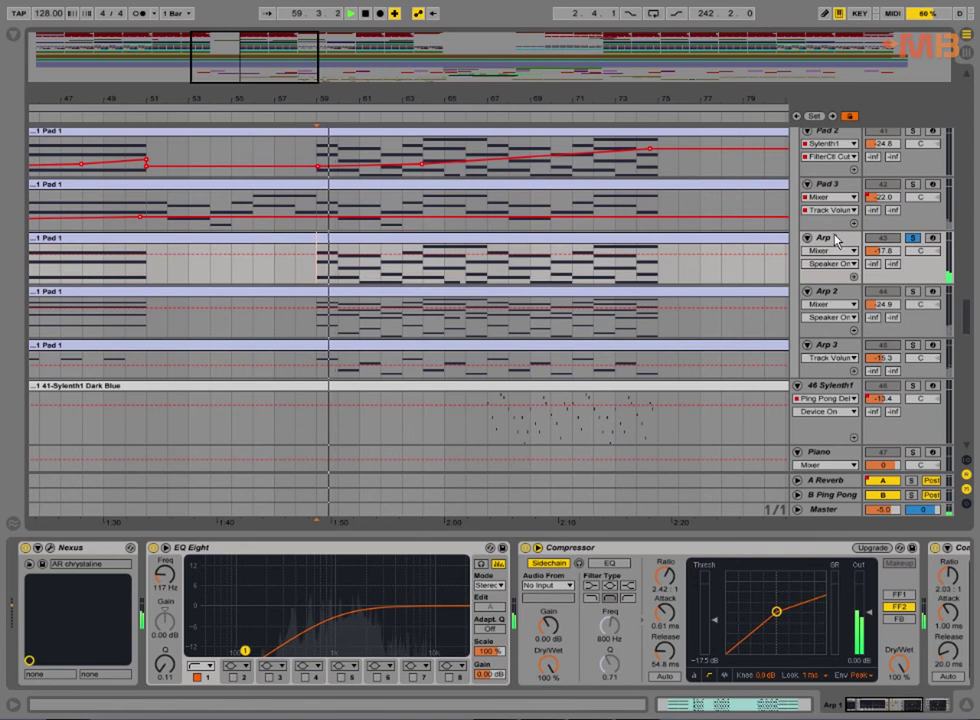
left_click(913, 292)
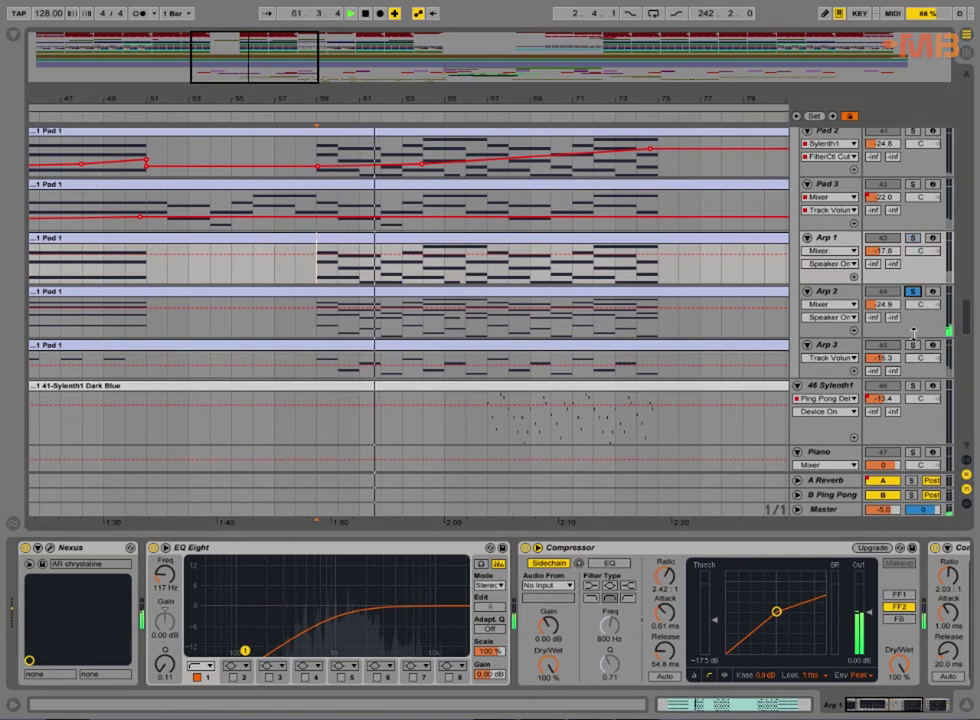
left_click(913, 345)
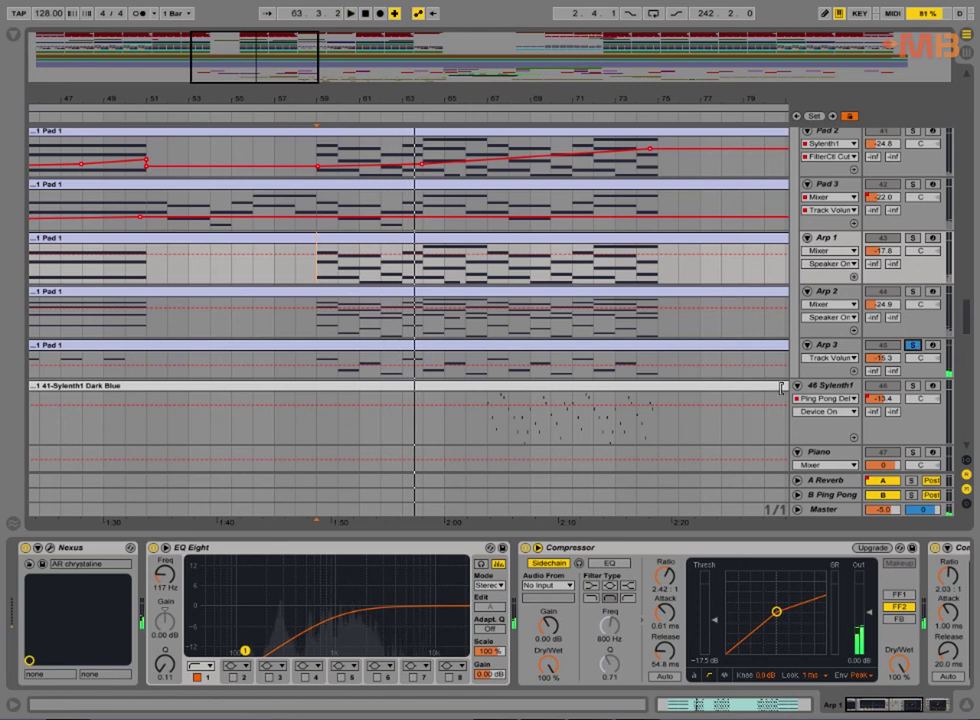
Solo the whole 38 Group and play it from bar 59.
scroll(783, 388, "up", 6)
left_click(913, 238)
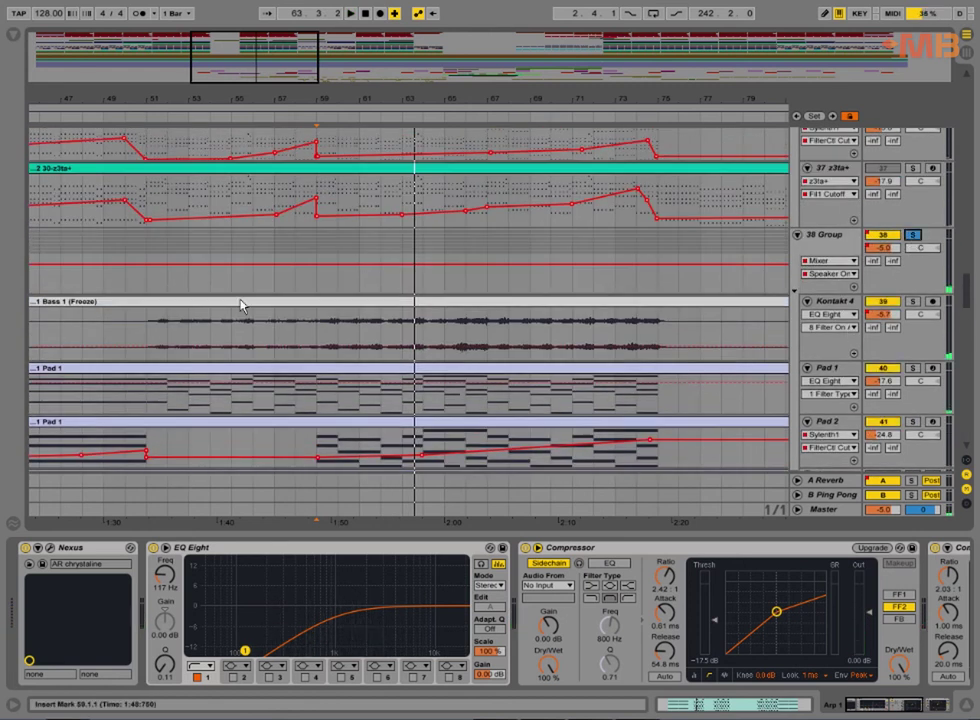
left_click(320, 285)
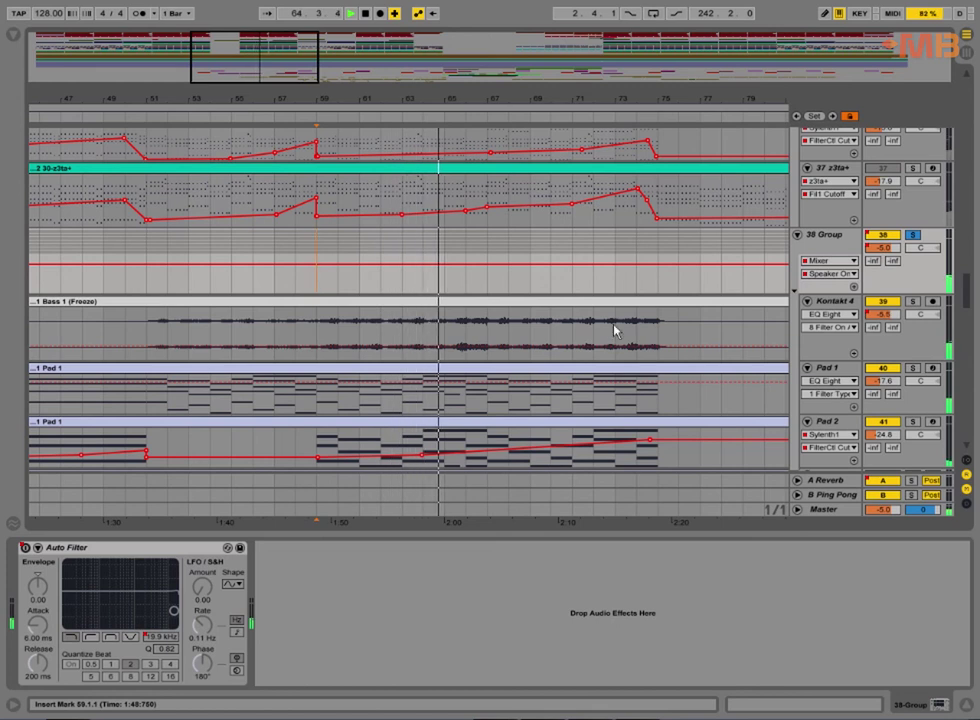
Examine the chord notes of the Pad 1 track's clip around bars 60 to 72 and close the note editor.
double_click(507, 381)
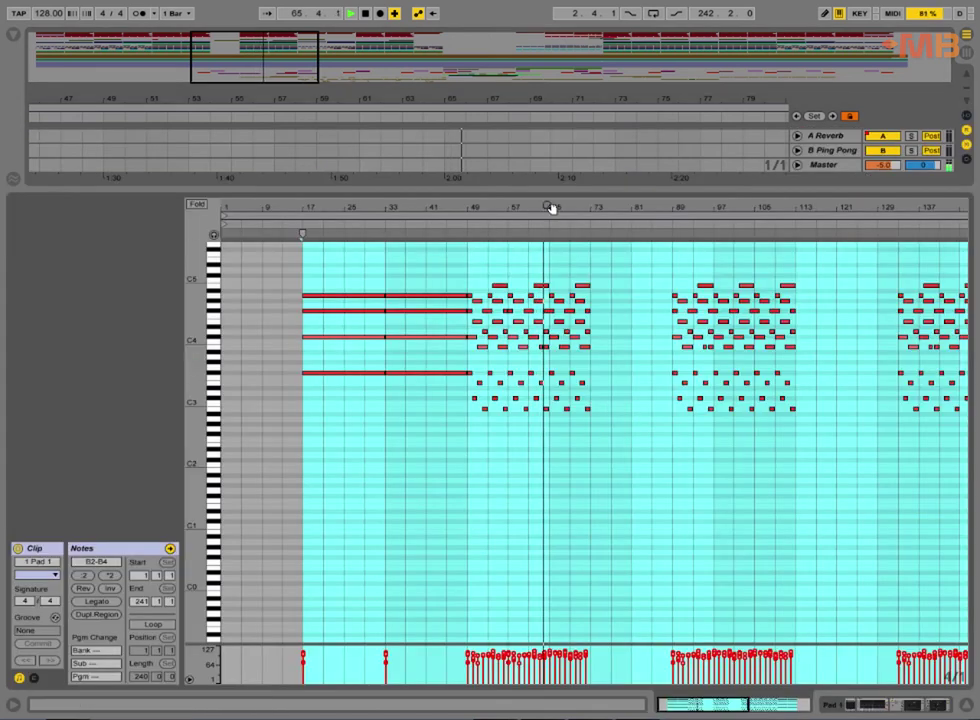
left_click_drag(548, 207, 548, 245)
scroll(690, 488, "up", 2)
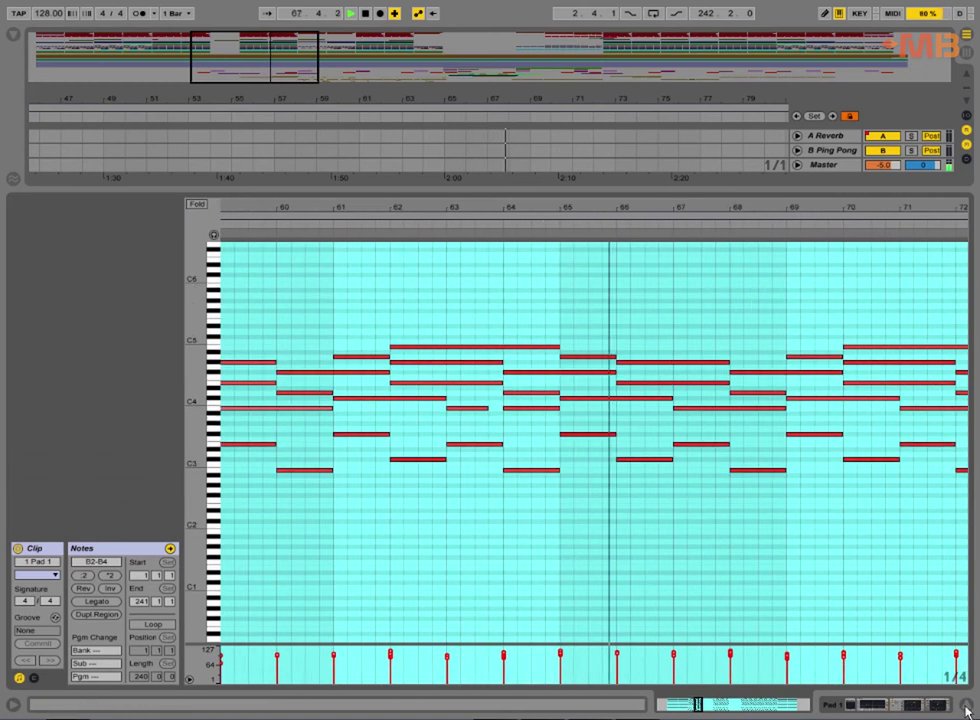
left_click(966, 710)
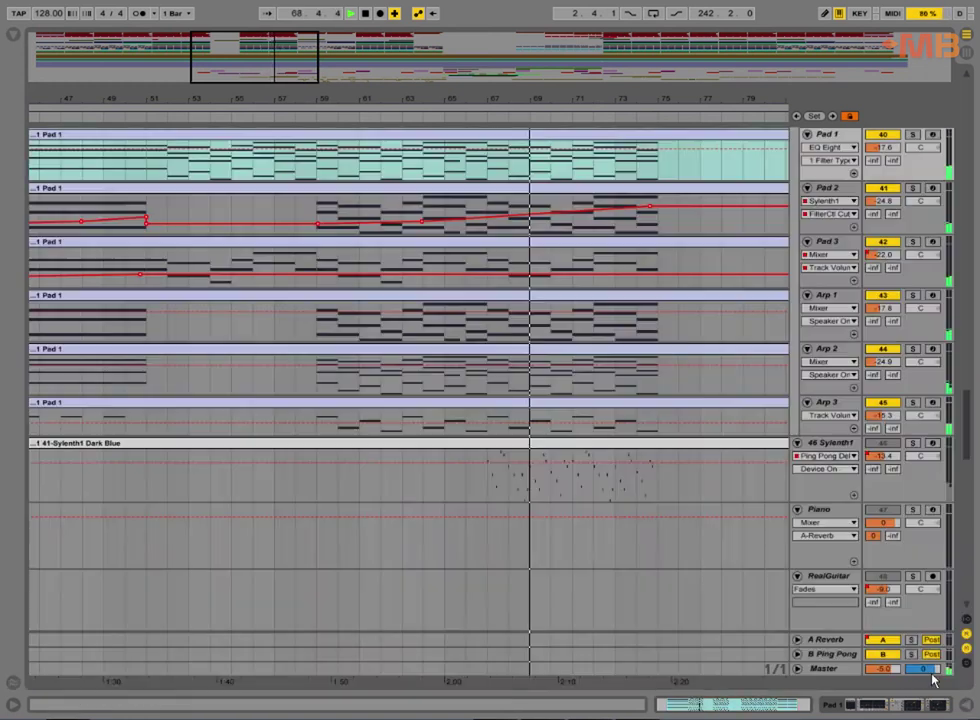
Examine the notes of the Arp 2 track's clip around bars 63 to 73 and close the note editor.
scroll(556, 434, "up", 2)
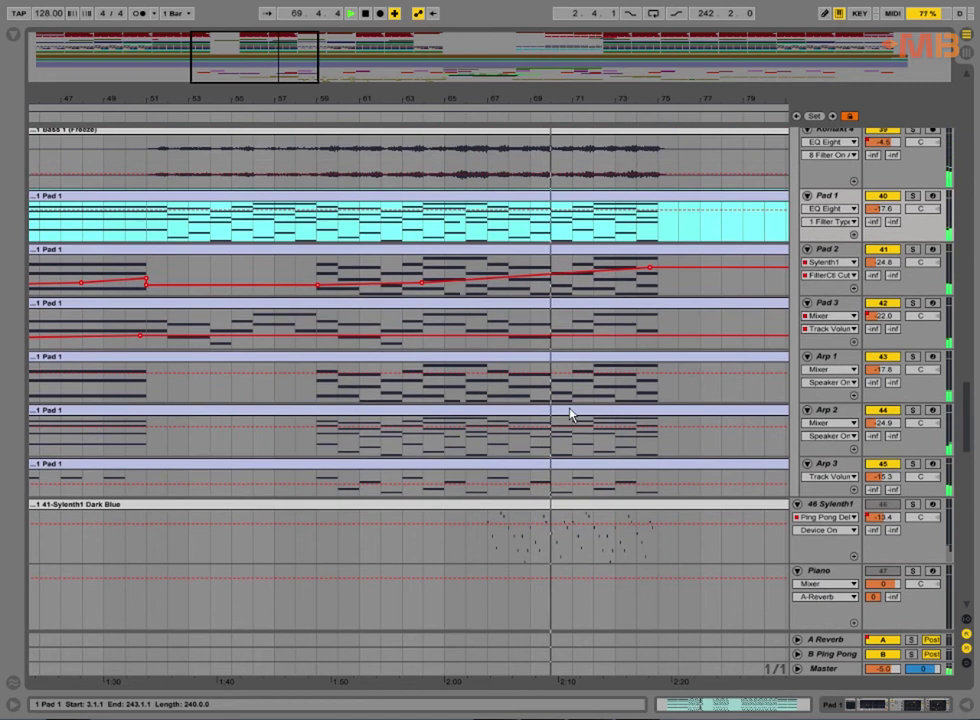
double_click(571, 411)
scroll(412, 292, "up", 3)
left_click_drag(429, 206, 429, 450)
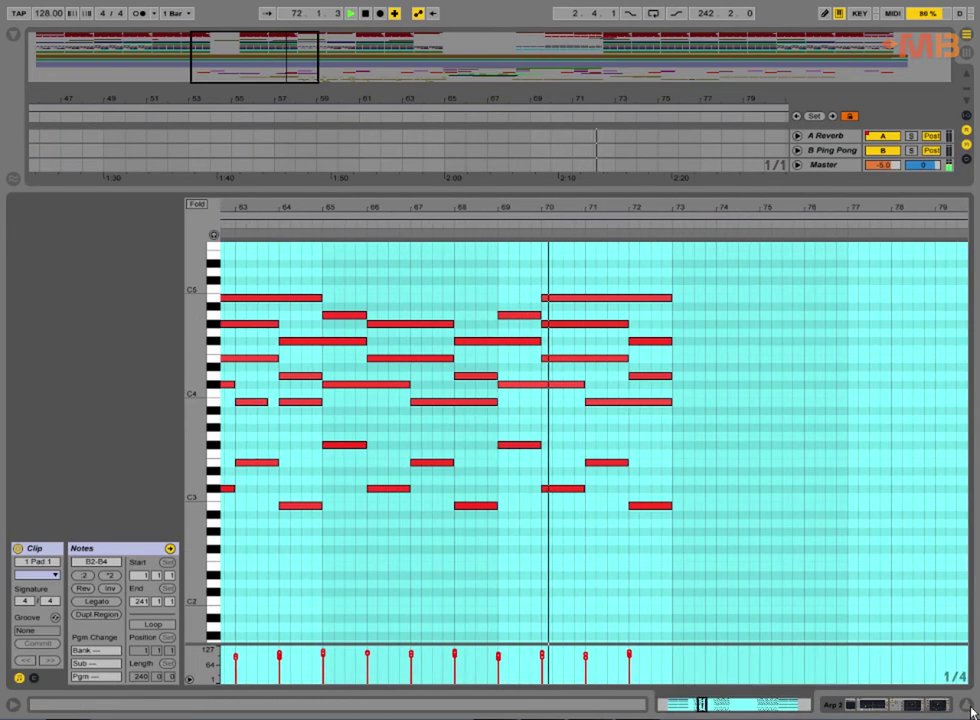
left_click(971, 711)
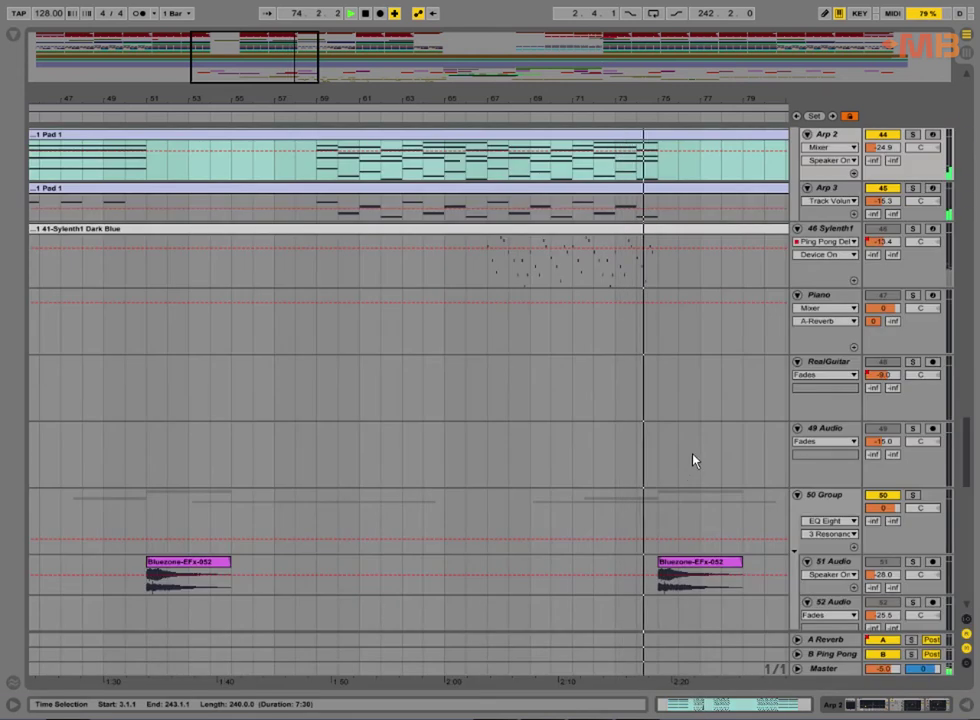
Solo the 46 Sylenth1 track and play its Dark Blue clip from bar 67.
scroll(620, 406, "up", 3)
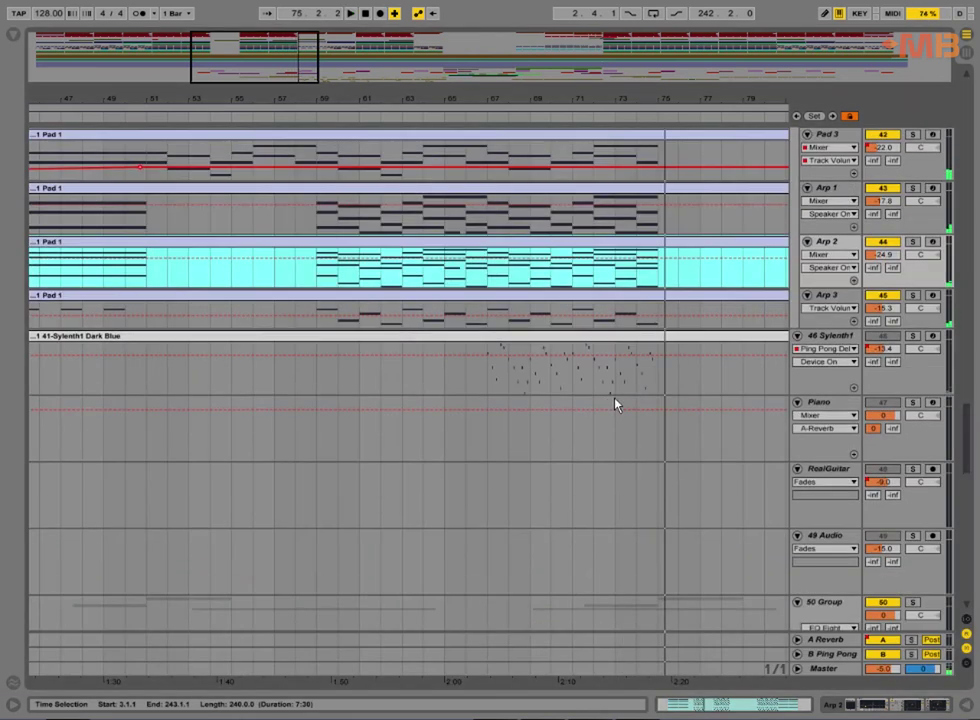
scroll(700, 405, "up", 1)
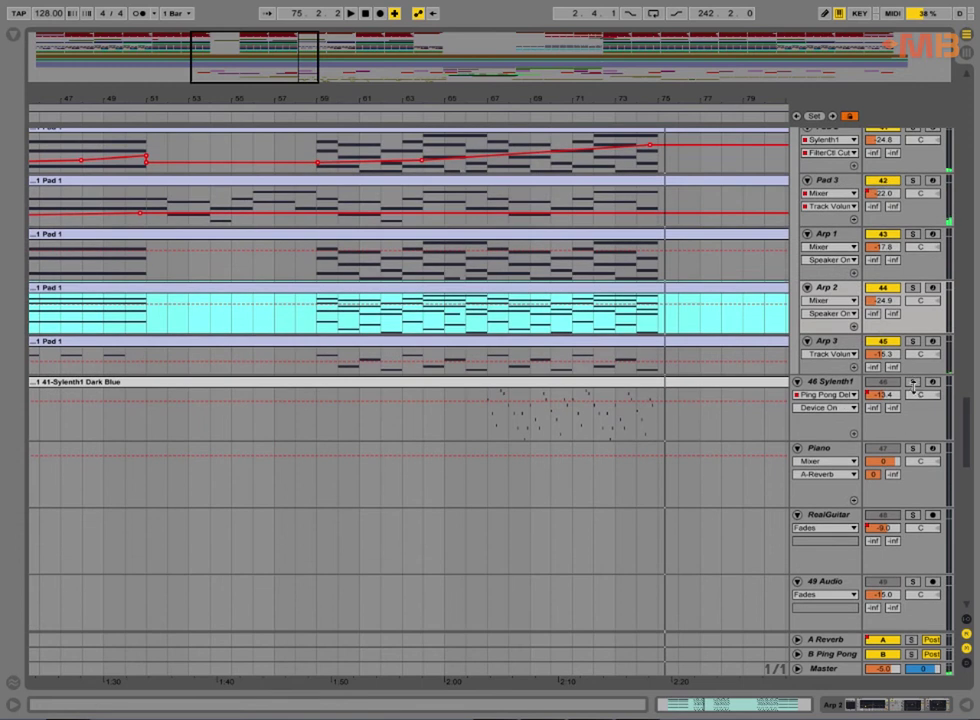
left_click(912, 382)
left_click(487, 421)
key("space")
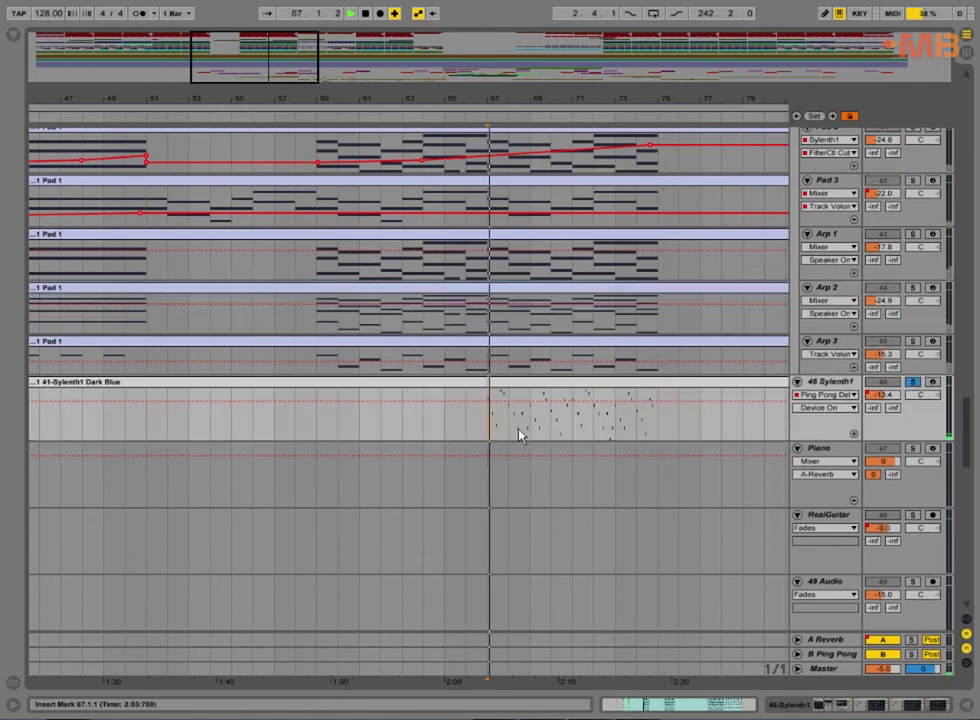
left_click_drag(630, 455, 444, 482)
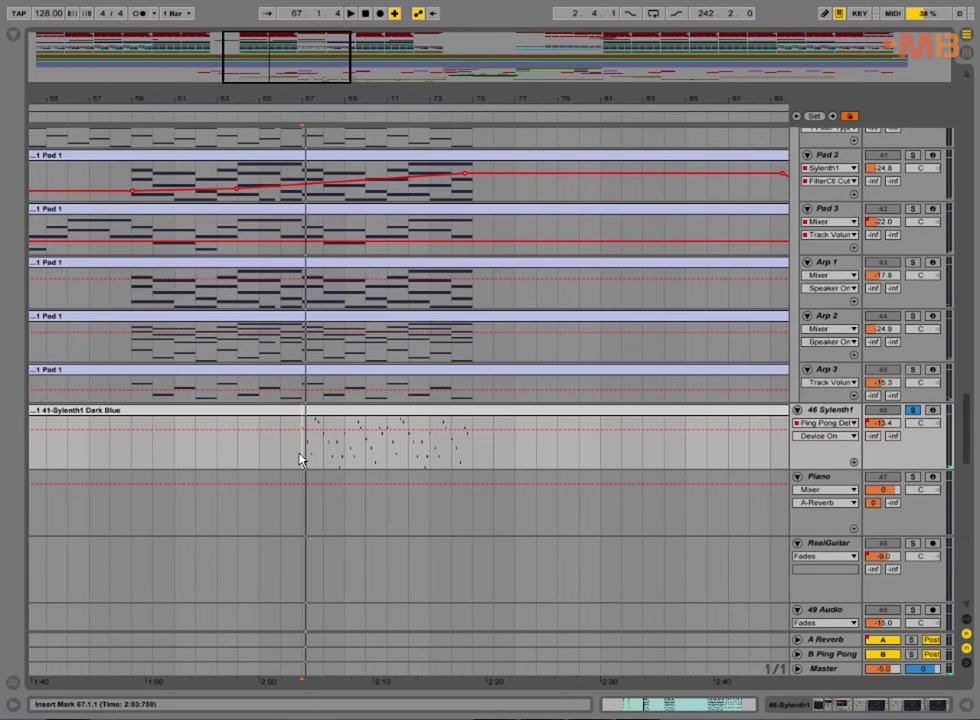
Examine the Dark Blue clip's notes around bars 64 to 73 and reduce the note editor's height.
double_click(396, 411)
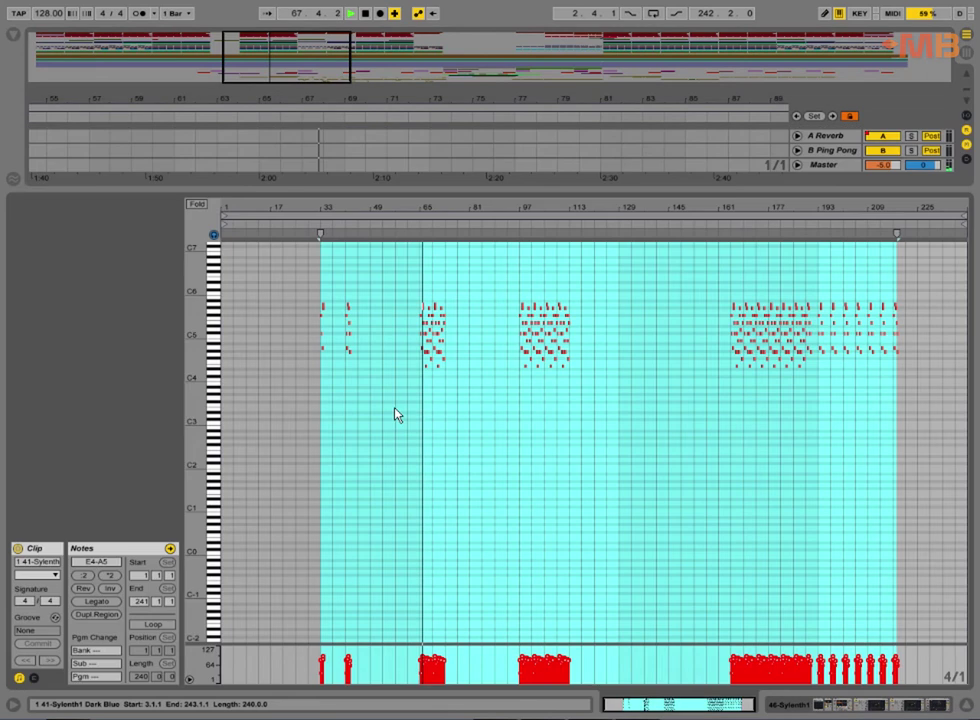
left_click_drag(435, 208, 435, 345)
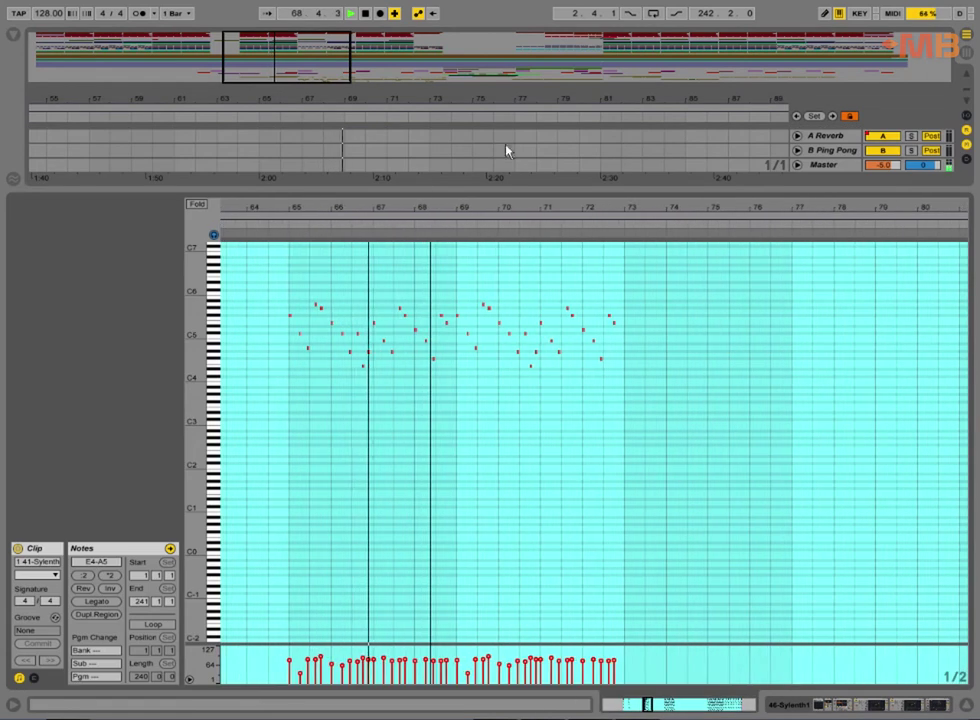
left_click_drag(510, 190, 521, 418)
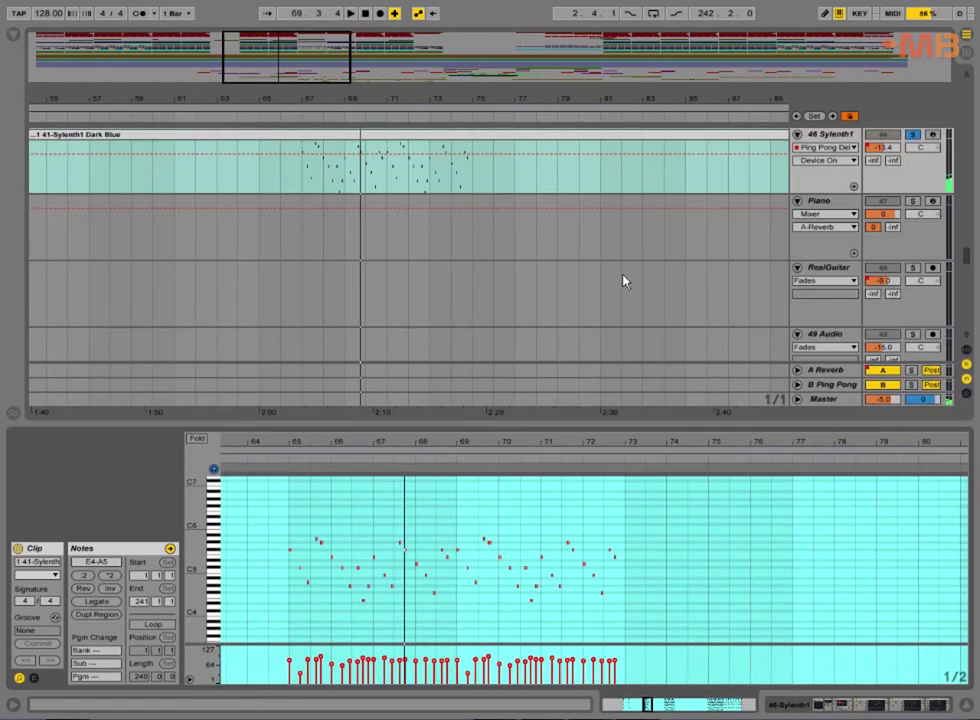
Show the 46 Sylenth1 track's device chain and set playback to start at bar 67.
left_click(779, 175)
scroll(779, 236, "up", 2)
left_click(850, 203)
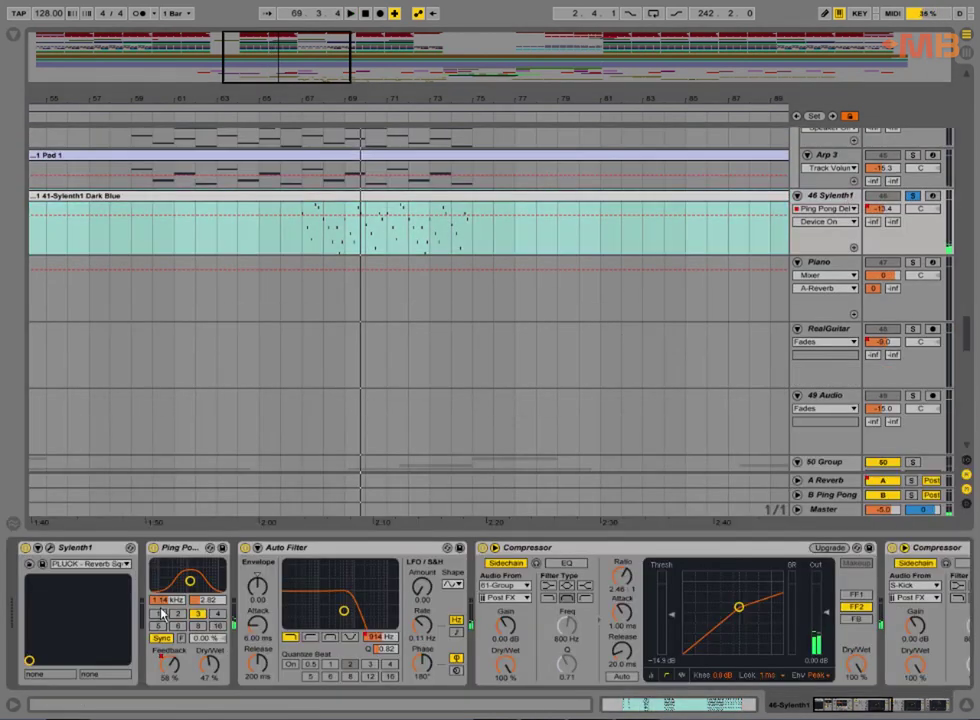
left_click(305, 242)
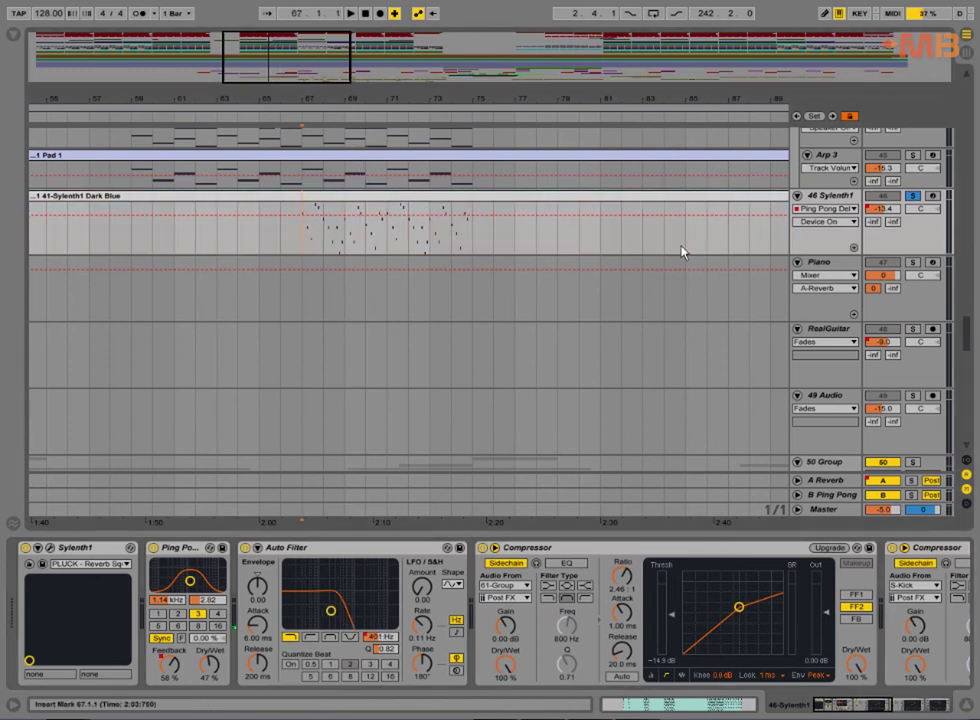
Compare the 46 Sylenth1 track from bar 71 with its Ping Pong Delay switched off and back on.
left_click(153, 549)
left_click(386, 225)
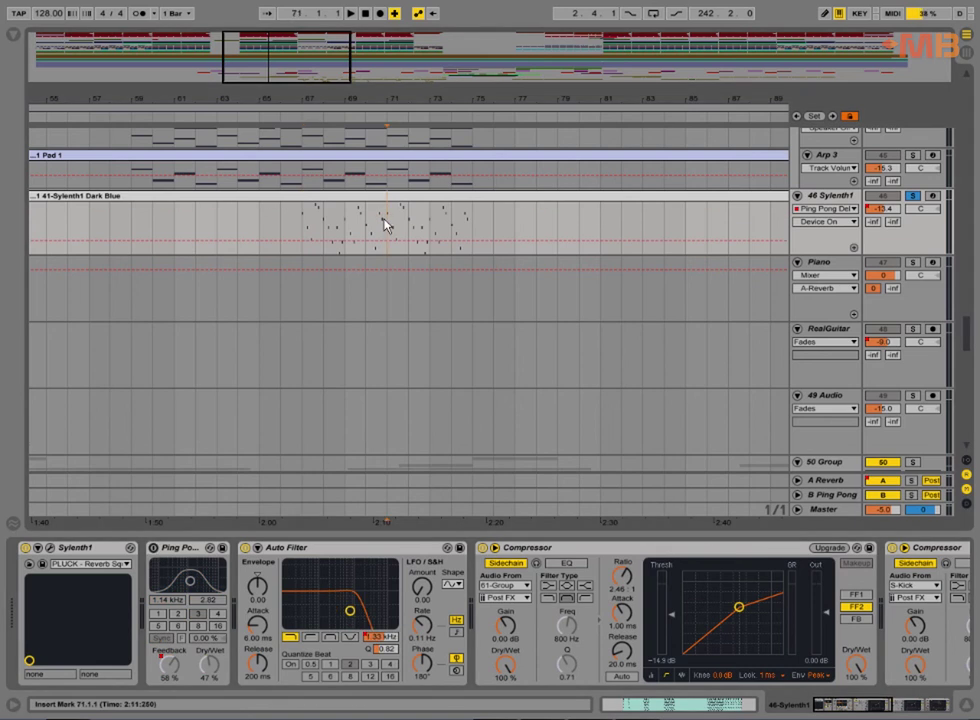
key("space")
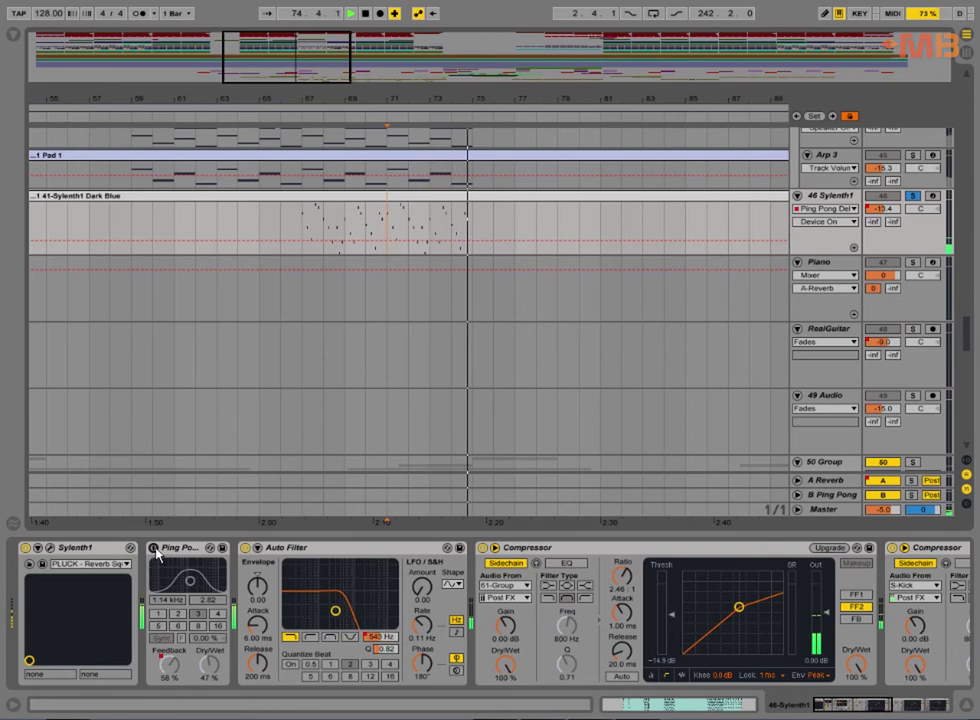
left_click(154, 548)
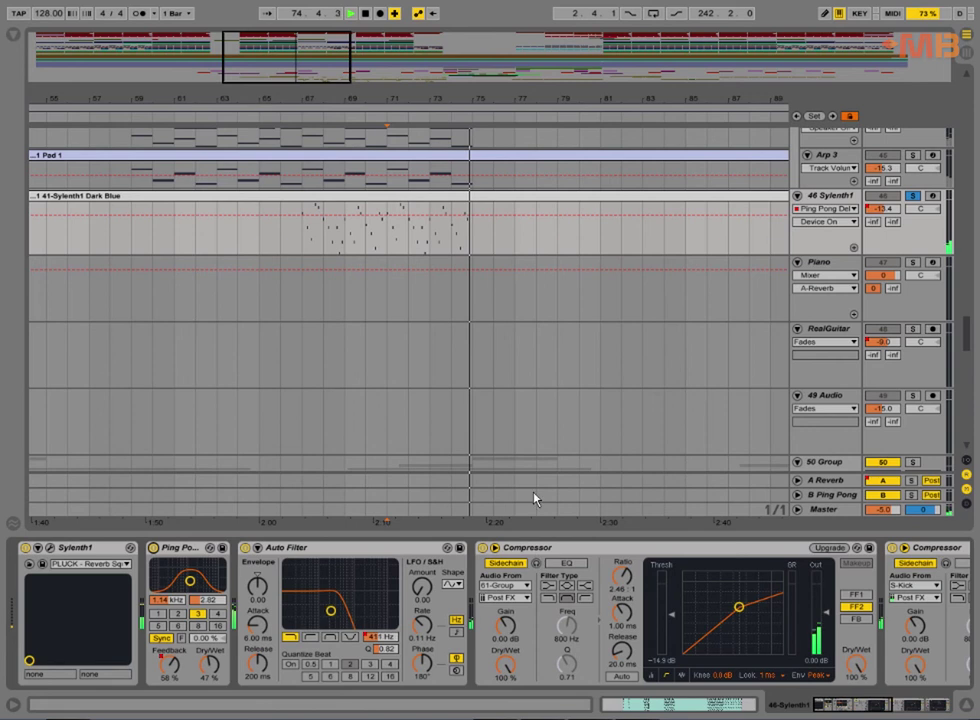
left_click(379, 264)
key("space")
key("space")
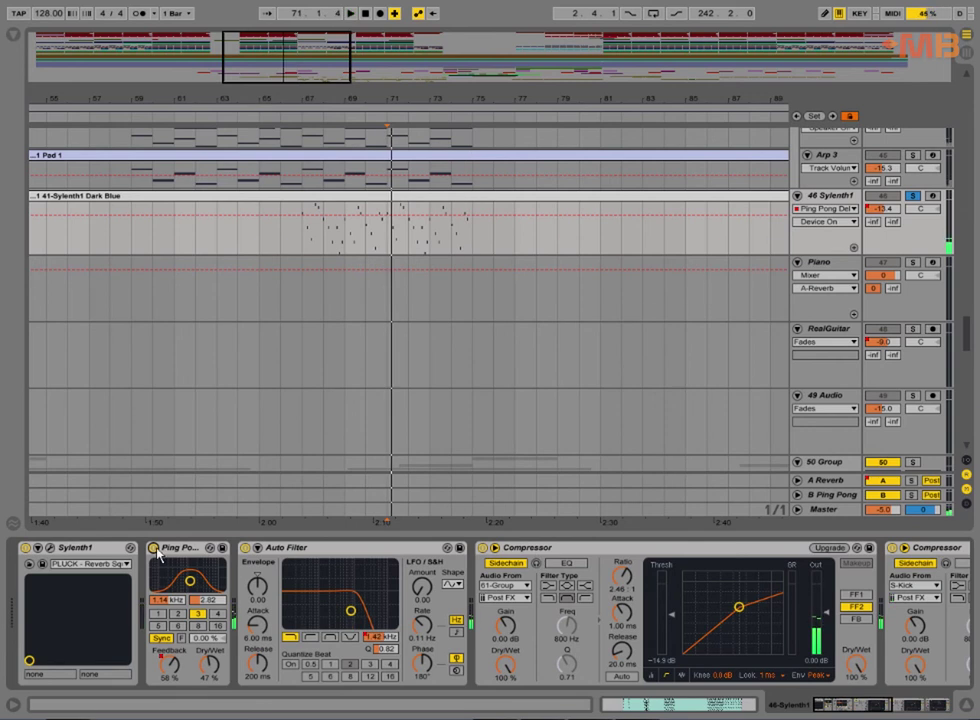
Display the Auto Filter's Frequency automation on the 46 Sylenth1 track.
left_click_drag(859, 709, 876, 712)
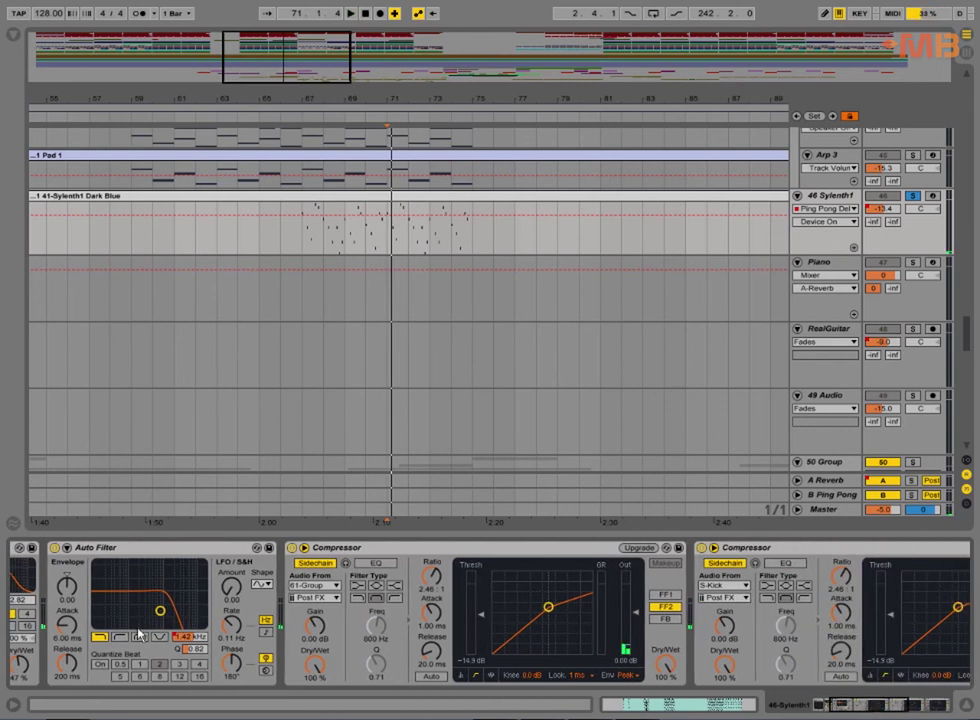
left_click(189, 637)
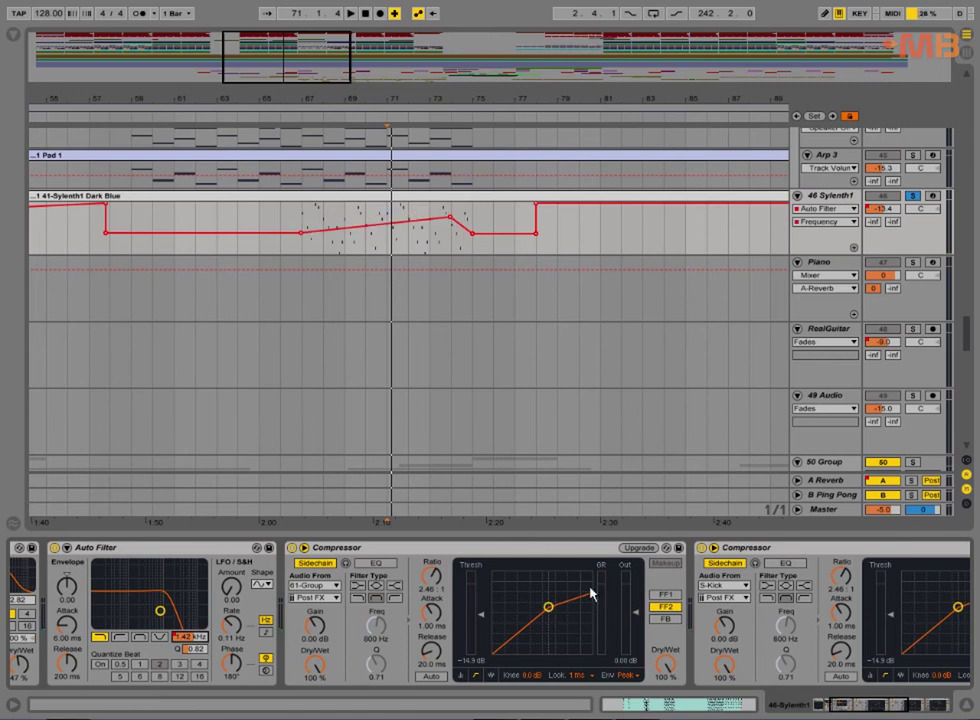
Inspect the sidechain input sources of the two Compressors on the 46 Sylenth1 track, leaving the selections as they are.
left_click_drag(866, 712, 810, 695)
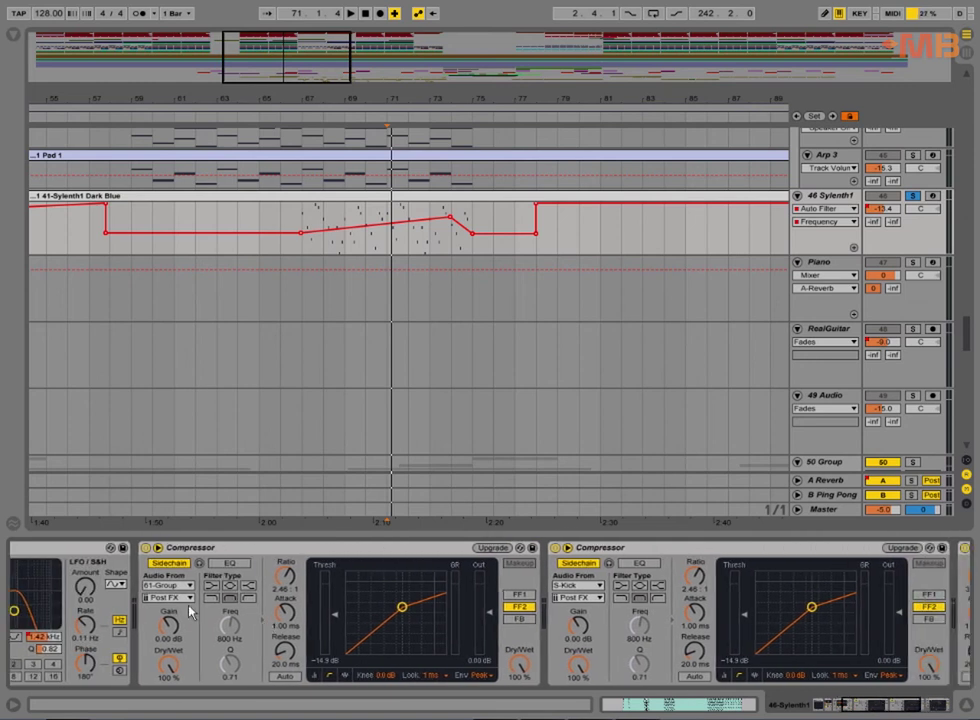
left_click(600, 587)
left_click(601, 591)
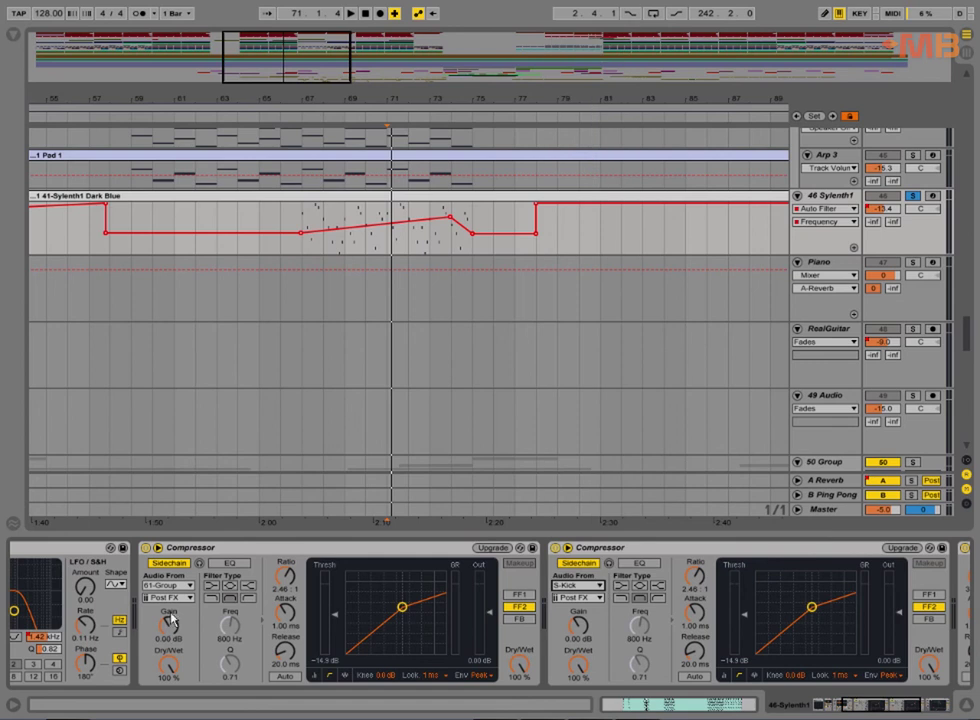
left_click(191, 591)
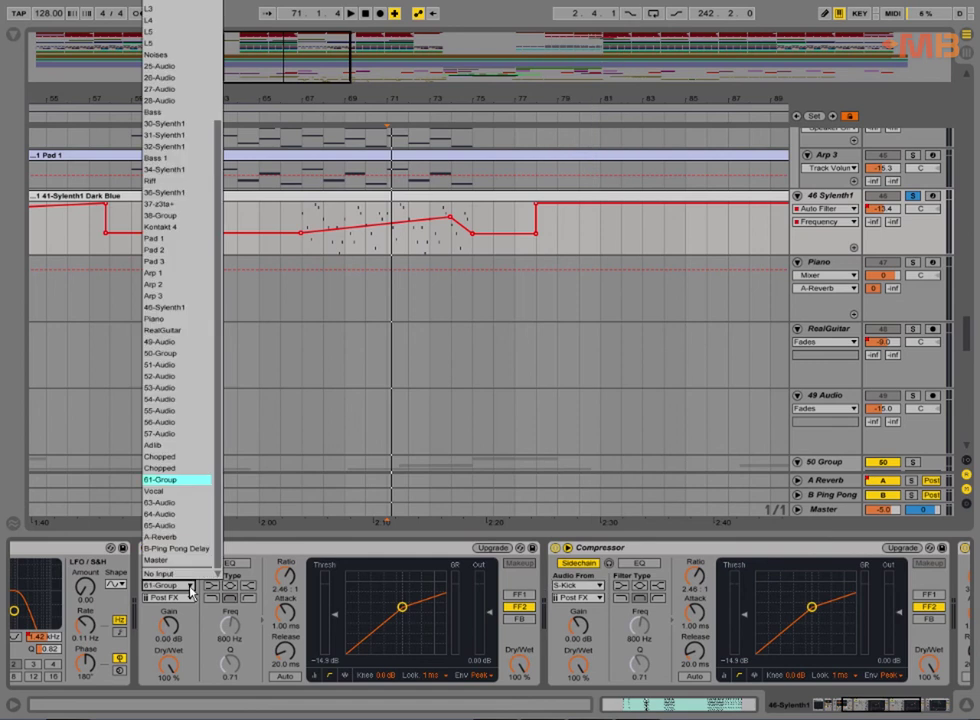
left_click(585, 292)
Look through the pad, effects and vocal tracks around bar 71 and return to the 46 Sylenth1 track.
scroll(605, 350, "up", 10)
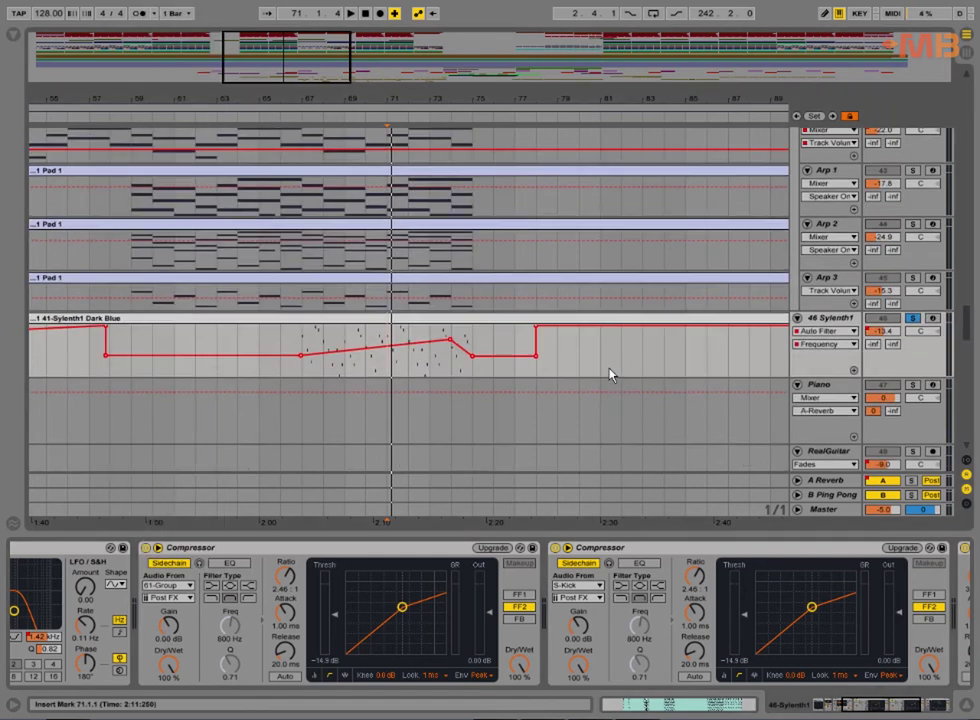
scroll(610, 372, "down", 10)
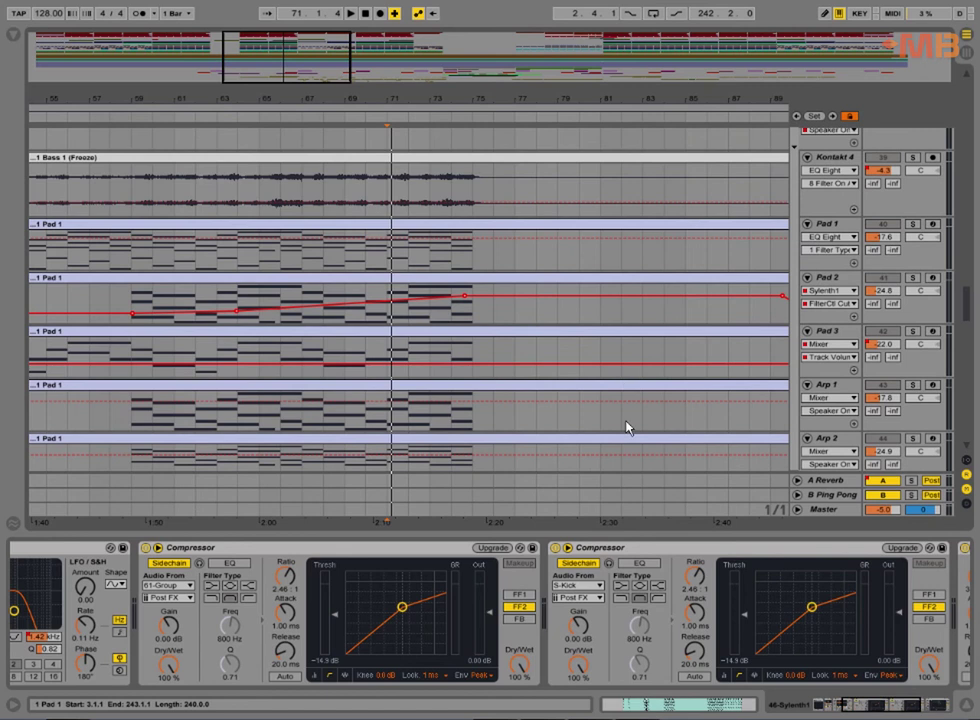
scroll(645, 436, "down", 8)
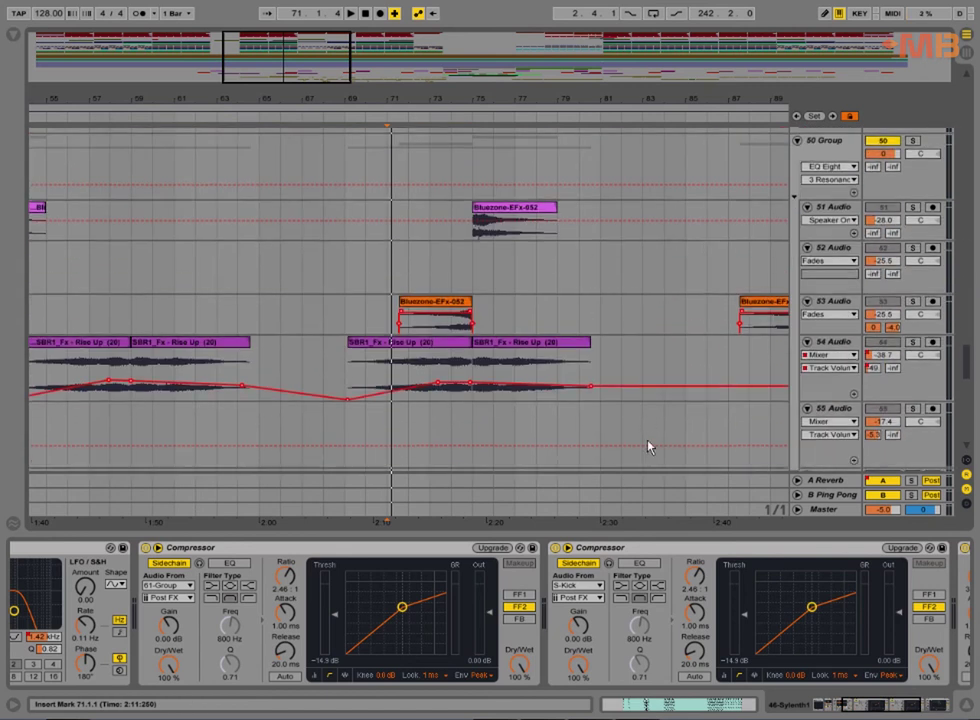
scroll(645, 441, "down", 5)
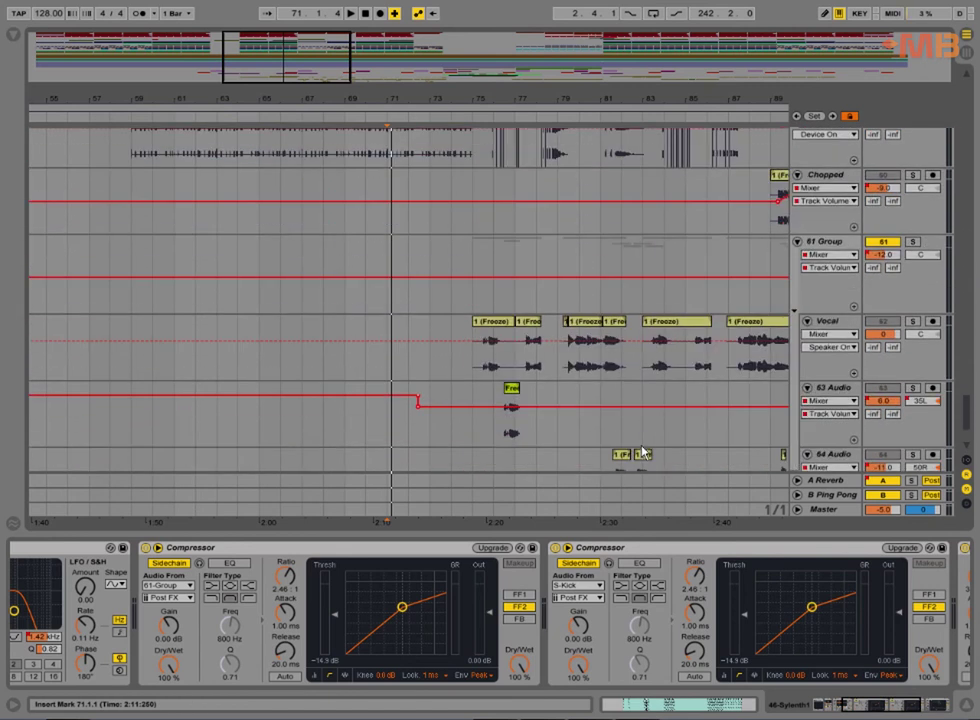
scroll(451, 300, "up", 12)
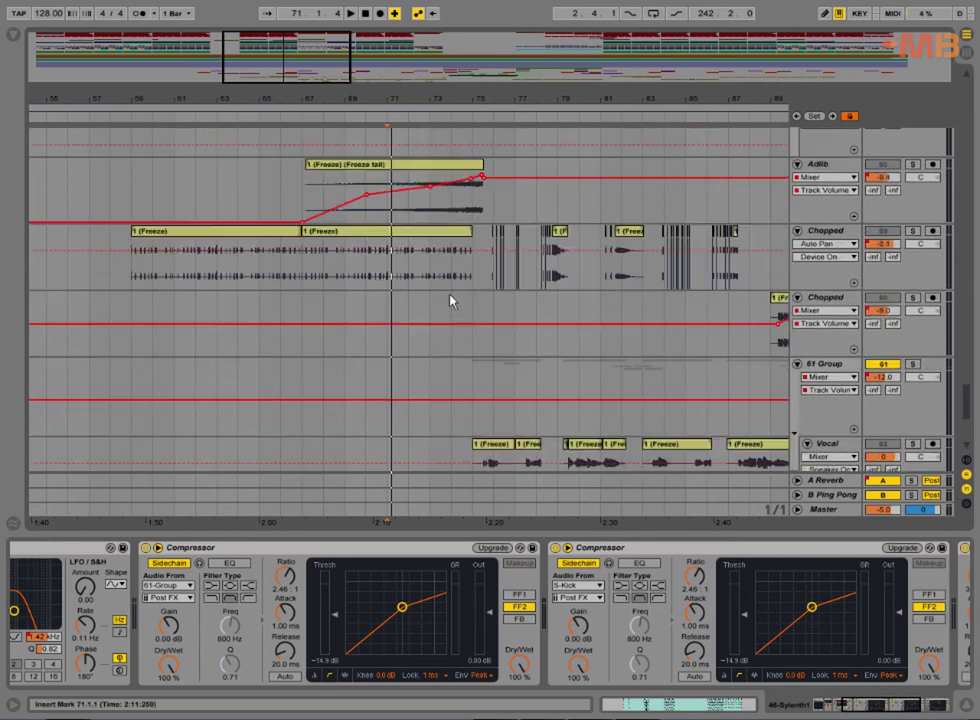
scroll(447, 303, "up", 5)
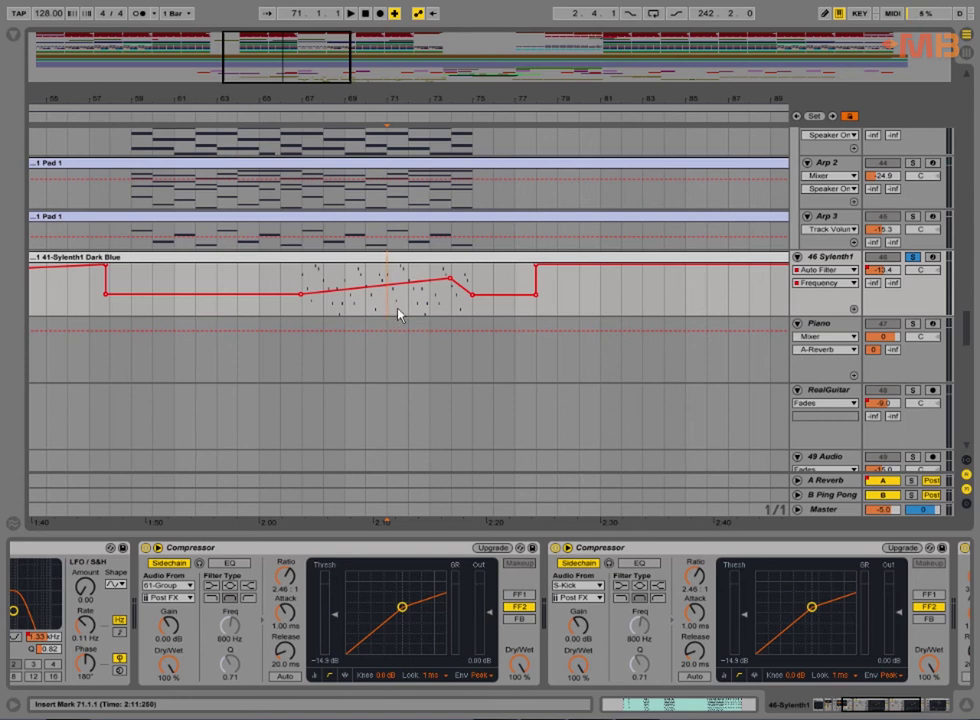
Set playback to start at bar 70 and show the beginning of the 46 Sylenth1 track's device chain.
left_click(226, 640)
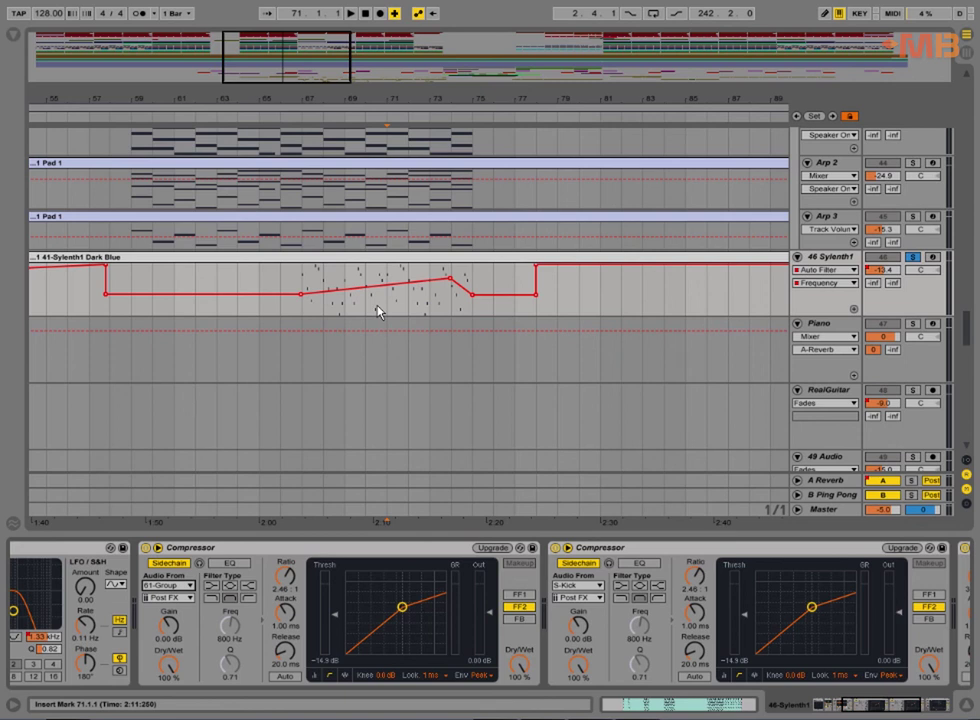
left_click(367, 313)
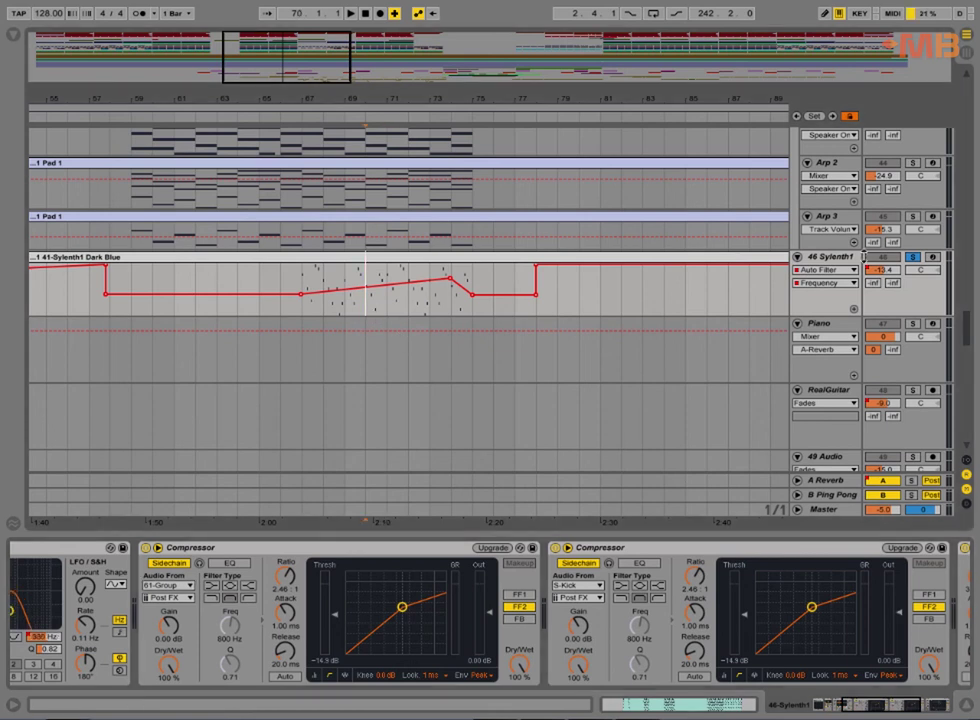
left_click(843, 710)
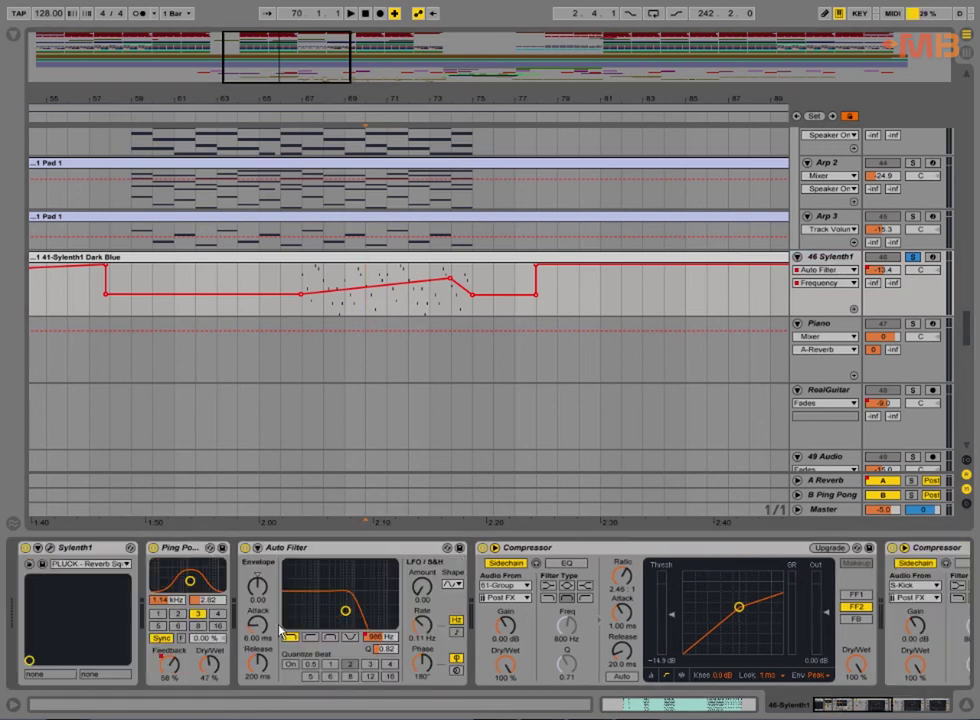
Add an EQ Eight audio effect after the last Compressor on the 46 Sylenth1 track, playing the track from bar 70.
left_click(13, 37)
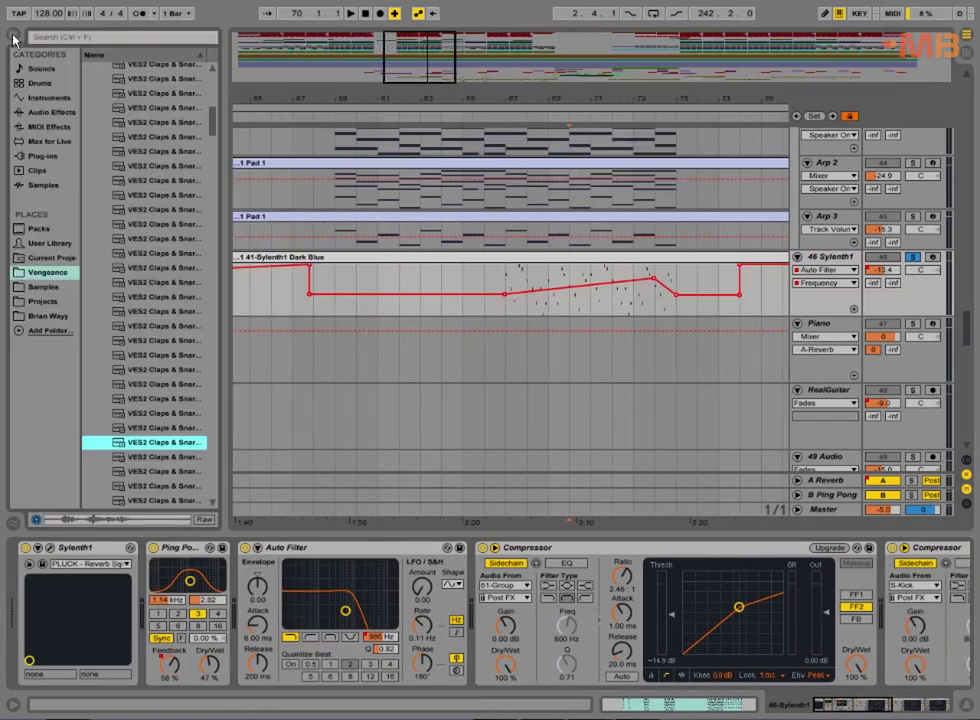
left_click(45, 112)
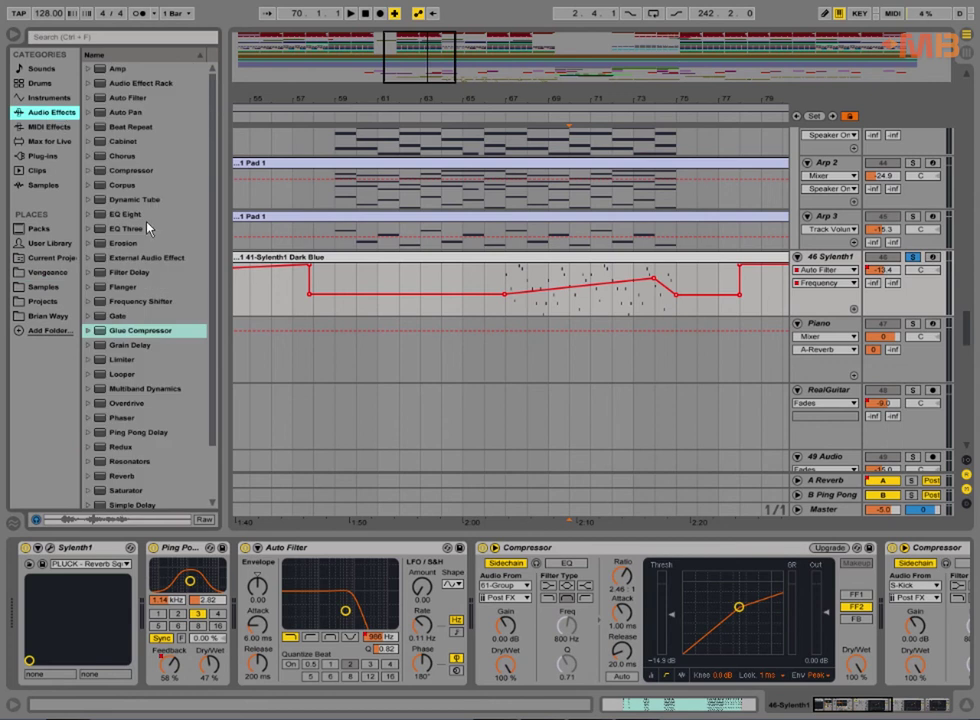
left_click_drag(127, 216, 909, 636)
key("space")
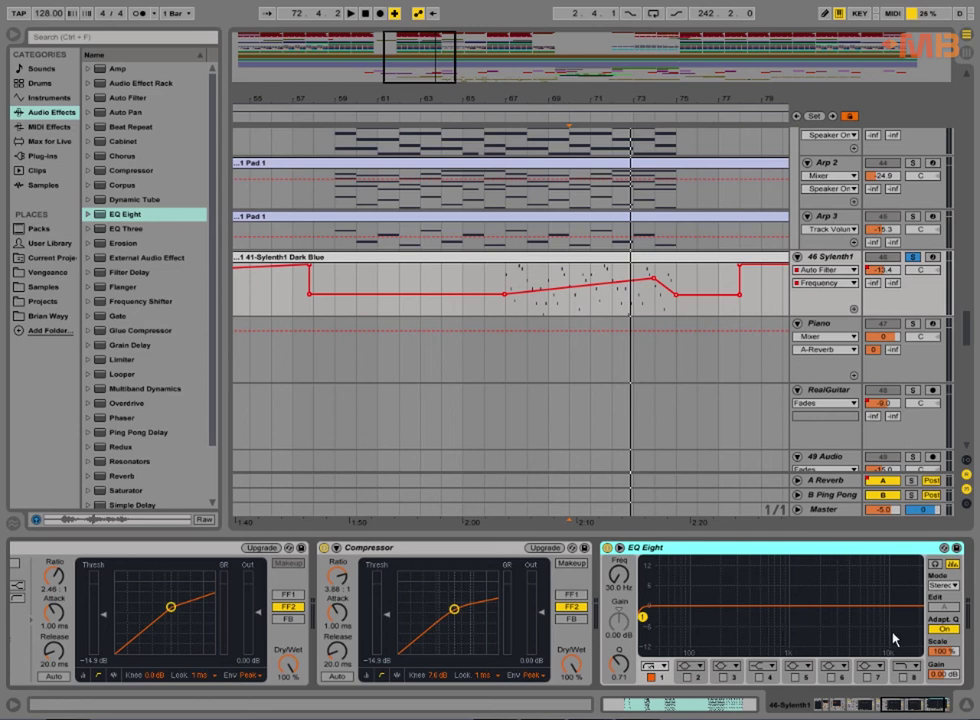
Remove the EQ Eight from the 46 Sylenth1 track and show its two sidechained Compressors.
key("Delete")
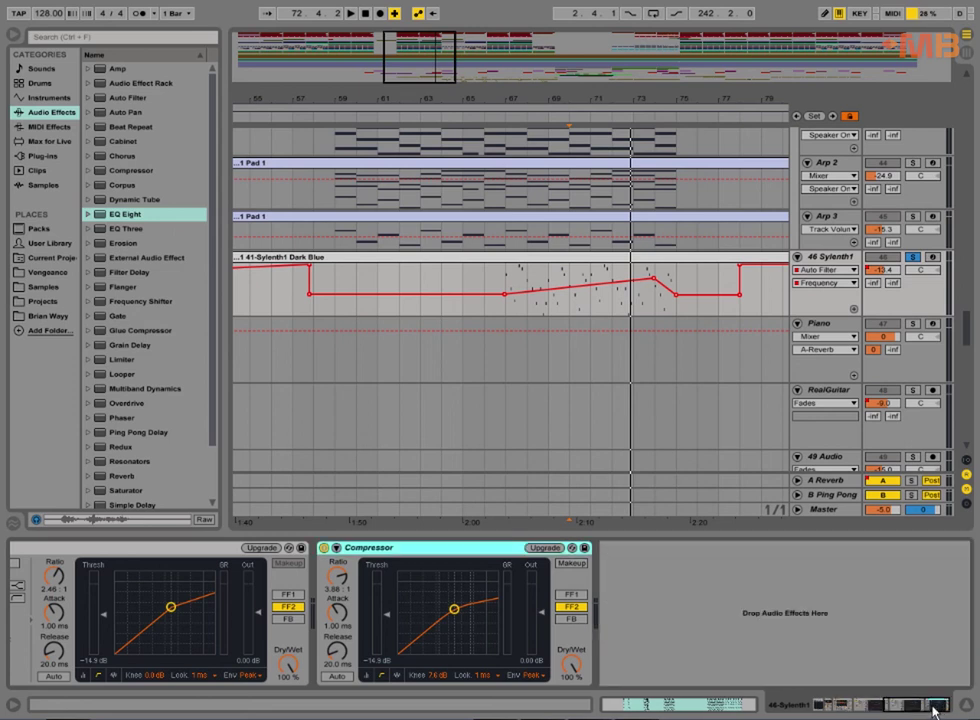
left_click_drag(934, 708, 862, 708)
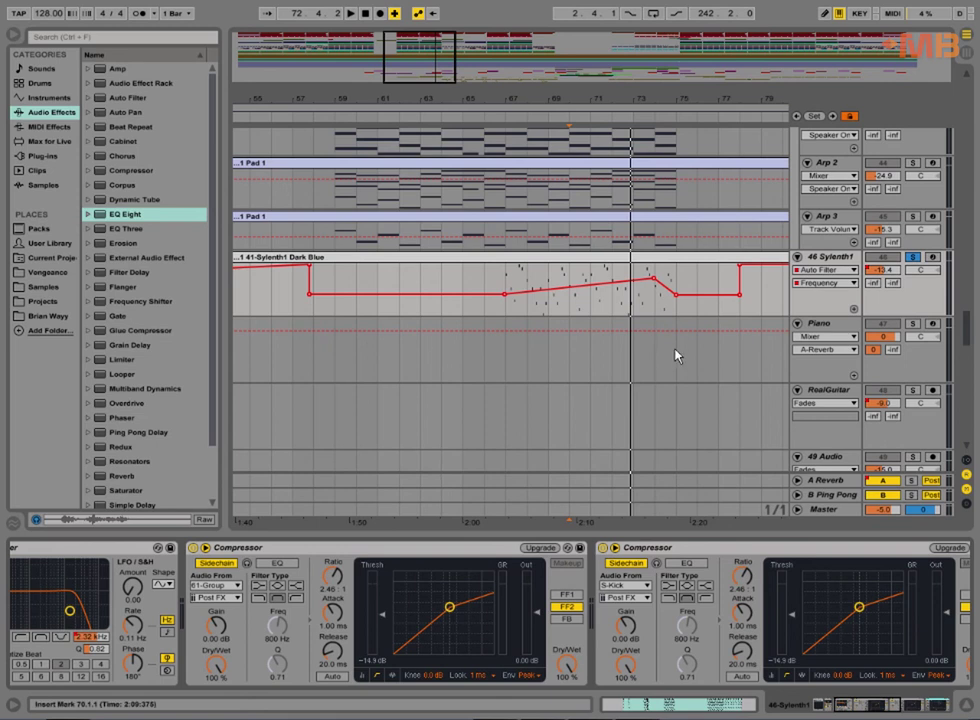
Solo the Piano track instead of 46 Sylenth1 and play it from about bar 119.
scroll(640, 320, "up", 3)
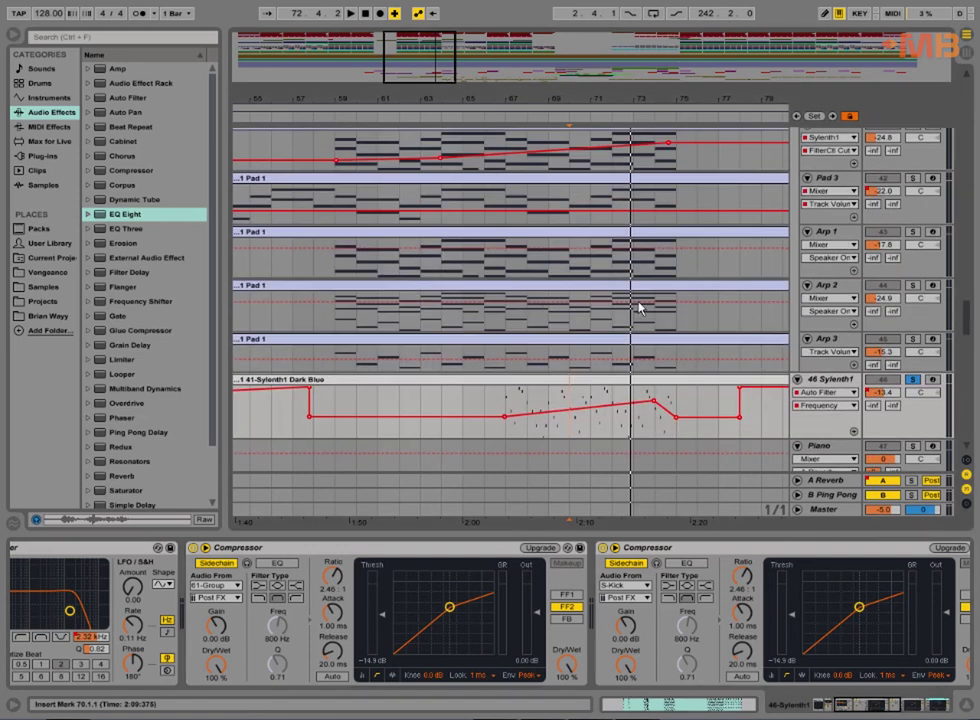
scroll(640, 307, "down", 5)
scroll(689, 328, "up", 2)
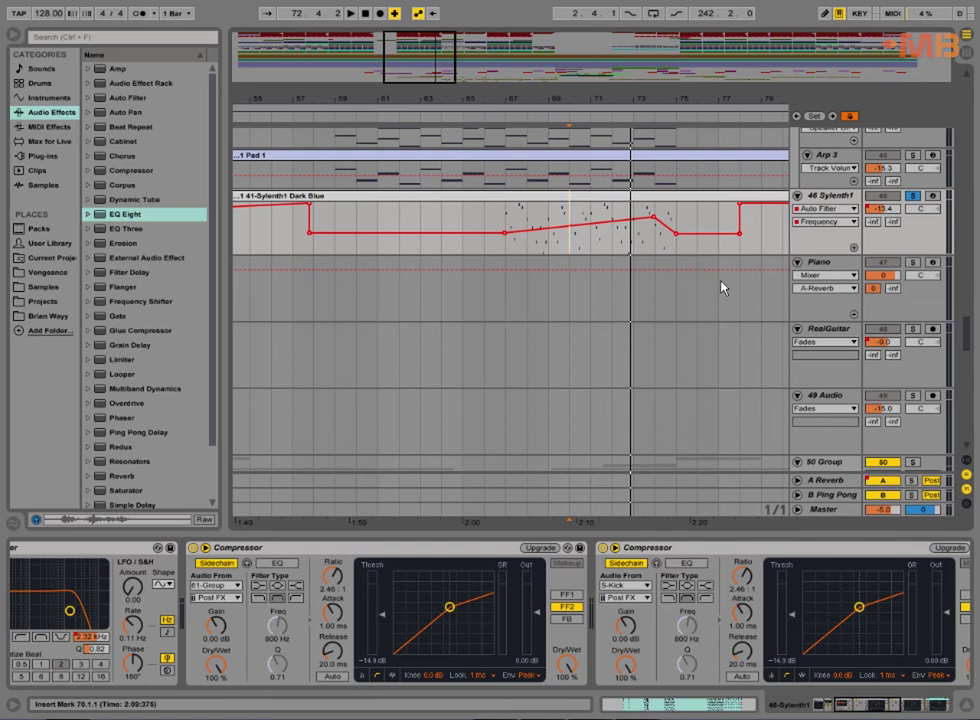
left_click_drag(665, 95, 444, 13)
left_click_drag(607, 258, 493, 277)
left_click_drag(485, 94, 474, 205)
left_click(910, 284)
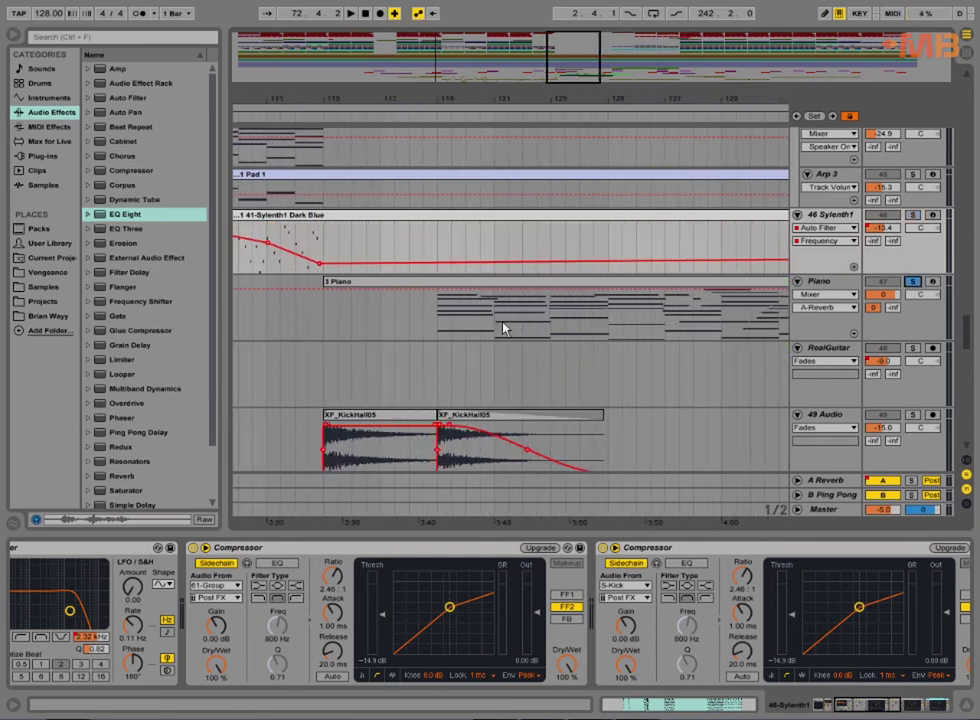
left_click(435, 323)
key("space")
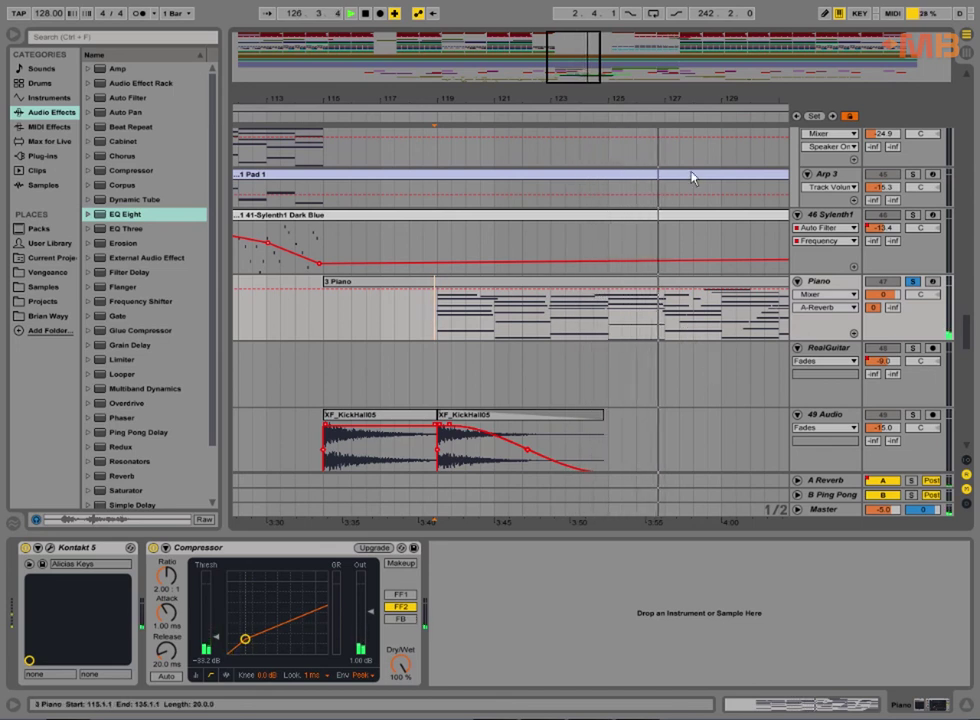
Open the 3 Piano clip's notes in an enlarged note editor during playback.
left_click(669, 285)
double_click(669, 285)
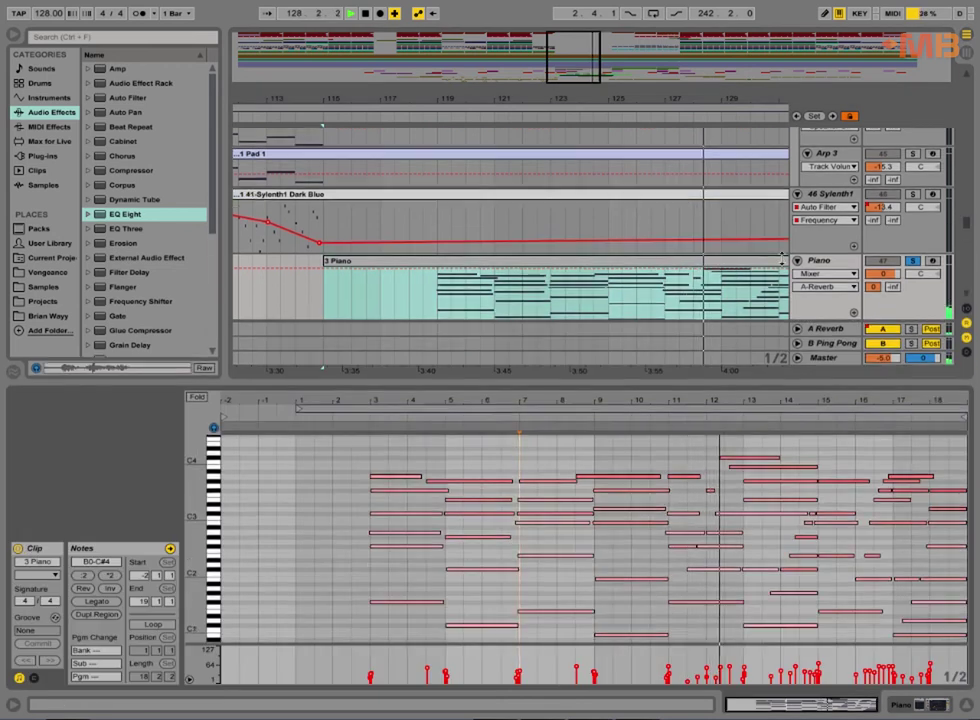
left_click_drag(782, 259, 784, 230)
left_click_drag(868, 247, 867, 335)
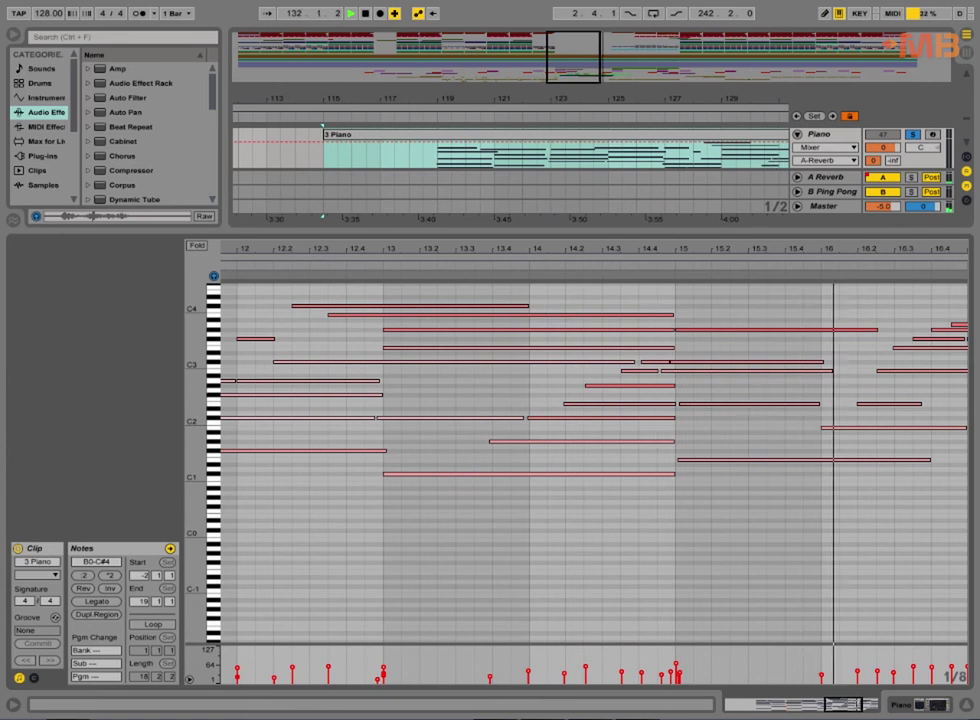
Follow playback to bar 135 and display the full range of notes in the 4 Piano clip.
left_click(267, 13)
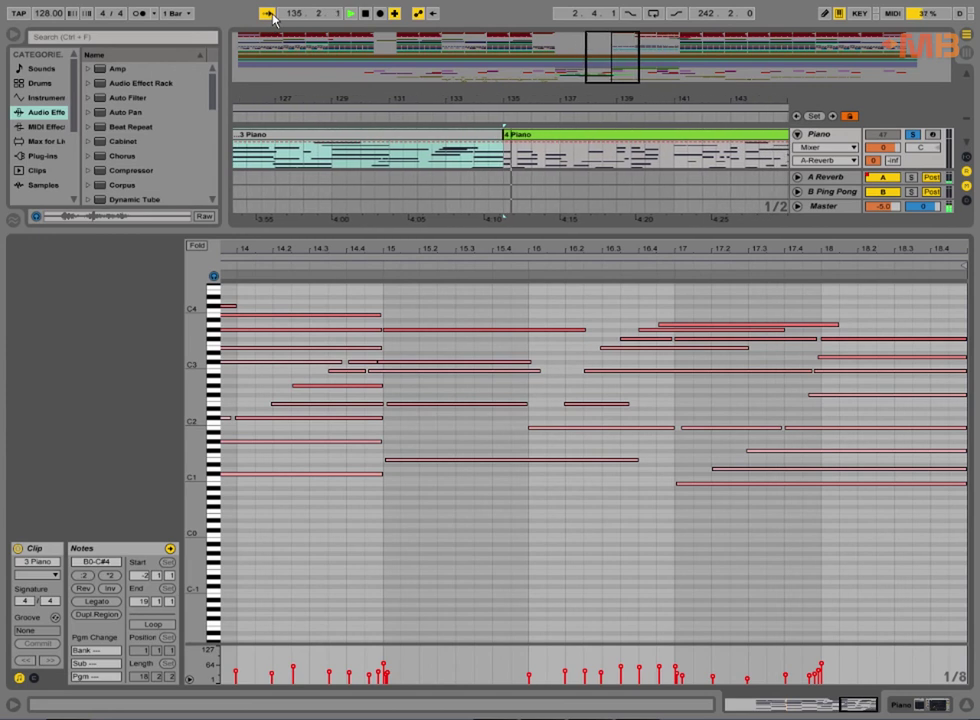
left_click(268, 13)
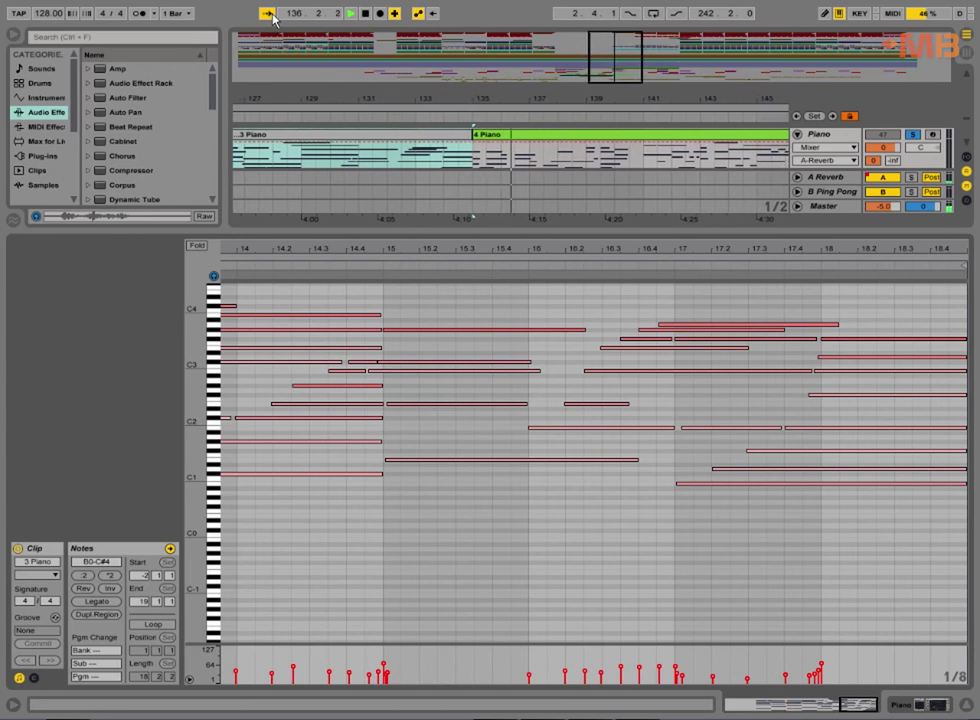
left_click(557, 133)
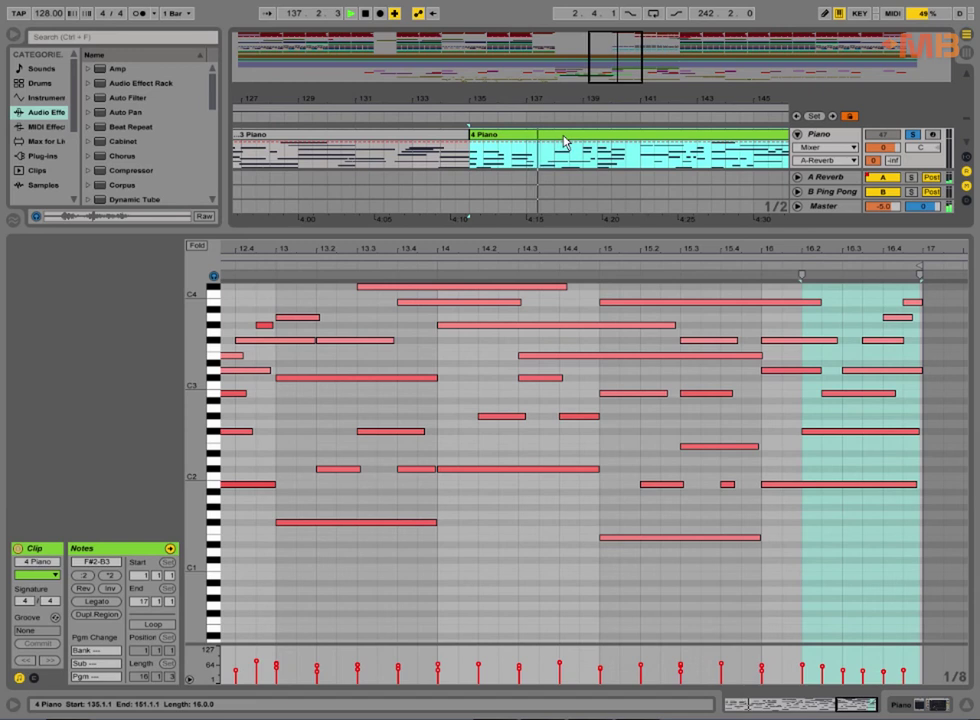
left_click_drag(538, 253, 538, 150)
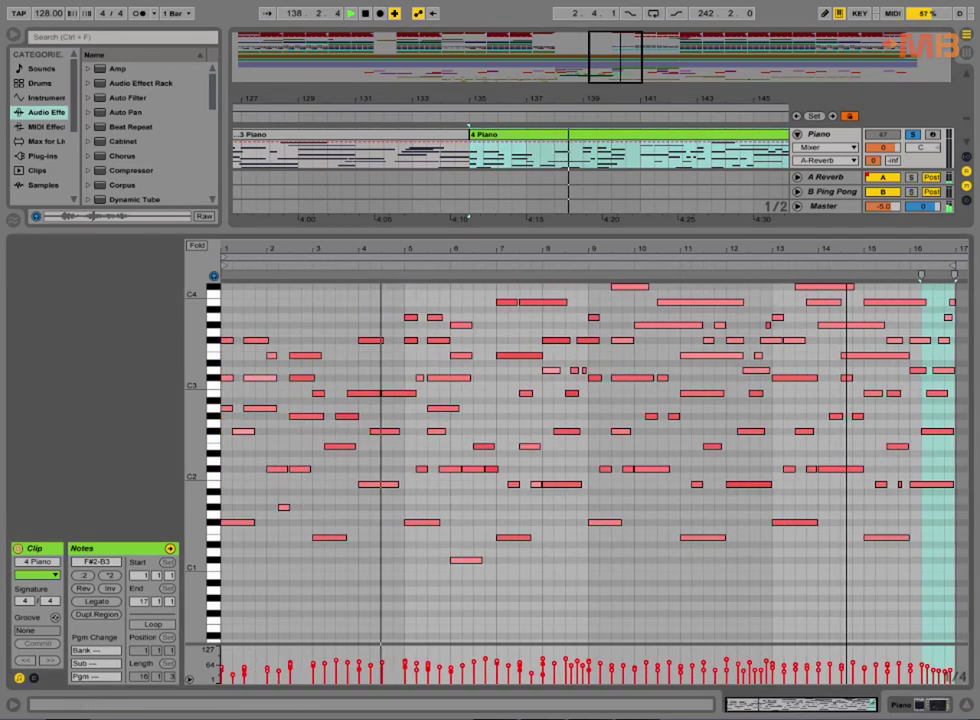
scroll(659, 424, "up", 2)
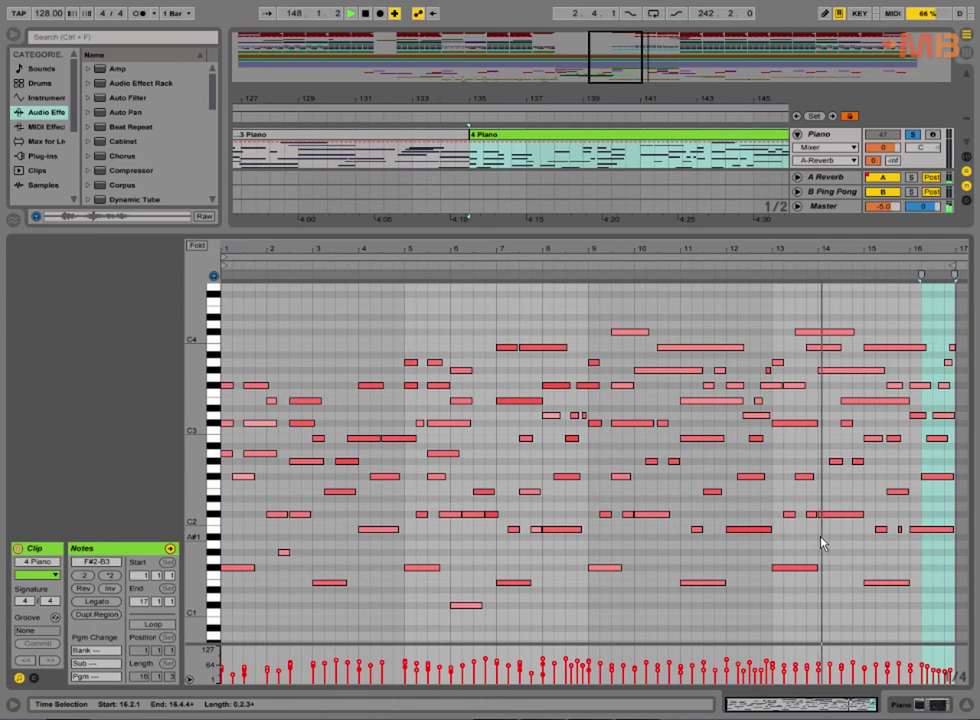
scroll(558, 553, "up", 1)
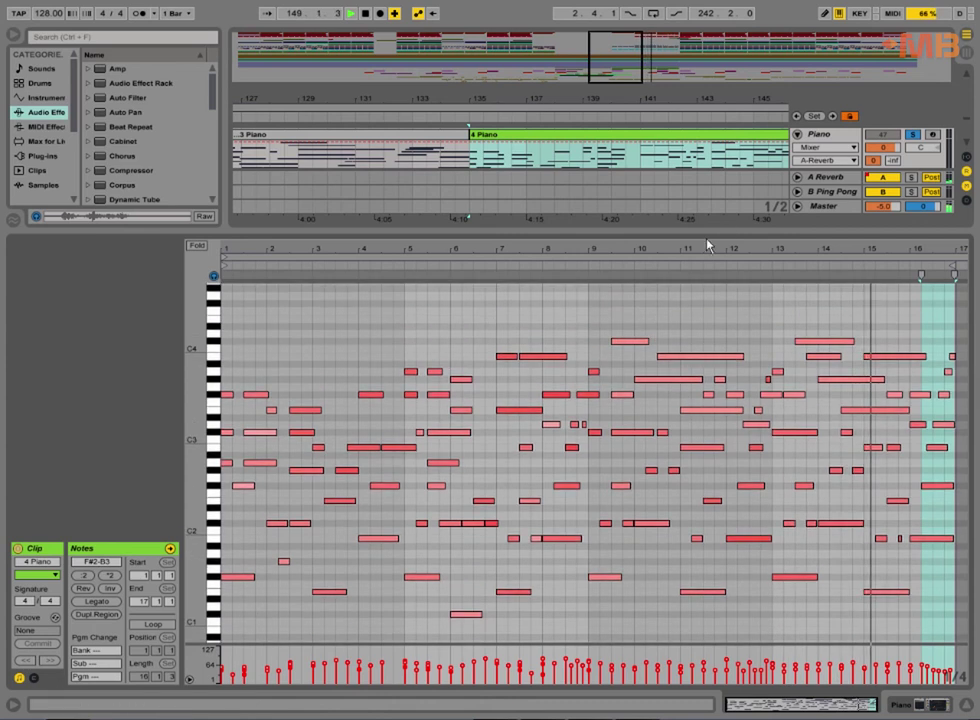
Close the note editor, show the Piano track's Kontakt 5 and Compressor devices, and play from bar 135.
left_click(956, 680)
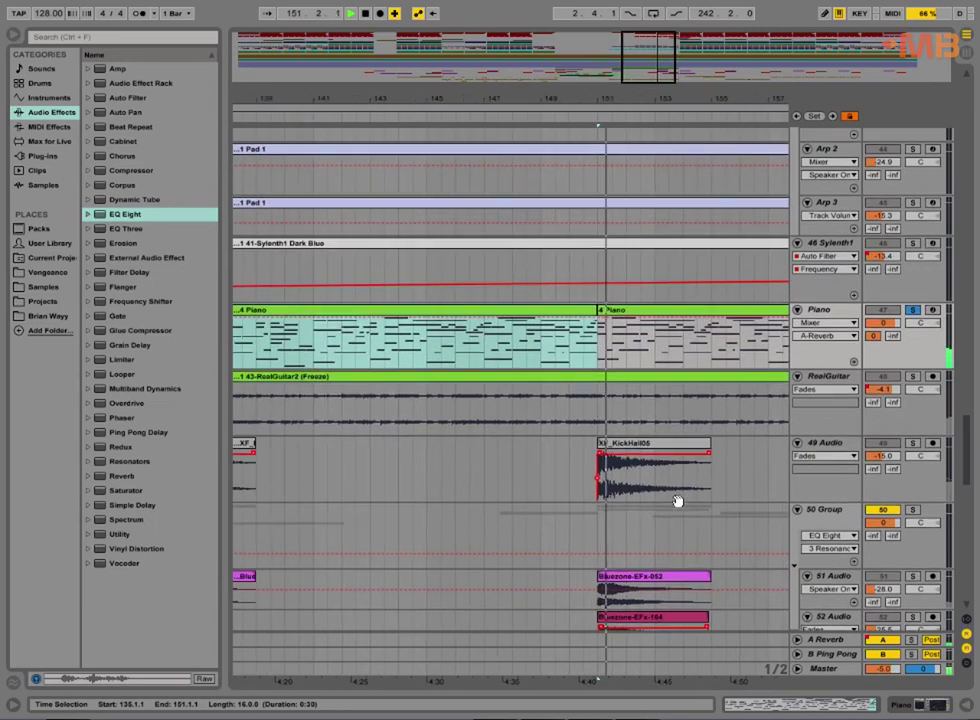
double_click(829, 309)
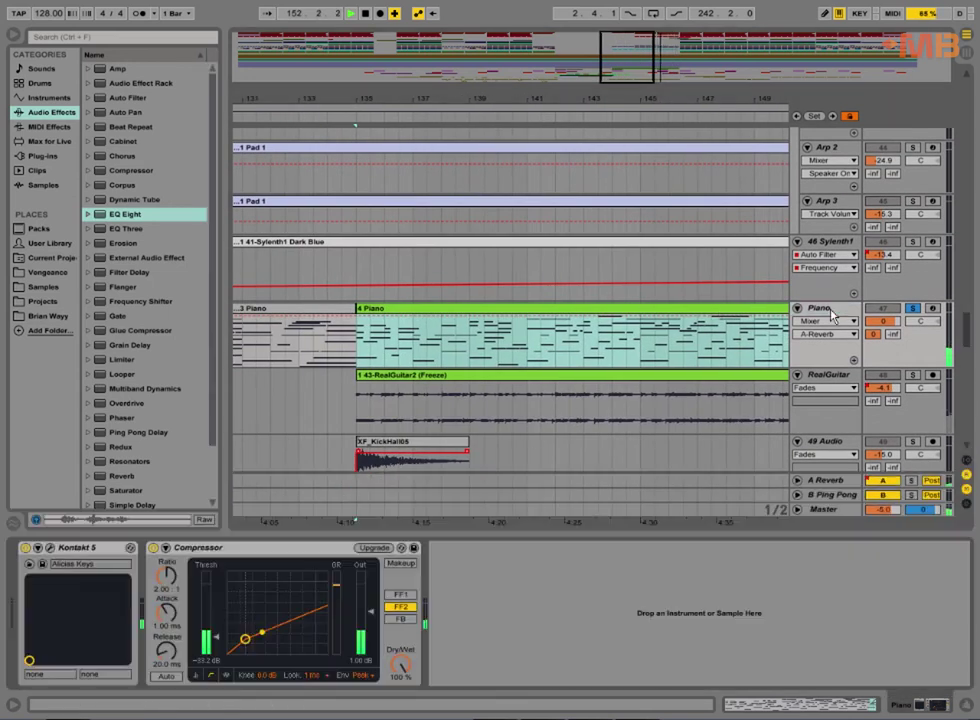
key("space")
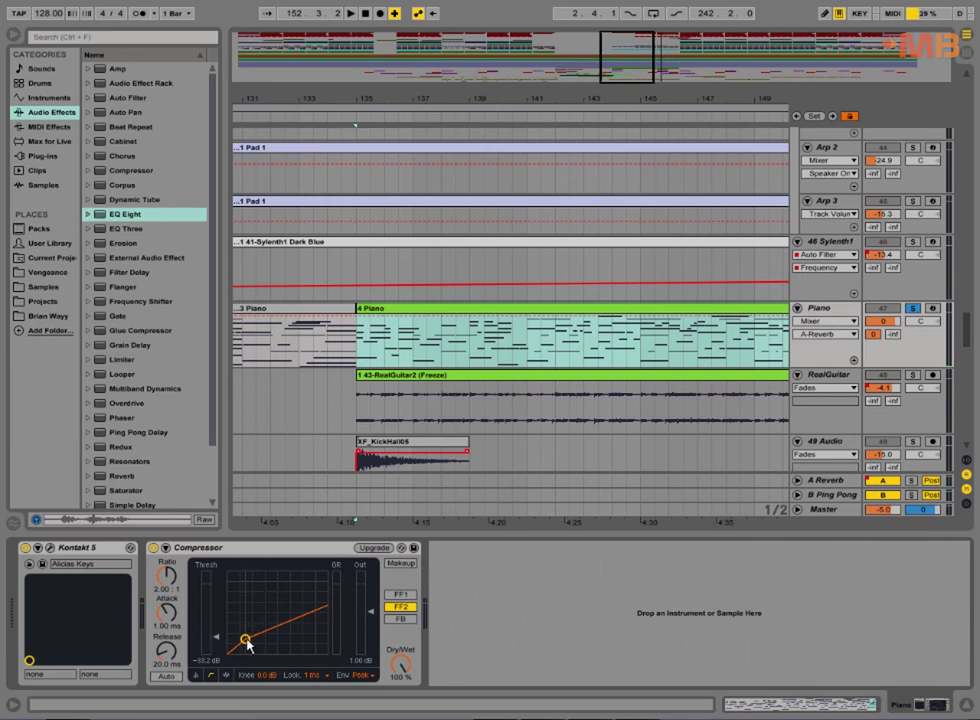
key("space")
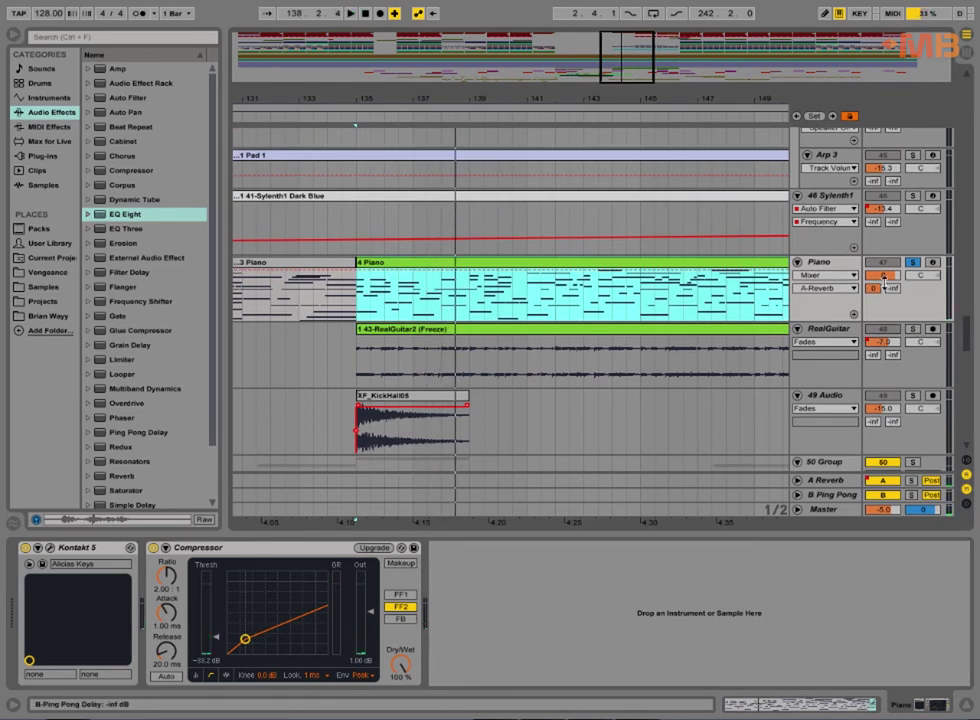
Select the Piano track's A-Reverb send and show the Reverb device on the A Reverb return track.
left_click(872, 289)
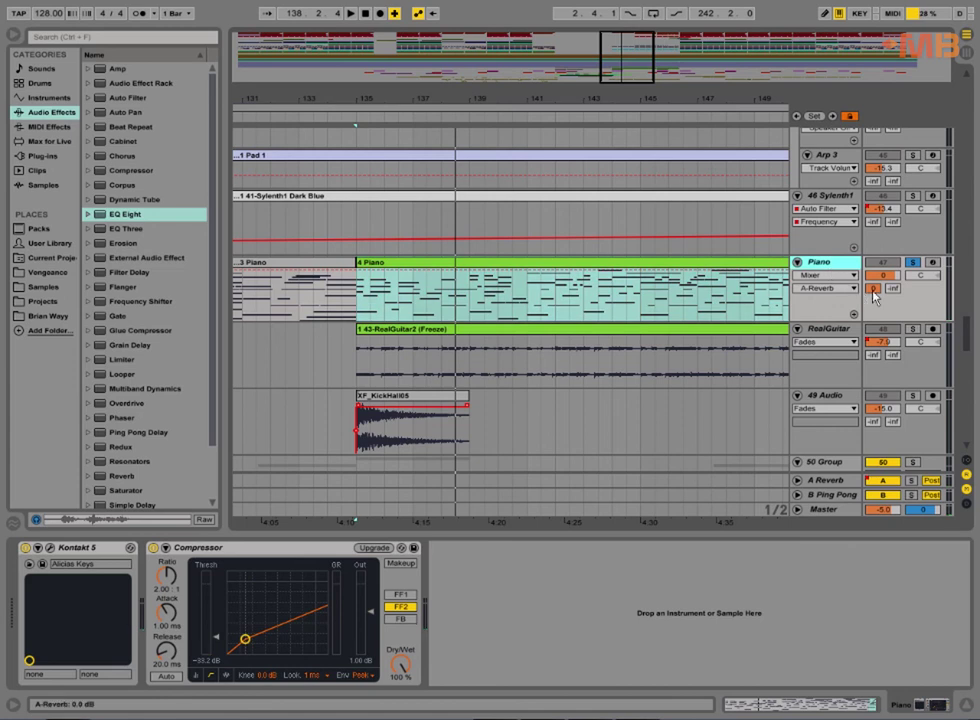
left_click(873, 291)
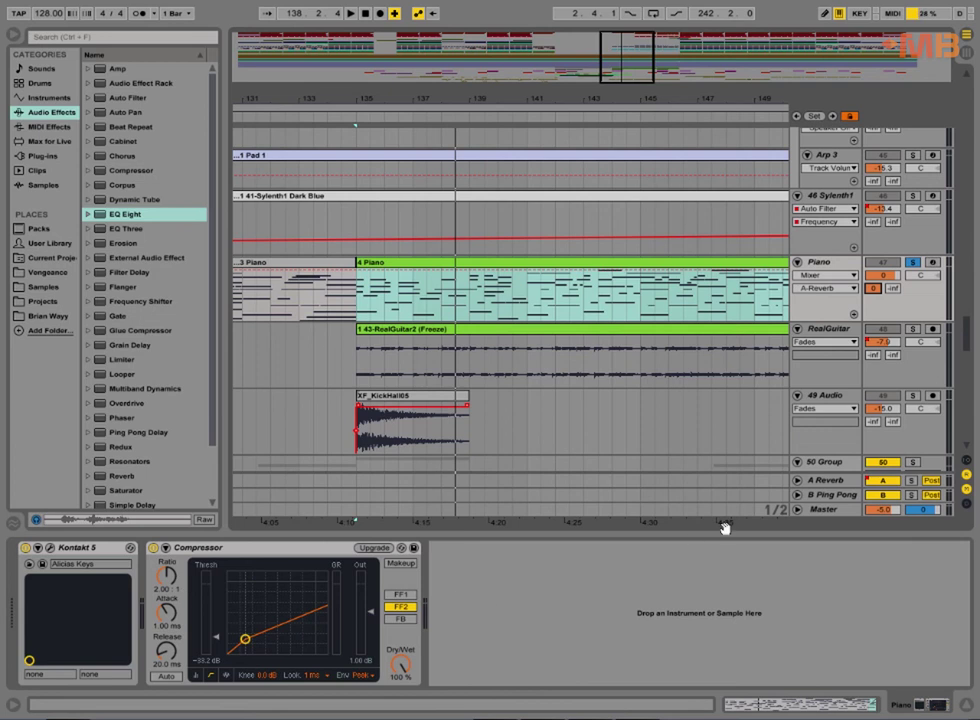
left_click(836, 483)
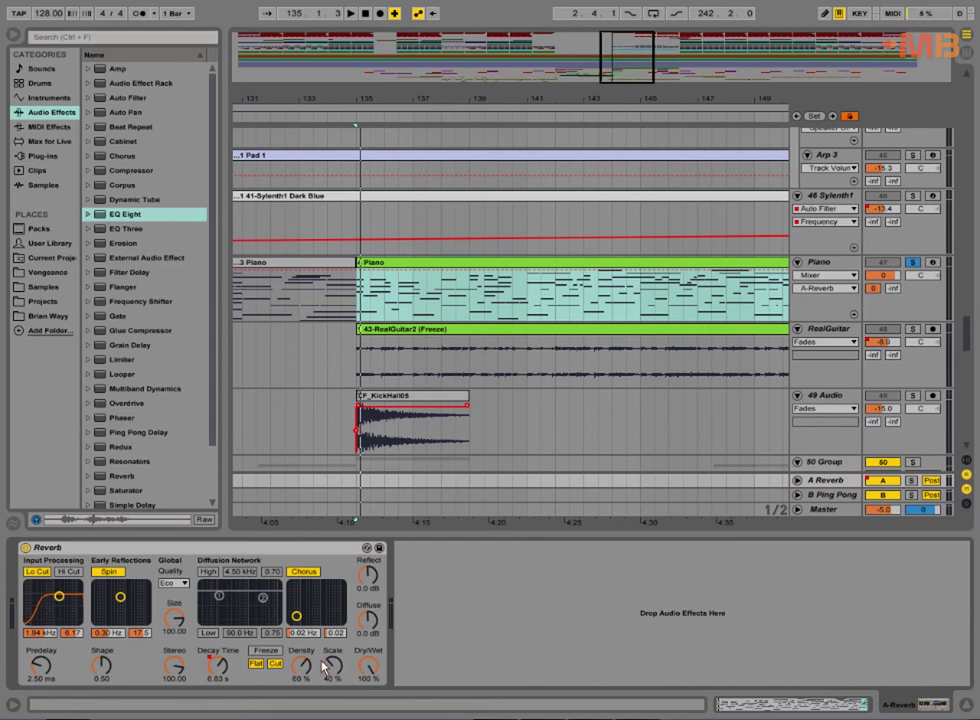
Play the piano from bar 135 and lower its A-Reverb send to -inf dB.
key("space")
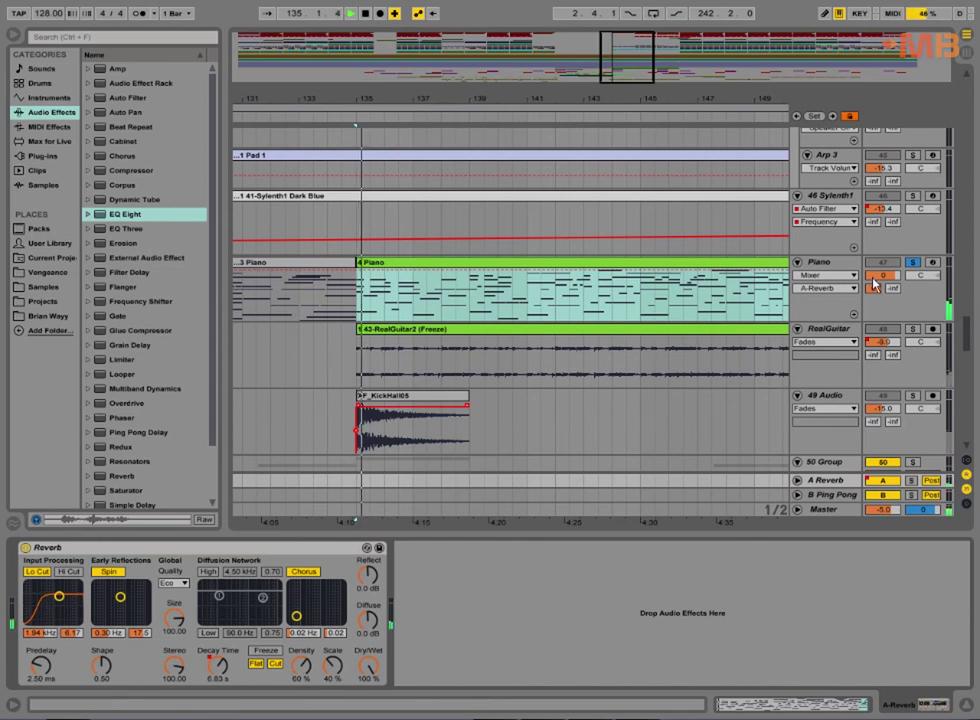
left_click_drag(876, 289, 876, 390)
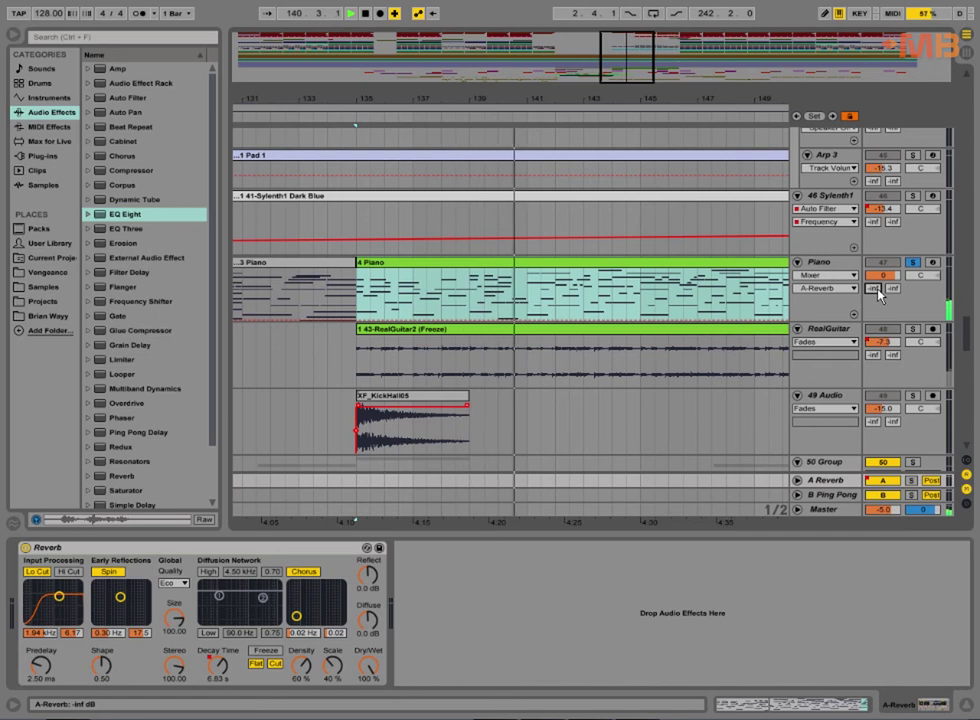
Raise the Piano track's A-Reverb send to 0 dB and turn off its solo.
left_click_drag(874, 289, 874, 200)
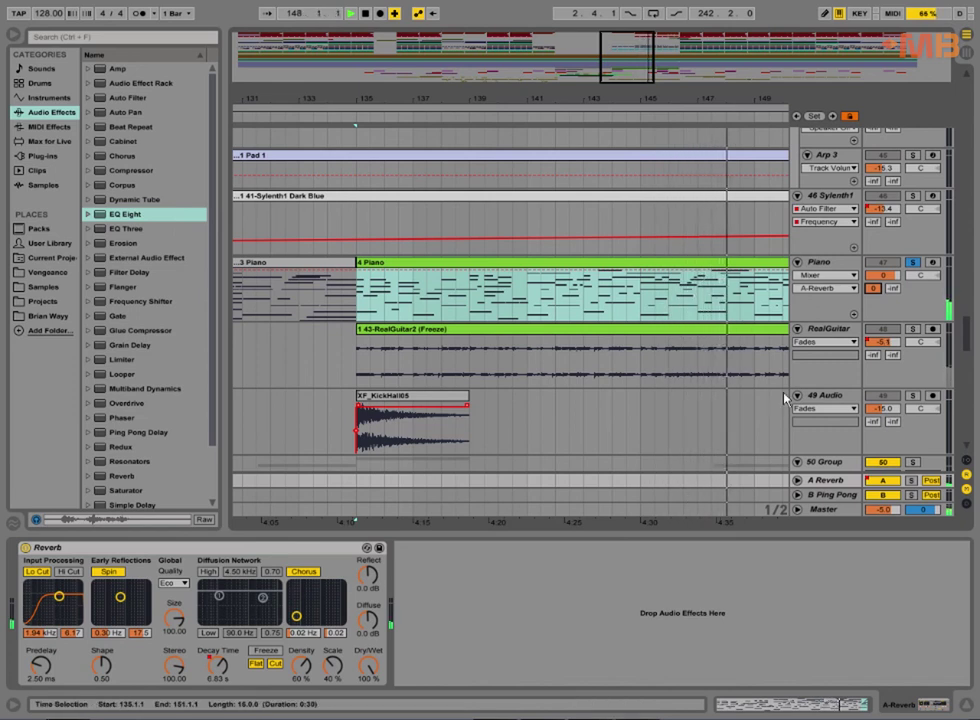
left_click(913, 264)
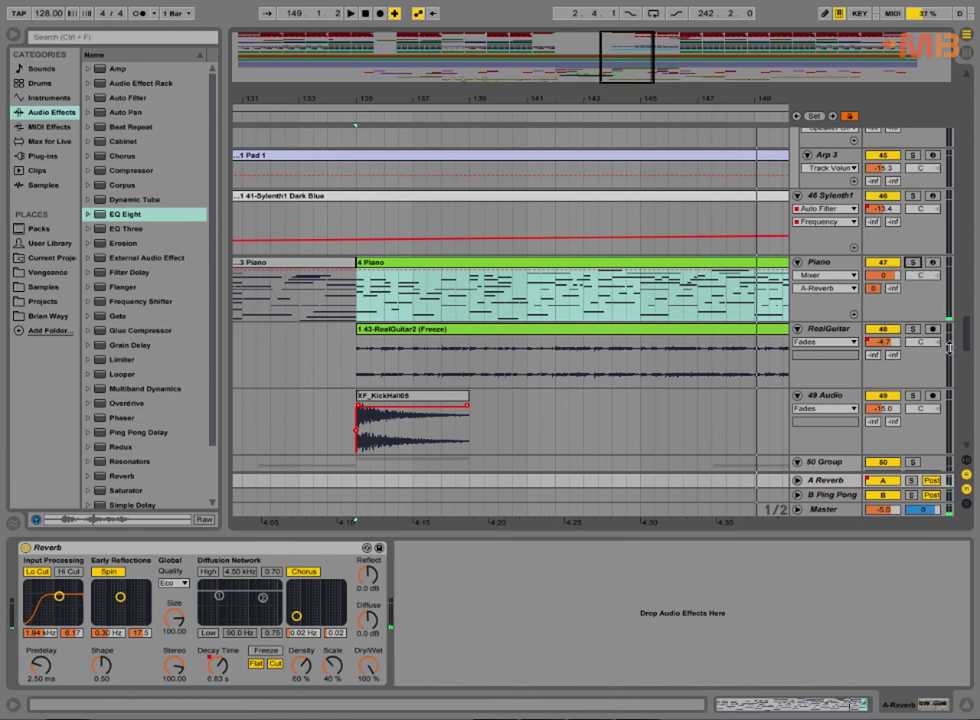
Solo the RealGuitar track and play its frozen guitar clip from bar 135.
left_click(913, 330)
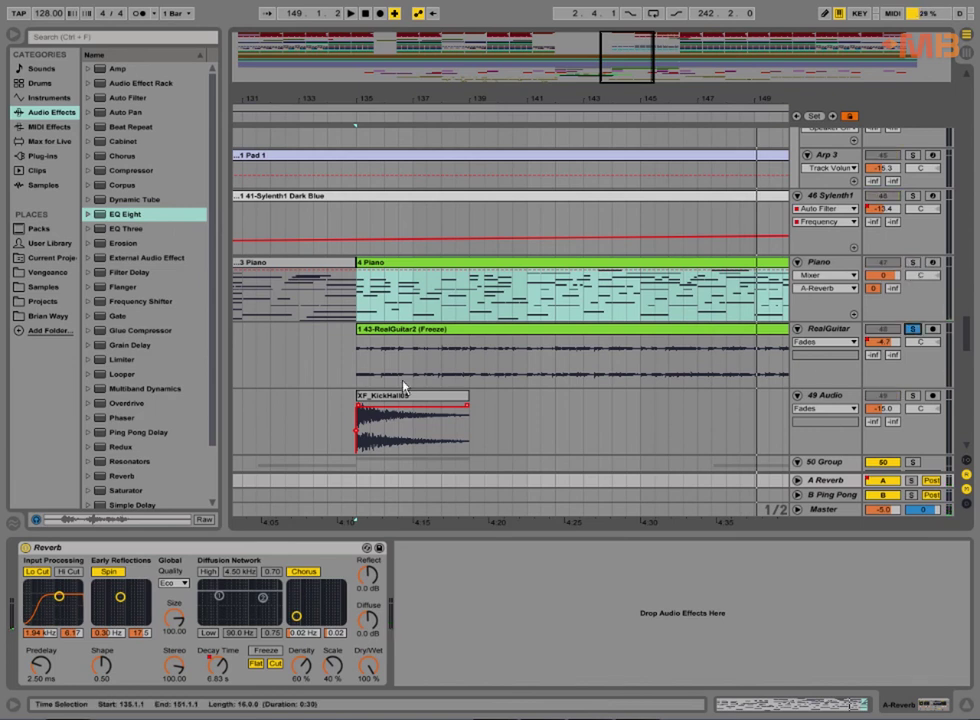
left_click(355, 378)
key("space")
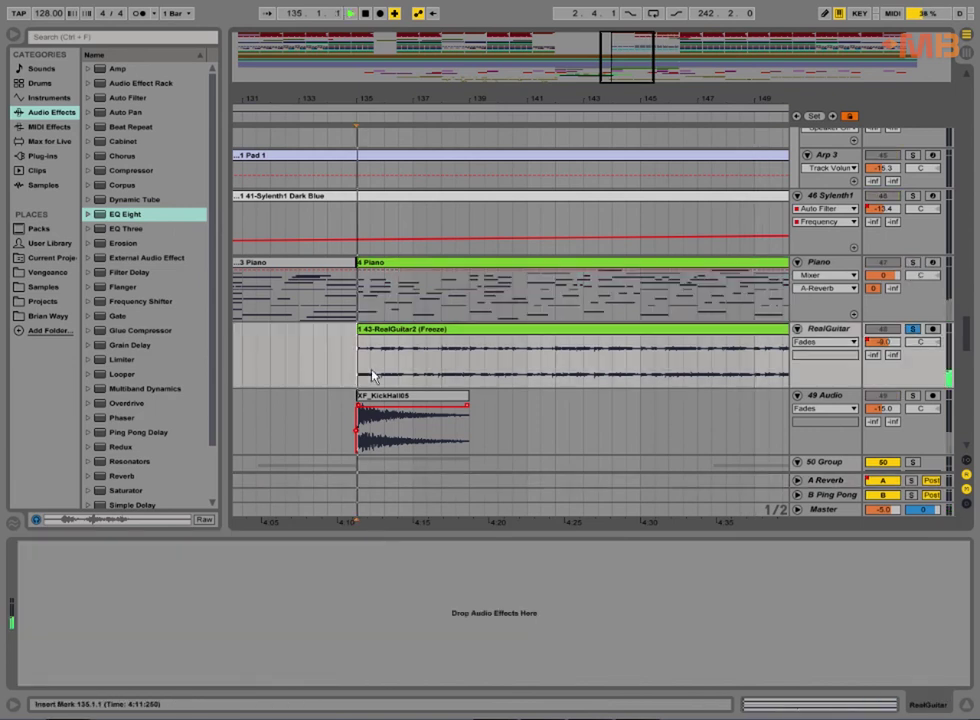
Insert a MIDI track below the RealGuitar track, load the RealGuitar plug-in on it, and hide the browser.
scroll(493, 251, "down", 3)
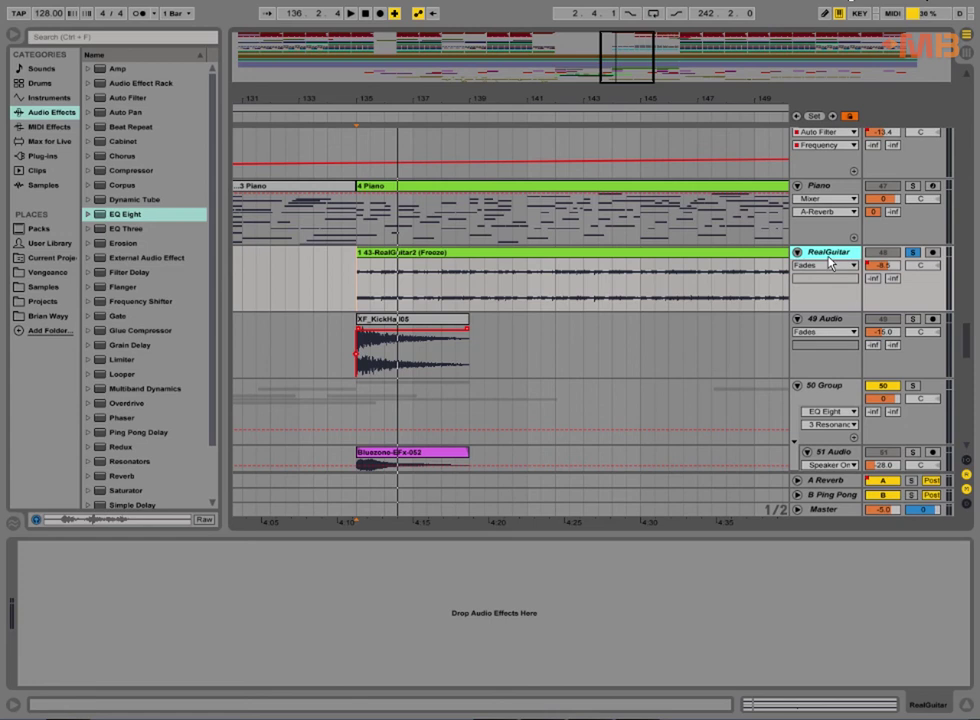
key("ctrl+shift+t")
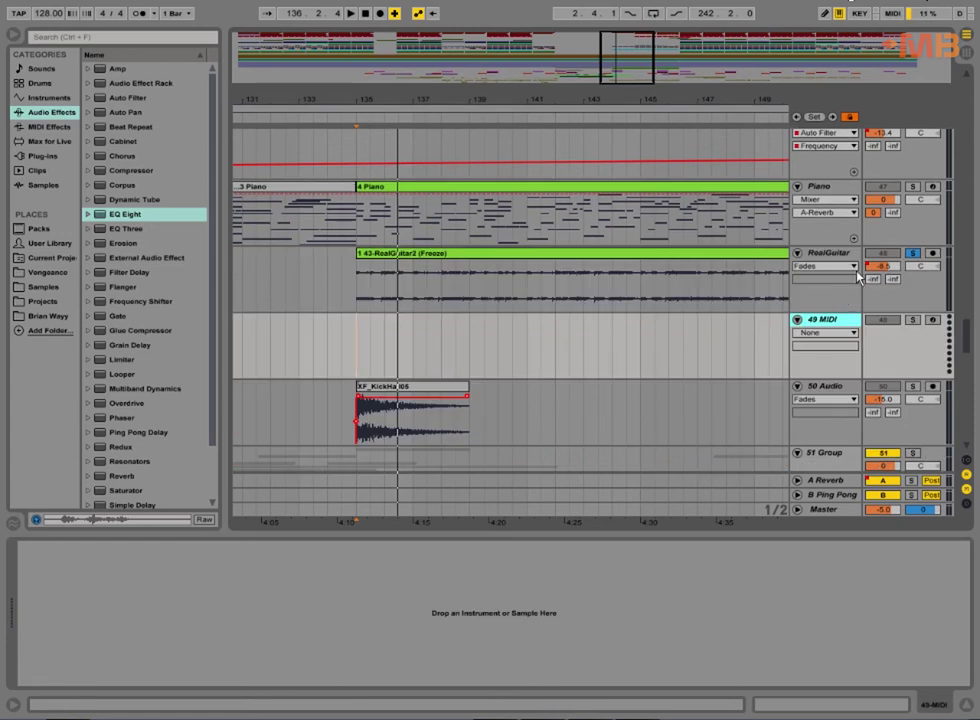
left_click(57, 160)
scroll(166, 403, "down", 5)
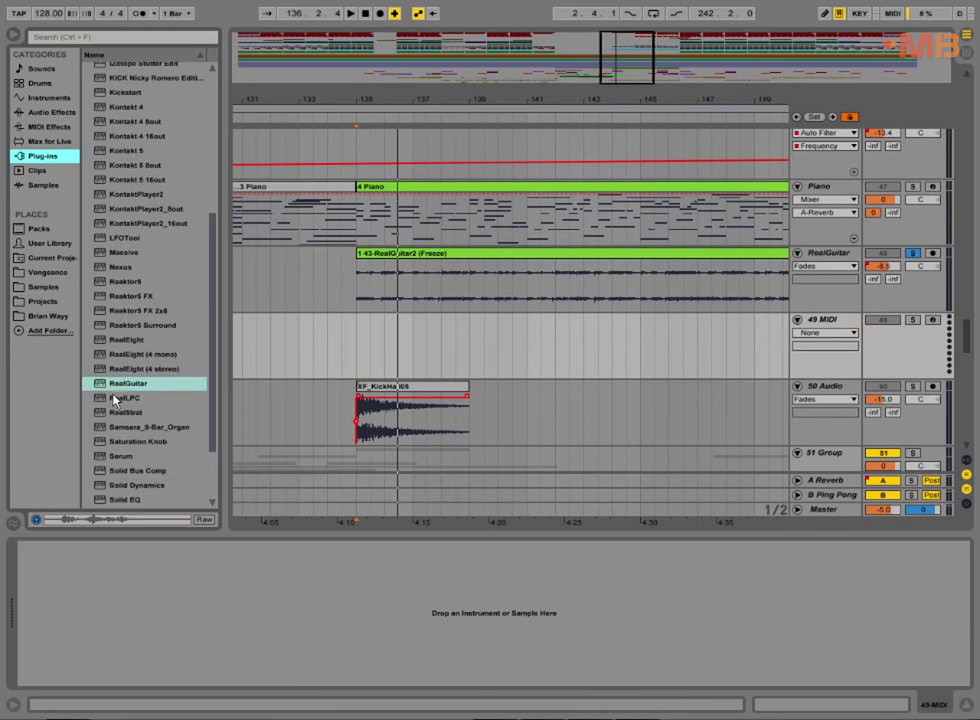
double_click(116, 385)
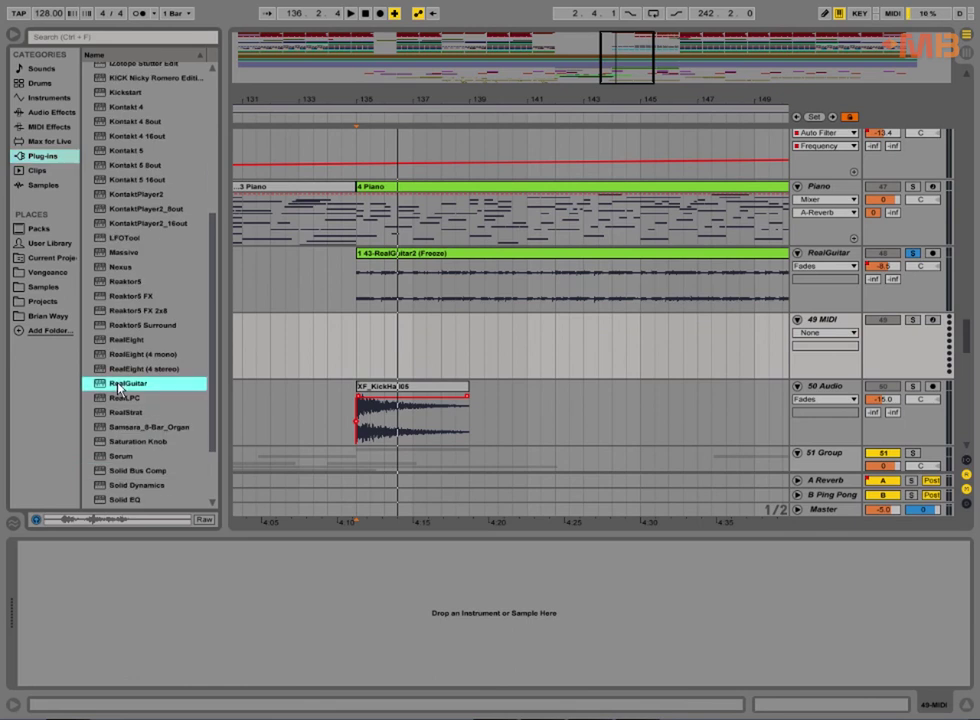
left_click(12, 38)
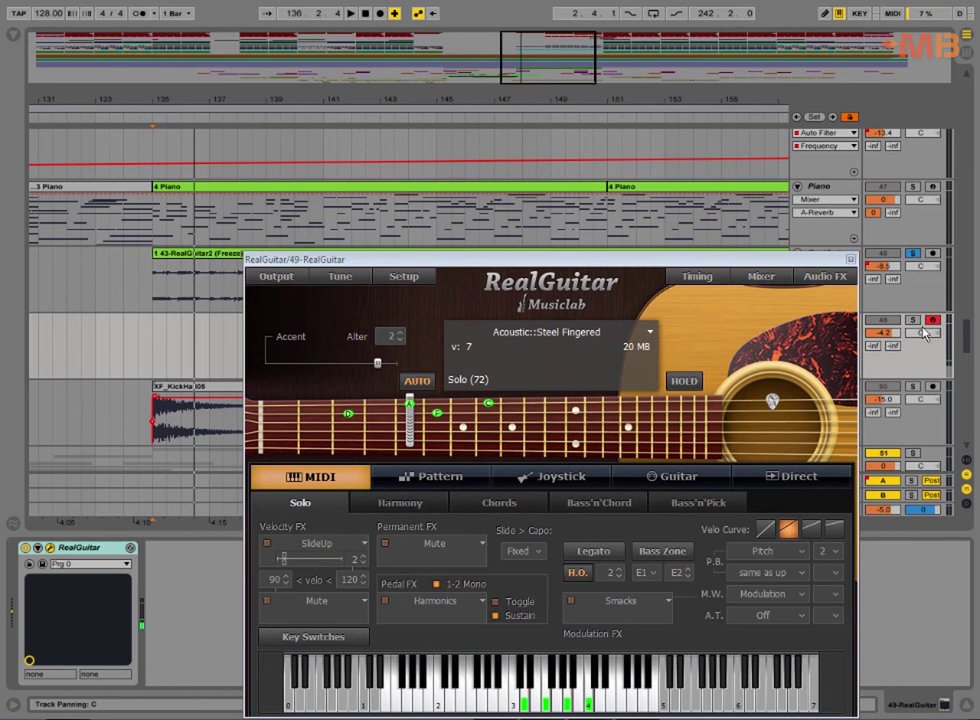
Solo the new RealGuitar MIDI track and switch the plug-in's MIDI mode to Chords.
left_click(914, 321)
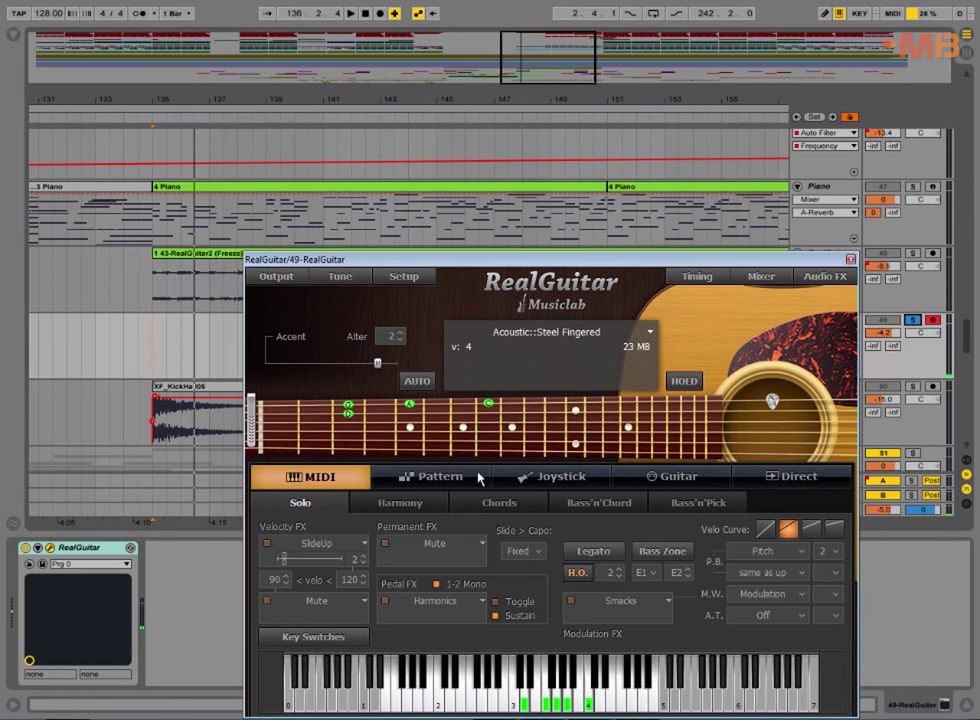
left_click(517, 506)
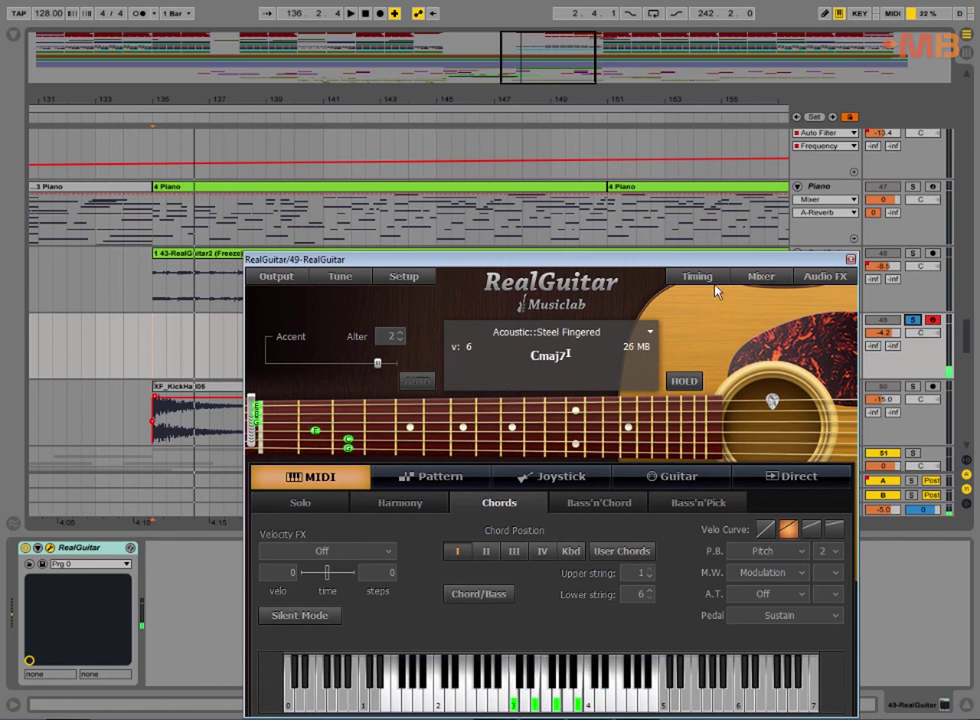
Try the Acoustic::Steel Picked guitar sound and switch back to Acoustic::Steel Fingered.
left_click(594, 338)
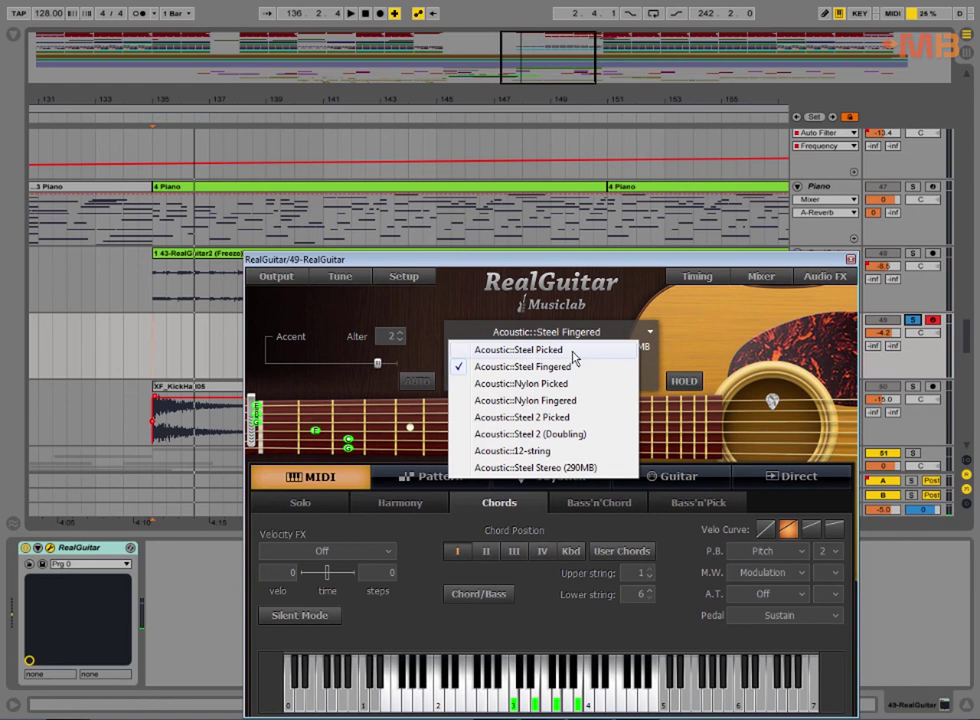
left_click(575, 351)
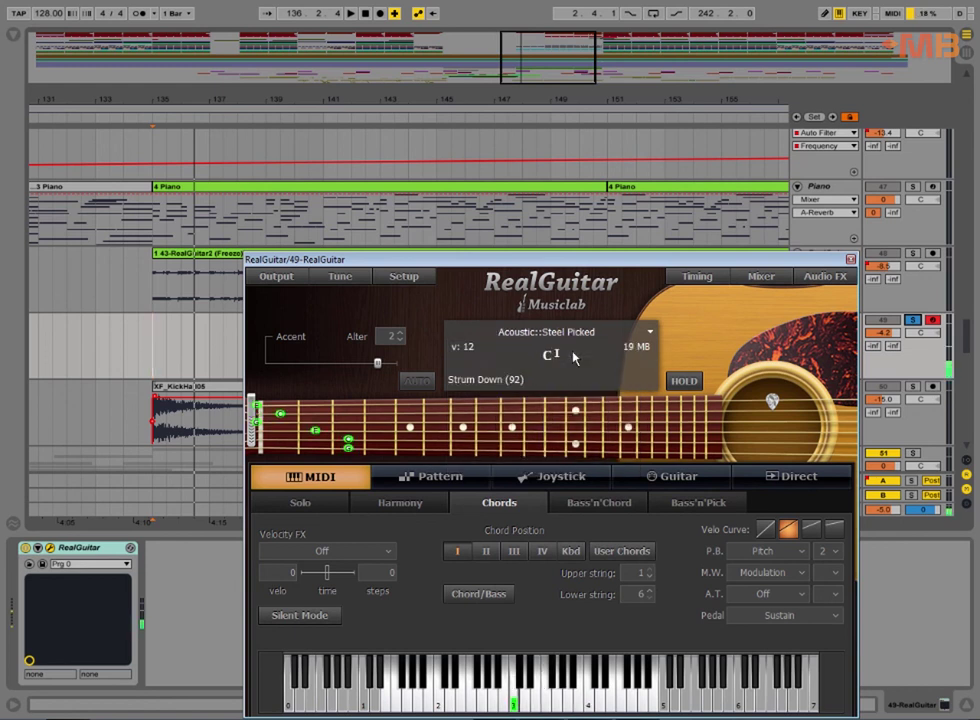
left_click(575, 341)
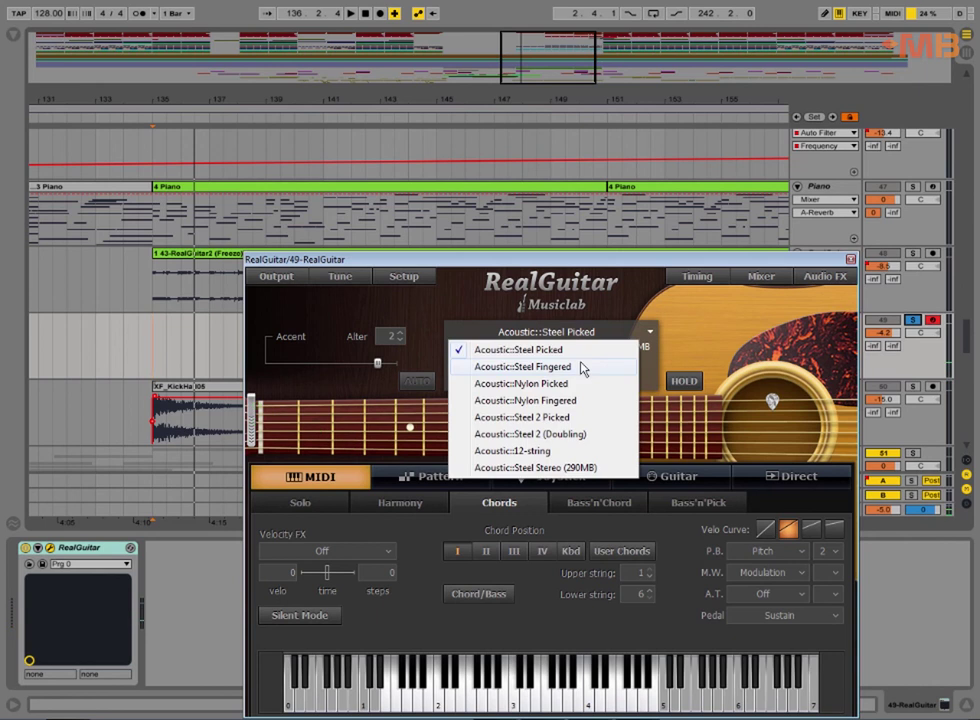
left_click(580, 364)
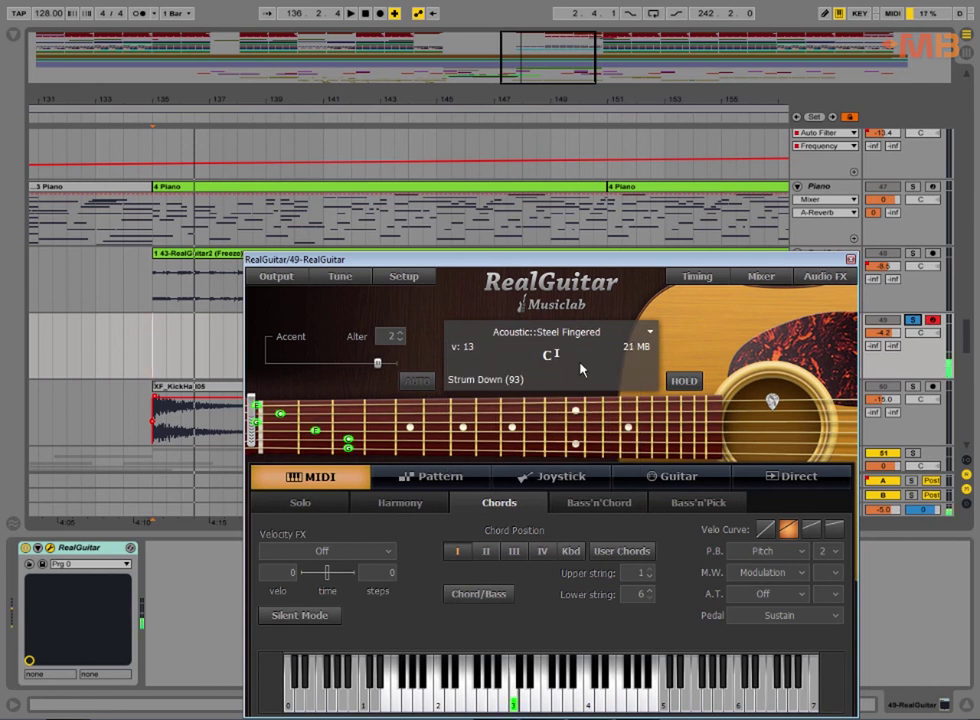
Close the RealGuitar window and insert a two-bar MIDI clip at bar 135 on the 49 RealGuitar track.
left_click(850, 261)
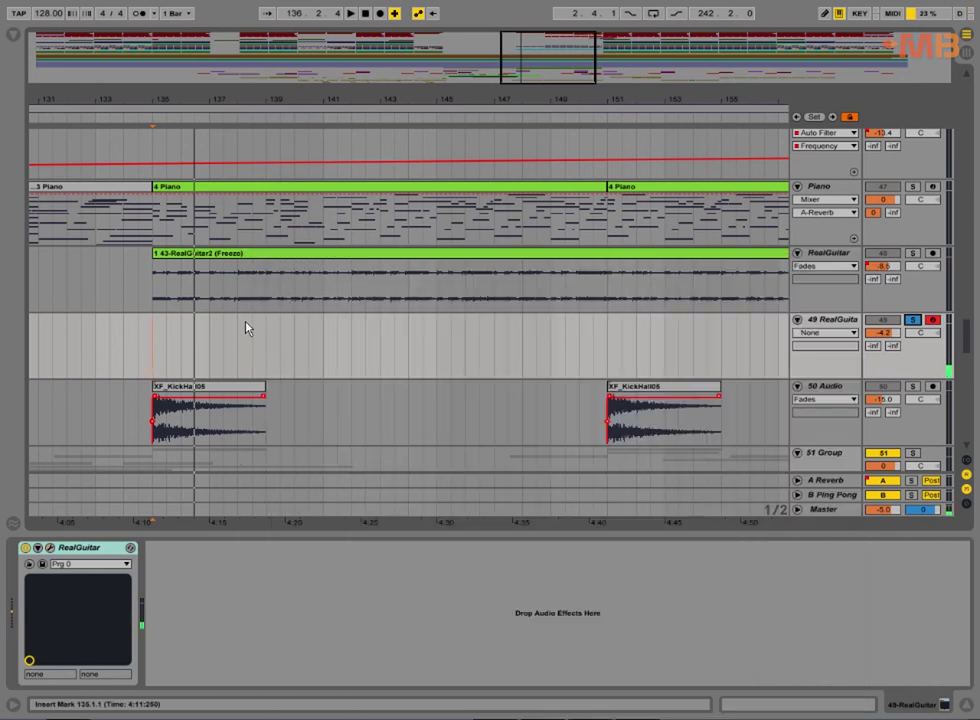
right_click(153, 335)
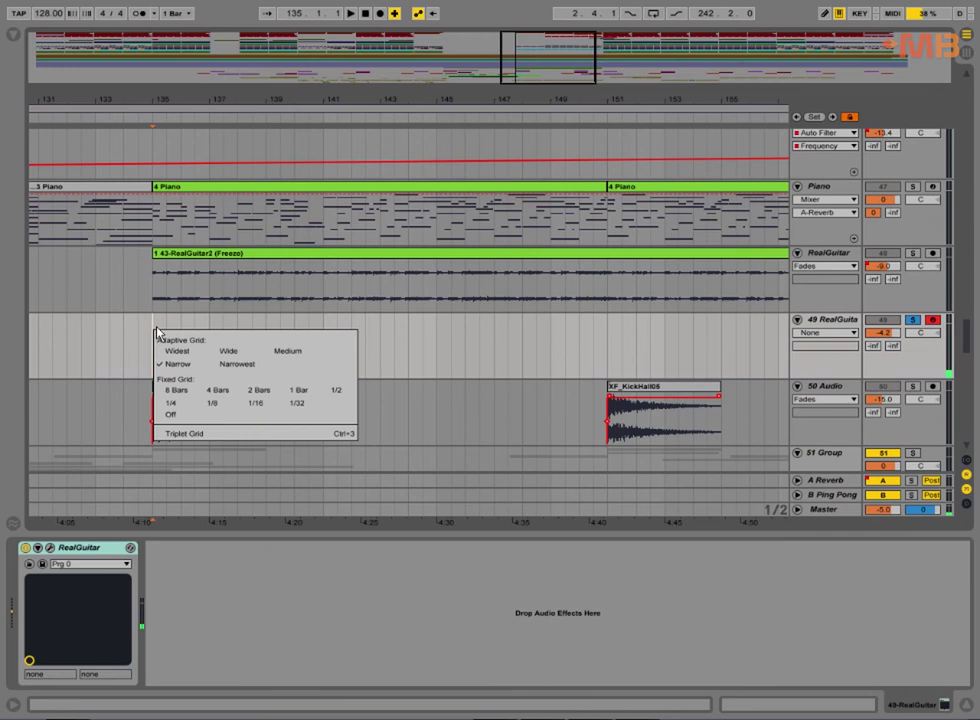
left_click(190, 342)
mouse_move(196, 342)
left_mouse_down()
mouse_move(319, 339)
mouse_move(209, 335)
left_mouse_up()
right_click(209, 335)
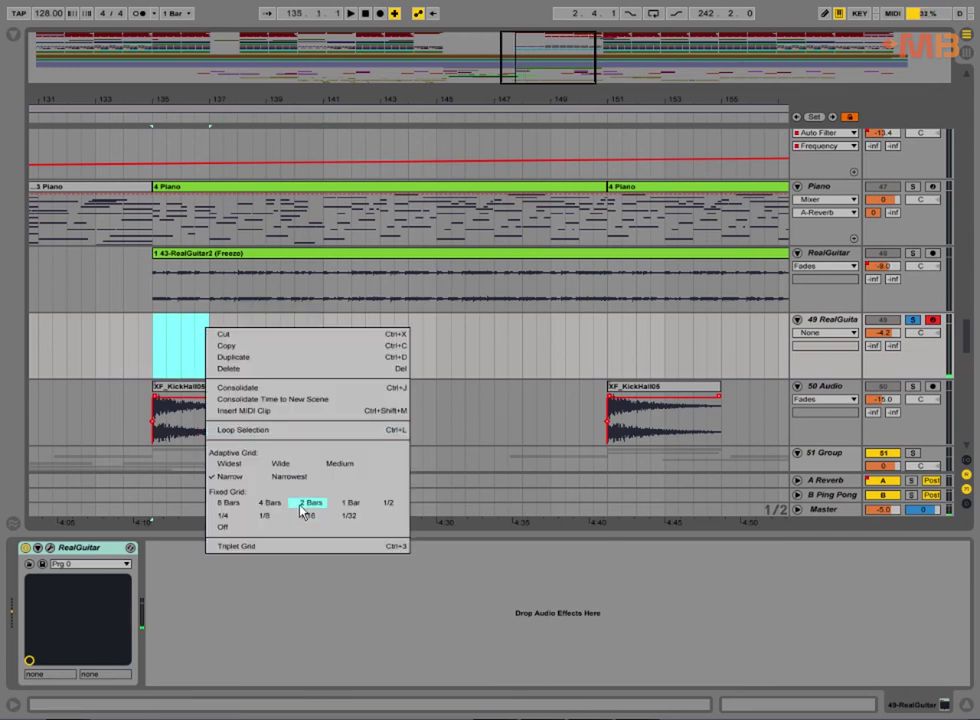
left_click(250, 410)
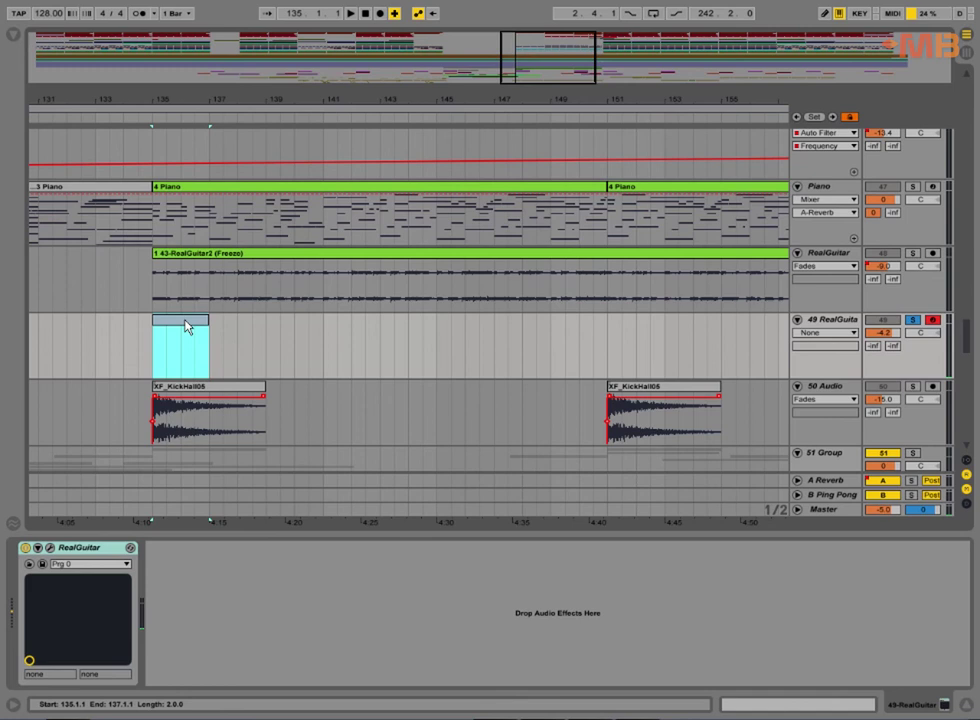
Open the new clip and add a D3 note on the first beat with E3 and G3 on the second.
double_click(186, 322)
key("space")
double_click(262, 476)
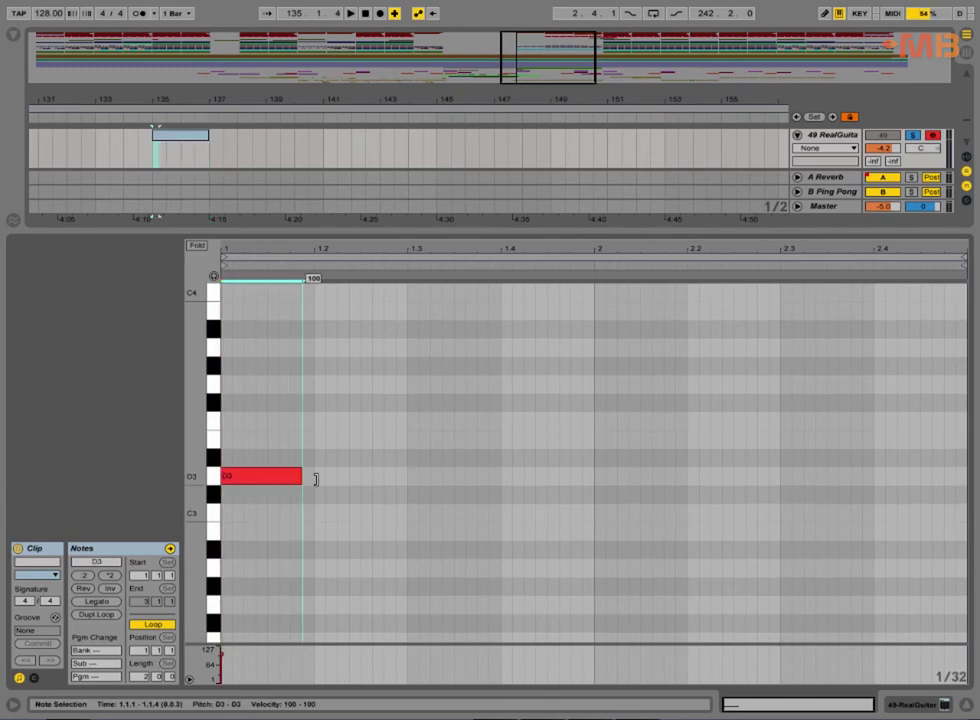
double_click(365, 438)
double_click(352, 384)
key("space")
Stretch the notes so D3 fills the first bar and E3 with G3 the second, and duplicate the clip at bar 137.
left_click_drag(341, 336, 372, 528)
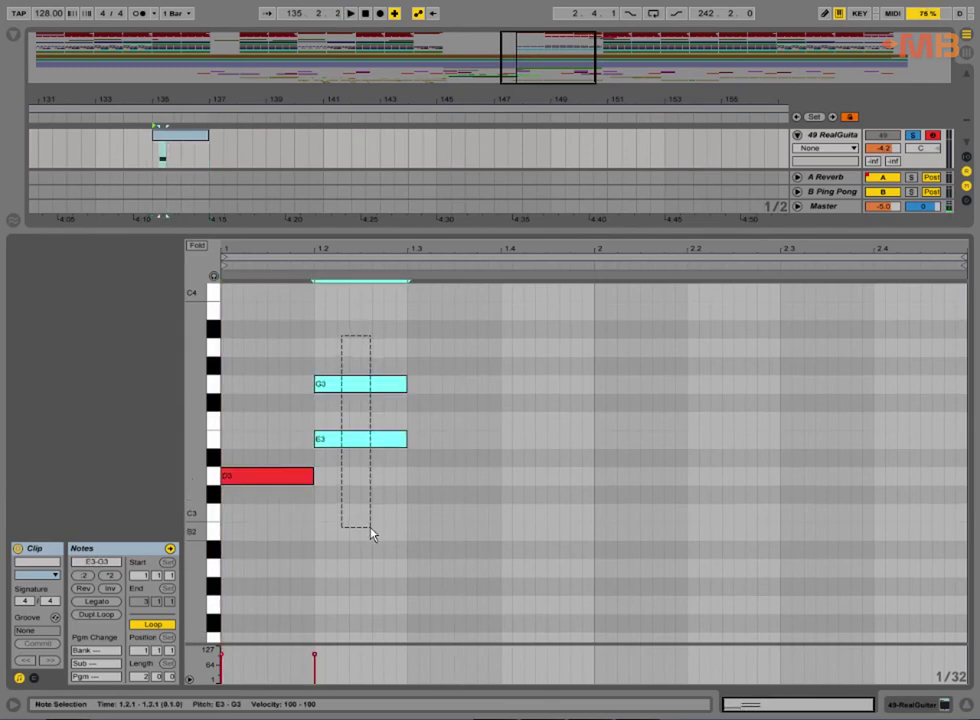
left_click_drag(365, 386, 458, 386)
key("ctrl+a")
left_click_drag(312, 476, 404, 480)
key("space")
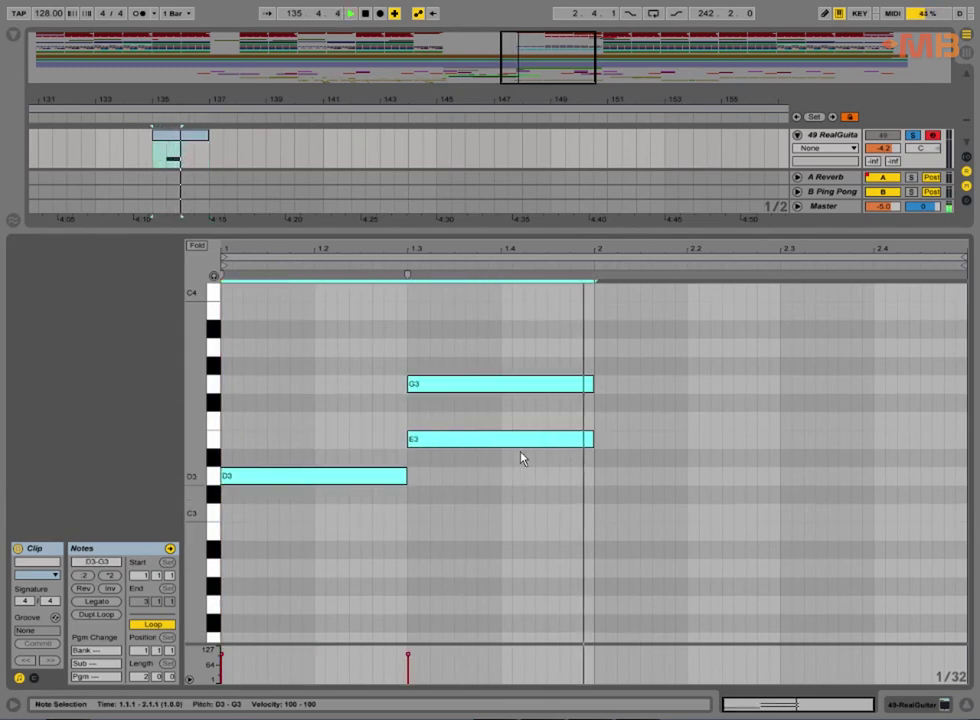
left_click_drag(499, 354, 440, 383)
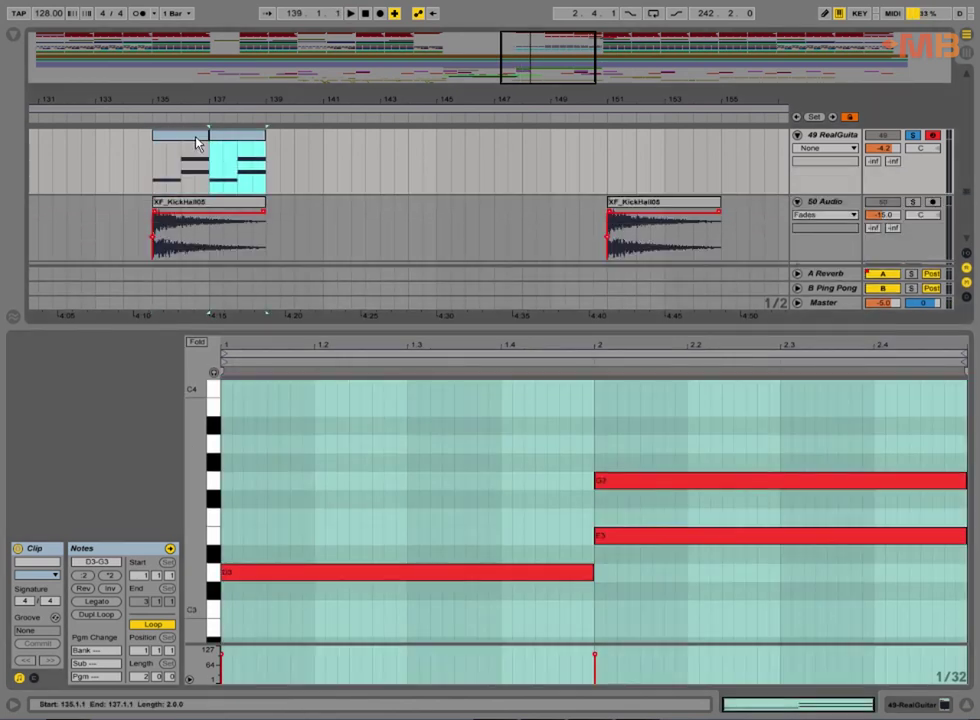
Consolidate the two adjacent RealGuitar clips into one four-bar clip and play it from bar 135.
left_click(196, 137, "shift")
key("ctrl+j")
key("space")
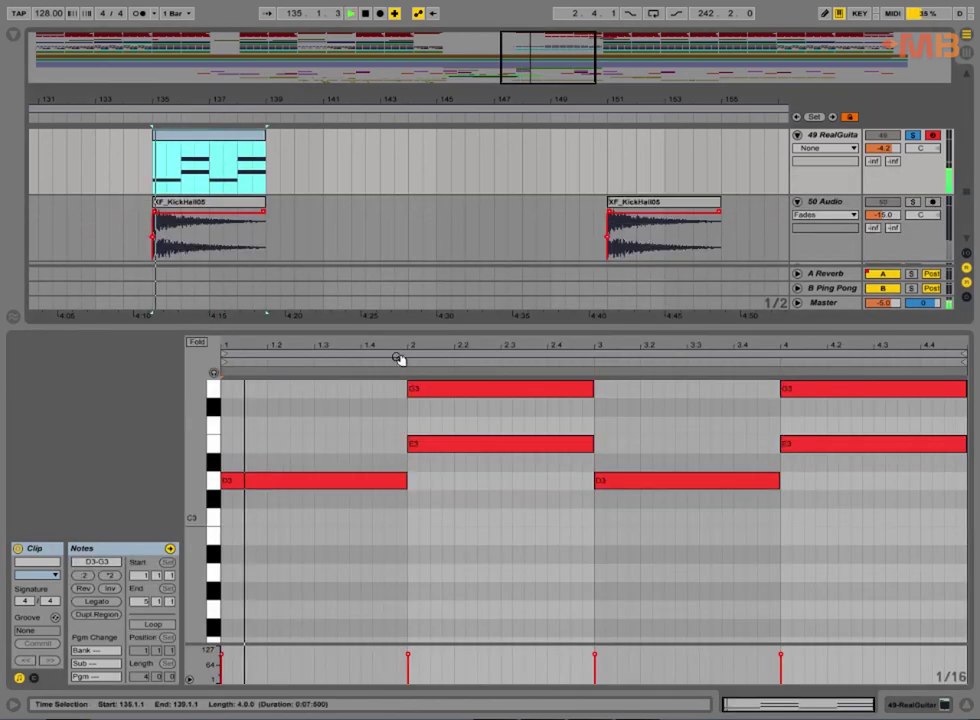
scroll(493, 541, "up", 1)
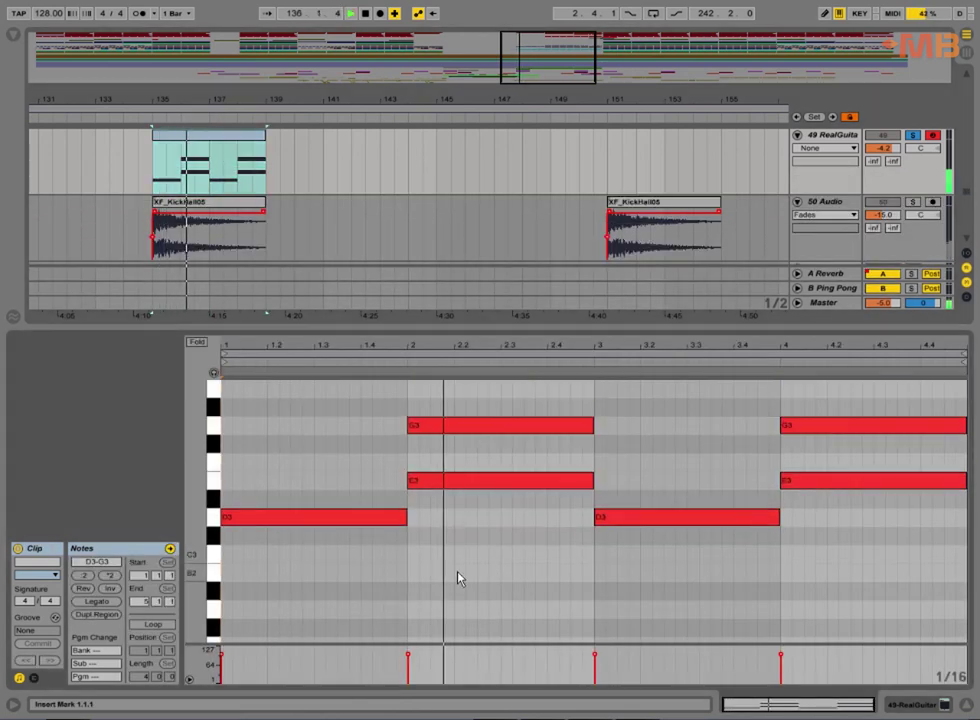
Transpose the D3 note in the clip's third bar up to G3 and play from that note.
left_click(650, 517)
key("space")
key("Up")
key("Up")
key("Up")
key("Up")
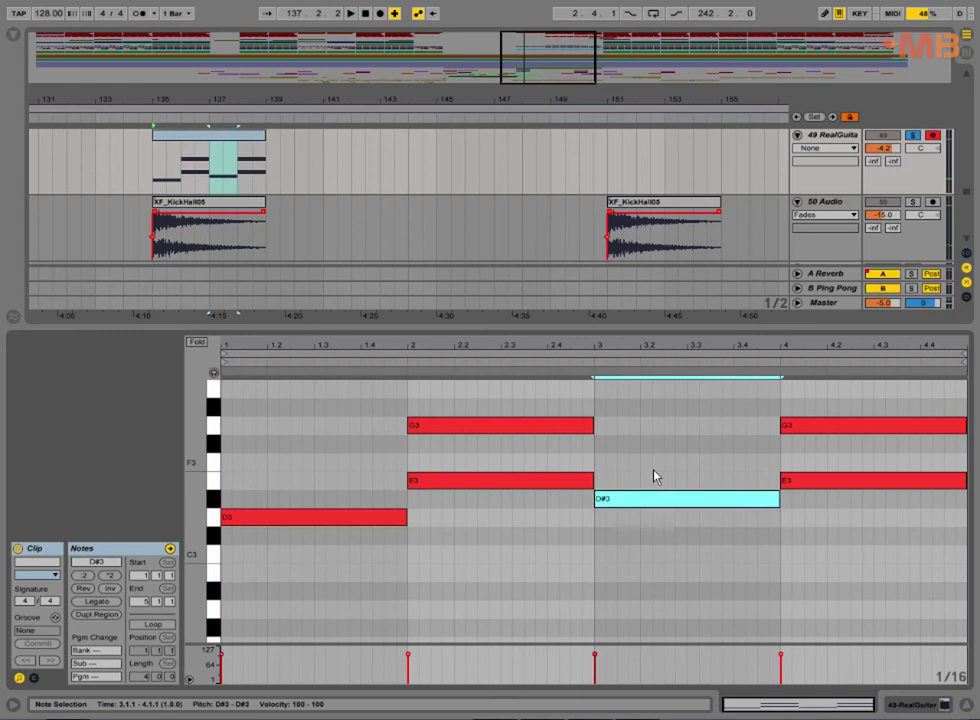
key("Up")
key("space")
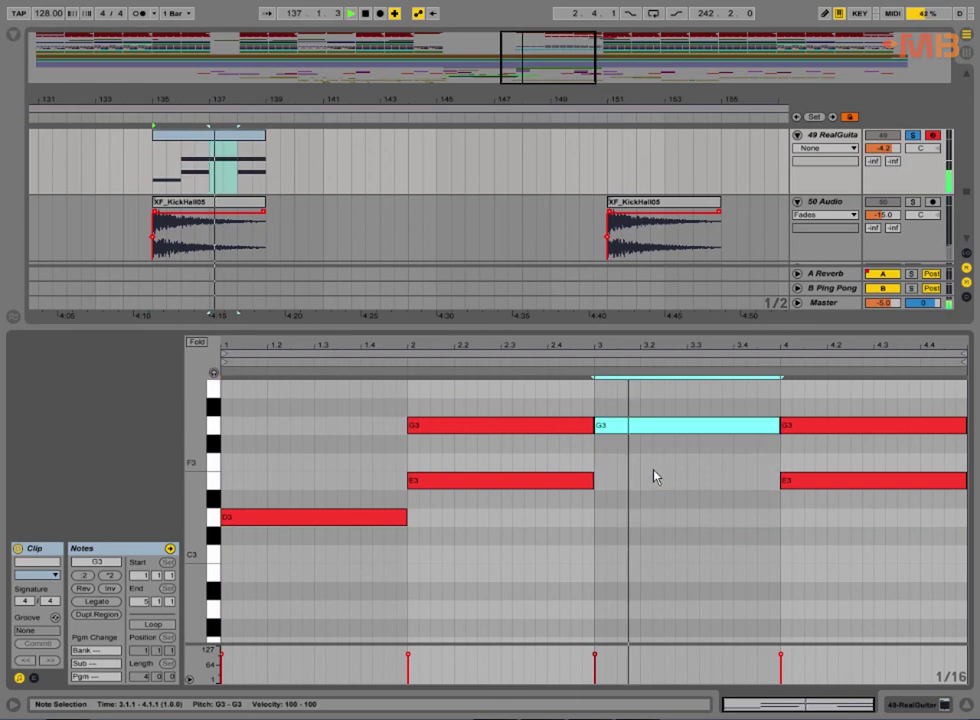
key("space")
Delete the G3 note in the fourth bar, lower its E3 note to D3, and play the clip from its start.
left_click(842, 422)
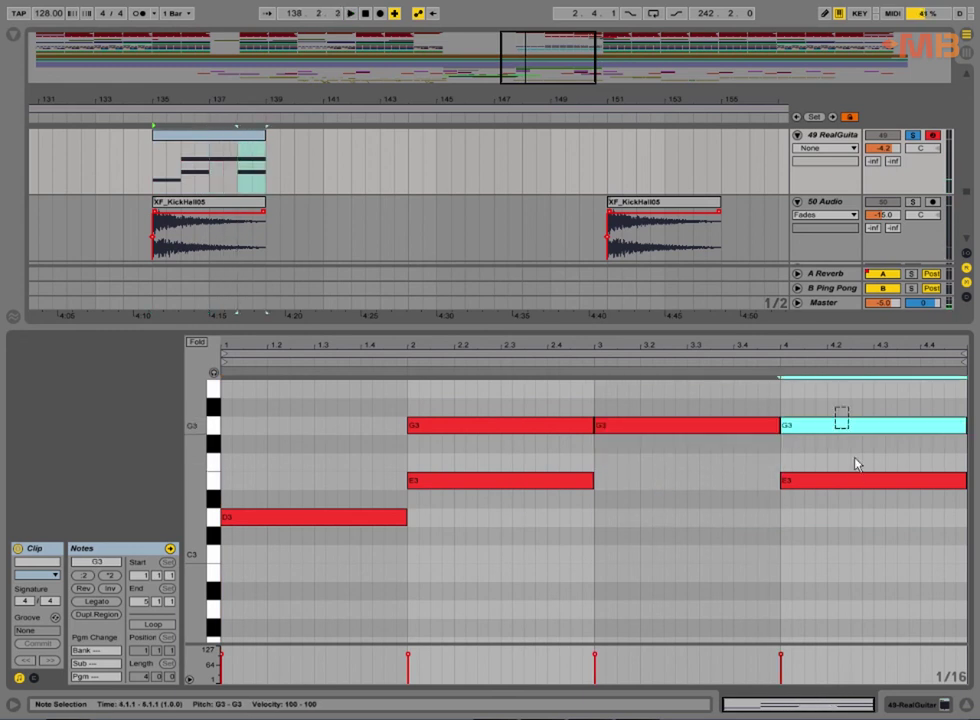
key("Delete")
left_click_drag(853, 480, 852, 515)
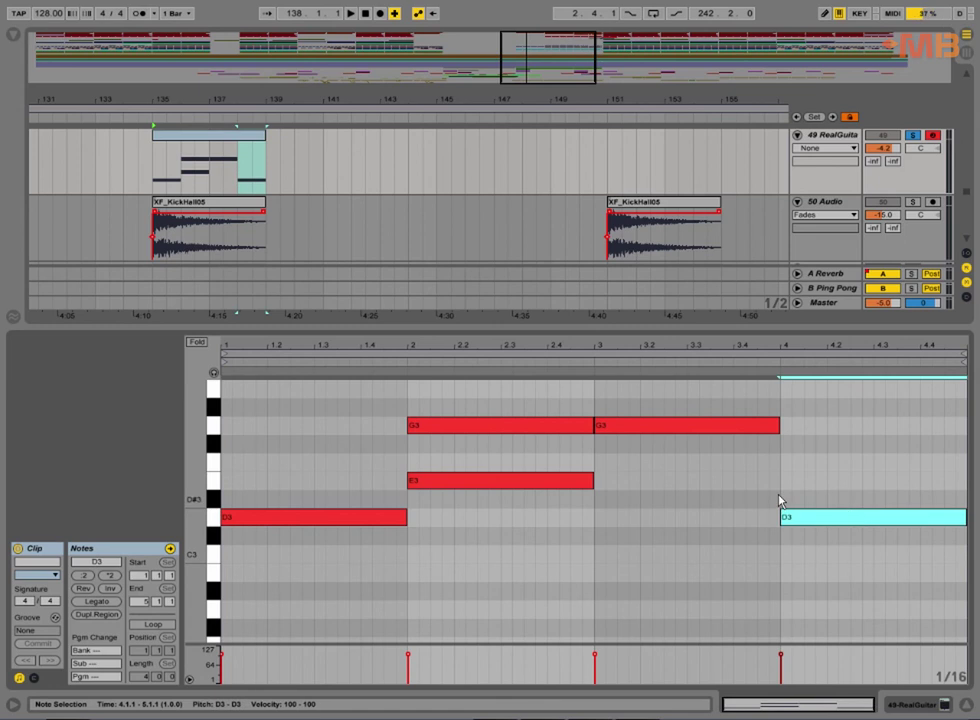
key("space")
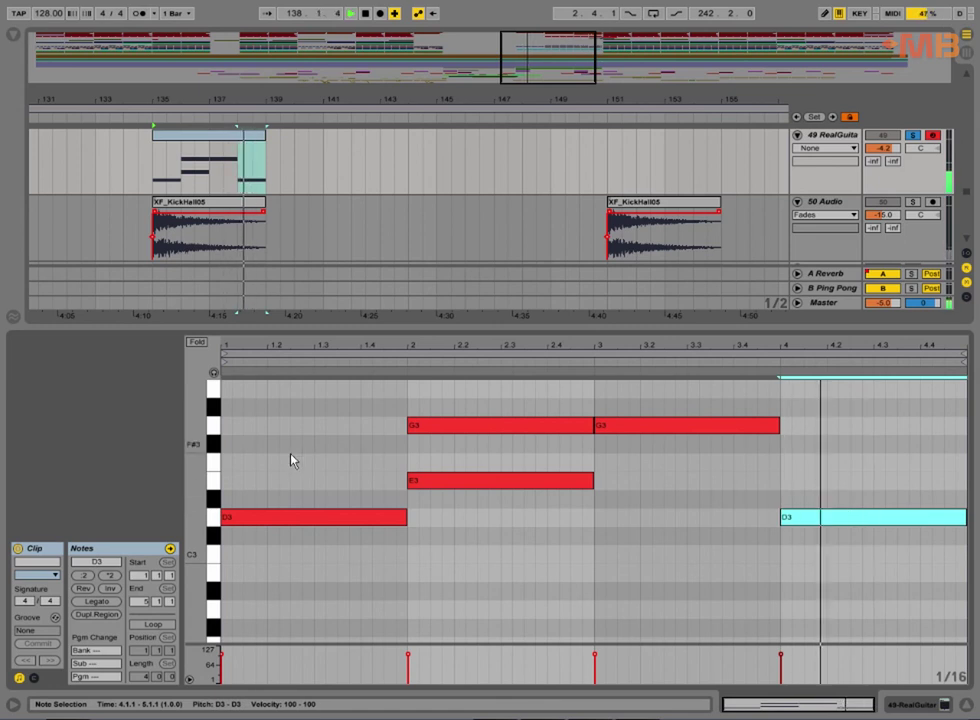
key("space")
left_click(230, 454)
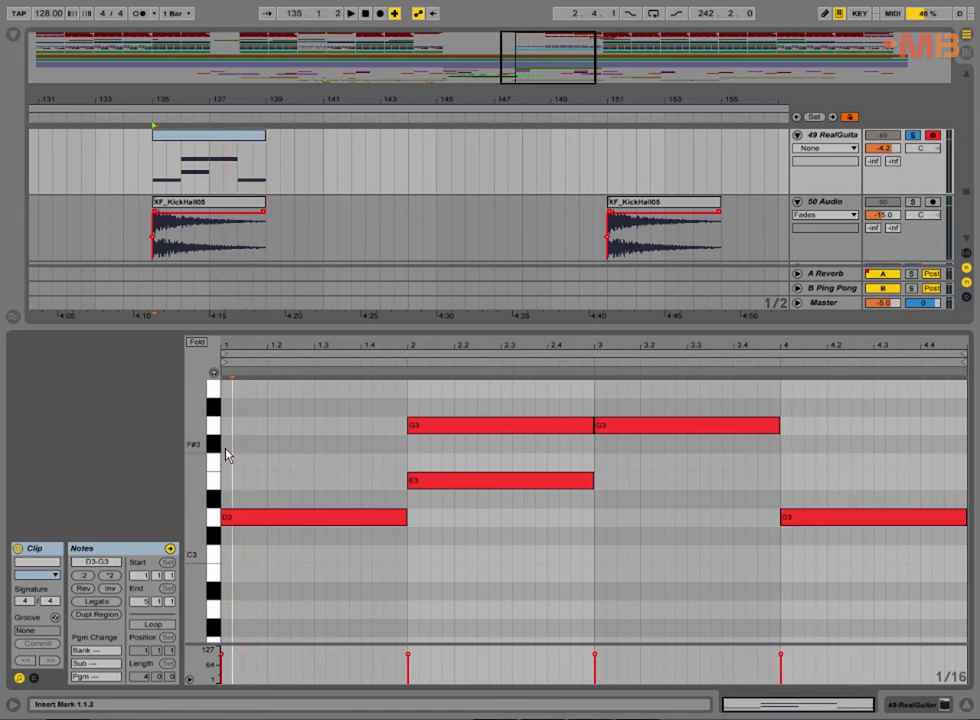
key("space")
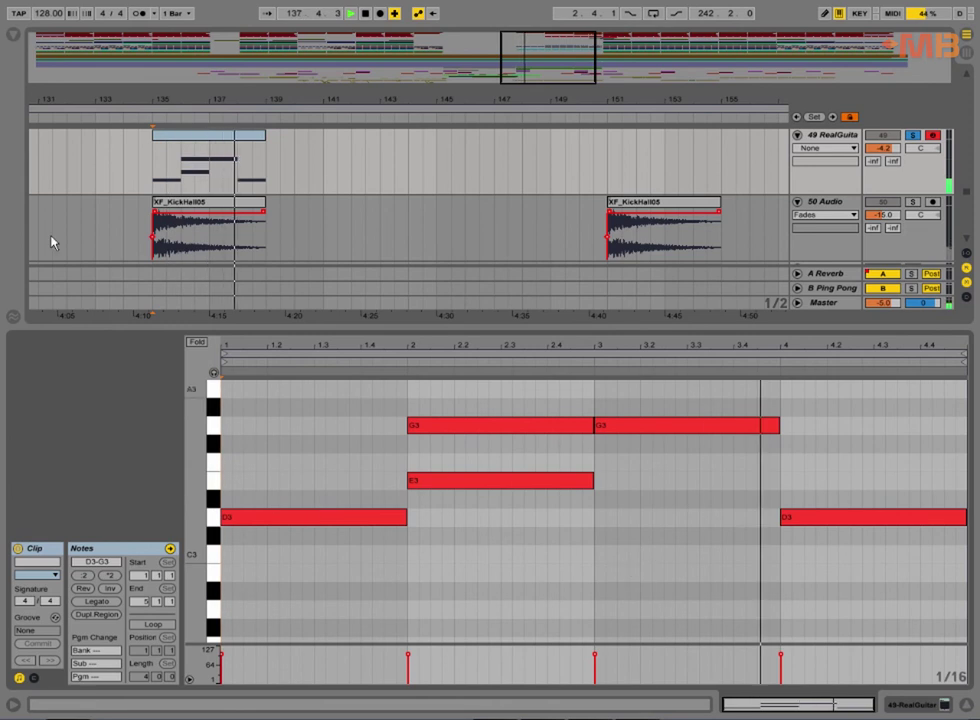
Turn on note preview, audition the low piano-roll keys around C1, and play the clip from bar 135.
left_click_drag(215, 431, 191, 449)
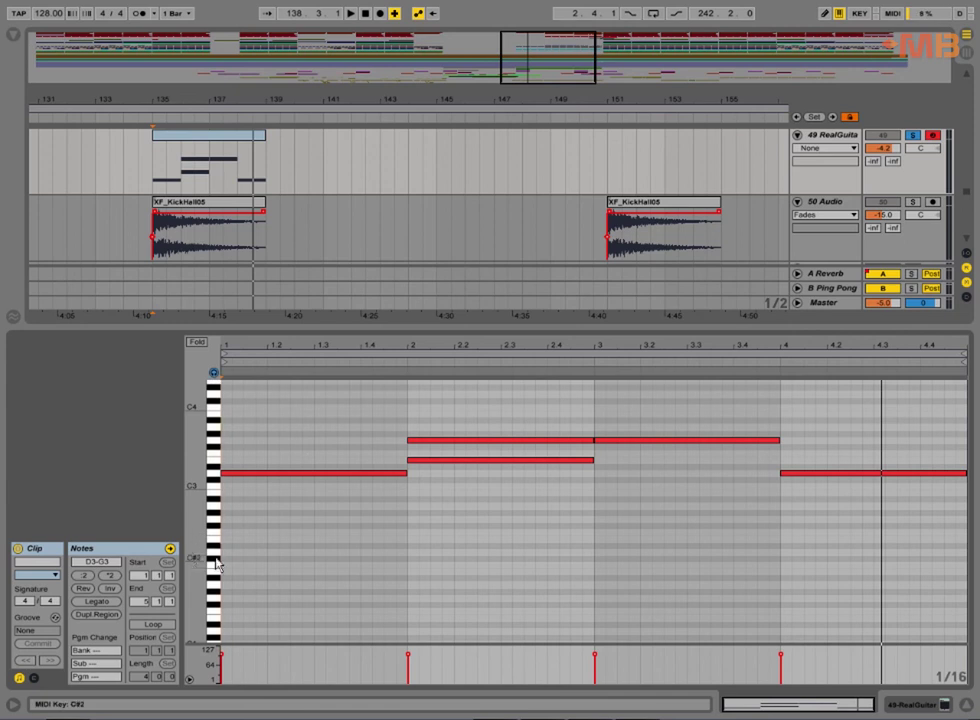
left_click_drag(214, 551, 216, 643)
scroll(216, 636, "down", 3)
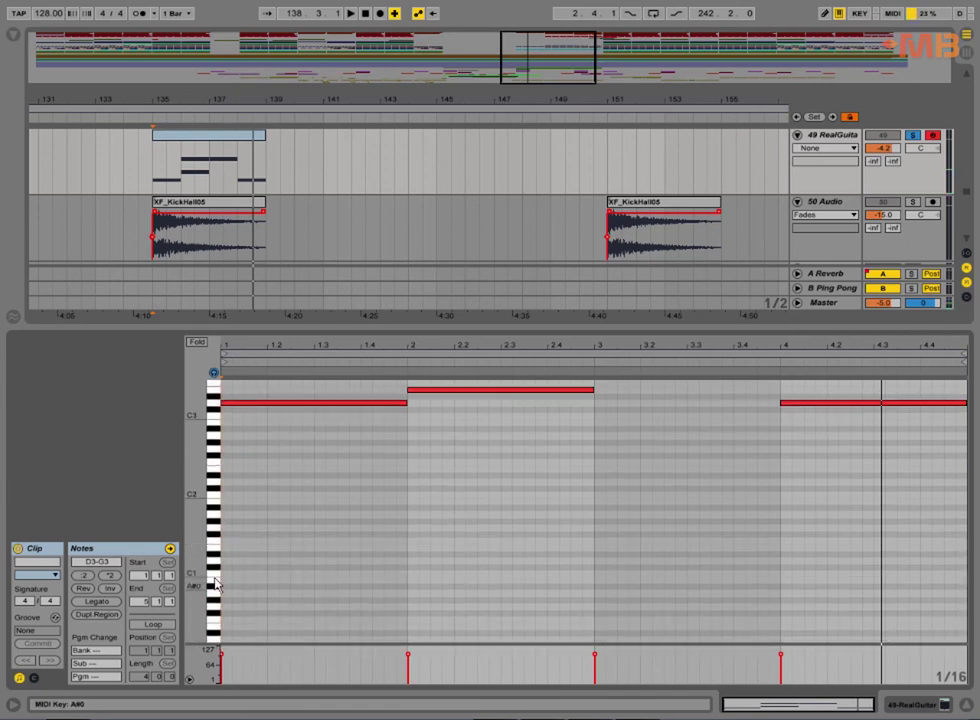
left_click(217, 576)
left_click(218, 564)
key("space")
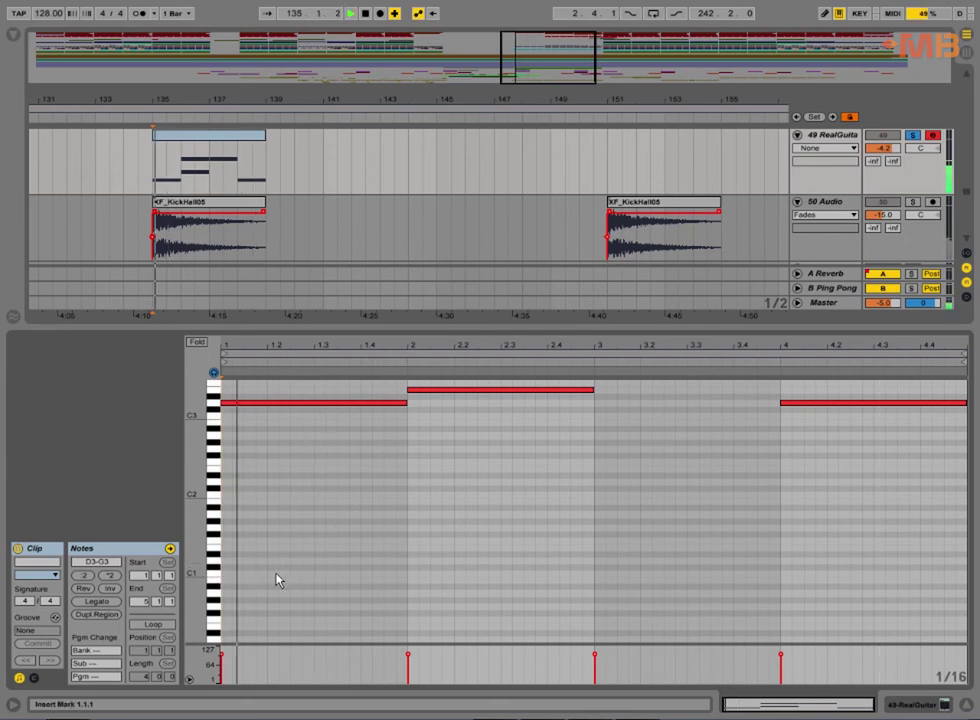
Add one-beat strum notes below the chords: a C1 on beat 1.3 and a D1 on beat 2.1.
double_click(275, 575)
left_click_drag(281, 574, 440, 562)
left_click_drag(298, 556, 313, 594)
key("Right")
key("Right")
key("Right")
key("Right")
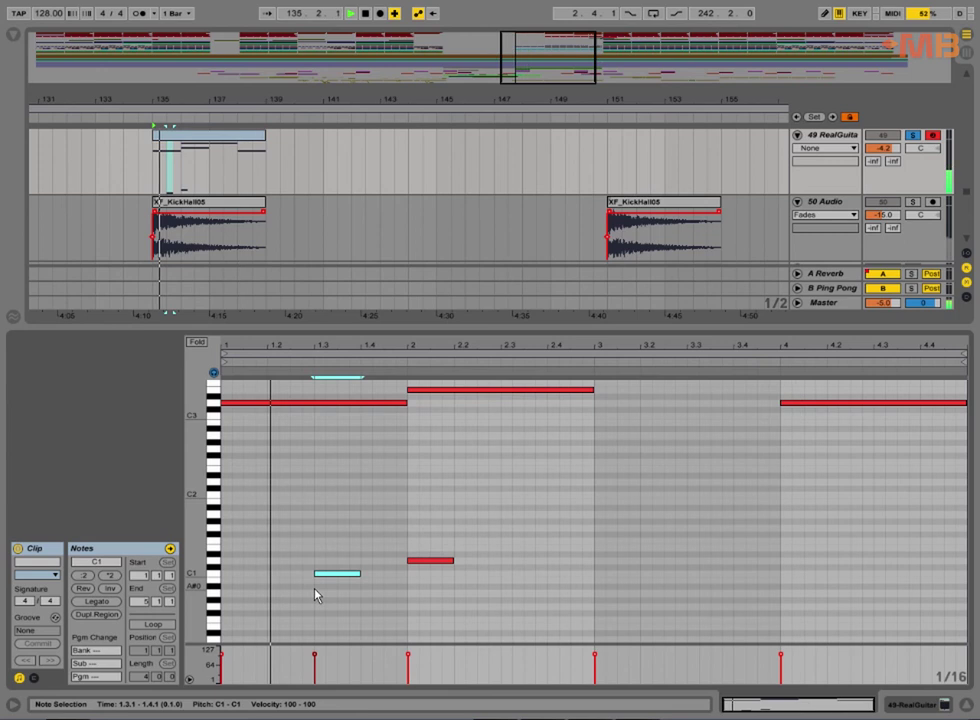
Shift the D1 note in the clip's second bar to beat 2.3.
left_click_drag(413, 568, 448, 615)
key("Right")
key("Right")
key("Right")
key("Right")
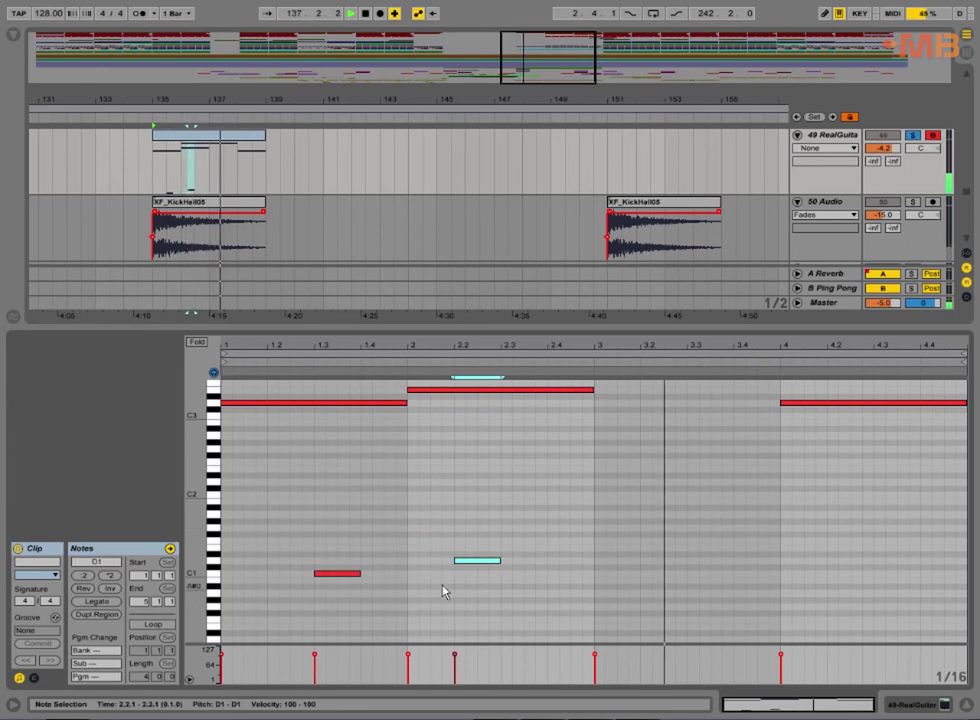
key("Right")
key("Right")
key("Right")
key("Right")
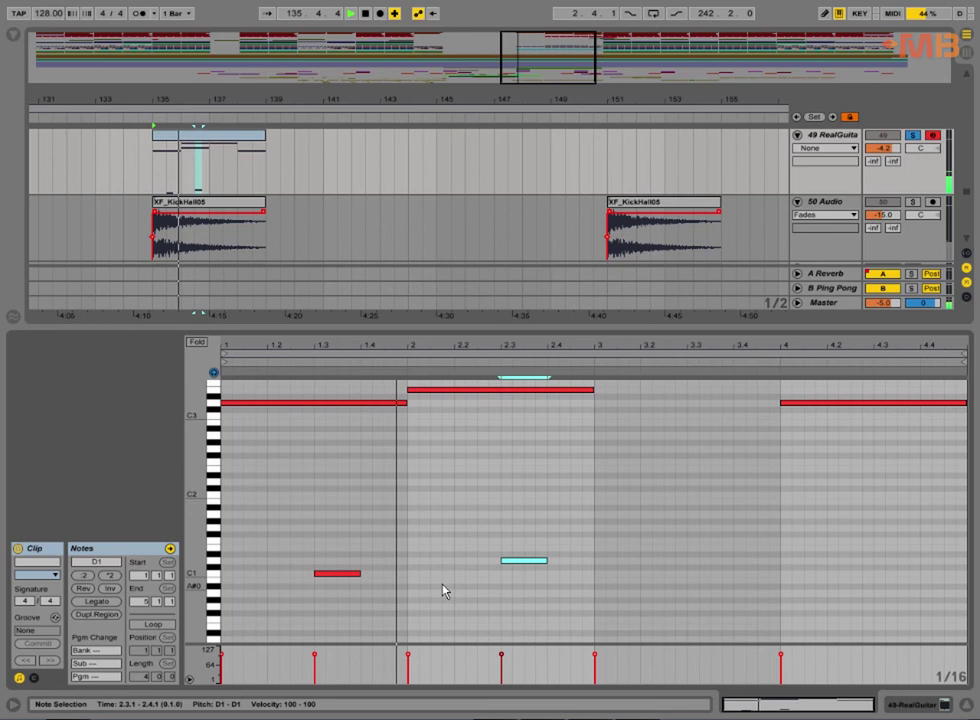
Copy the first bar's C1 note to D1 on beat 1.4 and play the clip.
left_click(353, 569)
left_click_drag(355, 575, 388, 570)
key("space")
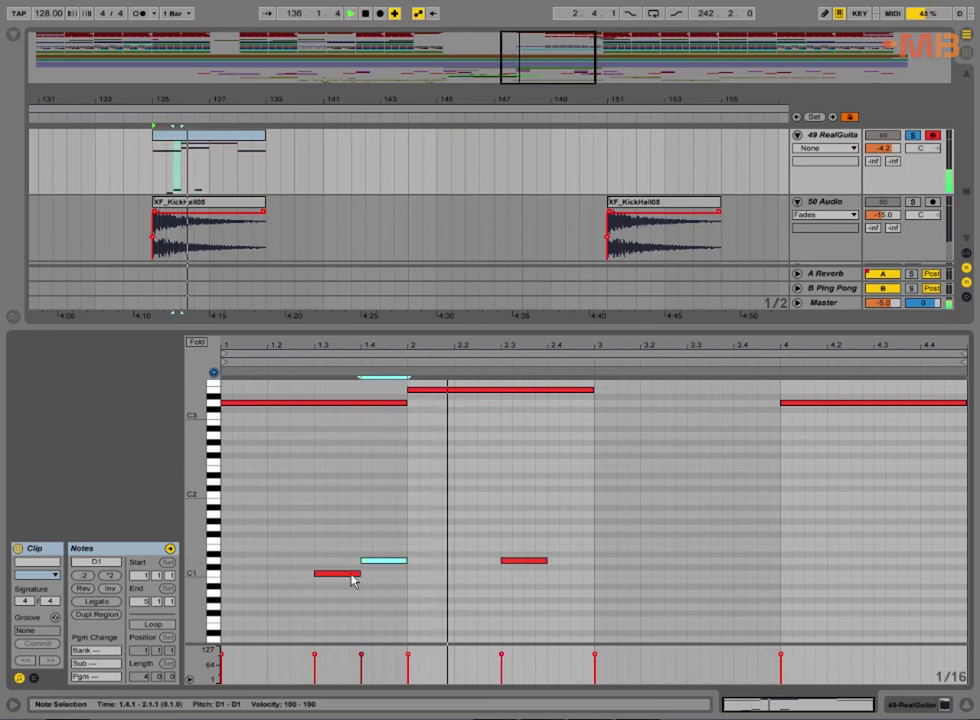
left_click(523, 561)
left_click_drag(556, 561, 737, 578)
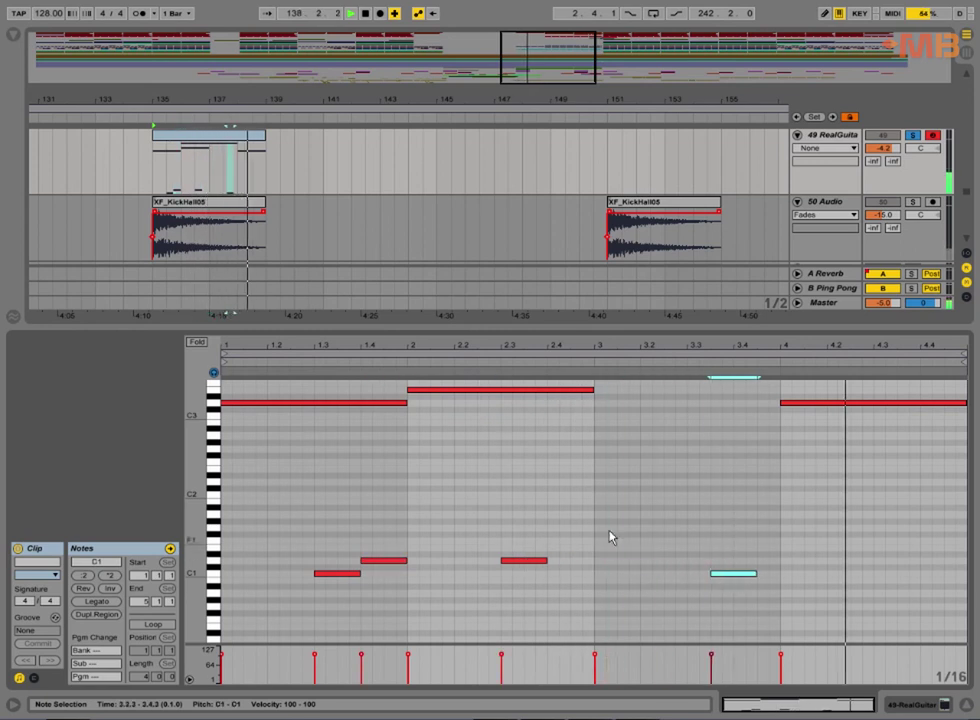
key("Delete")
Duplicate the C1 and D1 strum notes of the first two bars into bars three and four and play the clip.
key("space")
left_click_drag(597, 531, 228, 622)
key("ctrl+d")
key("space")
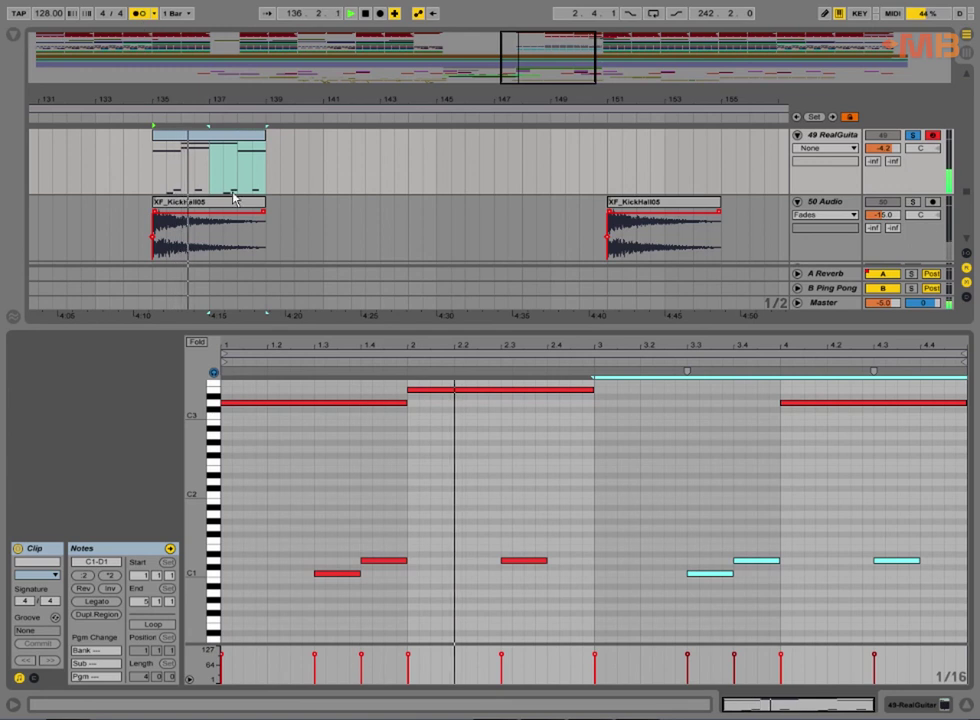
left_click(529, 561)
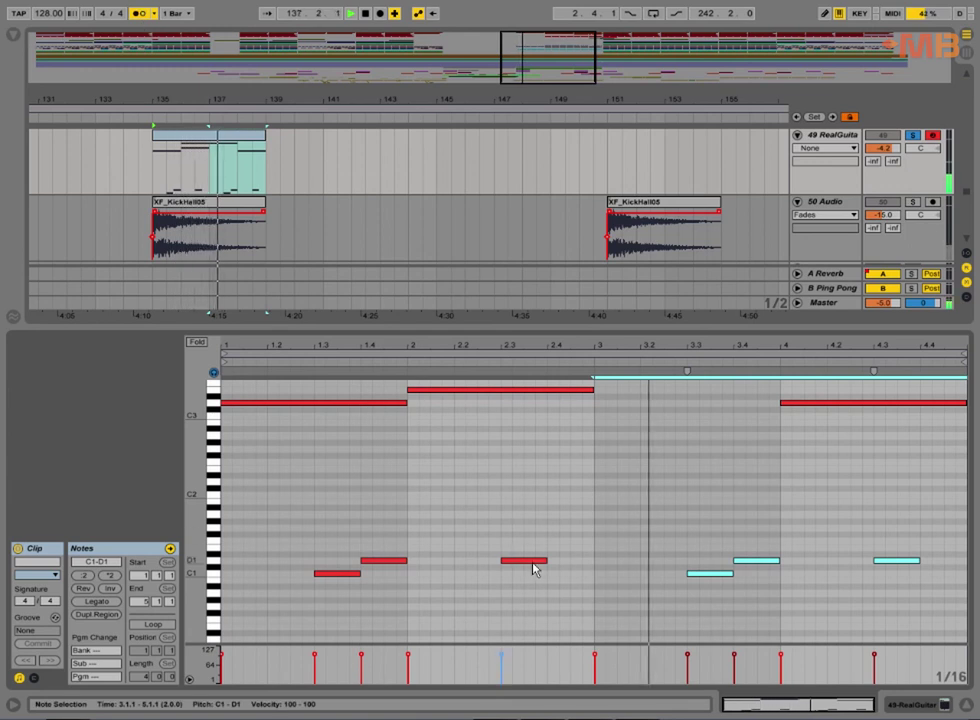
Add a half-beat D1 note at 3.2.3, directly before the third bar's C1 note.
left_click(717, 575)
left_click_drag(717, 577, 666, 562)
key("Right")
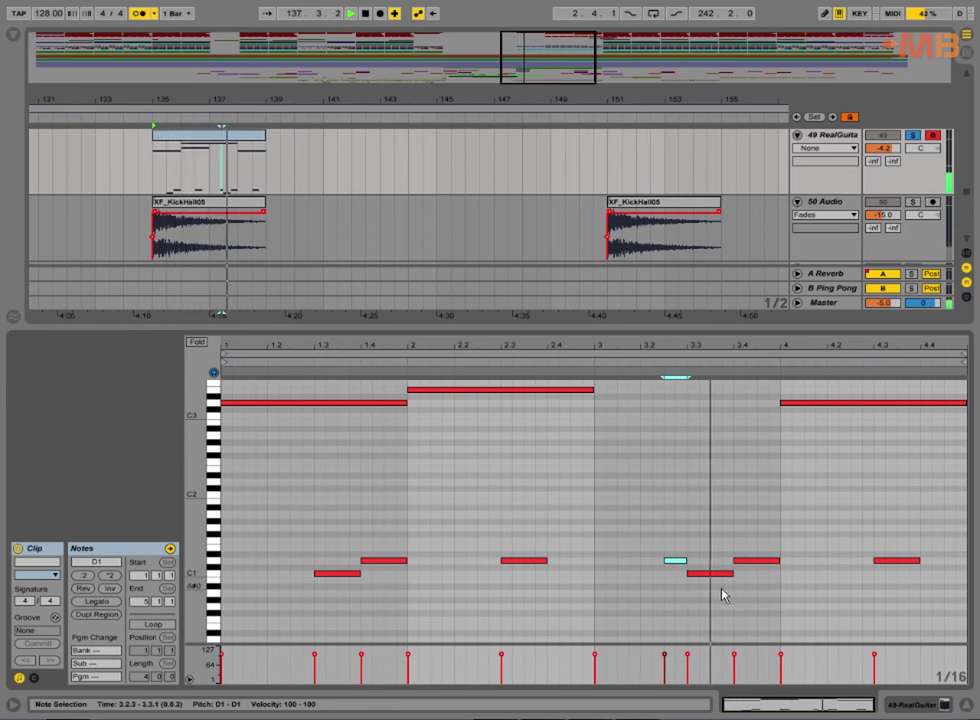
key("space")
Fill the clip's last beat with half-beat notes C#1 at 4.4.1 and D#1 at 4.4.3, and play from bar four.
left_click(900, 560)
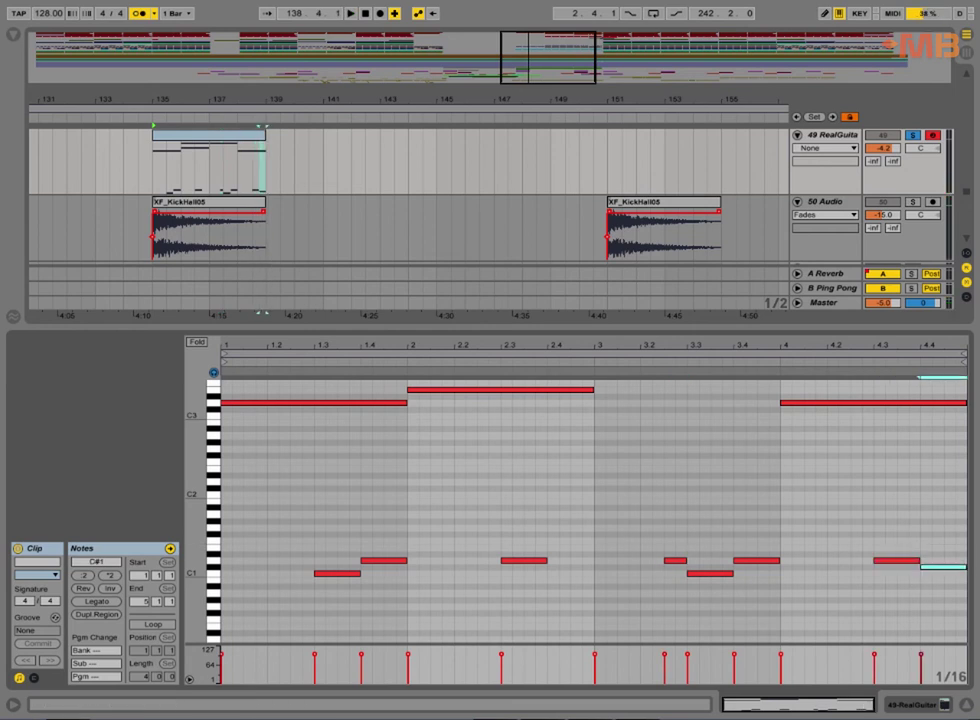
left_click_drag(965, 567, 940, 575)
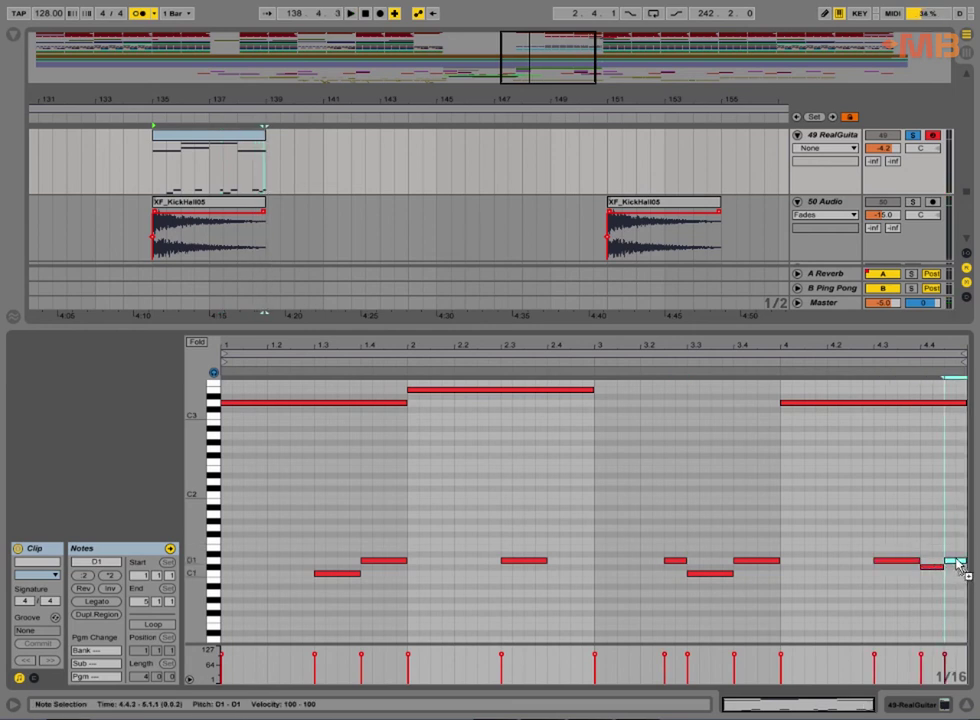
left_click(780, 510)
key("space")
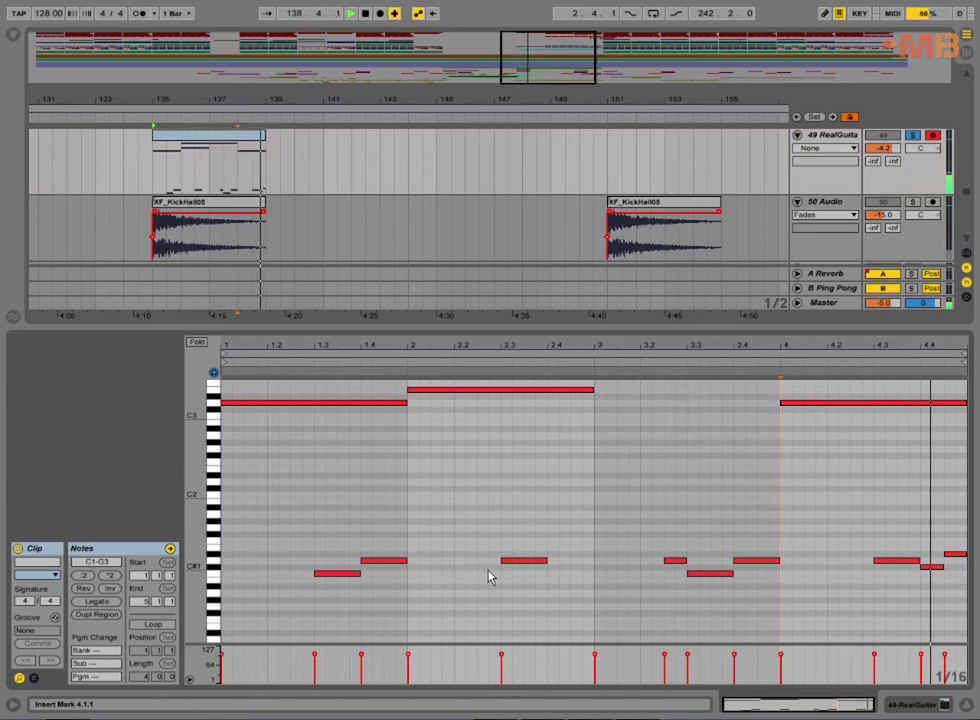
Add an EQ Eight from the audio effects to the 49 RealGuitar track.
scroll(700, 195, "up", 1)
left_click(840, 167)
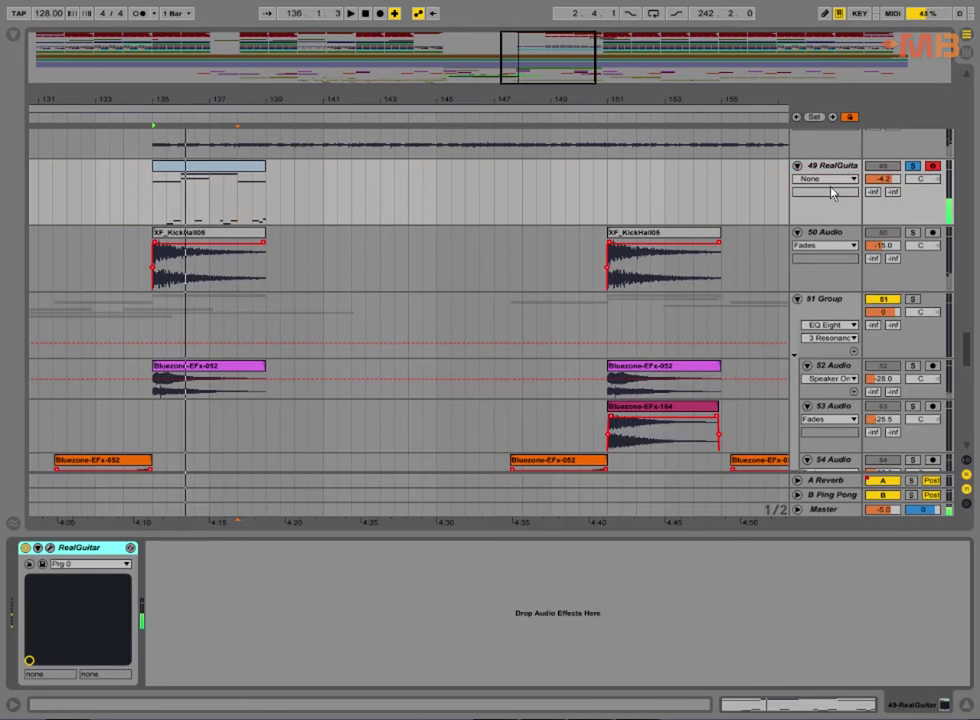
left_click(13, 37)
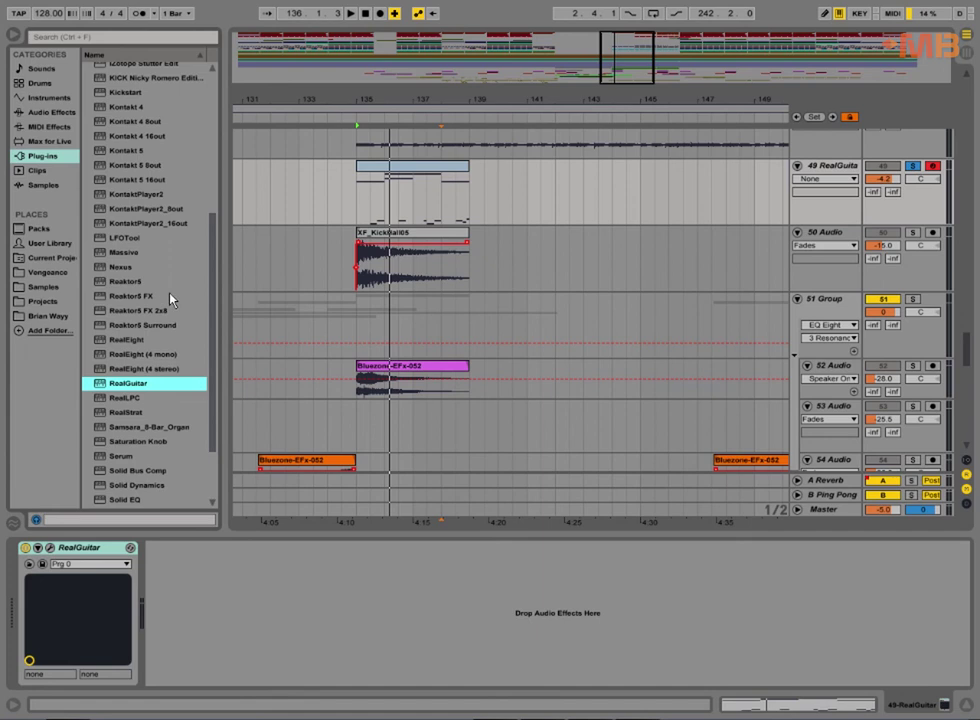
left_click(52, 112)
left_click(121, 214)
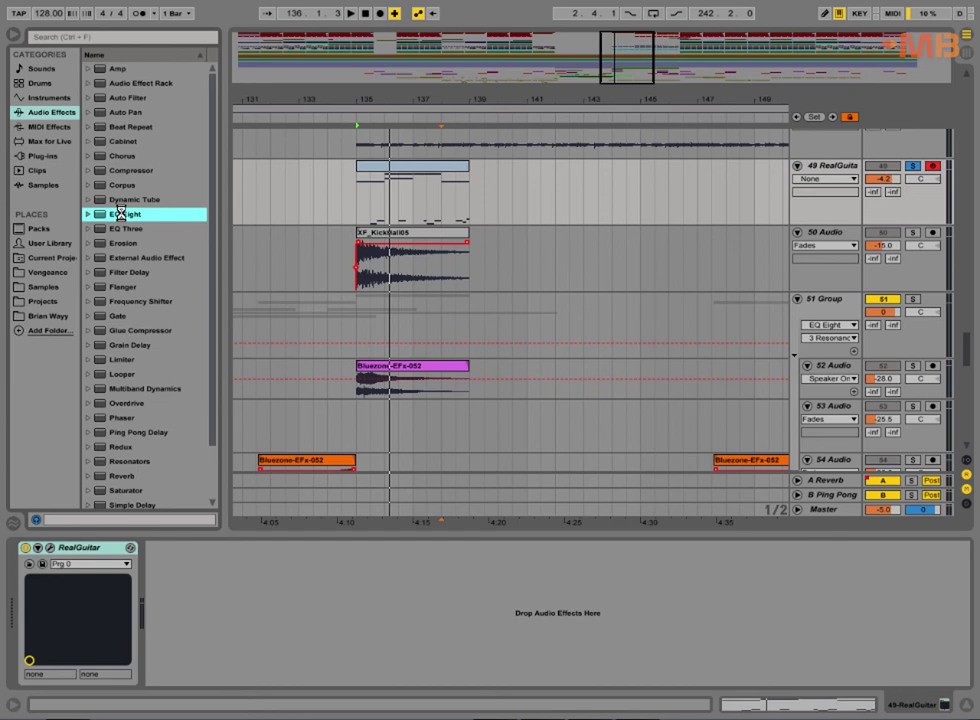
scroll(846, 211, "up", 1)
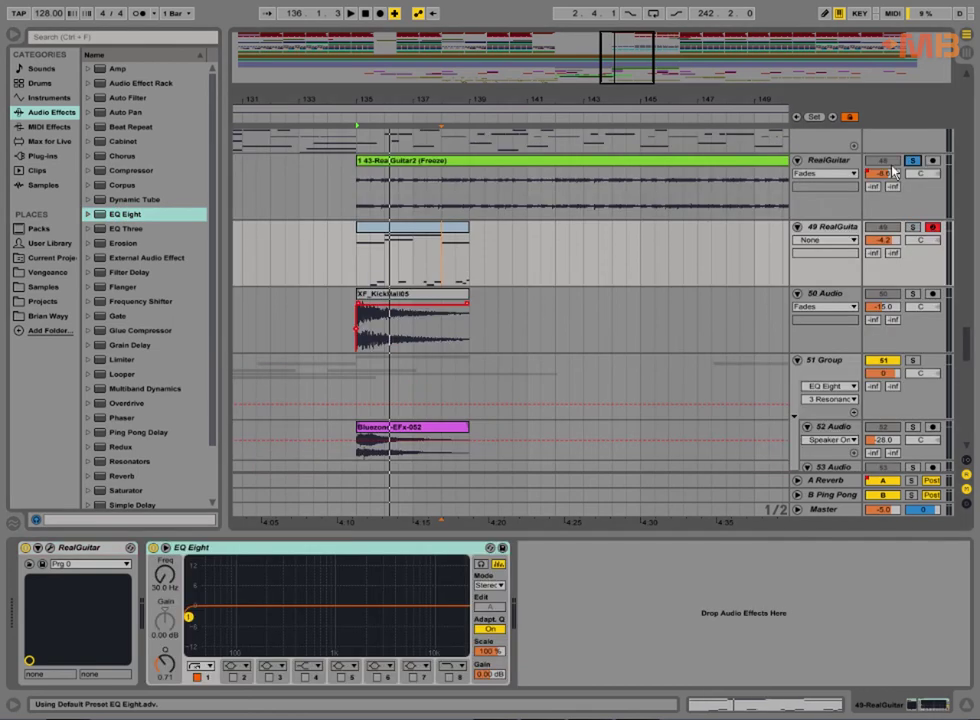
Compare with the frozen RealGuitar track, solo track 49 again, and set EQ Eight's band 1 low cut to about 228 Hz.
key("space")
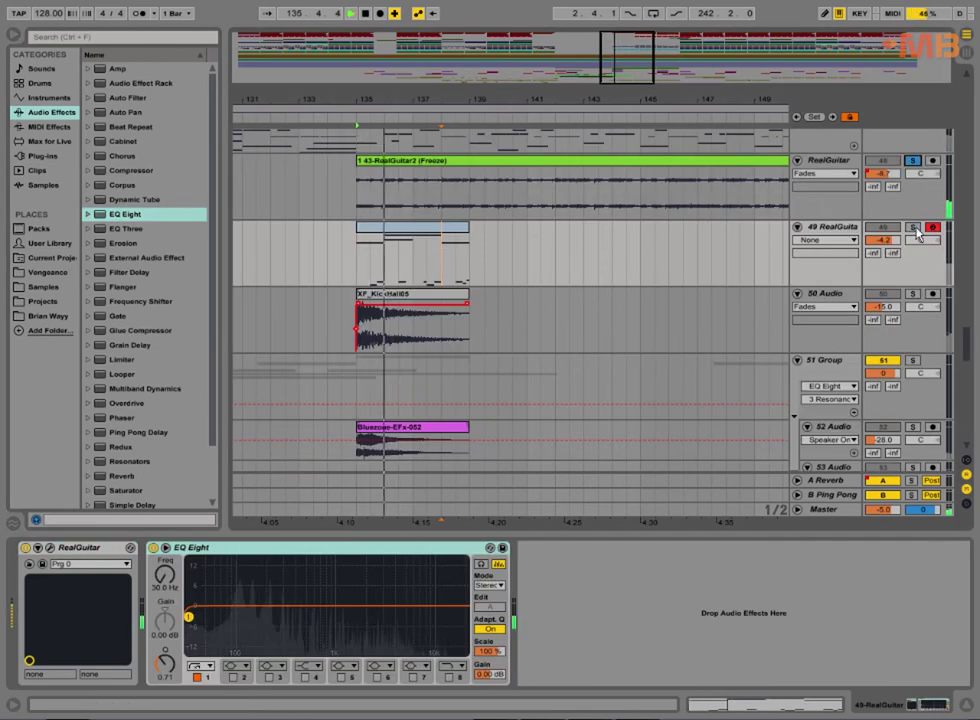
left_click(913, 228)
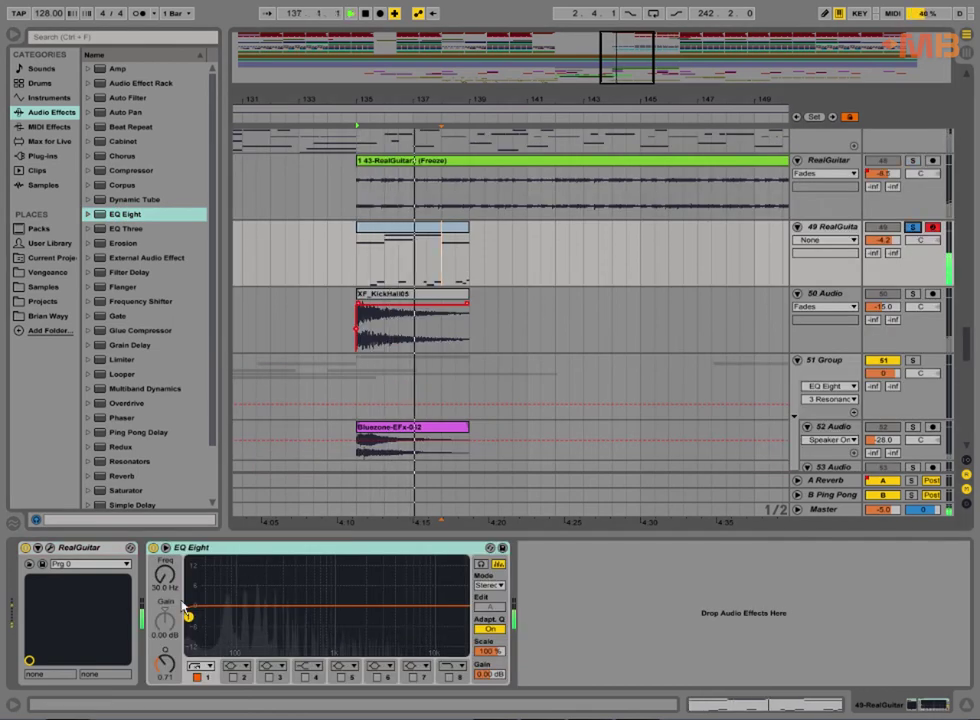
left_click_drag(187, 614, 242, 611)
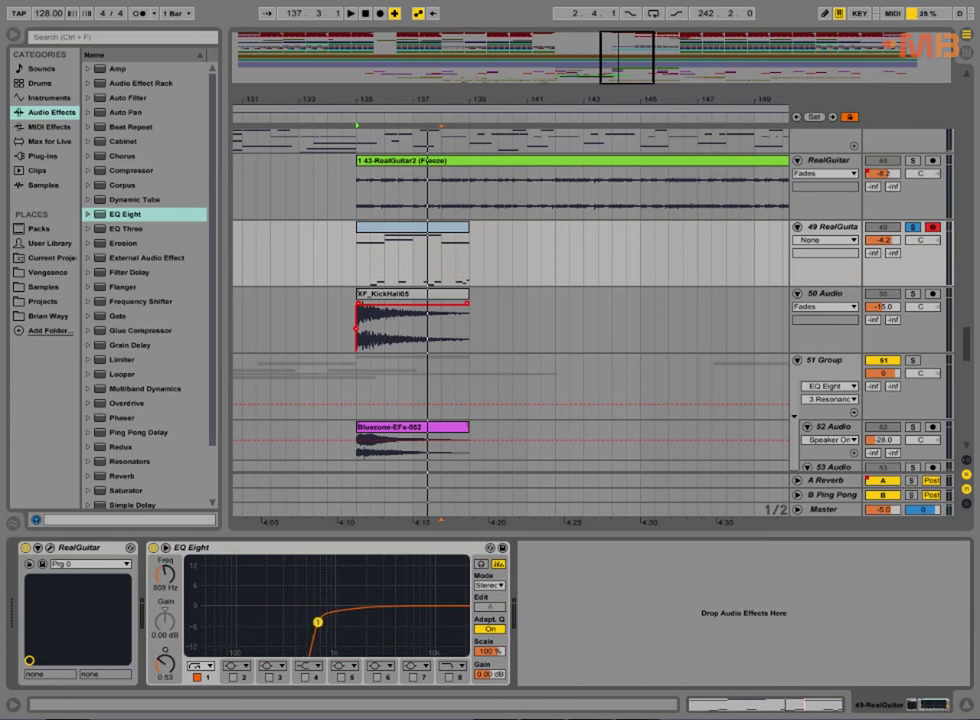
mouse_move(279, 625)
left_mouse_down()
mouse_move(296, 625)
mouse_move(273, 635)
left_mouse_up()
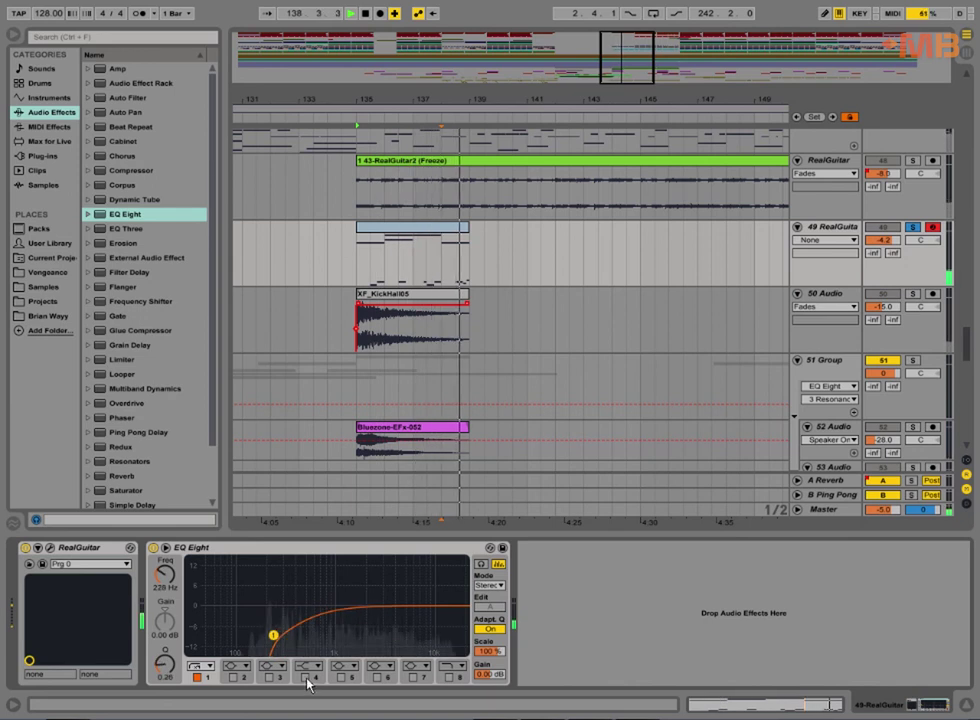
Boost EQ Eight's band 4 shelf by 7.56 dB at 5.29 kHz and cut band 2 by 9.79 dB at 790 Hz.
left_click(305, 677)
mouse_move(403, 605)
left_mouse_down()
mouse_move(370, 582)
mouse_move(405, 582)
left_mouse_up()
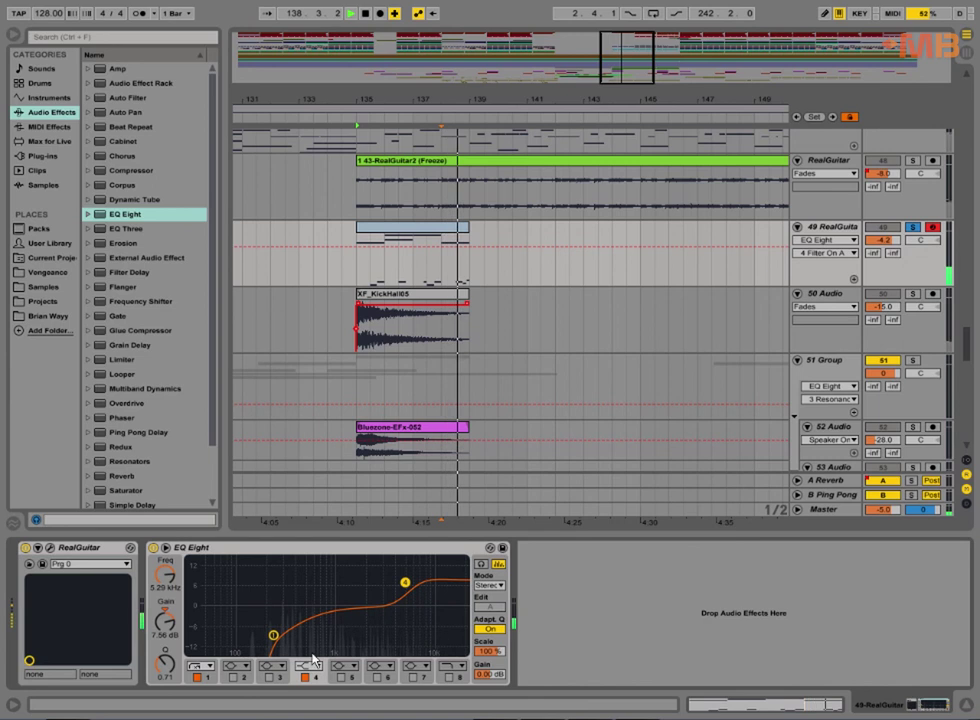
left_click(233, 677)
left_click_drag(268, 605, 325, 637)
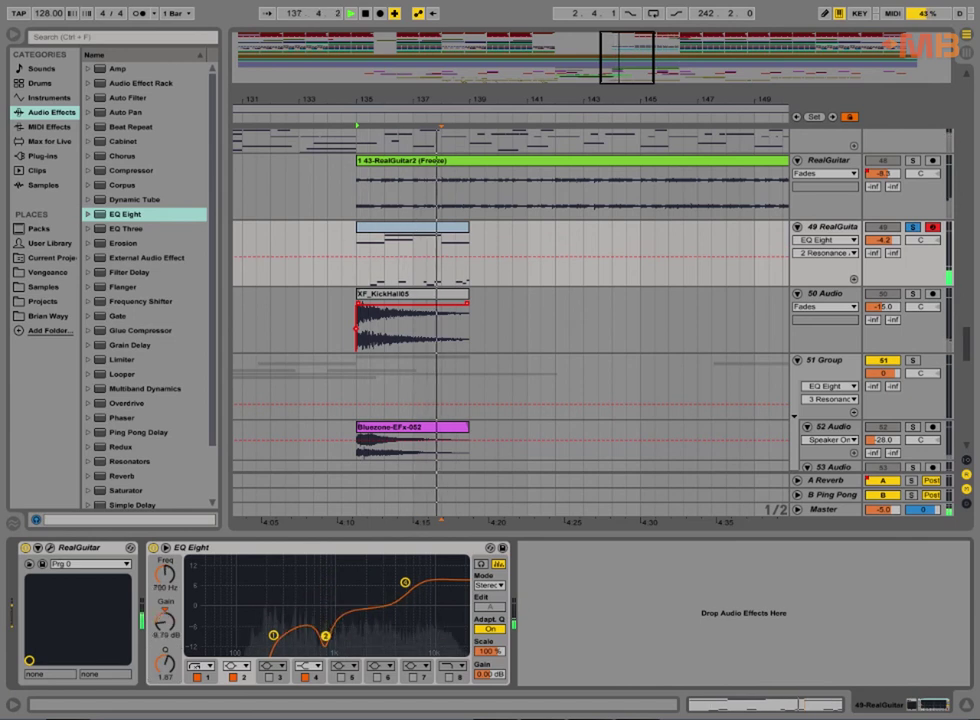
Add a Glue Compressor after the EQ Eight on the RealGuitar track and lower its threshold to -34.3 dB.
left_click(876, 232)
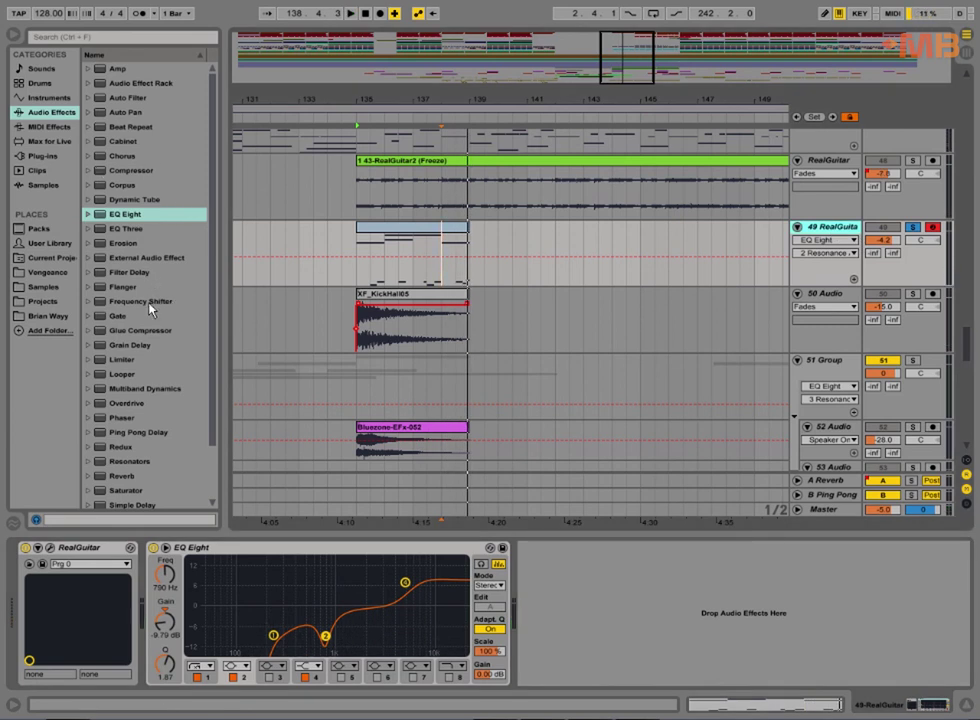
left_click(117, 332)
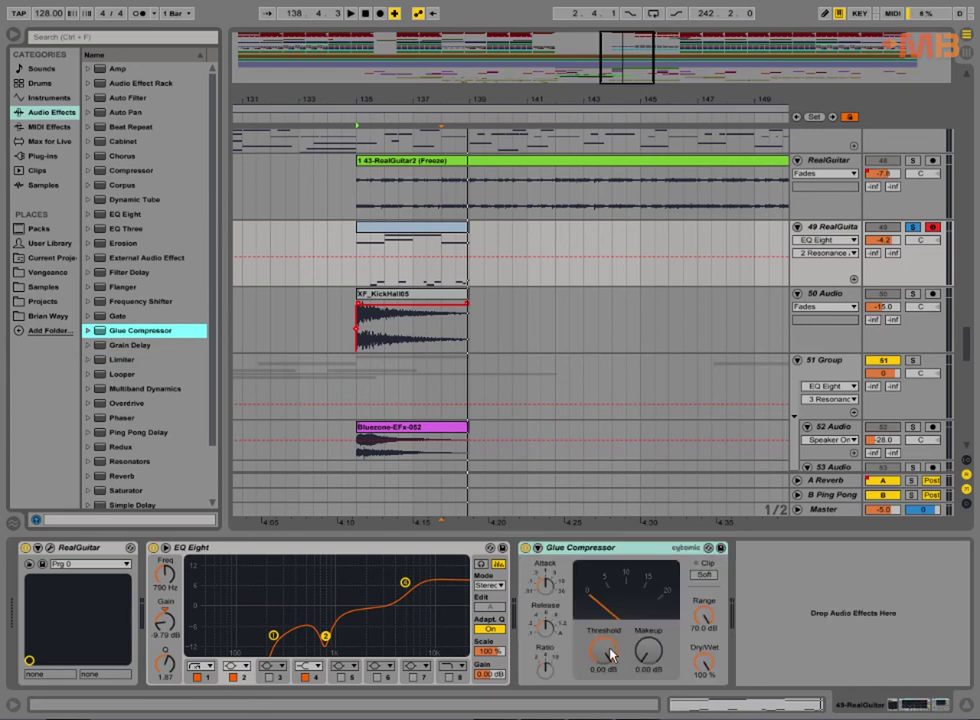
key("space")
left_click_drag(611, 654, 611, 711)
key("space")
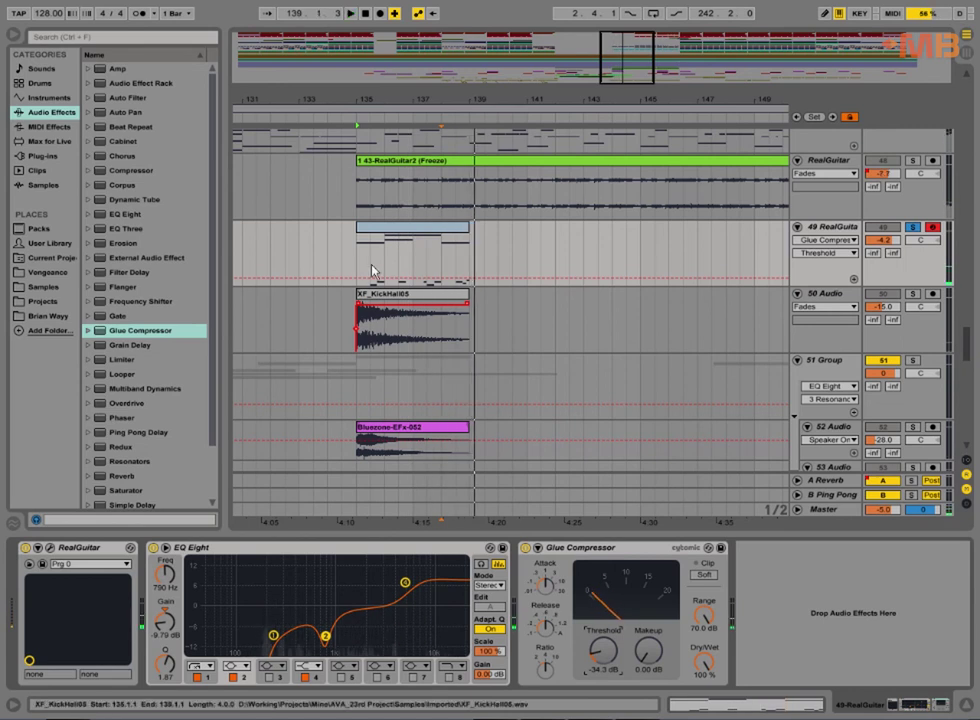
left_click(352, 257)
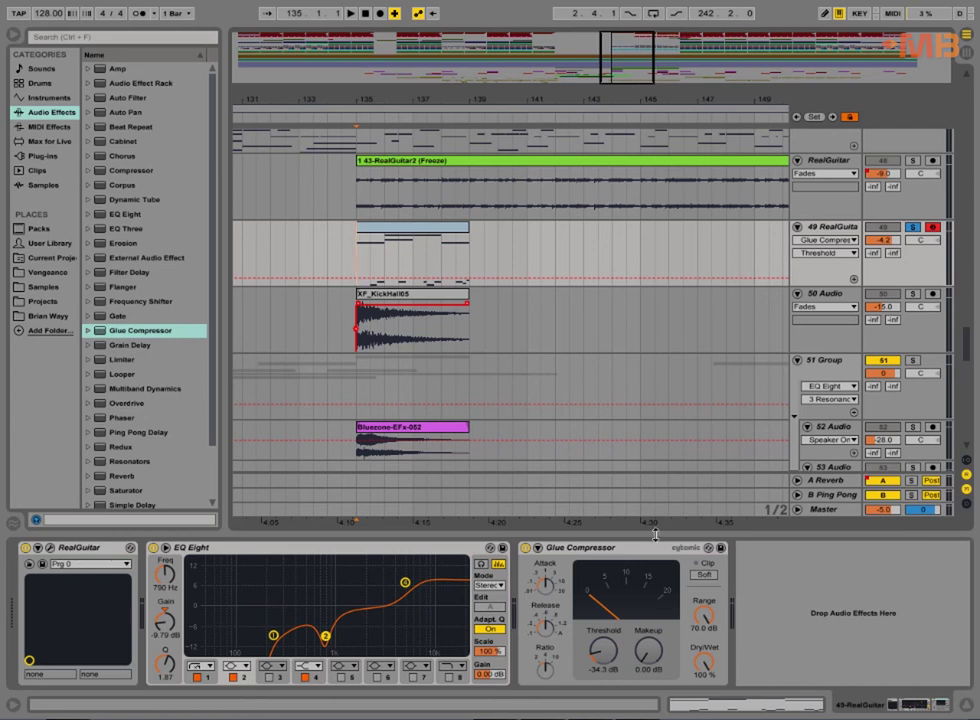
Insert a Saturator between EQ Eight and Glue Compressor, set its drive to 10.9 dB, and play the guitar part.
scroll(143, 427, "down", 2)
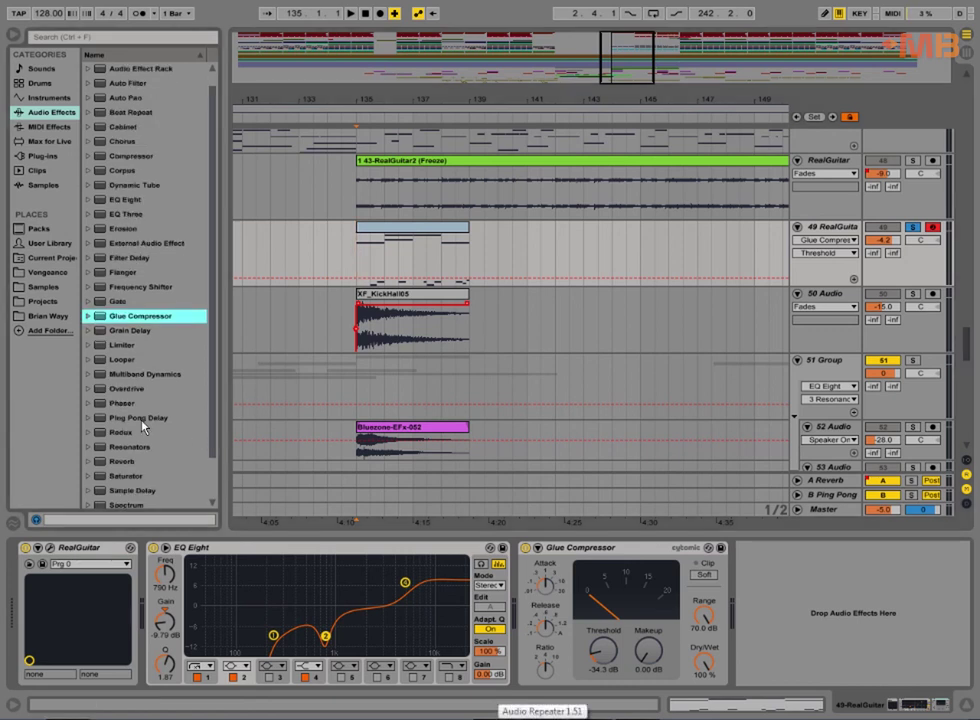
left_click_drag(127, 432, 515, 648)
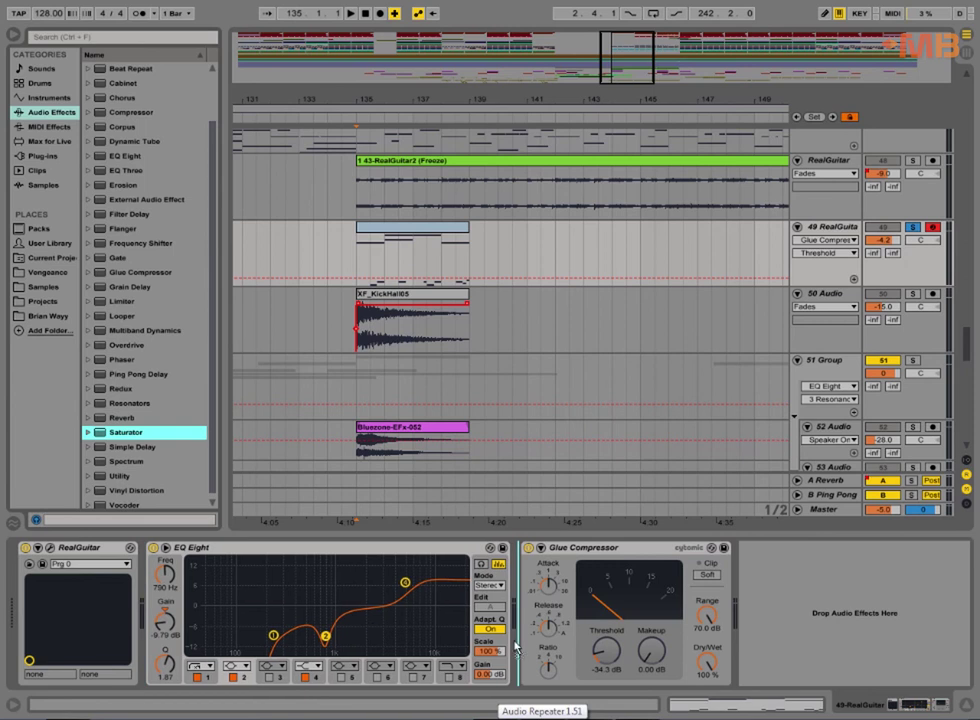
left_click_drag(534, 604, 537, 561)
left_click(538, 548)
key("space")
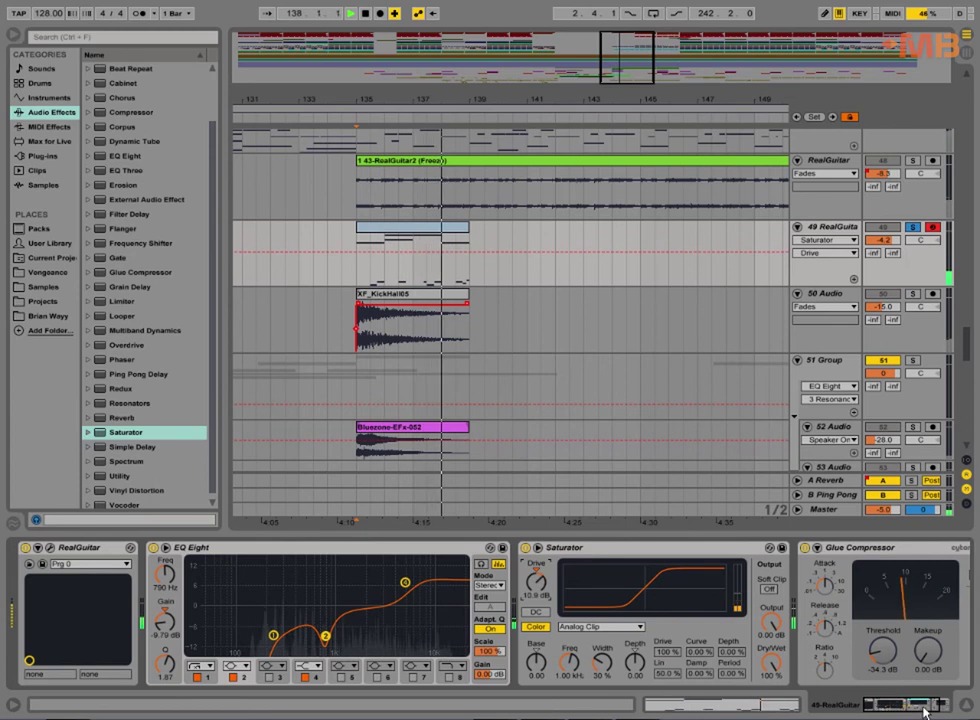
Look over the guitar's effect chain and delete the 49 RealGuitar demo track.
left_click(880, 706)
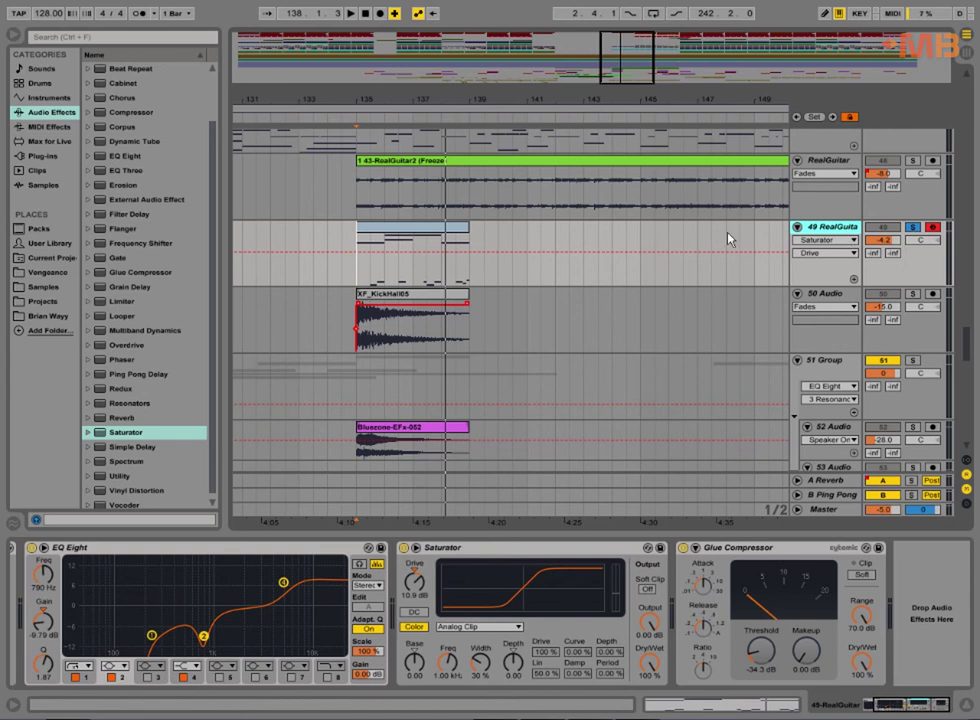
key("Delete")
Solo 50 Group, play it from bar 135, and look through its effect and atmosphere tracks.
scroll(735, 262, "down", 3)
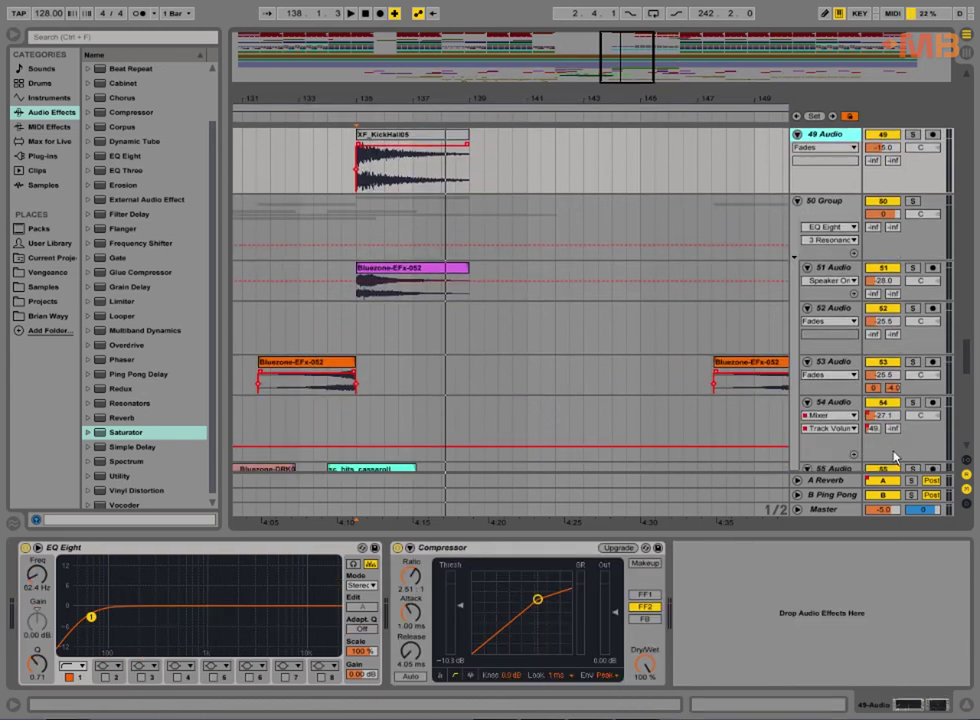
left_click(914, 202)
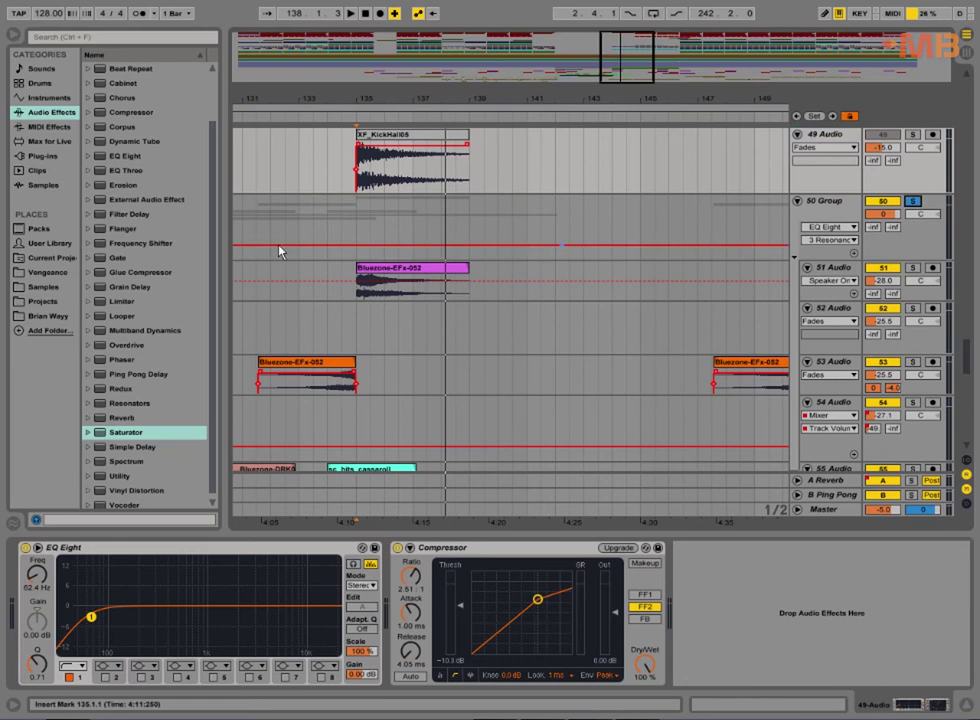
left_click(362, 227)
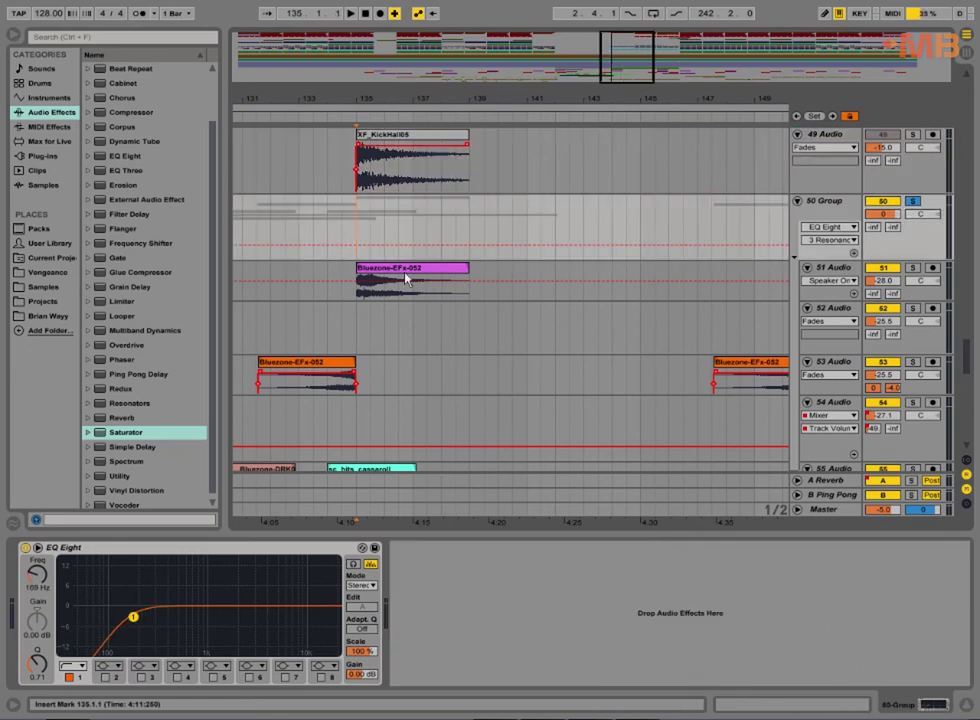
key("space")
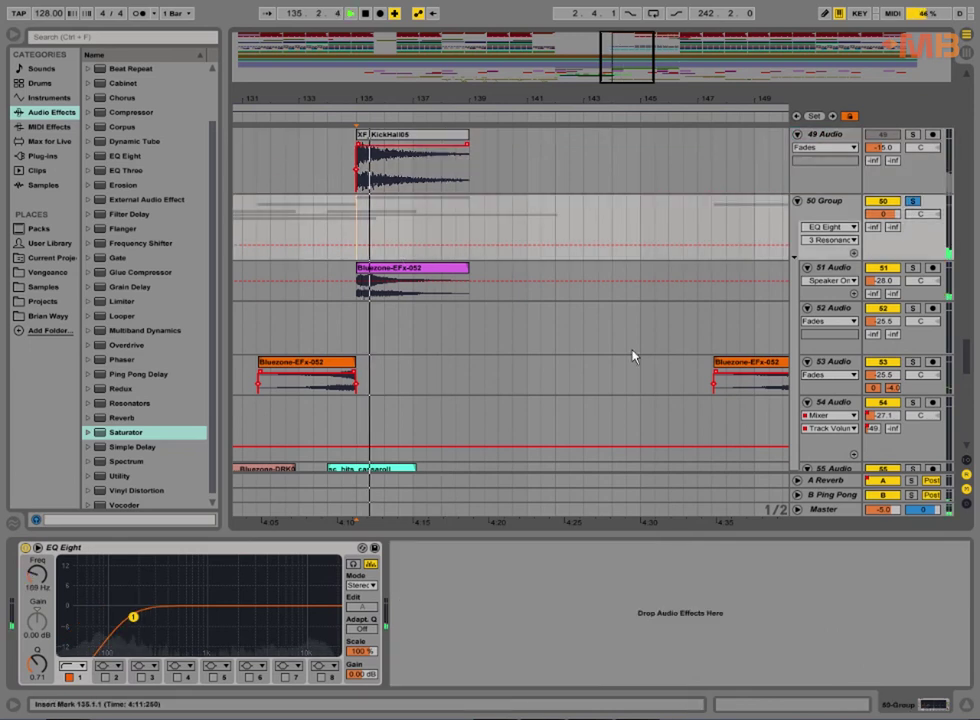
scroll(490, 366, "down", 5)
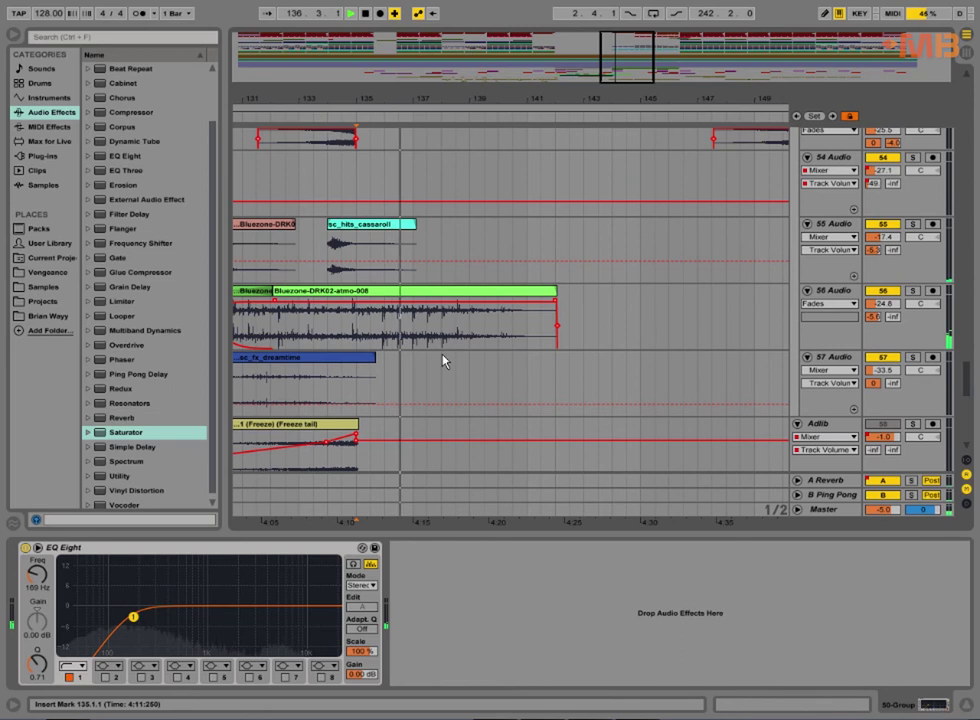
scroll(452, 362, "up", 5)
scroll(452, 360, "down", 6)
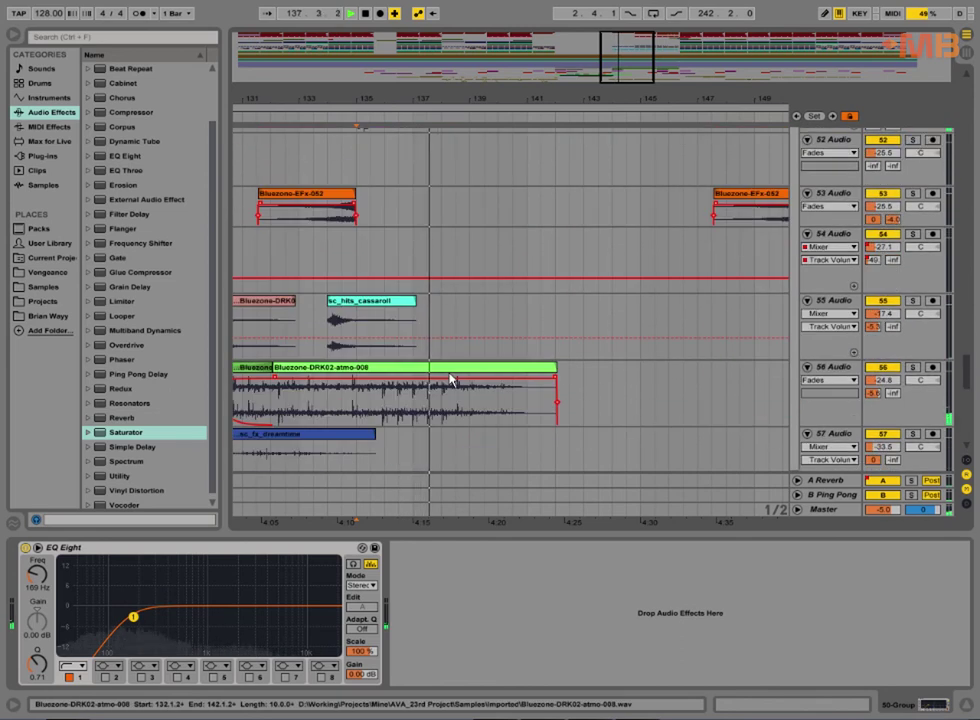
Play the Adlib track from bar 132 and solo it to hear its freeze clip.
scroll(400, 323, "left", 10)
scroll(400, 323, "up", 3)
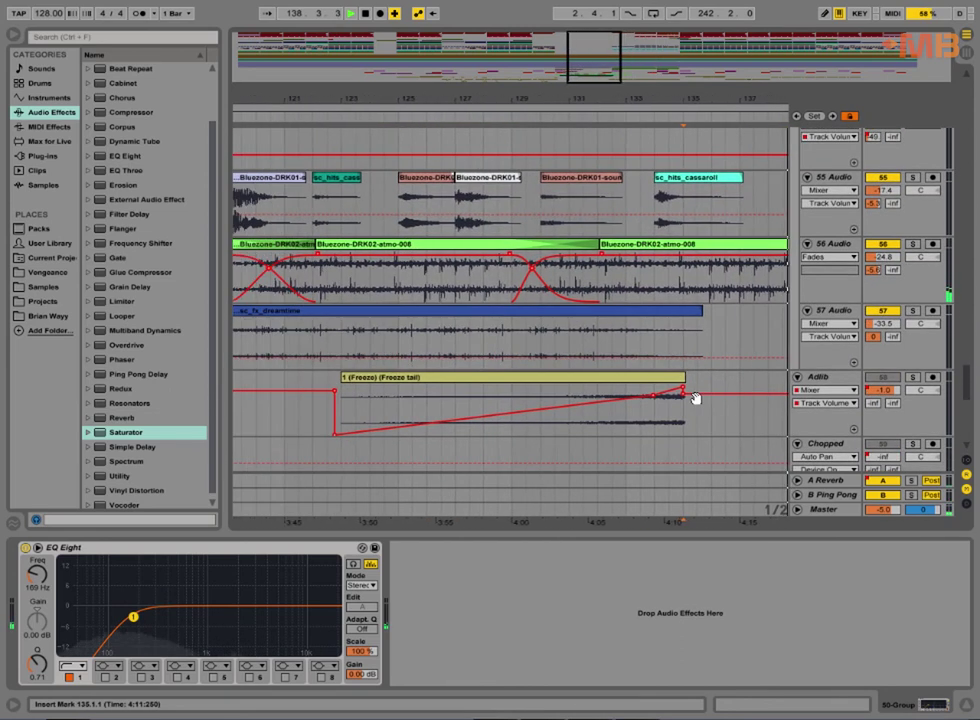
left_click(568, 415)
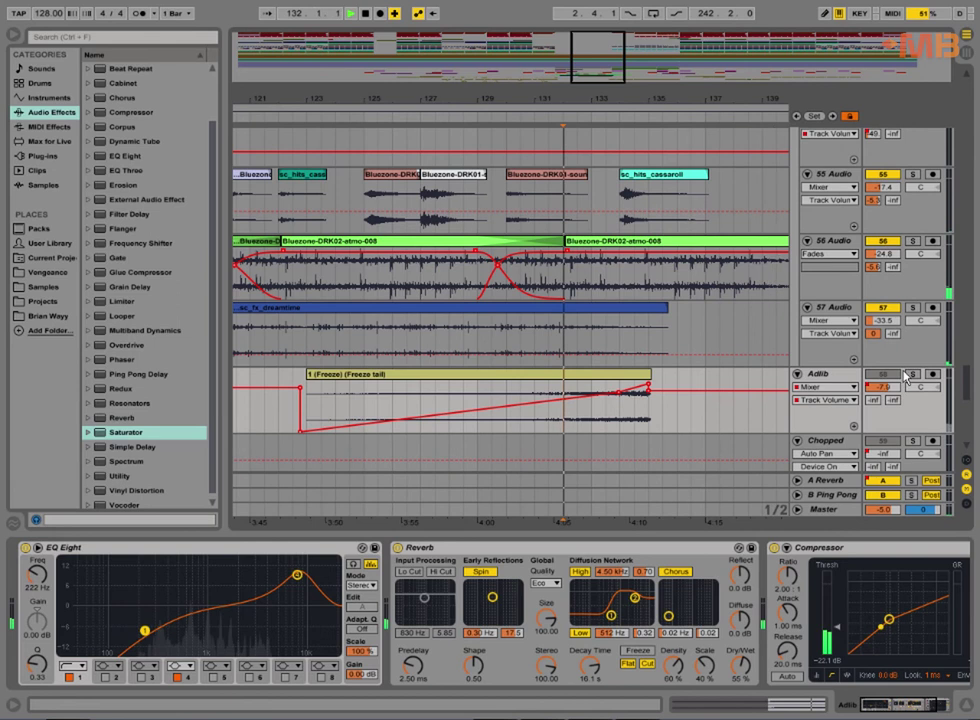
left_click(912, 375)
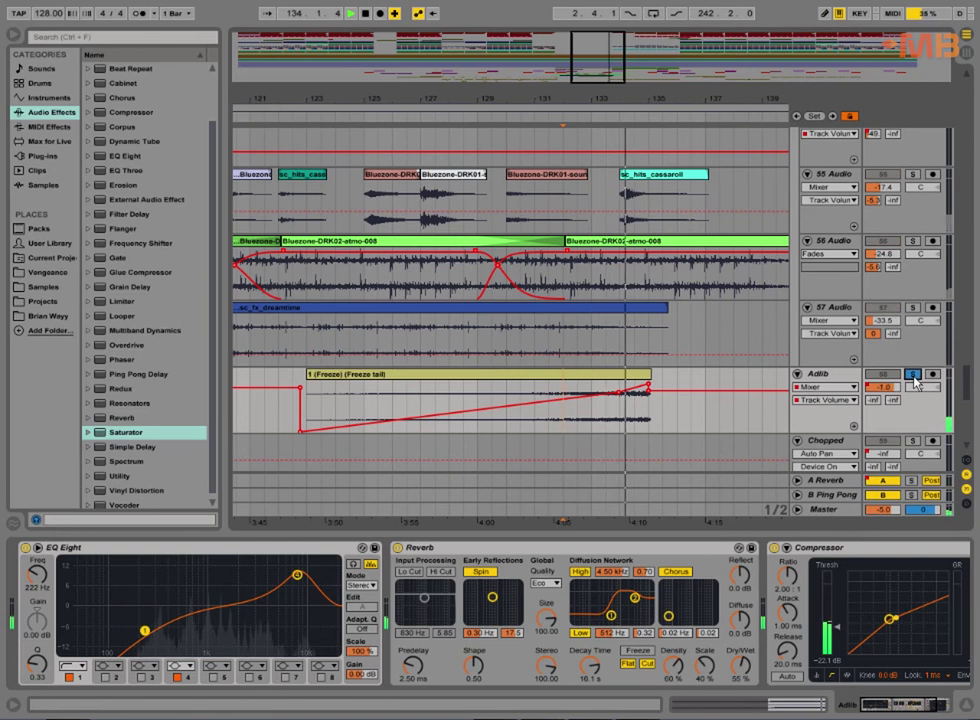
Hide the browser and detail view, and look over the effect, Adlib, Chopped and vocal tracks across the full arrangement.
scroll(798, 364, "down", 2)
scroll(800, 368, "down", 2)
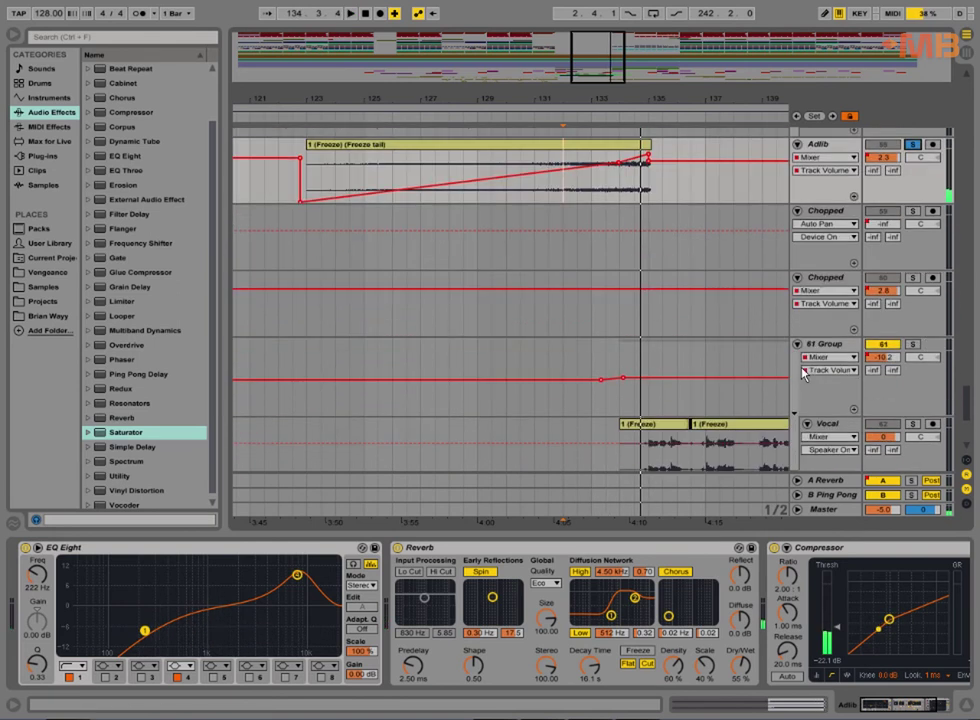
left_click_drag(531, 98, 529, 12)
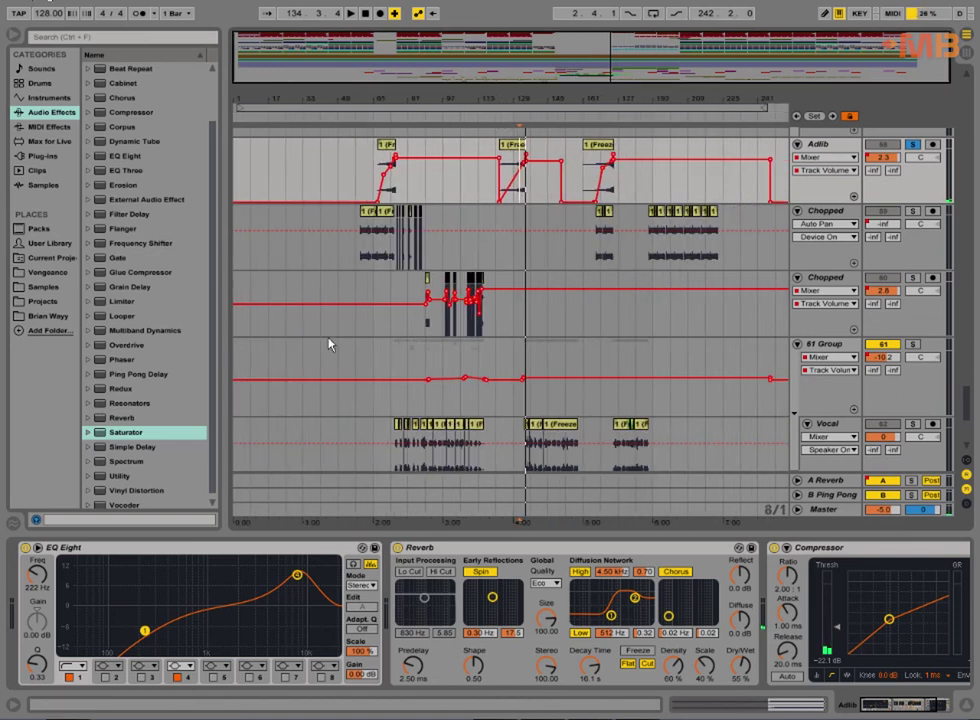
key("ctrl+alt+b")
key("ctrl+alt+l")
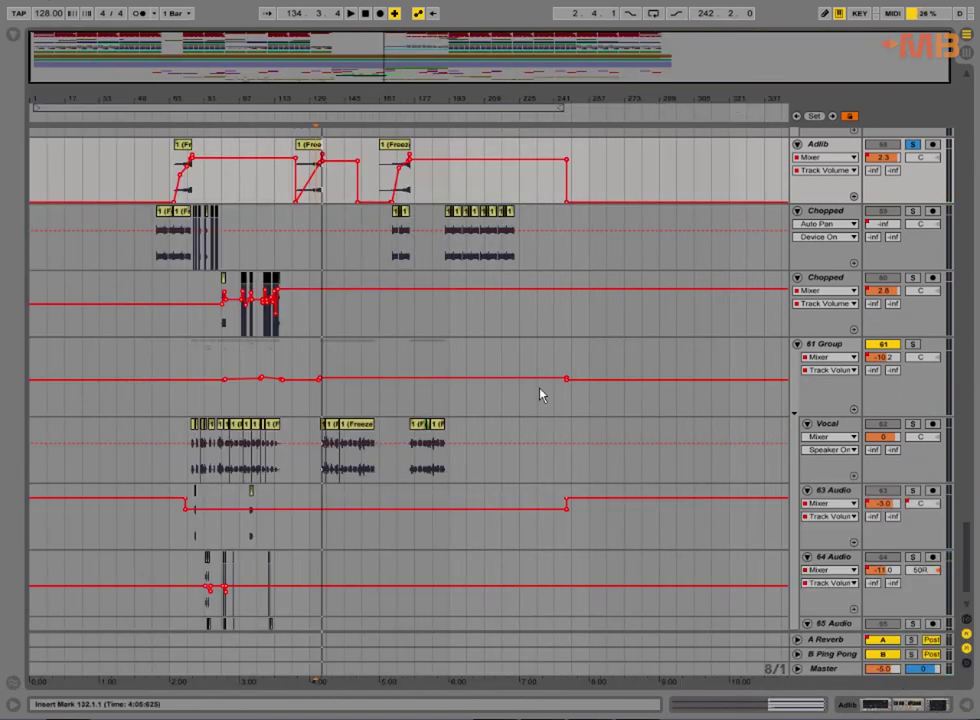
scroll(545, 385, "up", 10)
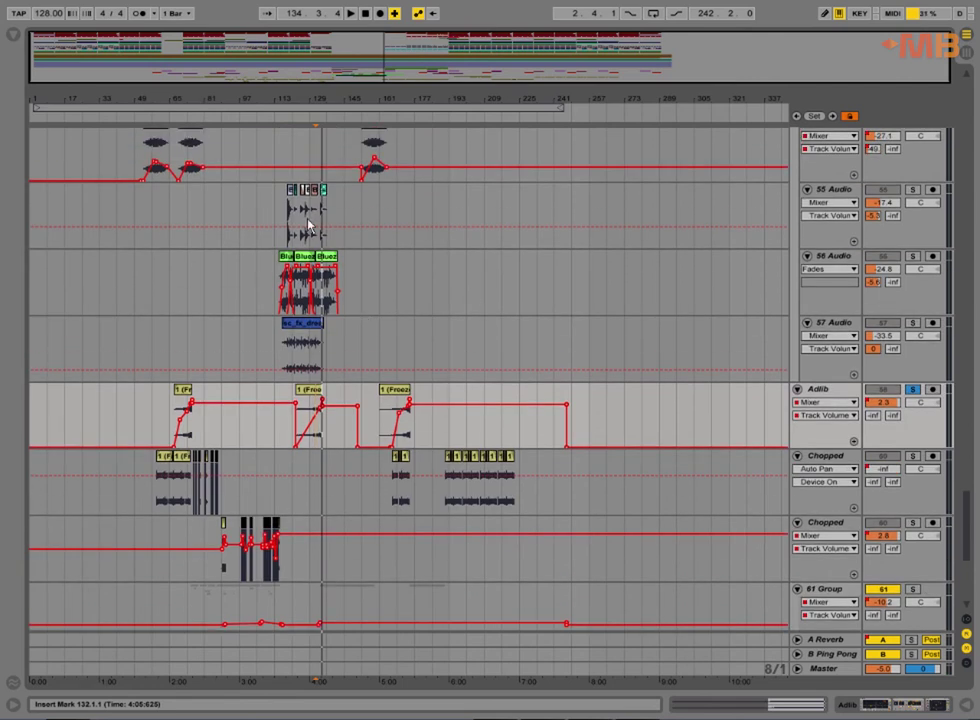
scroll(375, 325, "up", 1)
scroll(375, 325, "up", 7)
scroll(395, 312, "down", 10)
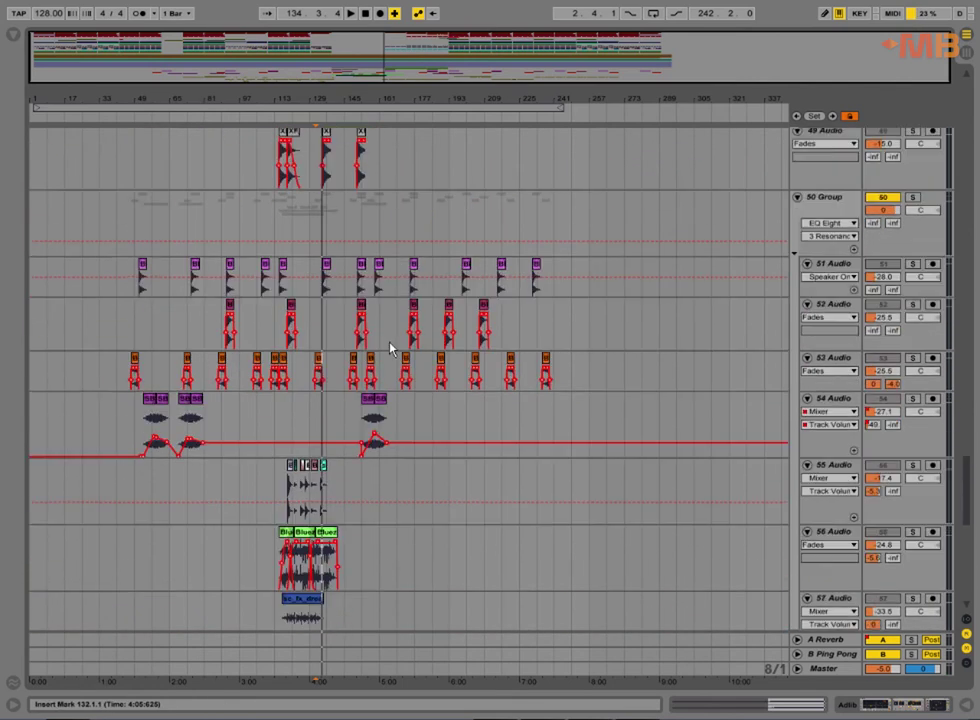
Play the soloed Adlib clip's rising end from position 133.3.1.
left_click_drag(307, 104, 503, 388)
left_click(428, 376)
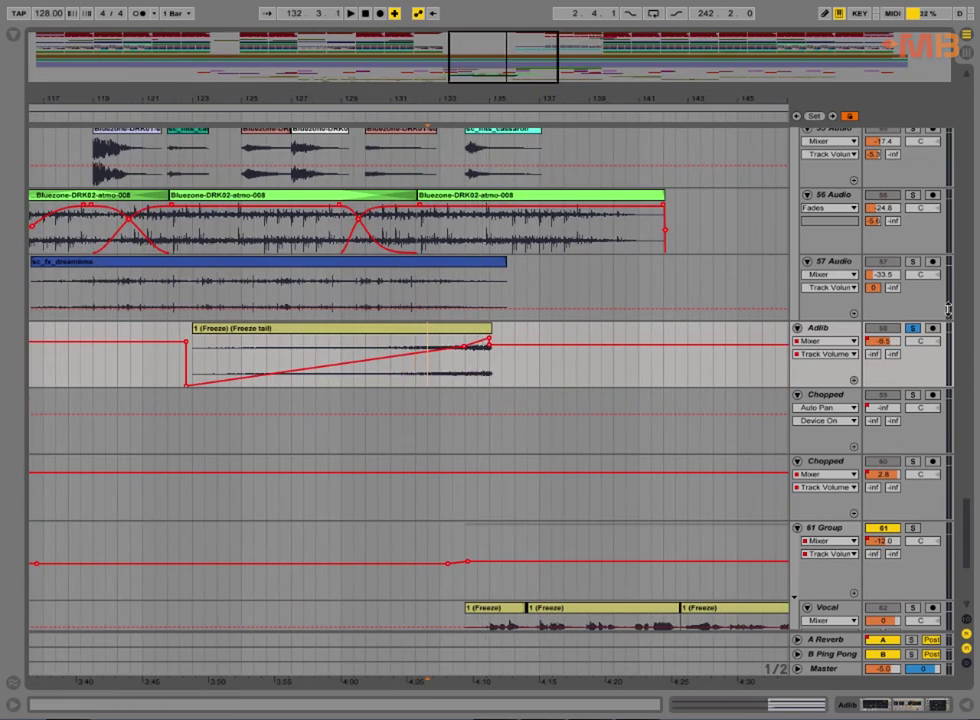
left_click_drag(539, 391, 449, 387)
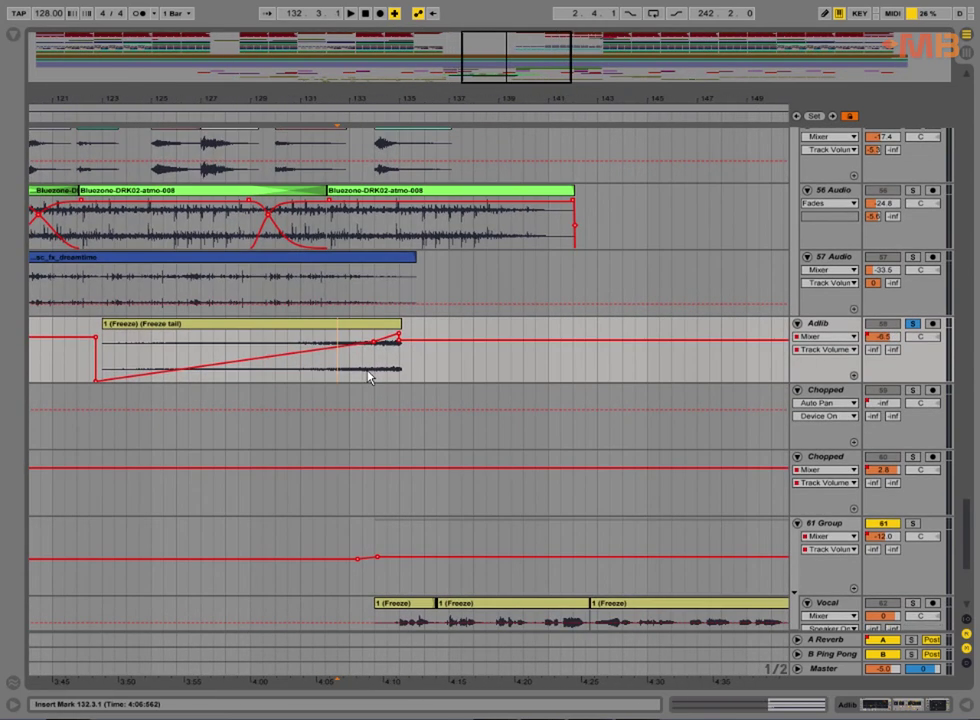
left_click(367, 376)
key("space")
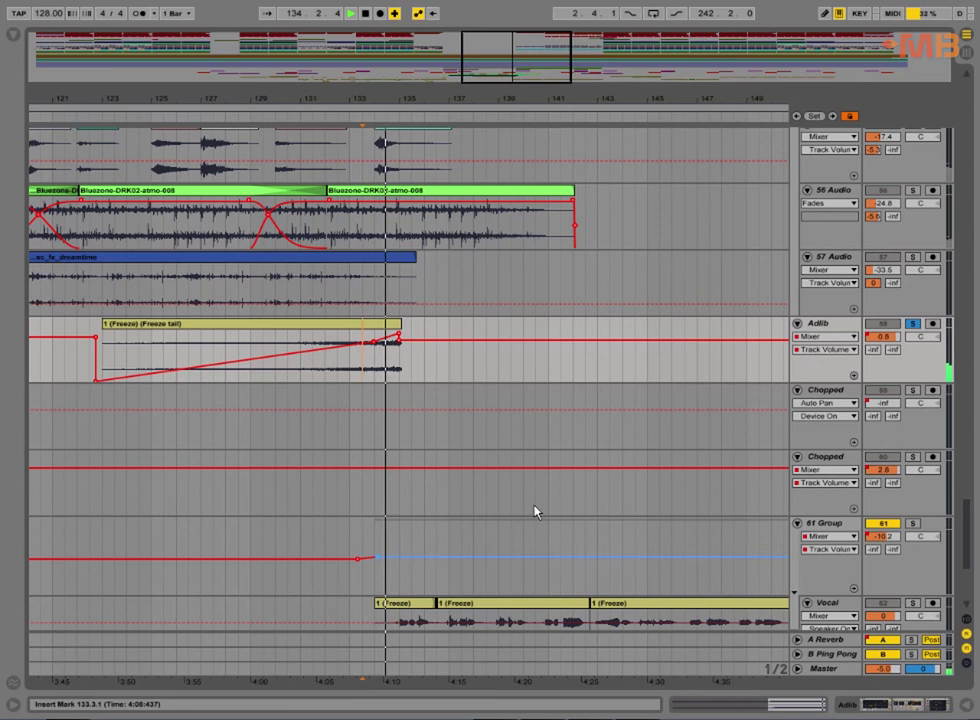
Solo the Vocal track and copy its short phrase at bar 135 onto a new audio track placed directly below Adlib.
scroll(534, 510, "down", 3)
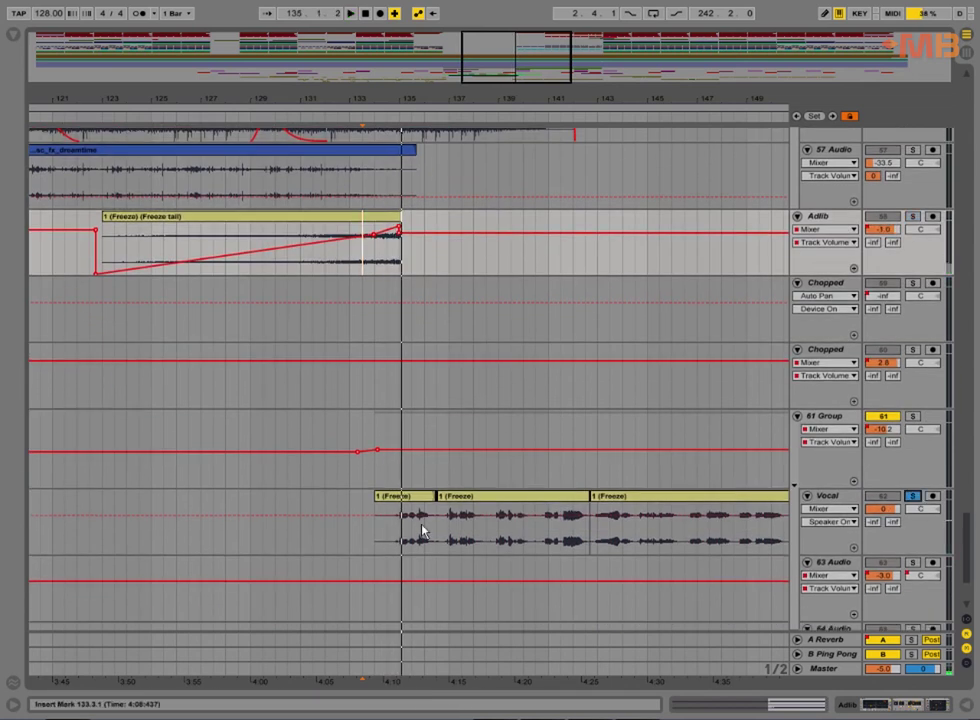
left_click(403, 535)
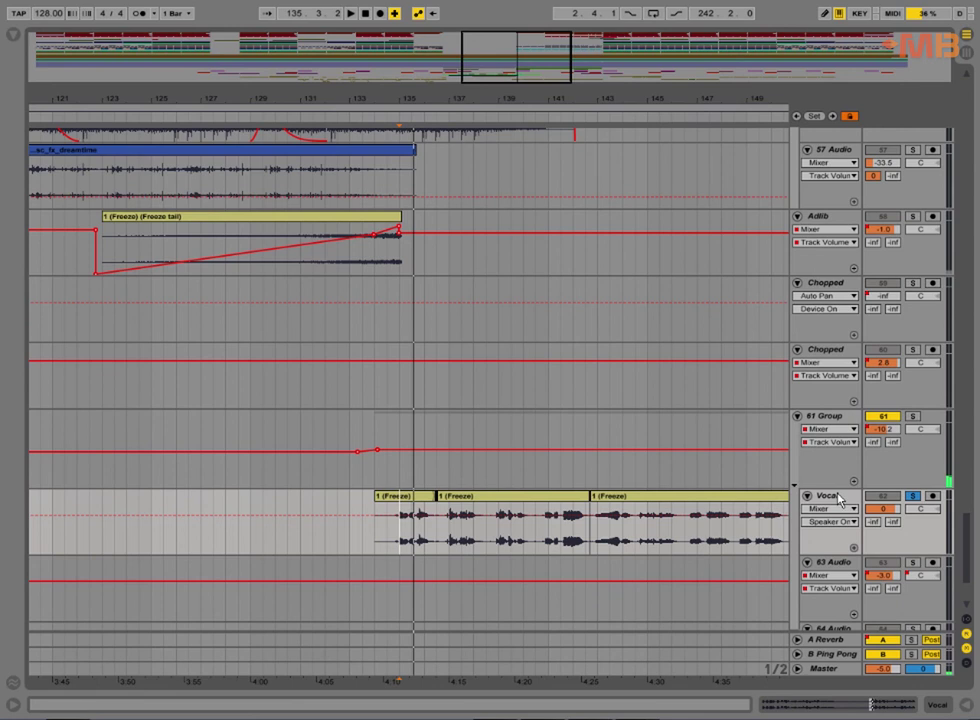
left_click_drag(400, 540, 407, 580)
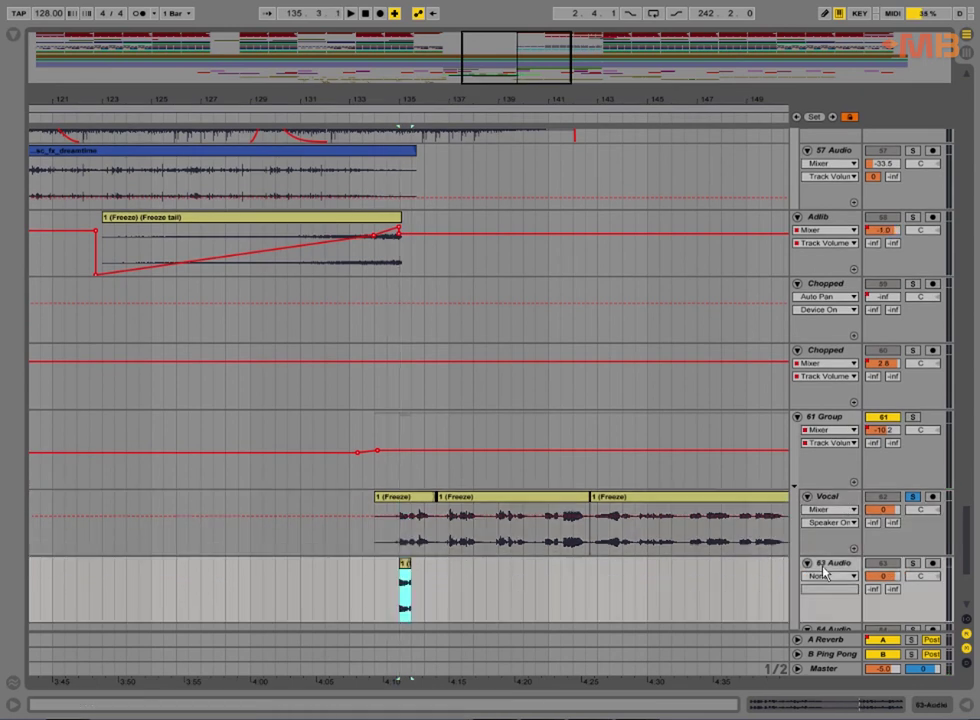
left_click(825, 573)
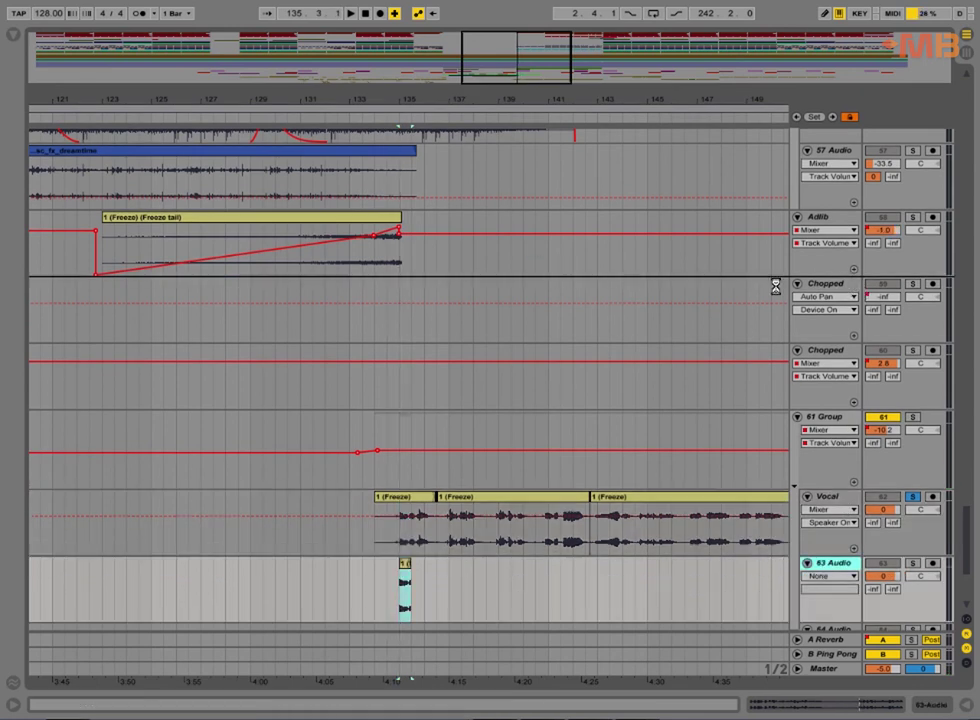
Trim the start of the copied vocal clip on 59 Audio, delete everything after 135.1.3, and move the remainder to 135.2.1.
mouse_move(402, 98)
left_mouse_down()
mouse_move(409, 110)
mouse_move(414, 94)
left_mouse_up()
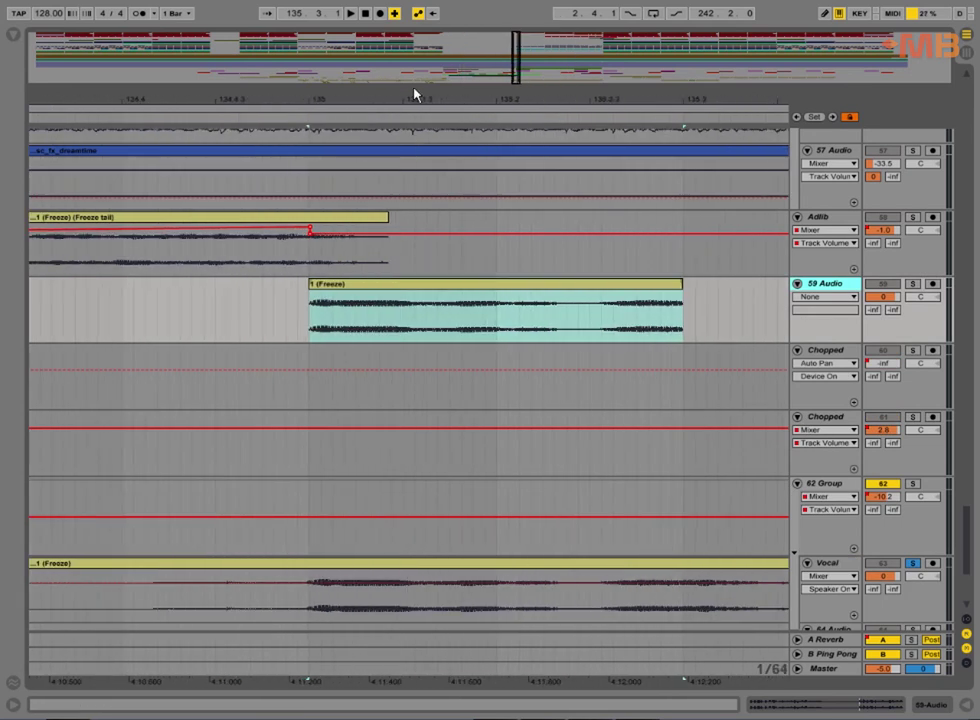
left_click_drag(310, 285, 330, 286)
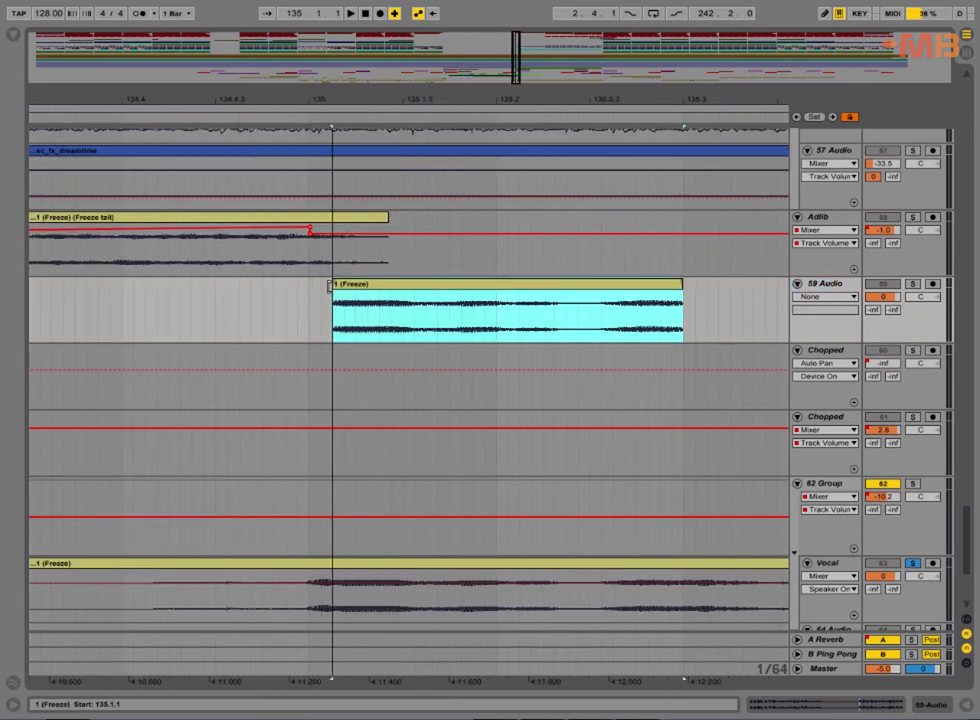
left_click_drag(707, 322, 417, 318)
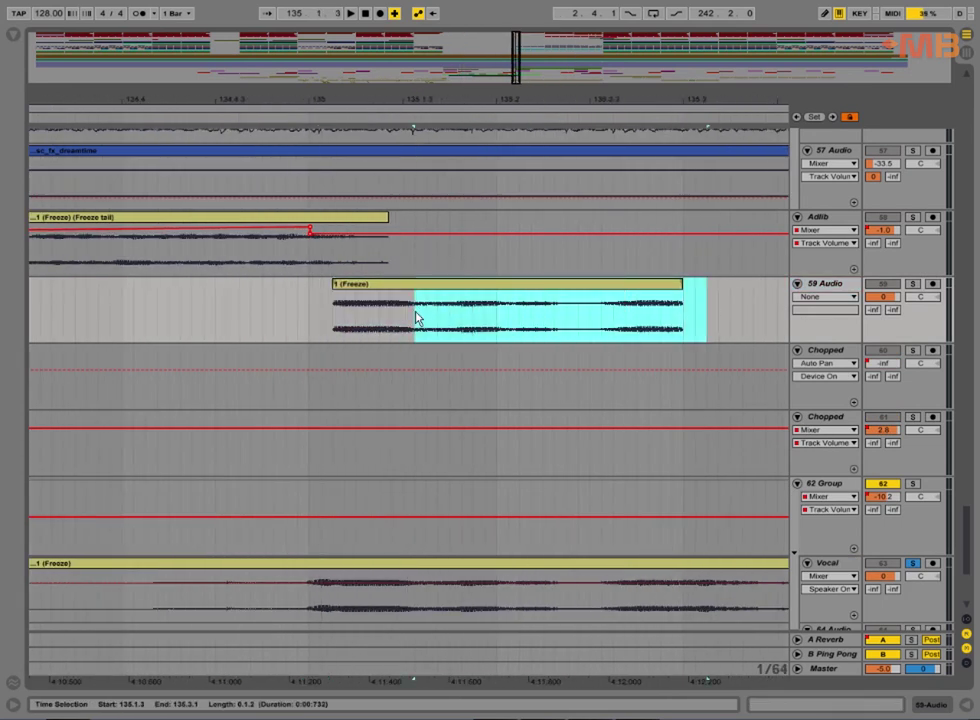
key("Delete")
left_click_drag(343, 290, 528, 291)
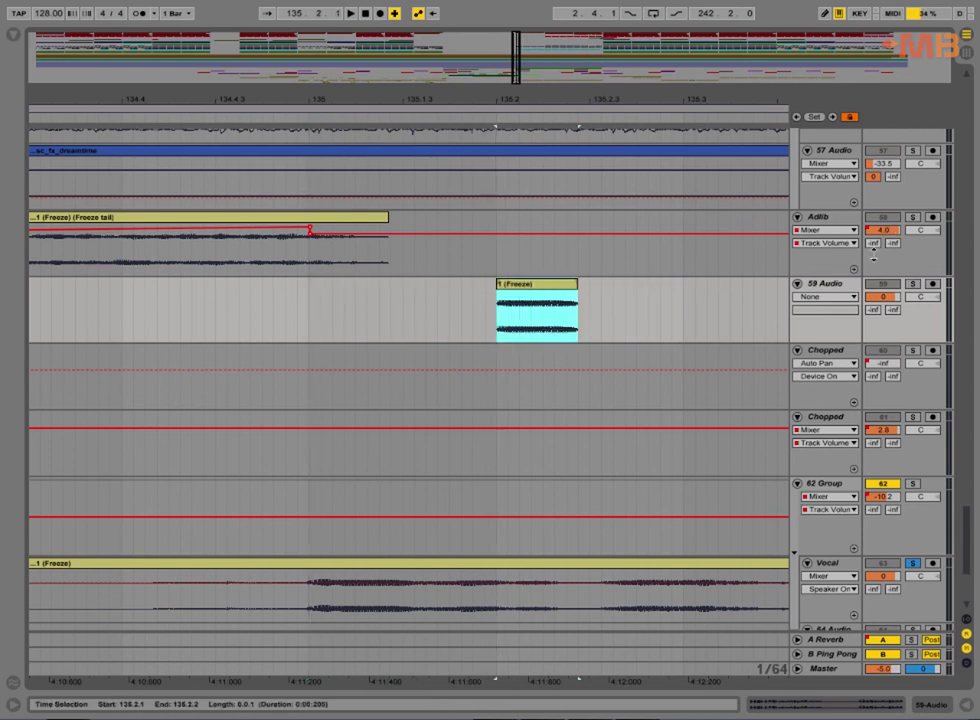
Solo 59 Audio and play the short vocal clip from 135.2.1.
left_click(914, 285)
left_click(523, 286)
key("space")
key("space")
key("space")
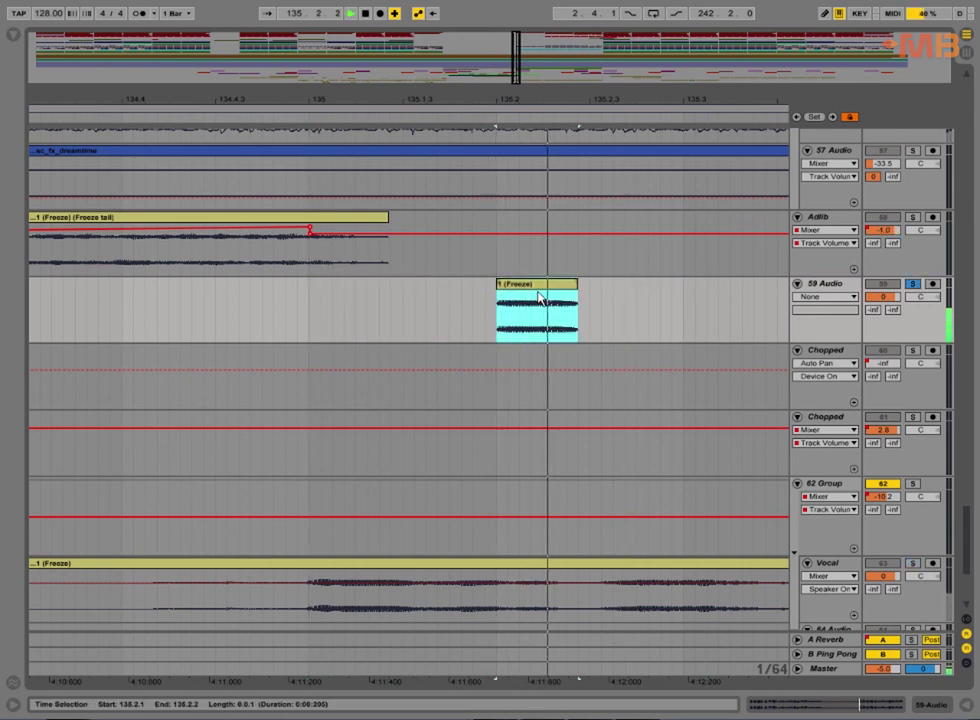
key("space")
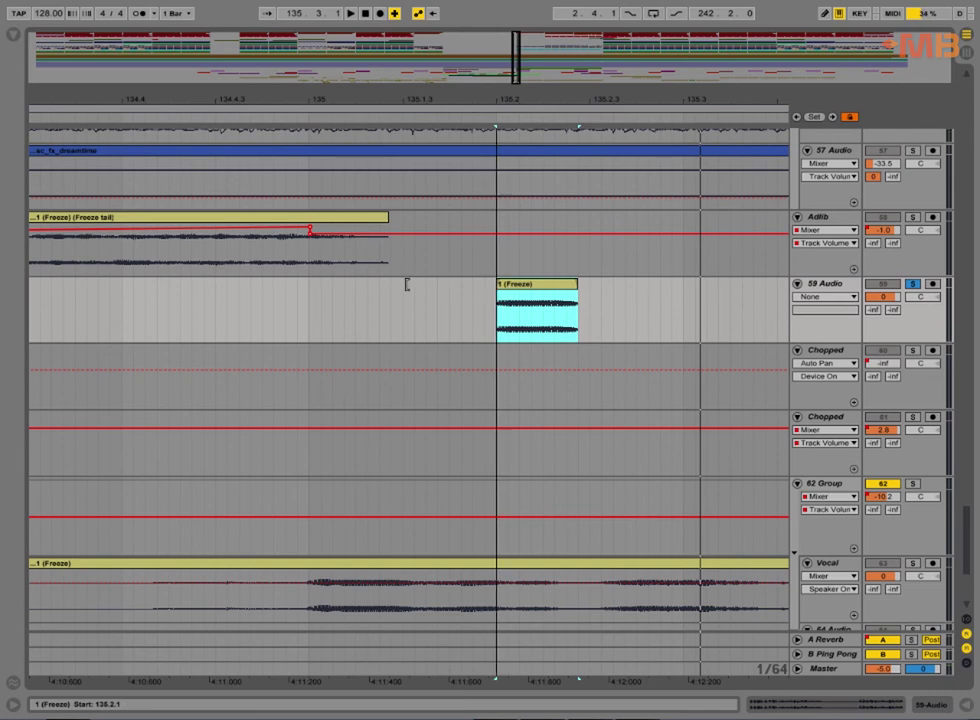
Extend the vocal clip's start on 59 Audio back to 135.1.4 and play it repeatedly.
left_click_drag(407, 285, 477, 298)
key("space")
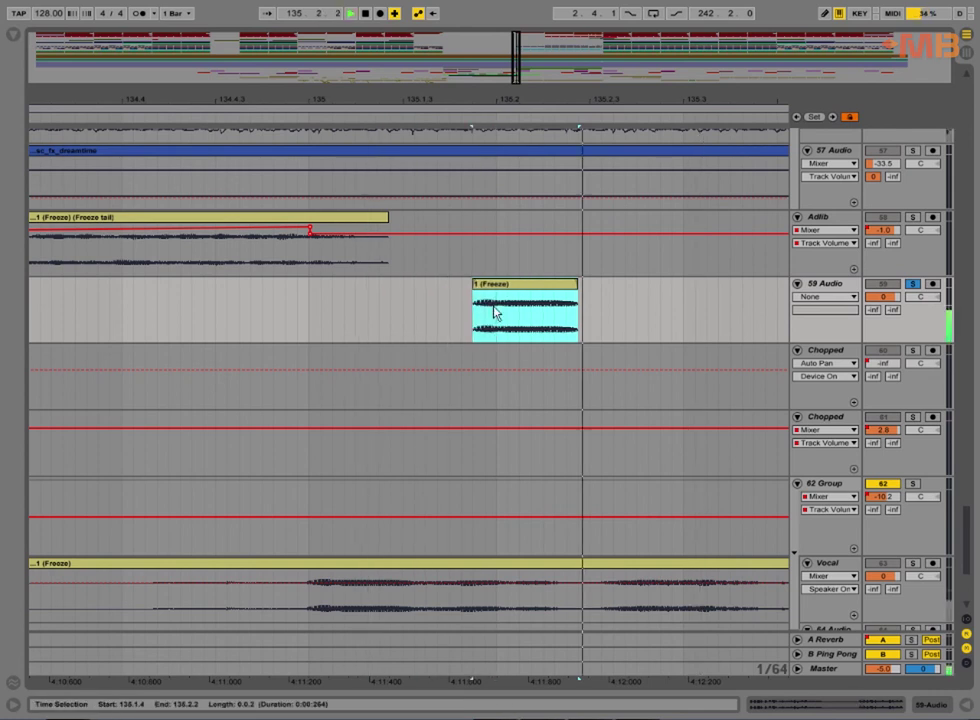
key("space")
key("space")
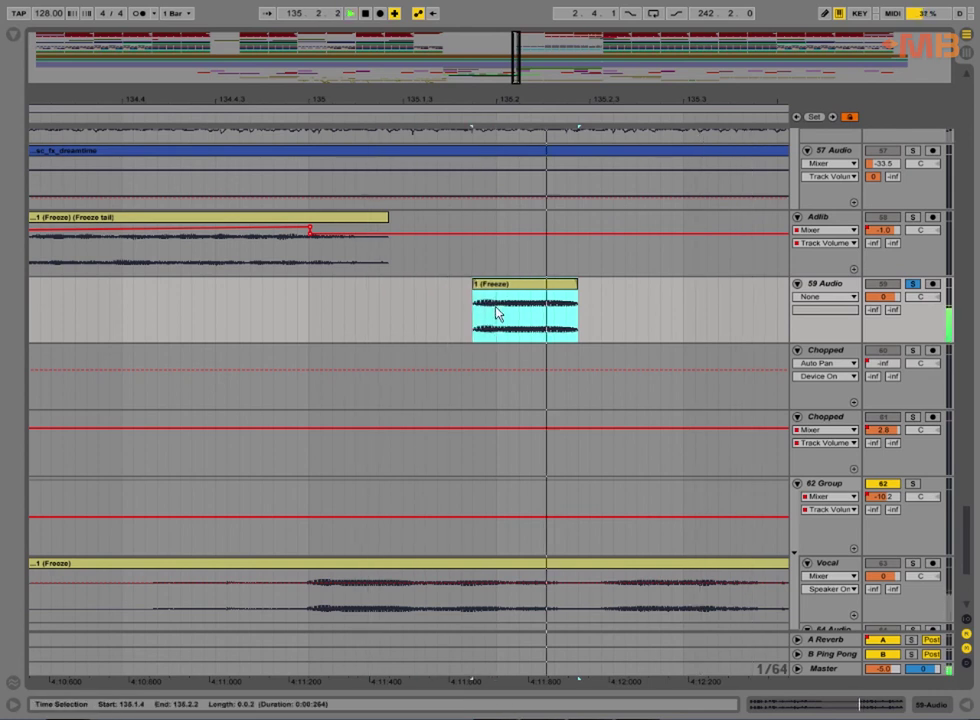
key("space")
key("space")
key("space")
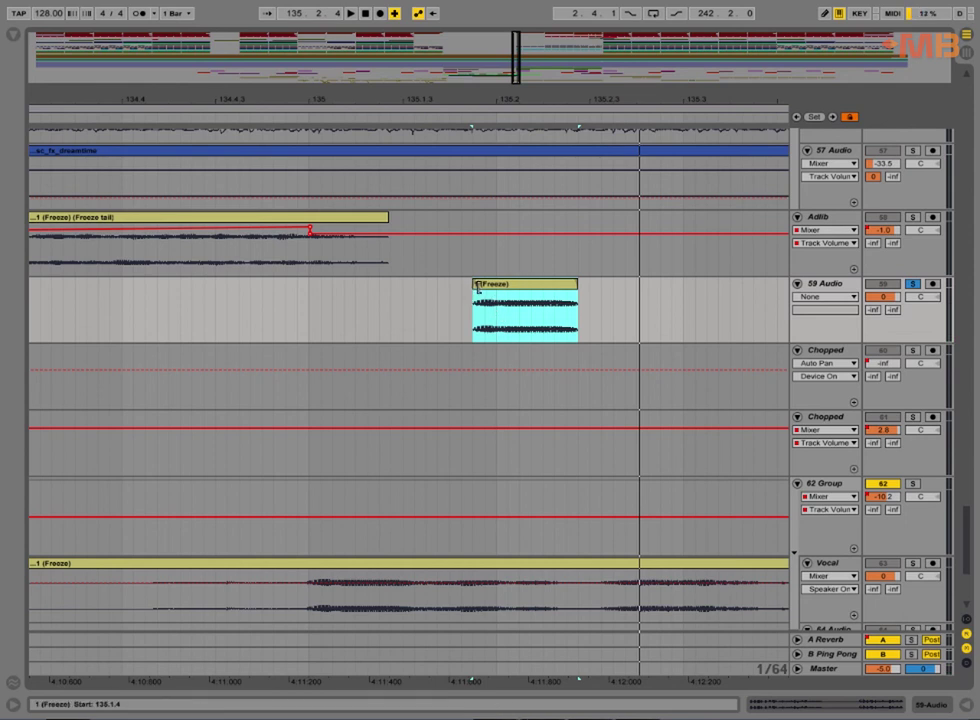
Trim the vocal clip's start forward to just after 135.2 and play the shortened slice.
left_click_drag(477, 288, 519, 288)
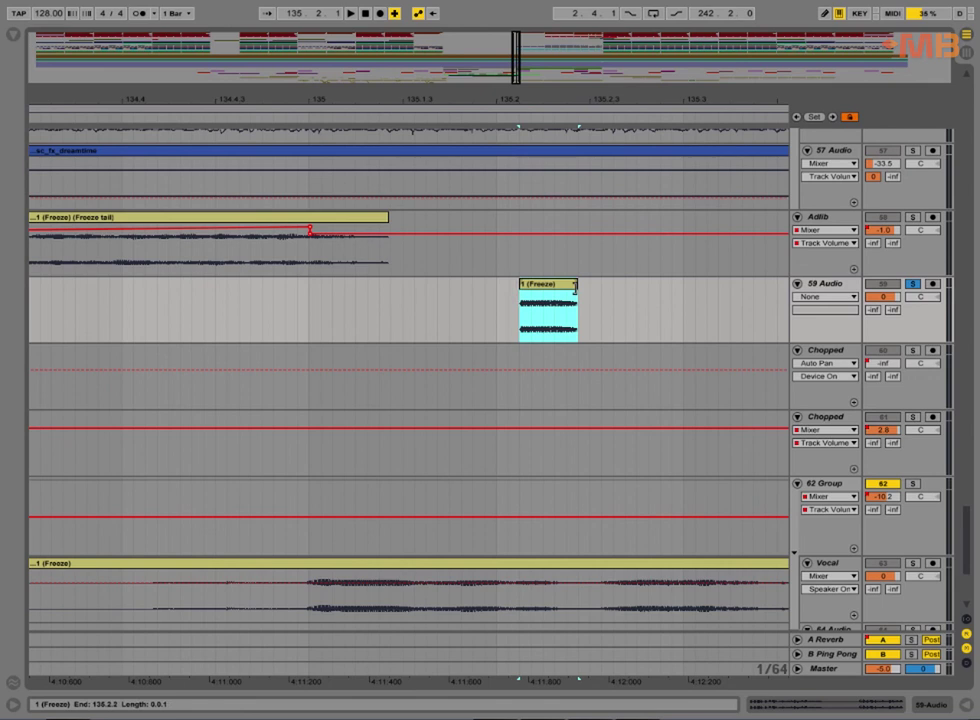
key("space")
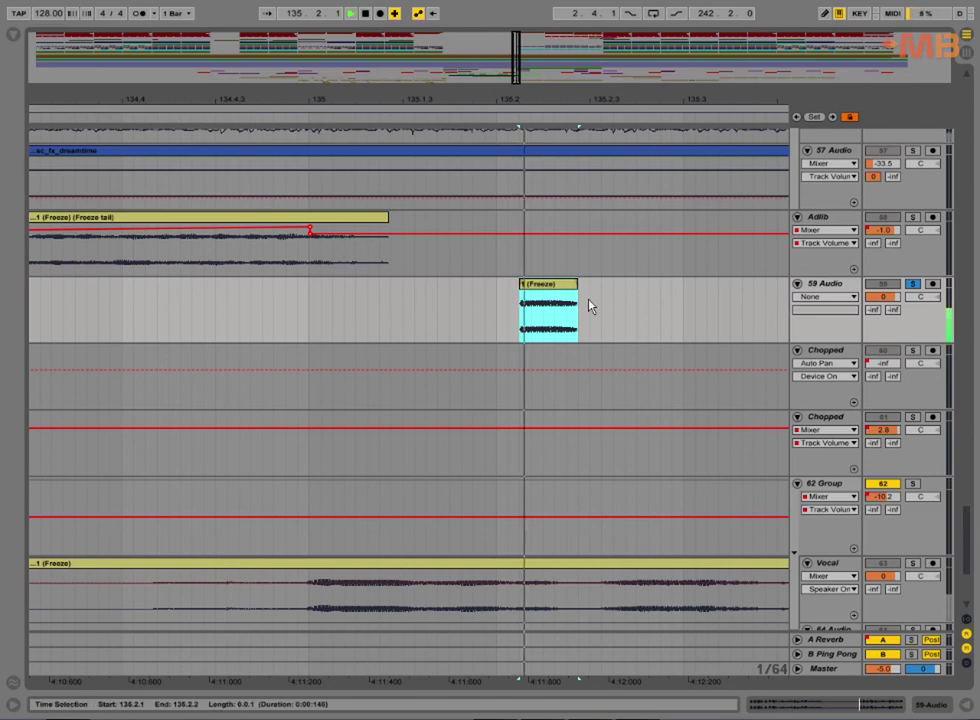
key("space")
Add a Reverb to 59 Audio with a decay time of 19.3 s, and play the slice through it.
double_click(838, 283)
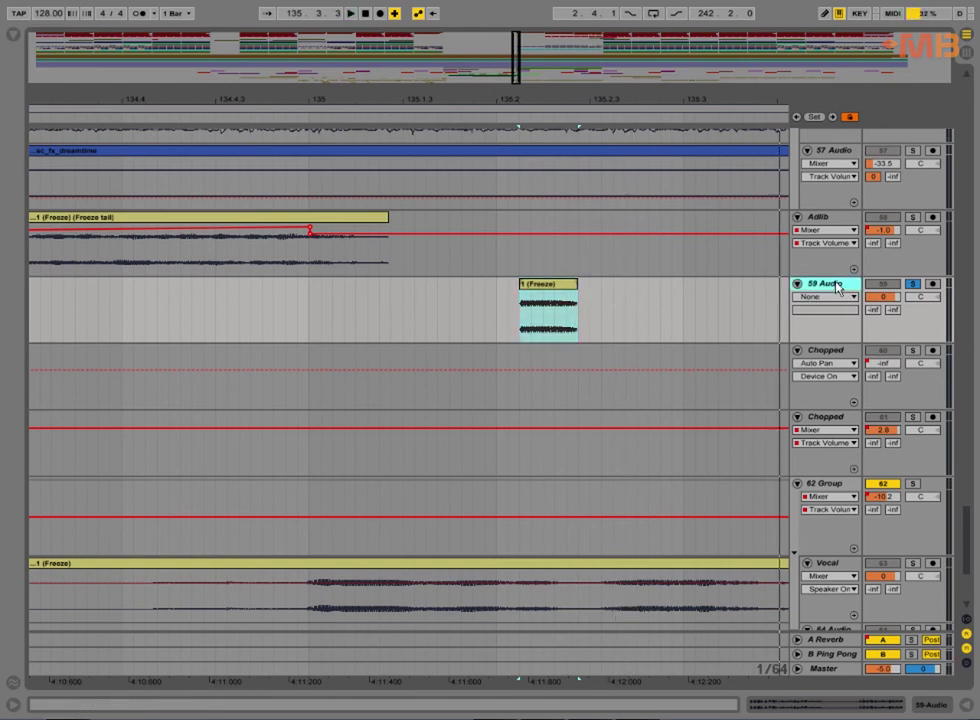
left_click(13, 34)
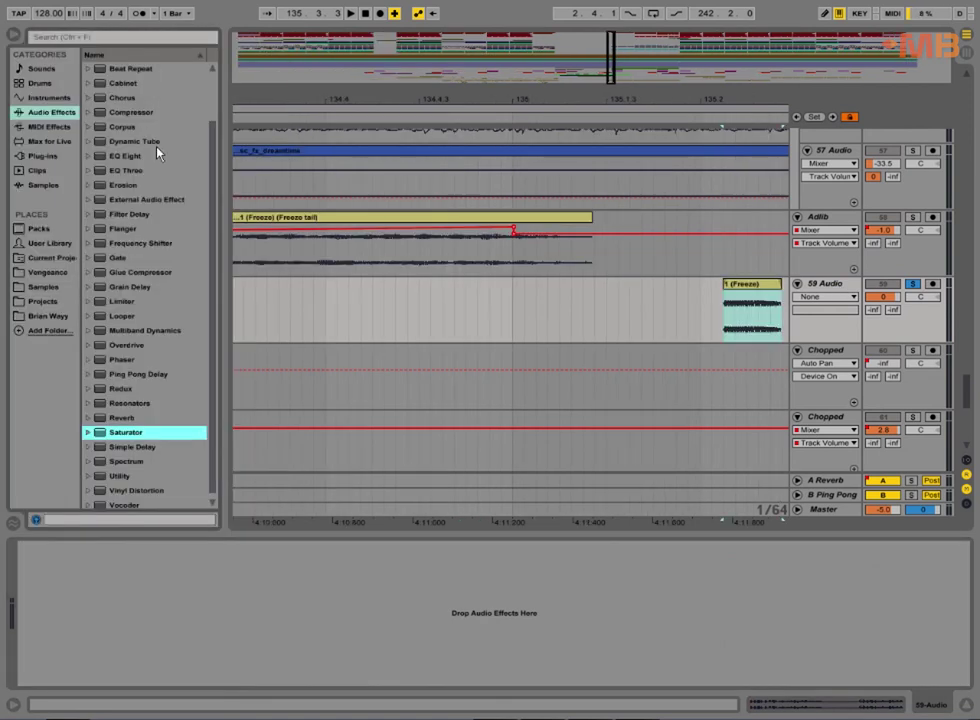
left_click_drag(134, 421, 291, 655)
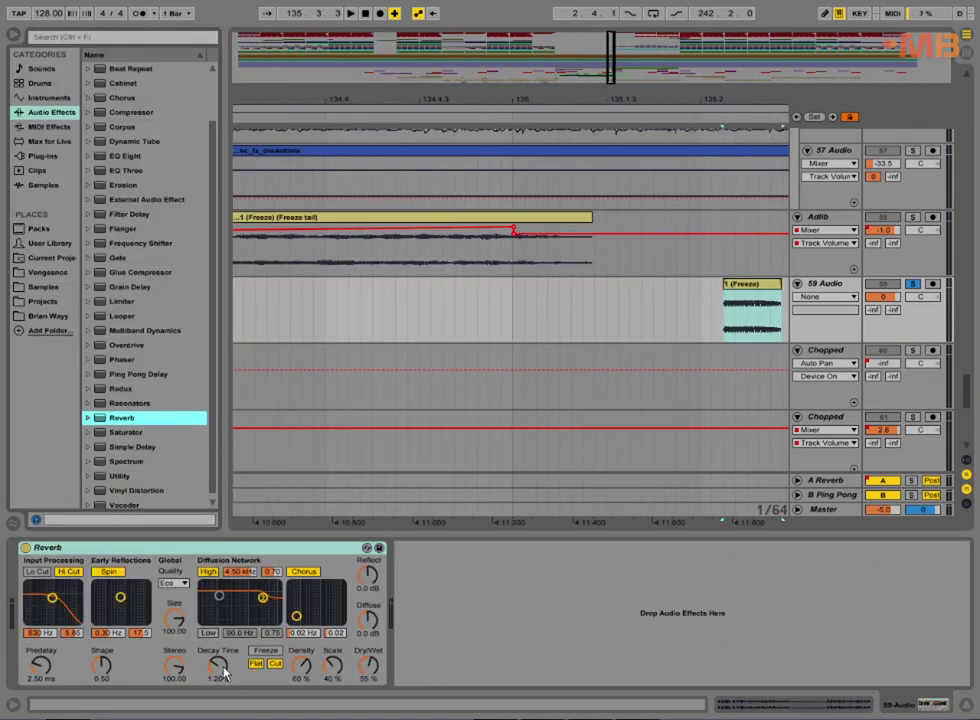
left_click_drag(219, 667, 219, 597)
key("space")
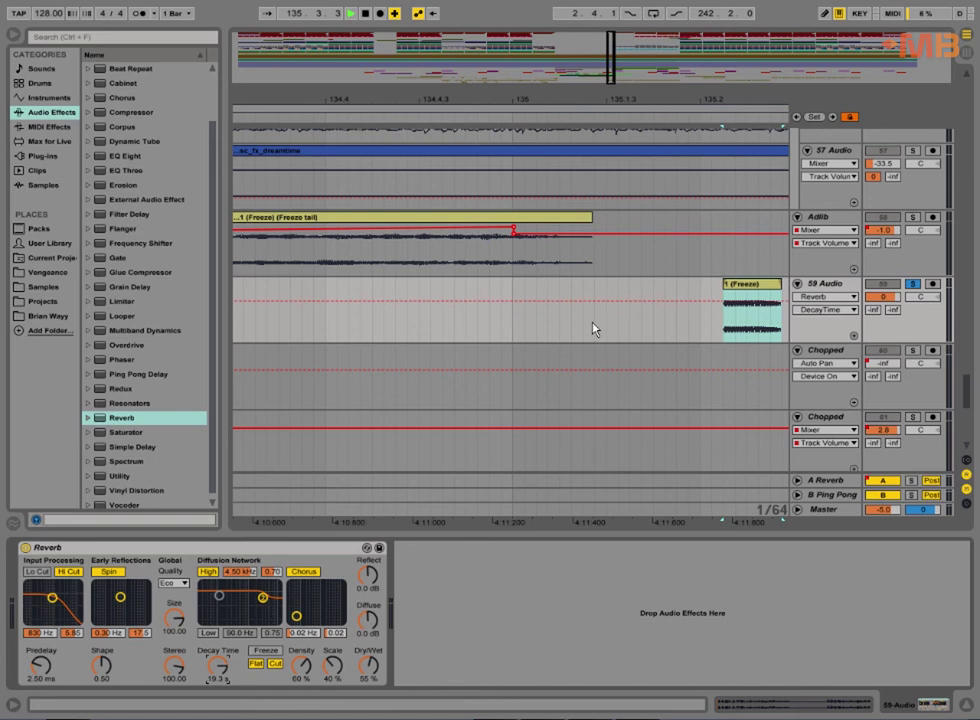
left_click_drag(733, 97, 389, 98)
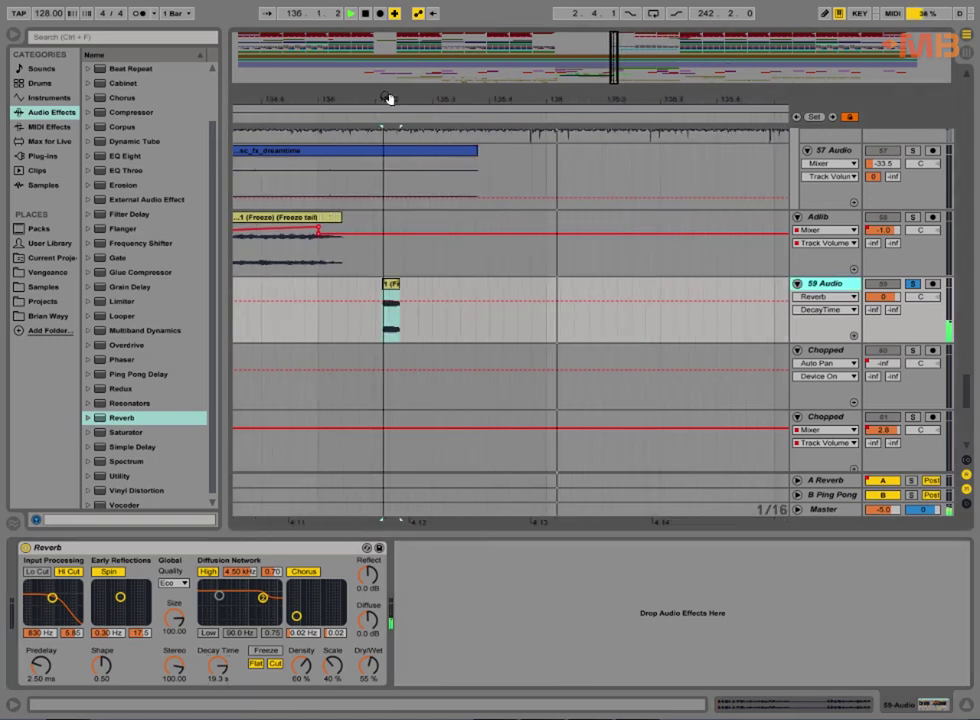
Freeze and flatten 59 Audio, and delete the short original clip, keeping only the reverb's freeze tail.
right_click(838, 284)
left_click(711, 375)
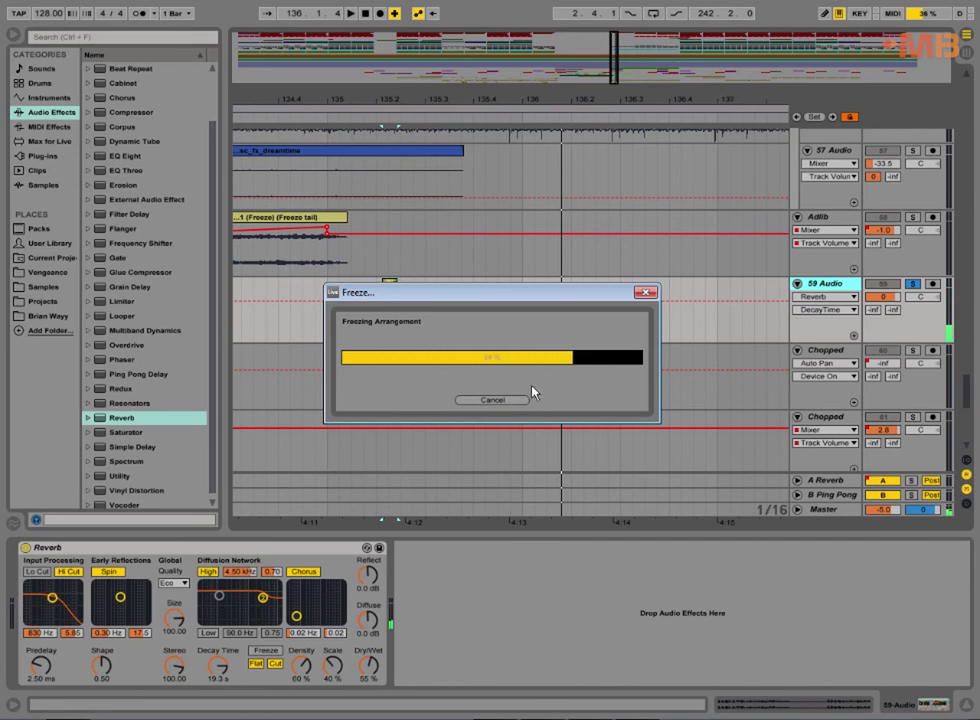
right_click(820, 283)
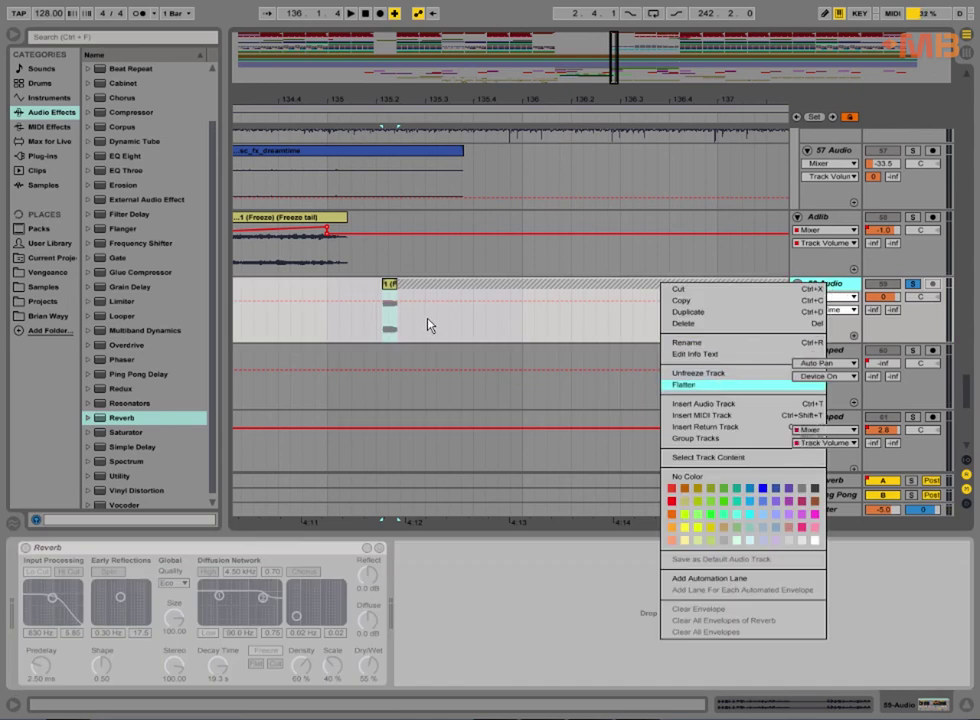
key("Delete")
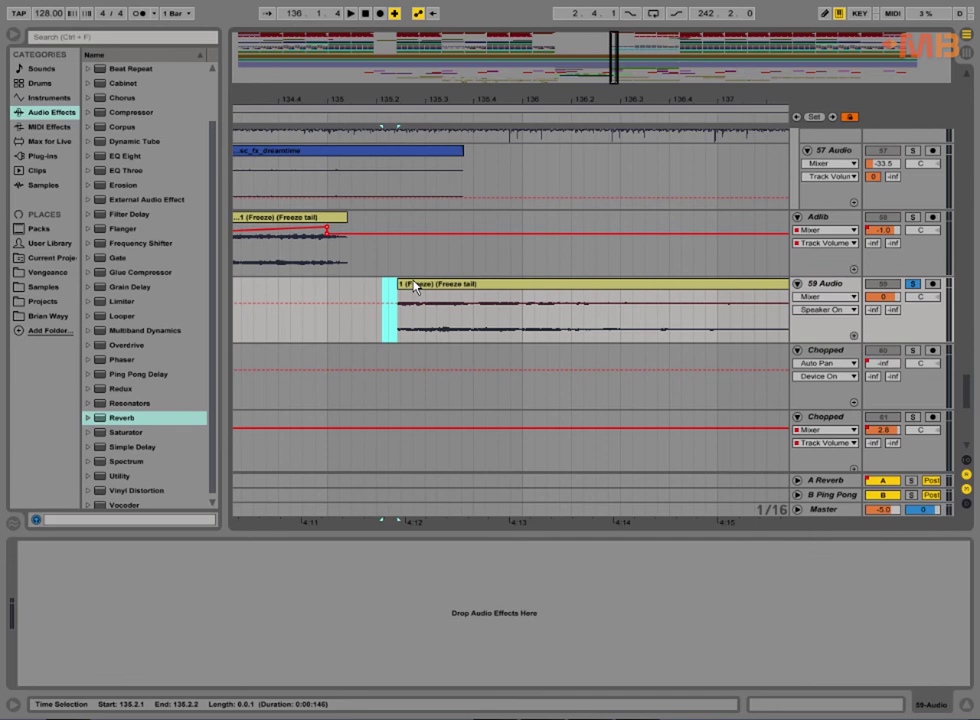
Move the freeze tail clip on 59 Audio slightly earlier, to just before 135.2, and play it.
left_click(418, 286)
left_click_drag(447, 296, 403, 295)
left_click_drag(507, 287, 487, 298)
key("space")
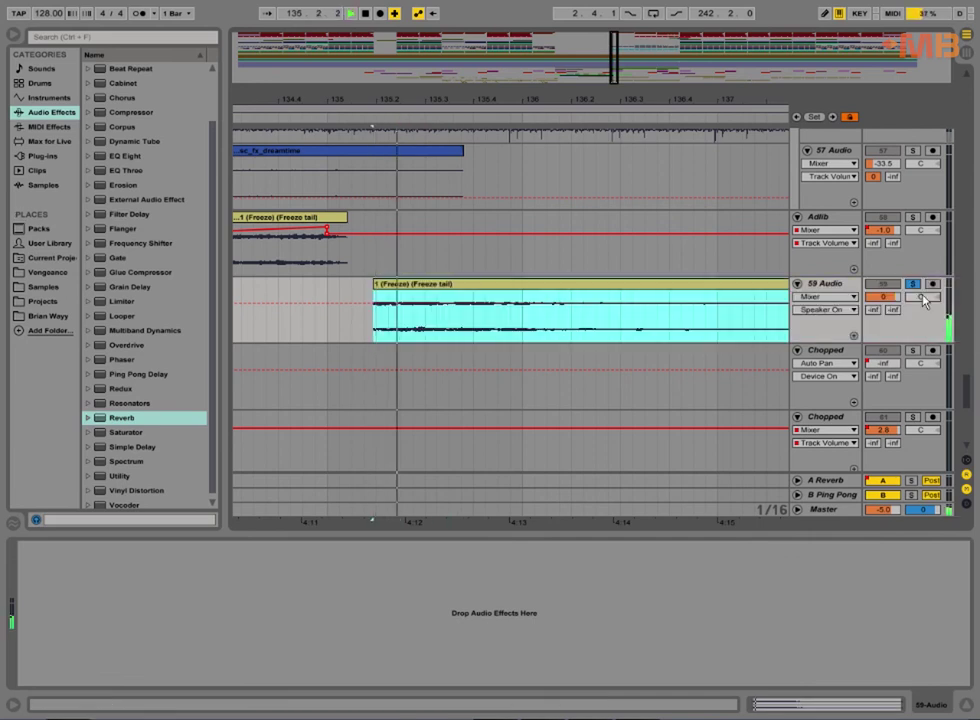
Reverse the freeze tail clip on 59 Audio so that it swells towards its end.
double_click(580, 289)
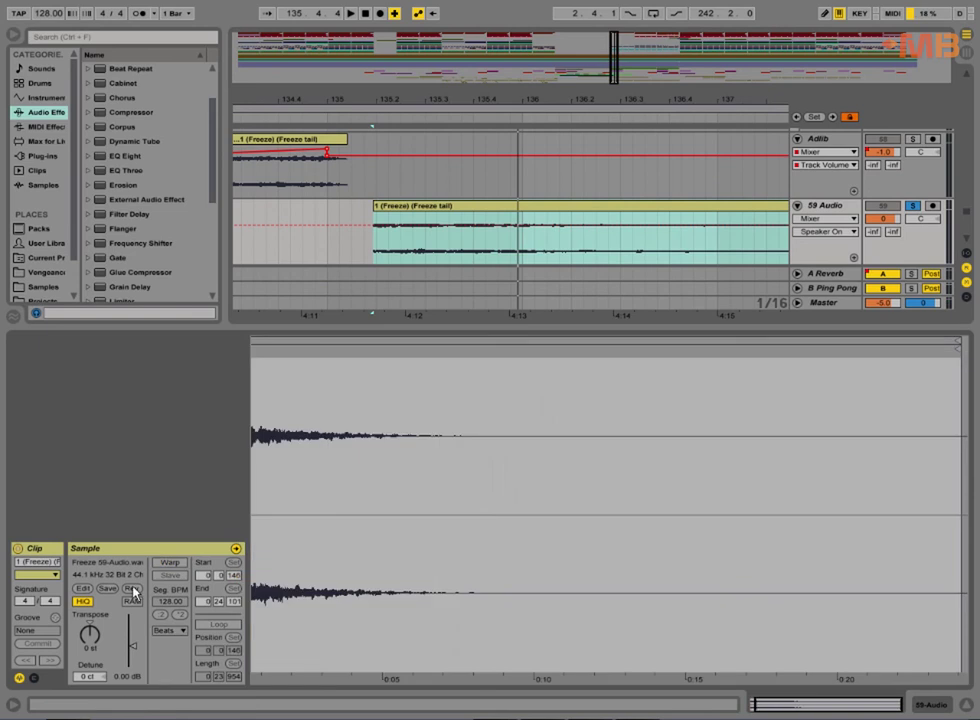
left_click(133, 590)
left_click(599, 98)
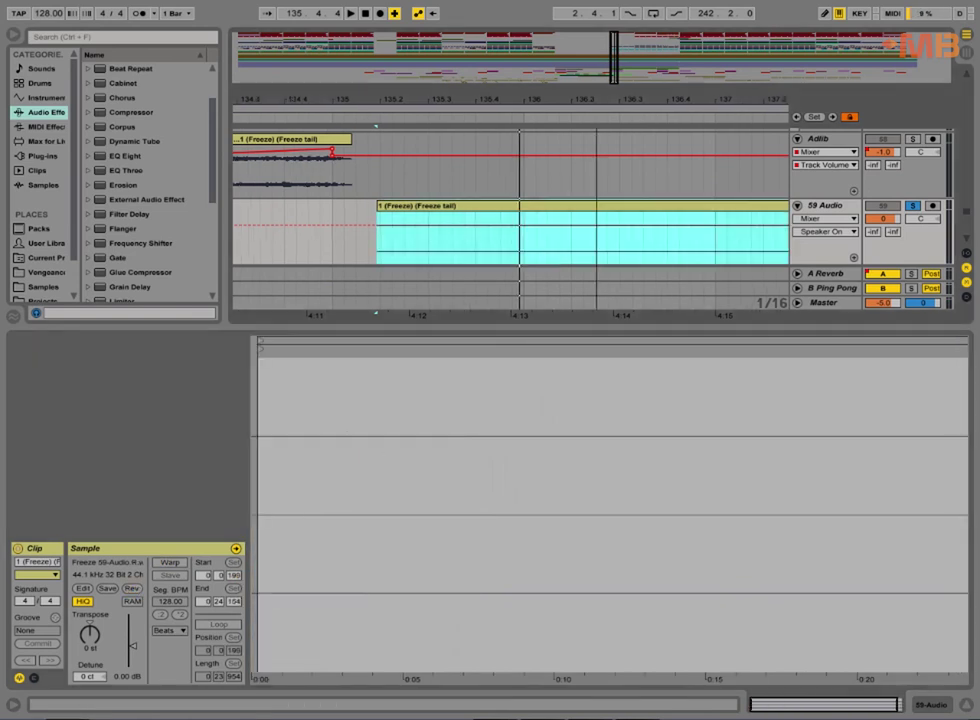
mouse_move(597, 98)
left_mouse_down()
mouse_move(596, 76)
mouse_move(552, 67)
mouse_move(556, 30)
left_mouse_up()
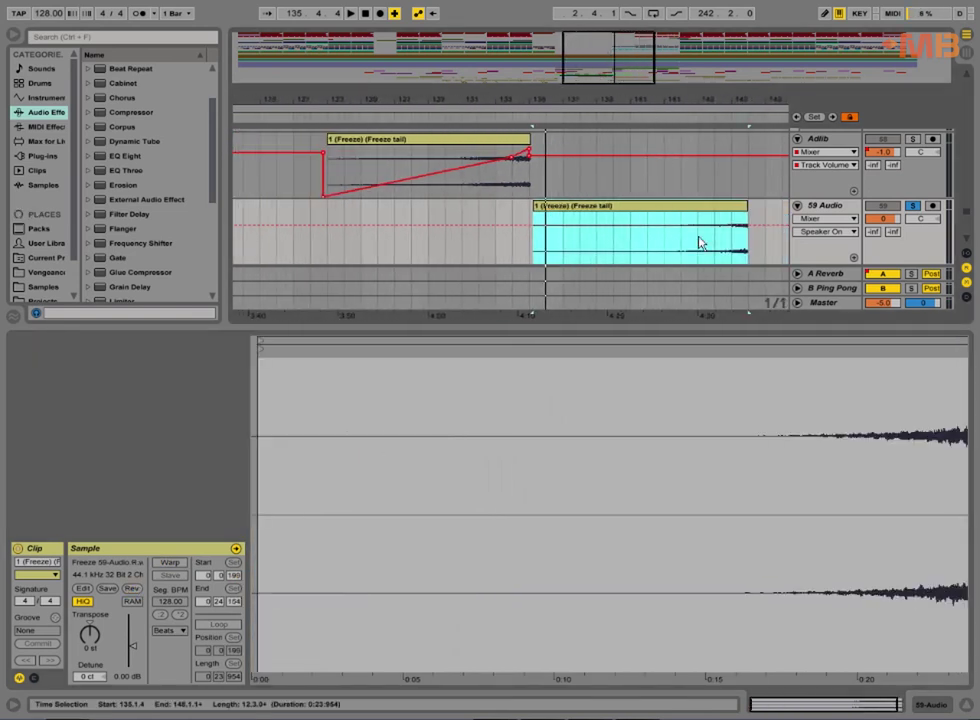
Delete all but the last two bars of the reversed tail, move the remainder to bars 133–135, and play it.
left_click_drag(716, 256, 493, 226)
key("Delete")
left_click_drag(735, 207, 520, 217)
key("space")
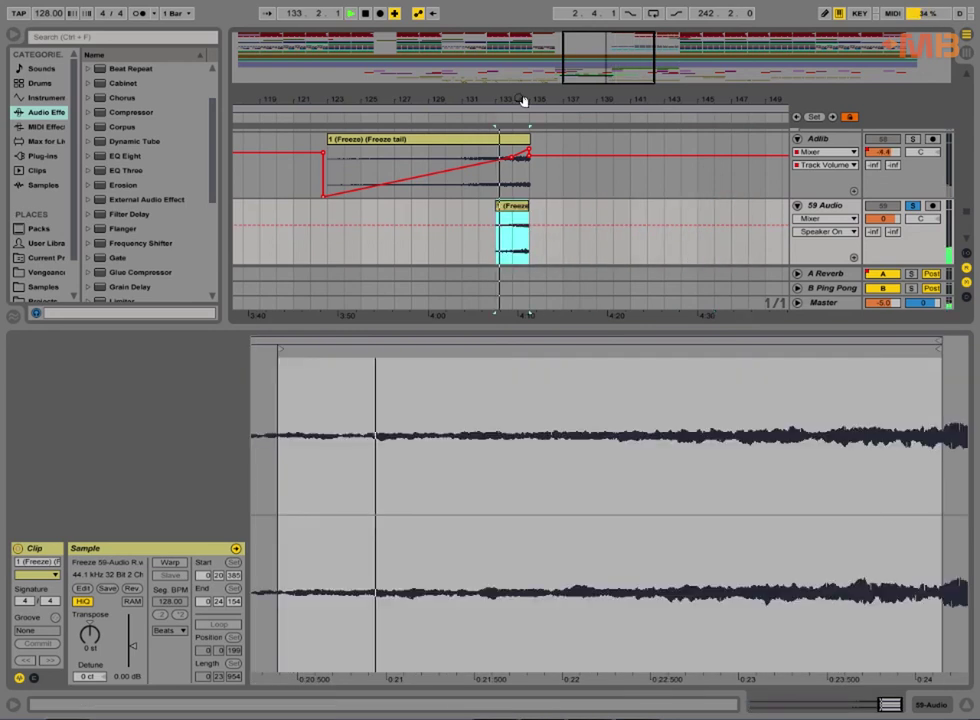
left_click_drag(522, 100, 519, 162)
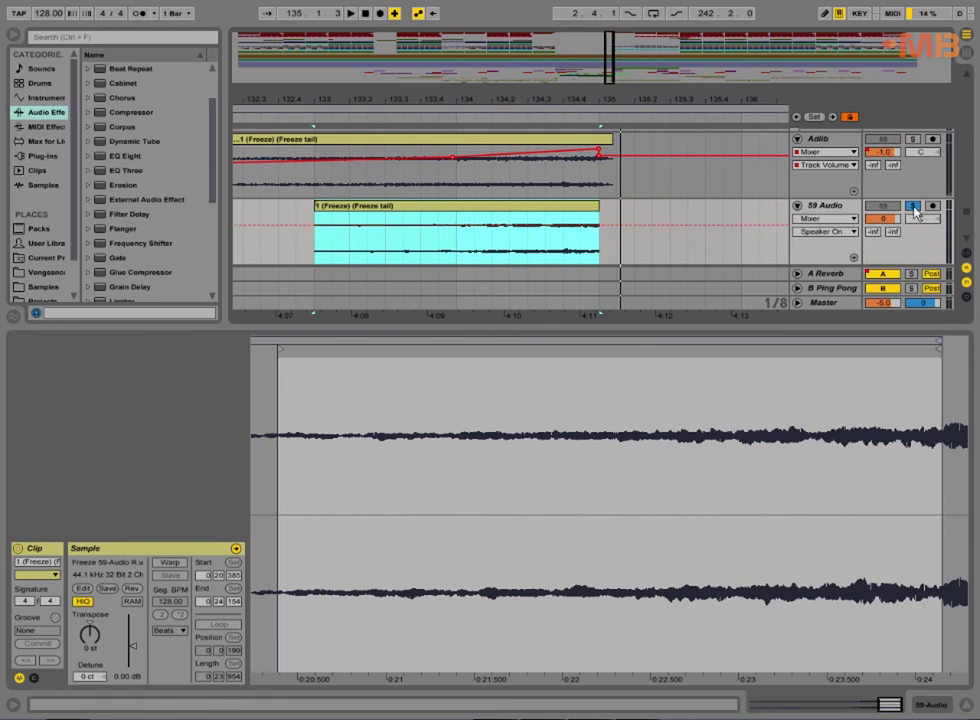
left_click(456, 255)
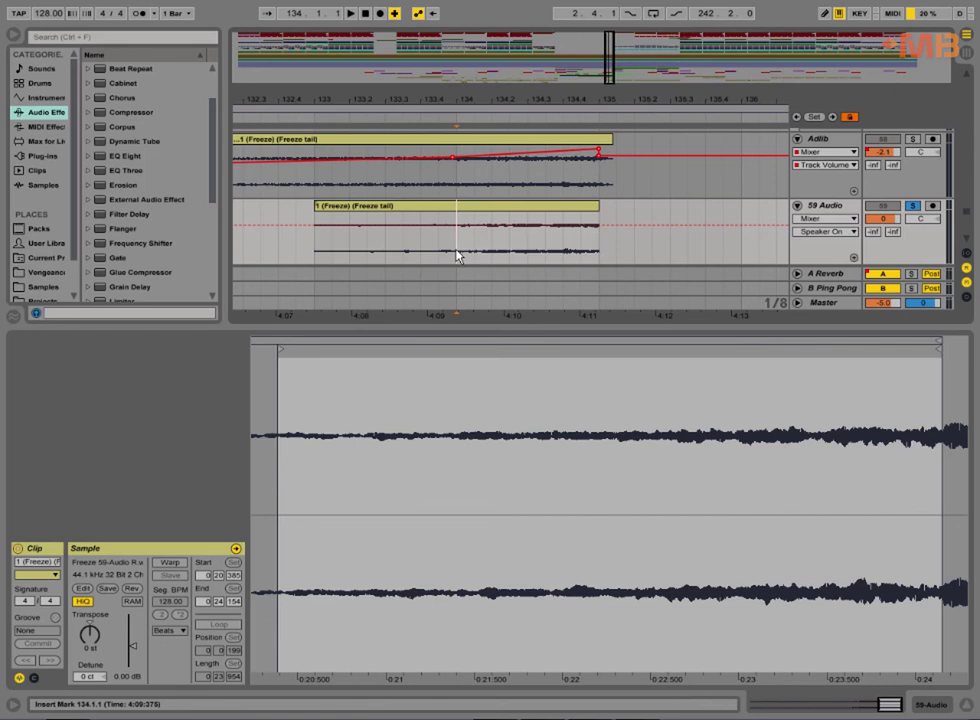
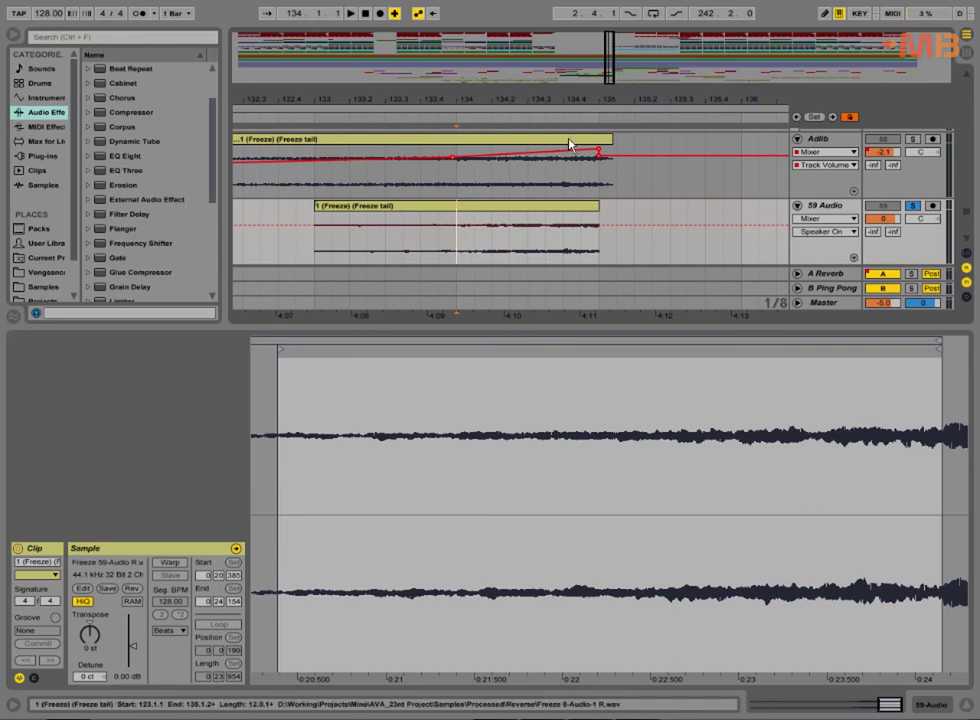
Close the clip view and delete the demonstration track 59 Audio.
left_click(966, 706)
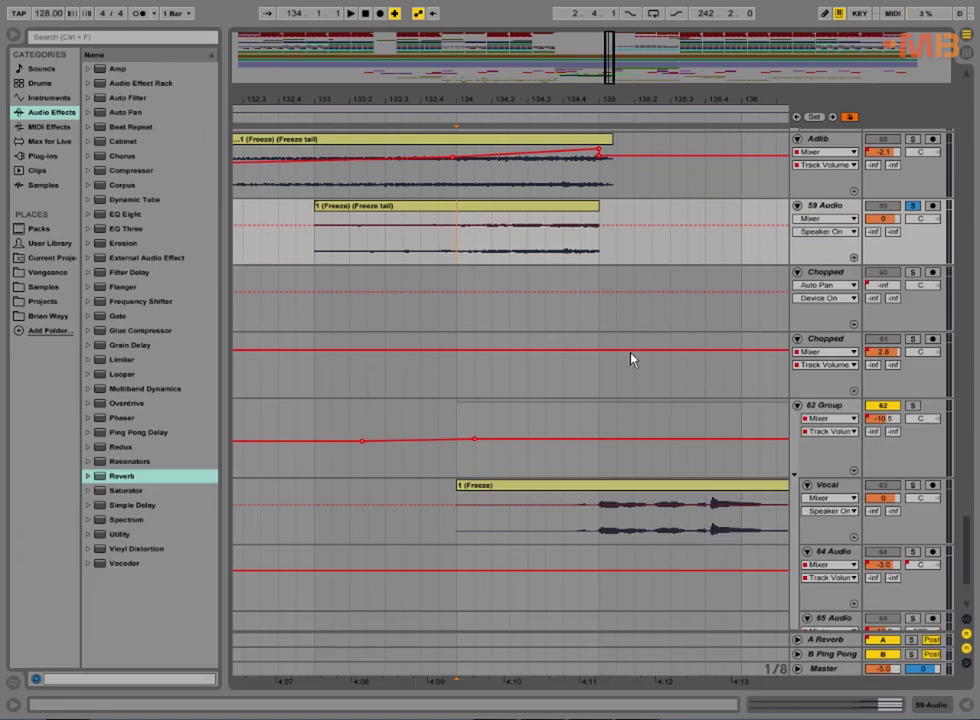
left_click_drag(592, 99, 592, 35)
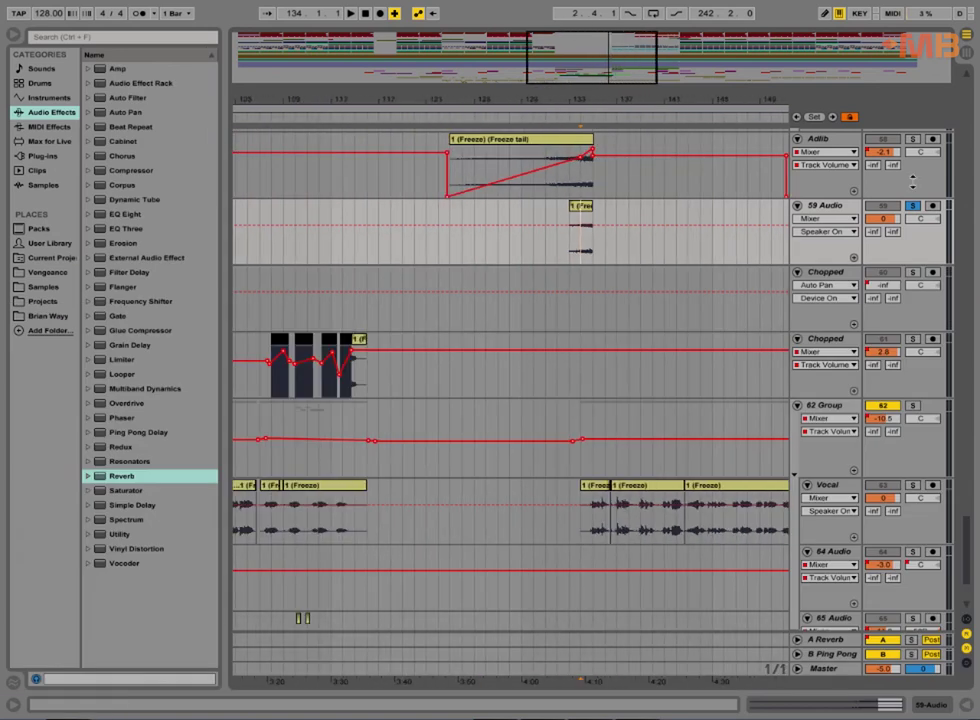
left_click(825, 208)
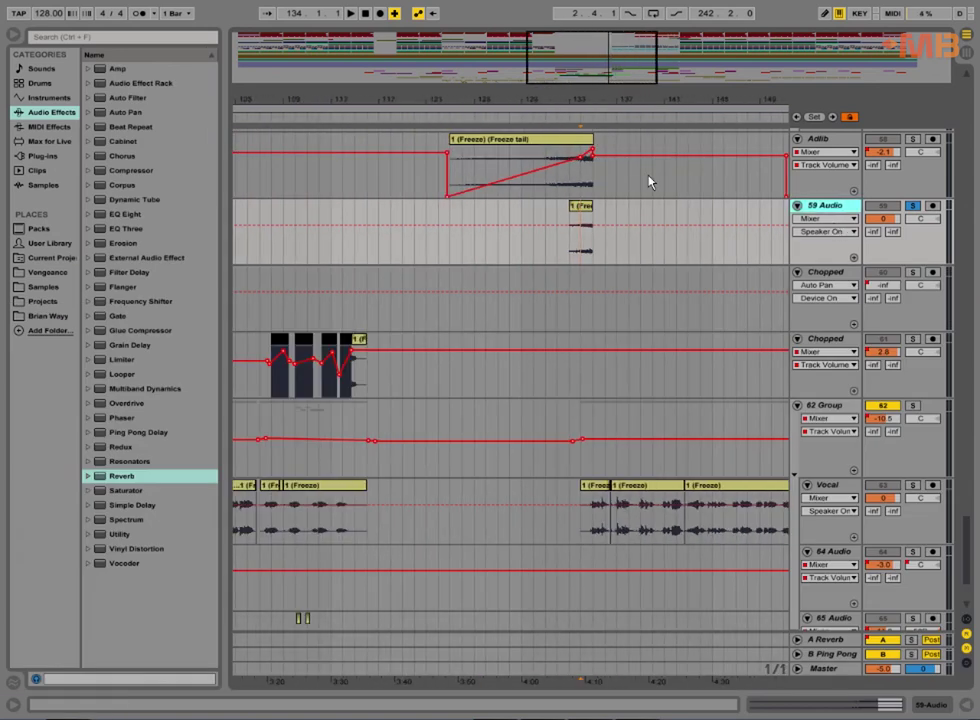
key("Delete")
Hide the browser and copy a short vocal slice from around 75.4.3 onto the upper Chopped track at 75.2.
left_click_drag(612, 96, 640, 98)
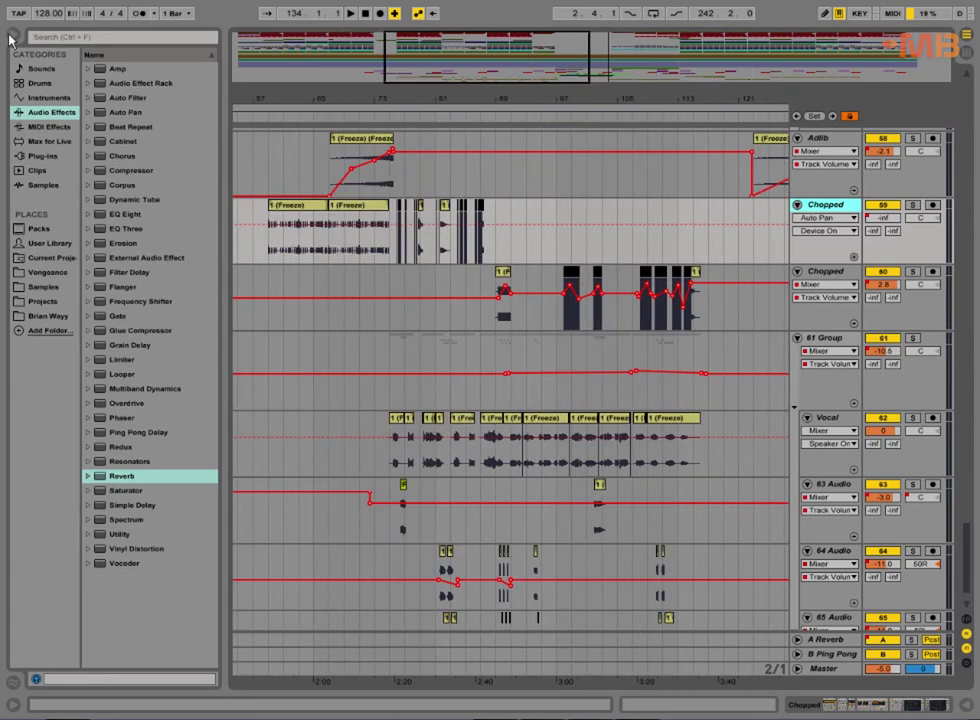
left_click(13, 35)
left_click_drag(70, 100, 122, 226)
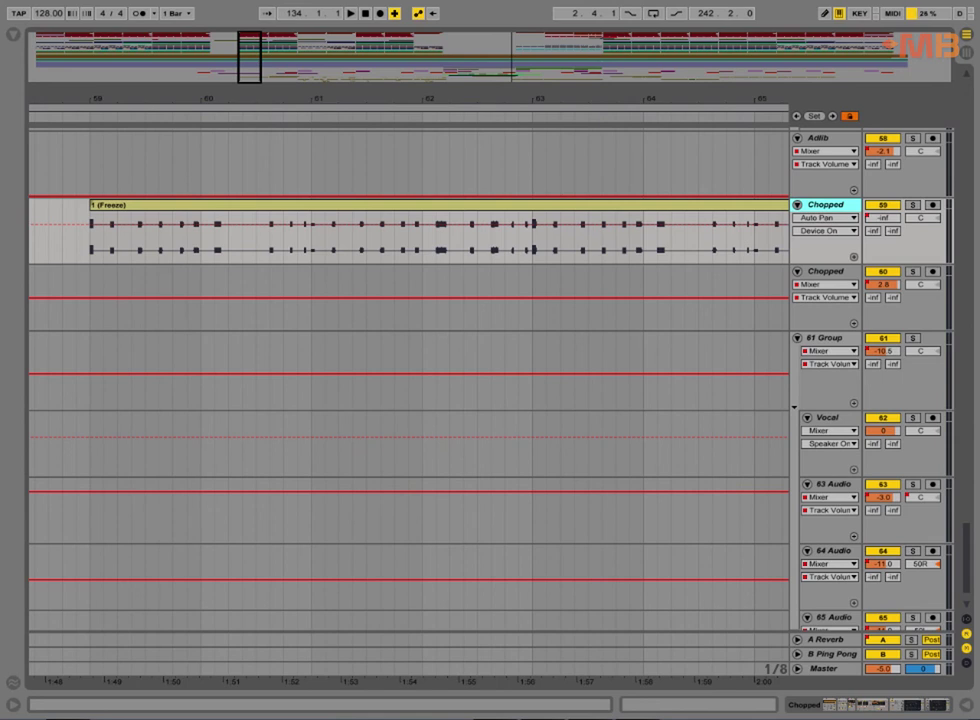
left_click_drag(267, 100, 264, 22)
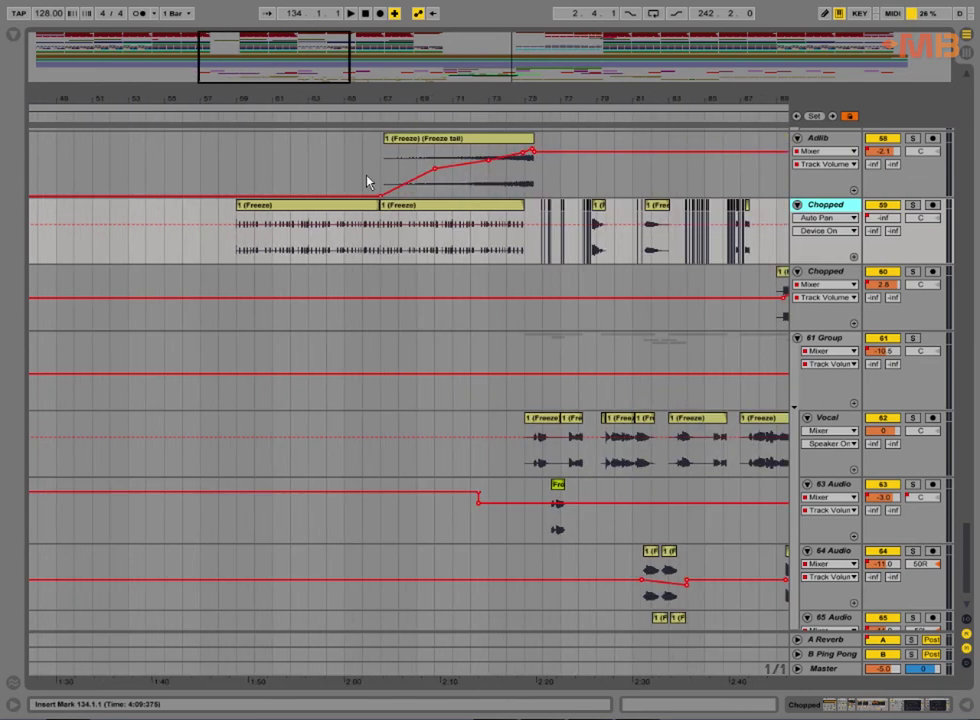
left_click_drag(578, 100, 477, 292)
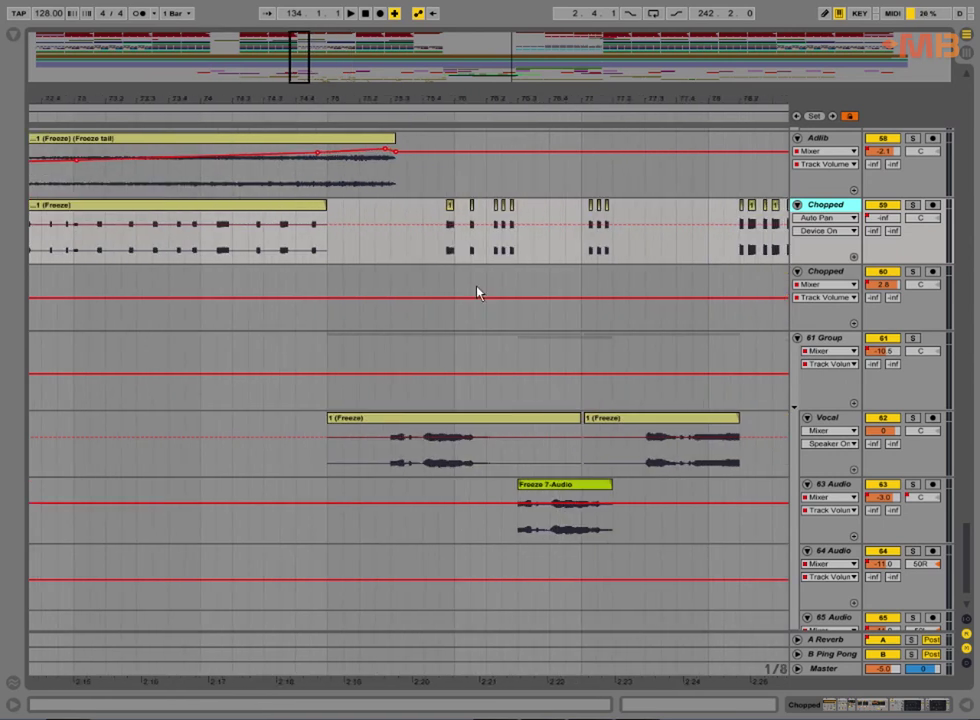
left_click(448, 464)
left_click_drag(448, 464, 367, 250)
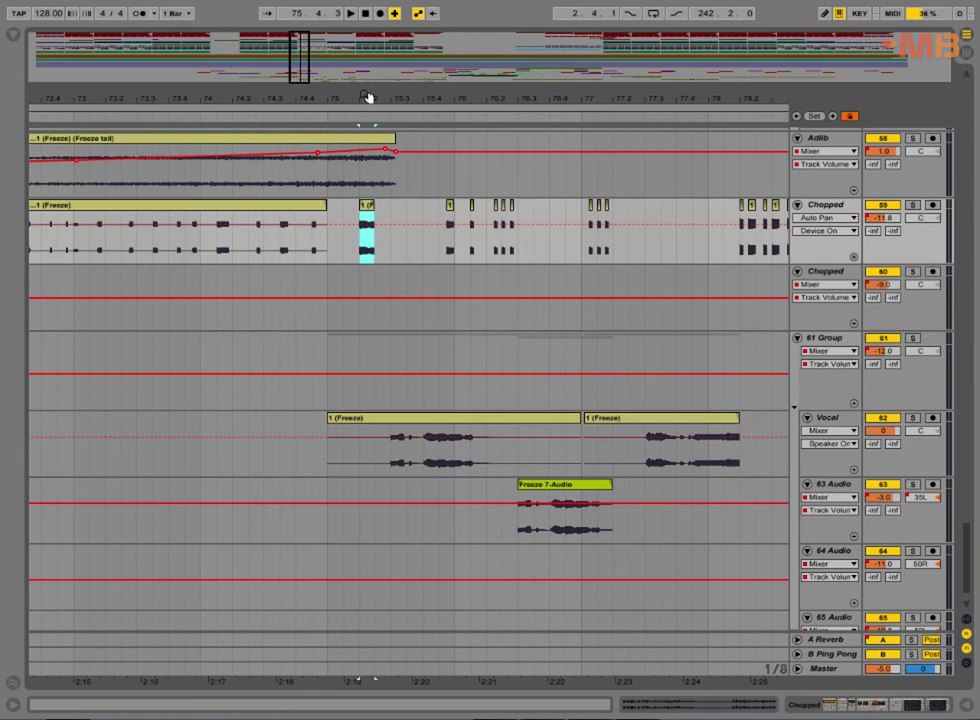
Trim both ends of the copied slice at 75.2 down to a tiny fragment and select it.
left_click_drag(368, 97, 498, 247)
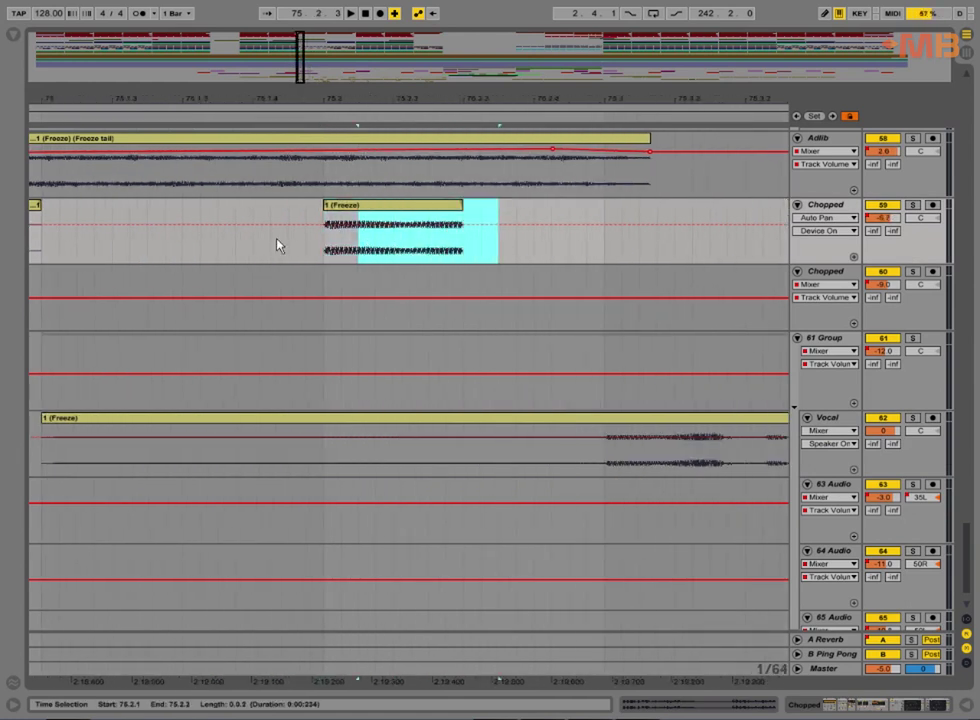
key("Delete")
left_click_drag(340, 246, 253, 243)
left_click(350, 212)
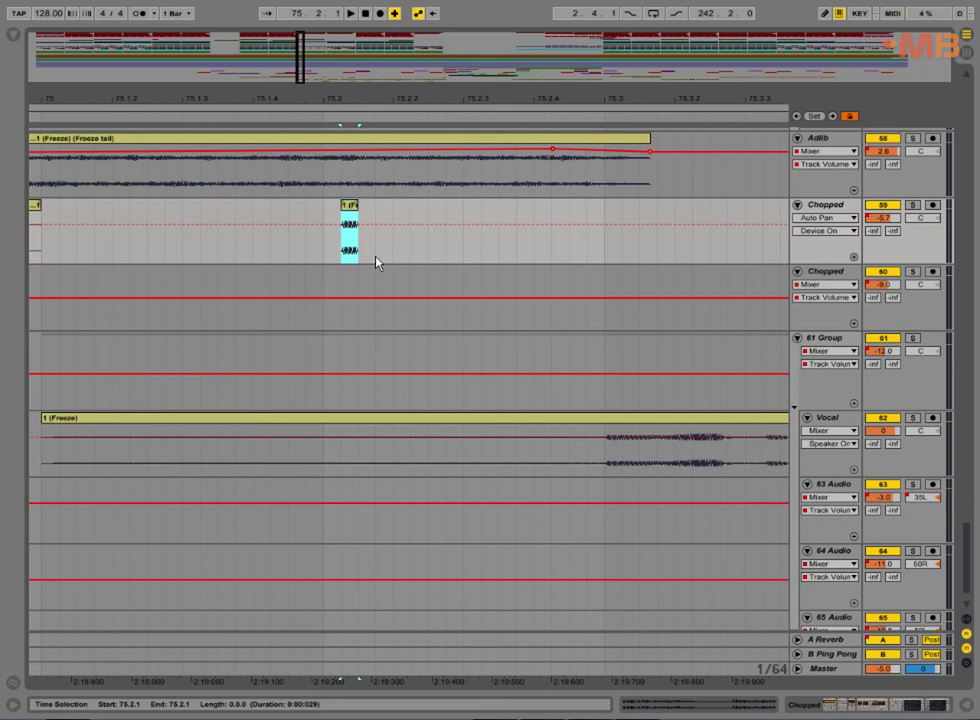
Solo the upper Chopped track and play the tiny vocal fragment at 75.2 several times.
key("space")
left_click(911, 205)
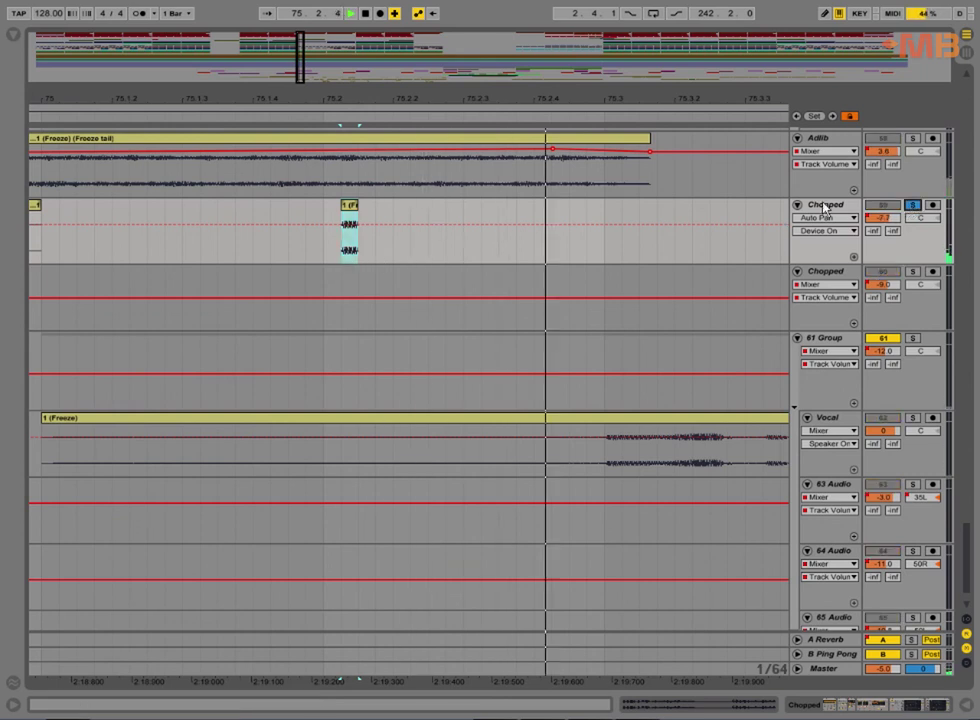
key("space")
key("space")
key("space")
key("space")
key("space")
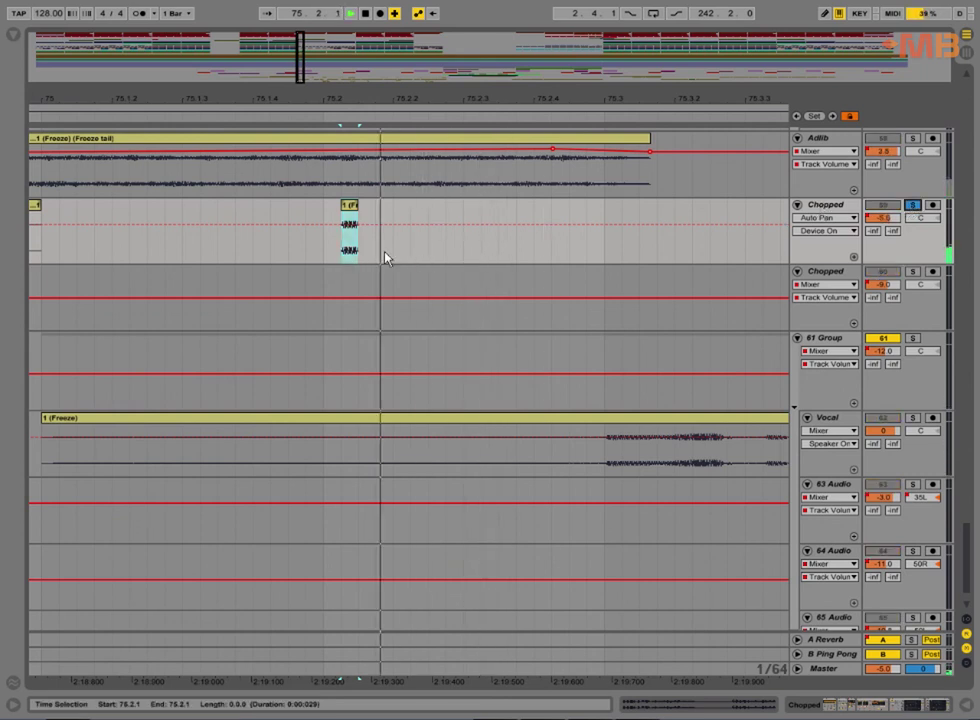
Open the upper Chopped track's first clip at bar 59 in the clip view.
left_click_drag(325, 257, 721, 333)
key("minus")
key("minus")
left_click_drag(283, 272, 674, 333)
left_click_drag(66, 405, 584, 411)
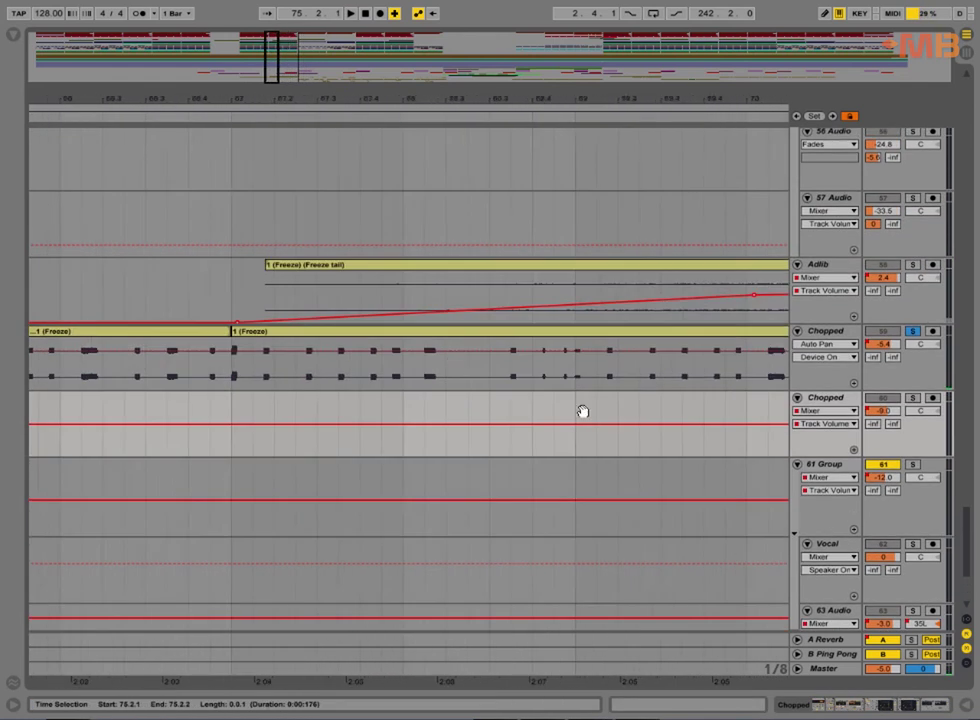
left_click_drag(142, 420, 722, 410)
left_click_drag(90, 398, 740, 406)
left_click_drag(223, 375, 109, 376)
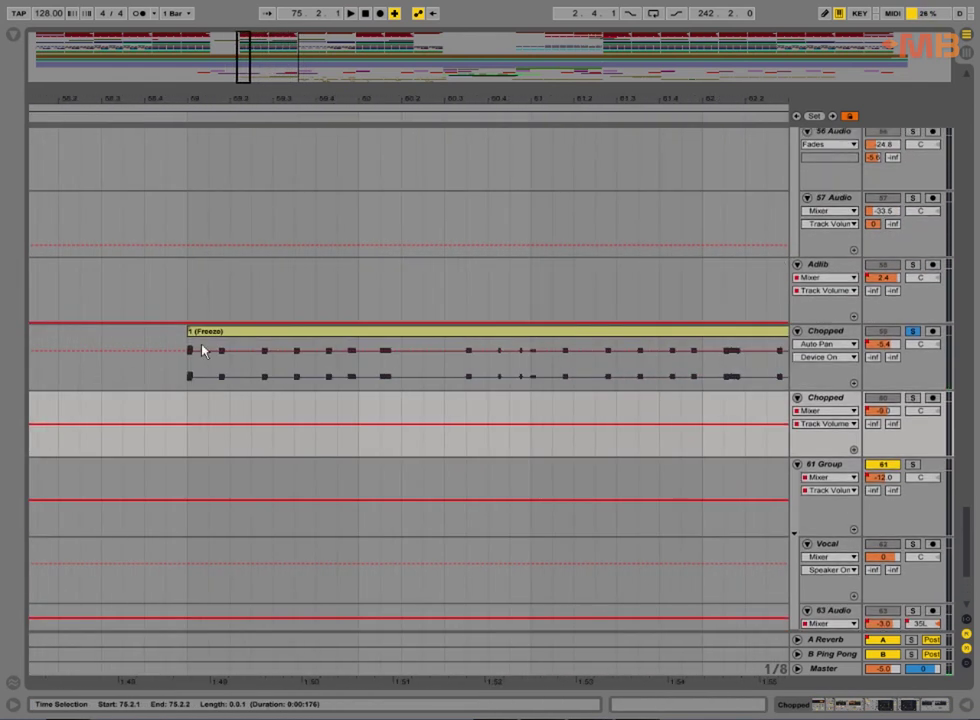
left_click(209, 332)
double_click(209, 336)
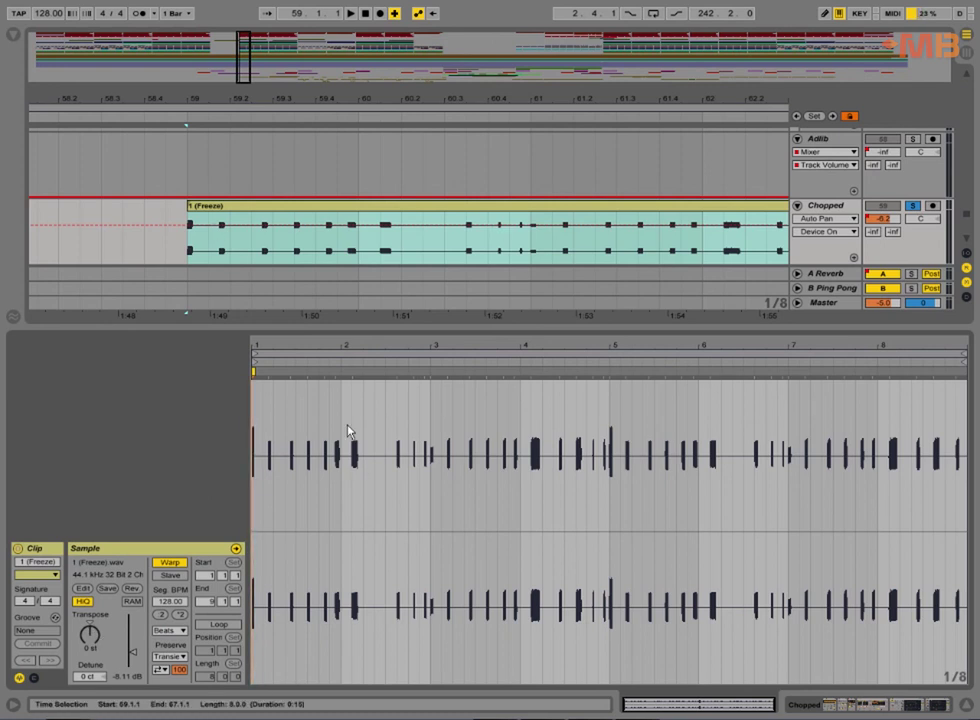
Select bars 59 to 67 on the upper Chopped track and point out the Consolidate command without applying it.
left_click(190, 251)
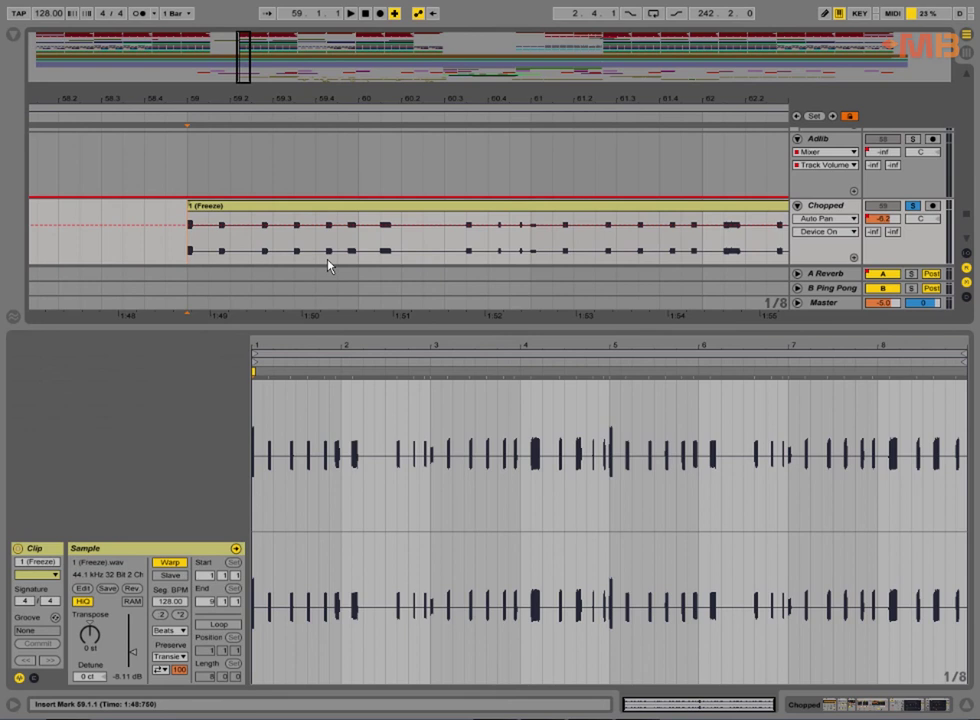
key("minus")
key("minus")
key("minus")
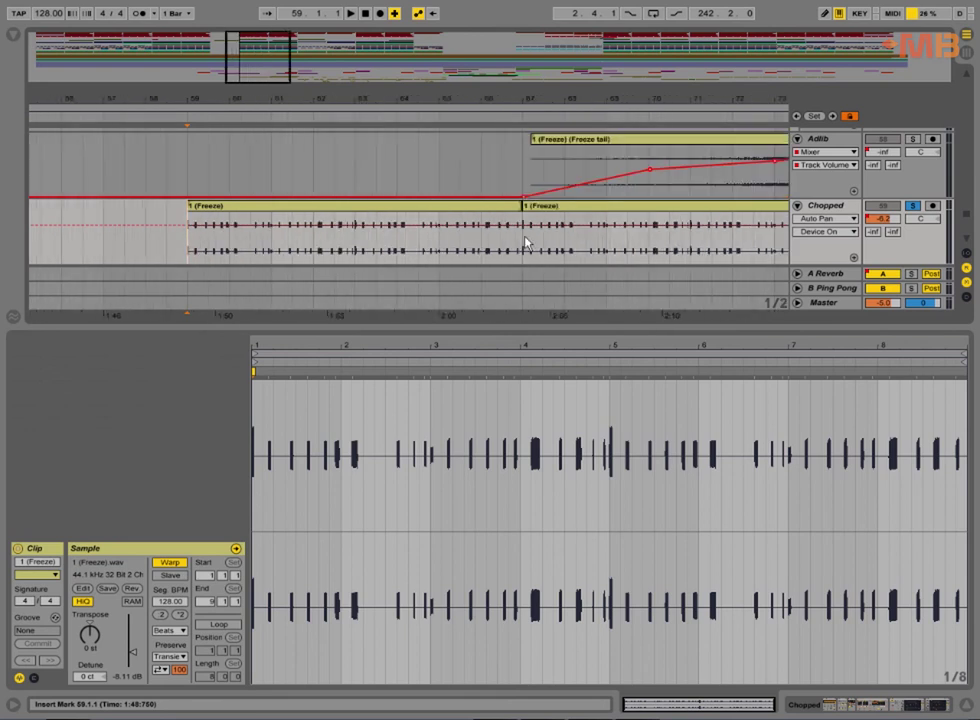
left_click_drag(523, 238, 190, 240)
right_click(209, 210)
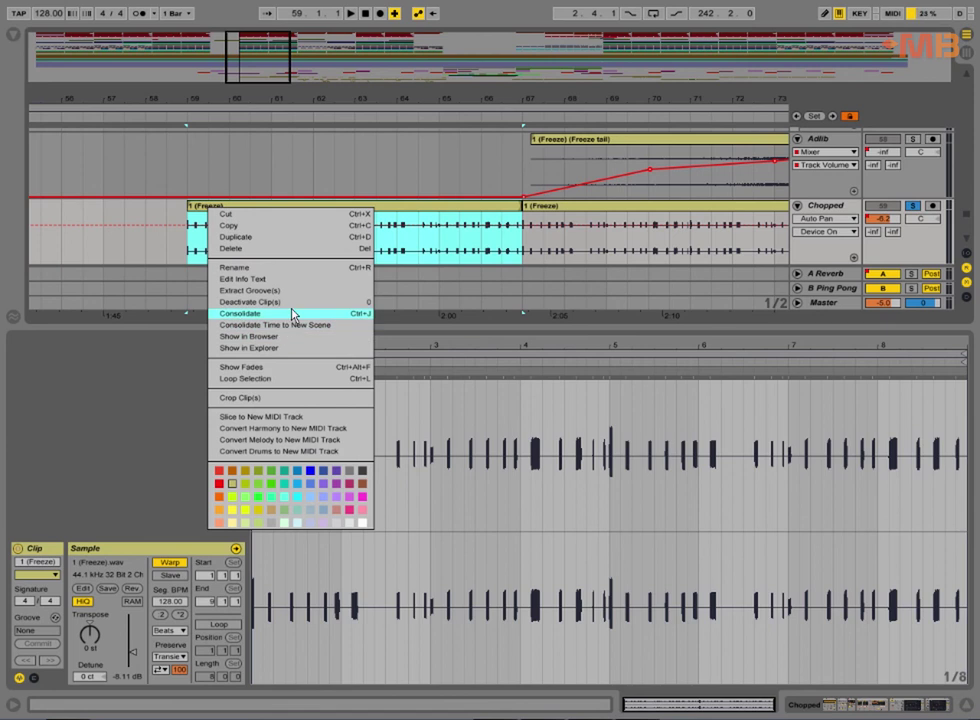
left_click(399, 215)
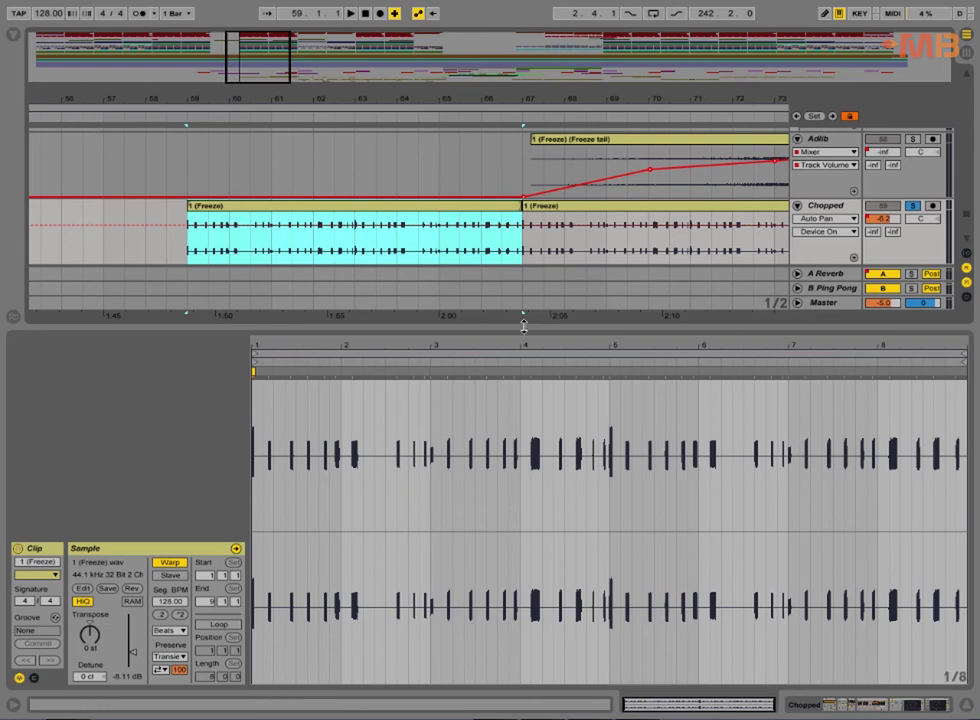
Enlarge the arrangement area and play the soloed Chopped track's bar 59 clip and its separate slices from 75.4.1.
left_click_drag(523, 325, 520, 532)
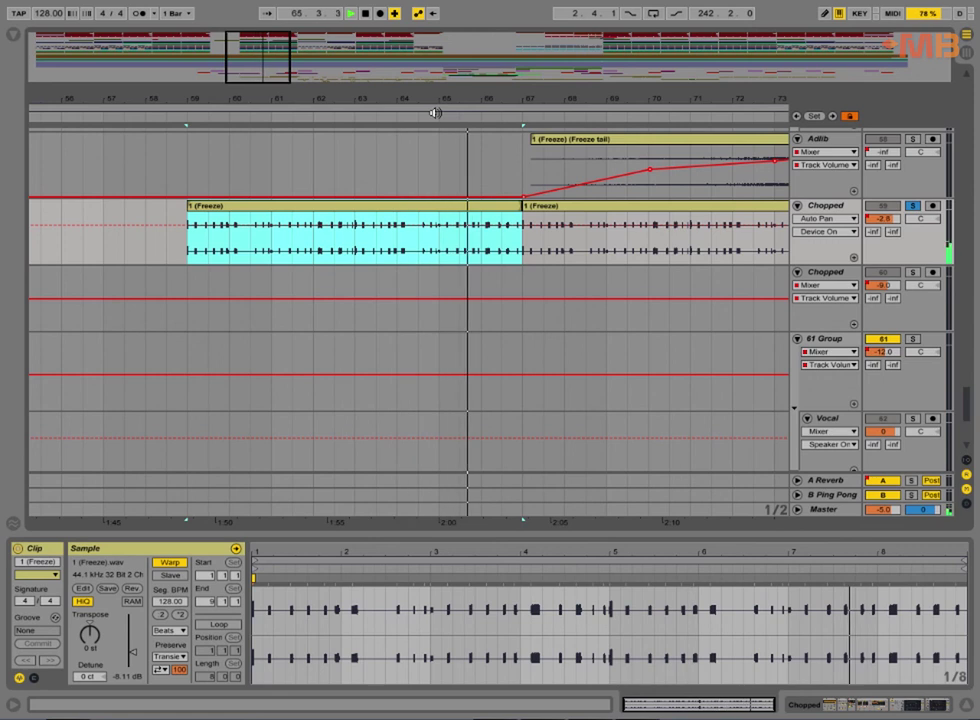
left_click_drag(457, 101, 505, 105)
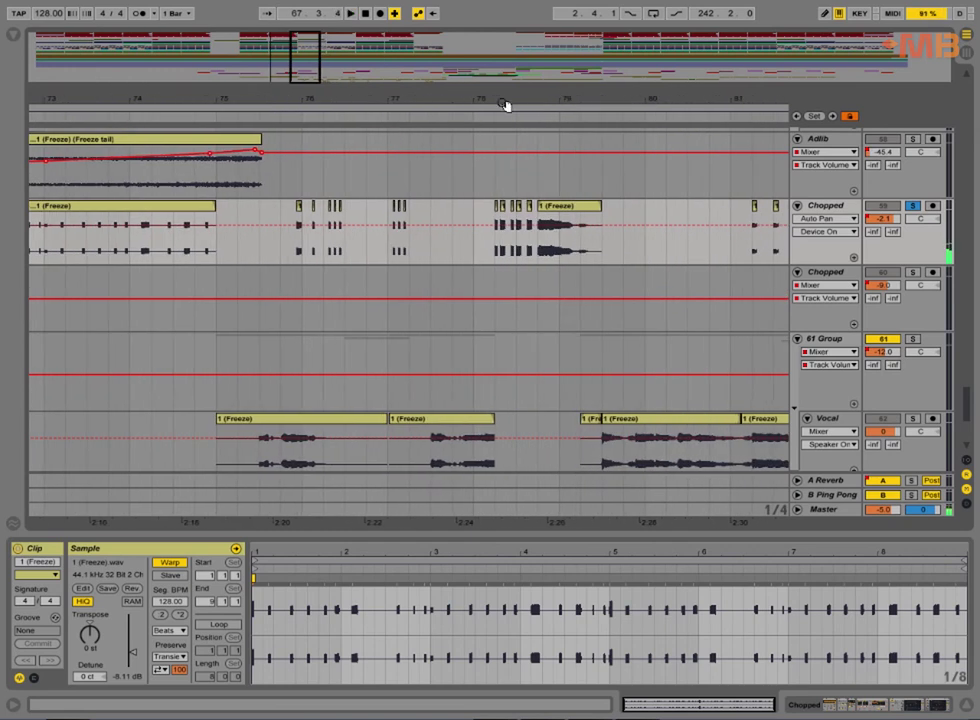
left_click(283, 258)
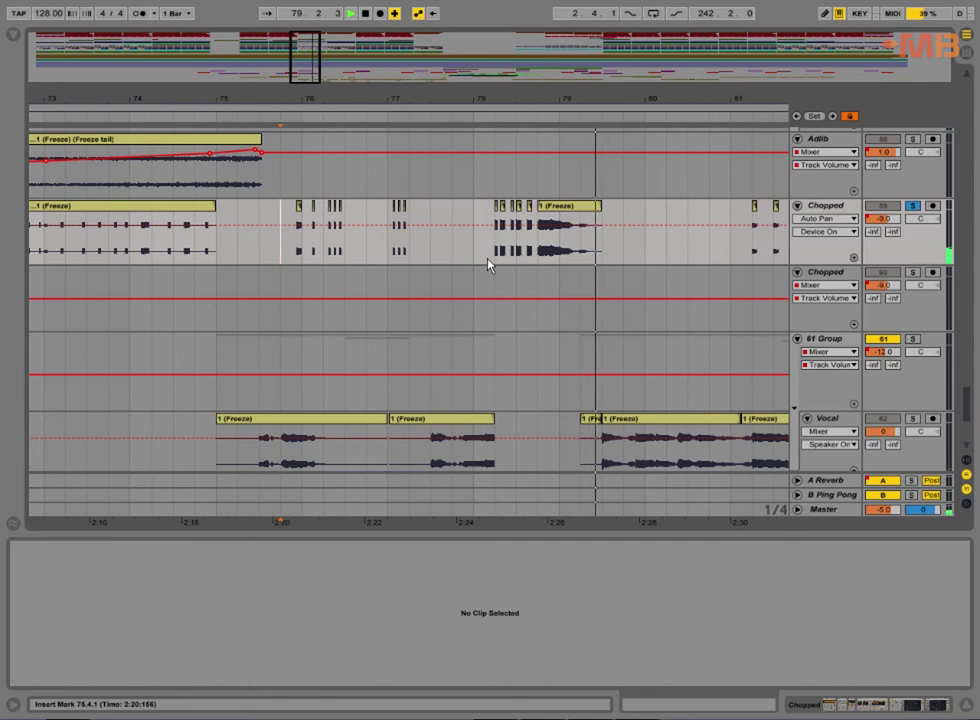
key("minus")
key("minus")
key("space")
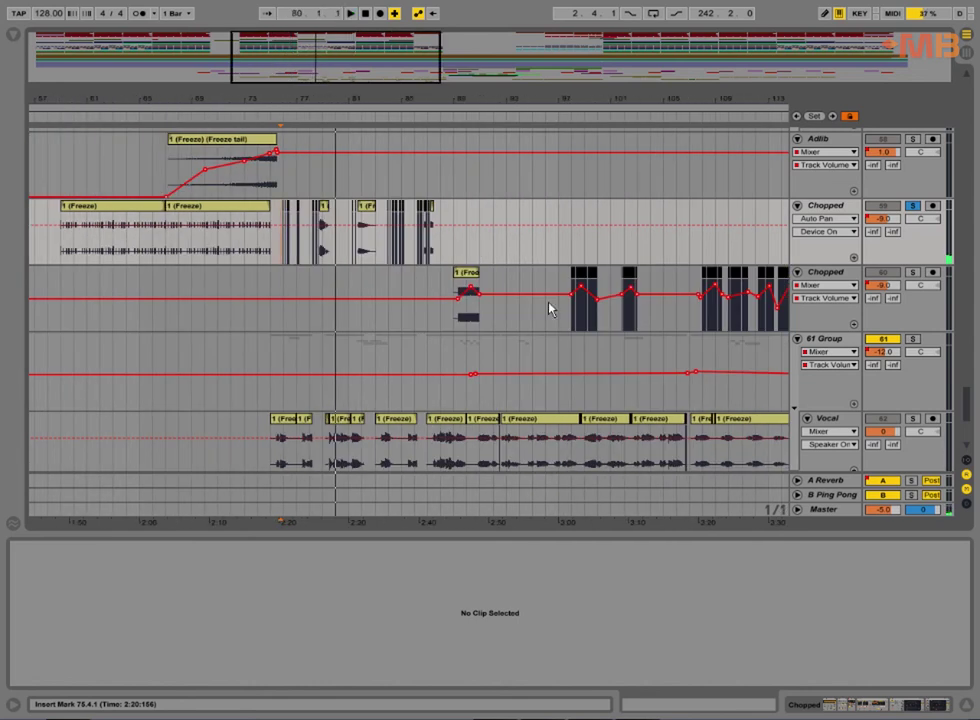
Solo the lower Chopped track and play its chopped sections around bars 90, 98 and 102.
scroll(514, 307, "down", 1)
scroll(505, 300, "down", 1)
left_click(468, 276)
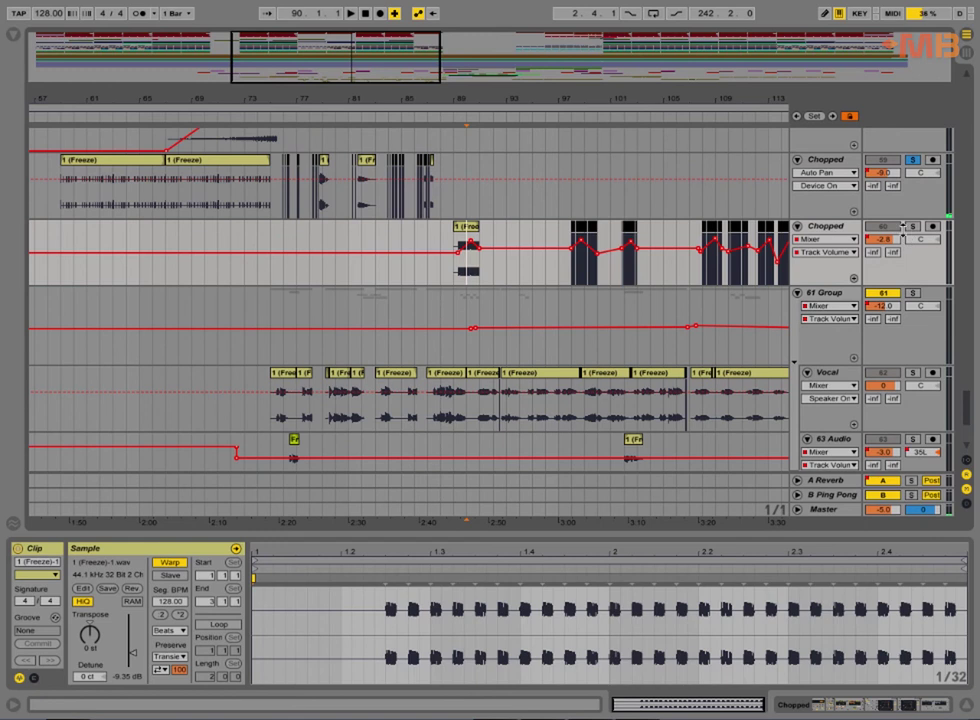
left_click(914, 228)
key("space")
left_click_drag(468, 99, 153, 109)
left_click(430, 278)
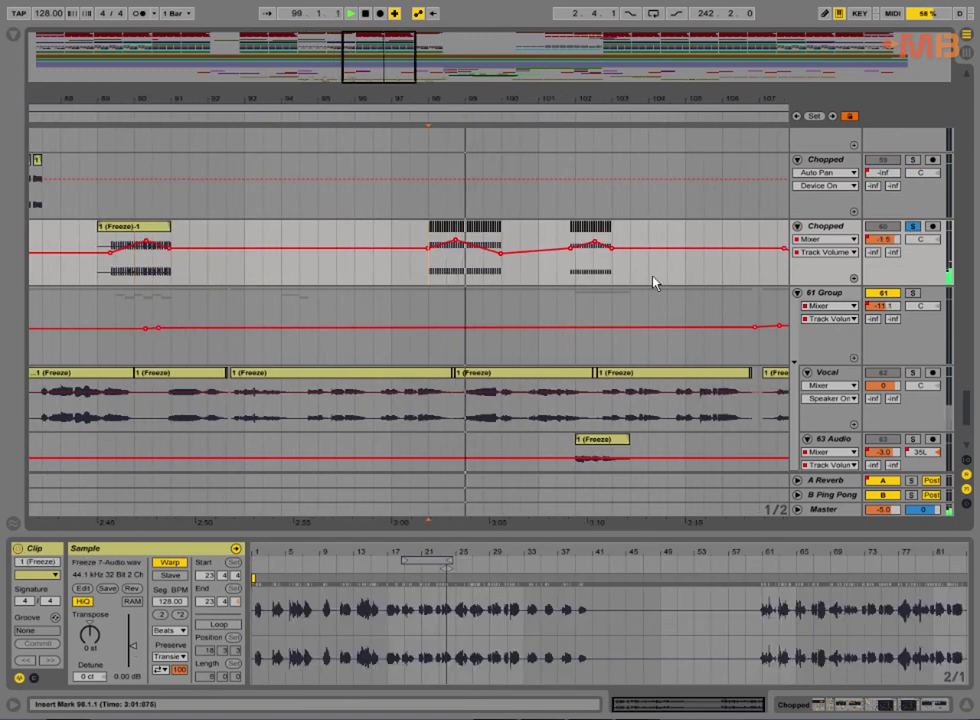
left_click(580, 278)
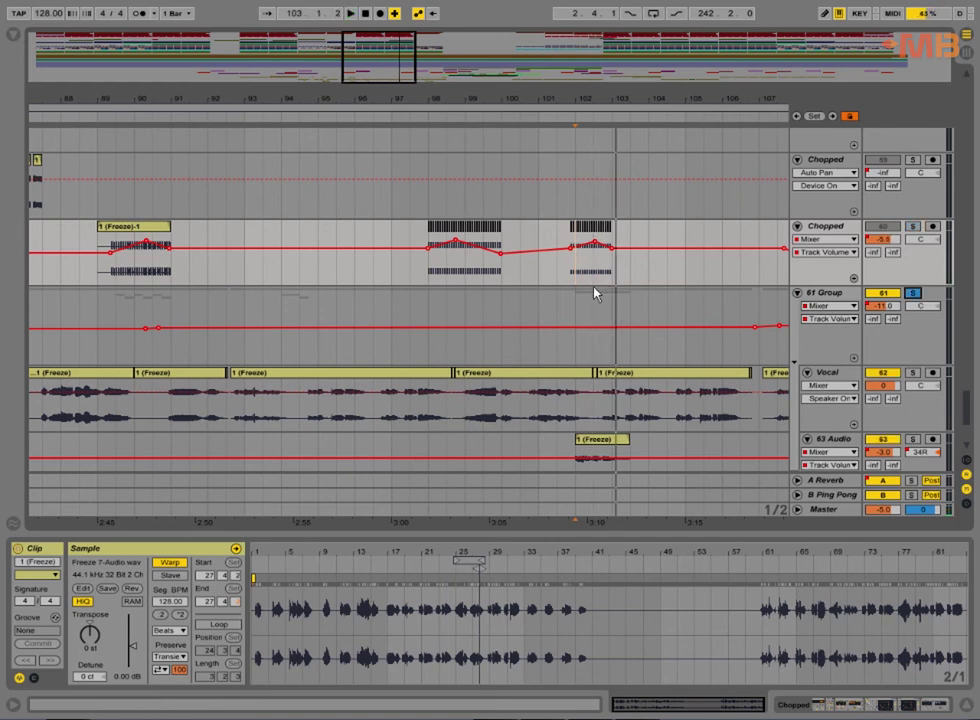
Place the insert marker at 75.3.1 on the Vocal track and show that track's device chain.
left_click_drag(377, 300, 690, 266)
left_click_drag(272, 332, 440, 309)
left_click_drag(129, 356, 268, 354)
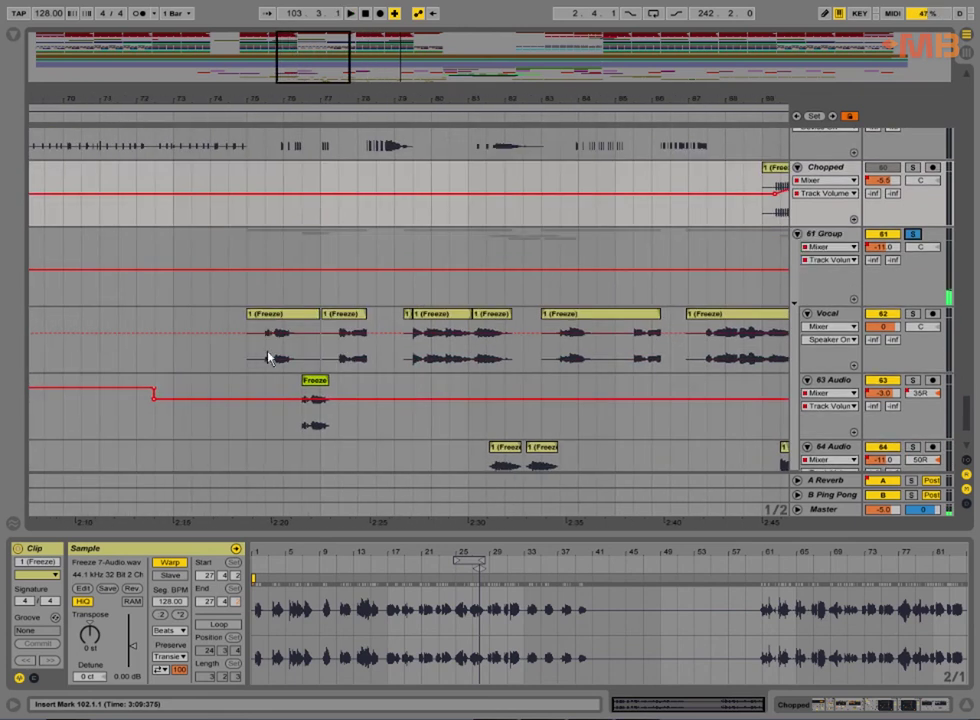
left_click(266, 355)
left_click(848, 321)
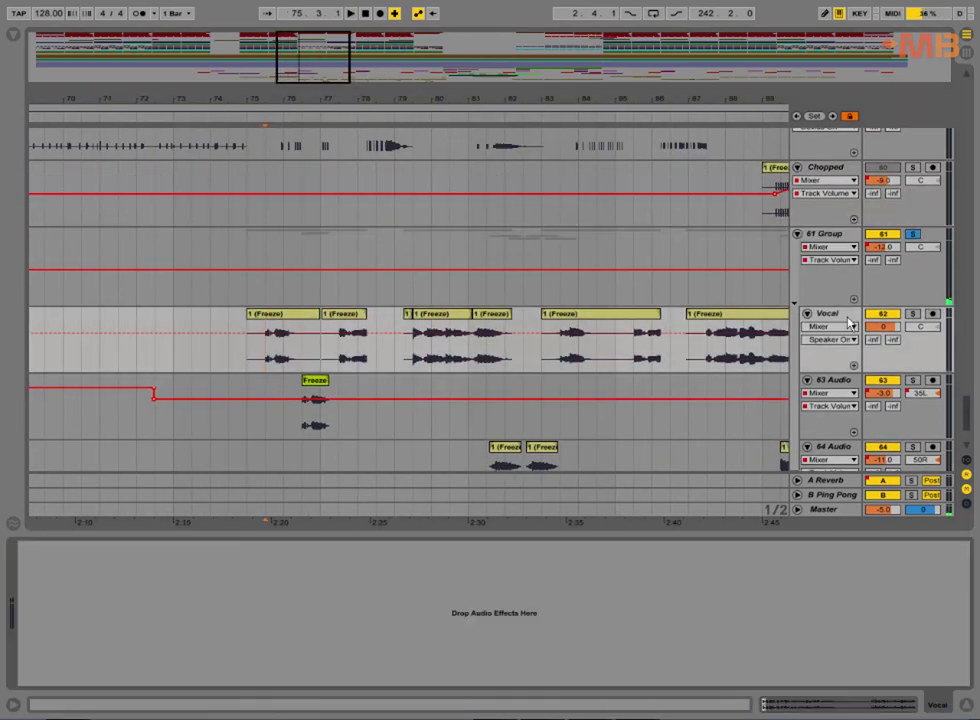
left_click(846, 240)
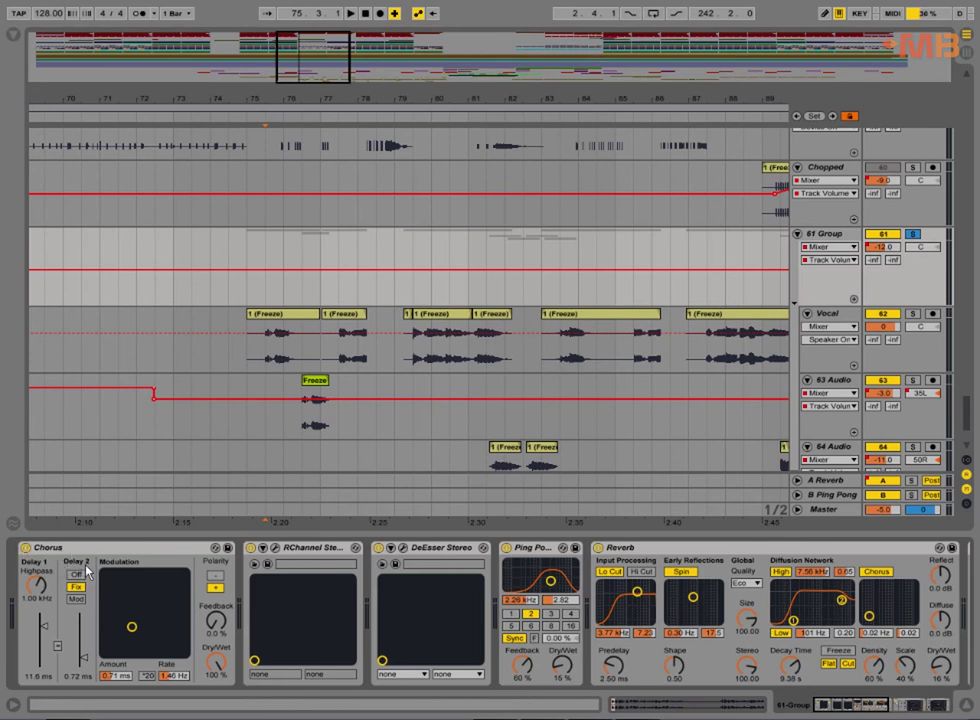
left_click(250, 304)
key("space")
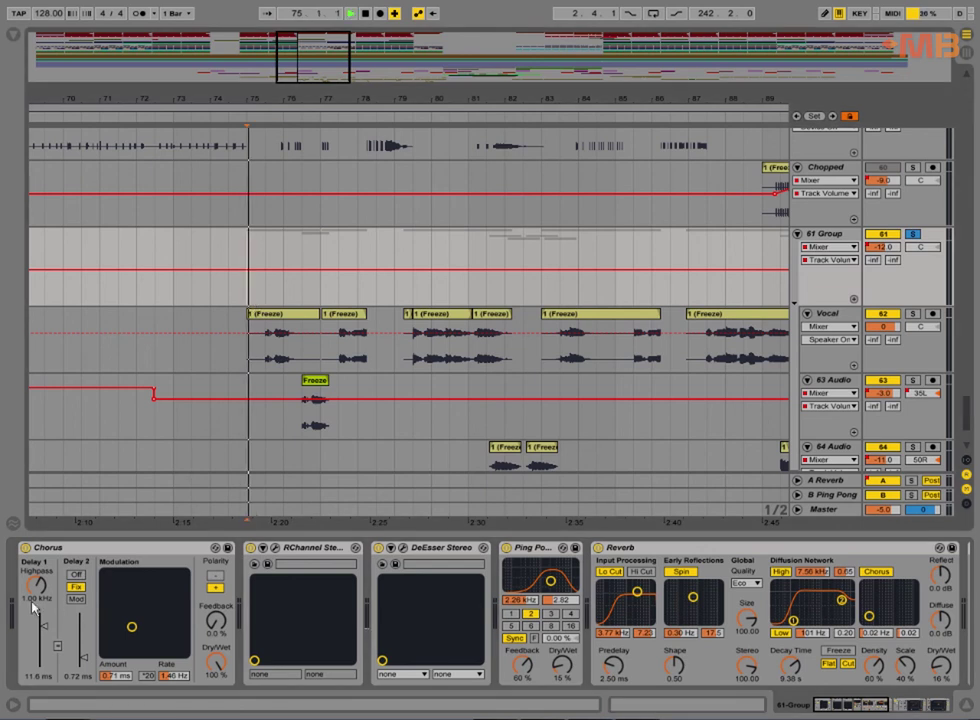
left_click(25, 549)
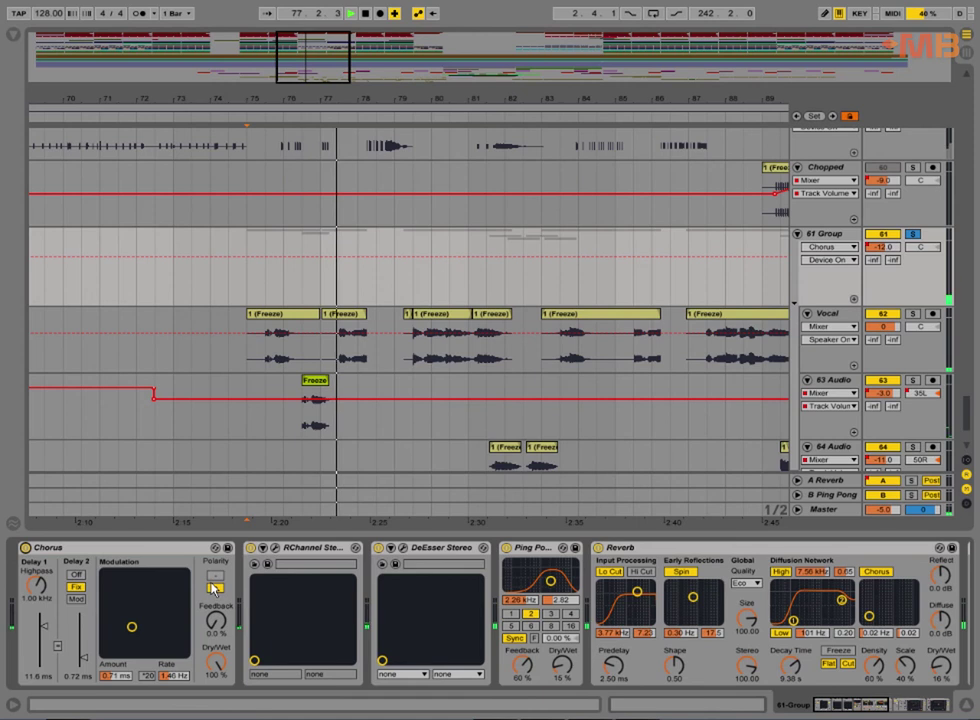
Inspect the 61 Group's RChannel Stereo plug-in window during playback, then close it.
left_click(275, 550)
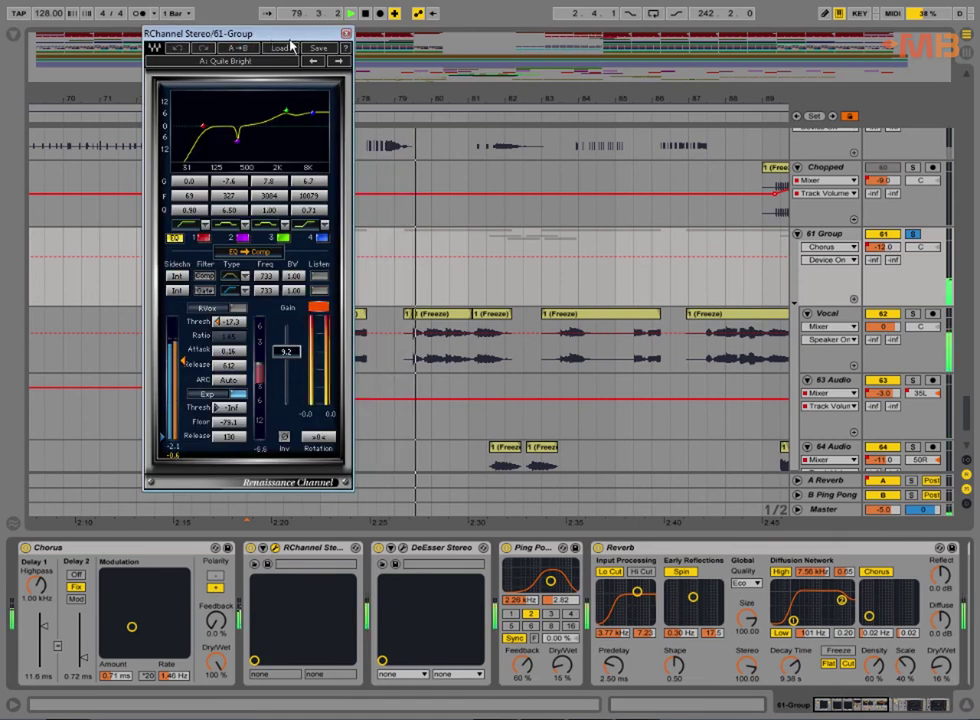
left_click_drag(256, 37, 377, 61)
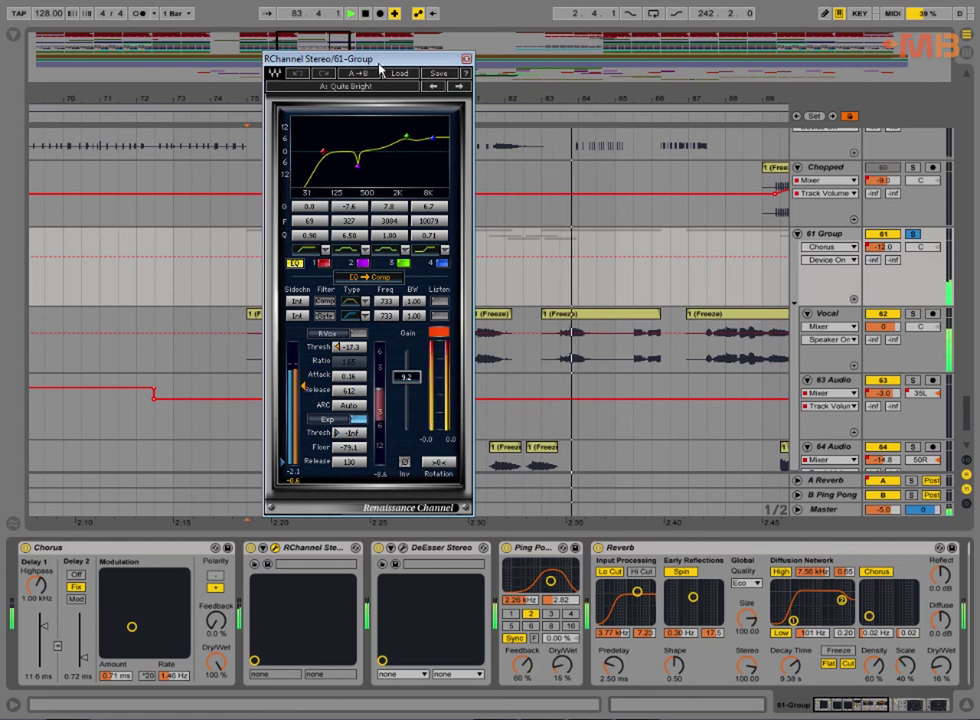
left_click_drag(380, 62, 400, 78)
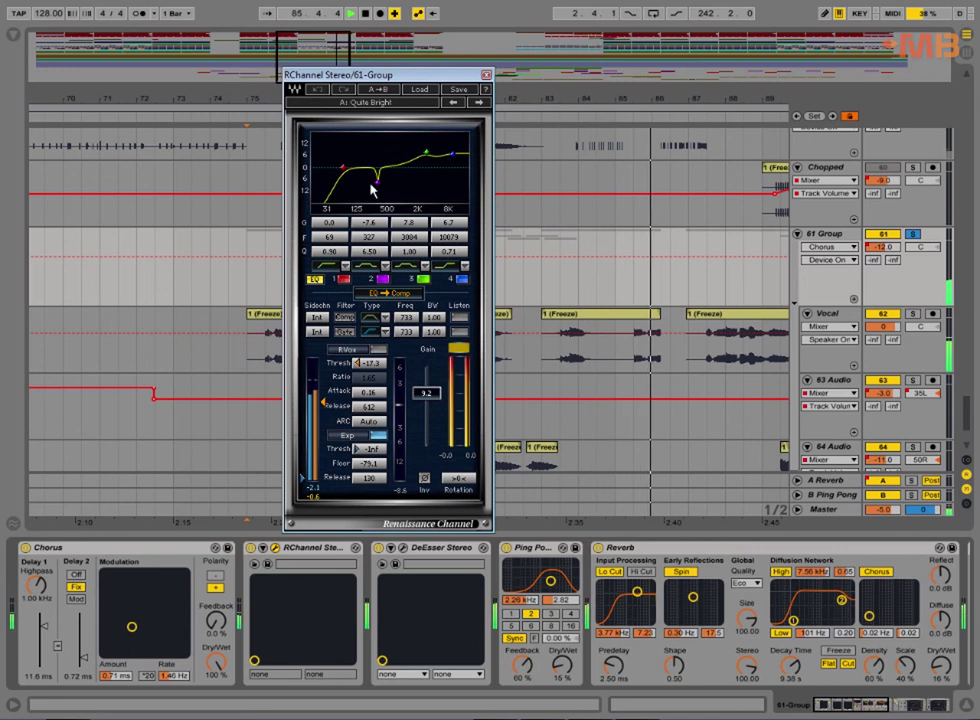
left_click(486, 76)
Inspect the 61 Group's DeEsser Stereo plug-in window while replaying the vocals from bar 75, then close it.
left_click(404, 549)
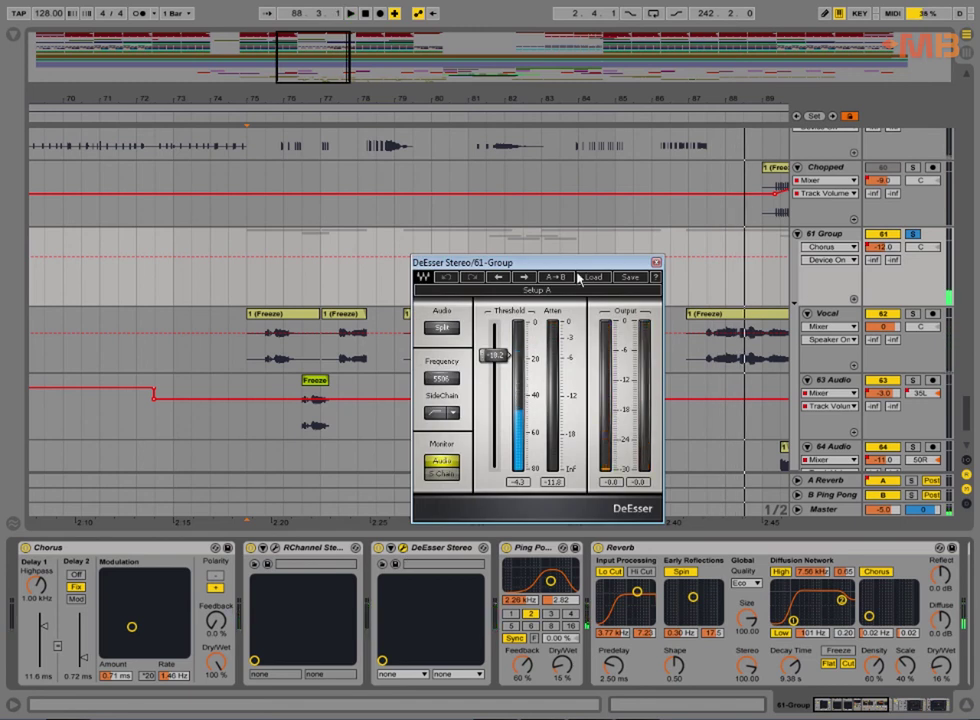
left_click_drag(527, 259, 491, 263)
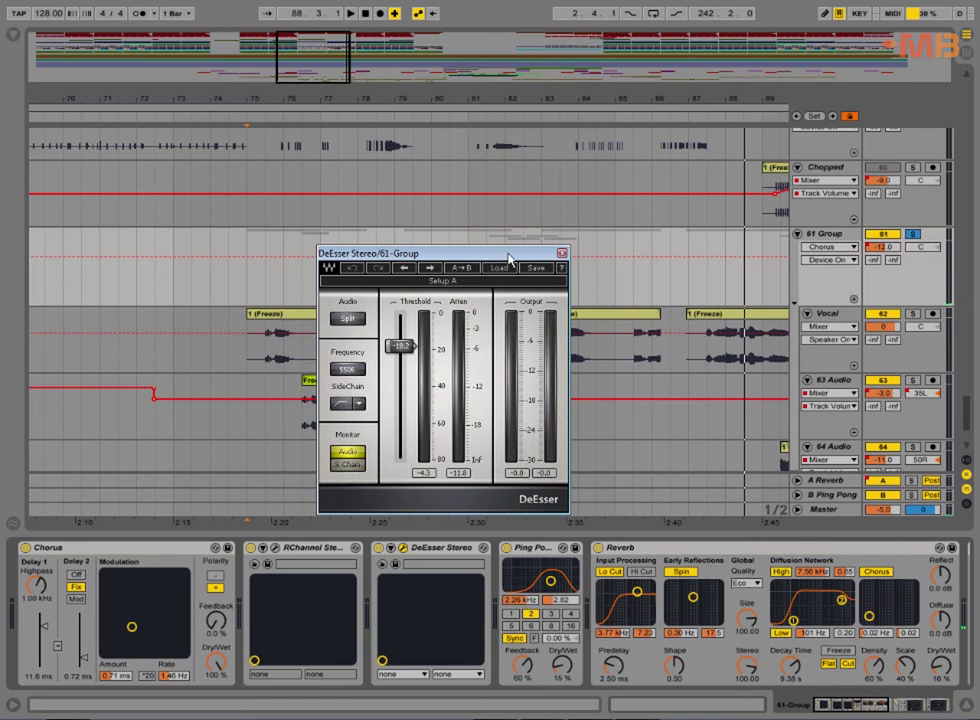
key("space")
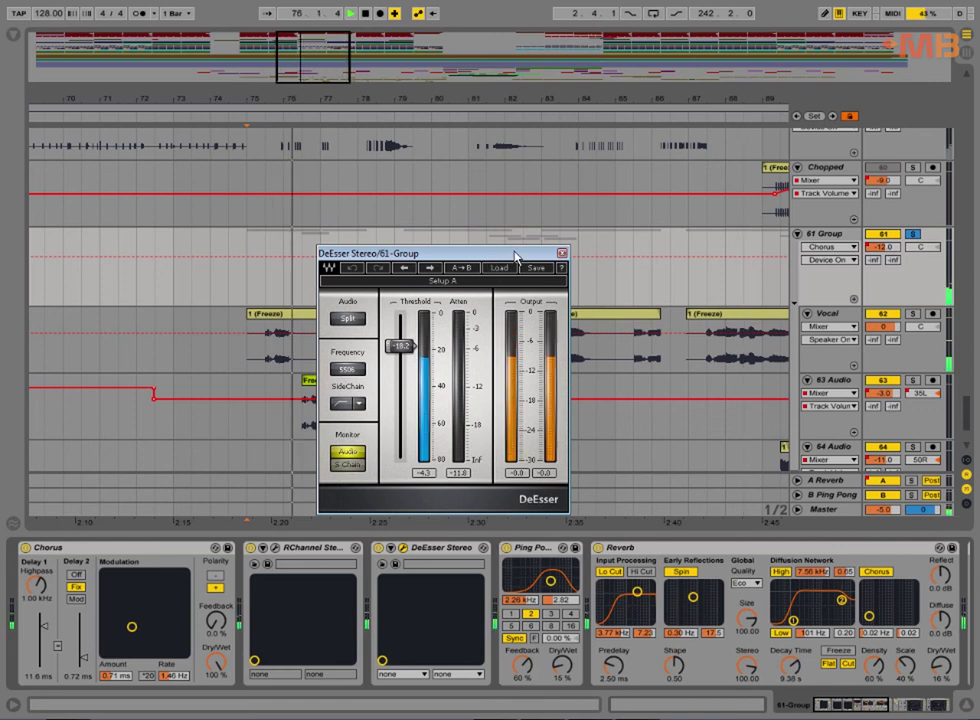
left_click_drag(515, 255, 376, 239)
left_click(428, 229)
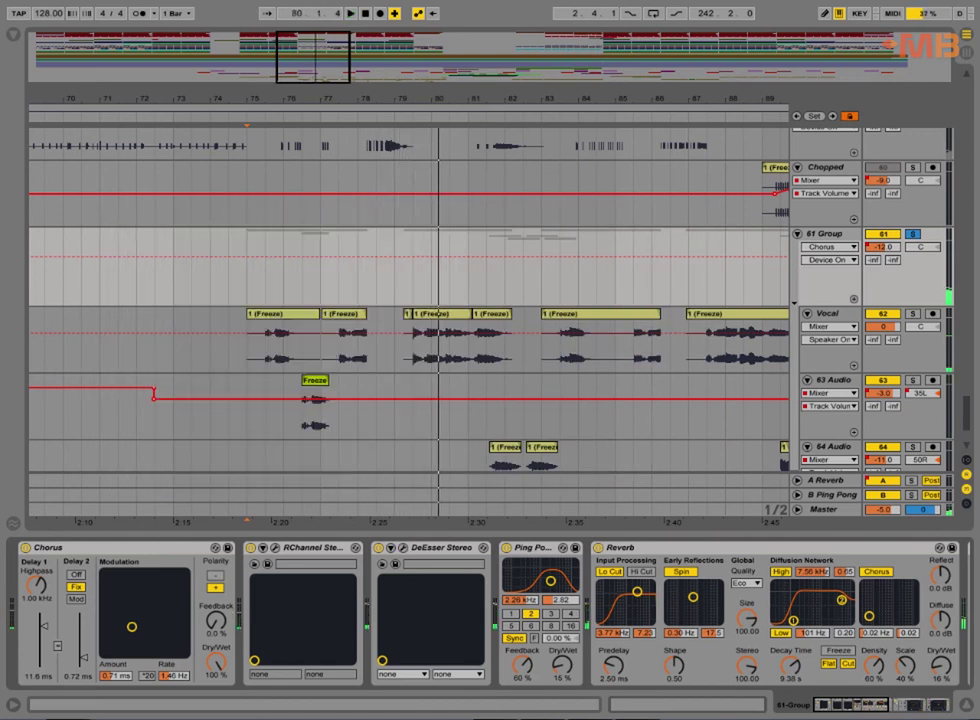
Bypass the 61 Group's Ping Pong Delay and Reverb while playing the vocals from bar 75.
left_click_drag(880, 708, 905, 712)
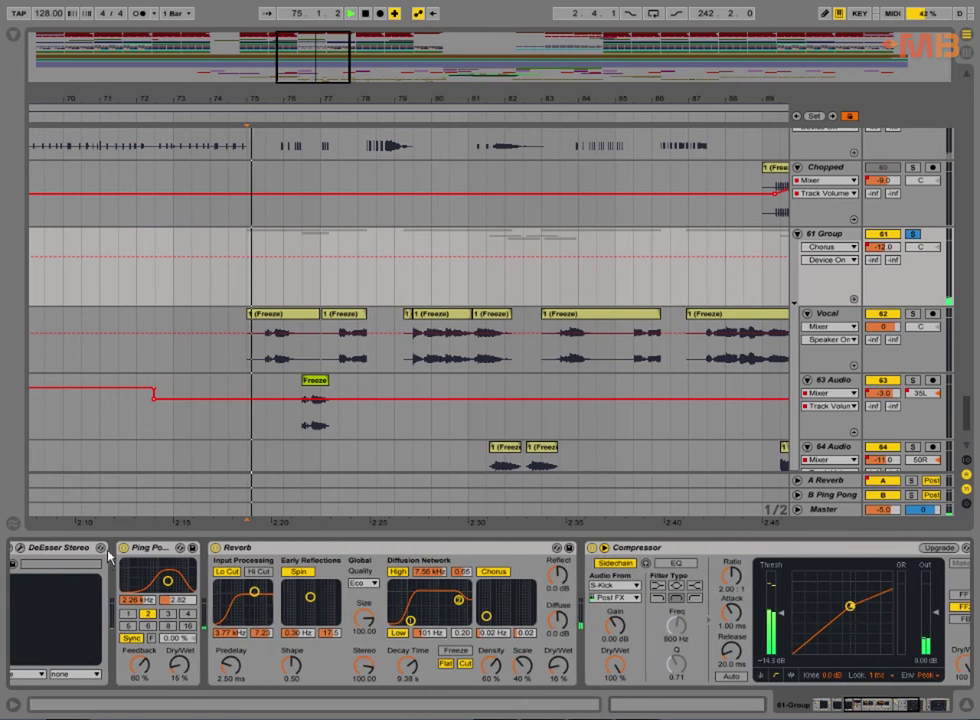
left_click(215, 548)
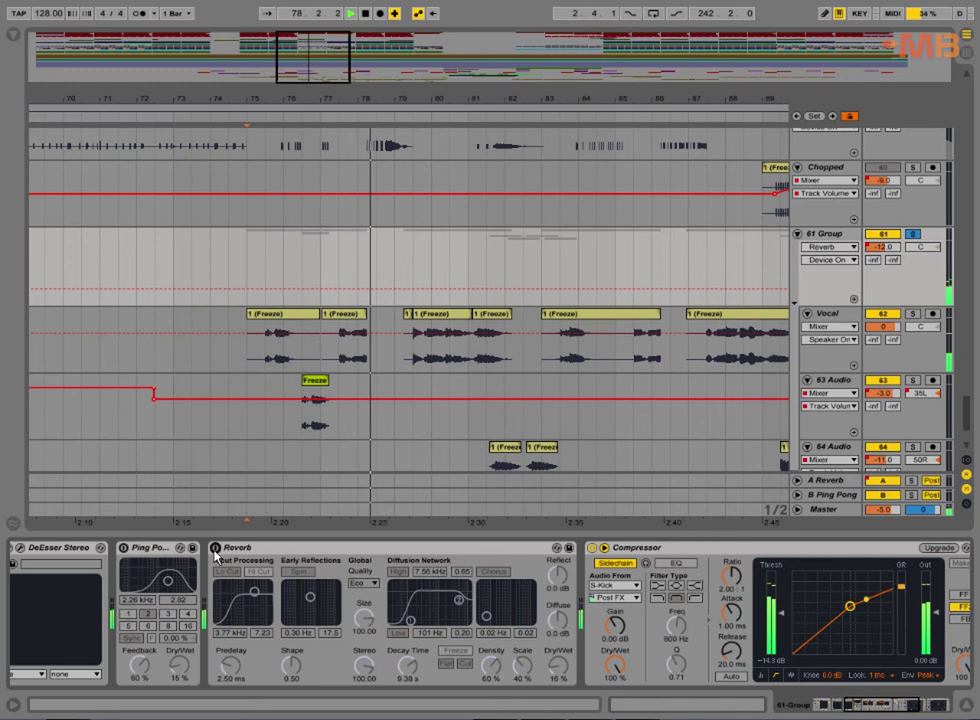
key("space")
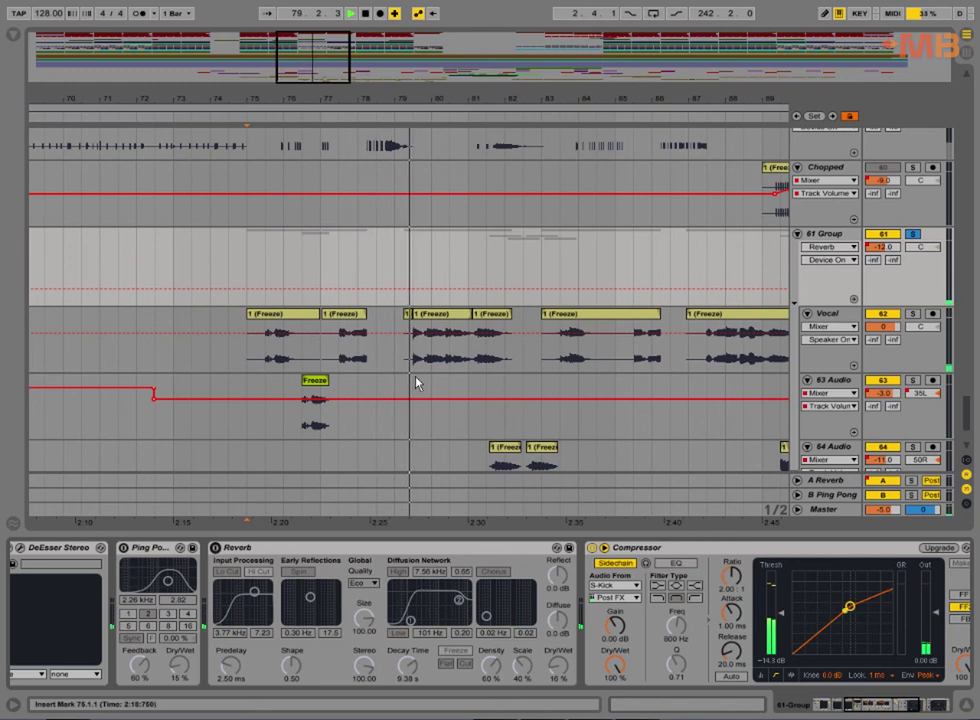
Play the upper Chopped track soloed together with the 61 Group from bar 75 to bar 88, then unsolo both.
scroll(406, 344, "up", 3)
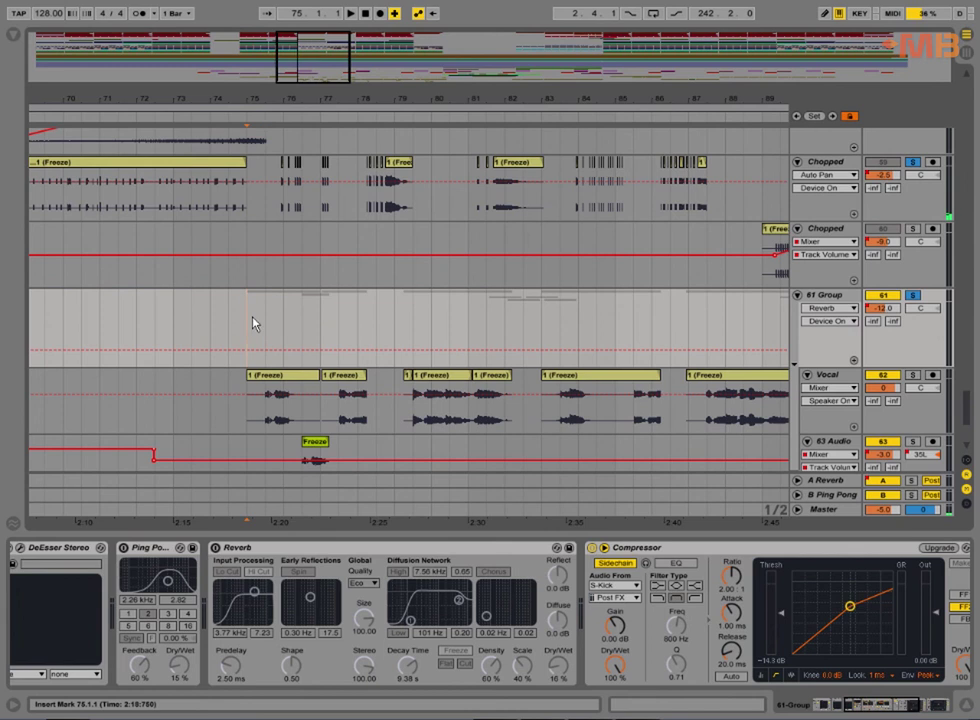
key("space")
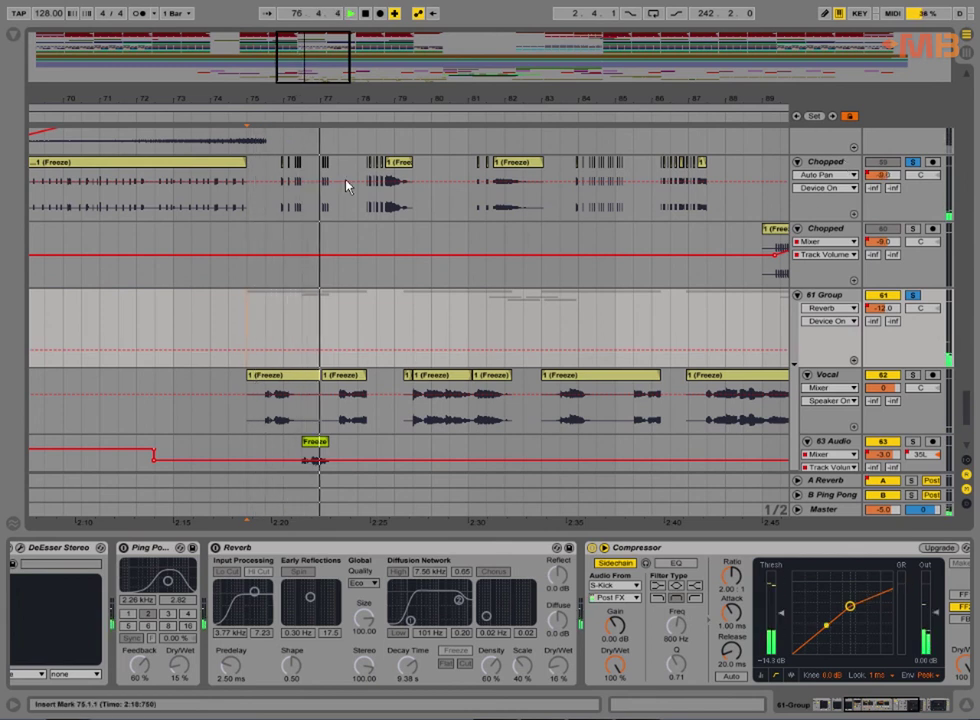
left_click_drag(389, 103, 387, 190)
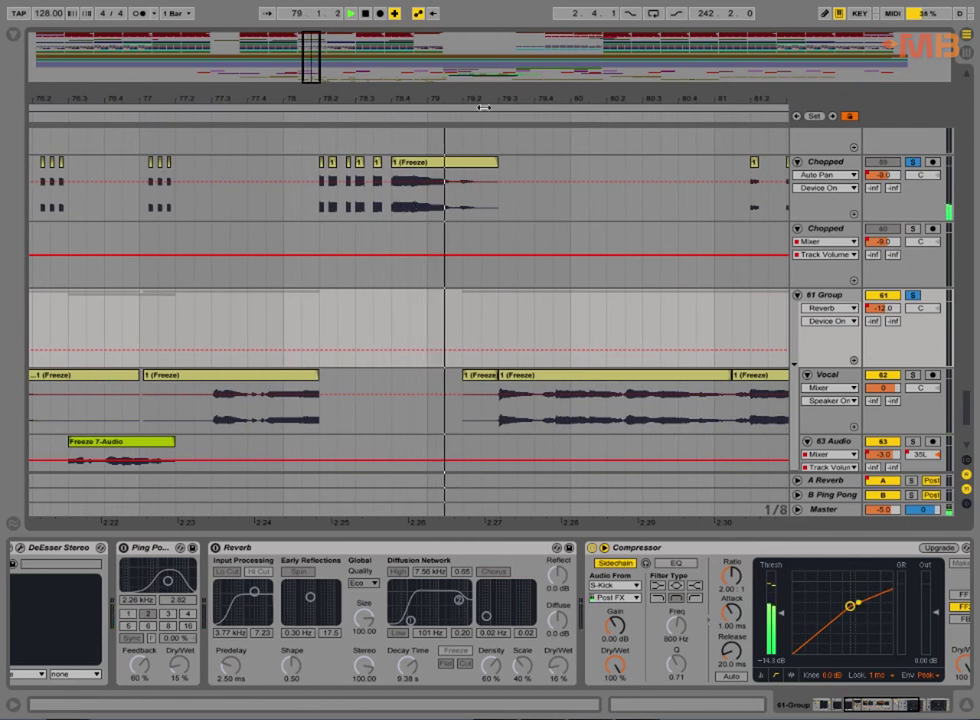
left_click_drag(503, 98, 291, 79)
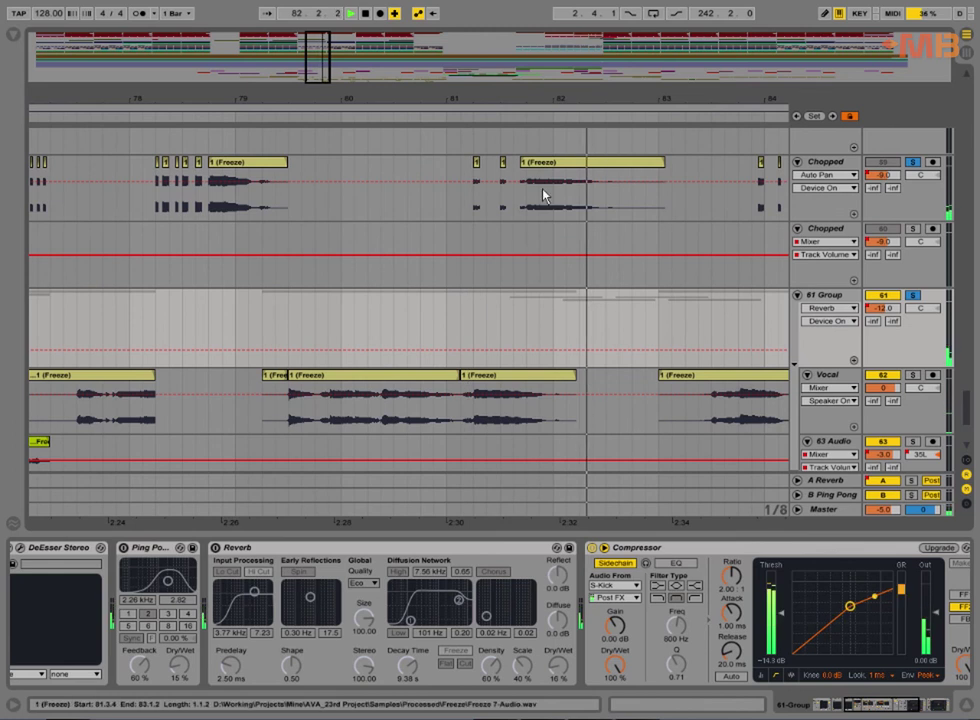
left_click_drag(586, 269, 147, 271)
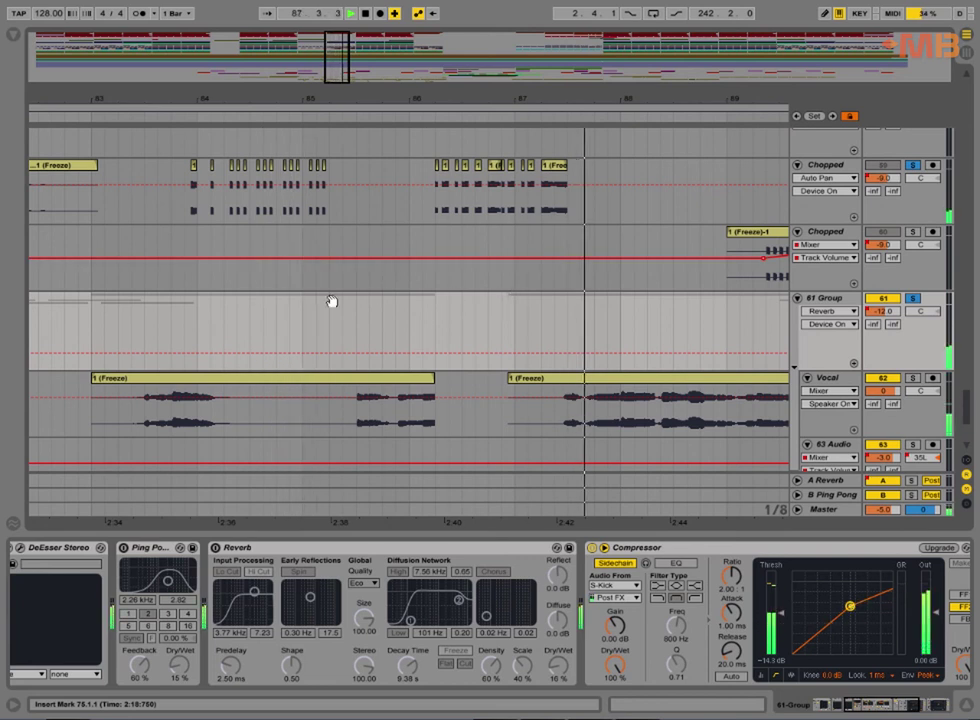
left_click_drag(331, 301, 896, 309)
key("space")
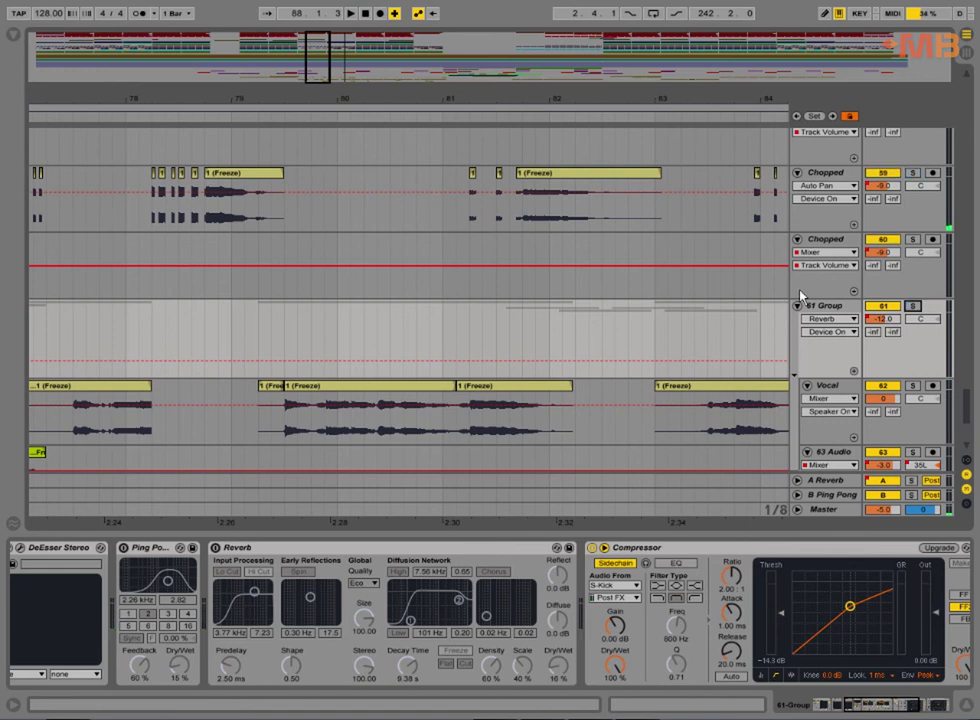
Re-enable the 61 Group's Ping Pong Delay and Reverb, and show the two Compressors at the end of its chain.
scroll(291, 291, "down", 3)
left_click(281, 296)
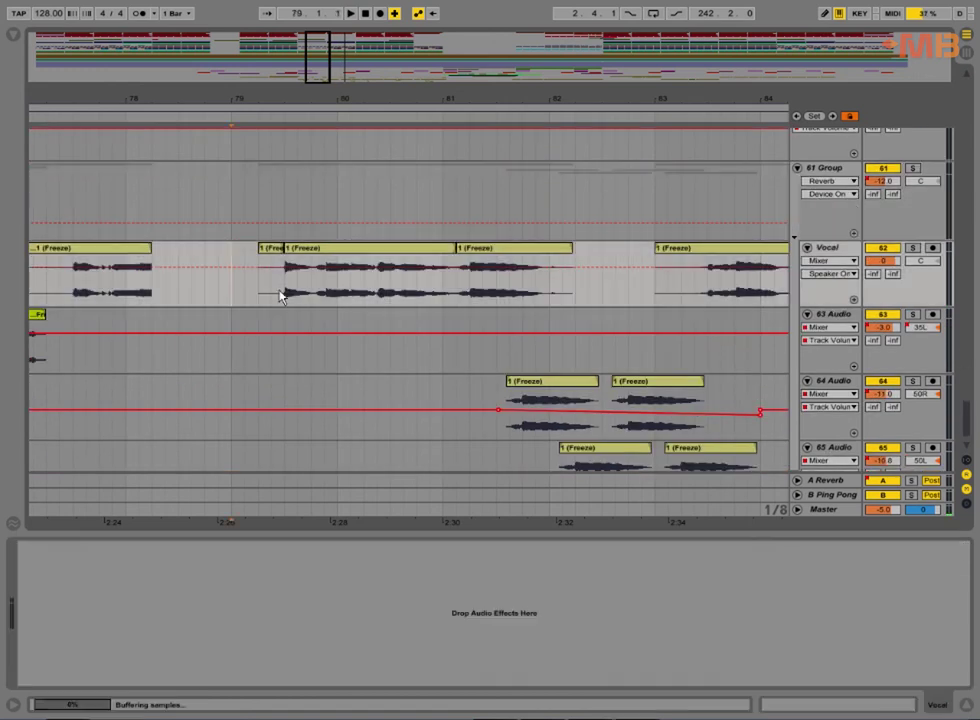
left_click(276, 205)
left_click(123, 548)
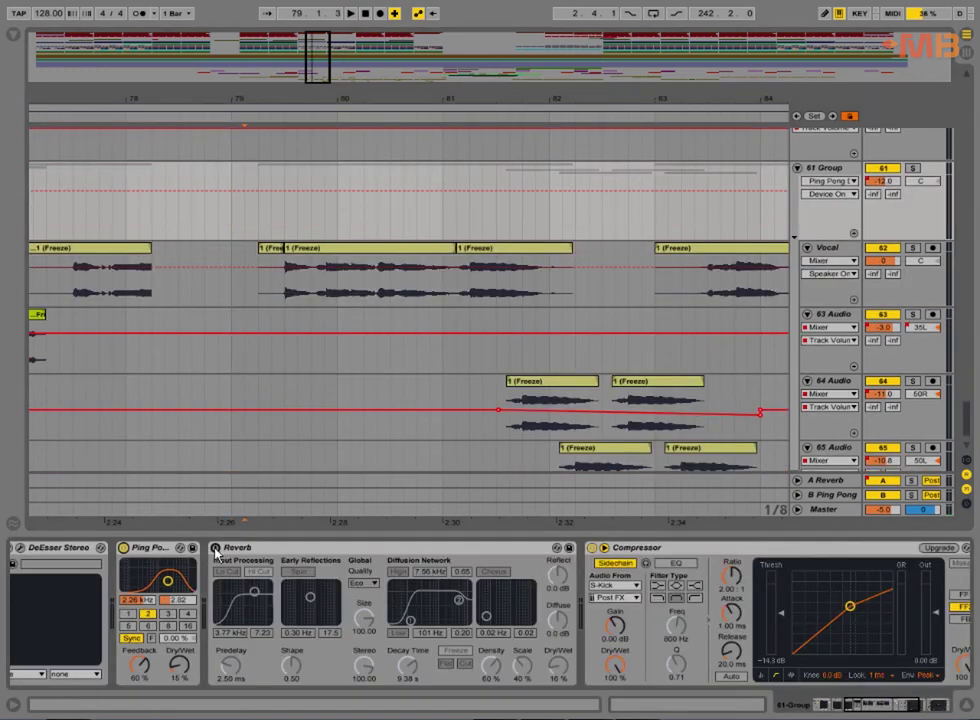
left_click(215, 548)
left_click_drag(896, 708, 943, 706)
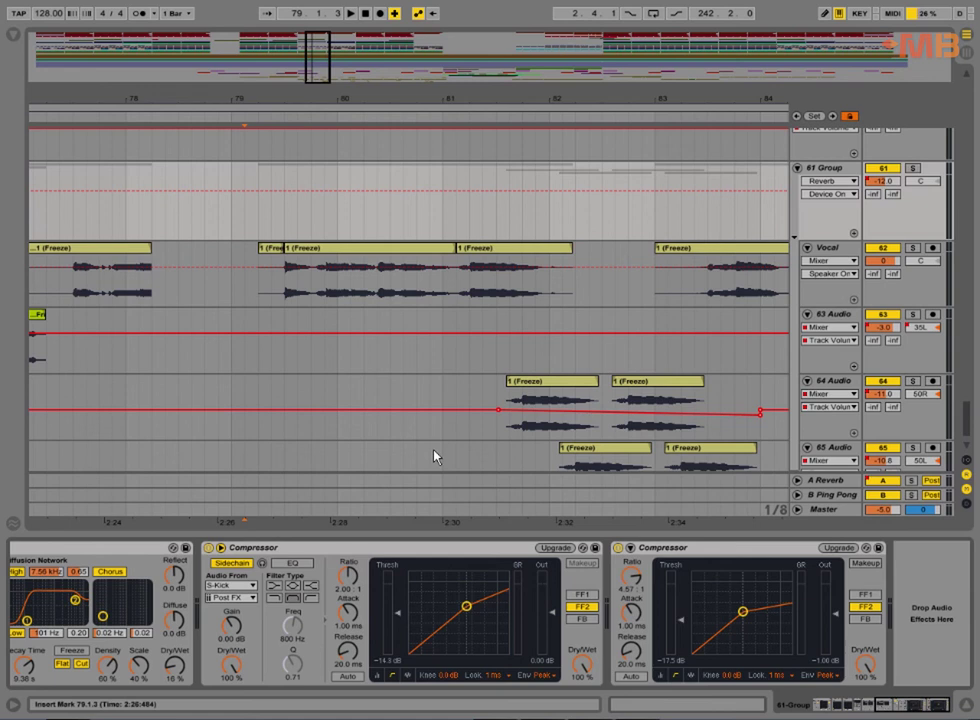
Play the vocal group and its backing layers from 79.1.3, stop, and show the 63 Audio track's device chain.
key("space")
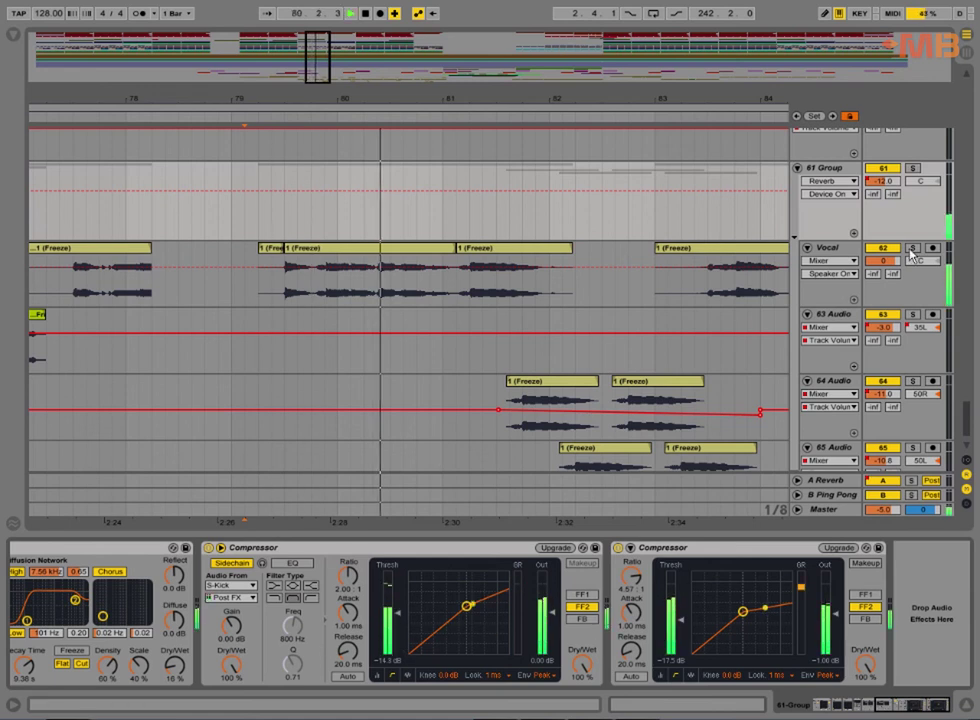
scroll(660, 268, "down", 1)
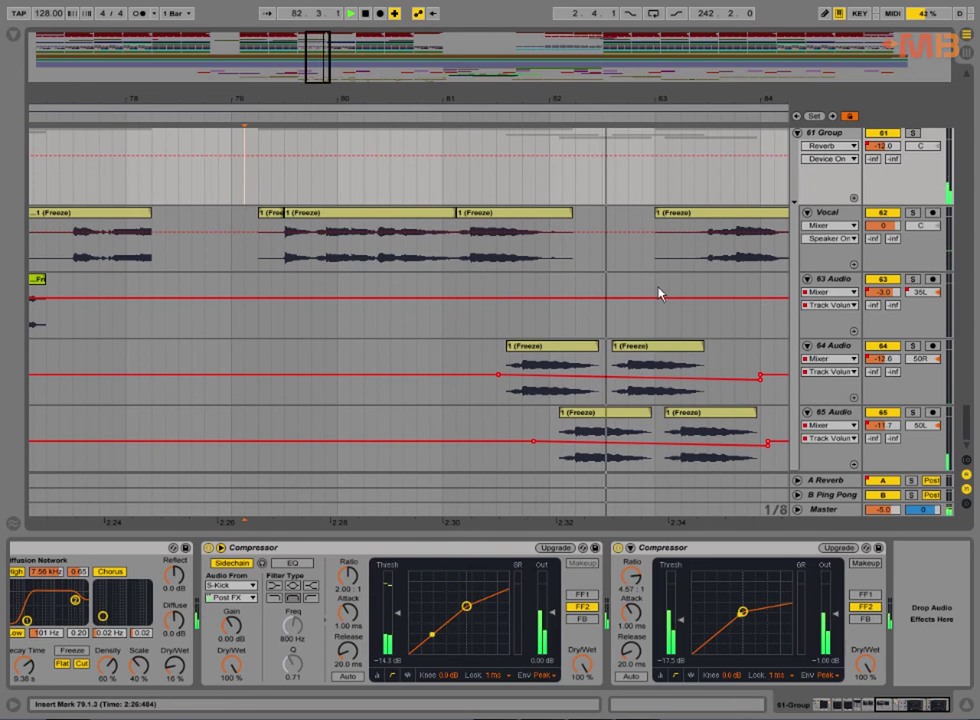
left_click(425, 322)
key("space")
Solo the 63 Audio track and play its clips from 76.3.1 and around bar 102.
key("minus")
key("minus")
key("minus")
key("minus")
key("minus")
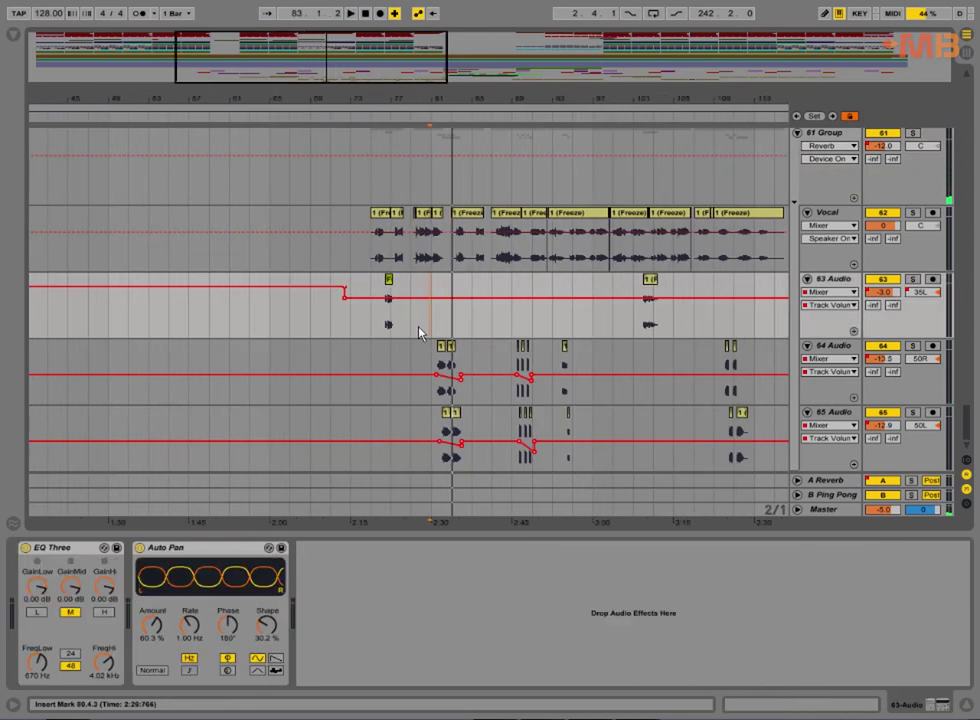
left_click(385, 324)
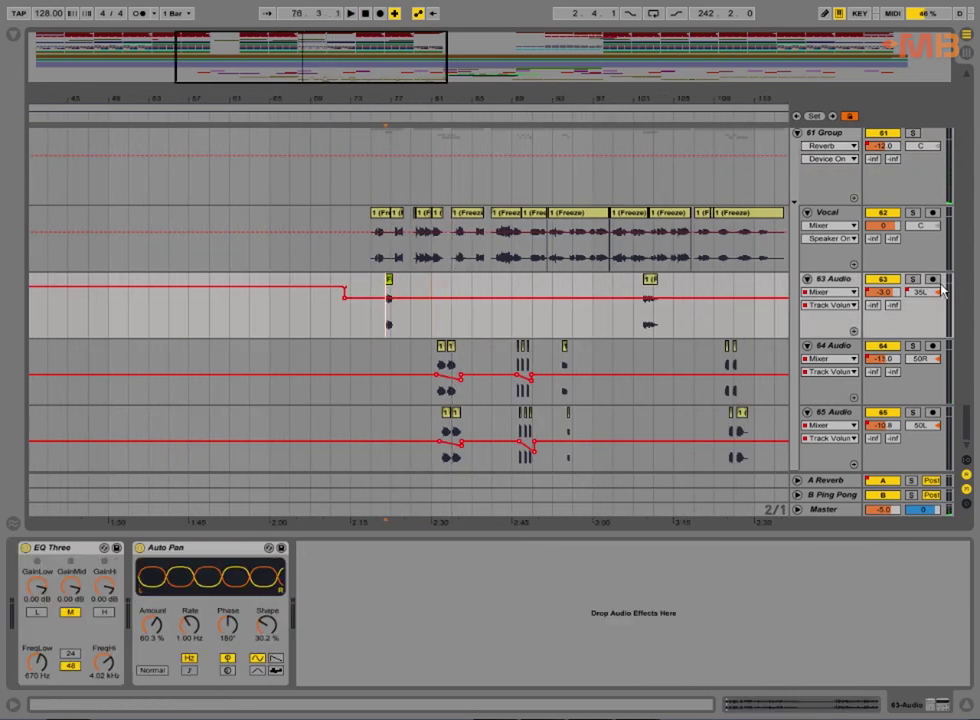
left_click(914, 280)
key("space")
mouse_move(365, 72)
left_mouse_down()
mouse_move(365, 120)
mouse_move(387, 124)
mouse_move(365, 85)
left_mouse_up()
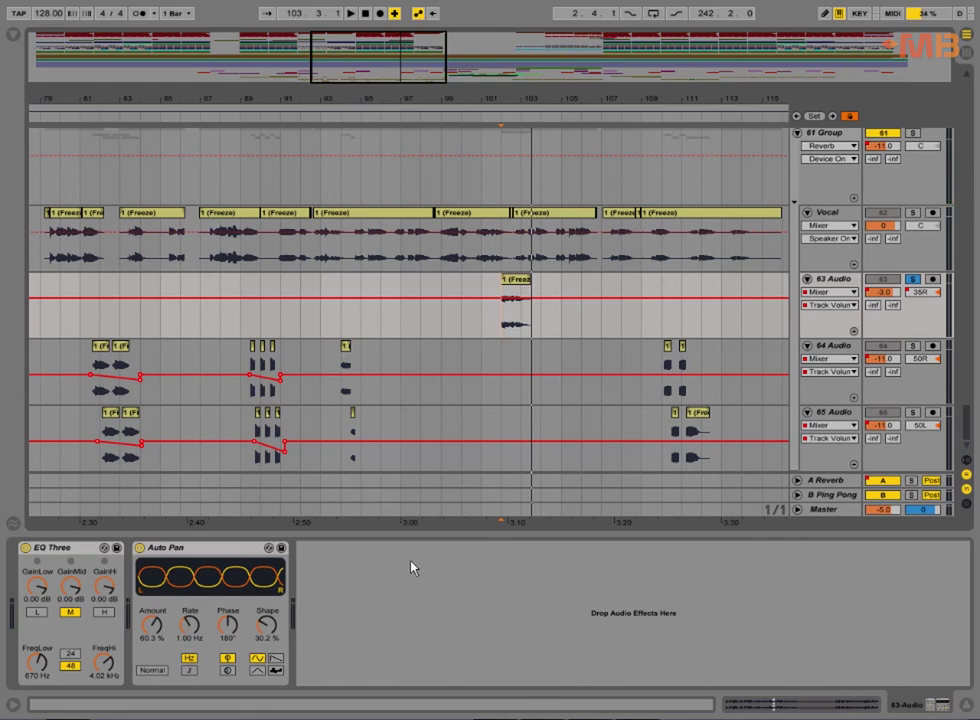
Solo the 64 Audio and 65 Audio tracks and play their alternating vocal clips from 89.3.1.
left_click(489, 356)
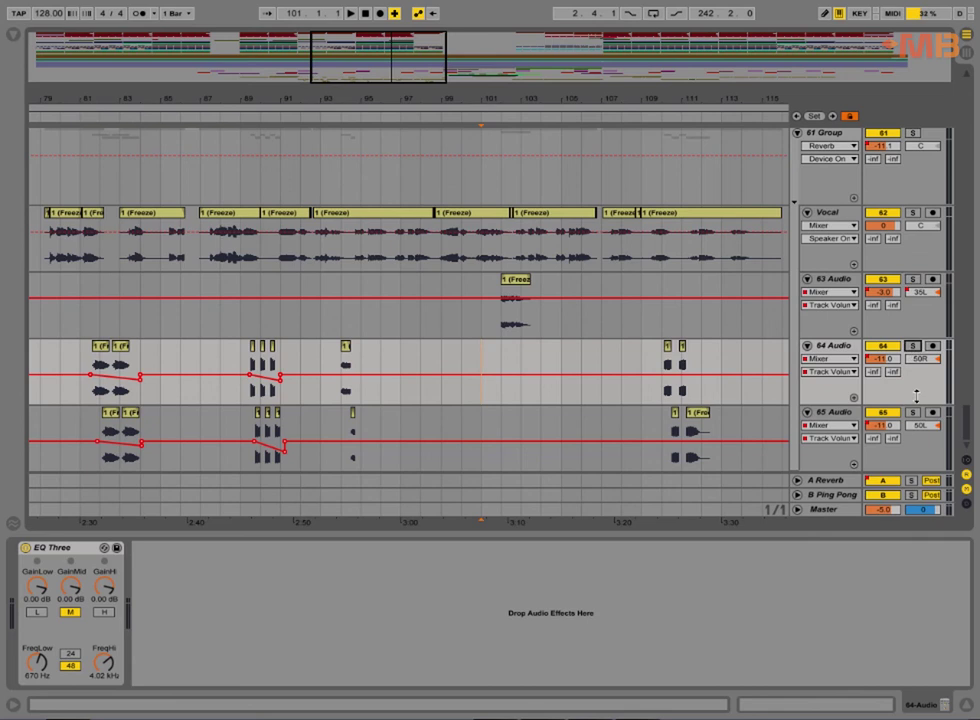
left_click_drag(248, 95, 267, 326)
left_click(286, 403)
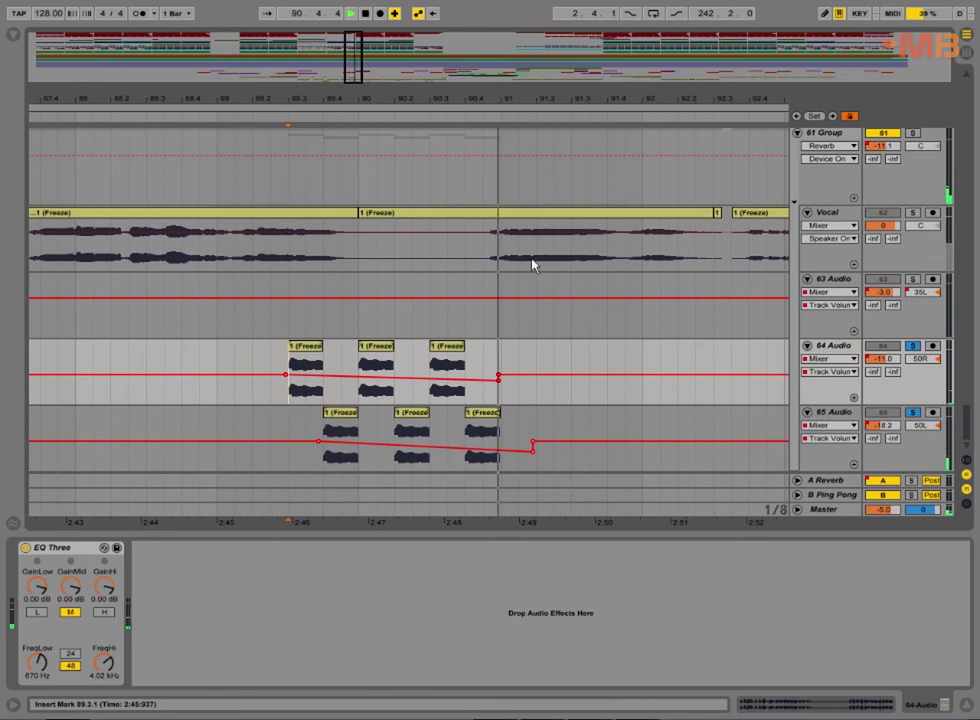
mouse_move(504, 98)
left_mouse_down()
mouse_move(504, 64)
mouse_move(504, 96)
mouse_move(504, 85)
left_mouse_up()
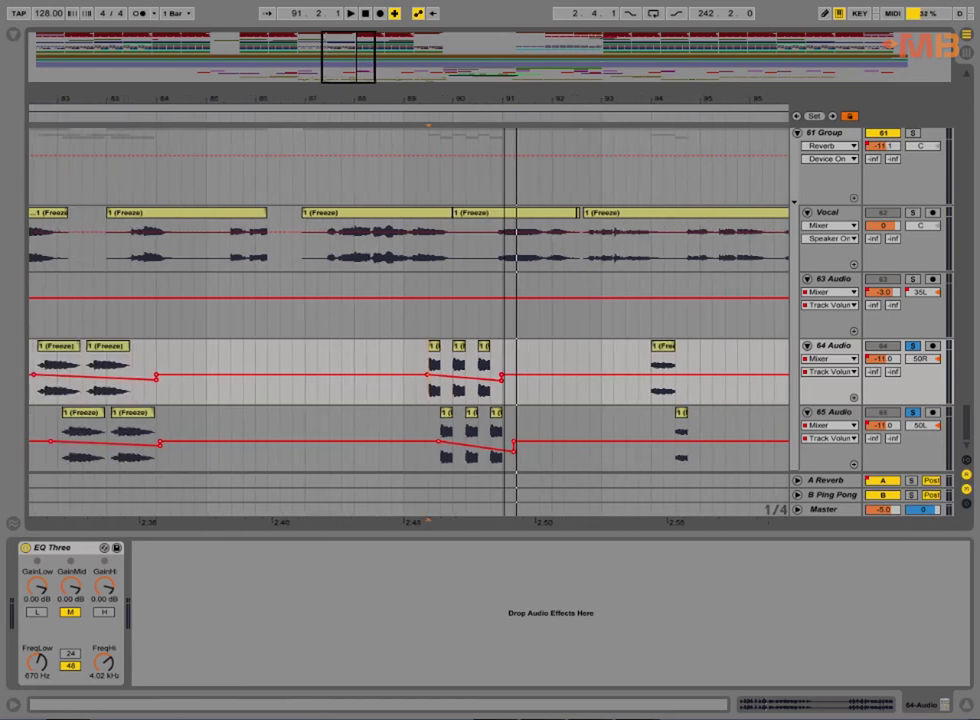
Hide the device chain and look through the arrangement's tracks from the vocal group up to S-Kick.
left_click(961, 711)
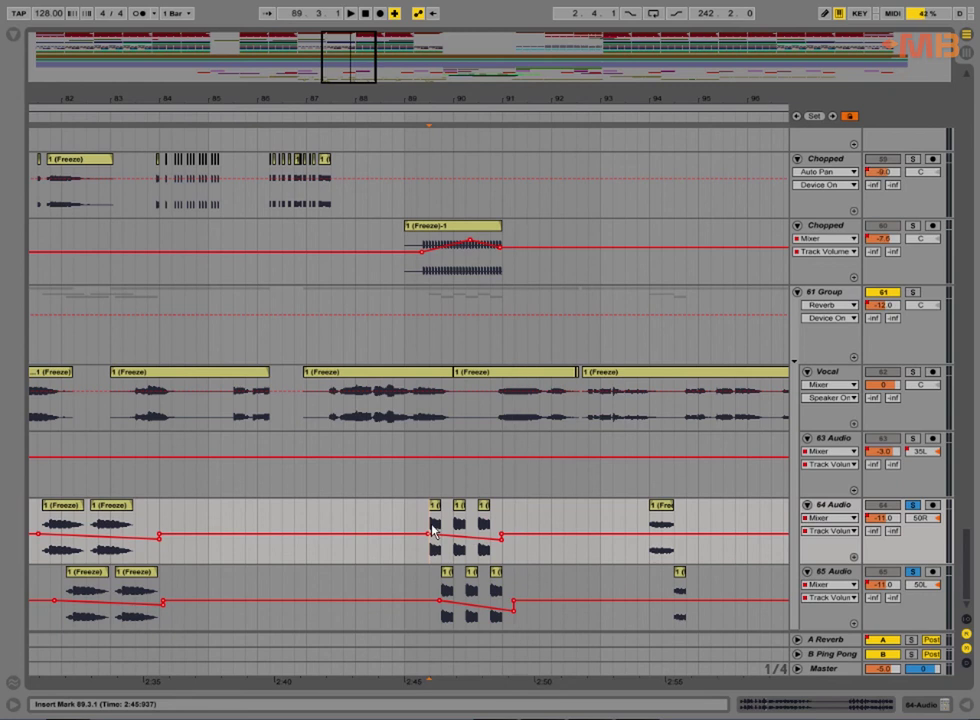
scroll(469, 517, "up", 2)
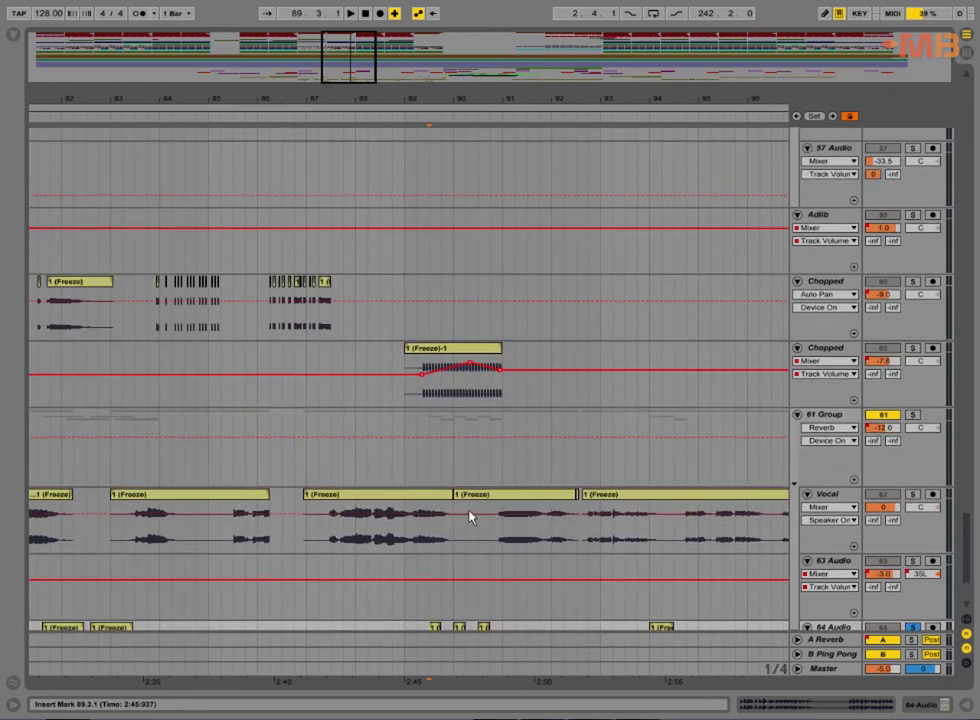
scroll(470, 522, "down", 2)
scroll(484, 517, "up", 15)
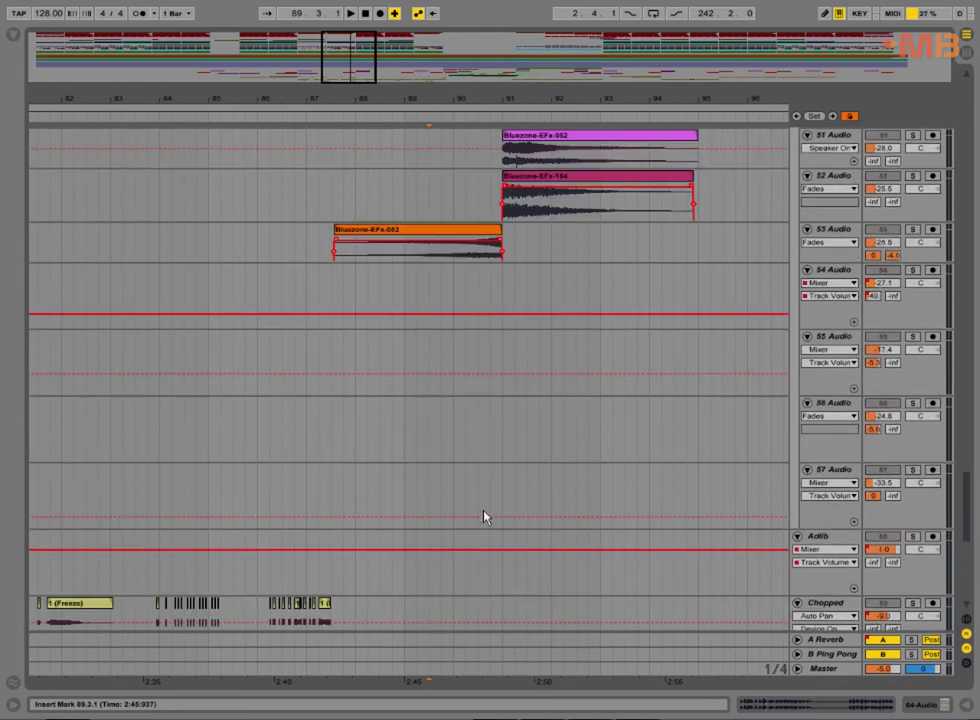
scroll(484, 517, "up", 15)
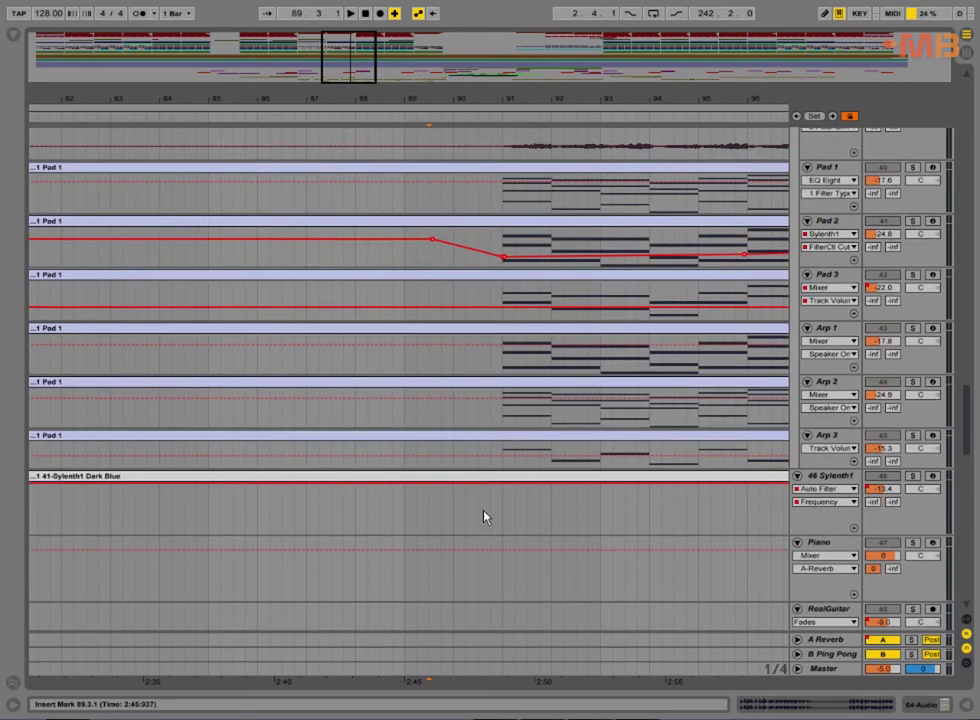
scroll(484, 517, "up", 15)
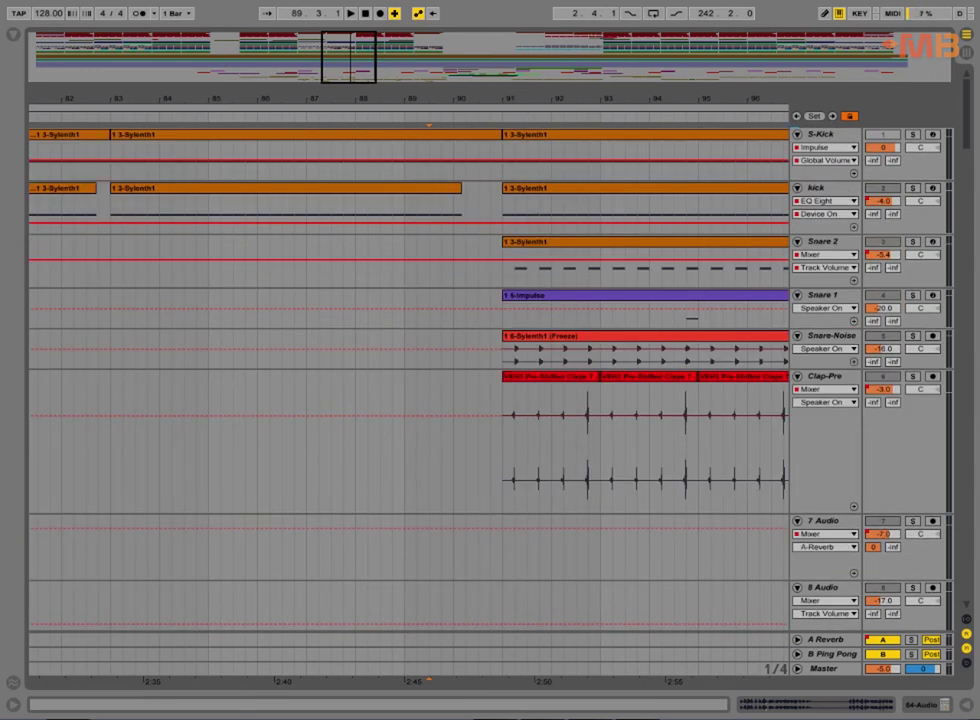
Show the full arrangement, play it from 105.1.1 on the 7 Audio track, and look through the tracks from Clap-Pre down to the pads.
left_click_drag(480, 99, 405, 20)
scroll(442, 453, "down", 5)
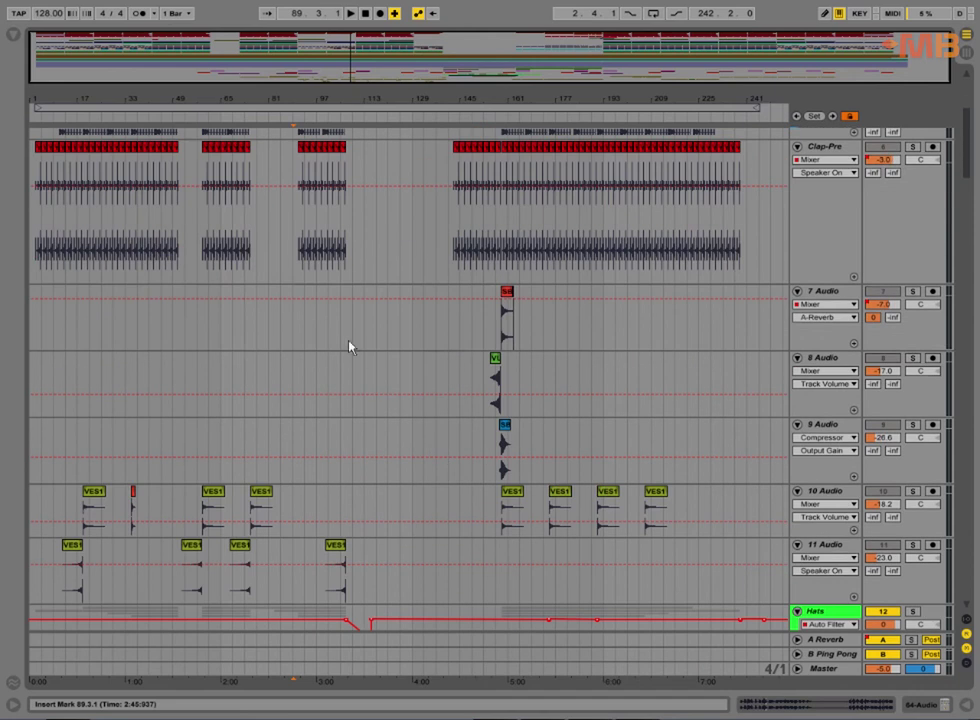
left_click(337, 340)
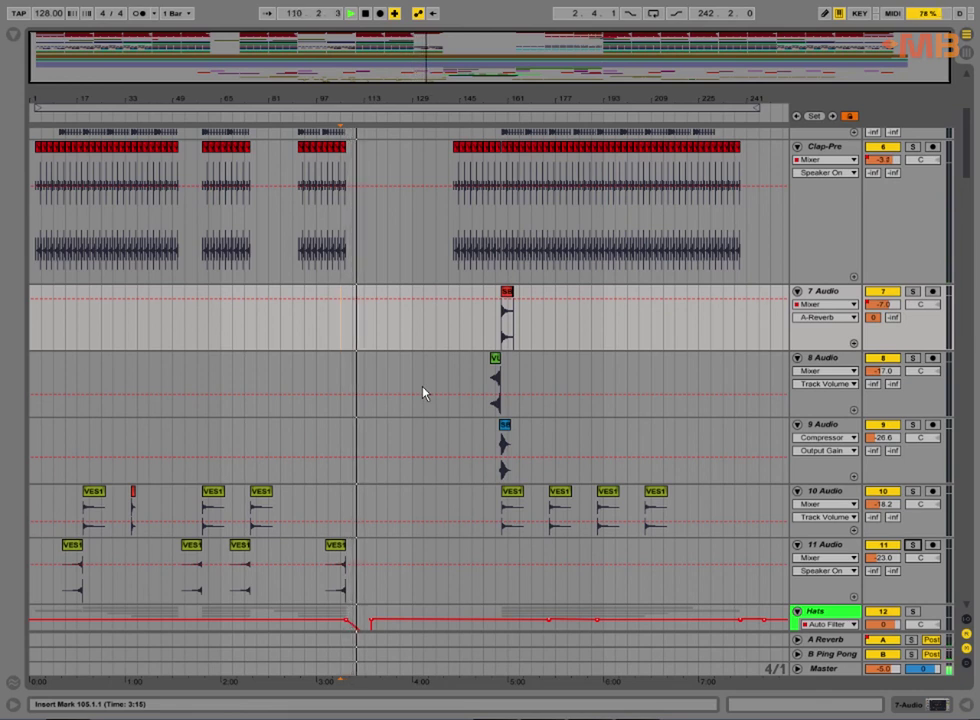
scroll(422, 393, "down", 5)
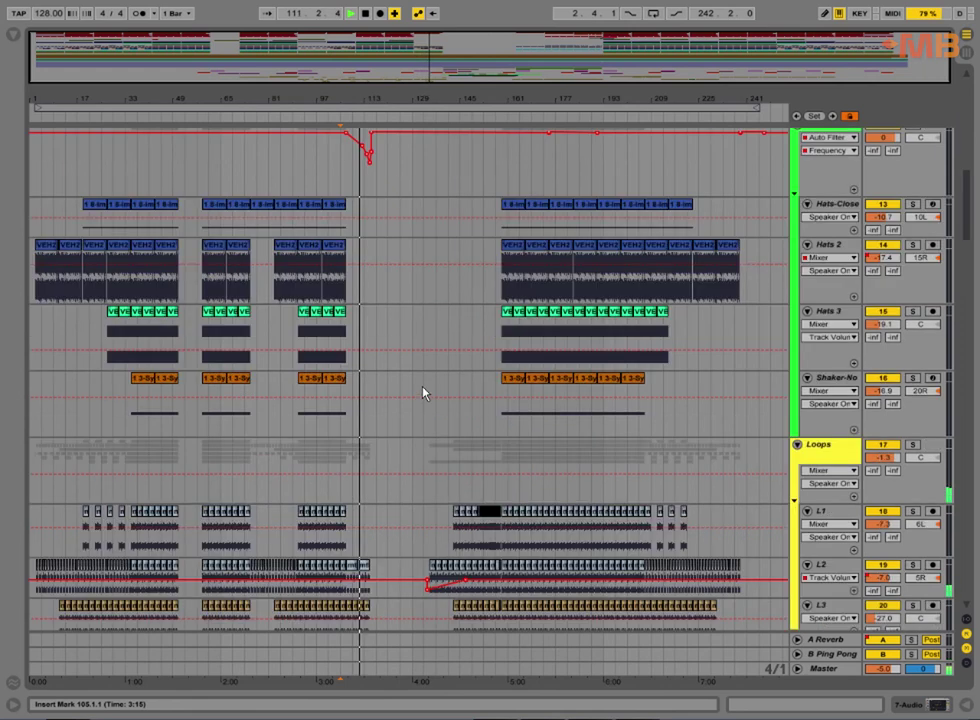
scroll(422, 393, "down", 10)
scroll(422, 393, "down", 8)
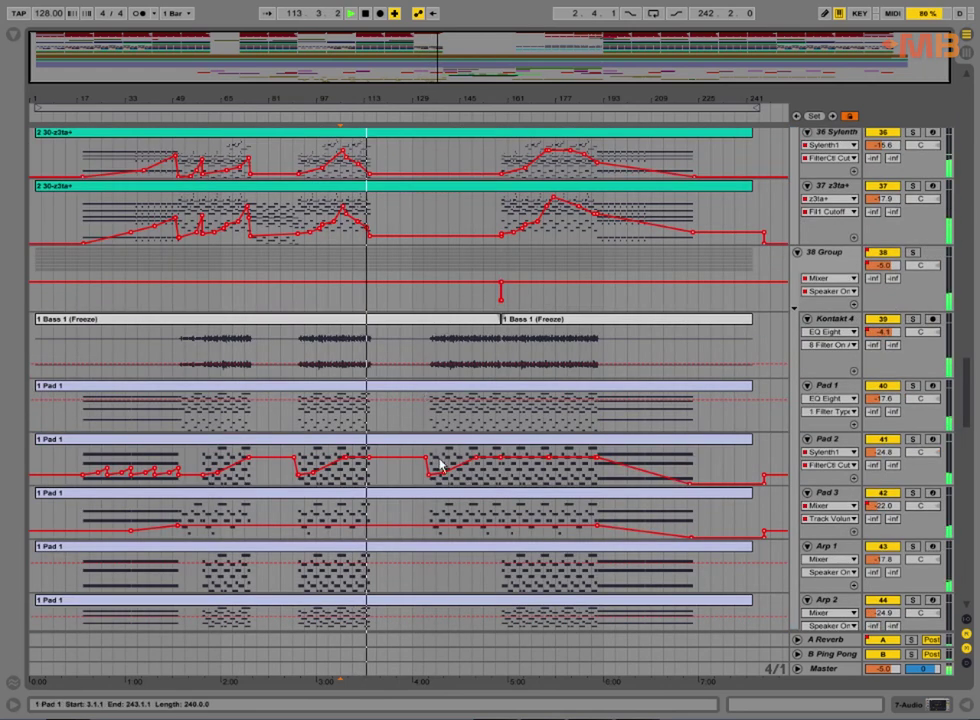
Examine the breakdown's Piano and 49 Audio clips and the effects on tracks 51 to 57 around bars 111 to 139.
scroll(437, 461, "down", 6)
scroll(463, 480, "down", 2)
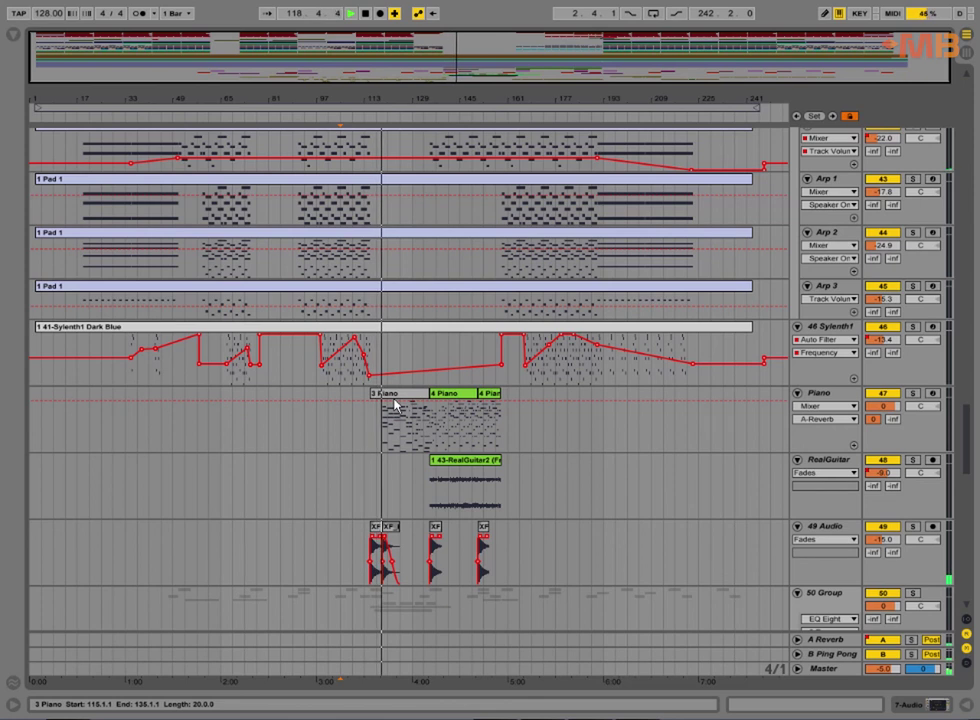
scroll(395, 405, "down", 4)
scroll(442, 390, "down", 12)
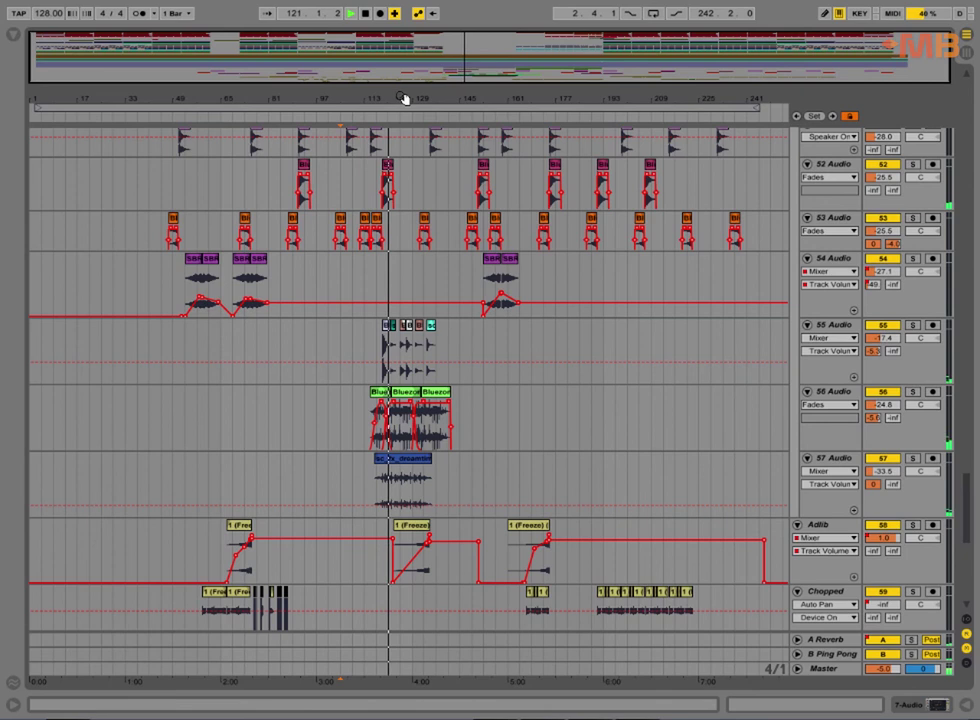
left_click_drag(403, 98, 403, 220)
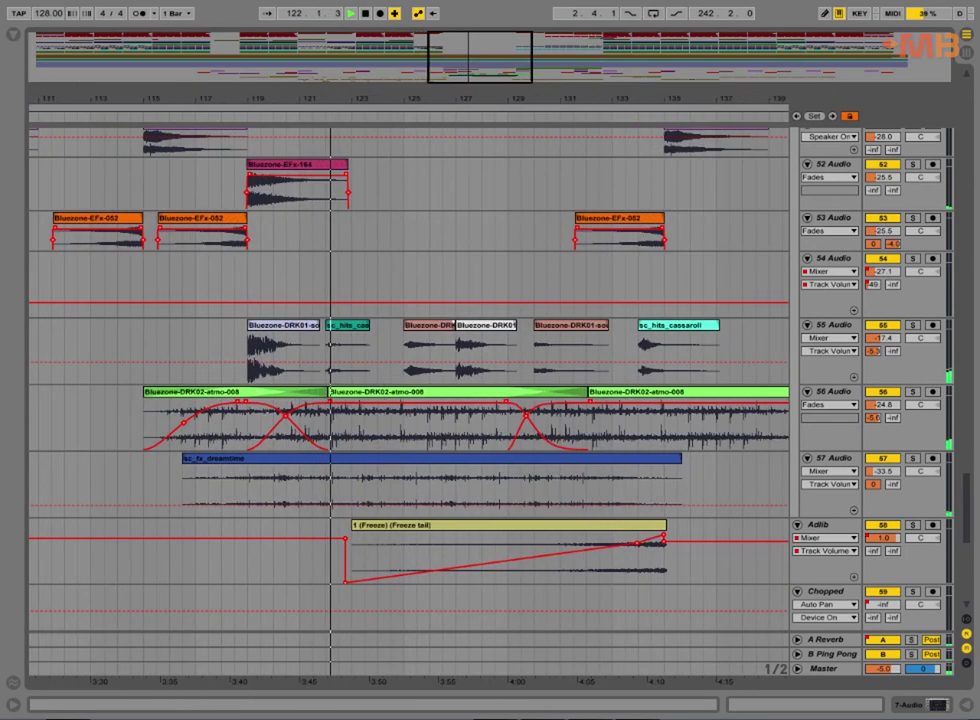
scroll(408, 390, "down", 12)
scroll(408, 390, "up", 14)
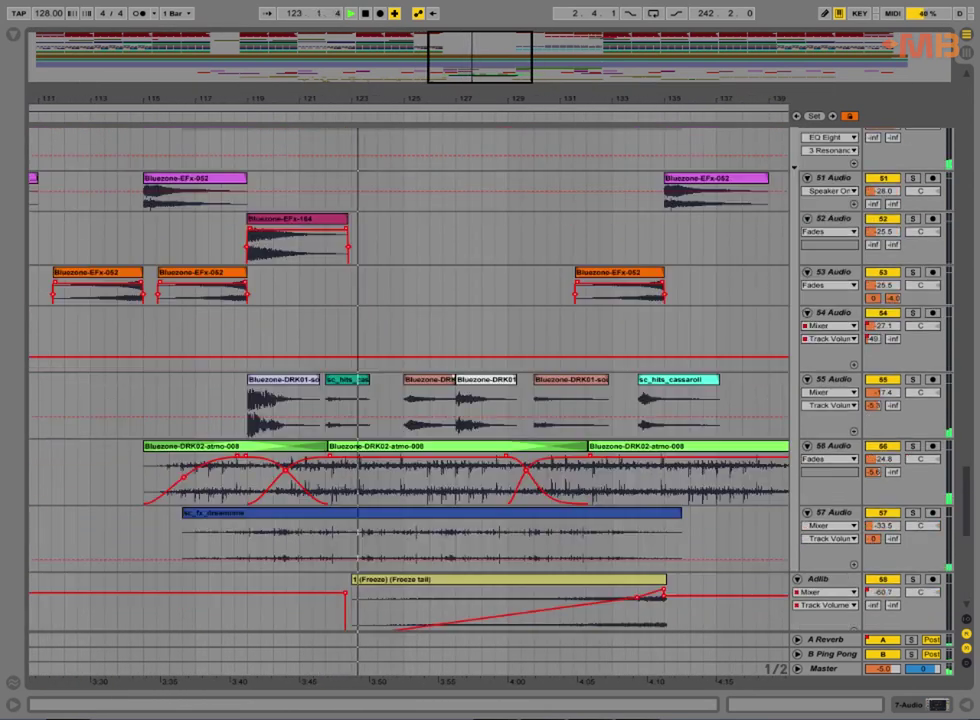
Look through the breakdown's tracks up to Snare 2 and back down to the Piano and RealGuitar clips during playback.
scroll(408, 390, "up", 13)
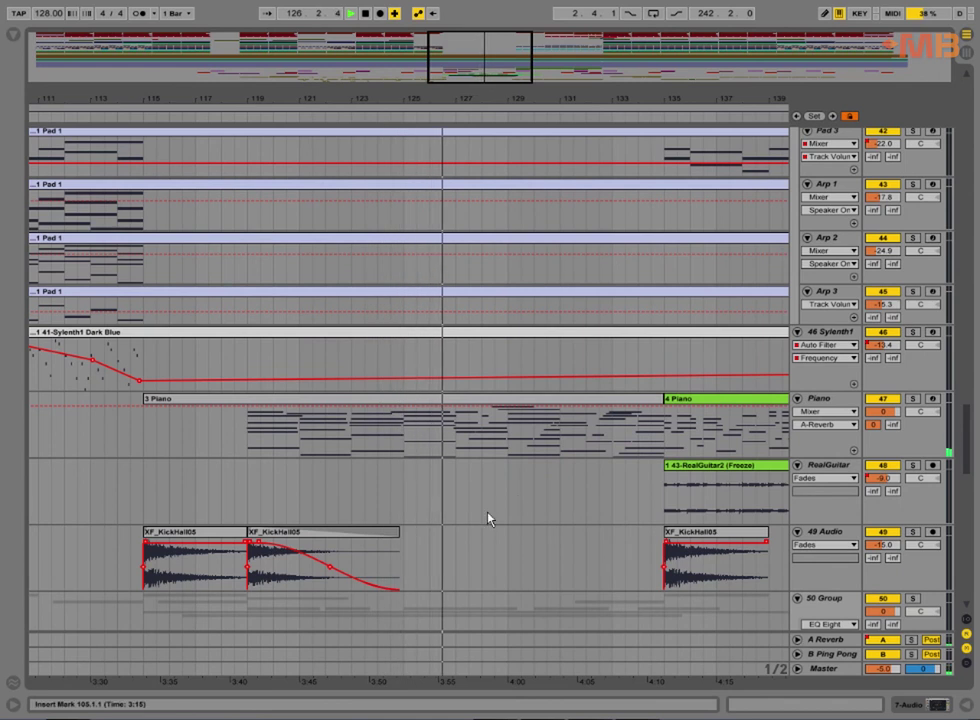
scroll(493, 465, "up", 15)
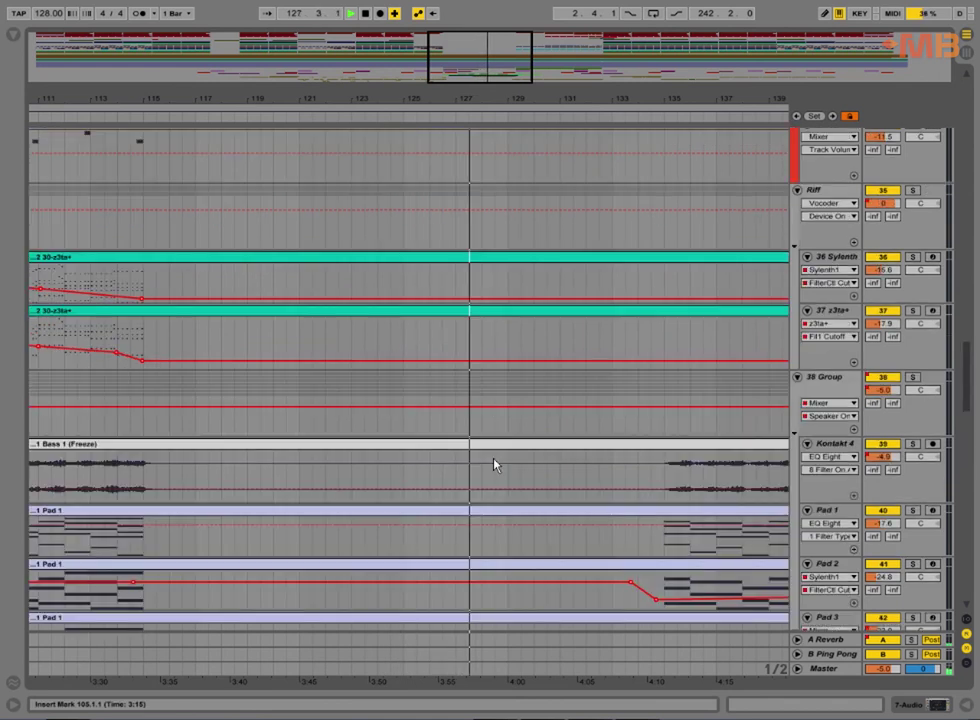
scroll(493, 465, "up", 15)
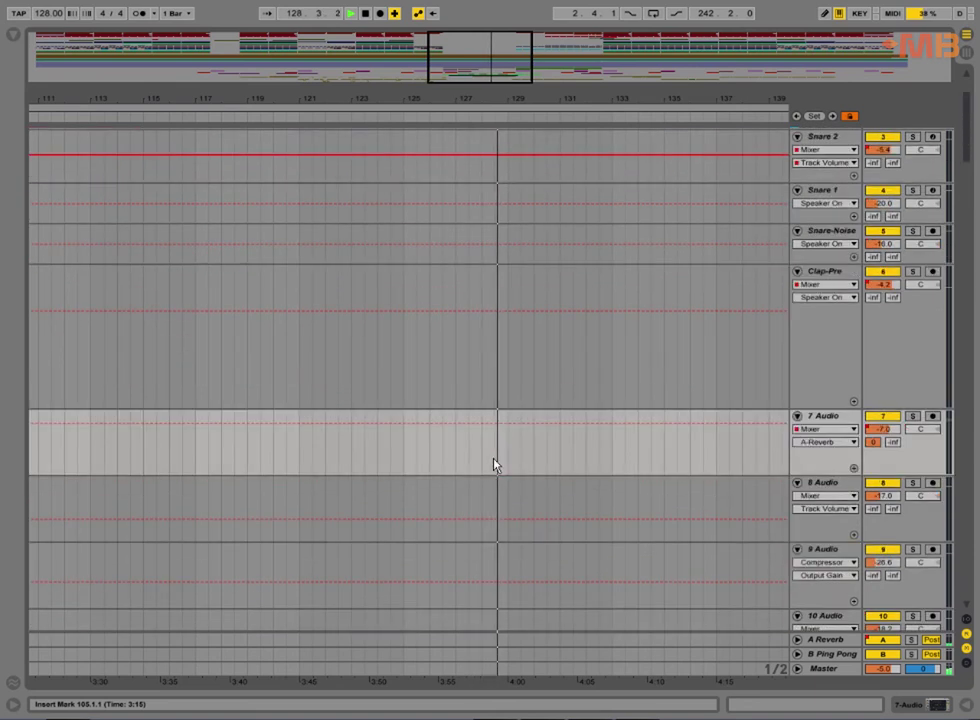
scroll(493, 465, "down", 12)
scroll(493, 465, "down", 15)
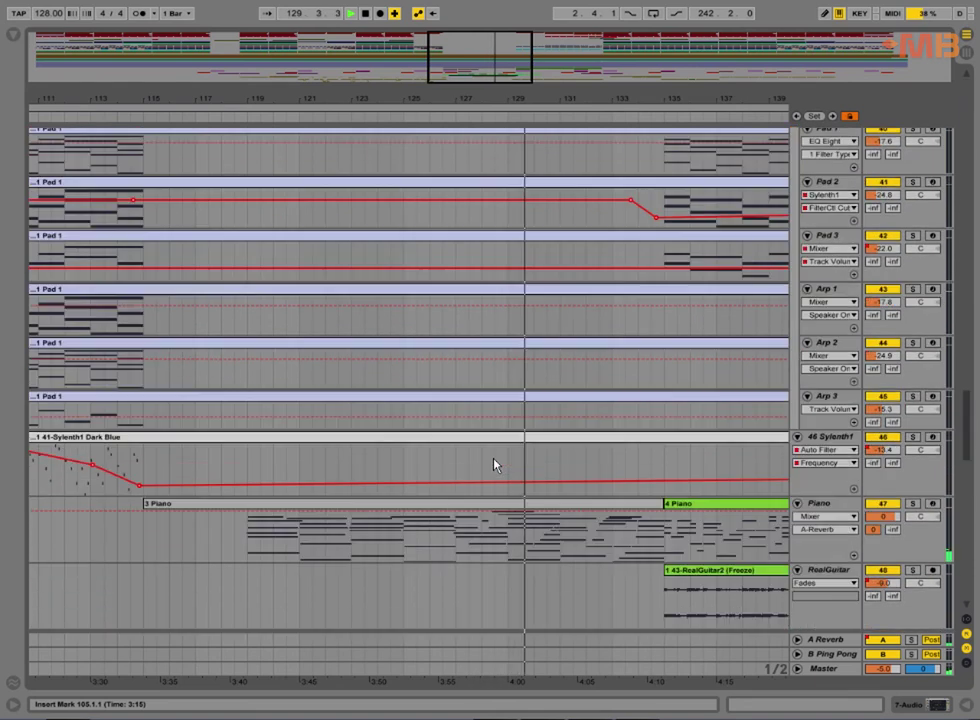
scroll(189, 386, "down", 3)
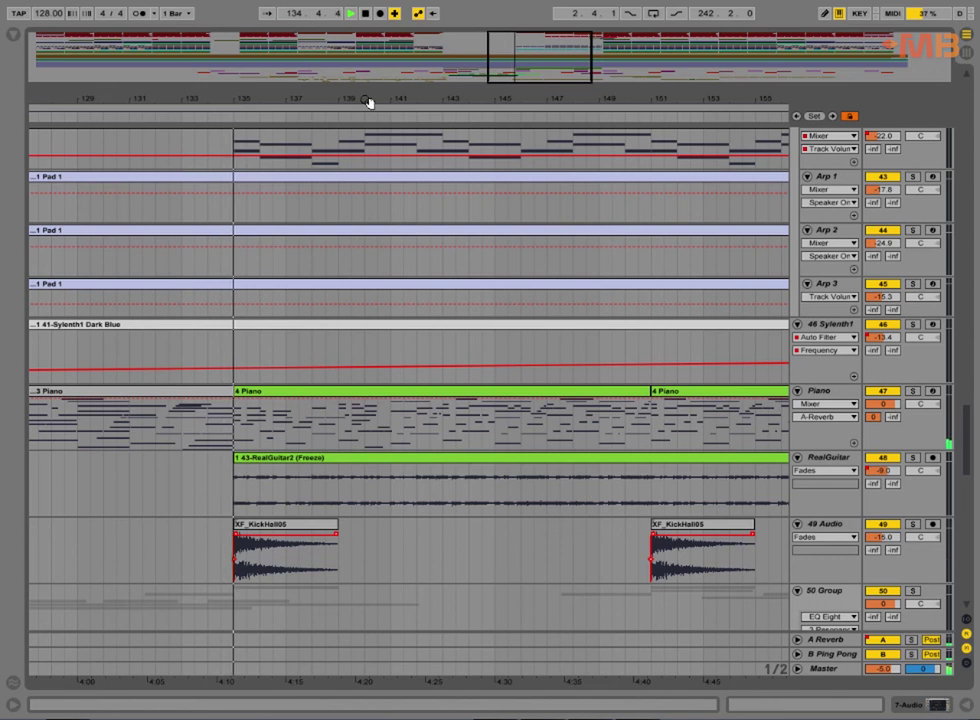
Examine the RealGuitar, Piano, effects and pad parts that play from bar 135 onward.
left_click_drag(372, 98, 367, 101)
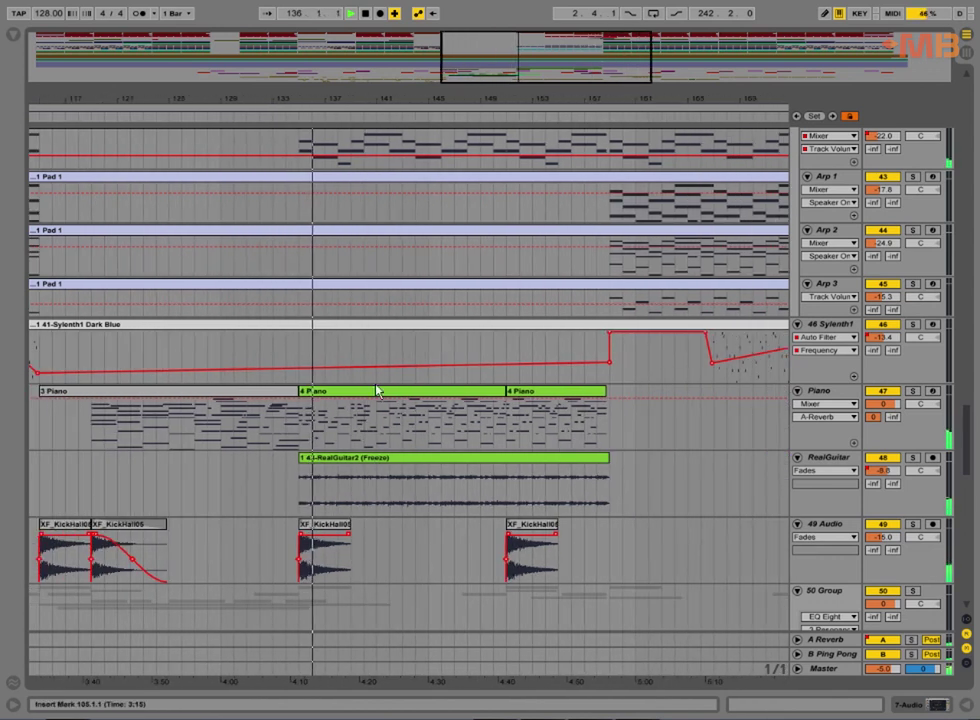
scroll(376, 389, "down", 5)
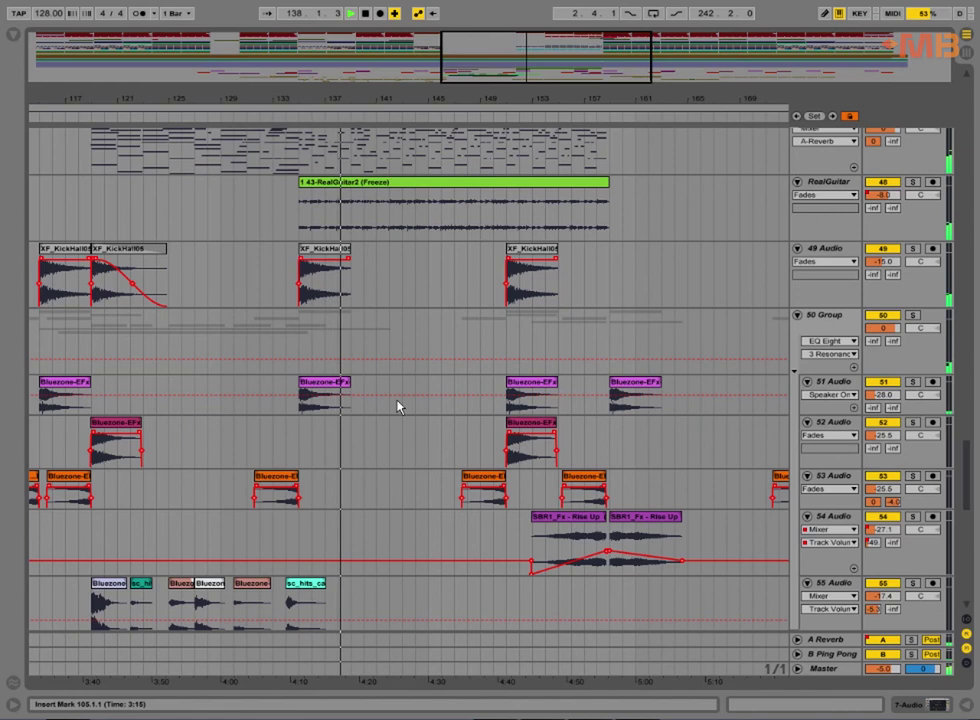
scroll(397, 406, "up", 3)
scroll(397, 406, "up", 3)
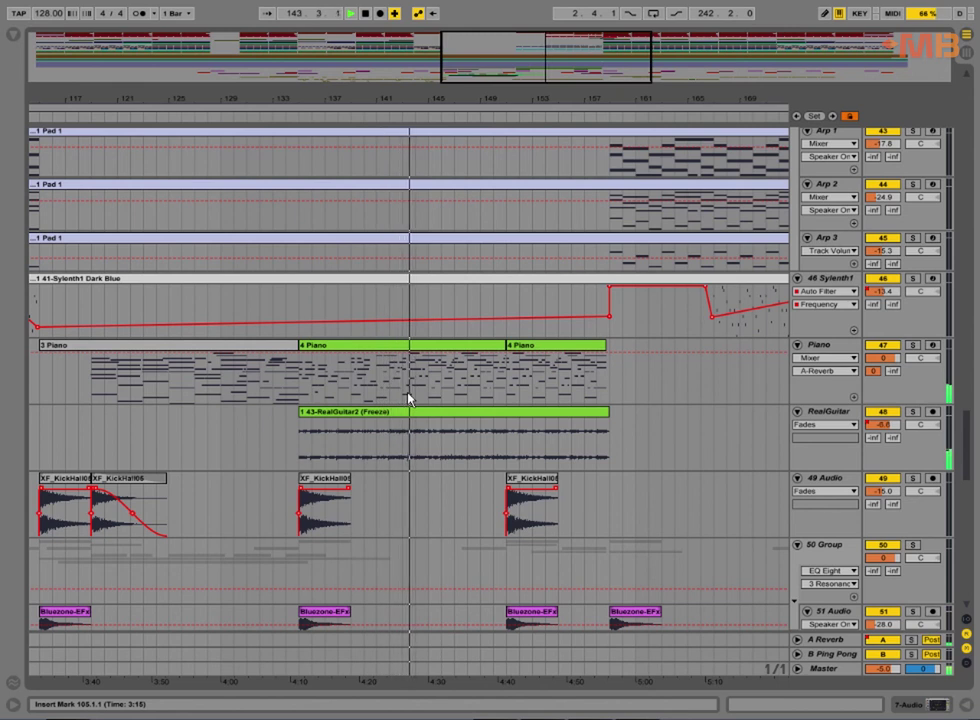
scroll(529, 432, "up", 10)
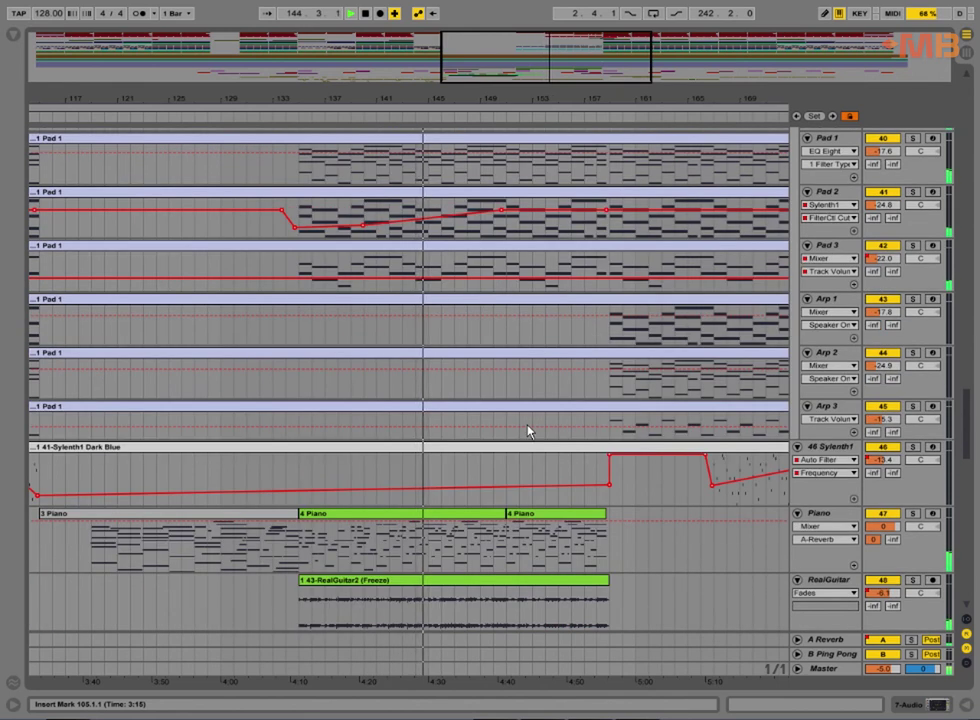
scroll(529, 430, "down", 8)
scroll(526, 430, "up", 6)
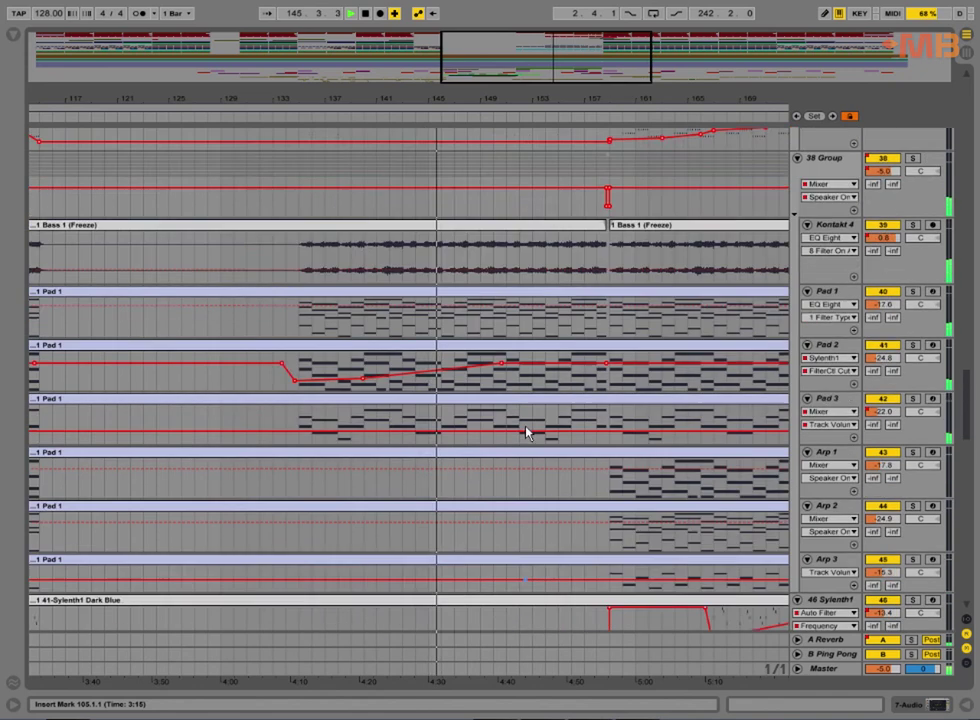
Examine the second build-up from the Bass group up through the Loops, Hats and crash tracks to S-Kick.
scroll(526, 432, "up", 15)
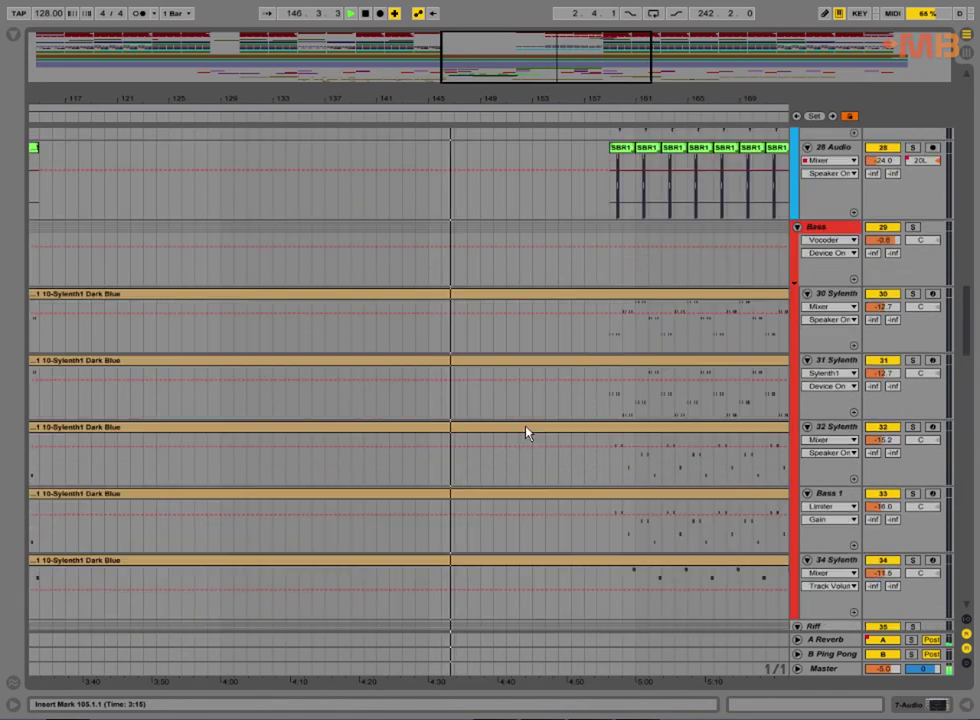
scroll(526, 432, "up", 2)
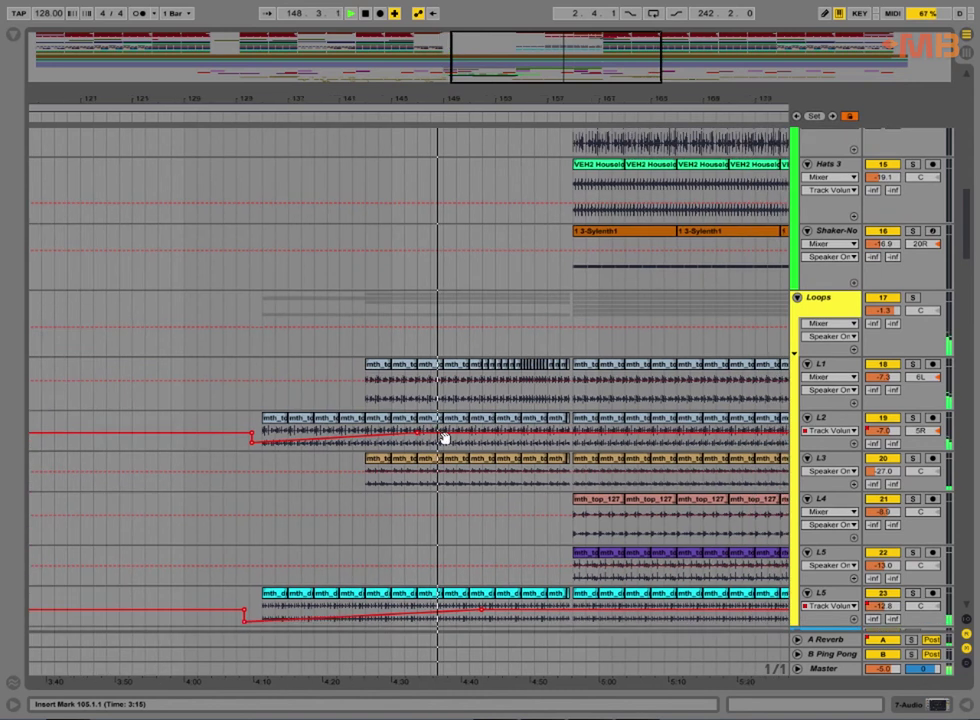
left_click_drag(763, 493, 629, 623)
left_click_drag(459, 335, 567, 527)
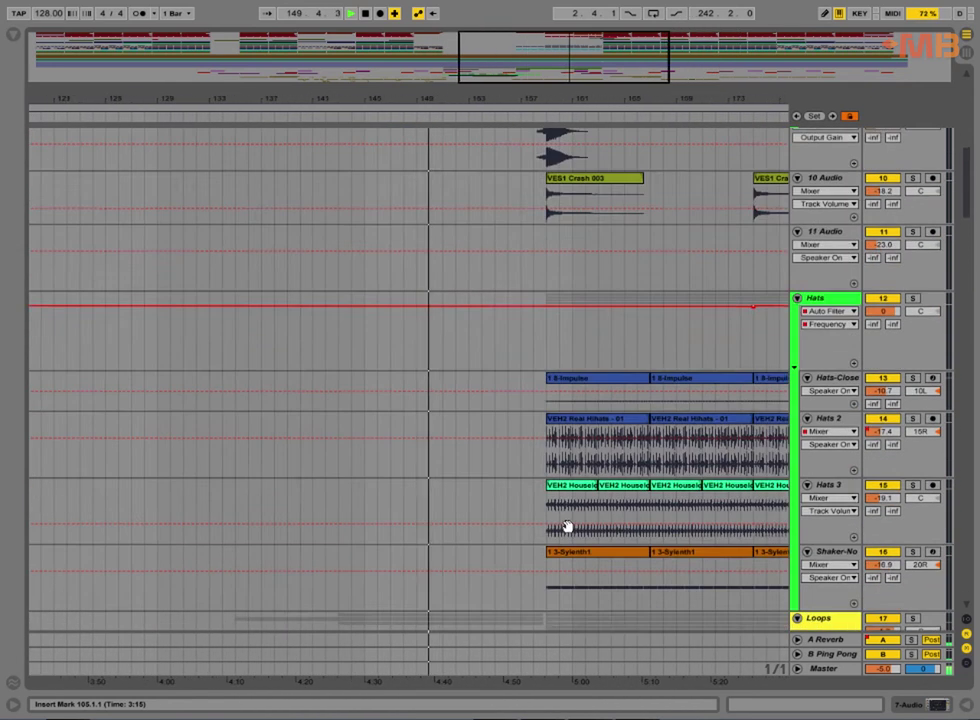
left_click_drag(543, 464, 580, 523)
left_click_drag(586, 363, 594, 538)
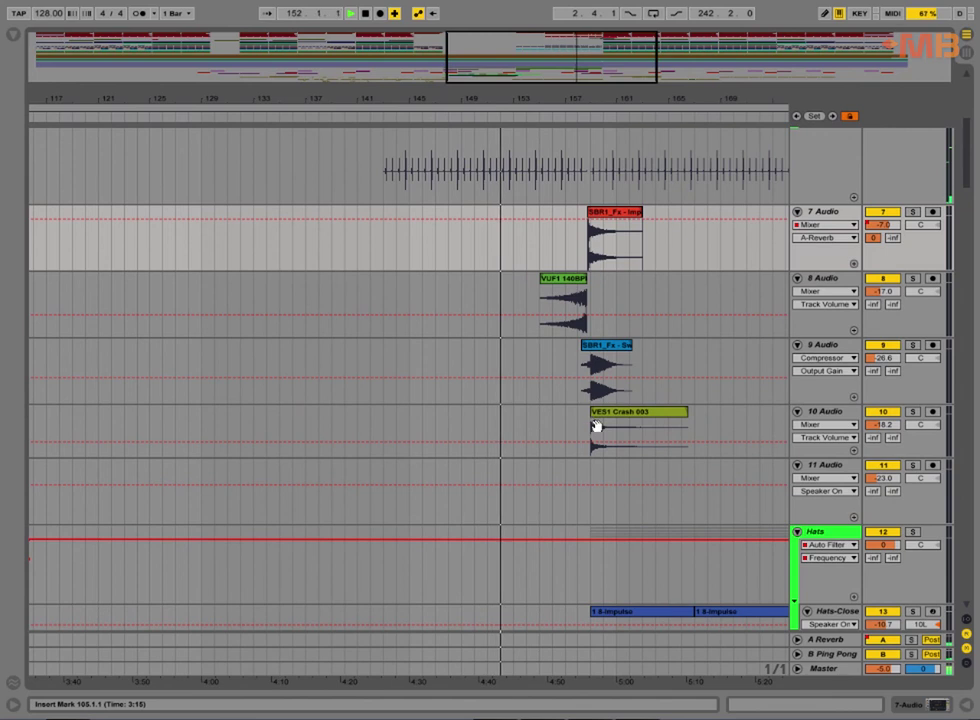
left_click_drag(594, 425, 562, 584)
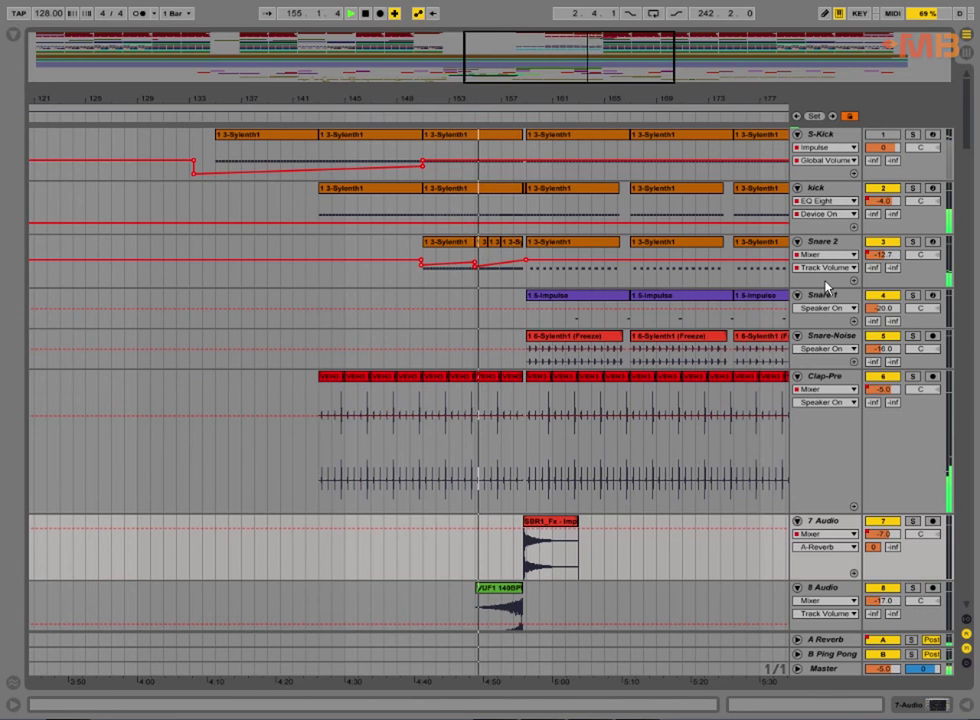
Make the Snare 2 track taller and inspect its roll and the impact, breath and sweep clips around bar 158.
left_click_drag(838, 286, 838, 351)
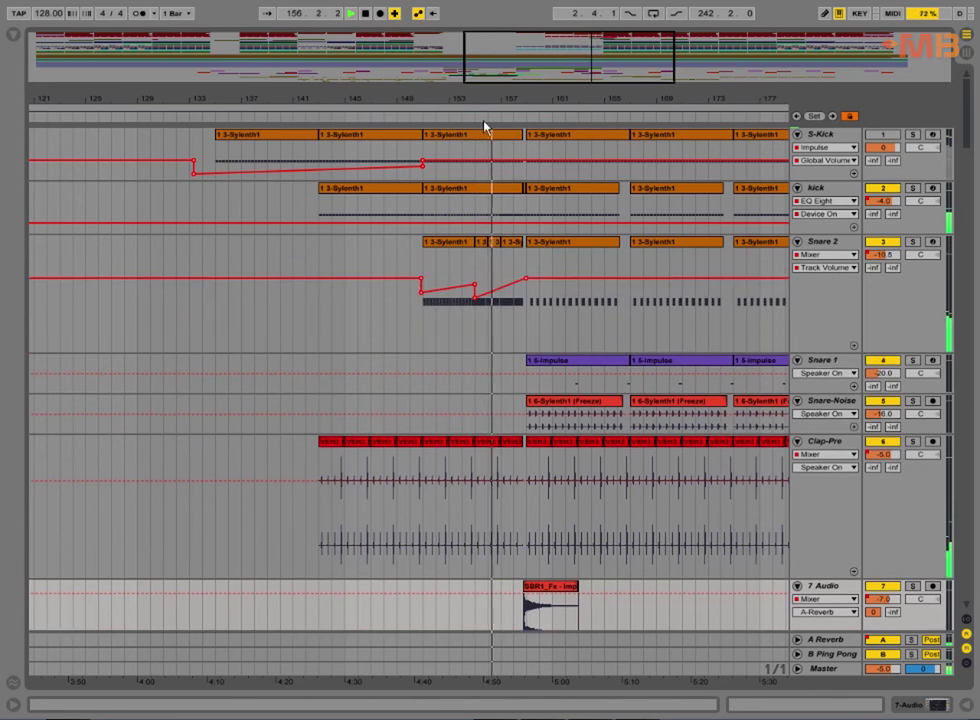
left_click_drag(509, 94, 553, 250)
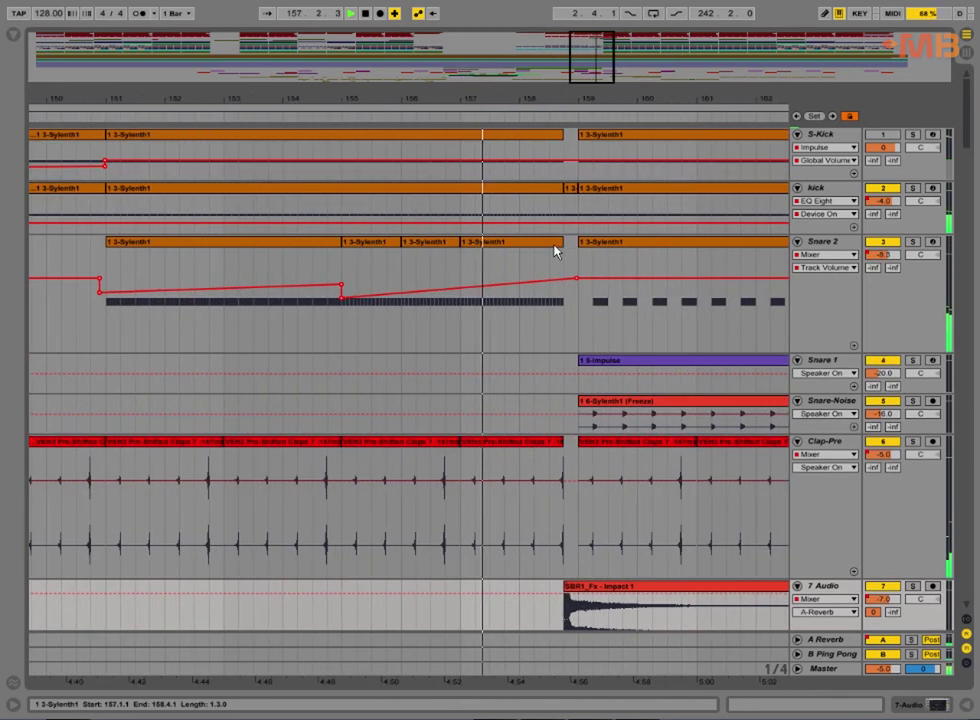
scroll(555, 251, "down", 10)
scroll(577, 295, "up", 4)
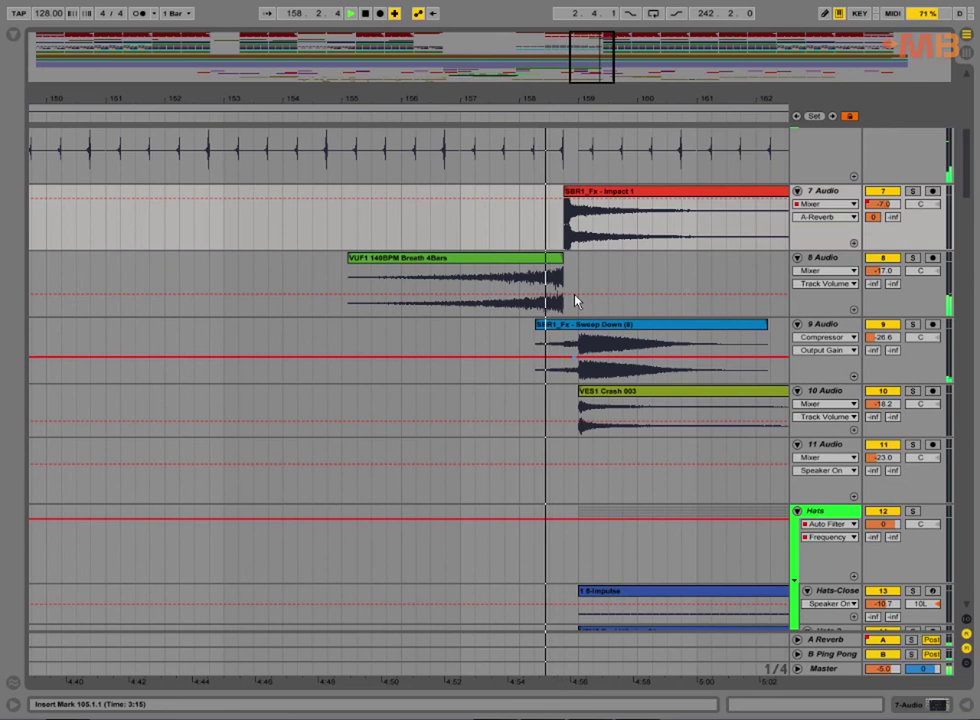
scroll(448, 193, "down", 10)
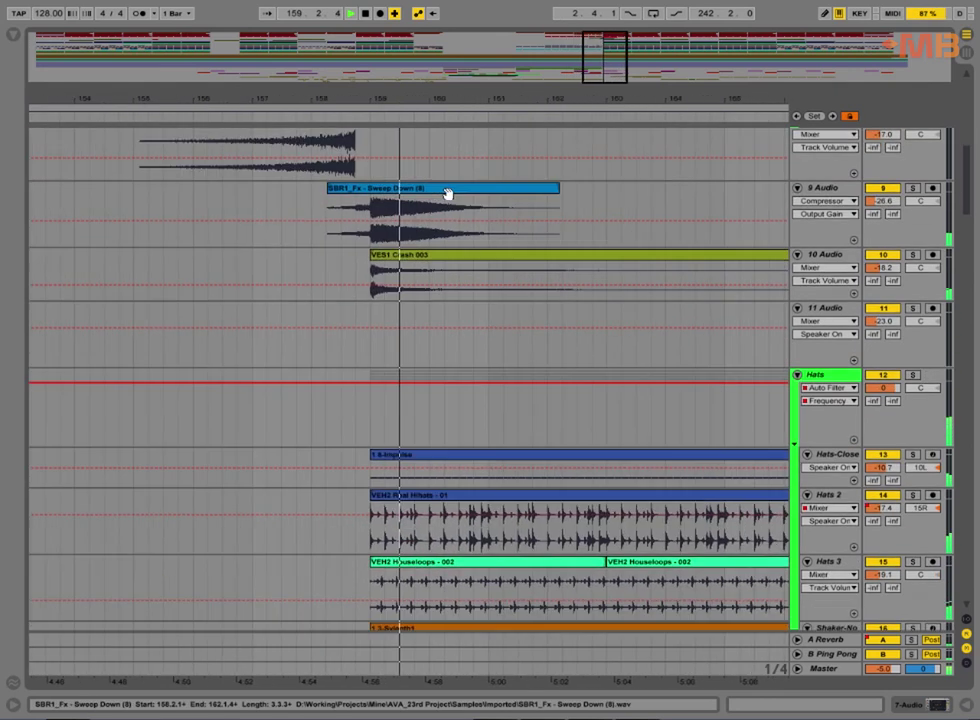
Look through the Loops, Noises, Bass, Riff and pad tracks playing after the drop at bar 159.
scroll(566, 391, "down", 10)
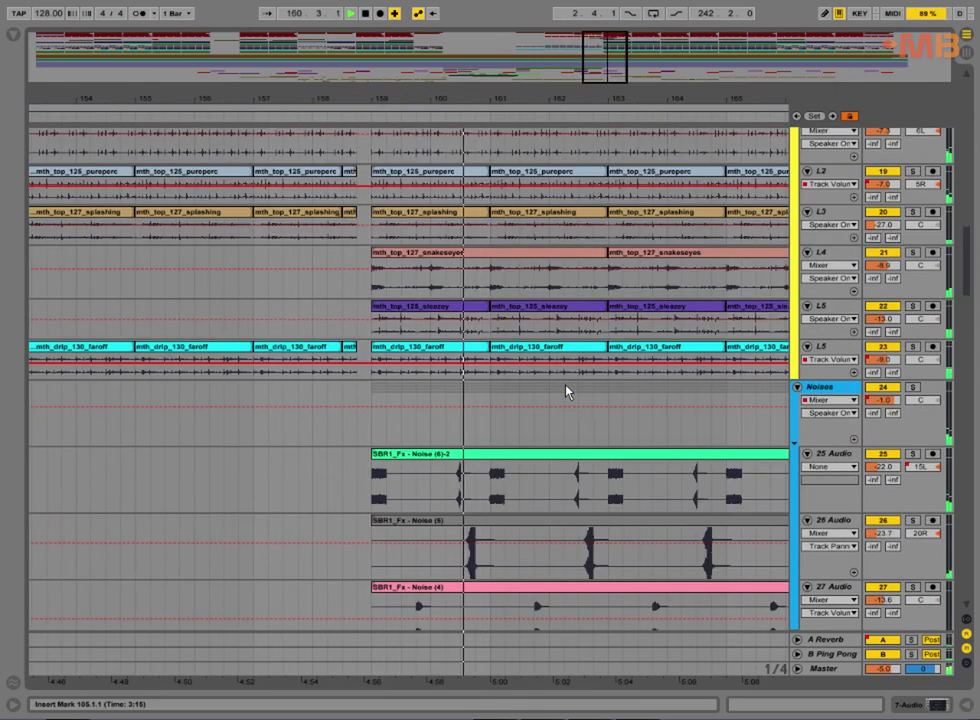
scroll(566, 391, "down", 8)
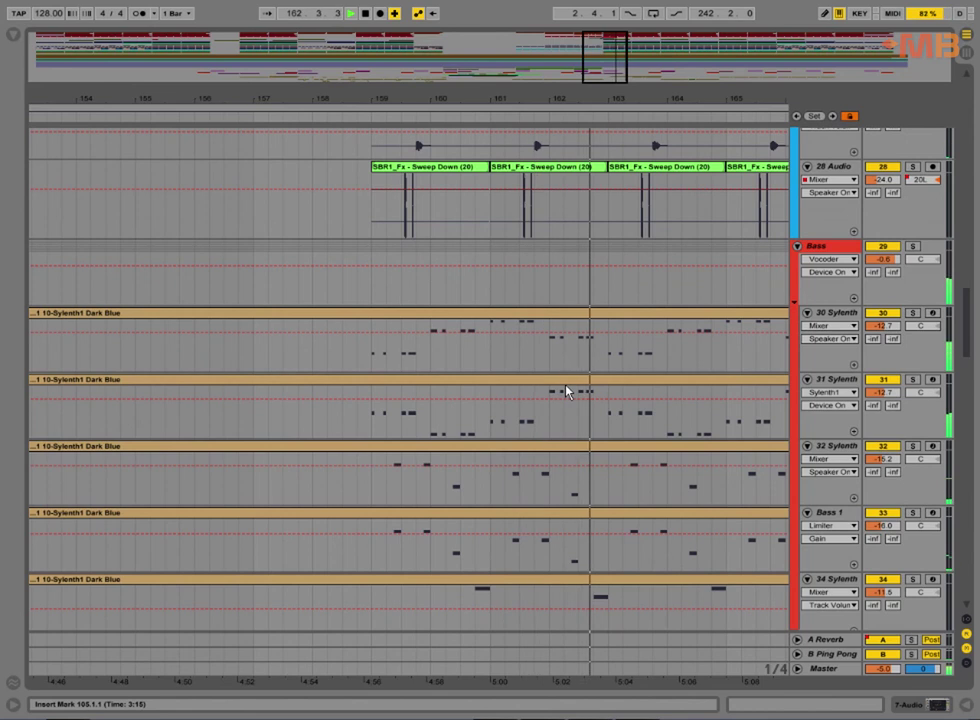
scroll(566, 391, "down", 8)
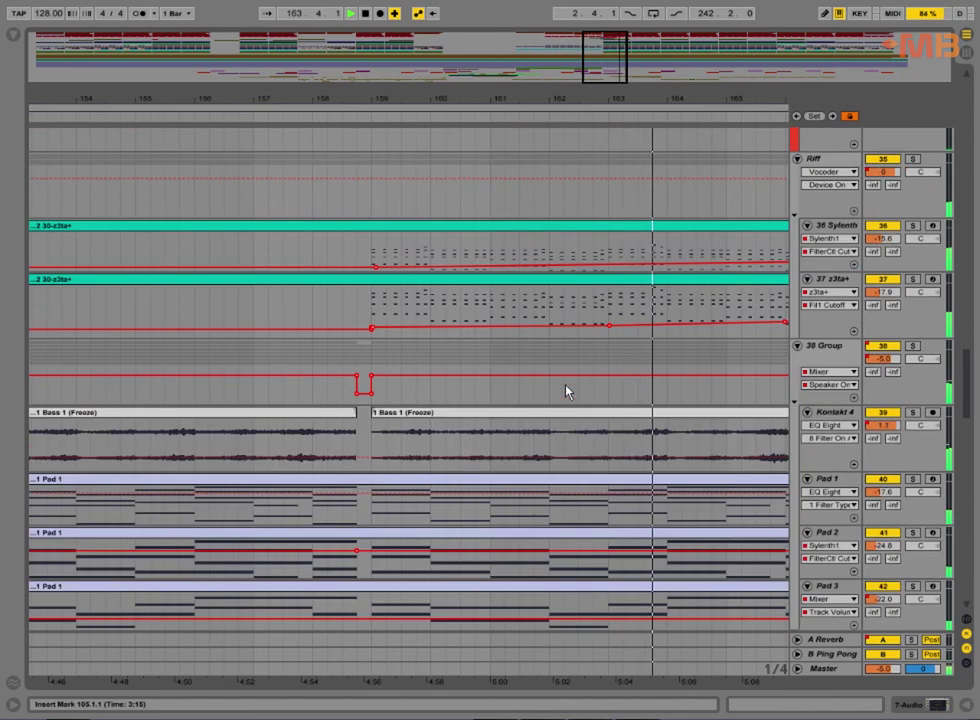
scroll(566, 391, "down", 8)
left_click_drag(660, 199, 337, 595)
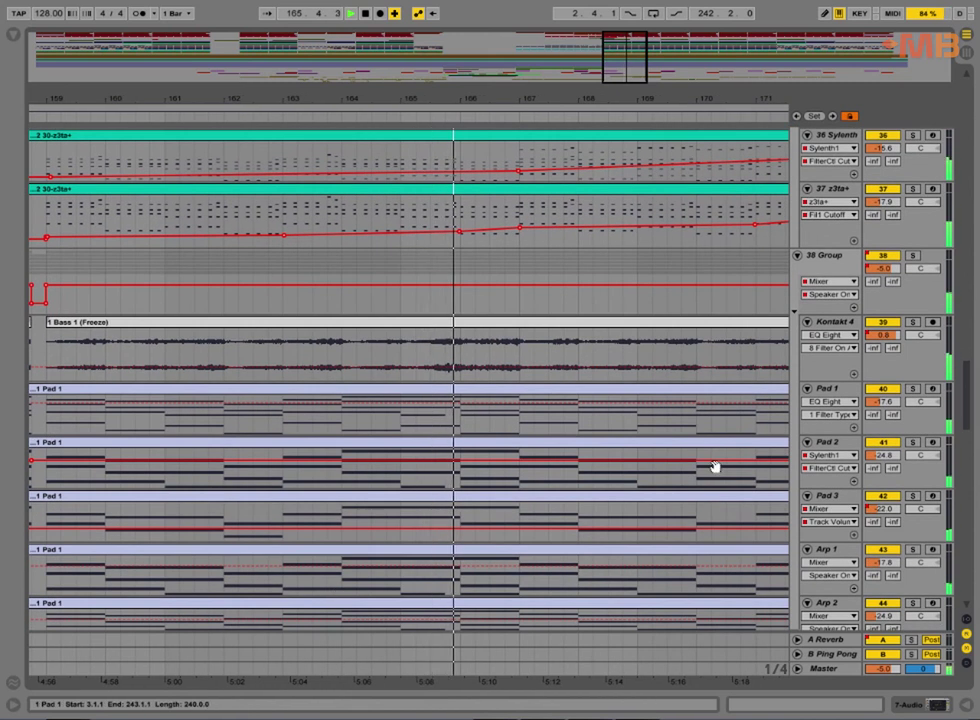
left_click_drag(715, 464, 525, 510)
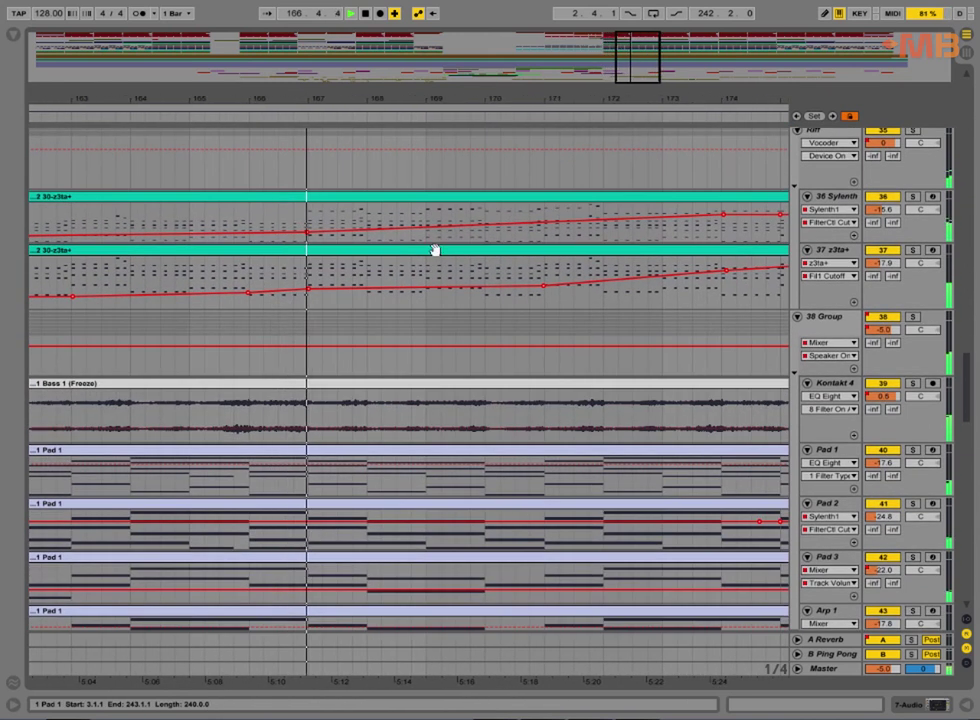
Open the 36 Sylenth track's clip in an enlarged note editor and inspect its notes around bars 168 to 171.
double_click(424, 205)
left_click_drag(653, 602, 667, 157)
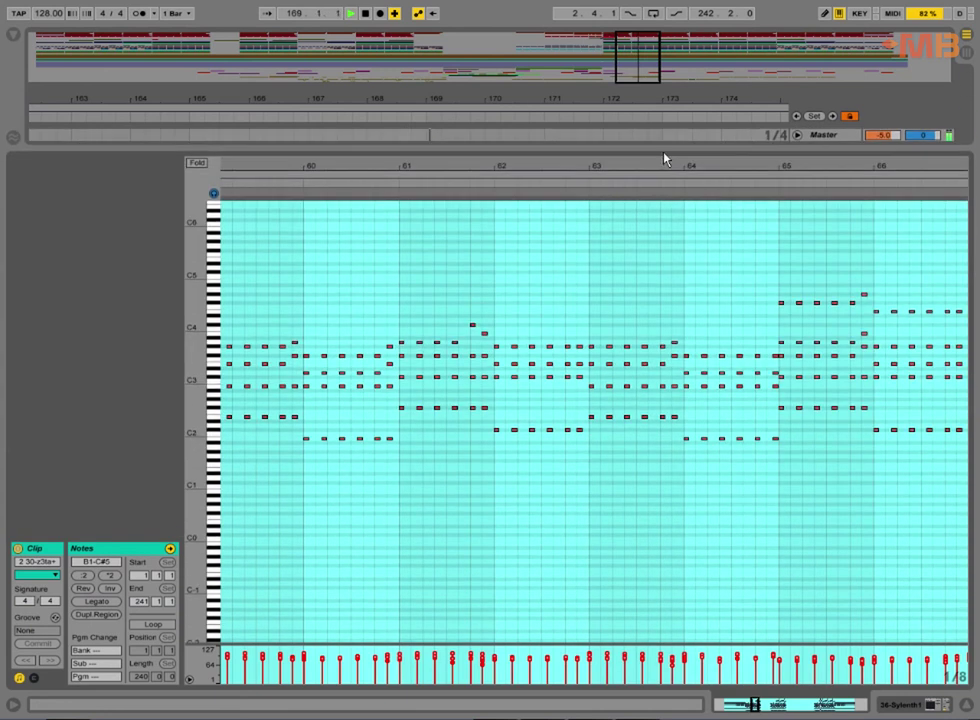
left_click(695, 157)
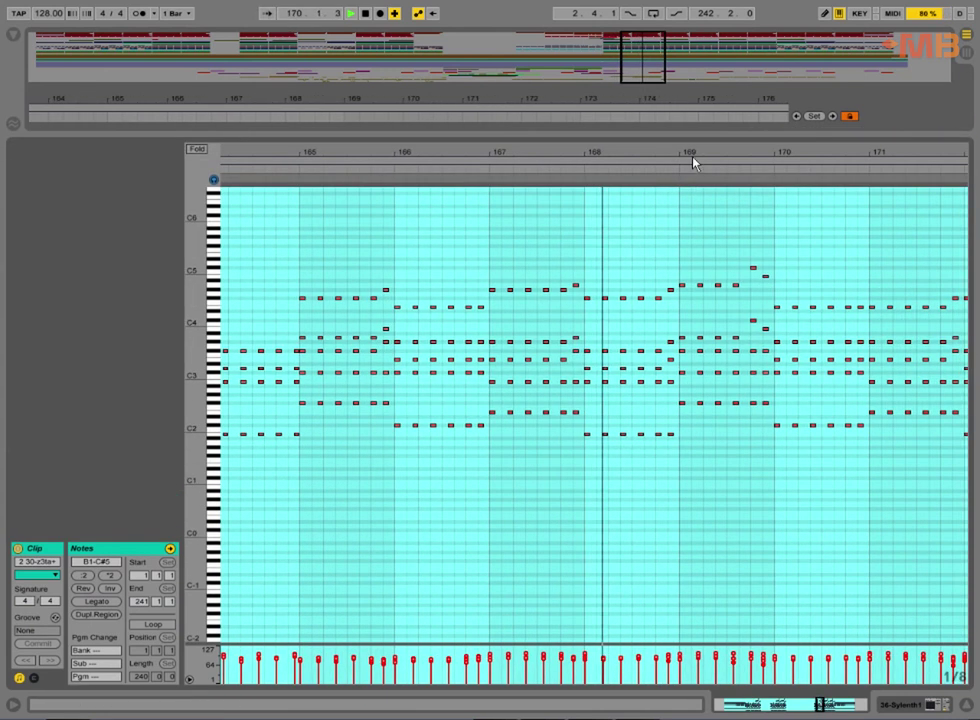
left_click_drag(939, 154, 939, 198)
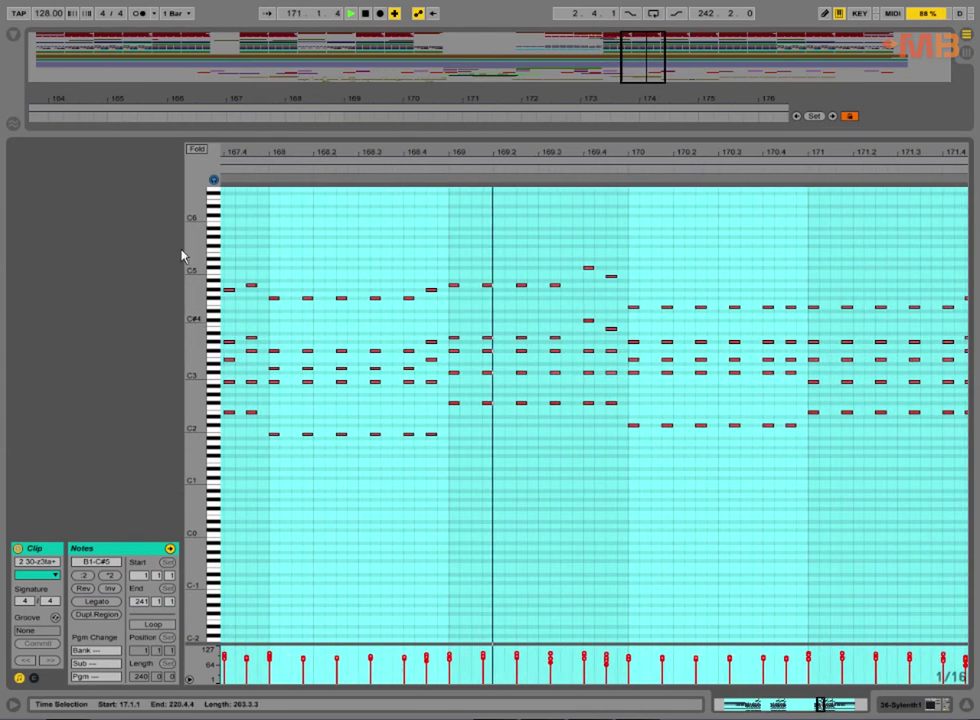
Enlarge the 36 Sylenth clip's note rows, inspect the chords through about bar 177, and return to the arrangement.
left_click_drag(197, 284, 228, 284)
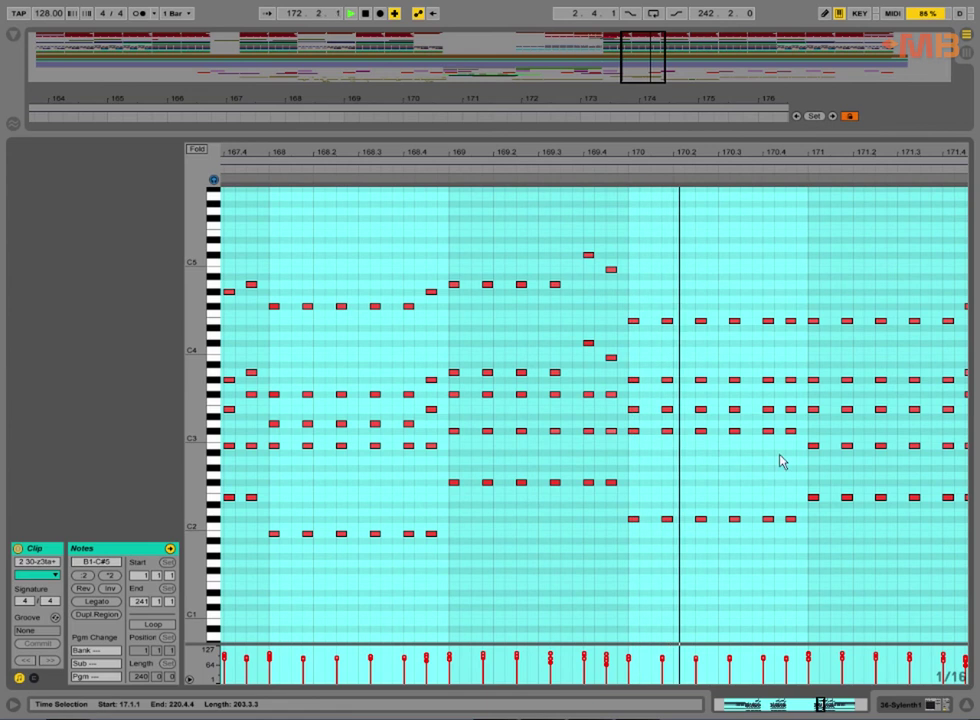
left_click_drag(903, 551, 304, 536)
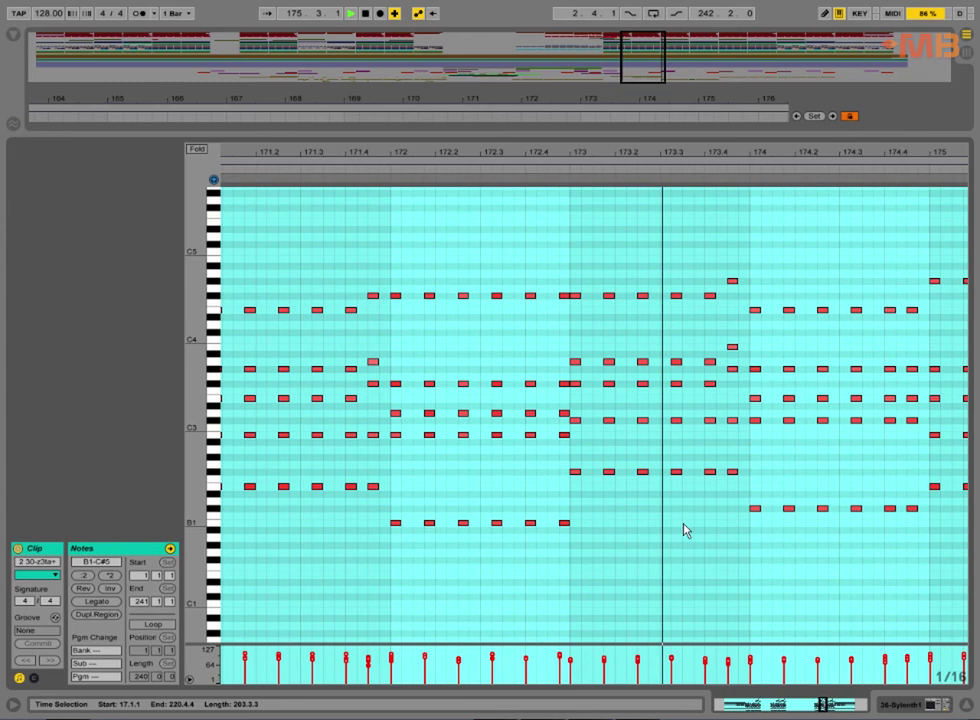
left_click_drag(849, 521, 368, 525)
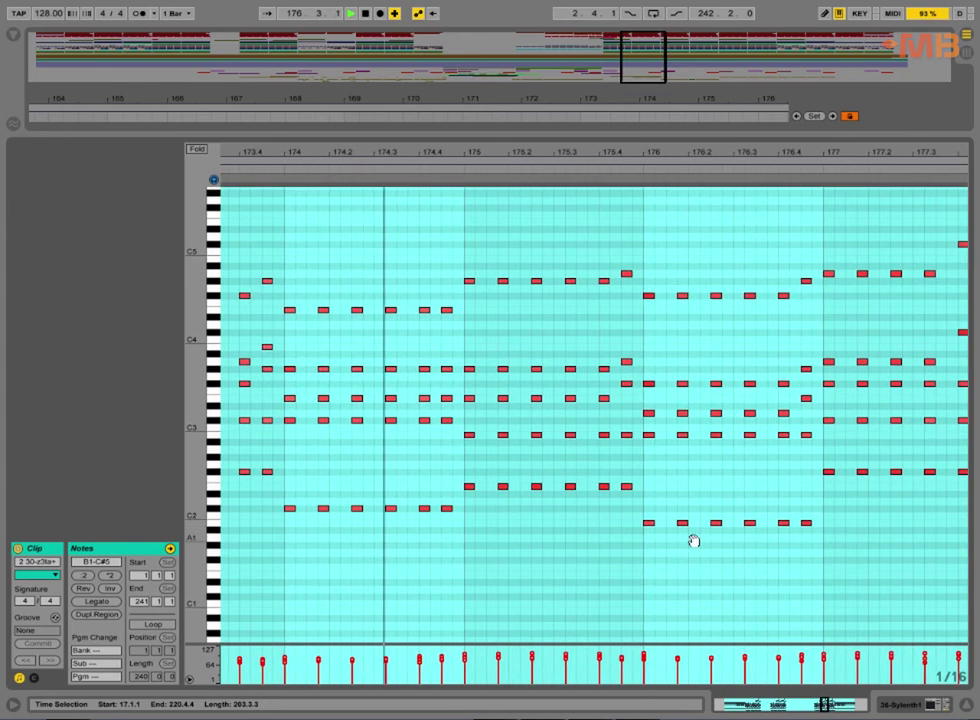
left_click(966, 705)
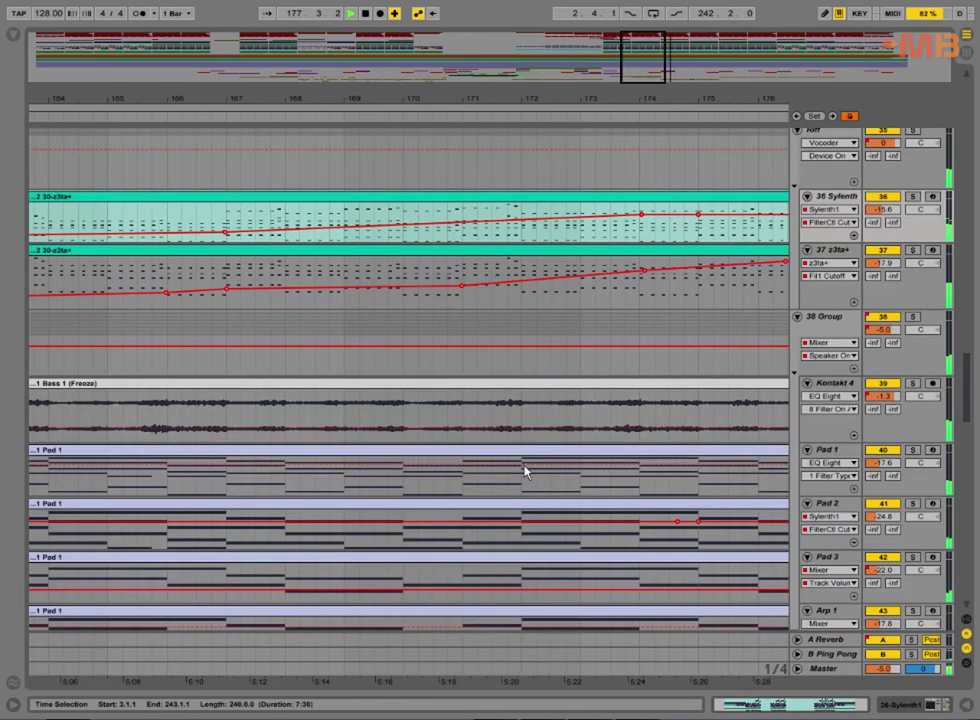
Open the 46 Sylenth1 track's Dark Blue clip in the note editor and show the notes at the playback position.
scroll(521, 475, "down", 5)
left_click(535, 410)
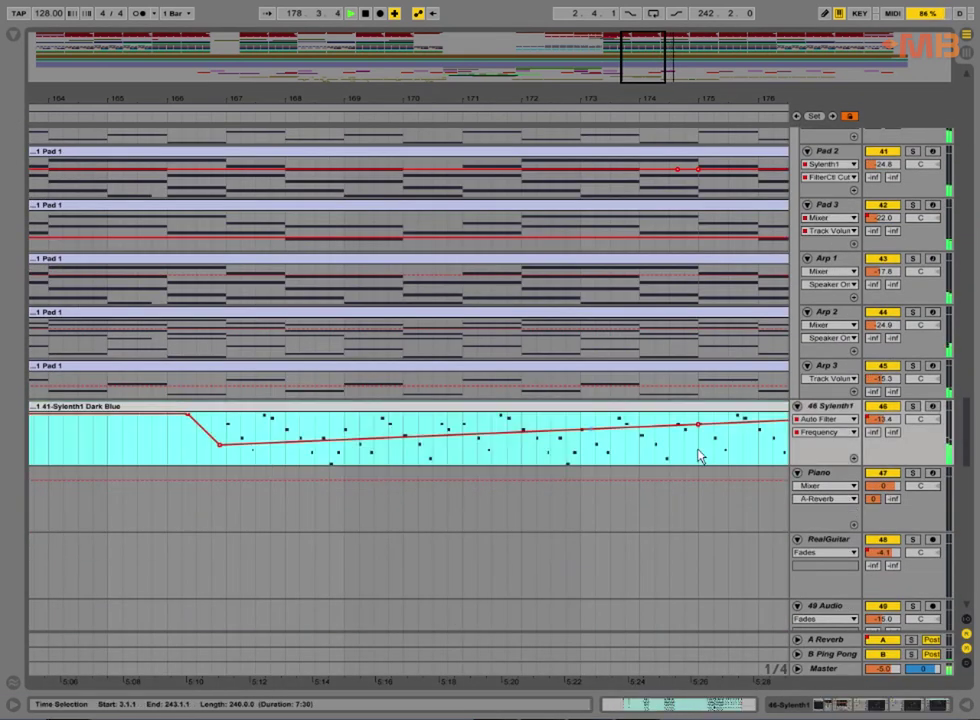
double_click(370, 418)
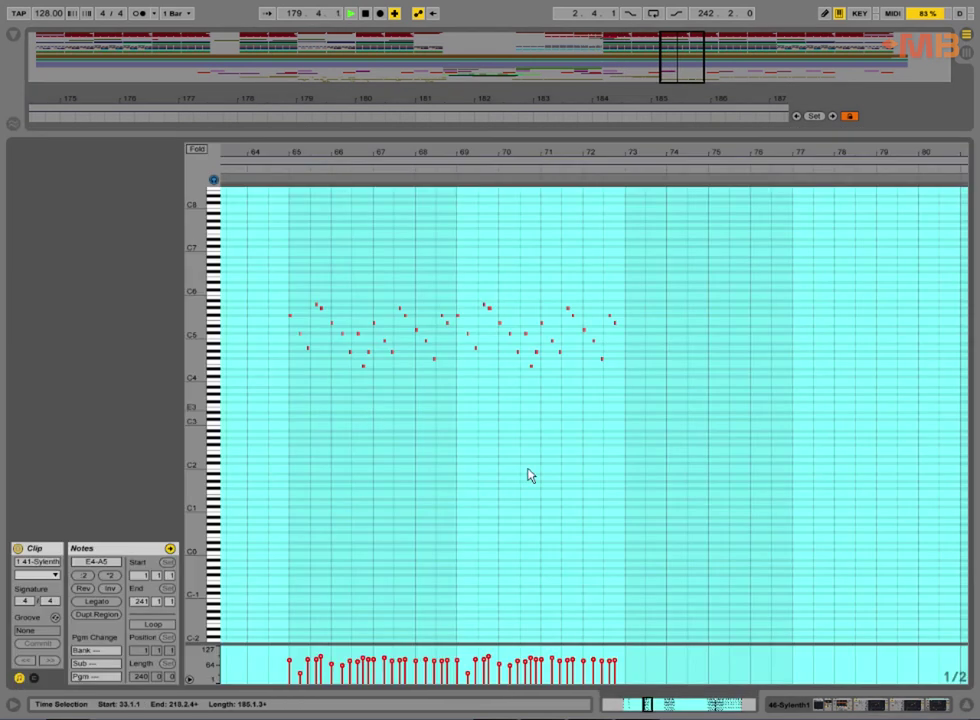
left_click(268, 13)
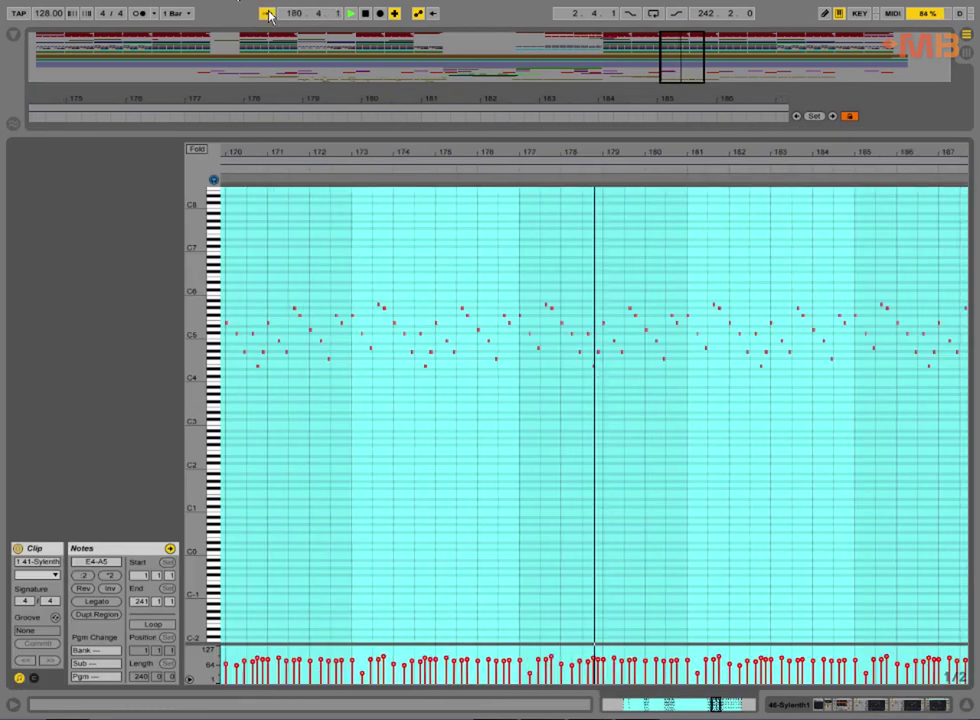
Enlarge the 46 Sylenth1 notes, inspect the melody from about bar 180 to 190, and return to the arrangement.
left_click_drag(196, 301, 300, 301)
left_click_drag(766, 151, 769, 212)
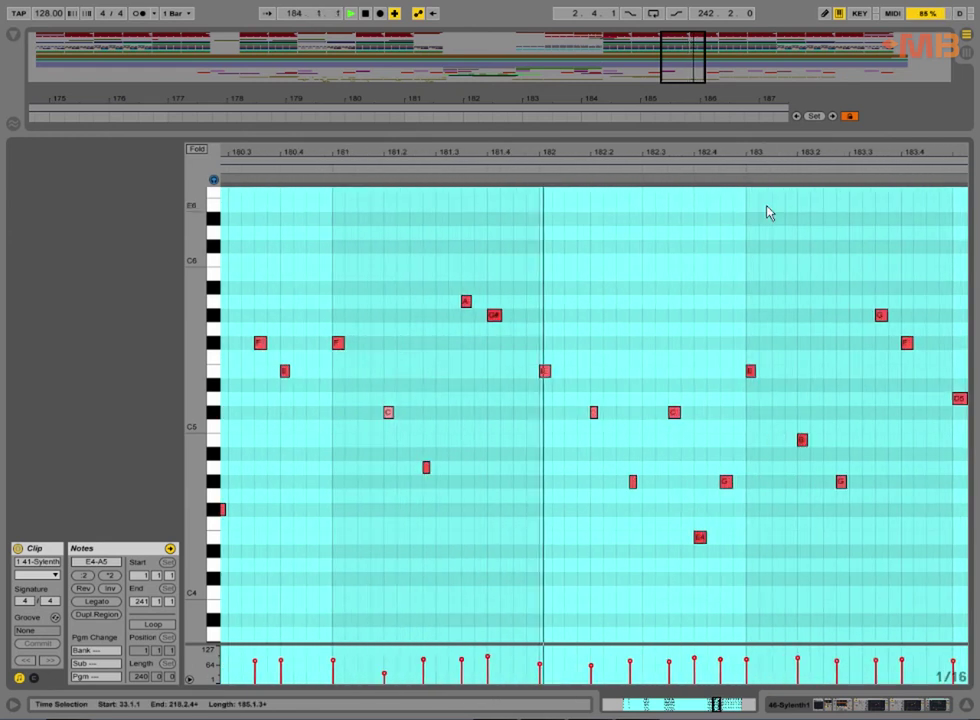
left_click_drag(888, 429, 392, 438)
left_click_drag(790, 449, 412, 450)
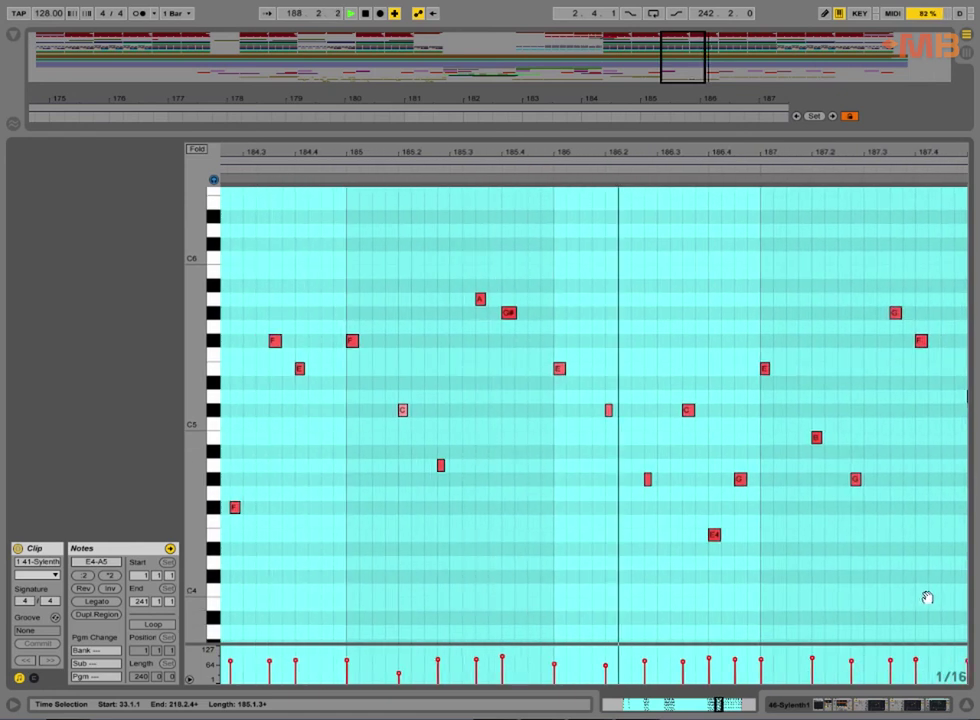
left_click_drag(925, 591, 357, 595)
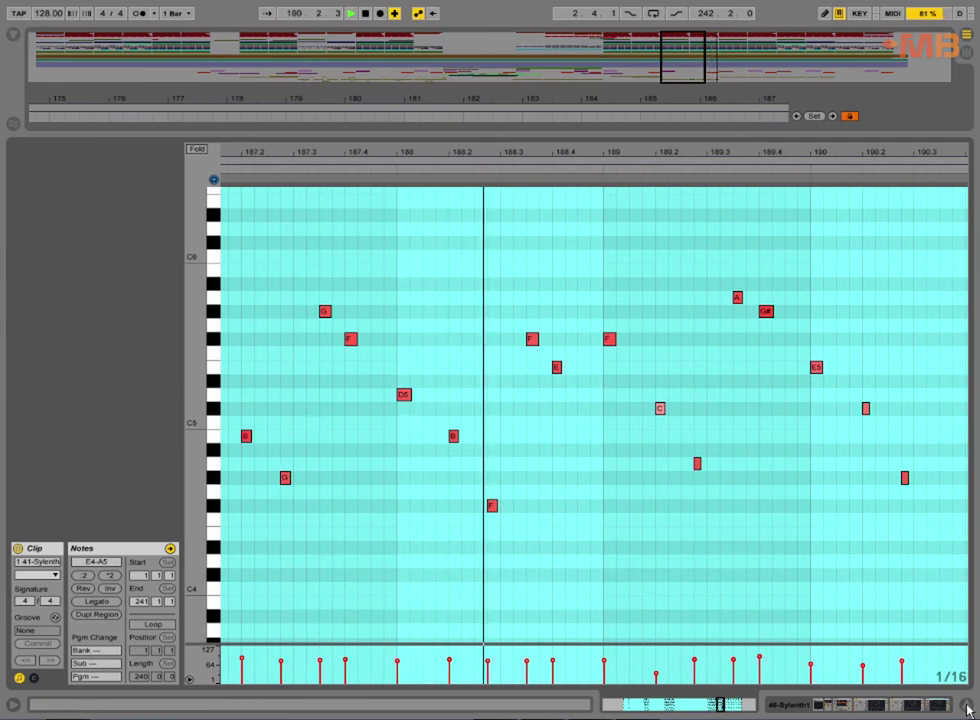
left_click(967, 707)
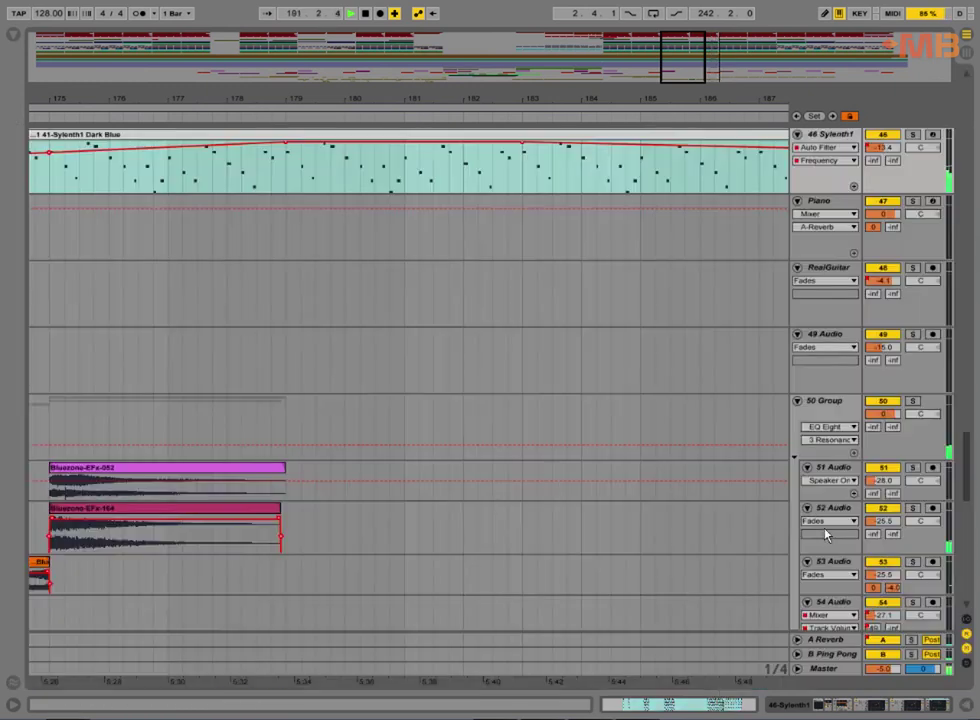
Look over the bass, pad and arp tracks around bar 193, and show the arrangement from about bar 89 to its end.
scroll(548, 480, "up", 3)
left_click(268, 13)
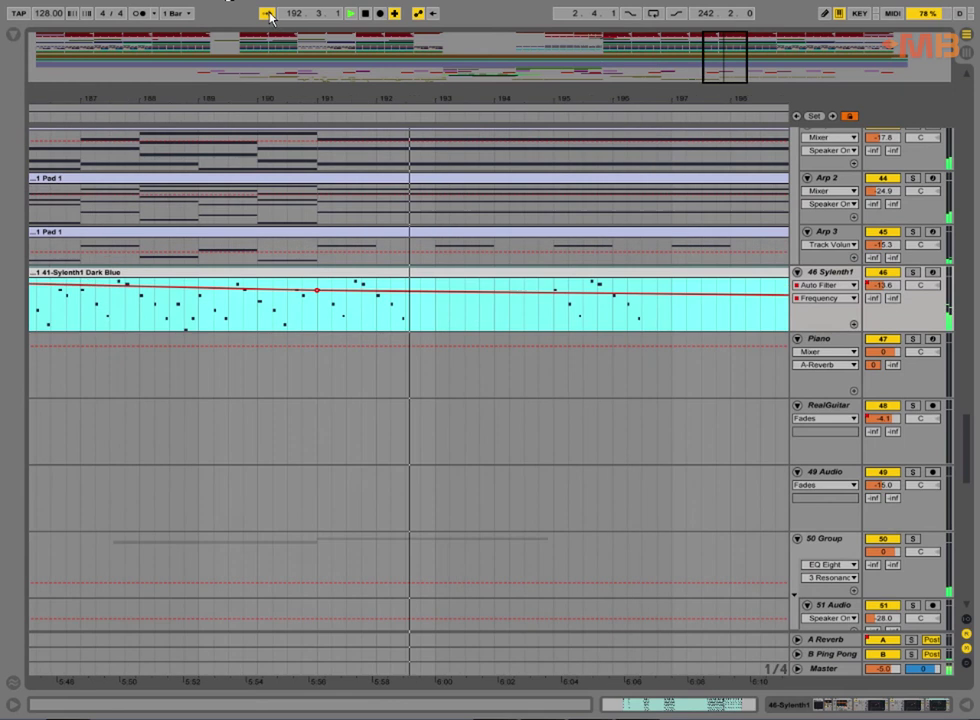
scroll(527, 265, "up", 5)
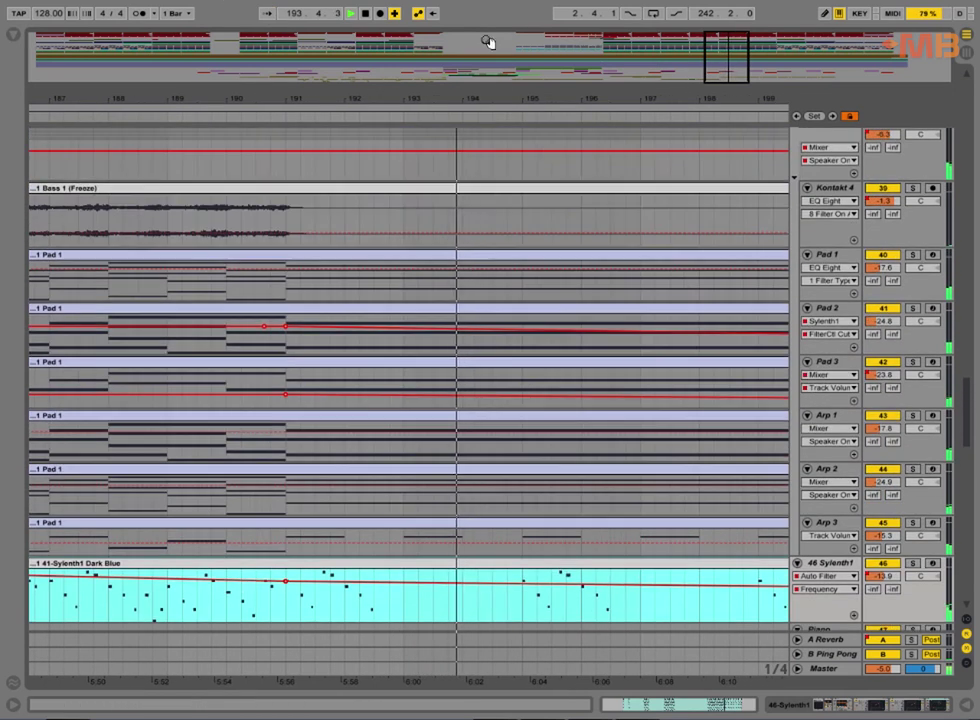
left_click_drag(511, 98, 511, 25)
scroll(477, 372, "down", 4)
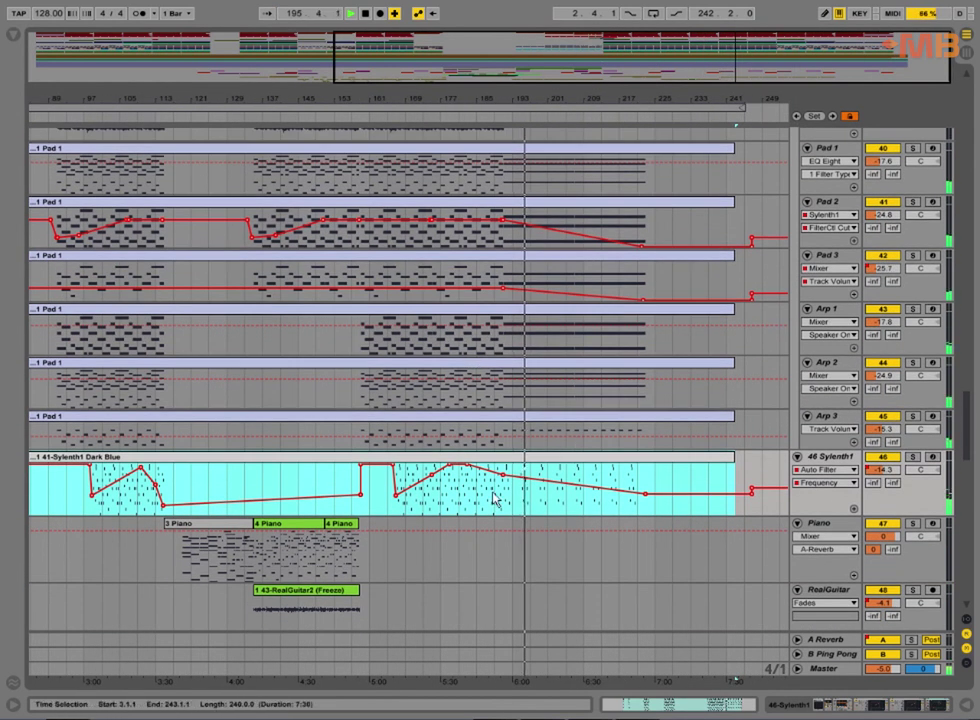
Lower the 46 Sylenth1 track's Auto Filter Frequency automation to its minimum across the piano section, from about bar 115 to 157.
left_click(268, 492)
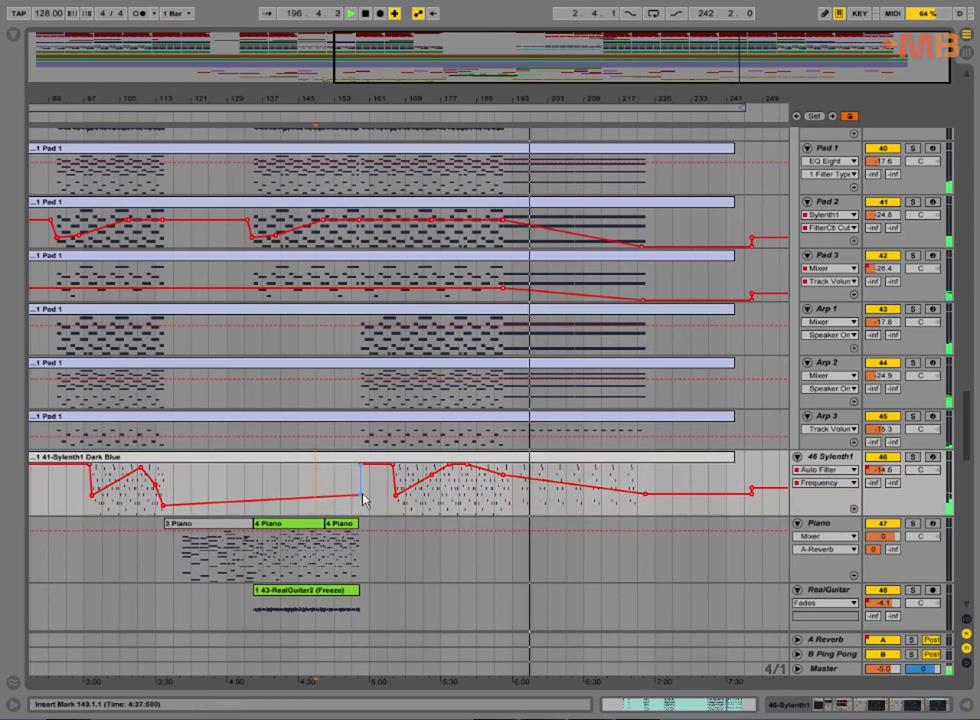
left_click_drag(361, 495, 361, 514)
left_click_drag(177, 509, 174, 515)
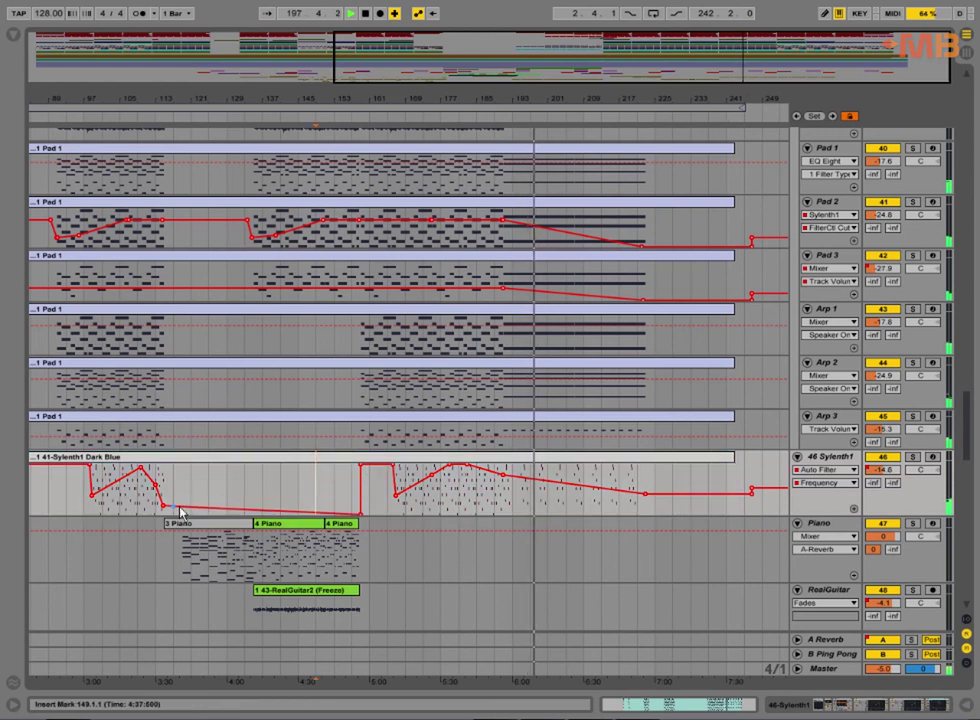
key("ctrl+z")
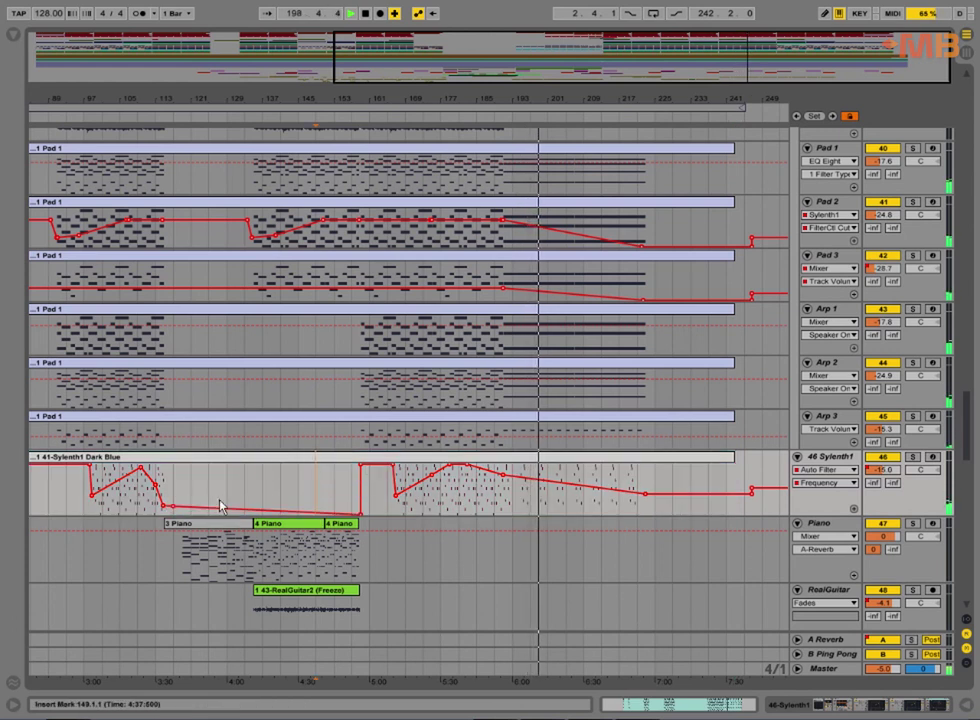
left_click_drag(196, 508, 174, 515)
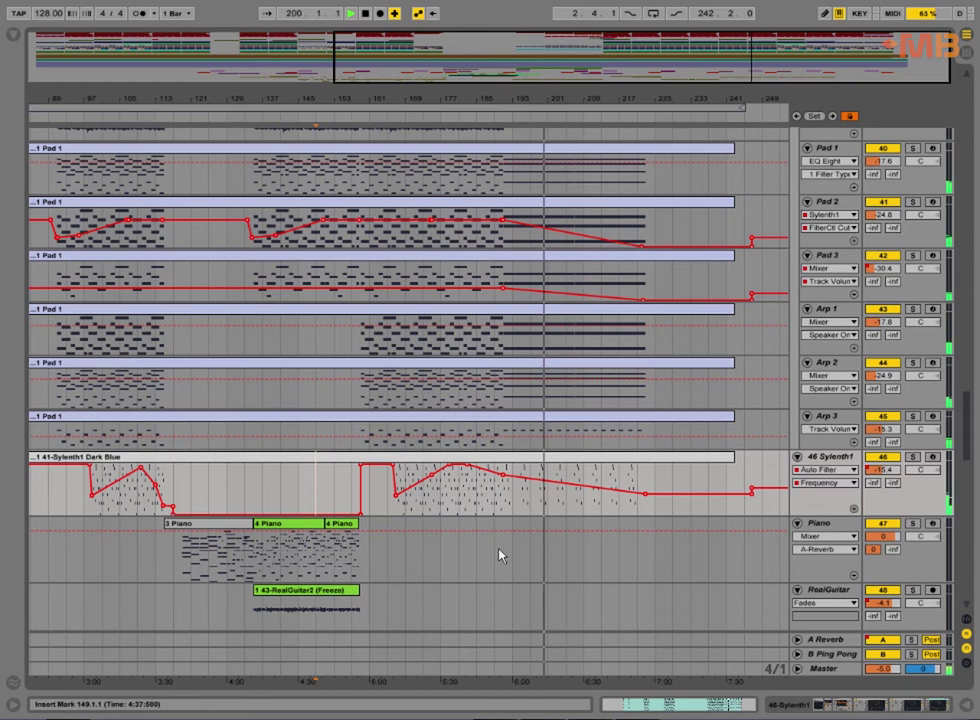
scroll(615, 525, "up", 1)
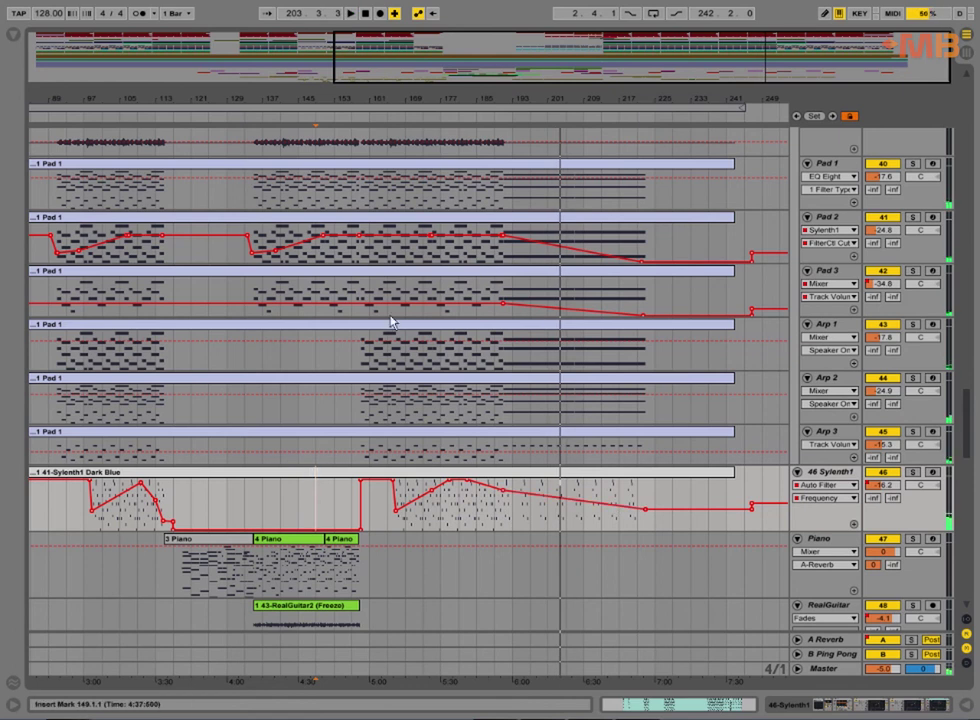
On YouTube, subscribe to the MUZBIZNESOFFICIAL channel and enable news notifications ("Сообщать о новостях") in its subscription settings.
left_click(372, 352)
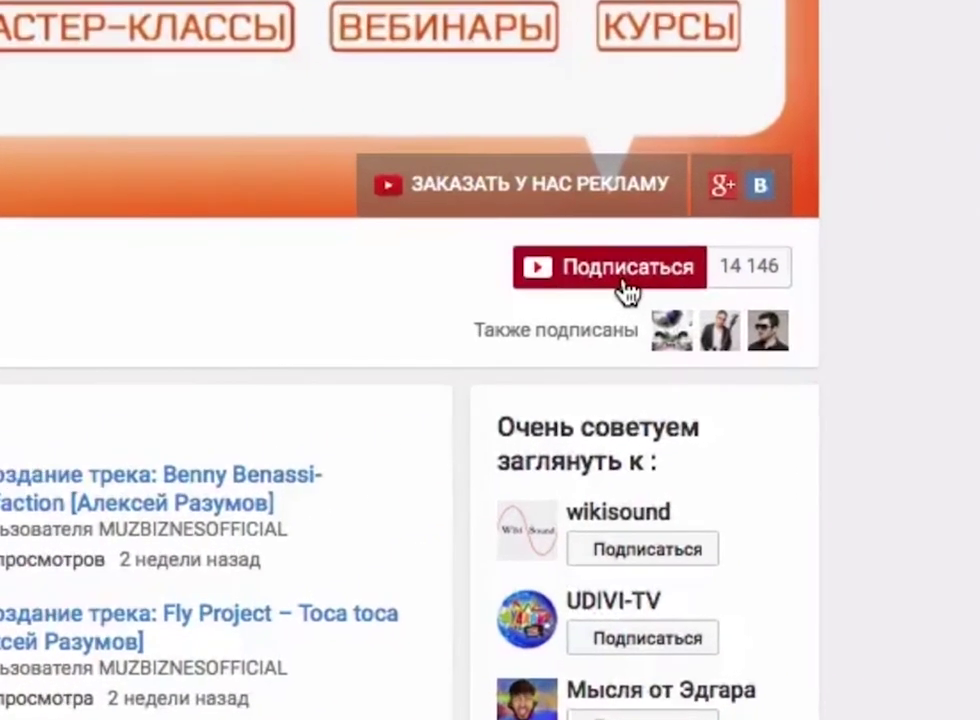
left_click(854, 214)
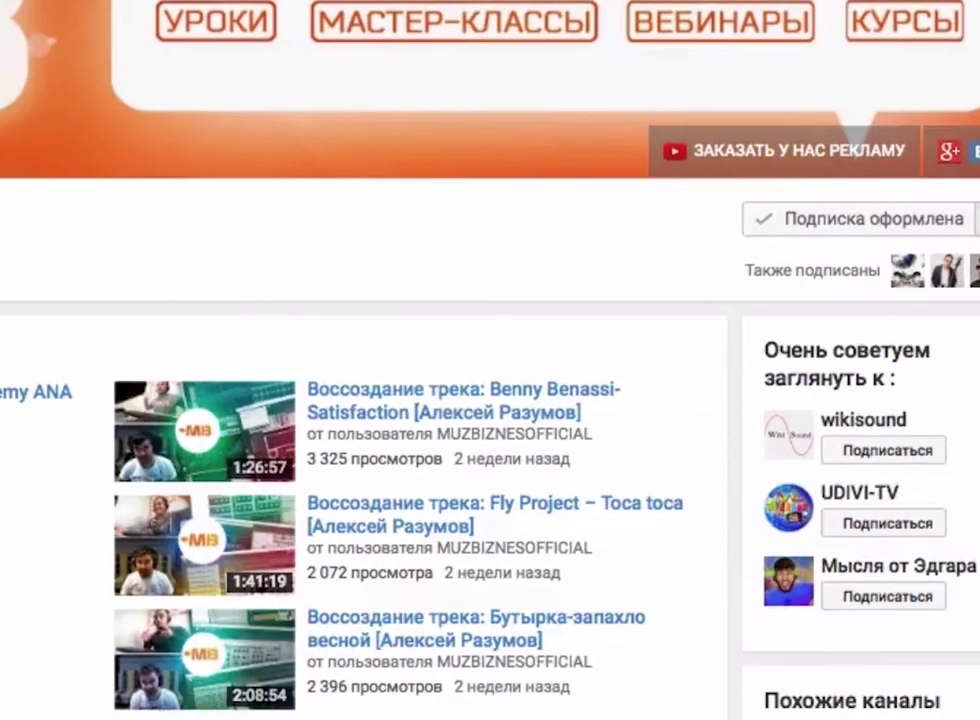
left_click(978, 219)
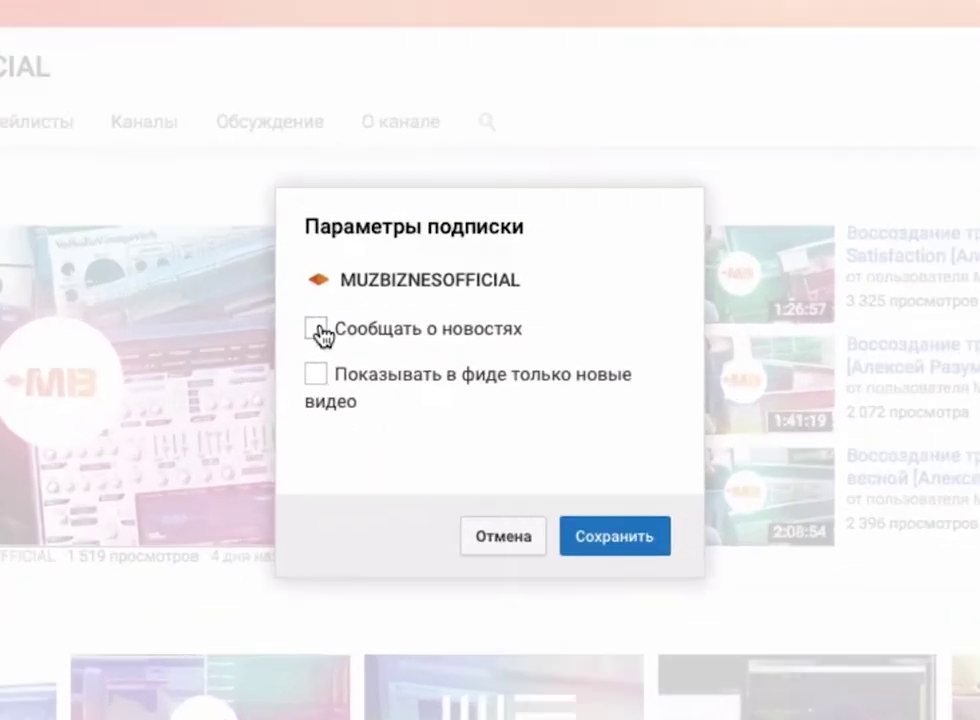
left_click(364, 352)
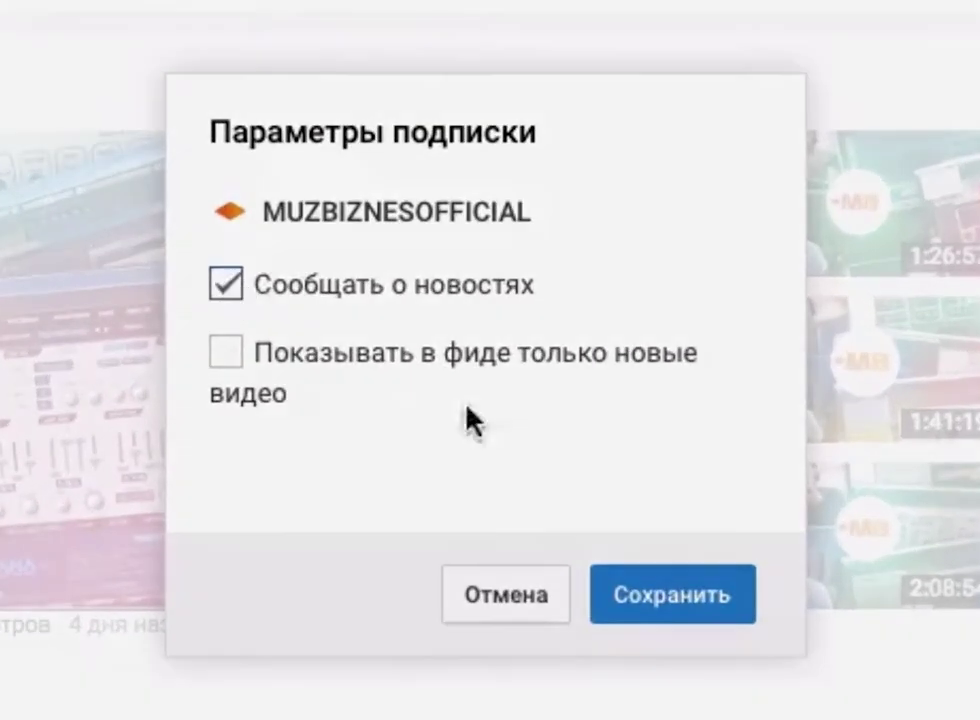